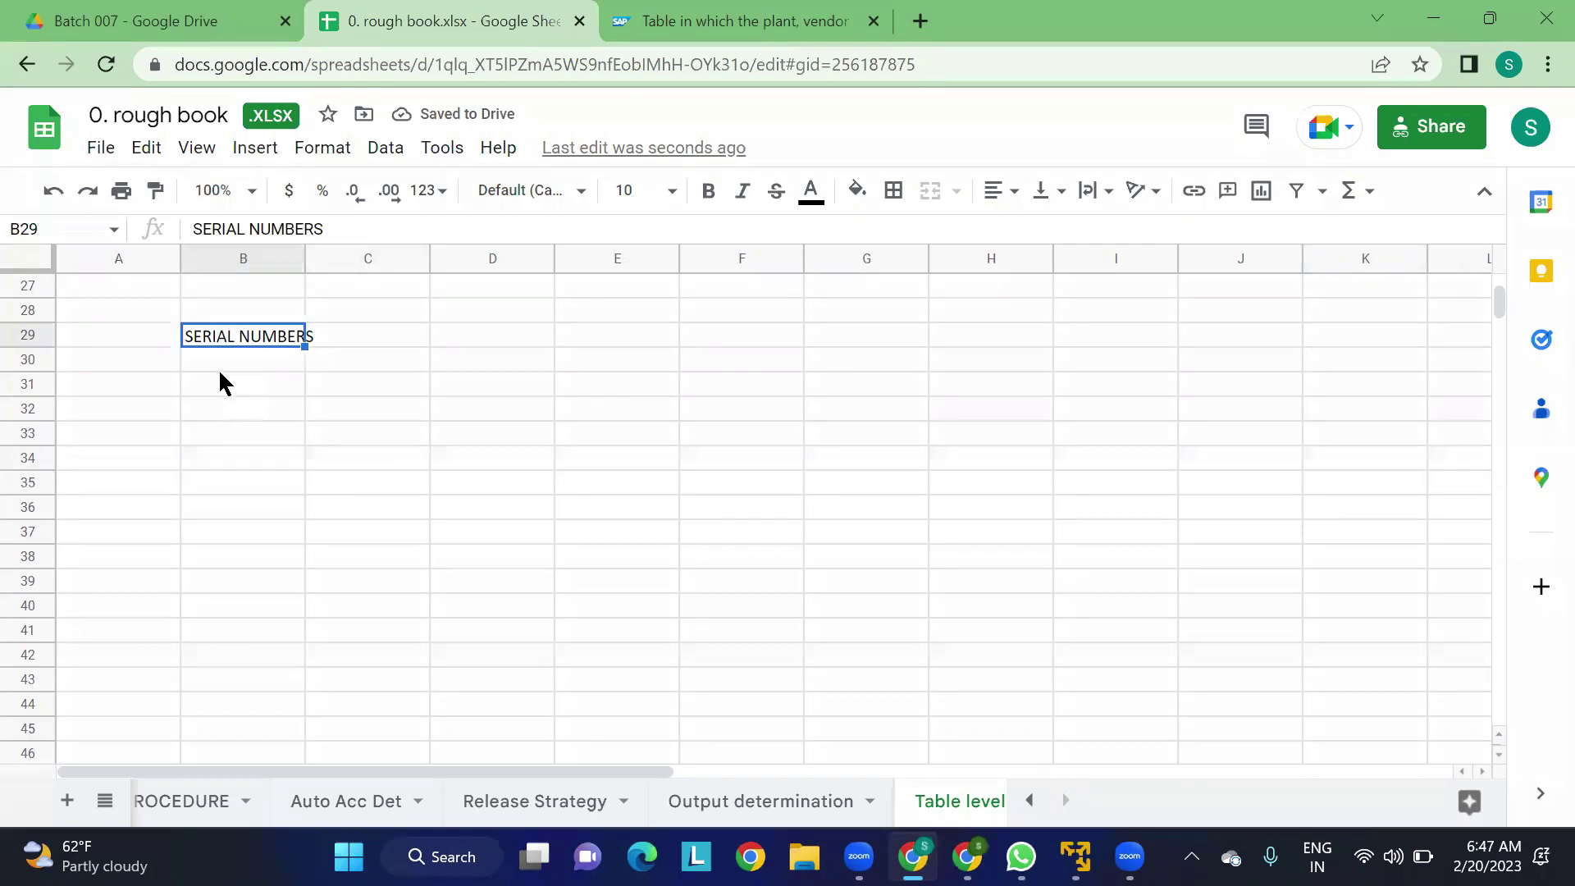
Step: Enter ENGINES in B31 below the SERIAL NUMBERS heading
key(Down)
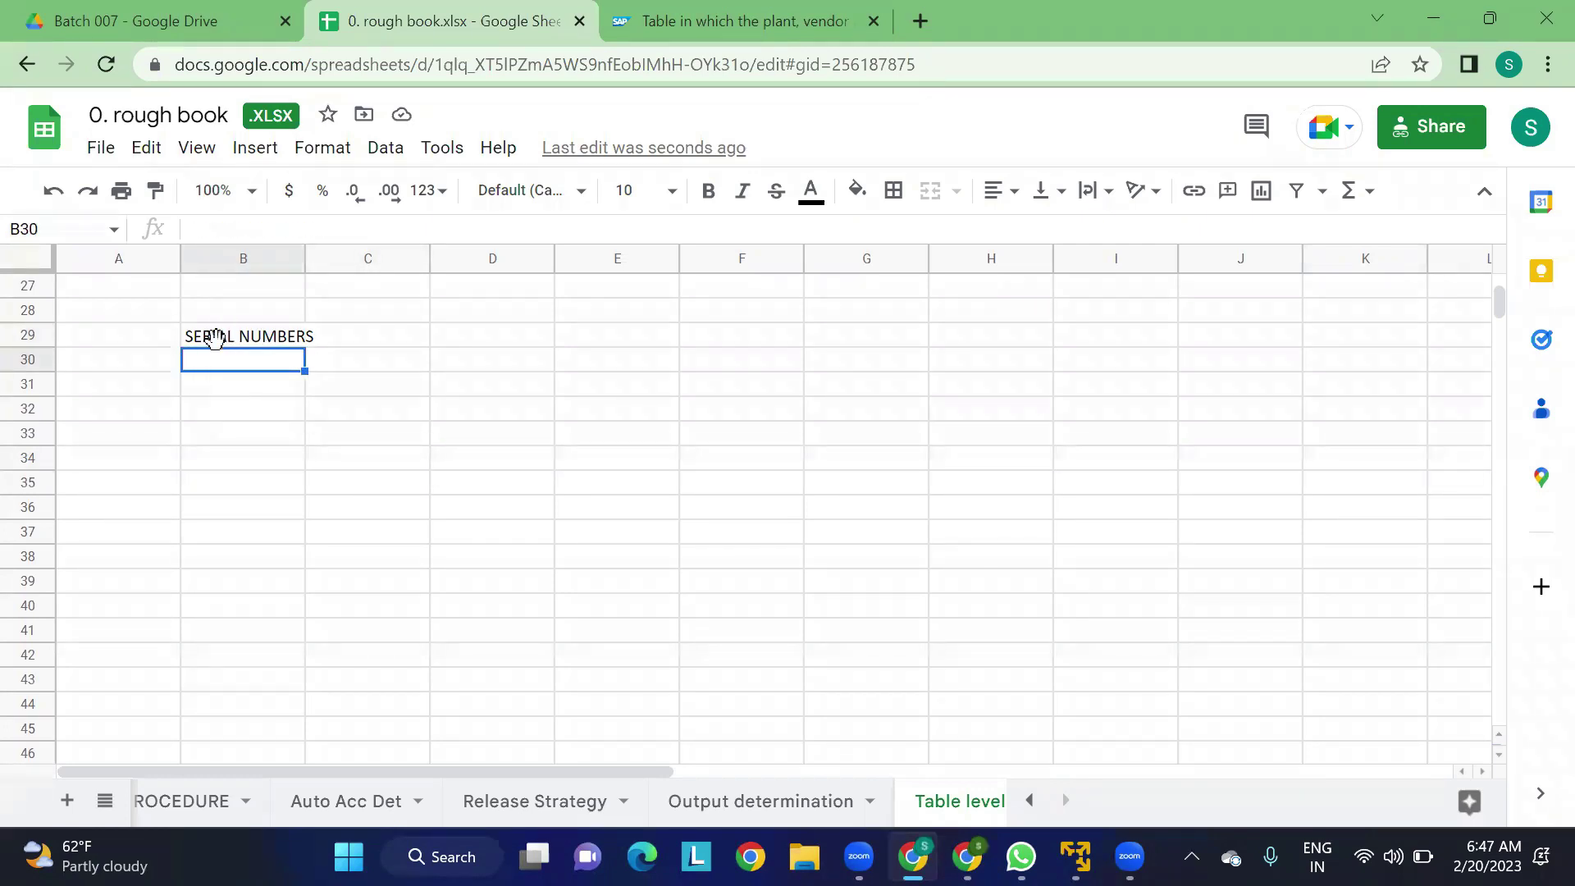
click(246, 389)
text(ENH)
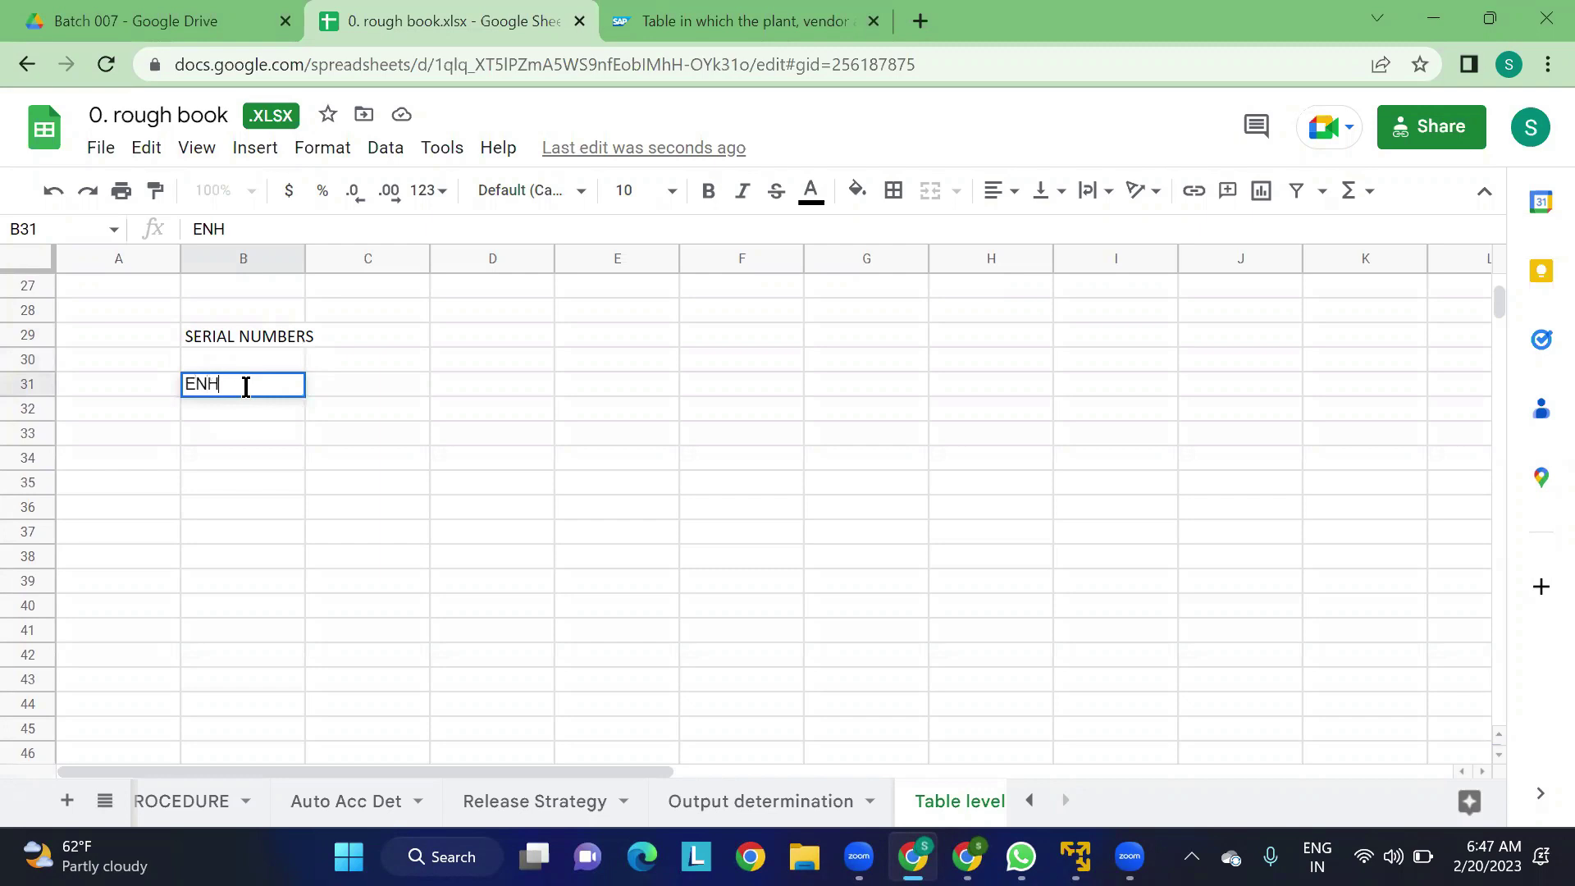
key(BackSpace)
text(GINES)
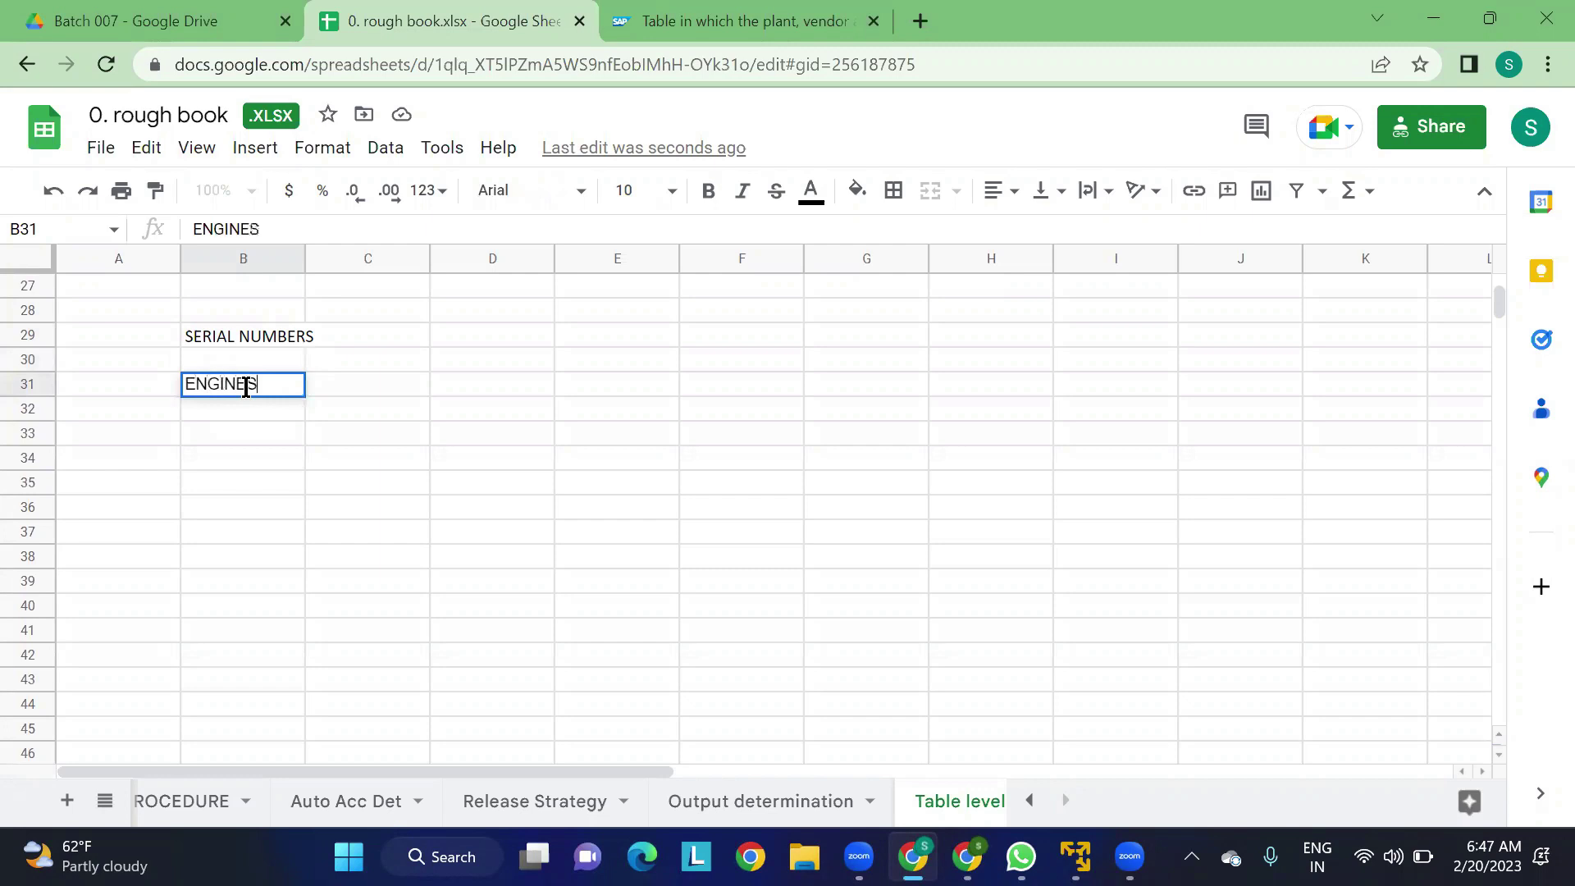
click(230, 443)
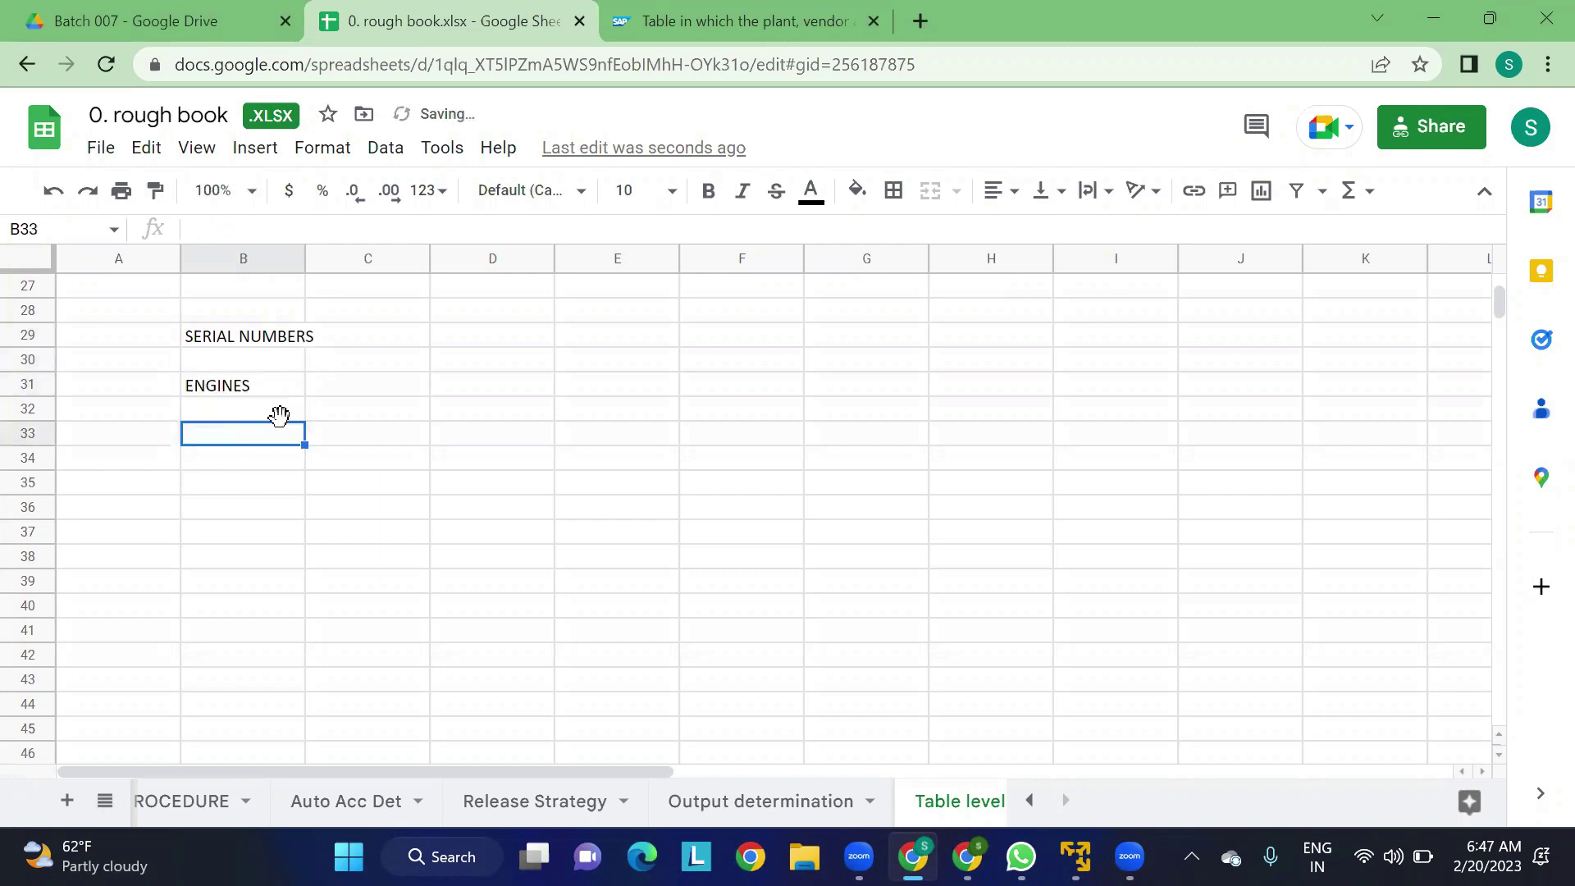
Step: Add the UNIQUE NUMBERS label in D31 and PRINTERS in B32
click(503, 389)
text(UNIQUE NUM)
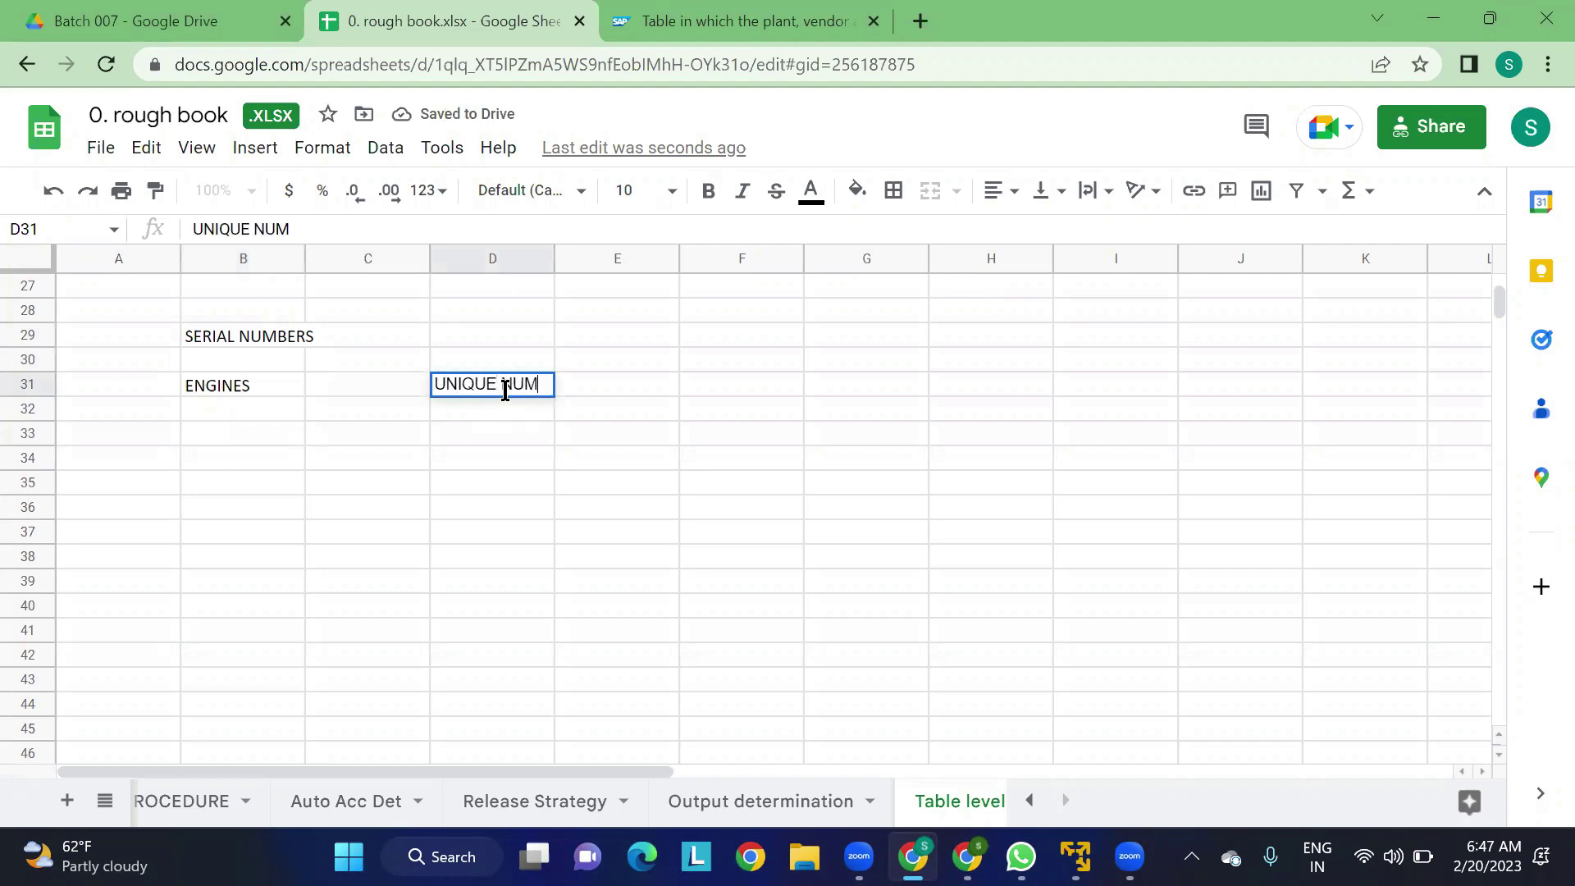
text(BERS)
click(401, 484)
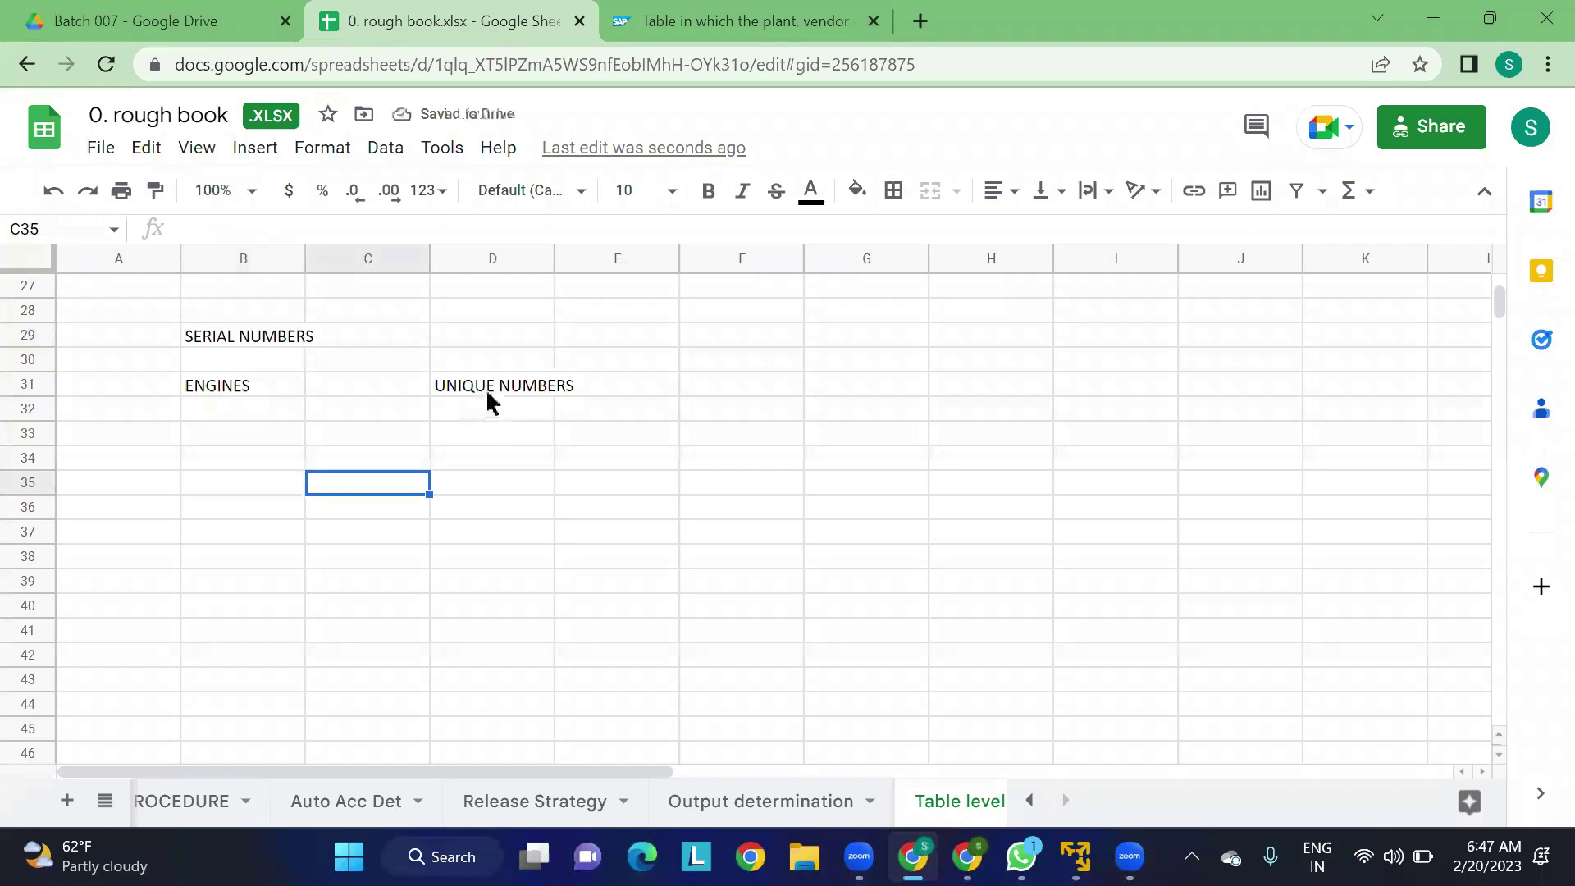
click(240, 408)
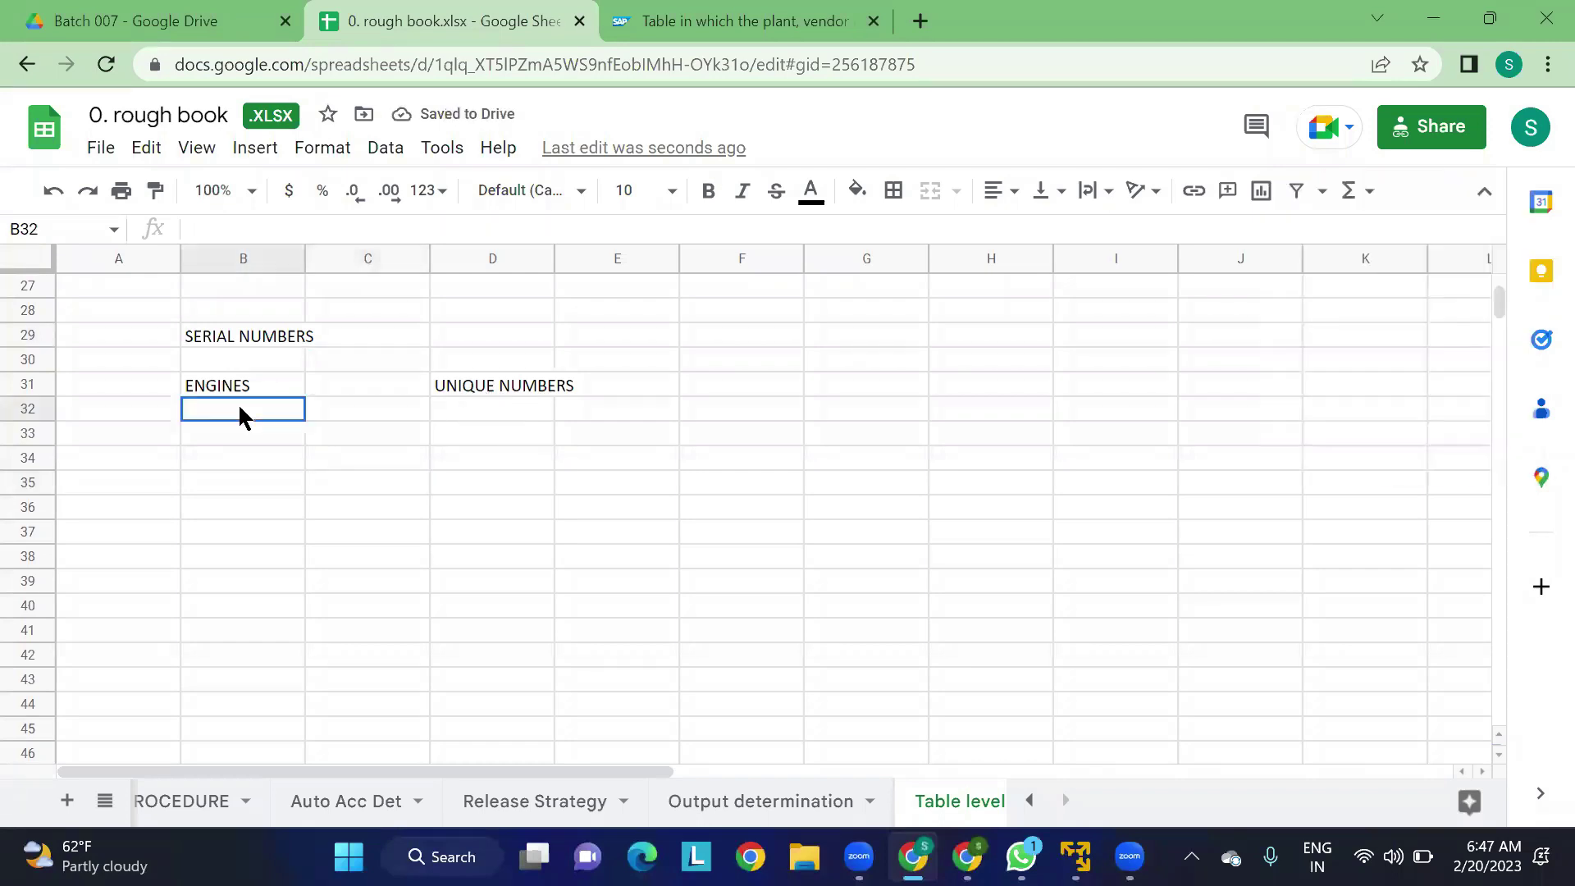
text(PRINTERS)
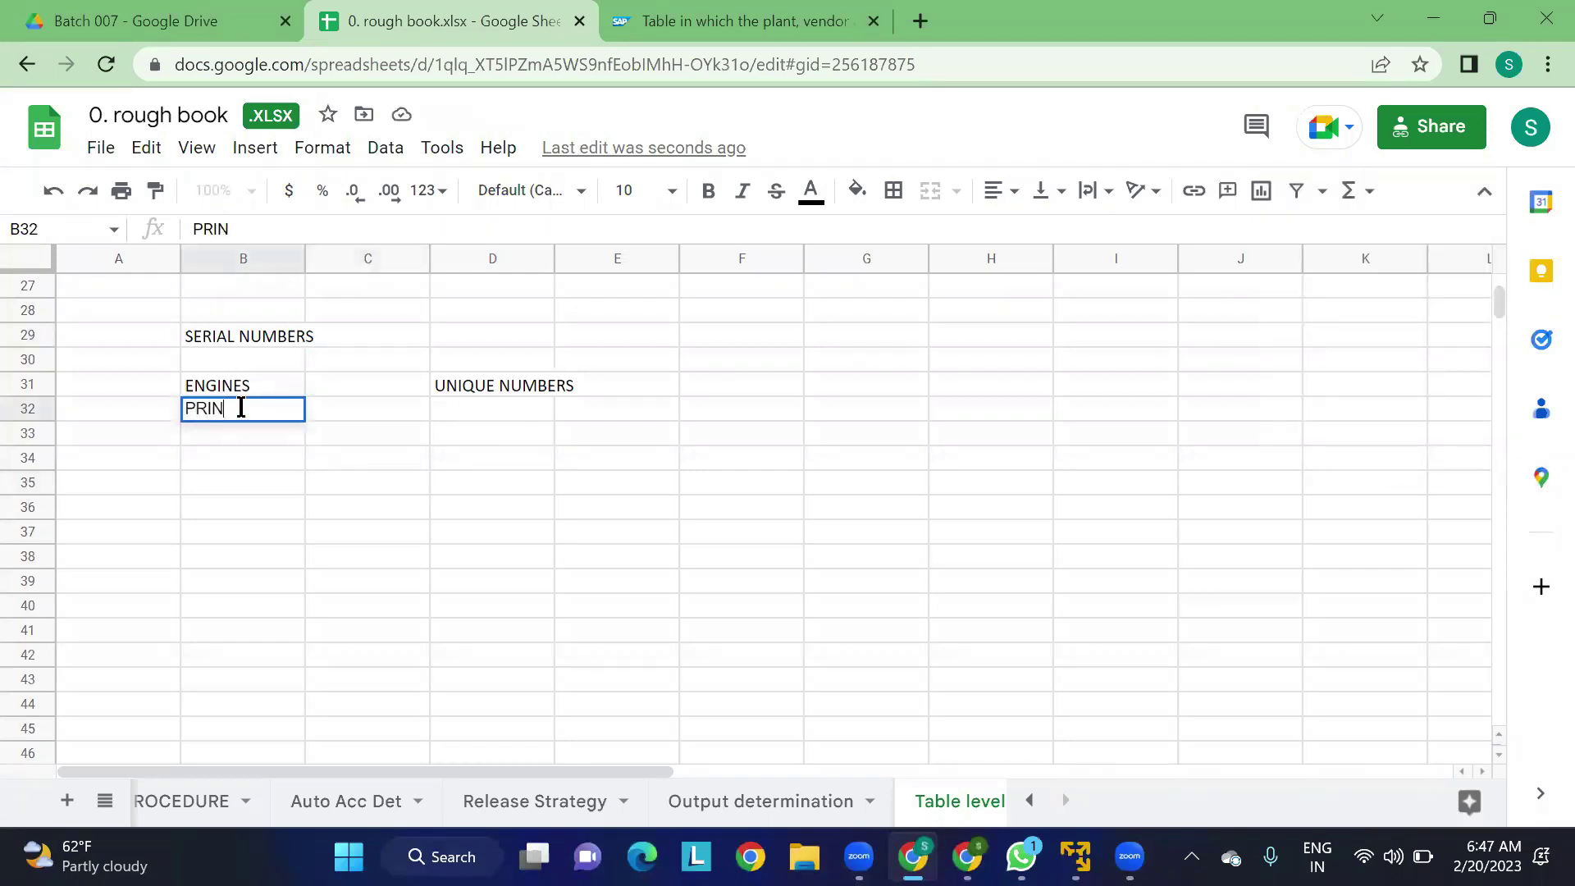
click(481, 414)
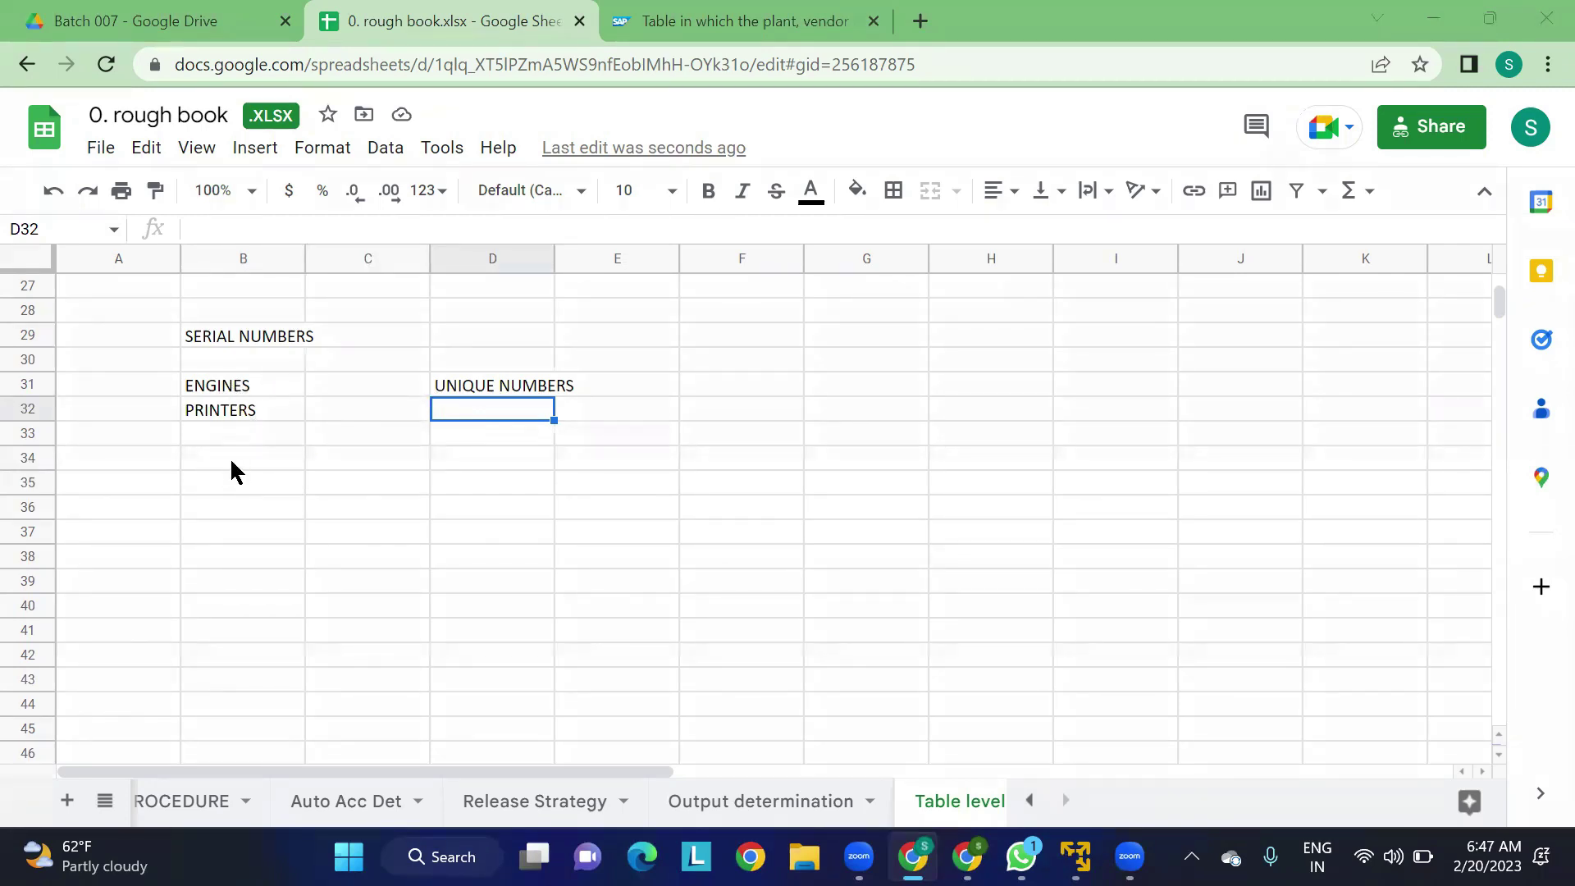
Step: Review the listed items, then enter CHESSIS in B33
click(235, 343)
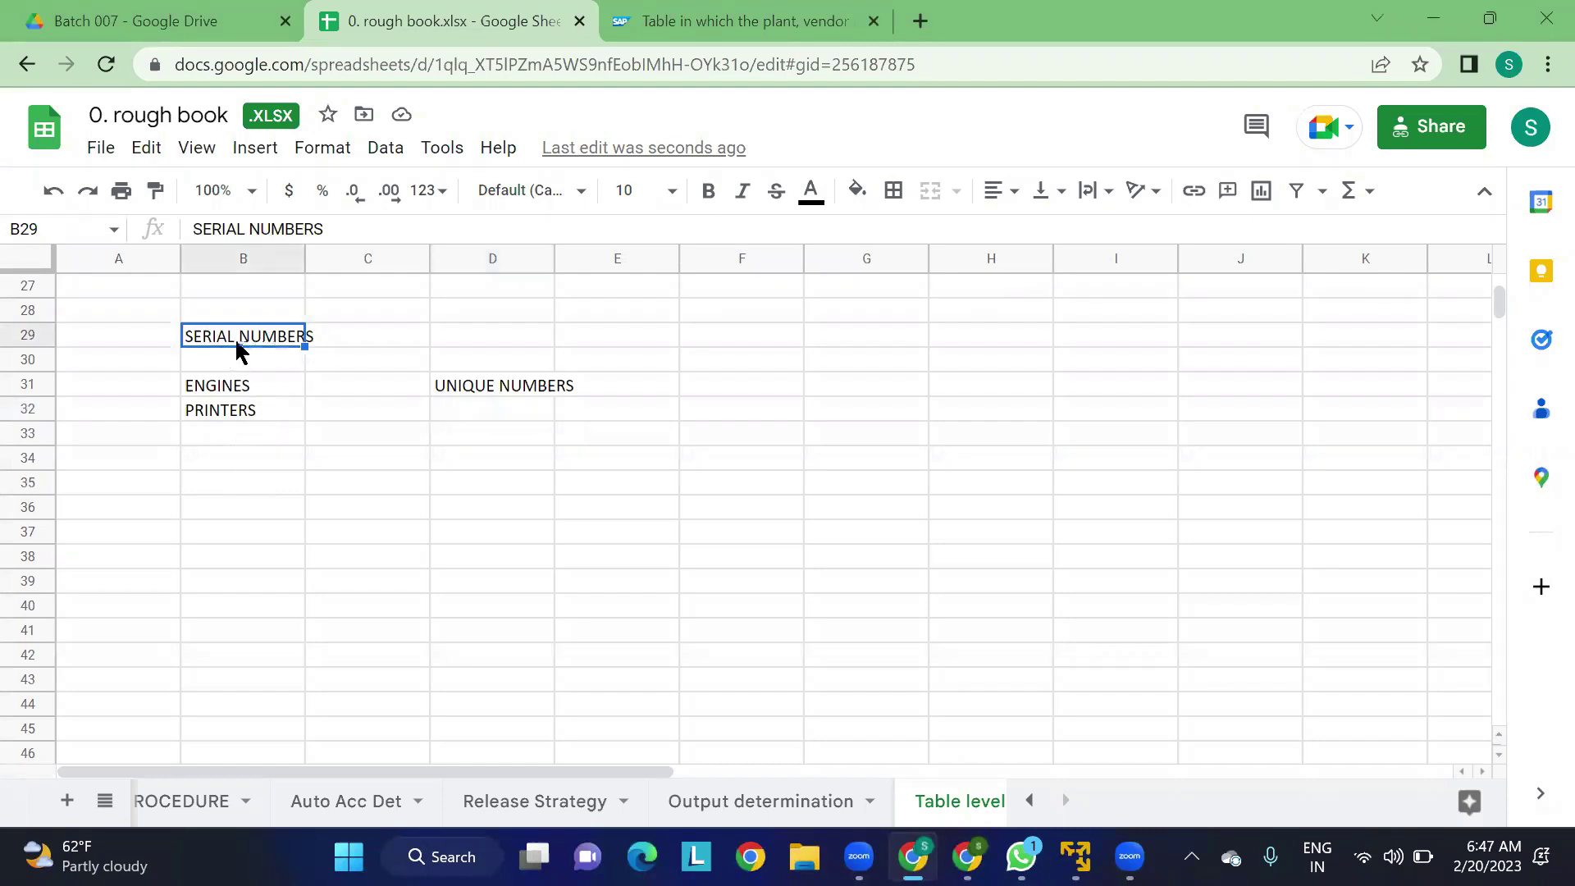
click(231, 388)
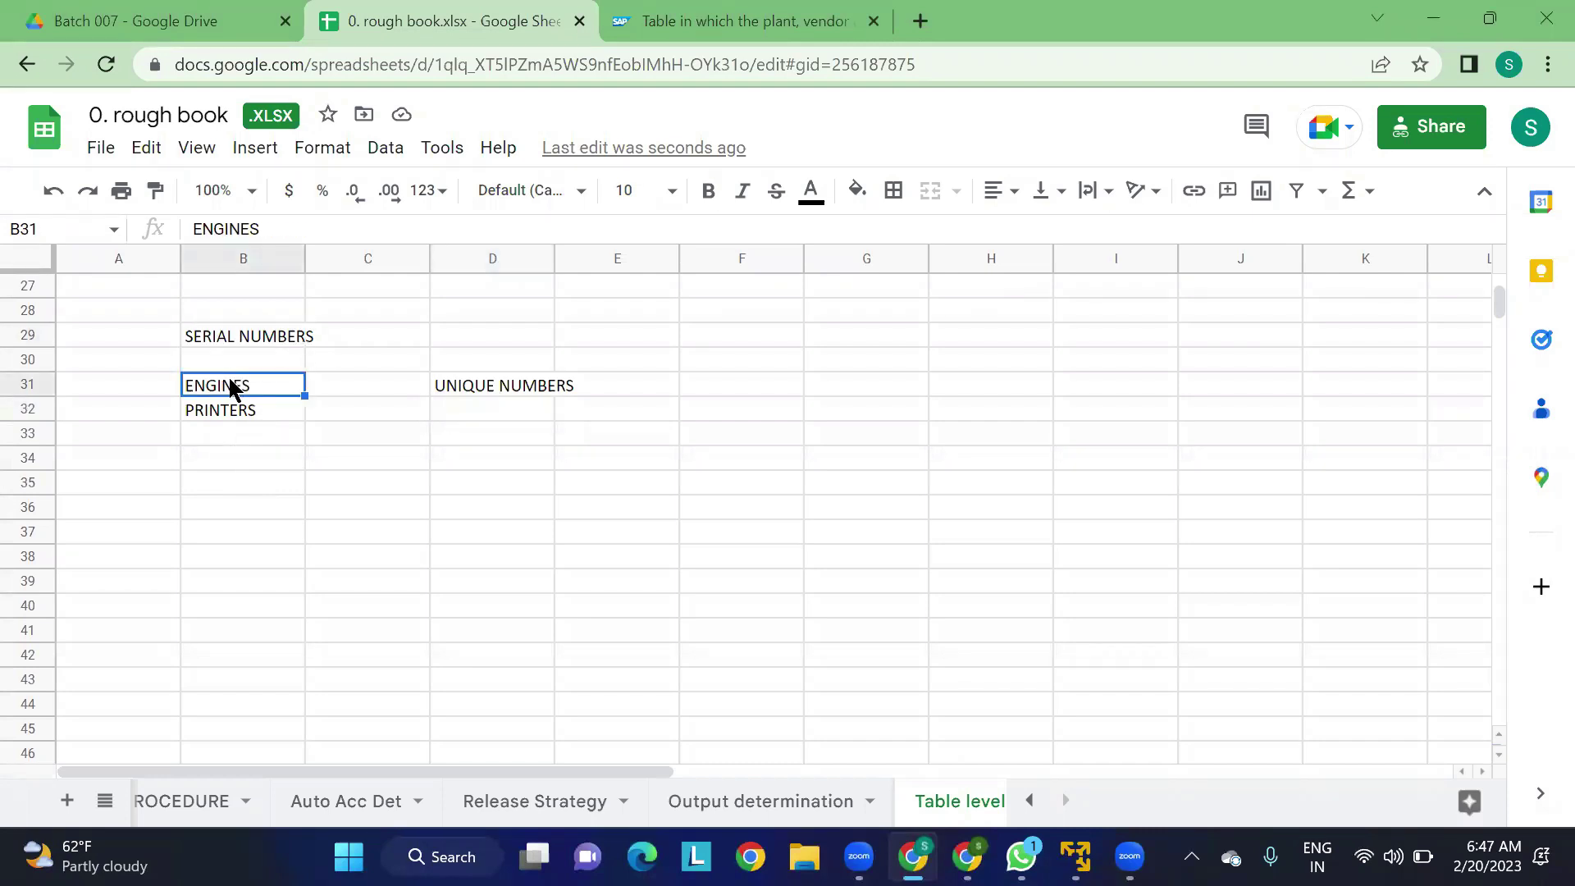
click(238, 415)
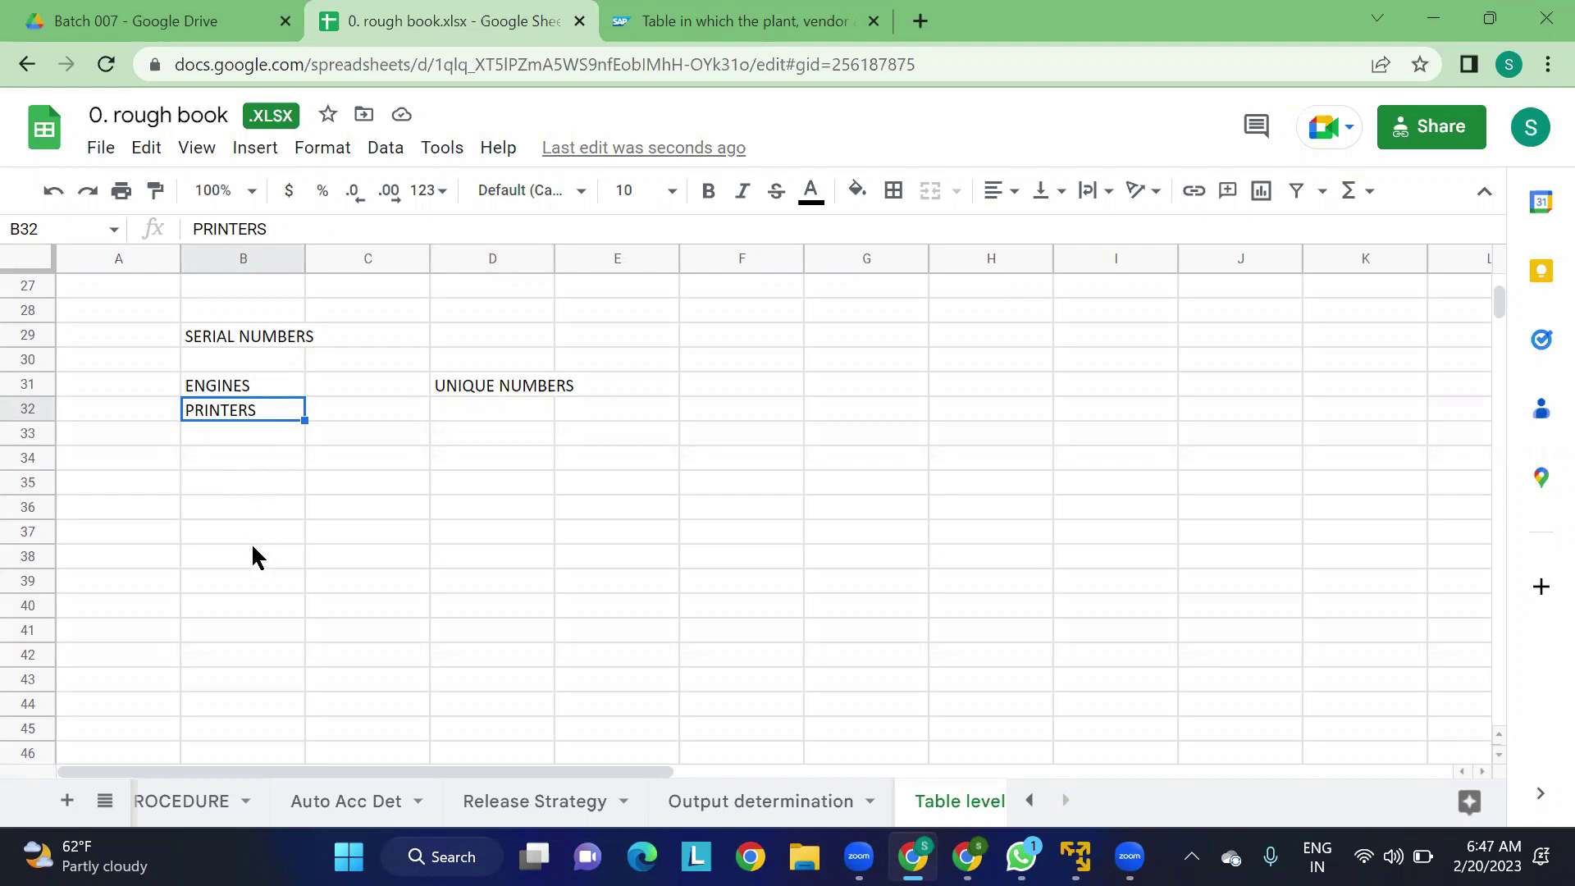
click(259, 392)
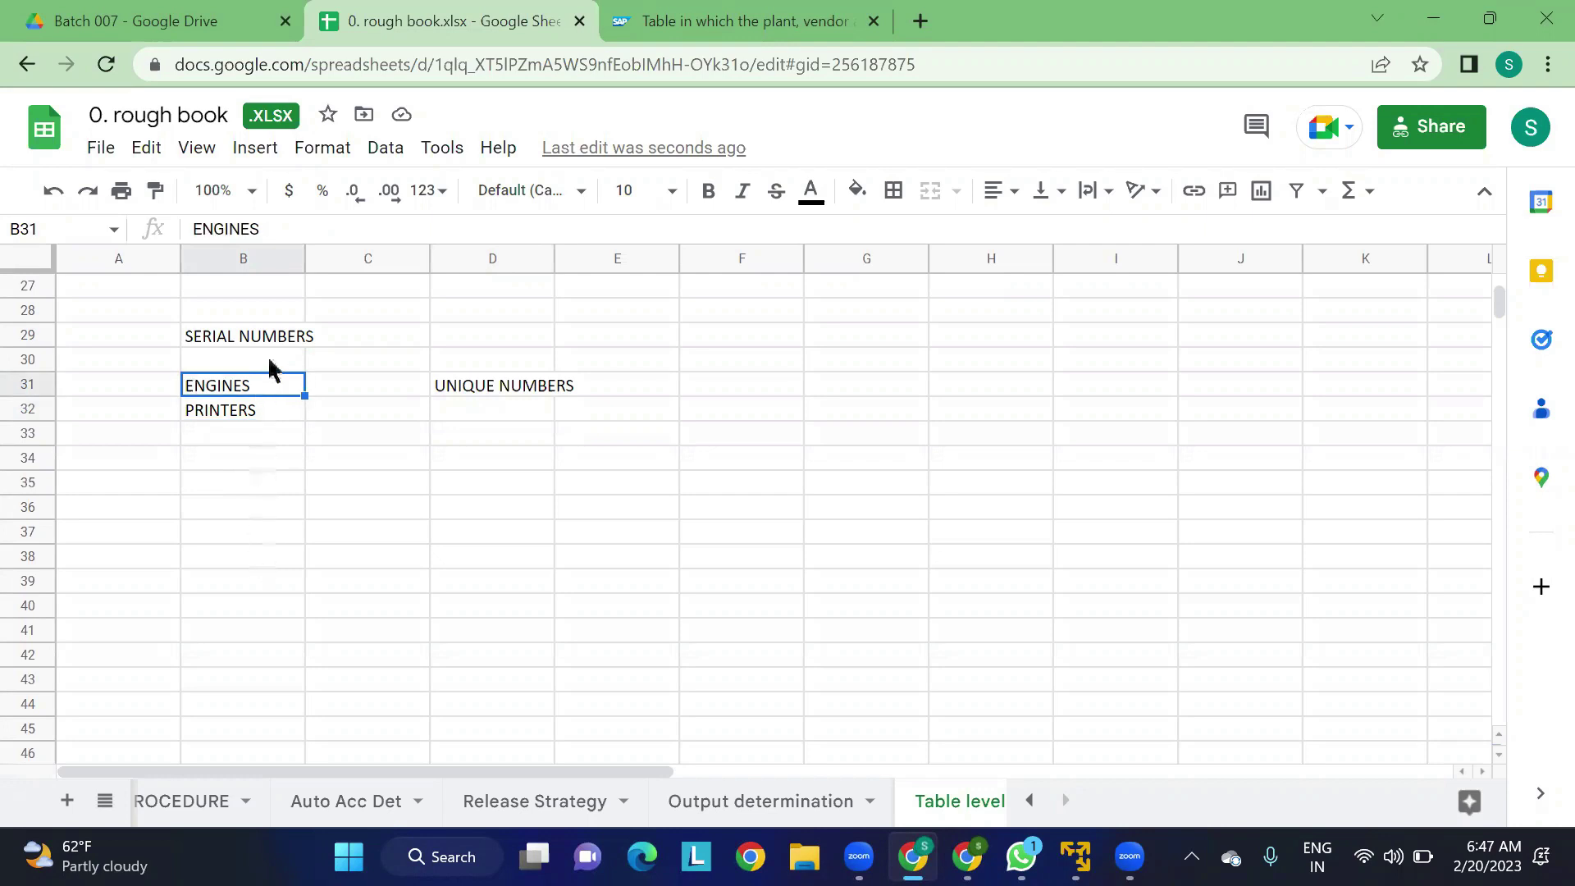
click(233, 420)
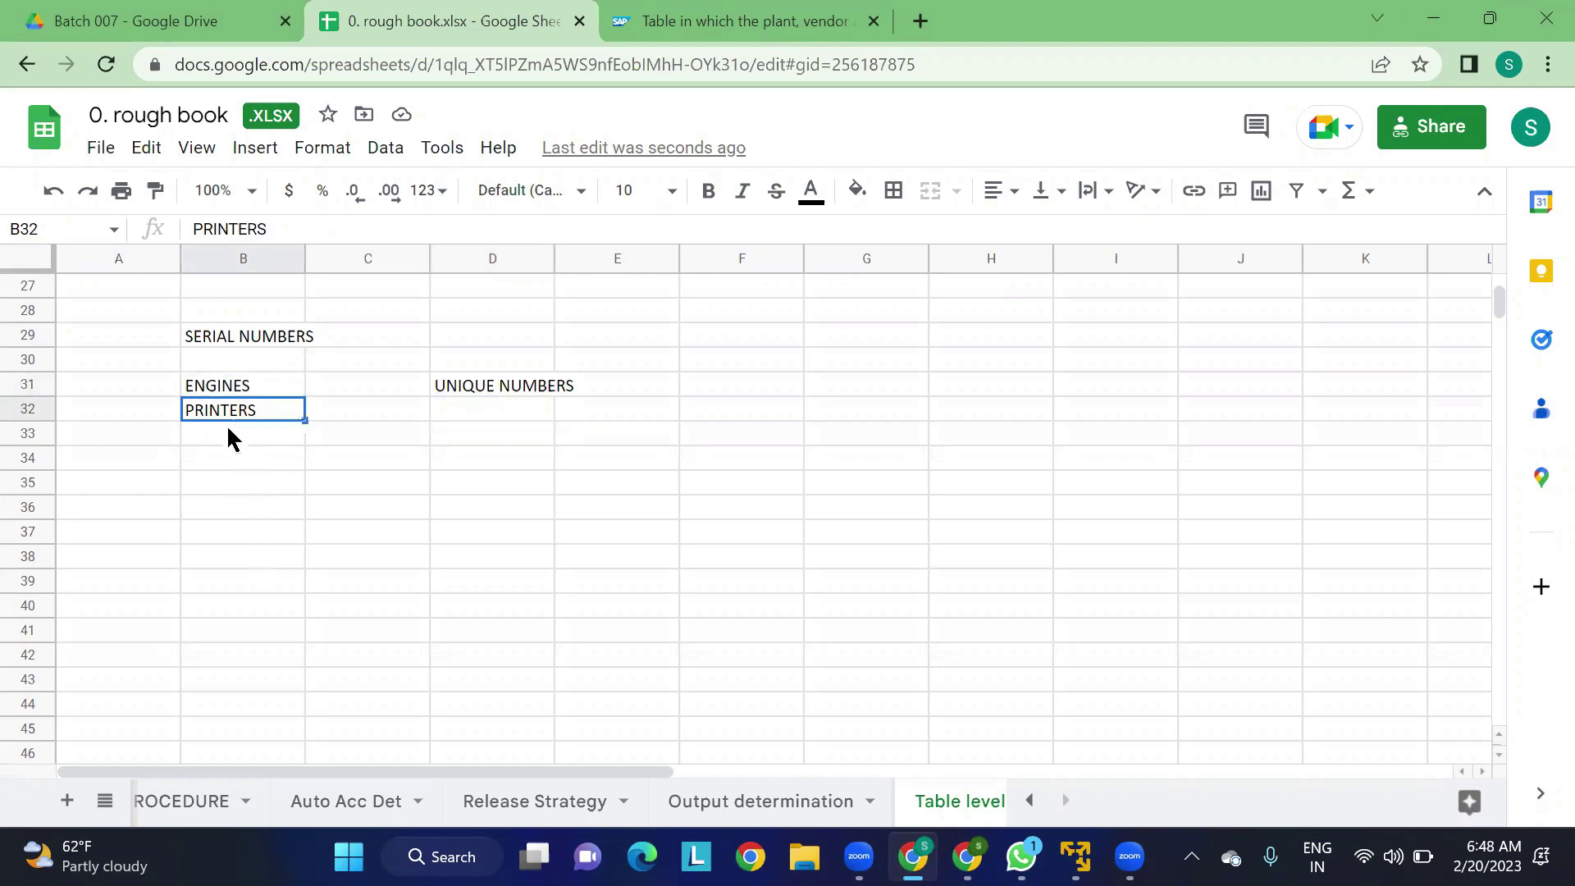
click(229, 431)
text(CHESSIS)
click(272, 533)
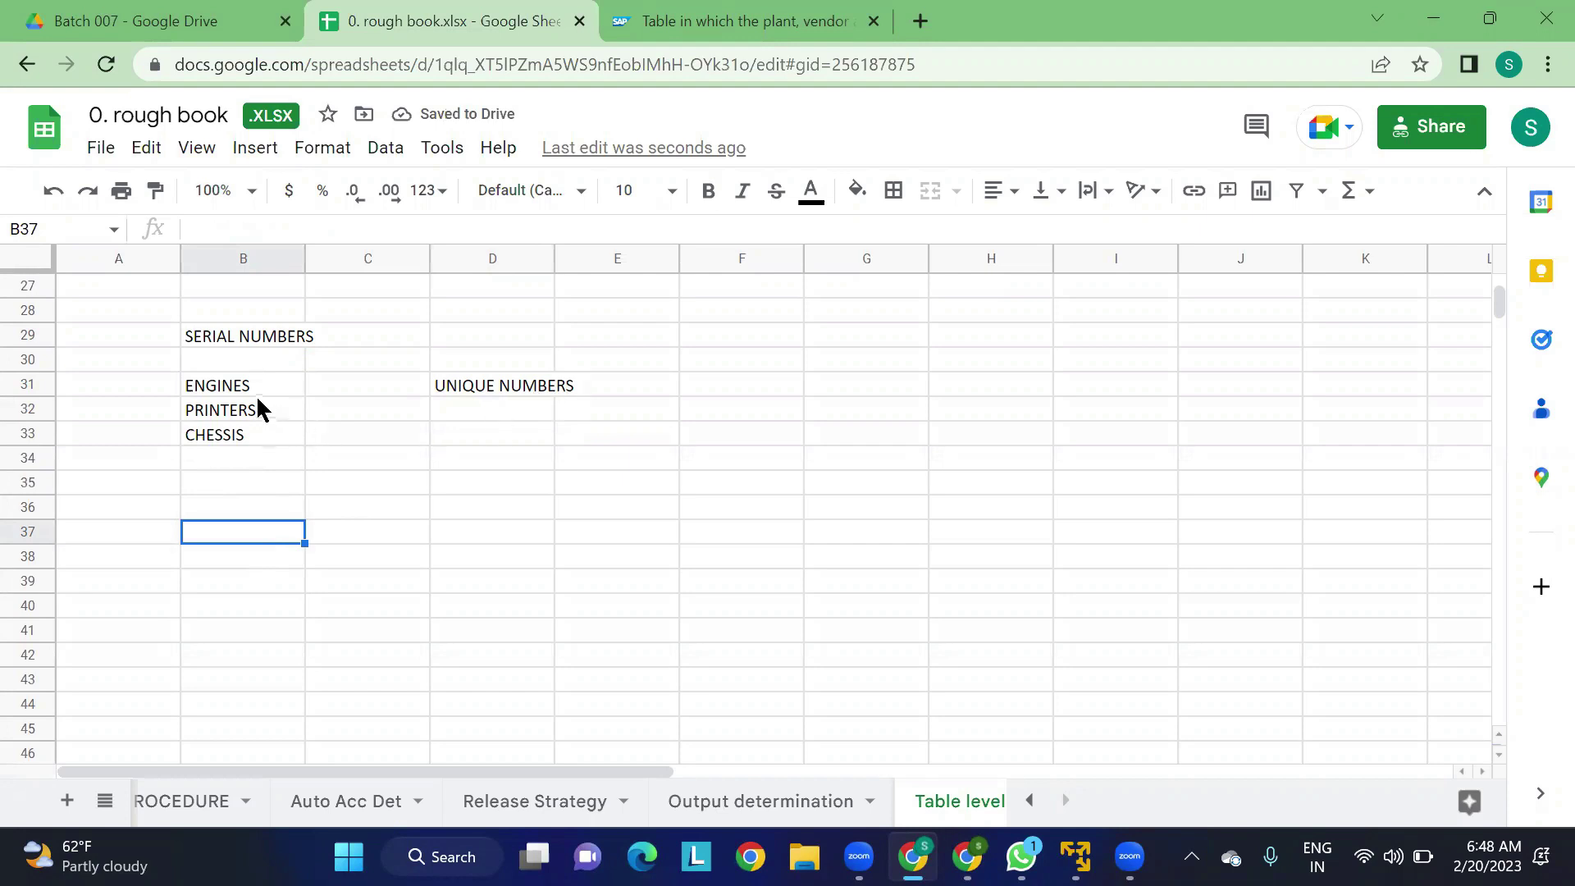
Step: Add a MAT NO. heading in C30 and move UNIQUE NUMBERS up to D30
click(369, 366)
text(MAT NO.)
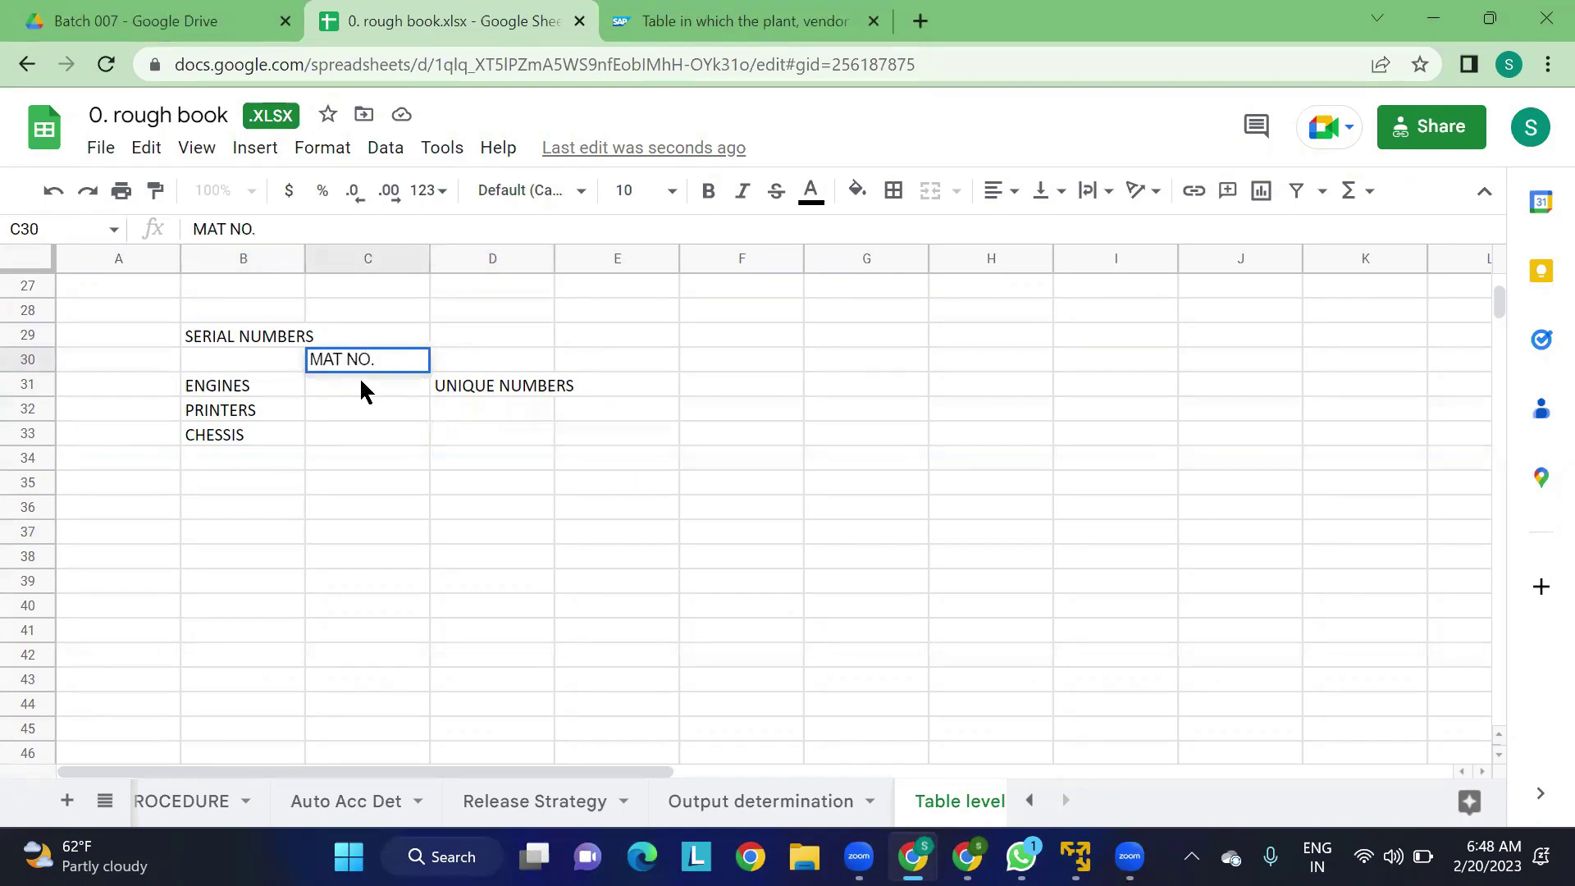
key(Return)
text(1)
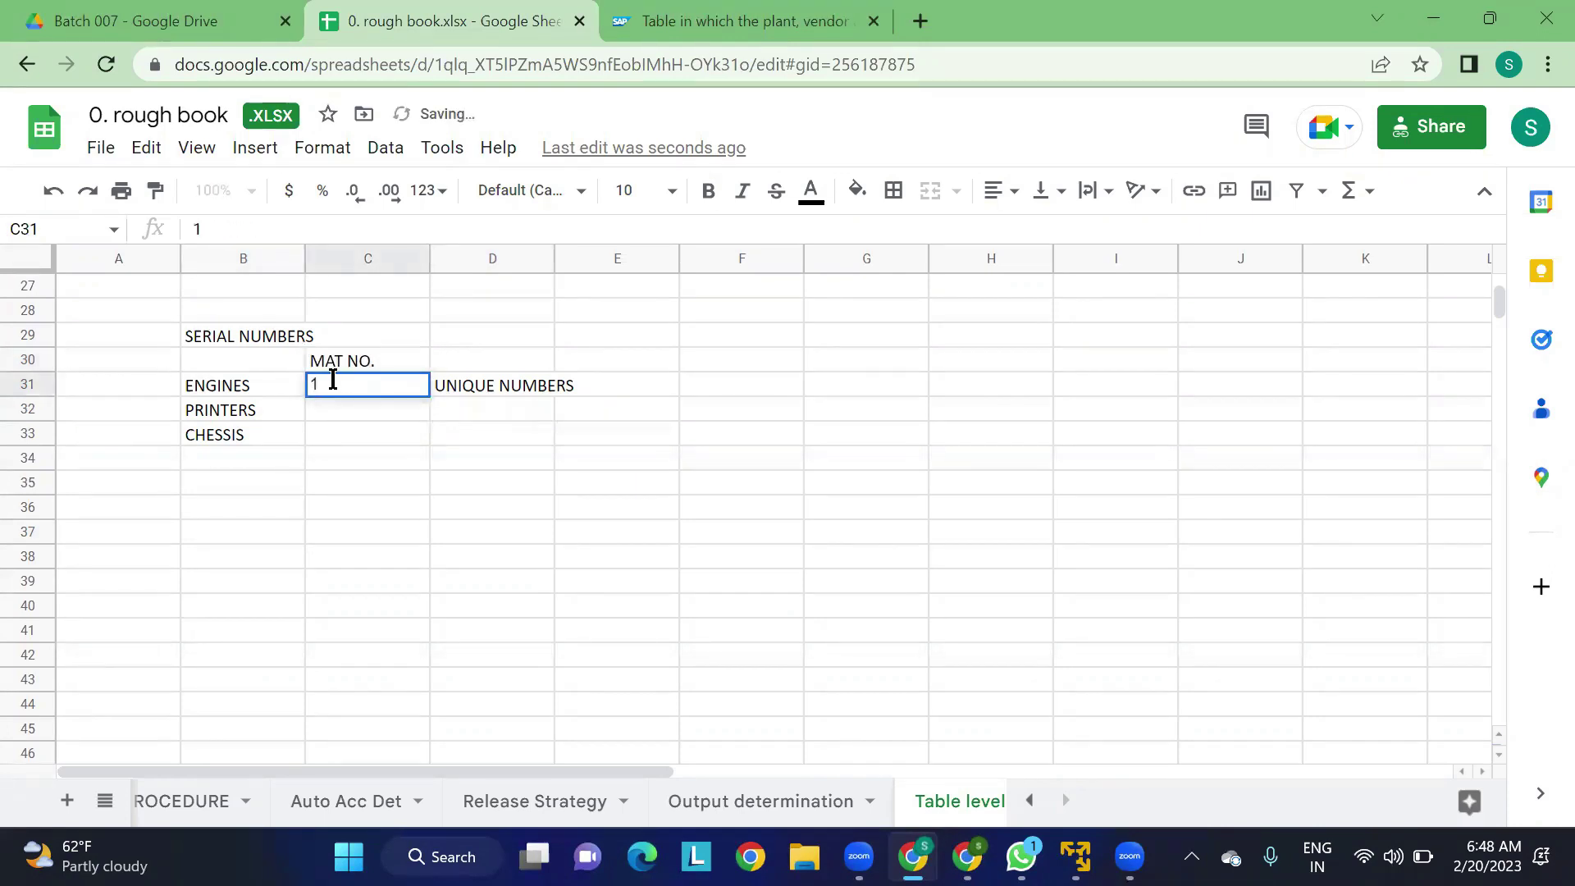
key(BackSpace)
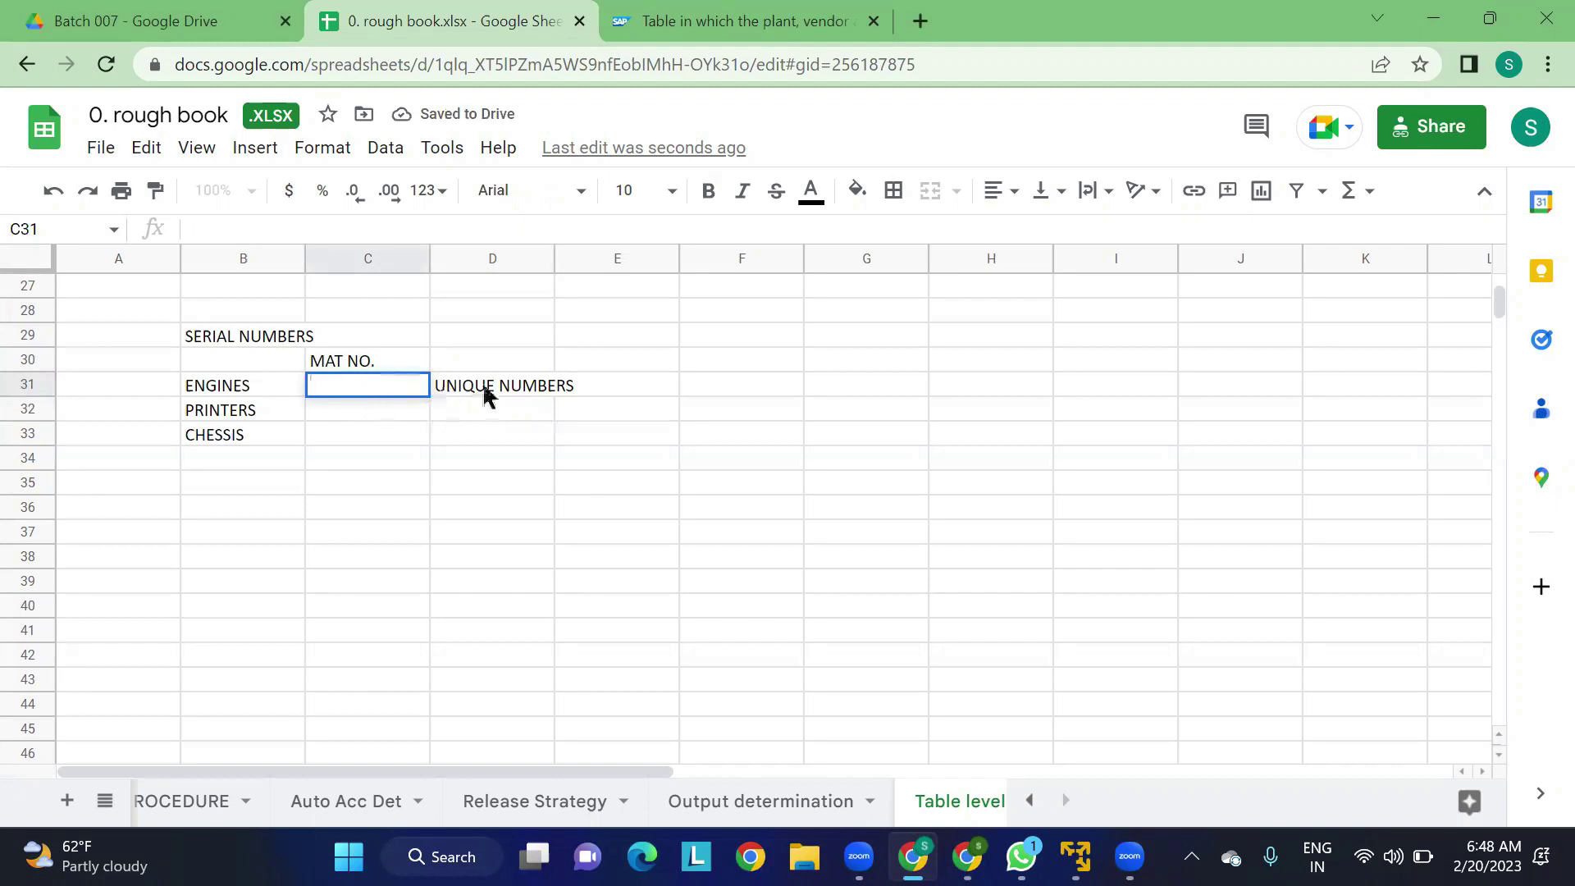
click(502, 391)
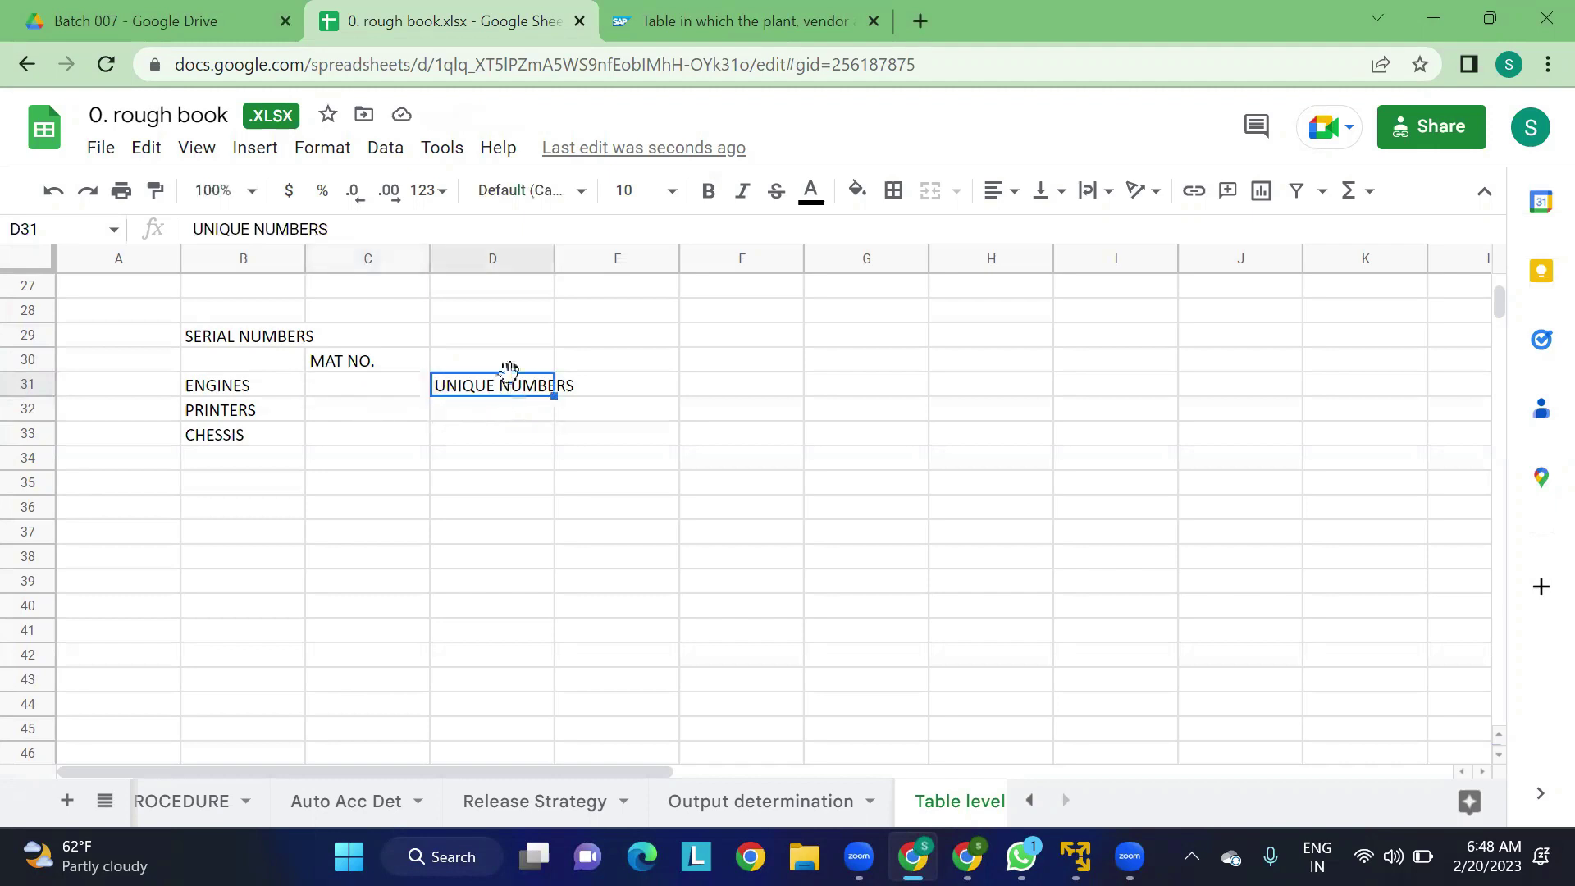
drag(508, 371, 510, 369)
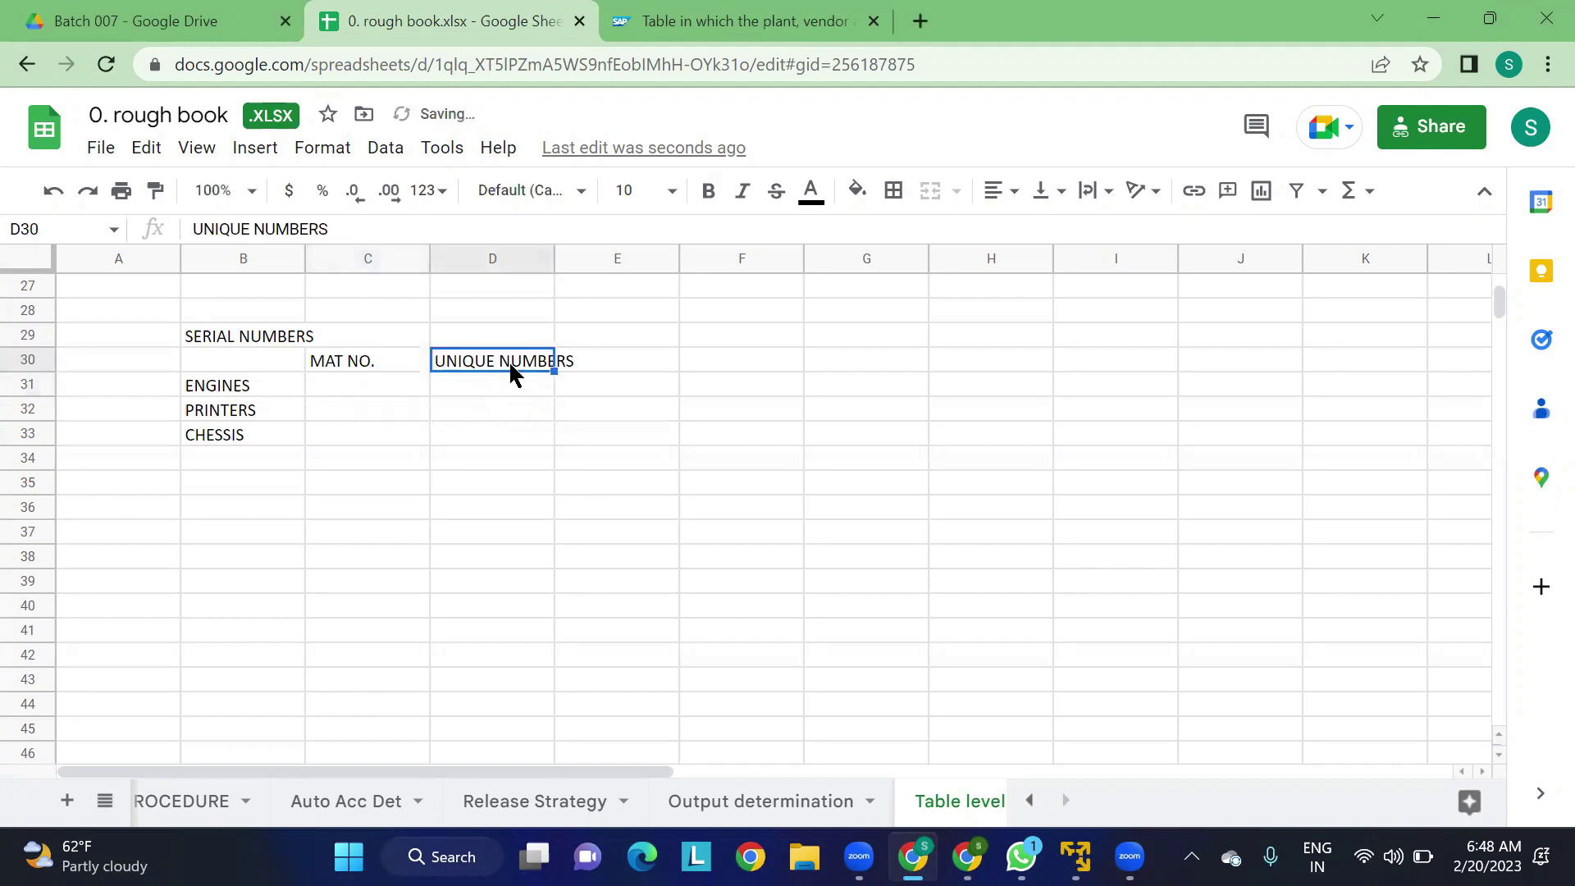
Step: Enter material 1 in C31 and serial 2KAR56HJB000001 in D31, widening column D
click(380, 387)
text(1)
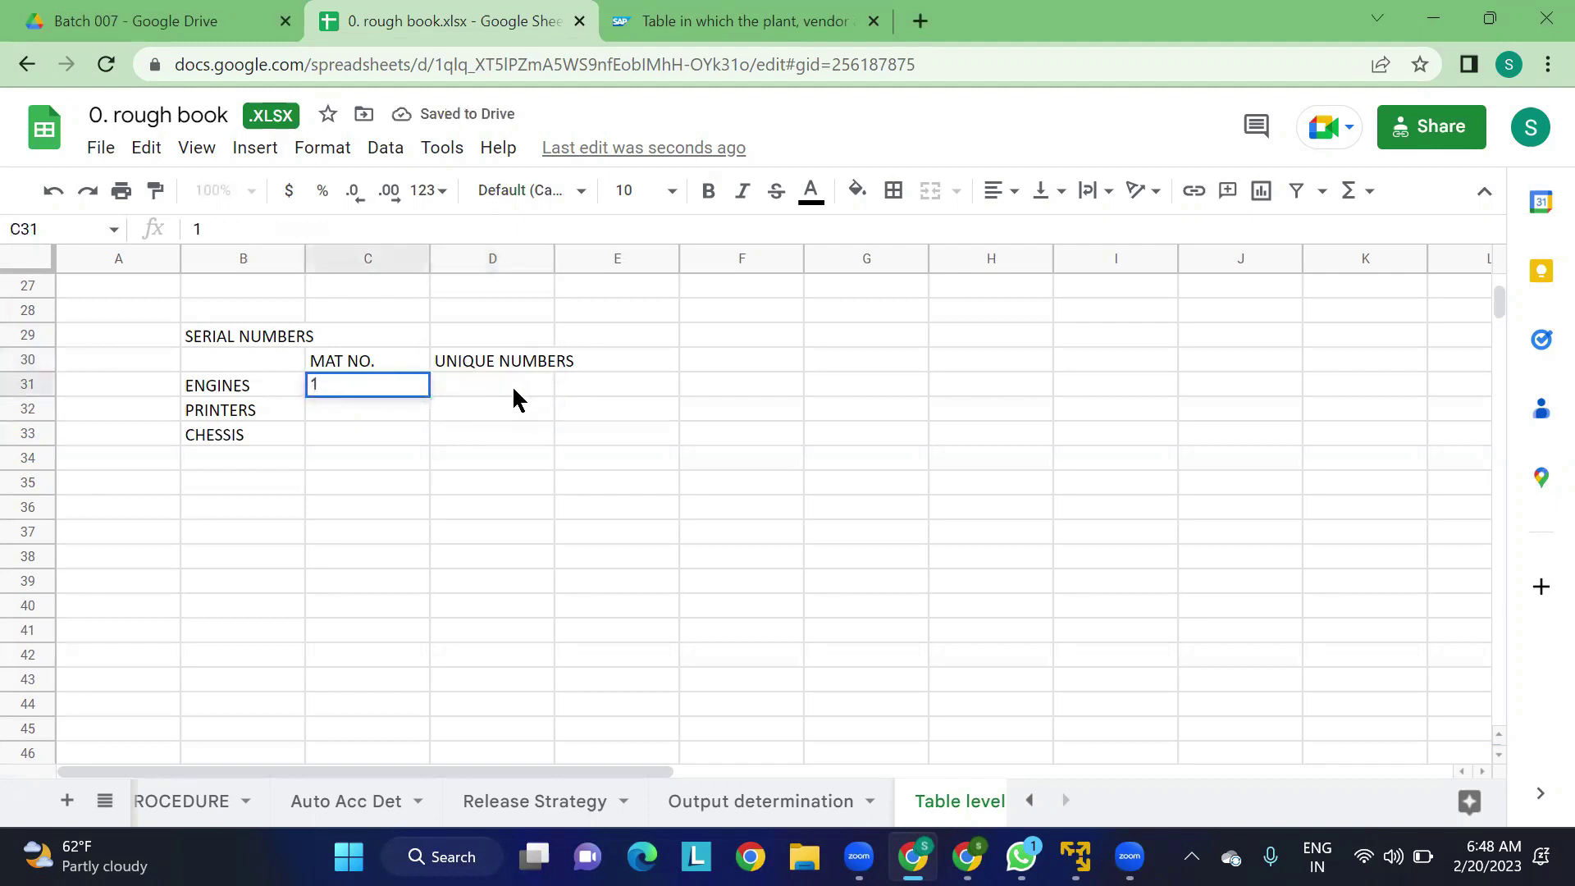
click(514, 400)
text(2)
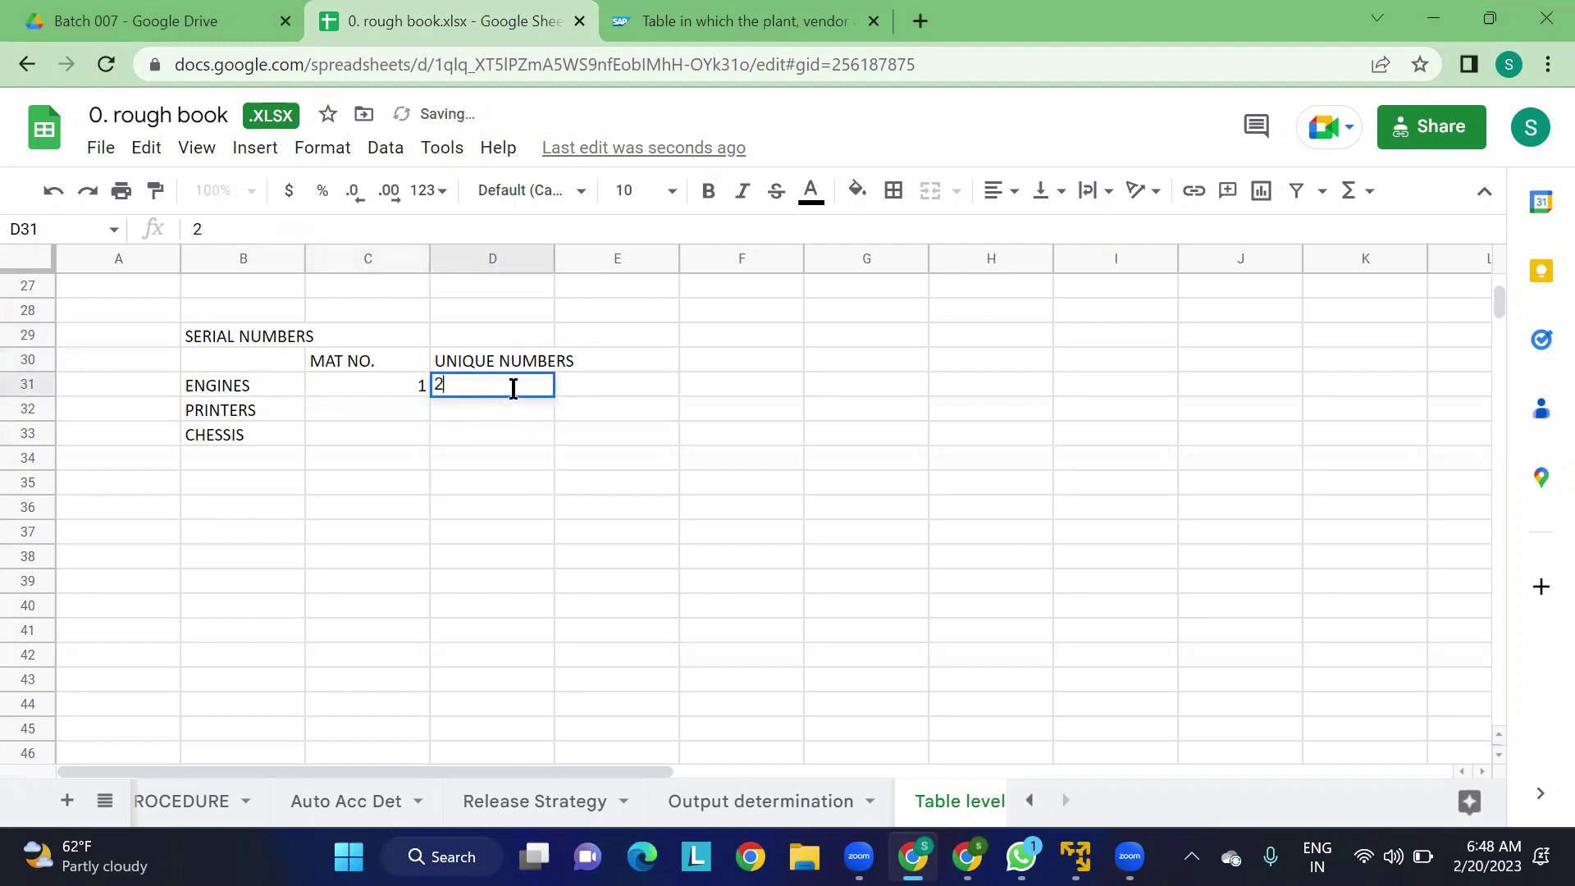
text(KAR56)
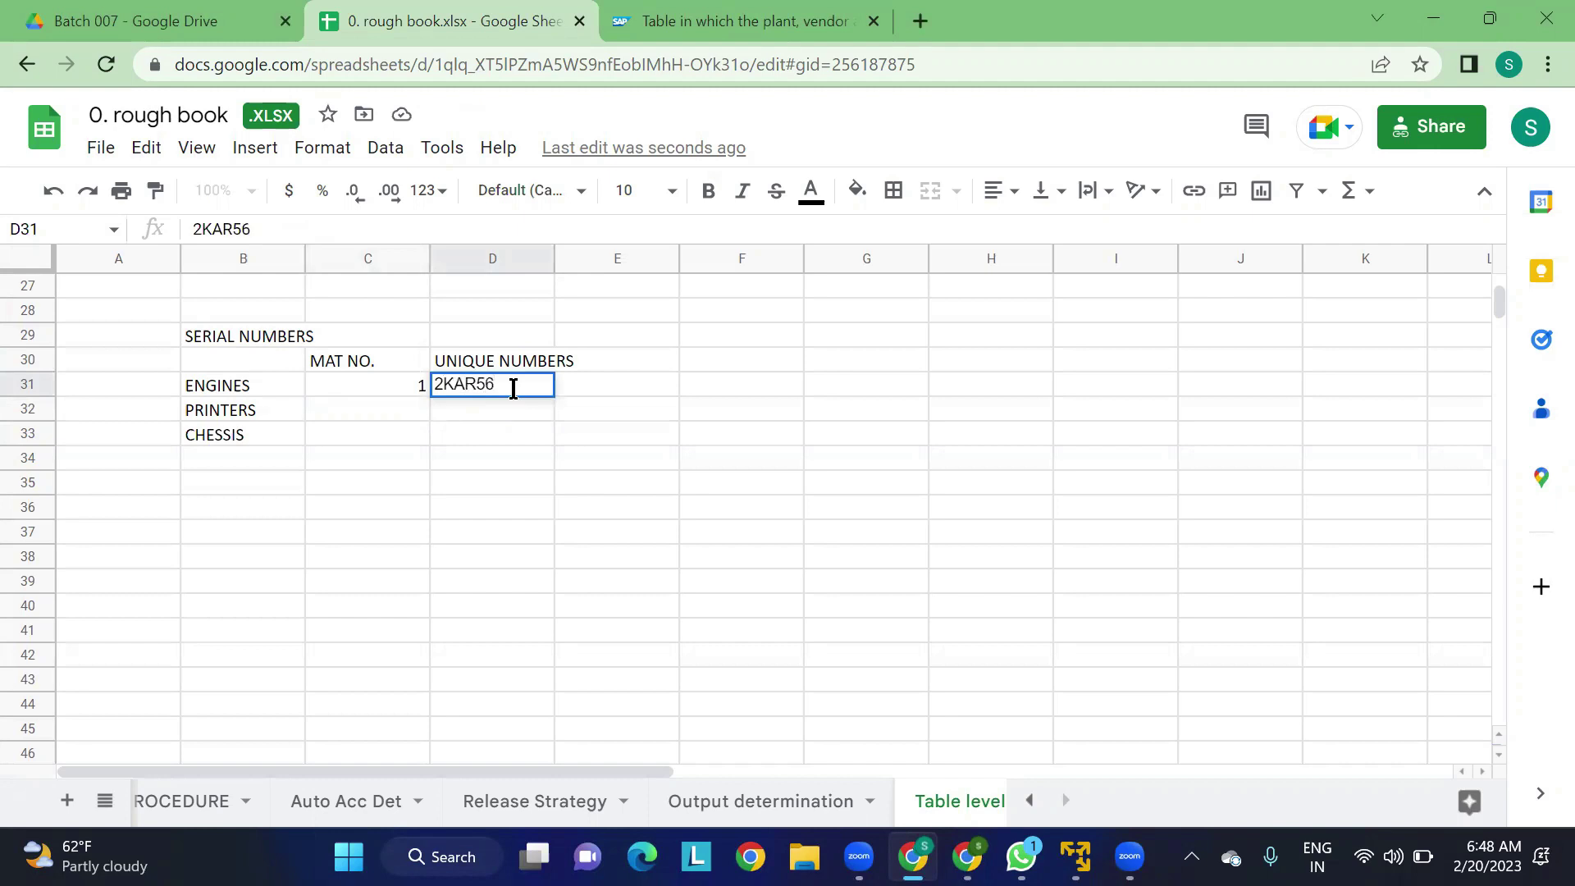
text(HJB000001)
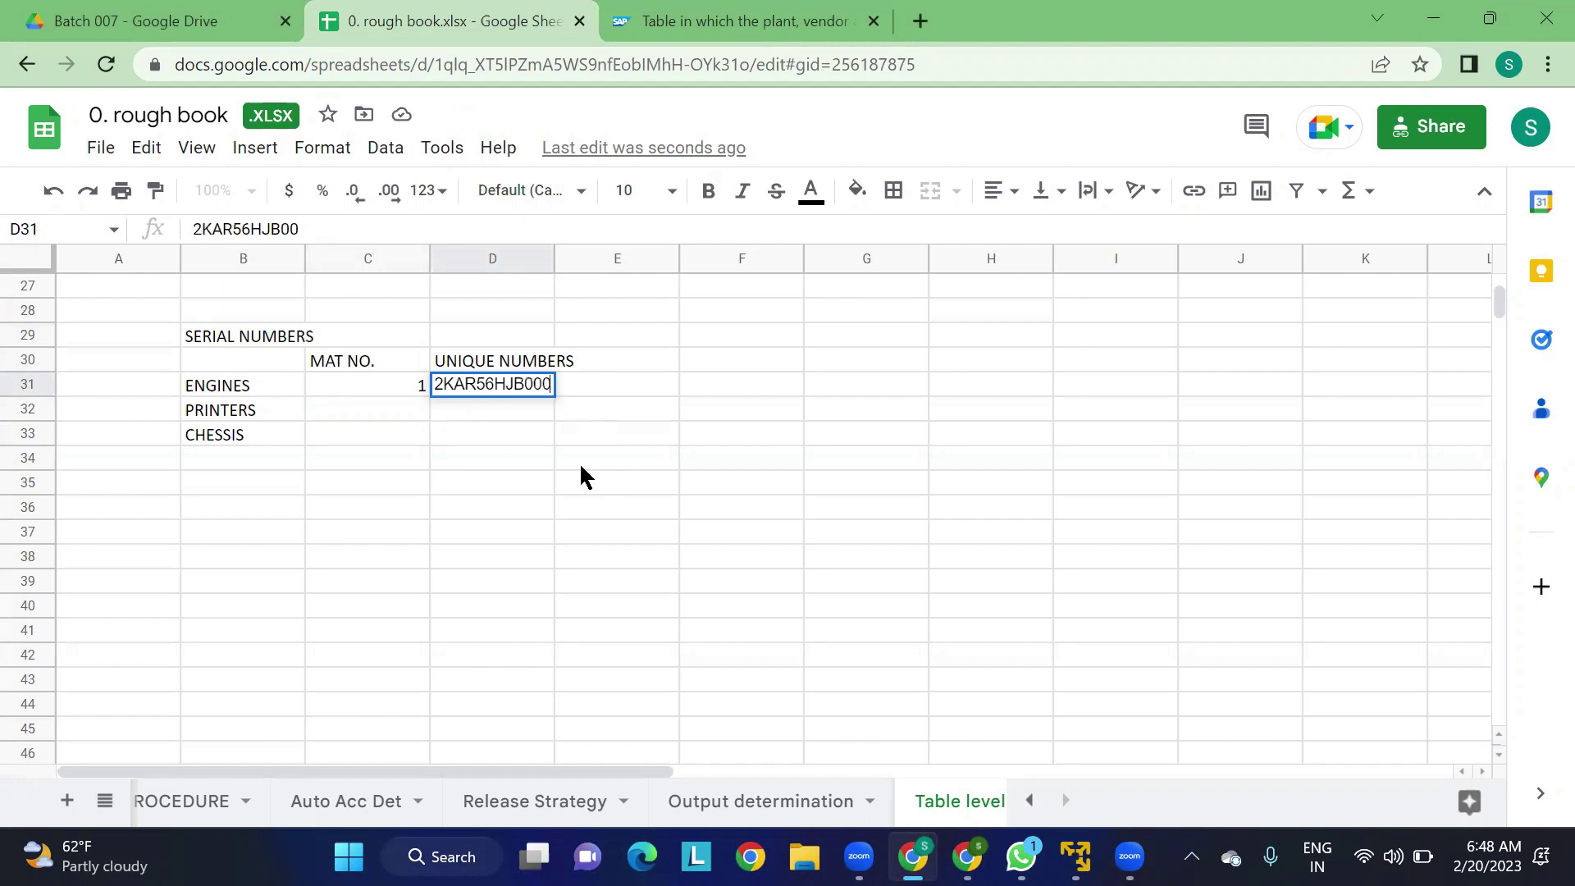
click(495, 466)
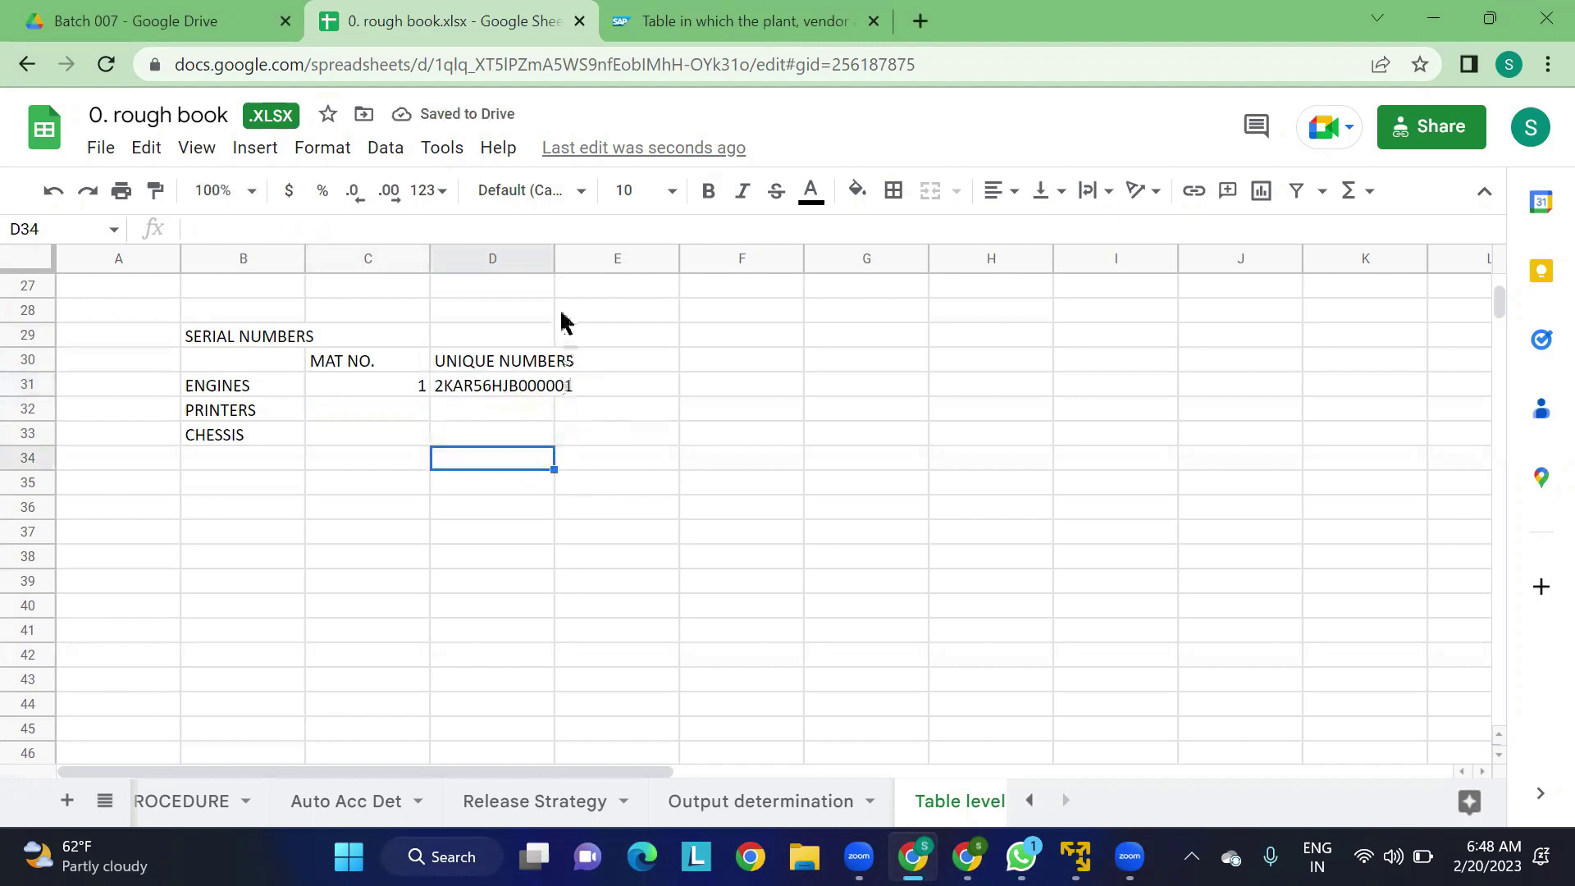
drag(555, 258, 617, 254)
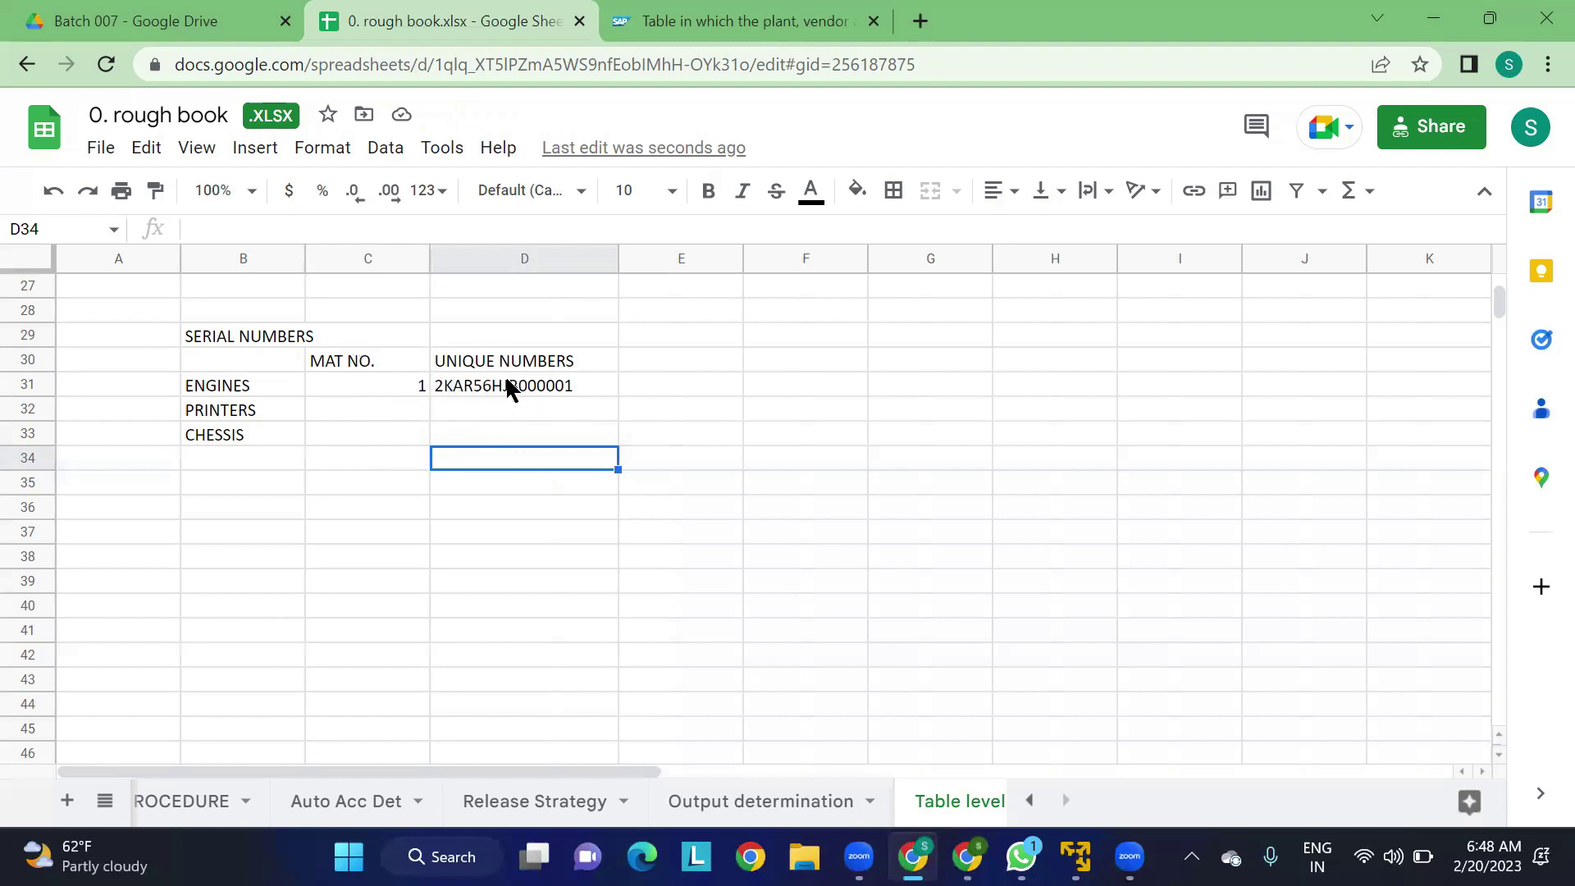
Step: Point out the ENGINES row with material 1 and serial 2KAR56HJB000001
click(260, 393)
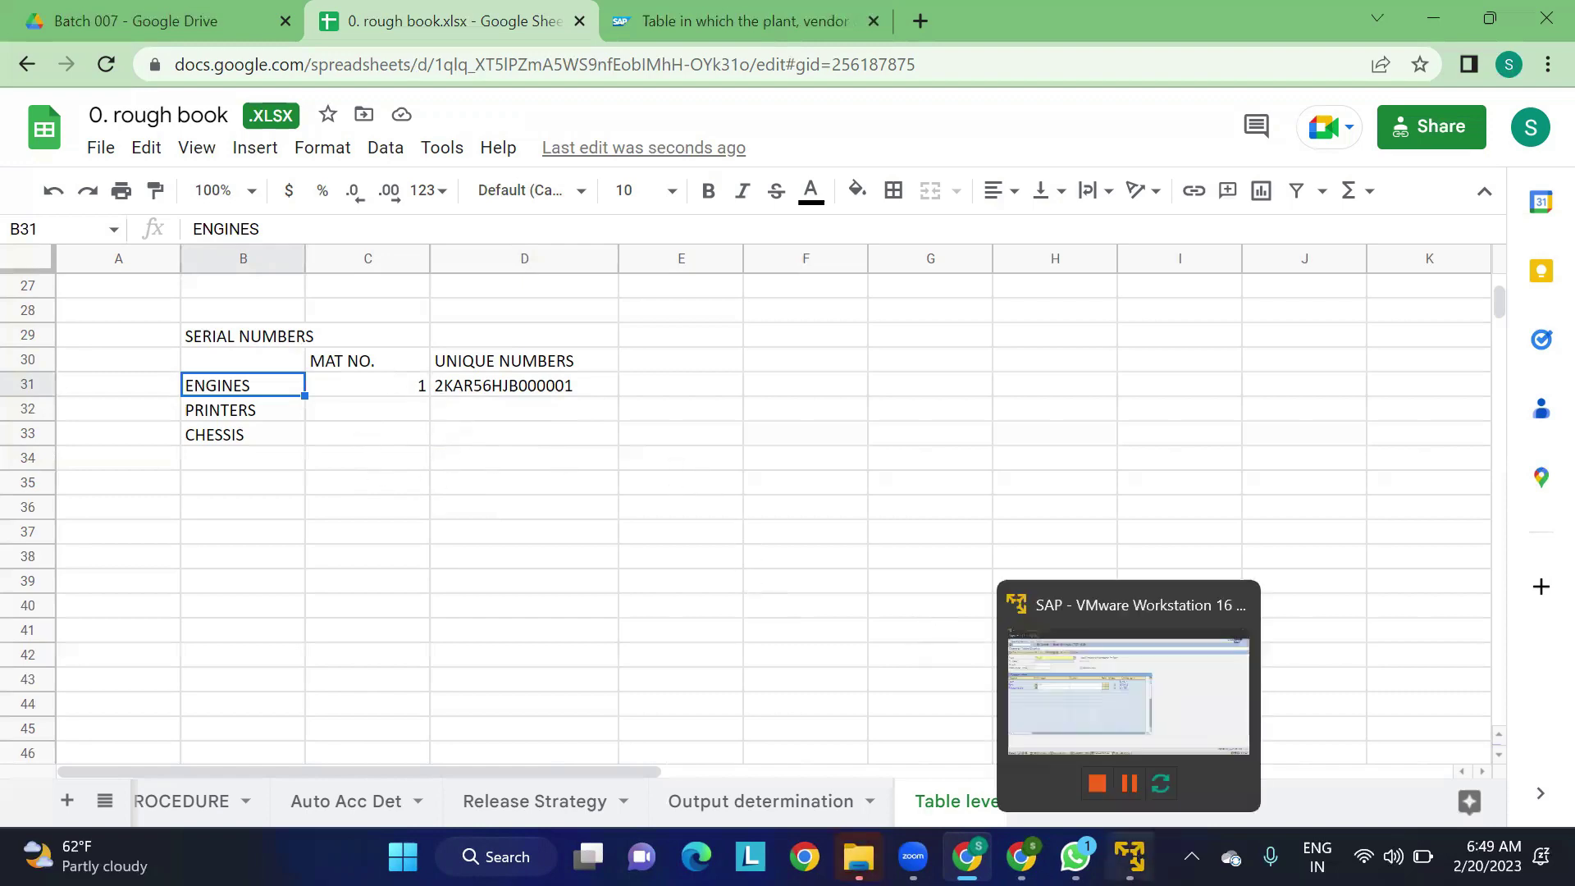
Step: In the SAP virtual machine, run SPRO and open the SAP Reference IMG
click(1129, 856)
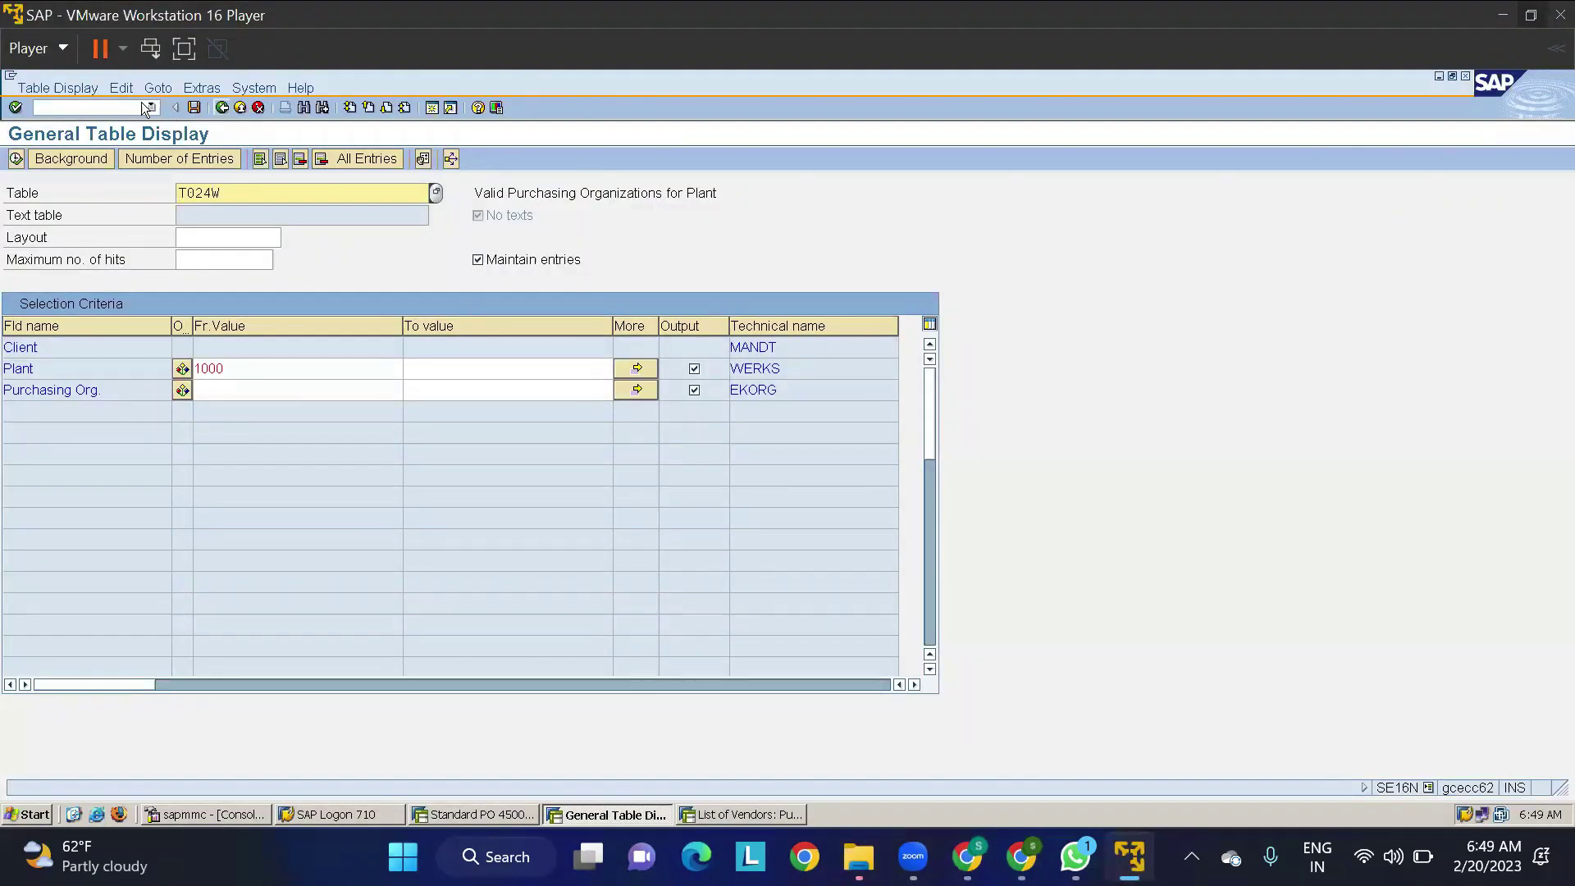
text(/n)
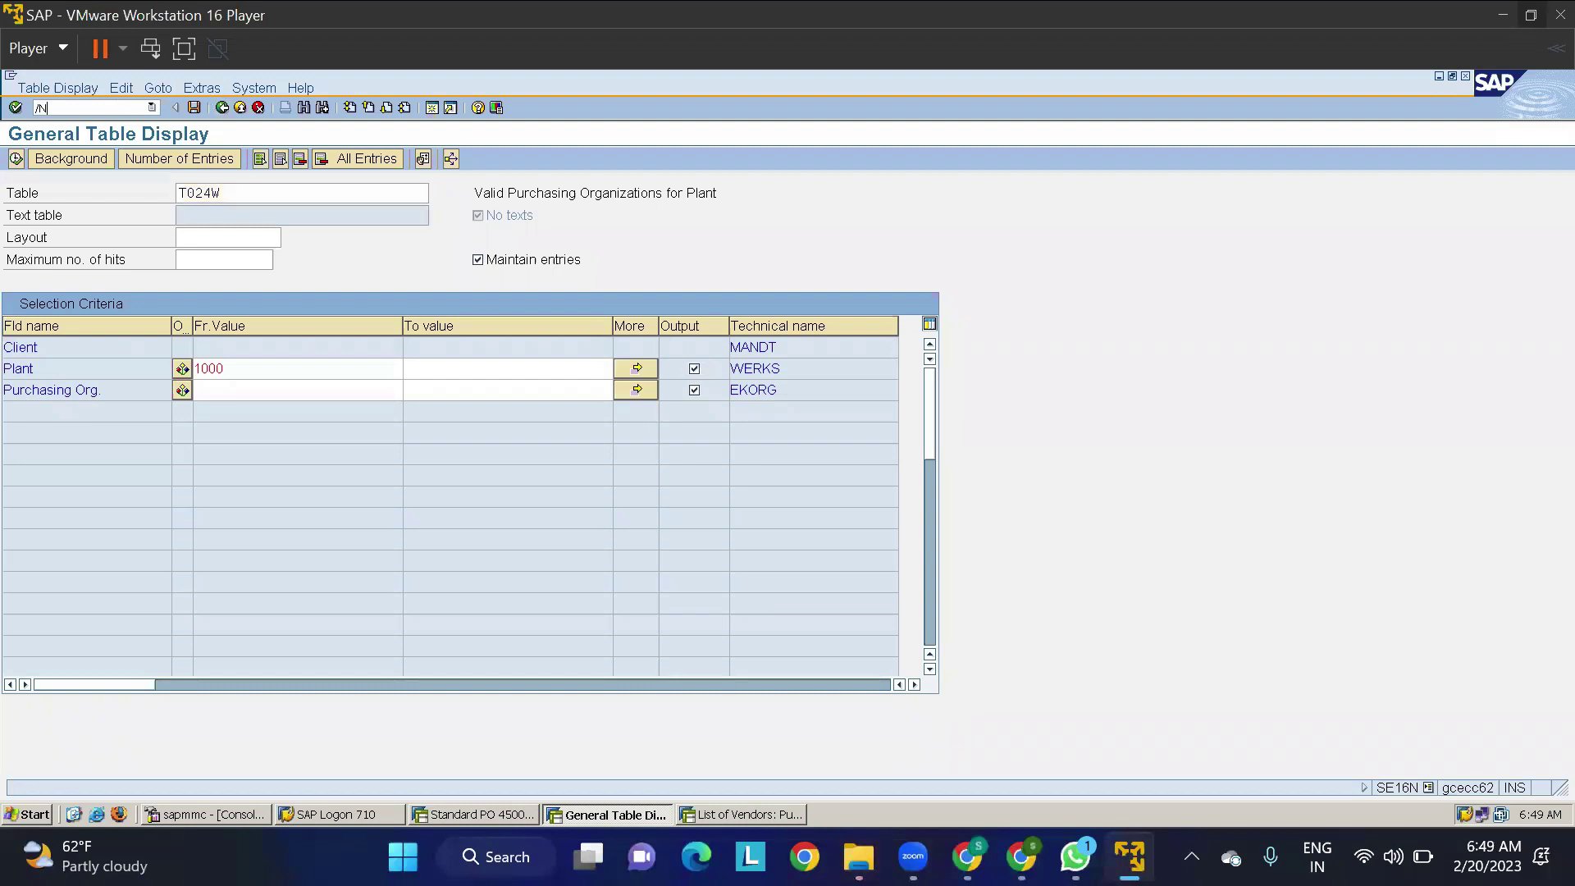
key(Return)
text(spro)
key(Return)
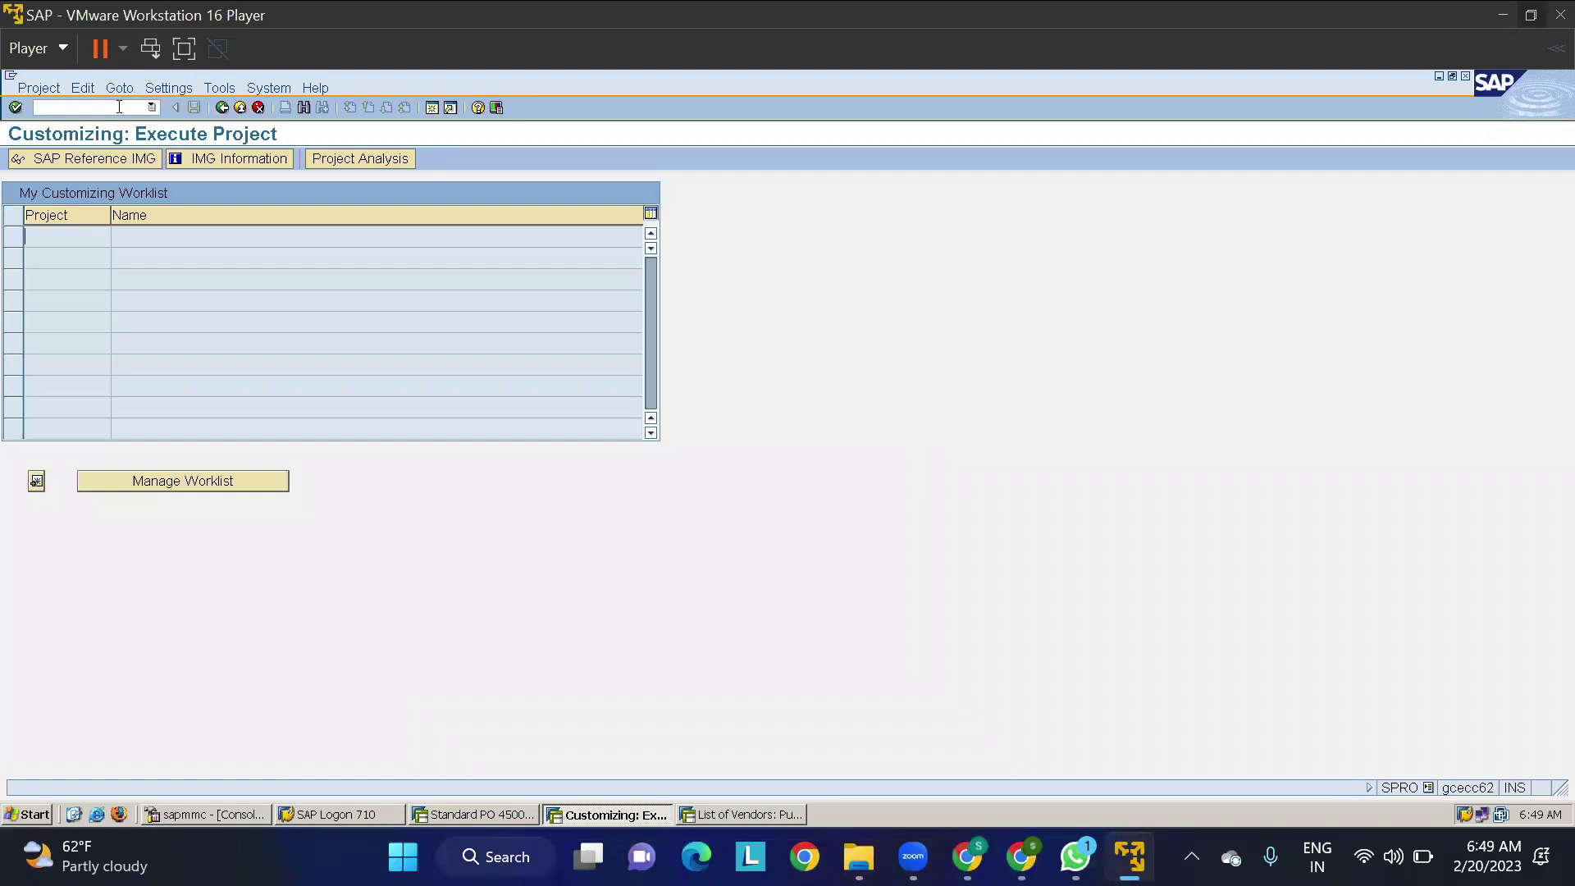
click(69, 164)
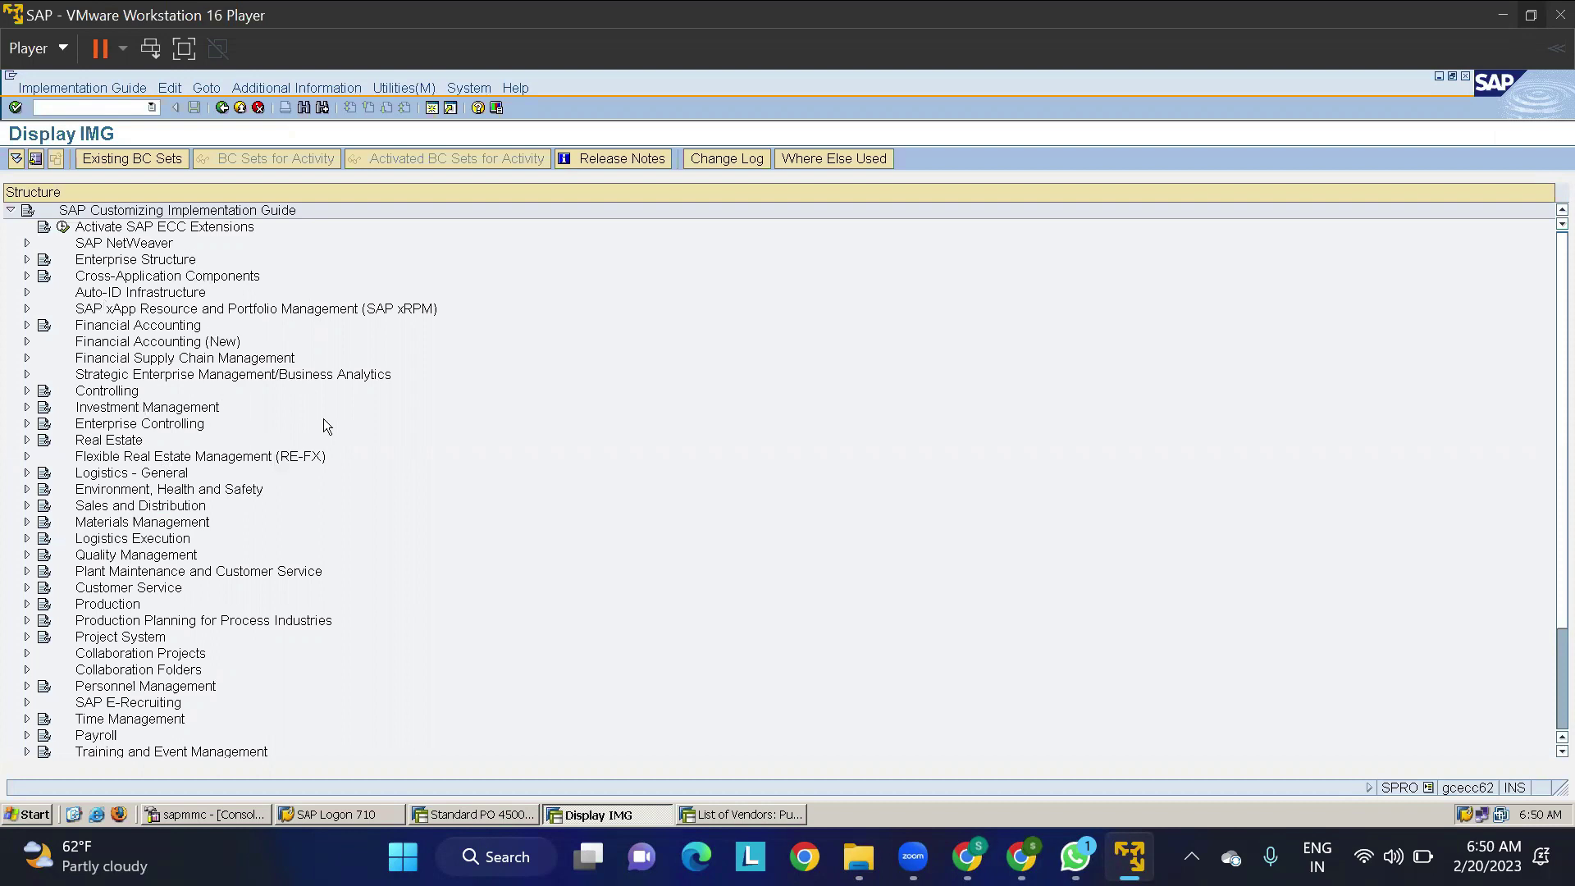
Step: Find 'SERIAL NUMBER' in the IMG and open the Serial Numbers hit in Basic Functions
key(ctrl+f)
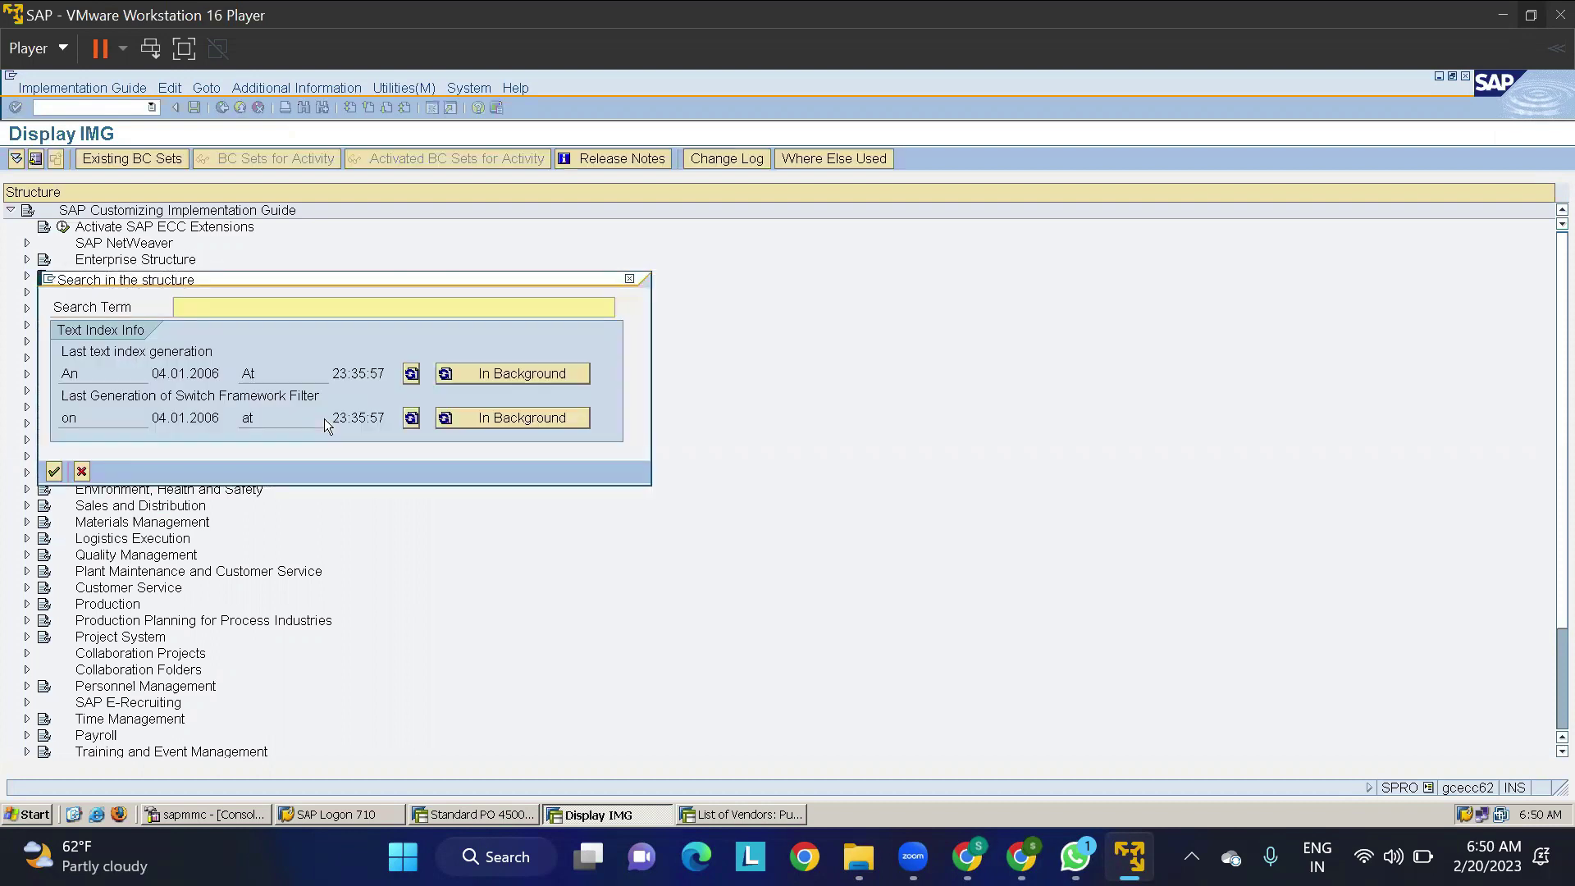
text(SERIAL NUMBER)
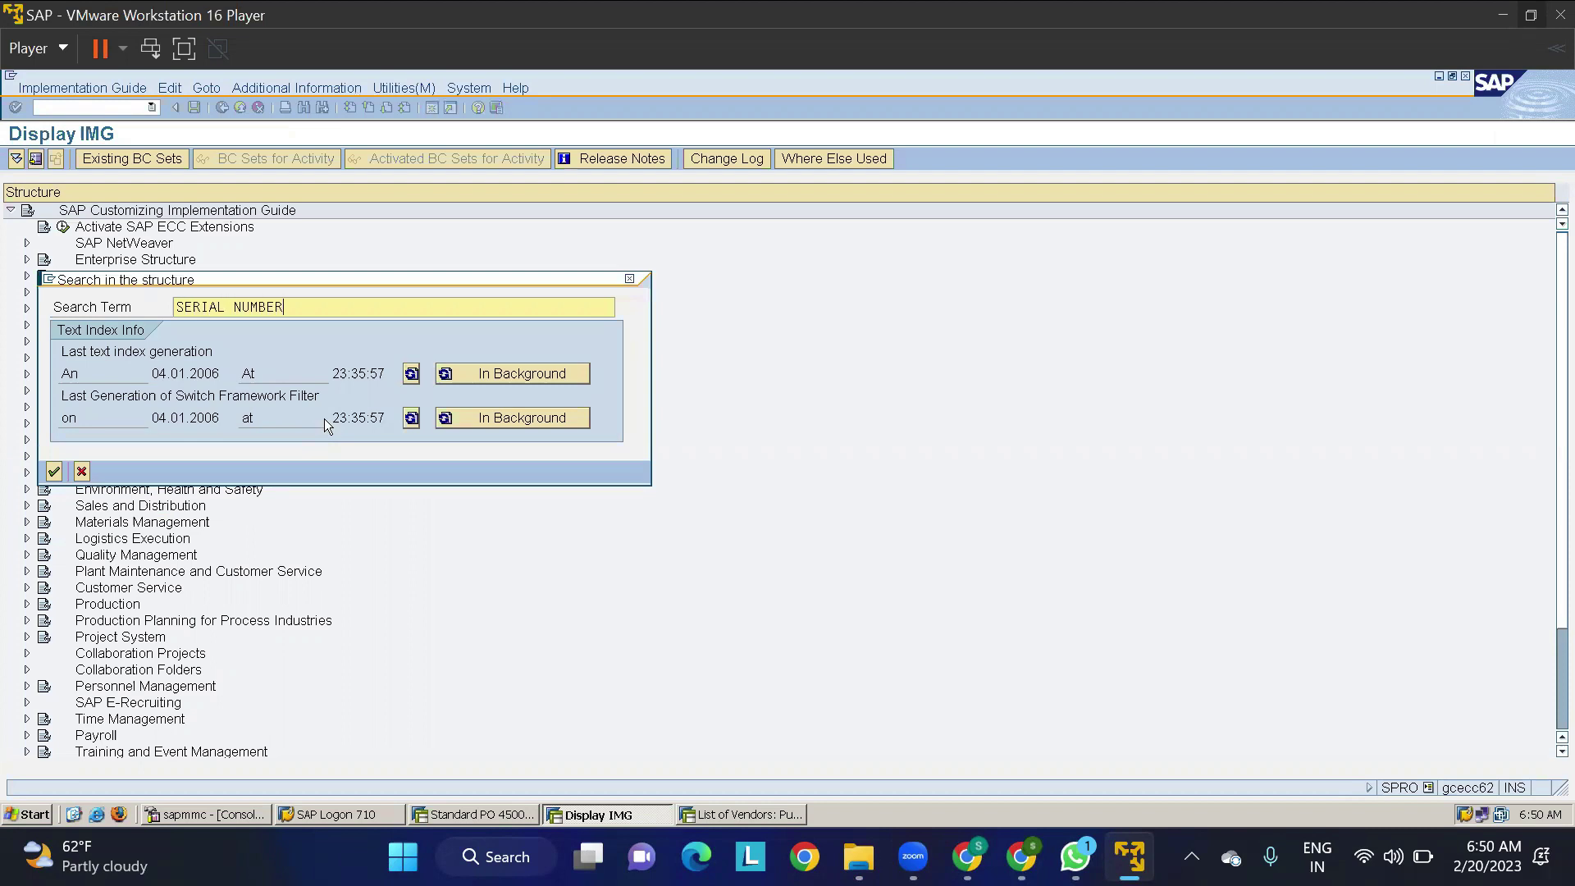
key(Return)
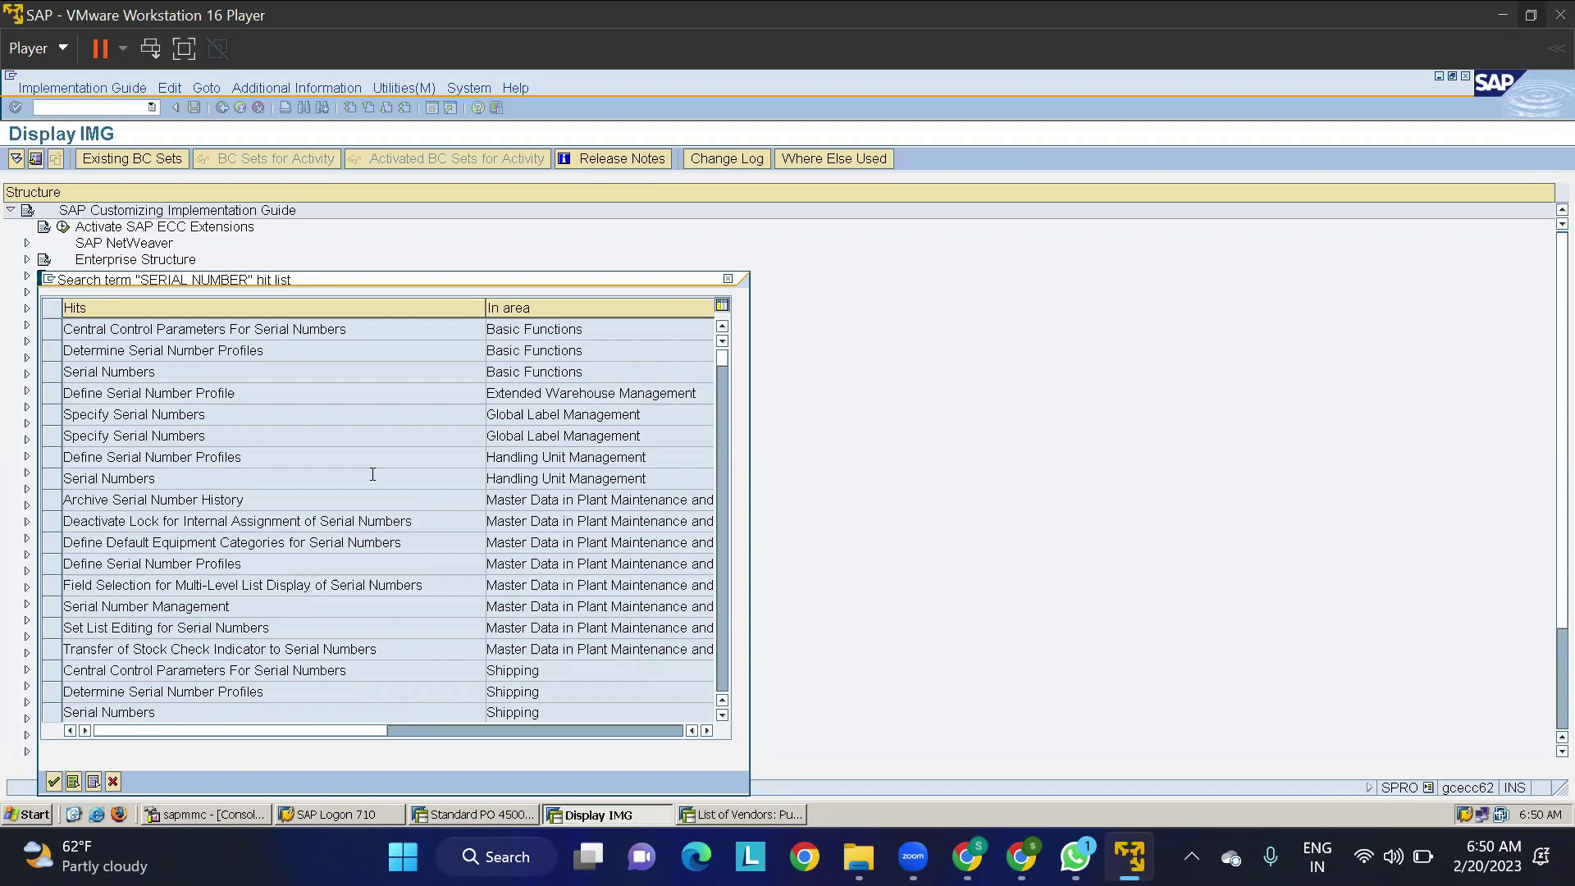
double_click(139, 372)
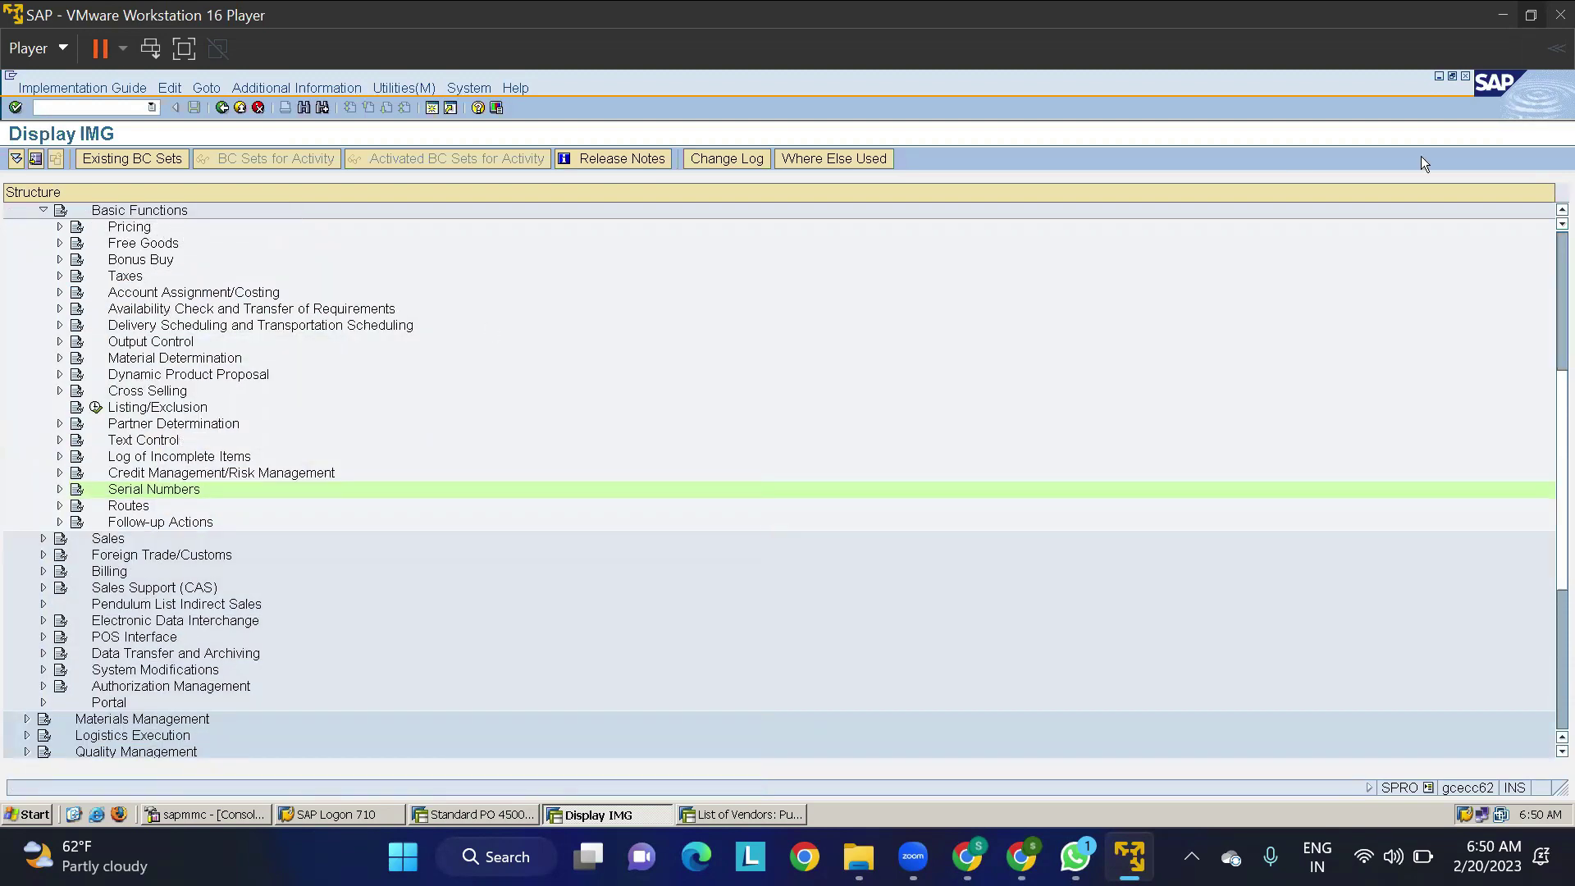
Step: View and close the Serial Numbers documentation, then return to the rough book spreadsheet
click(1561, 211)
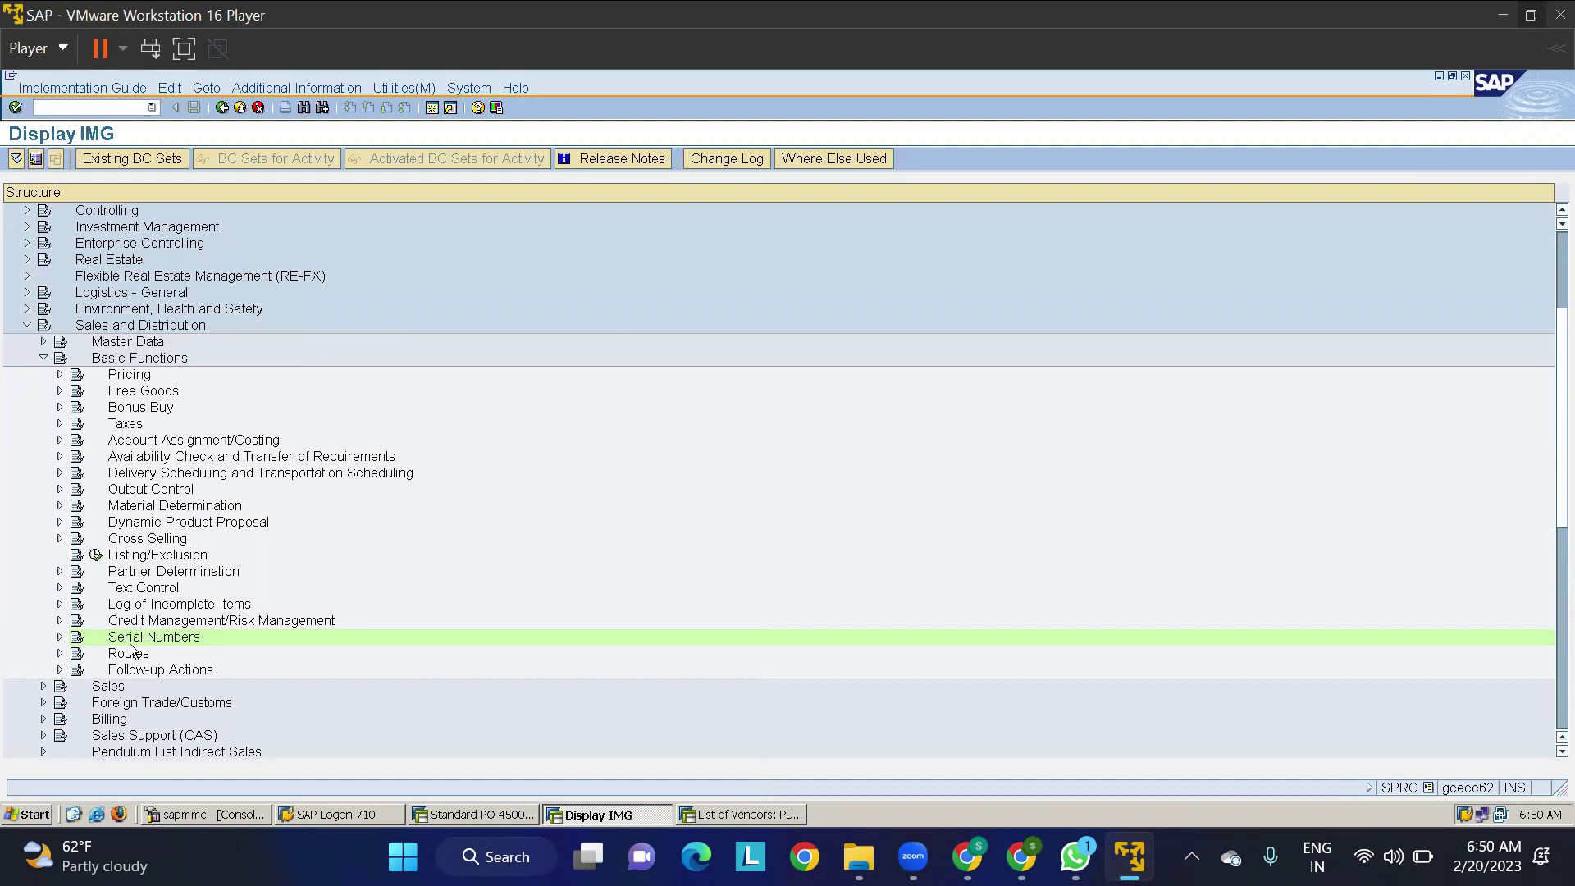
click(77, 640)
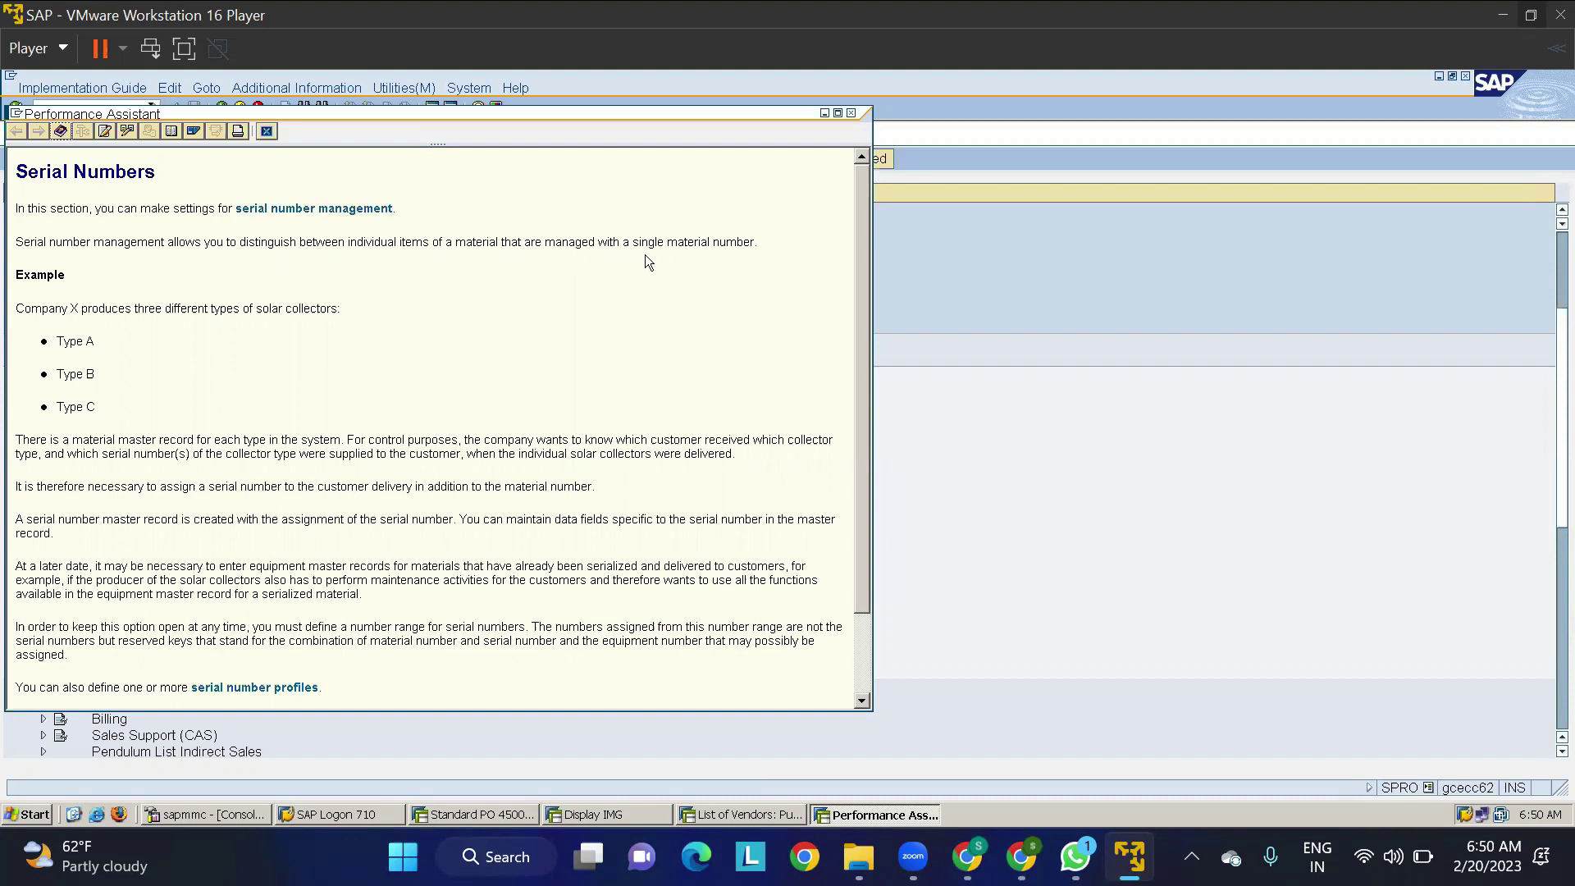
click(853, 116)
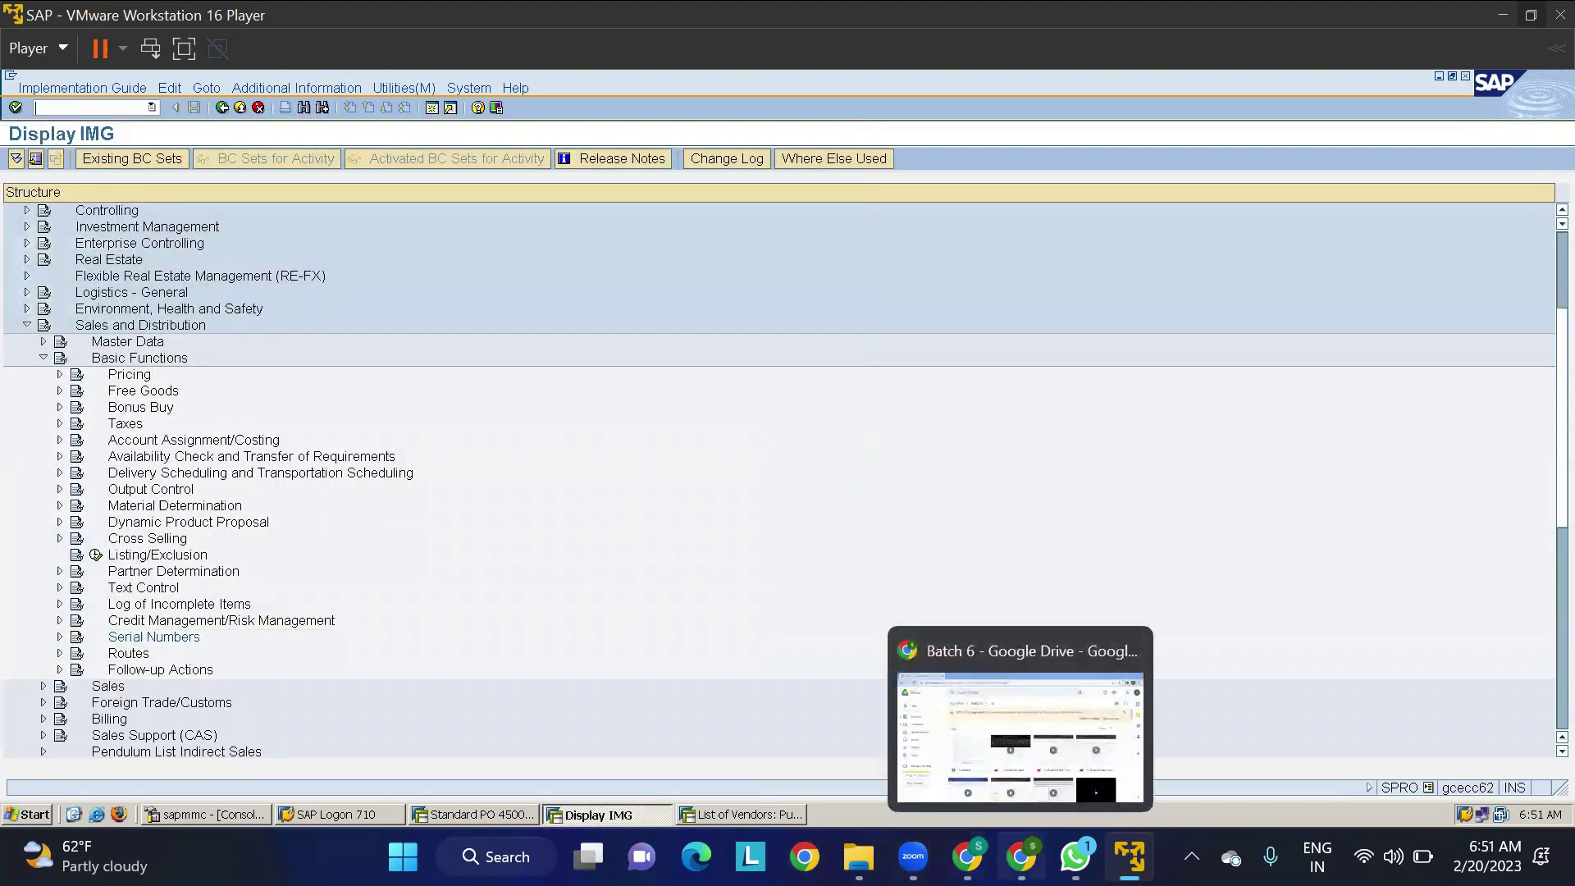
click(966, 857)
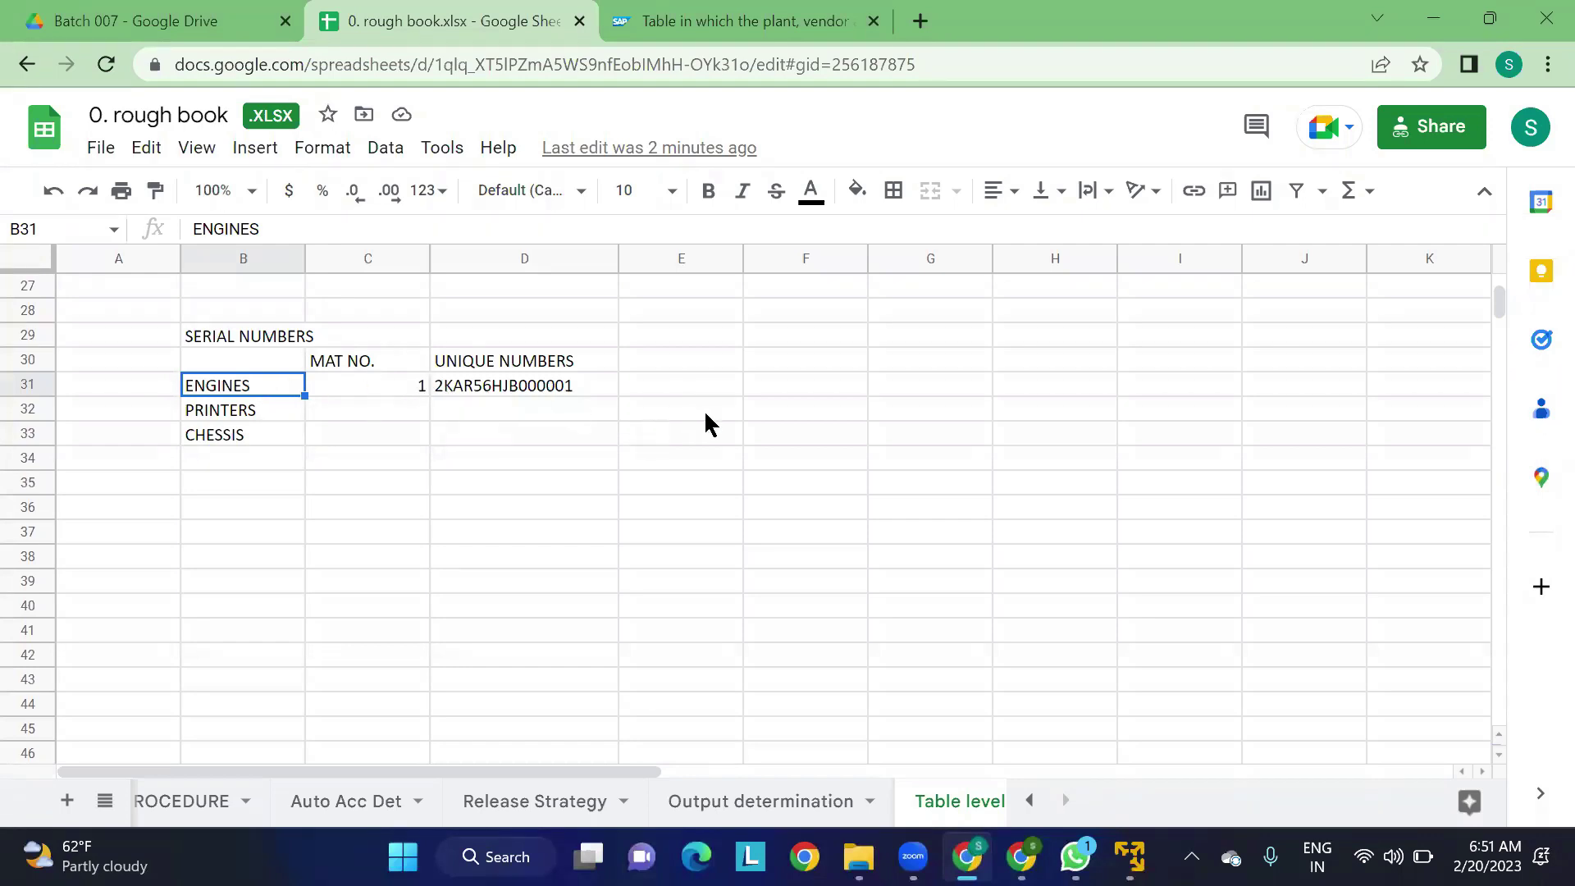
Step: Type the note 10 ENGINES in cell F31
click(793, 384)
text(10 R)
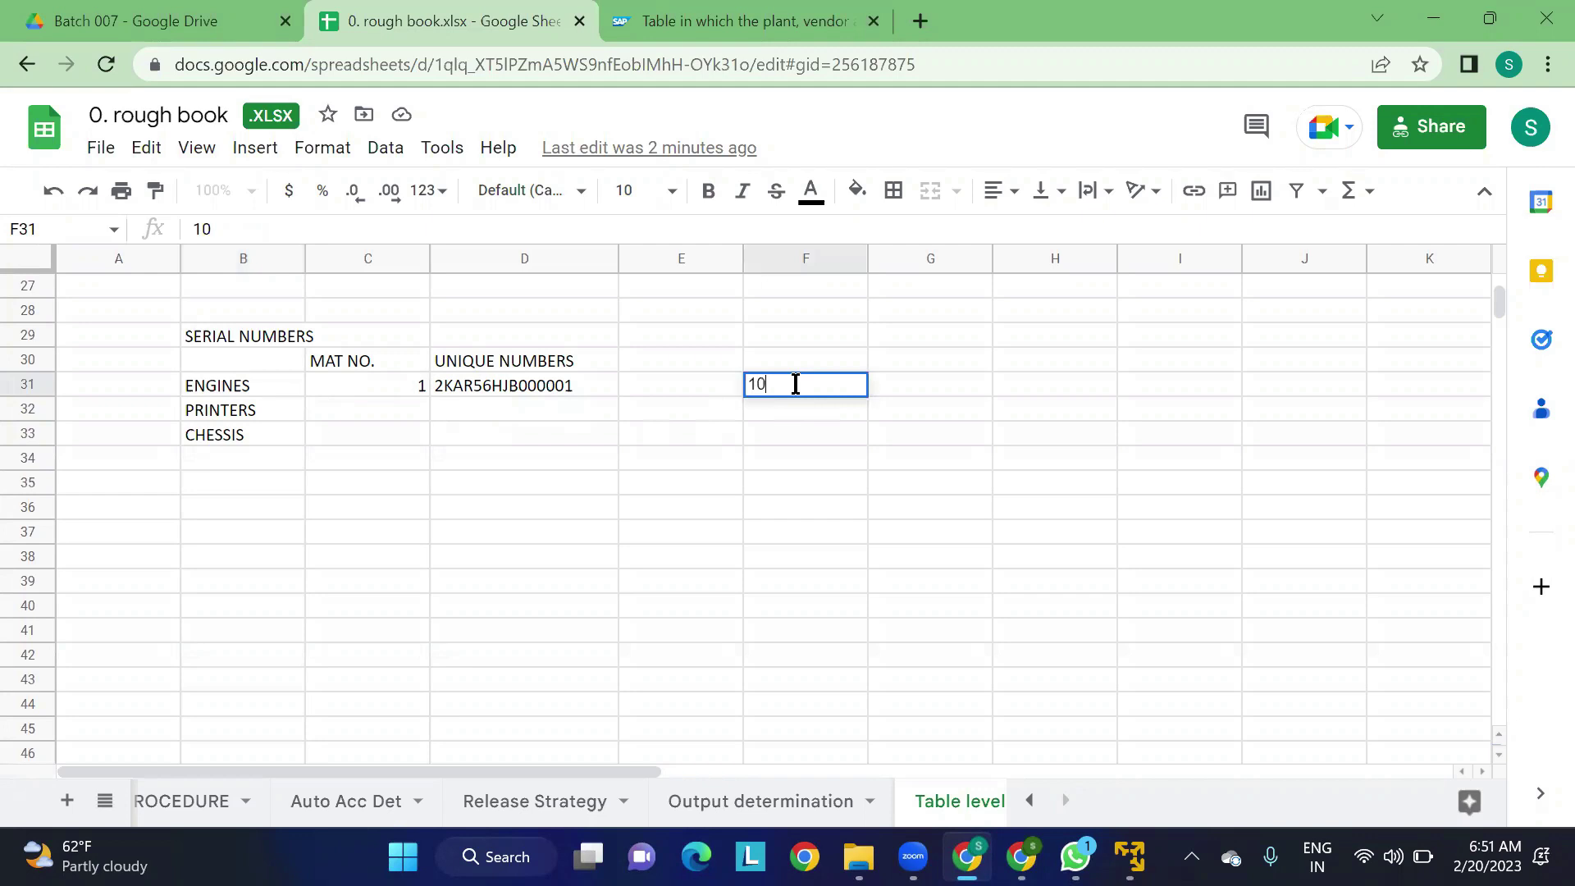
key(BackSpace)
text(ENGINES)
click(1033, 394)
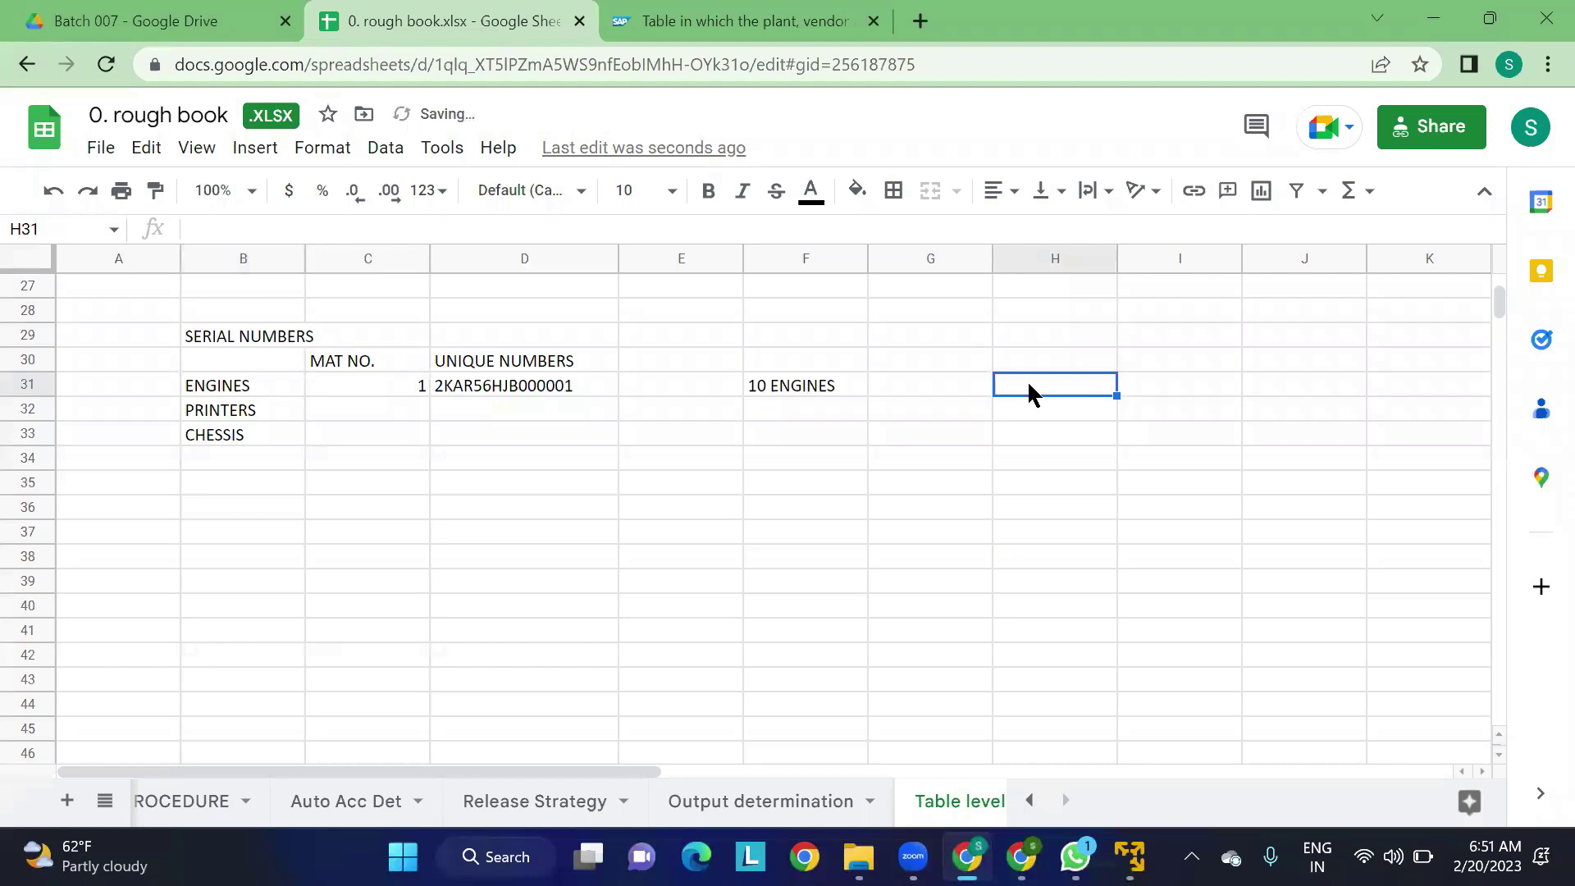
Step: Fill serial numbers 10001 through 10010 down H31:H40, then return to SAP
text(10001)
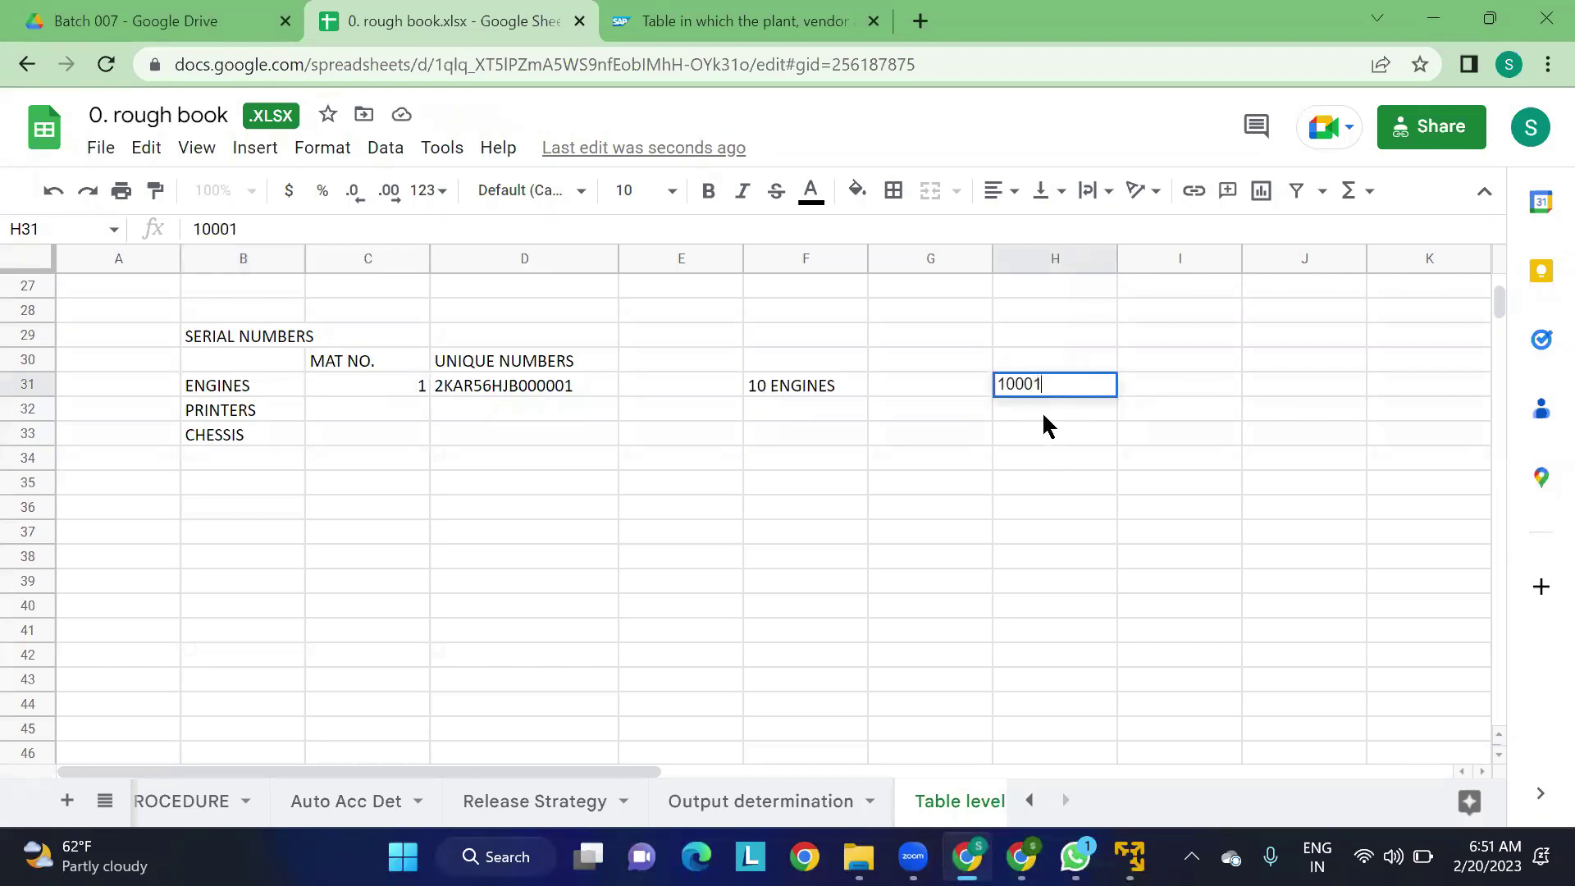
key(Return)
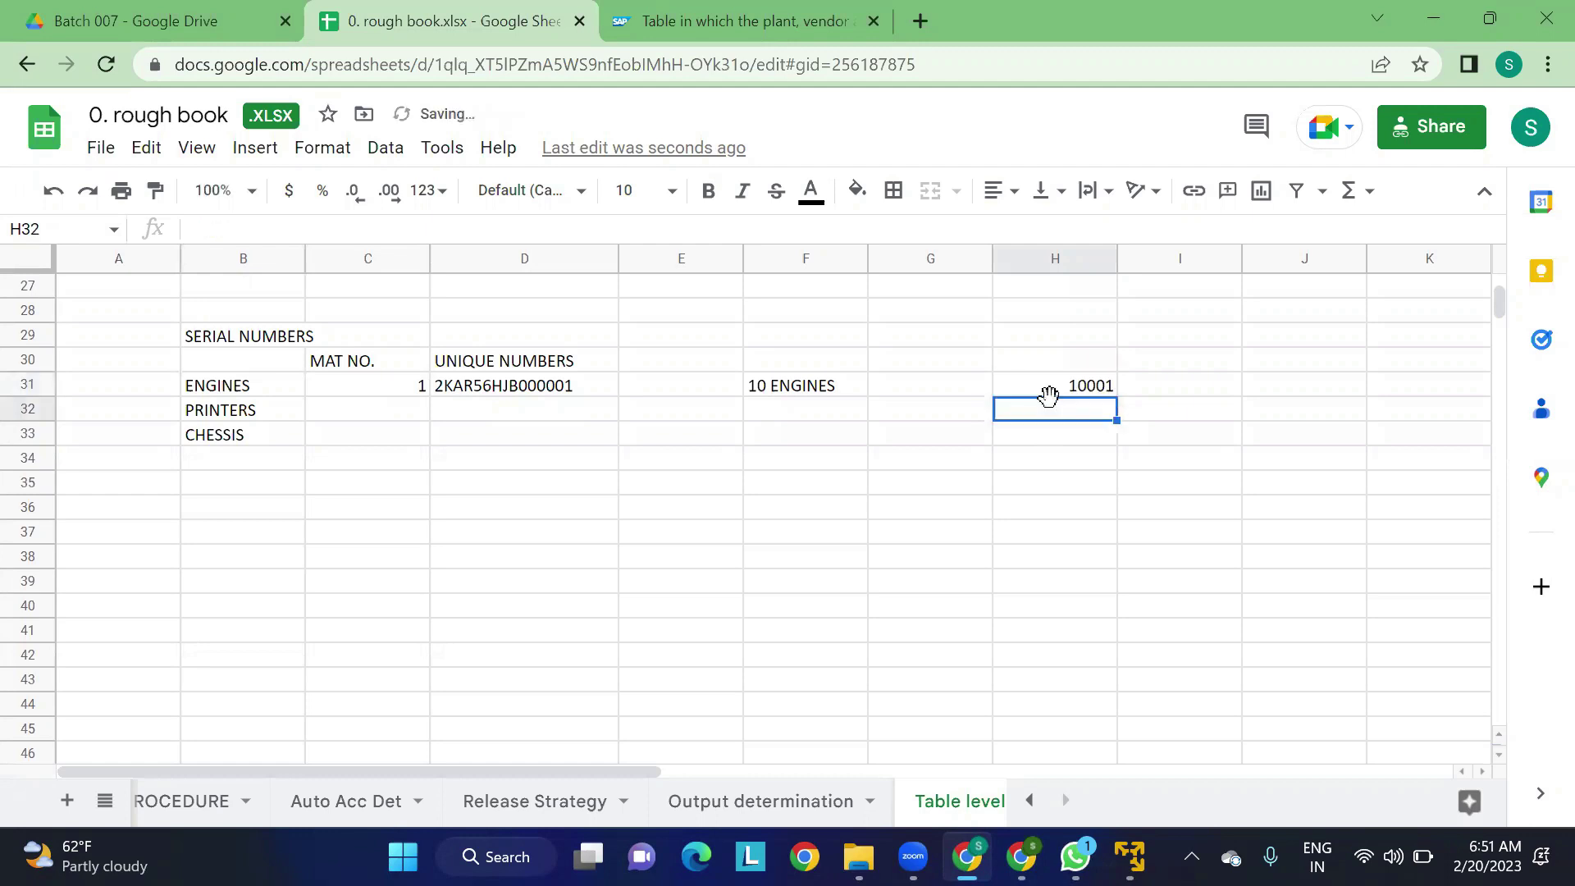
text(10002)
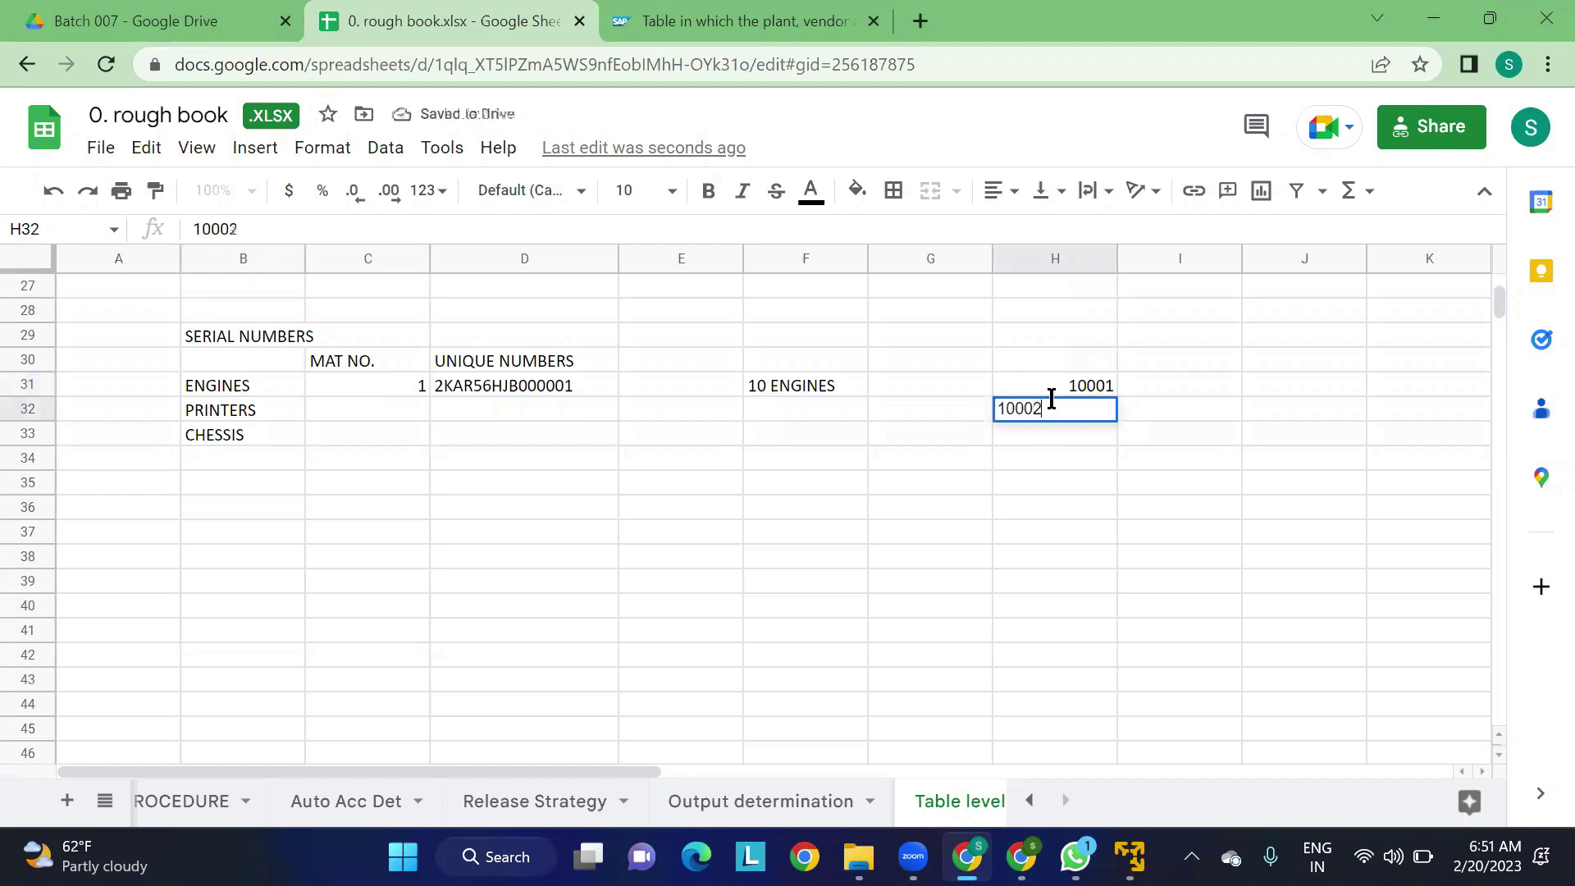
click(1040, 483)
drag(1085, 391, 1109, 603)
click(1165, 581)
drag(1094, 394, 1072, 608)
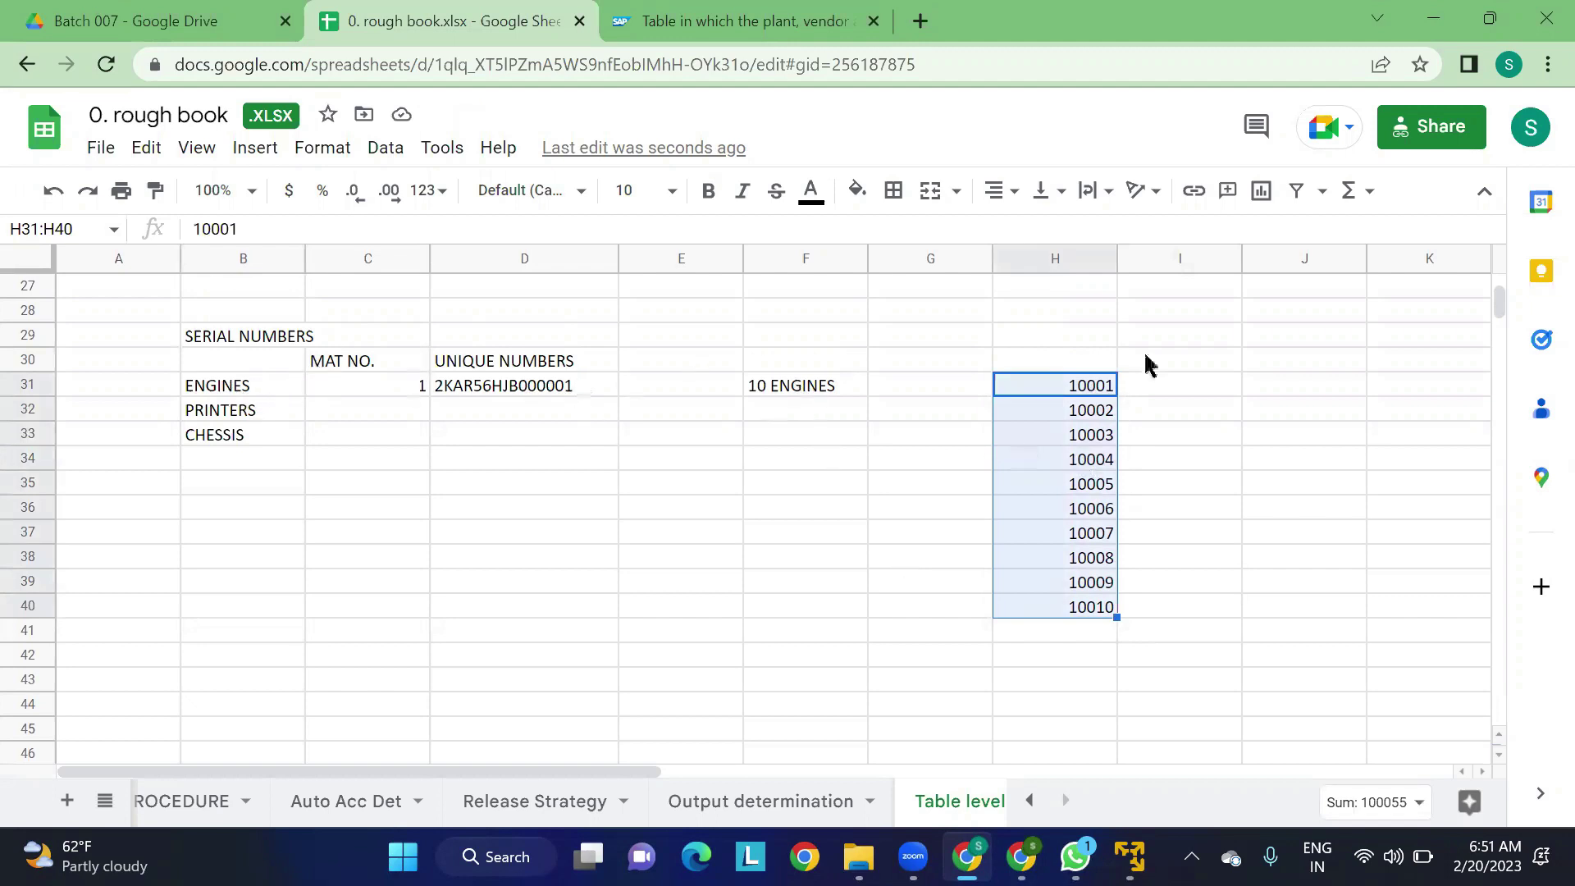
click(1182, 418)
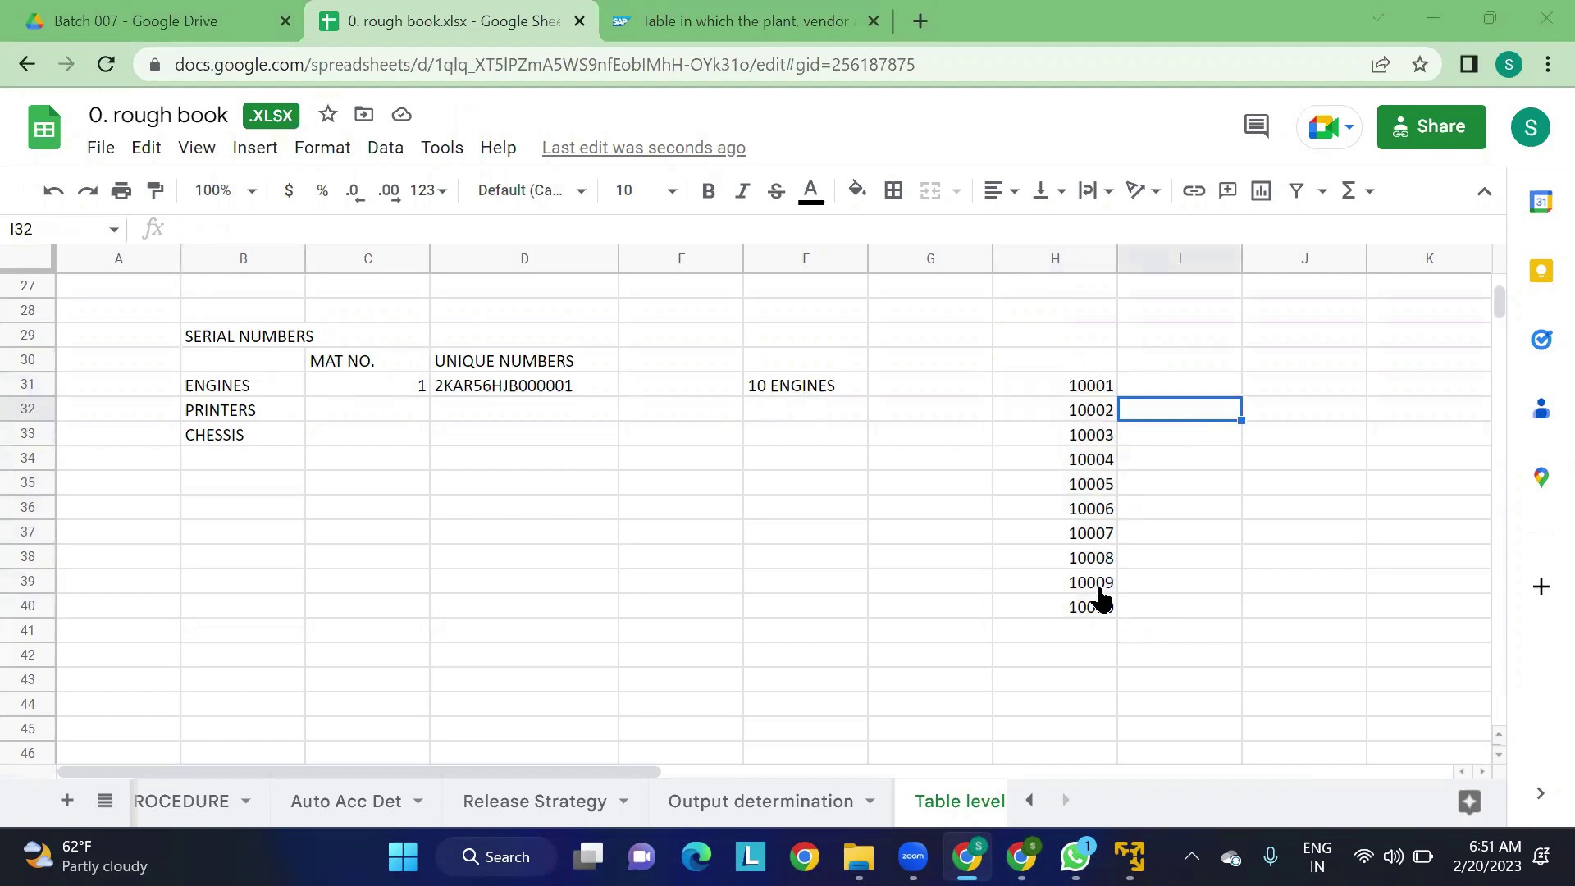
key(alt+Tab)
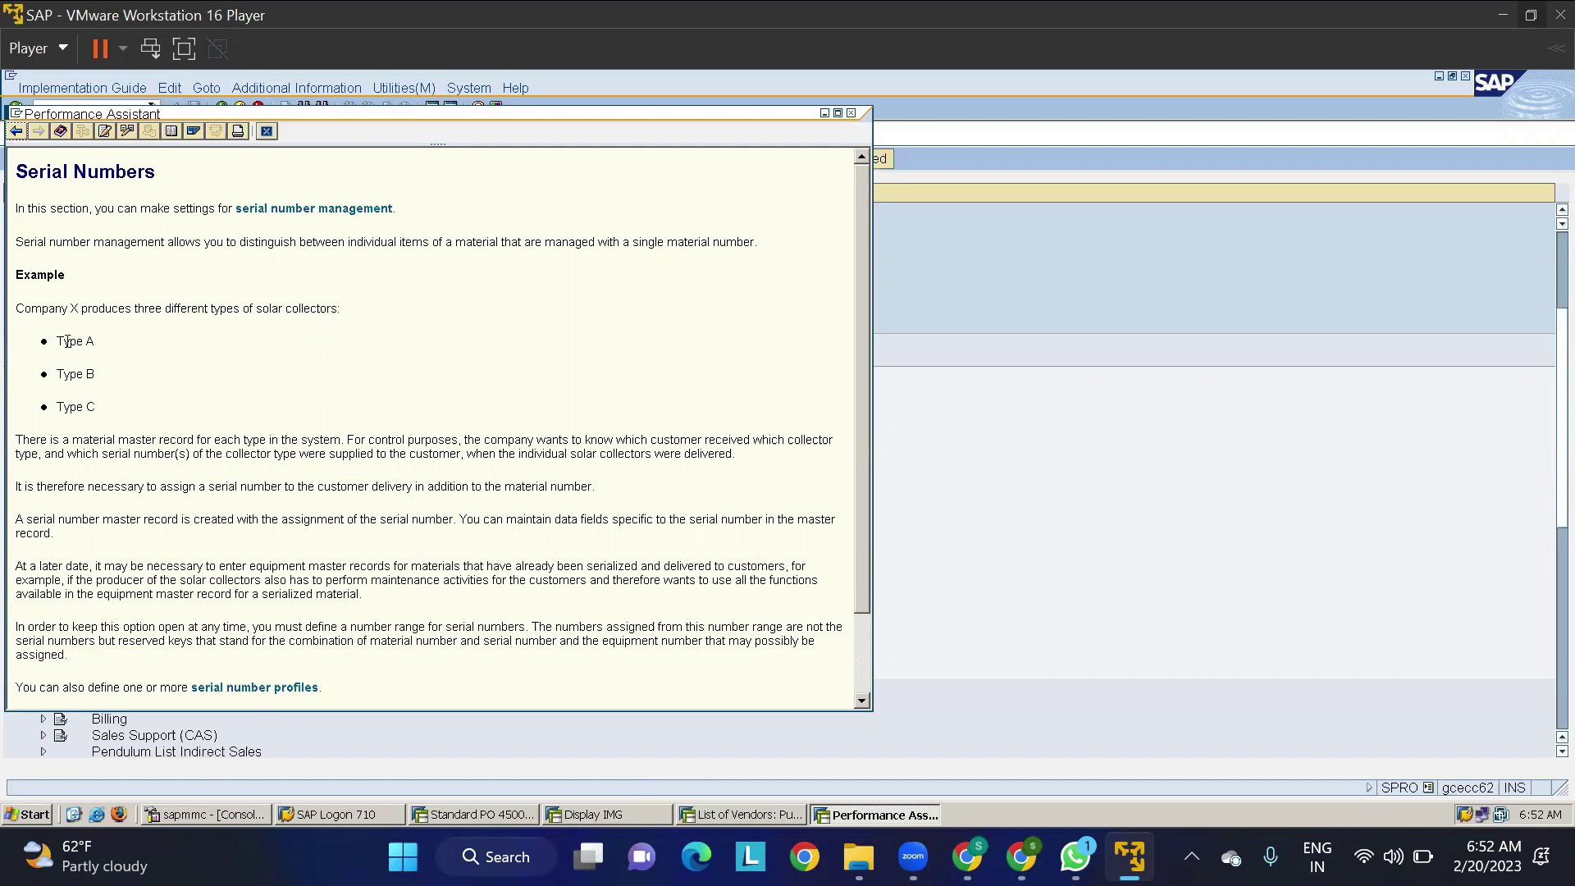
Step: Close the help, expand Serial Numbers, and open Central Control Parameters For Serial Numbers
drag(55, 341, 105, 343)
click(851, 113)
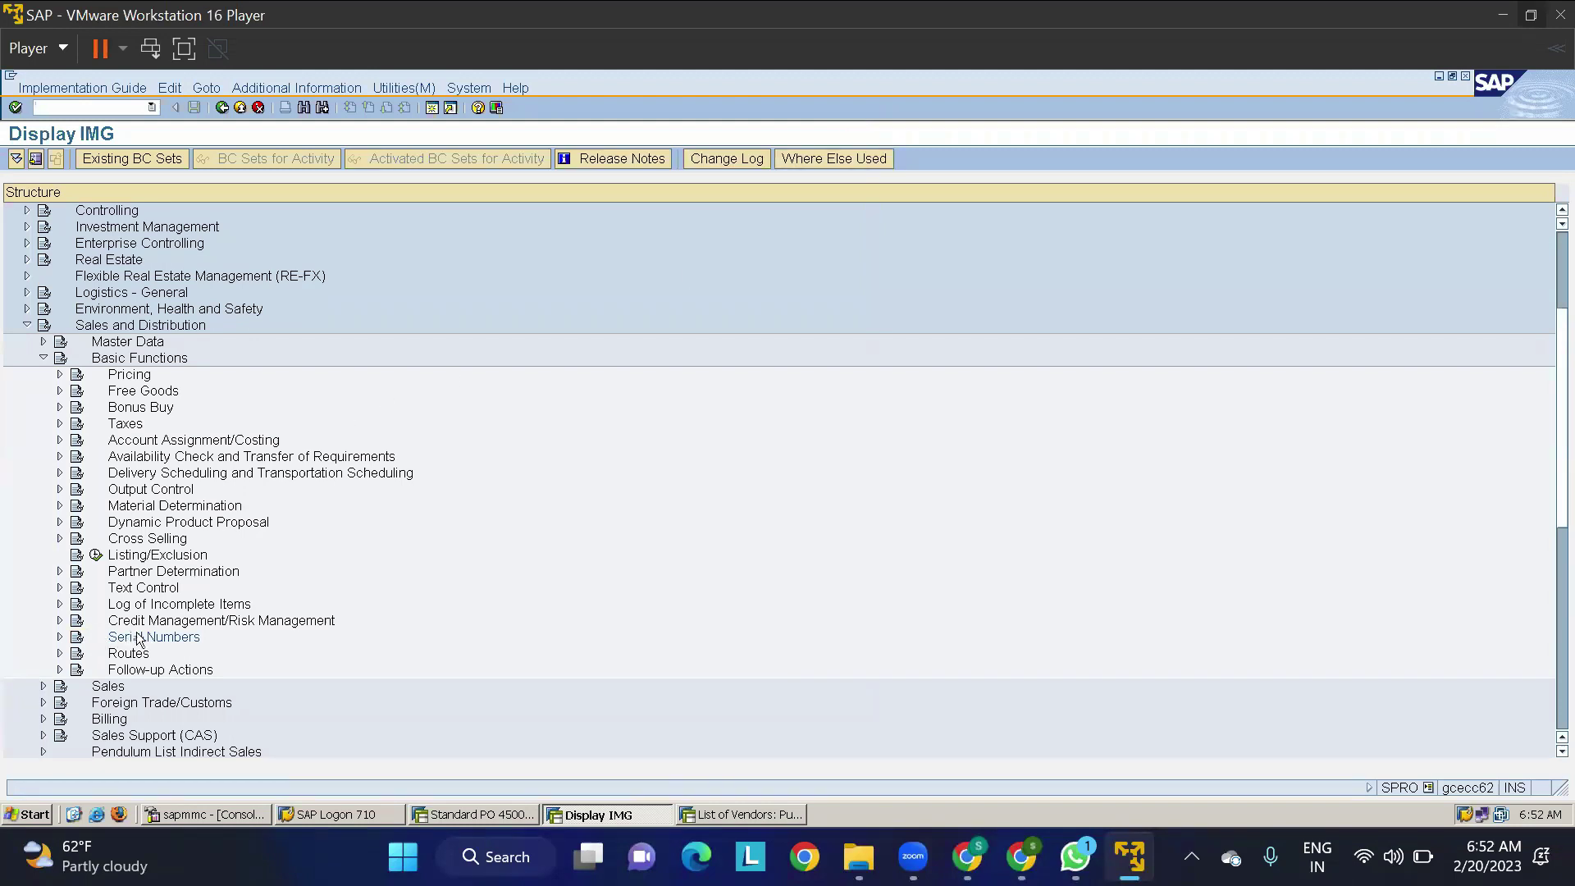
click(57, 639)
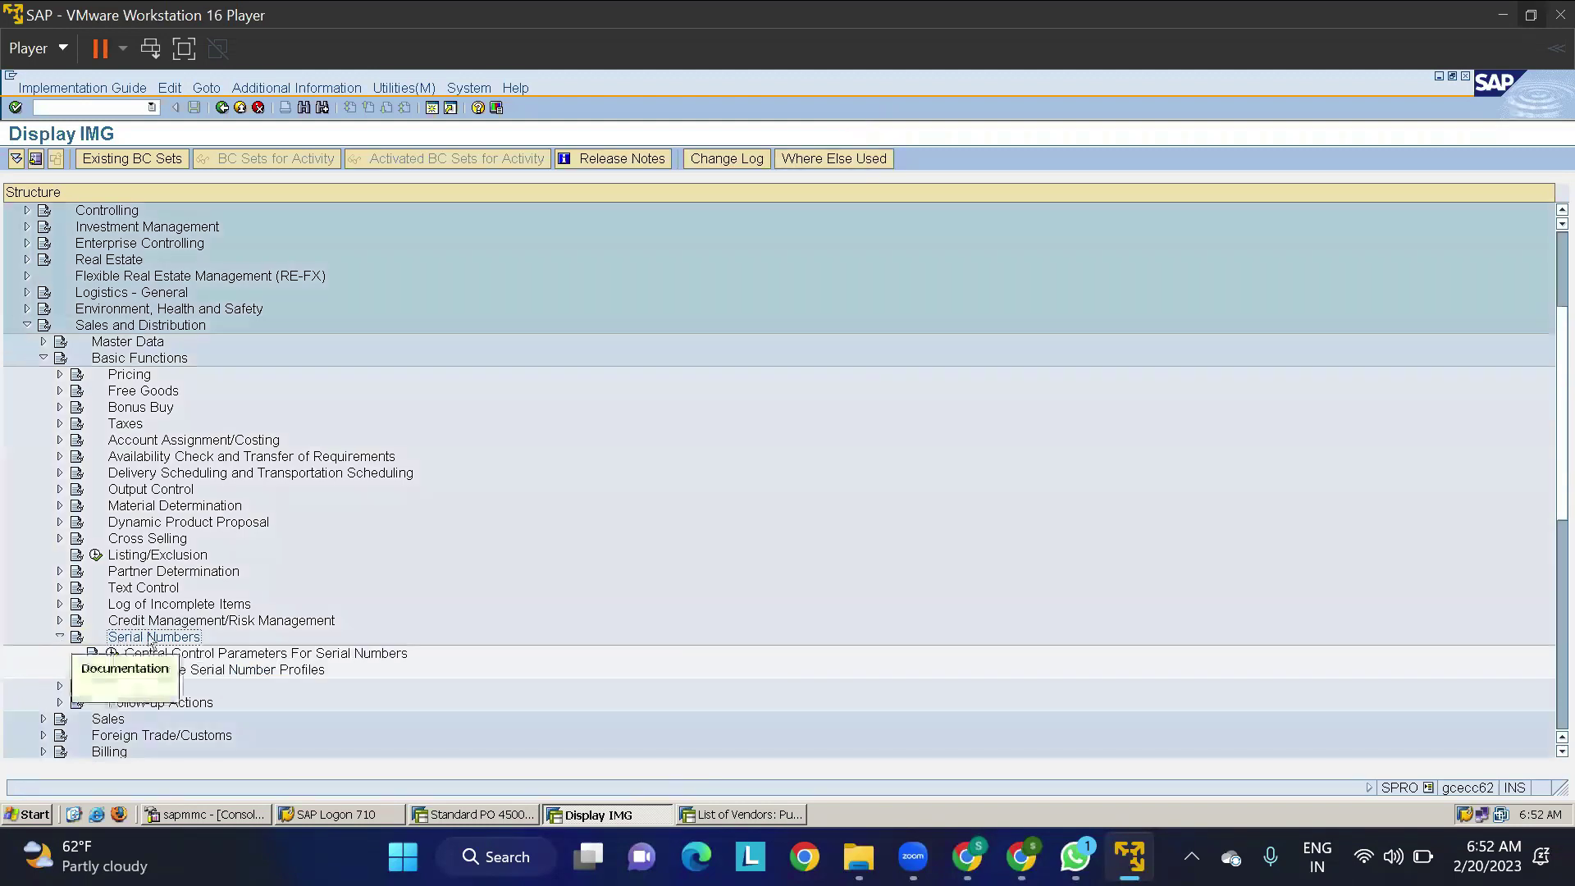
scroll(252, 624, down, 2)
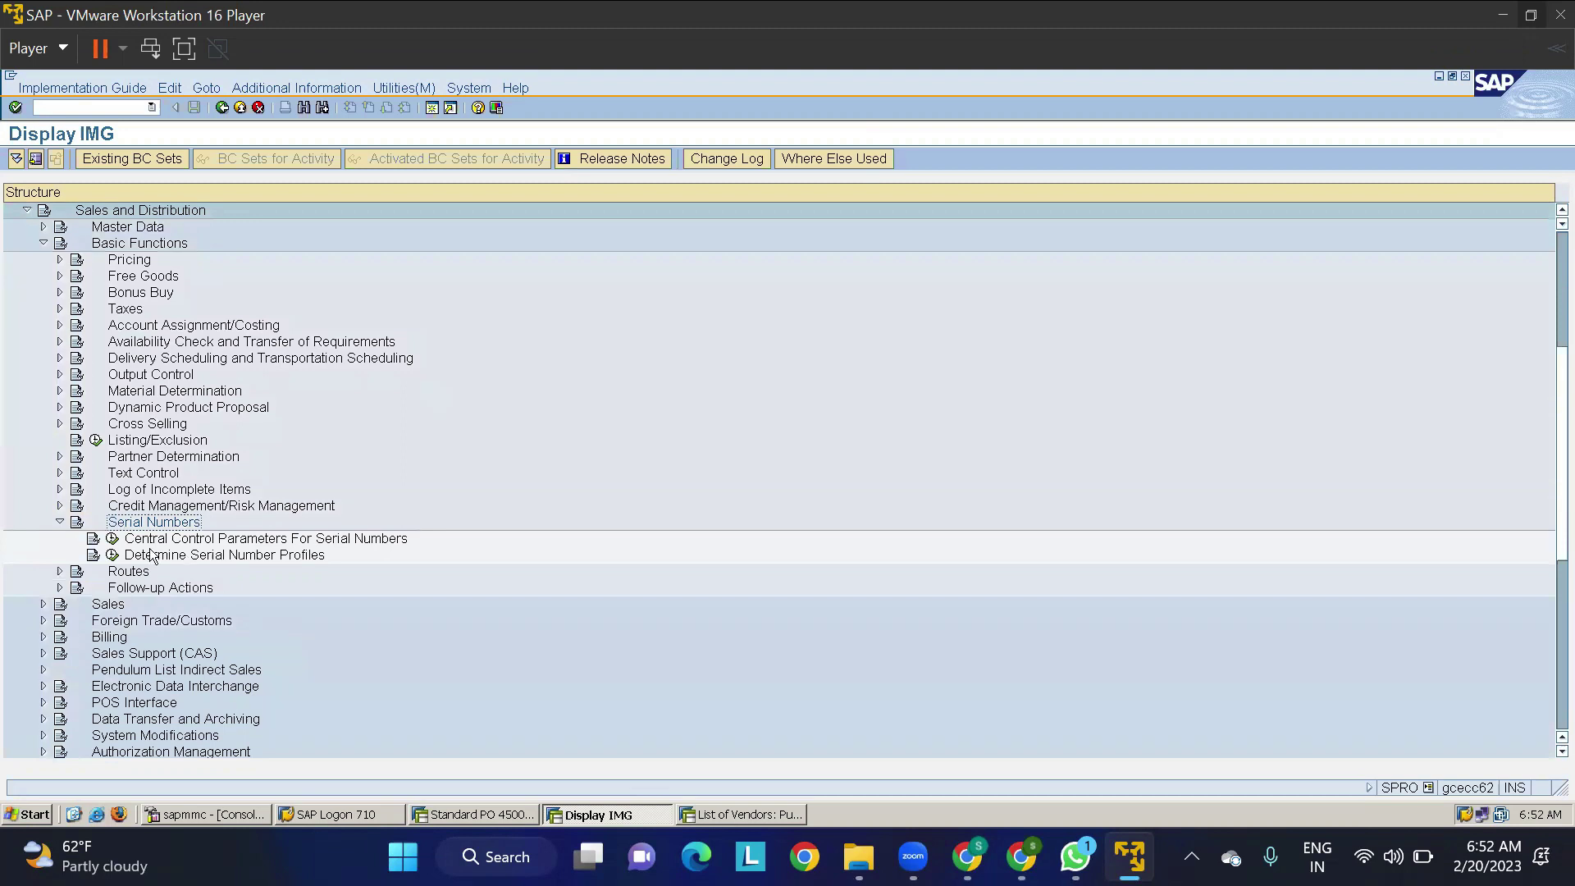
click(146, 540)
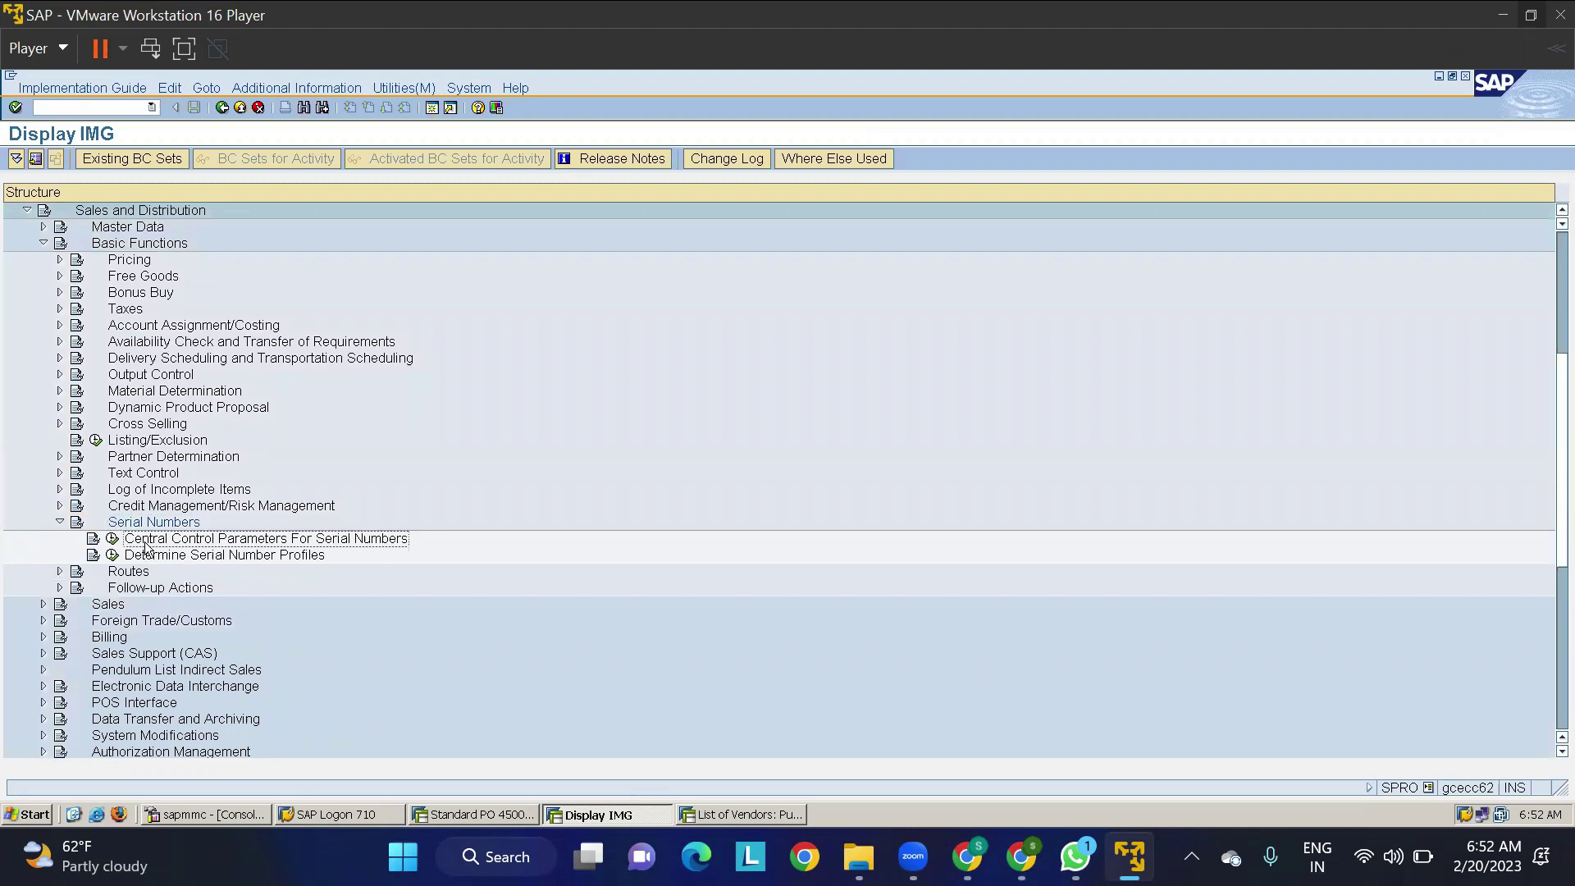
click(195, 561)
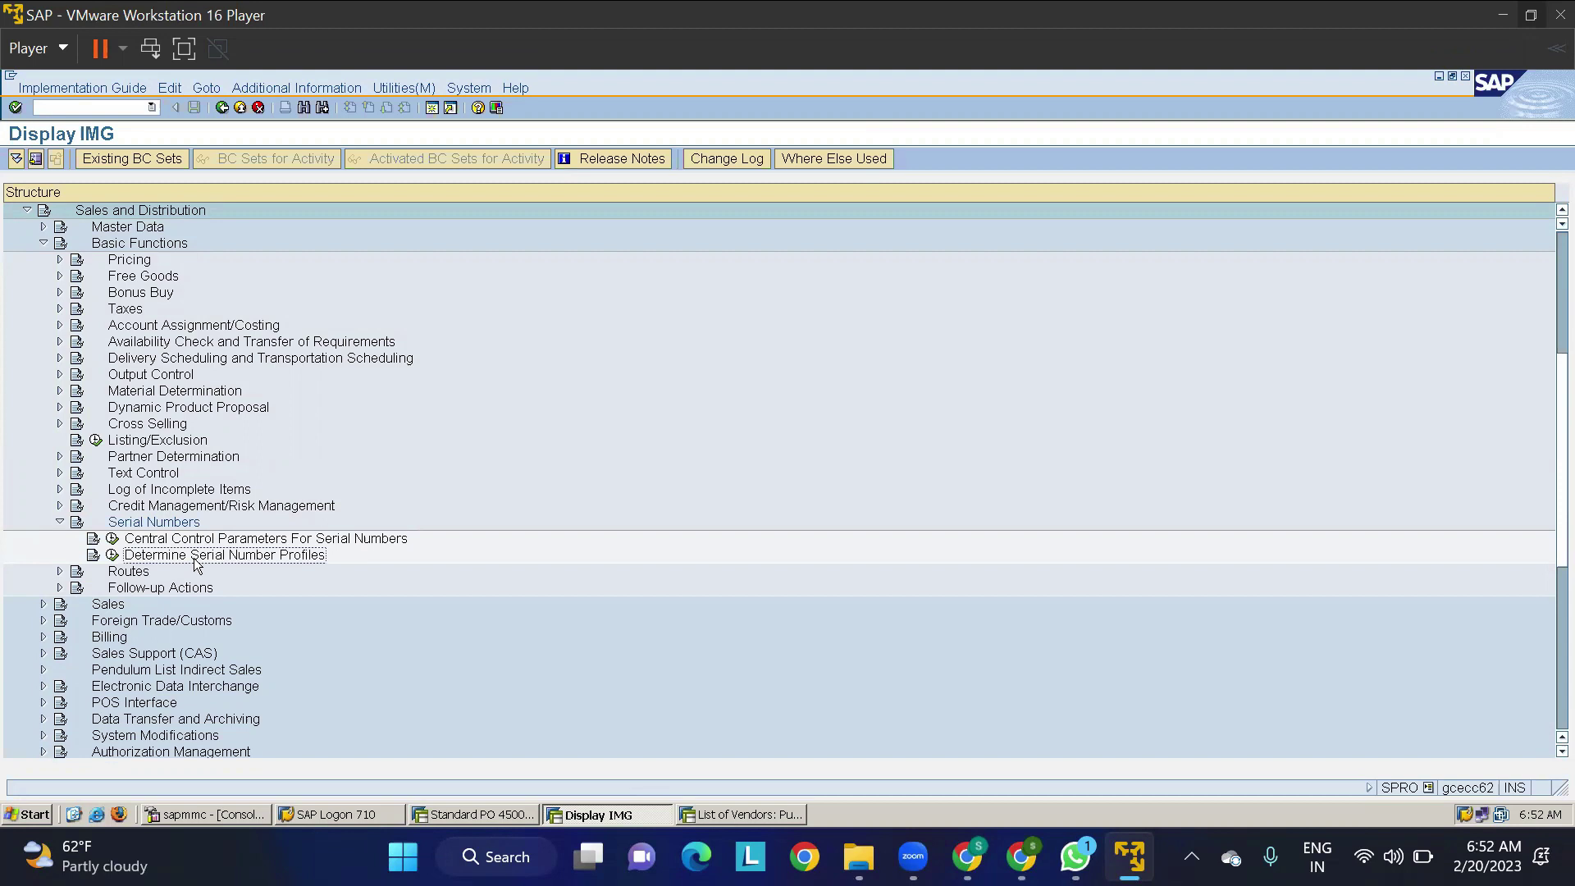
click(150, 543)
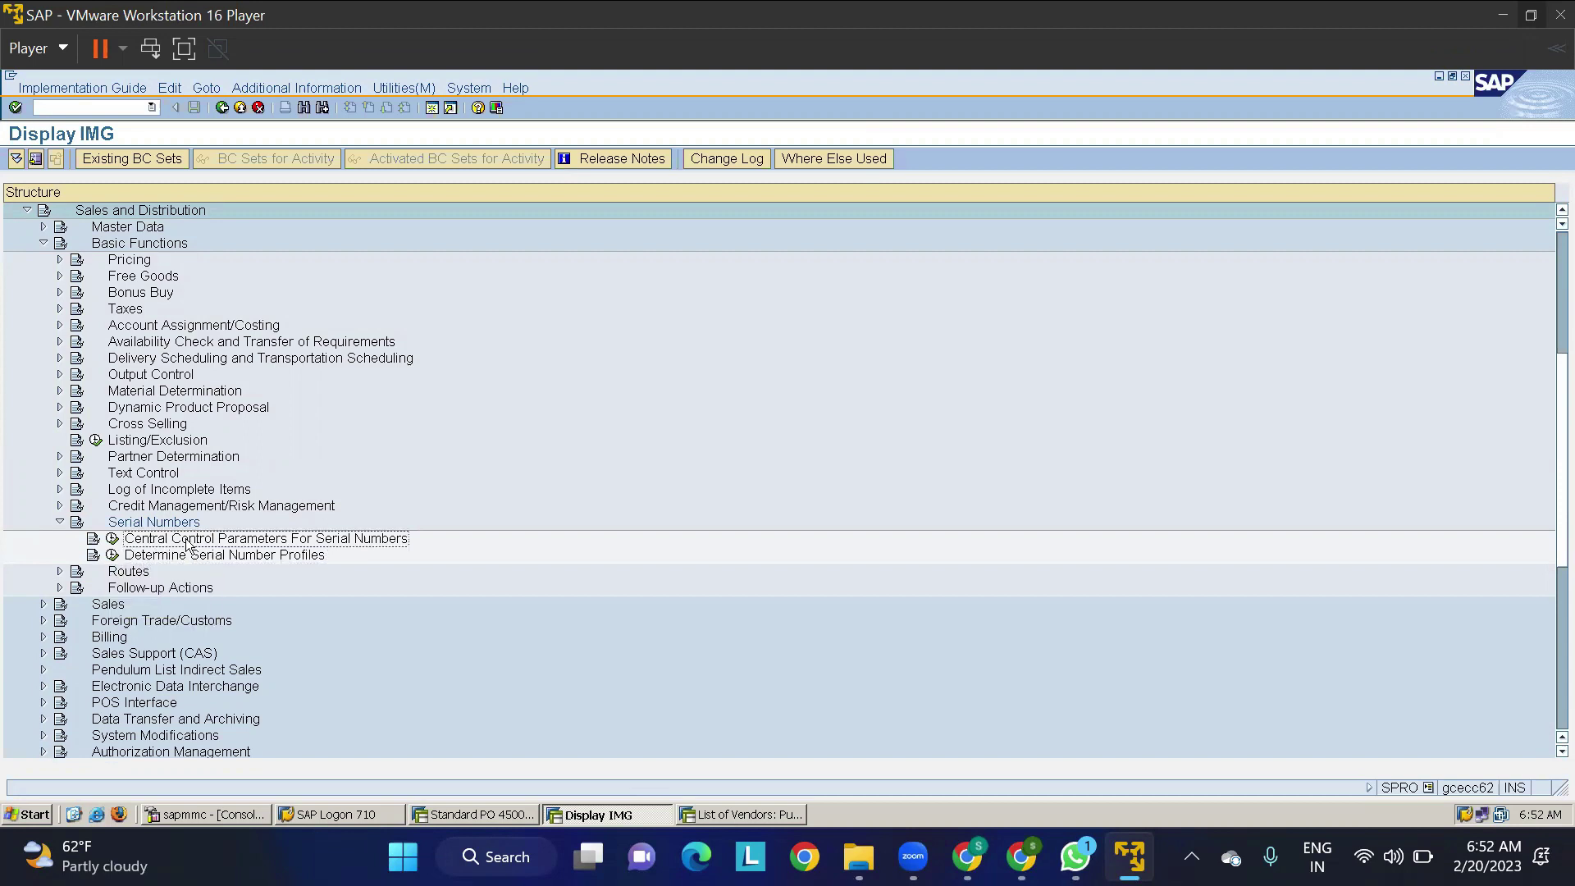
click(112, 538)
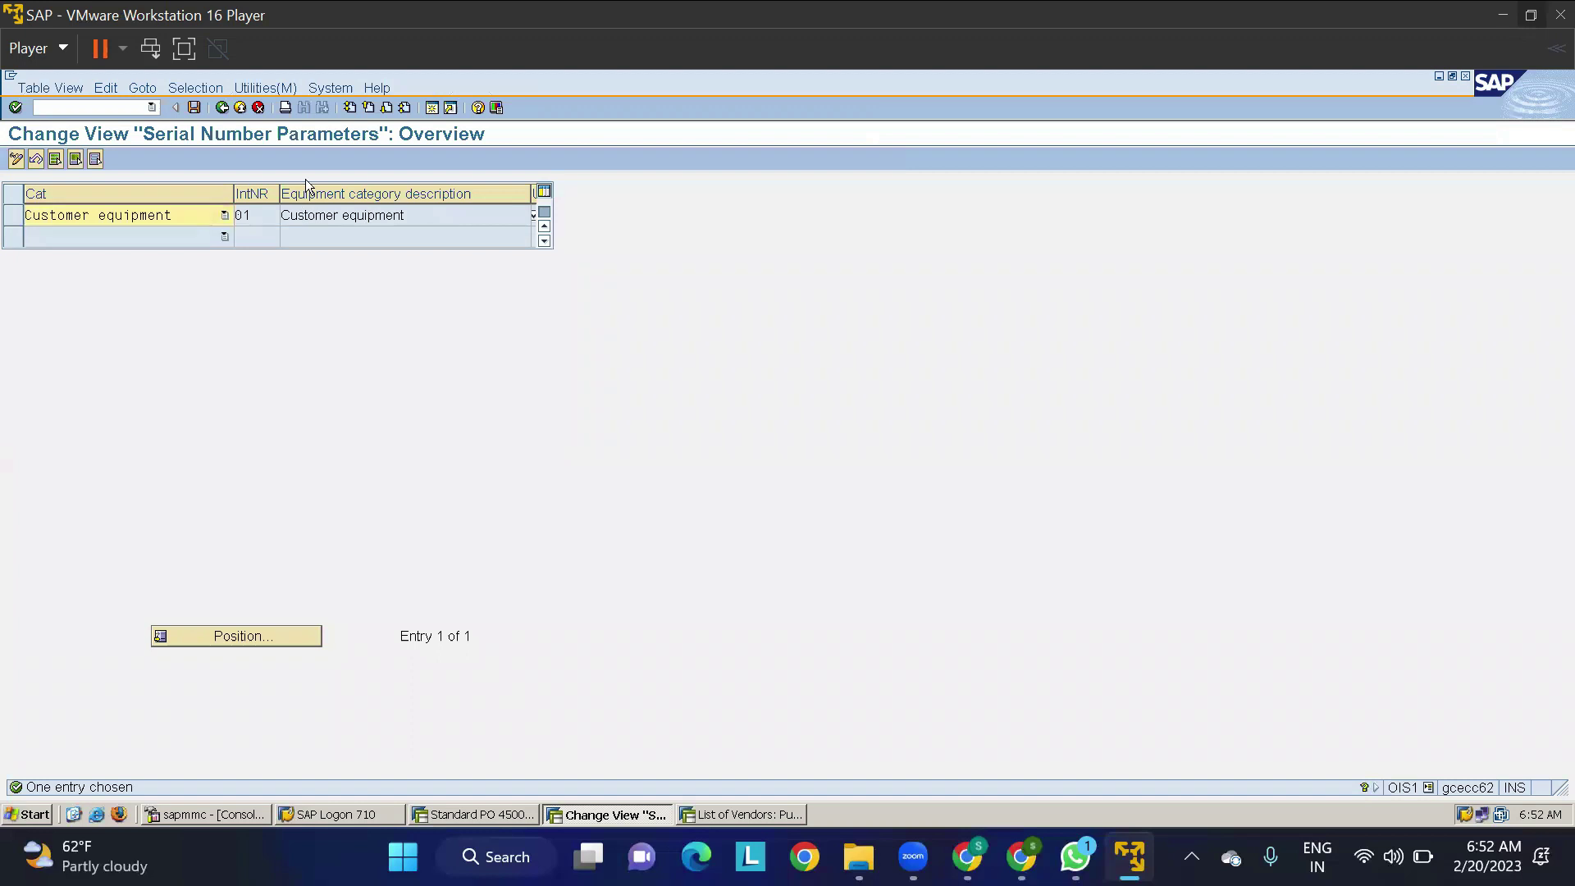
Step: Go back to the IMG and open Determine Serial Number Profiles
click(221, 107)
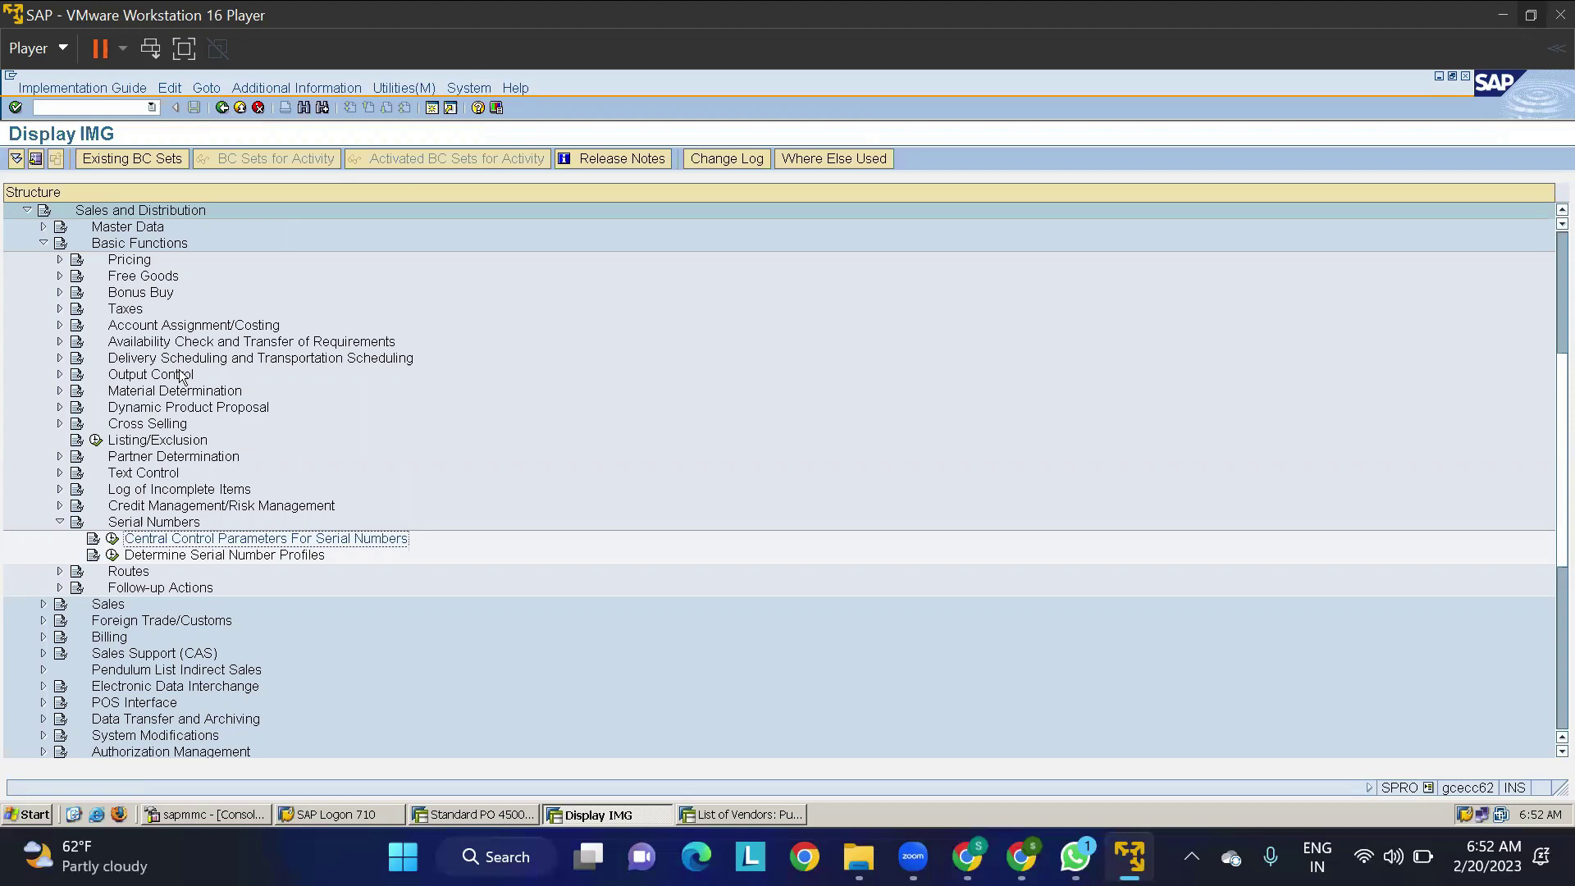
click(111, 557)
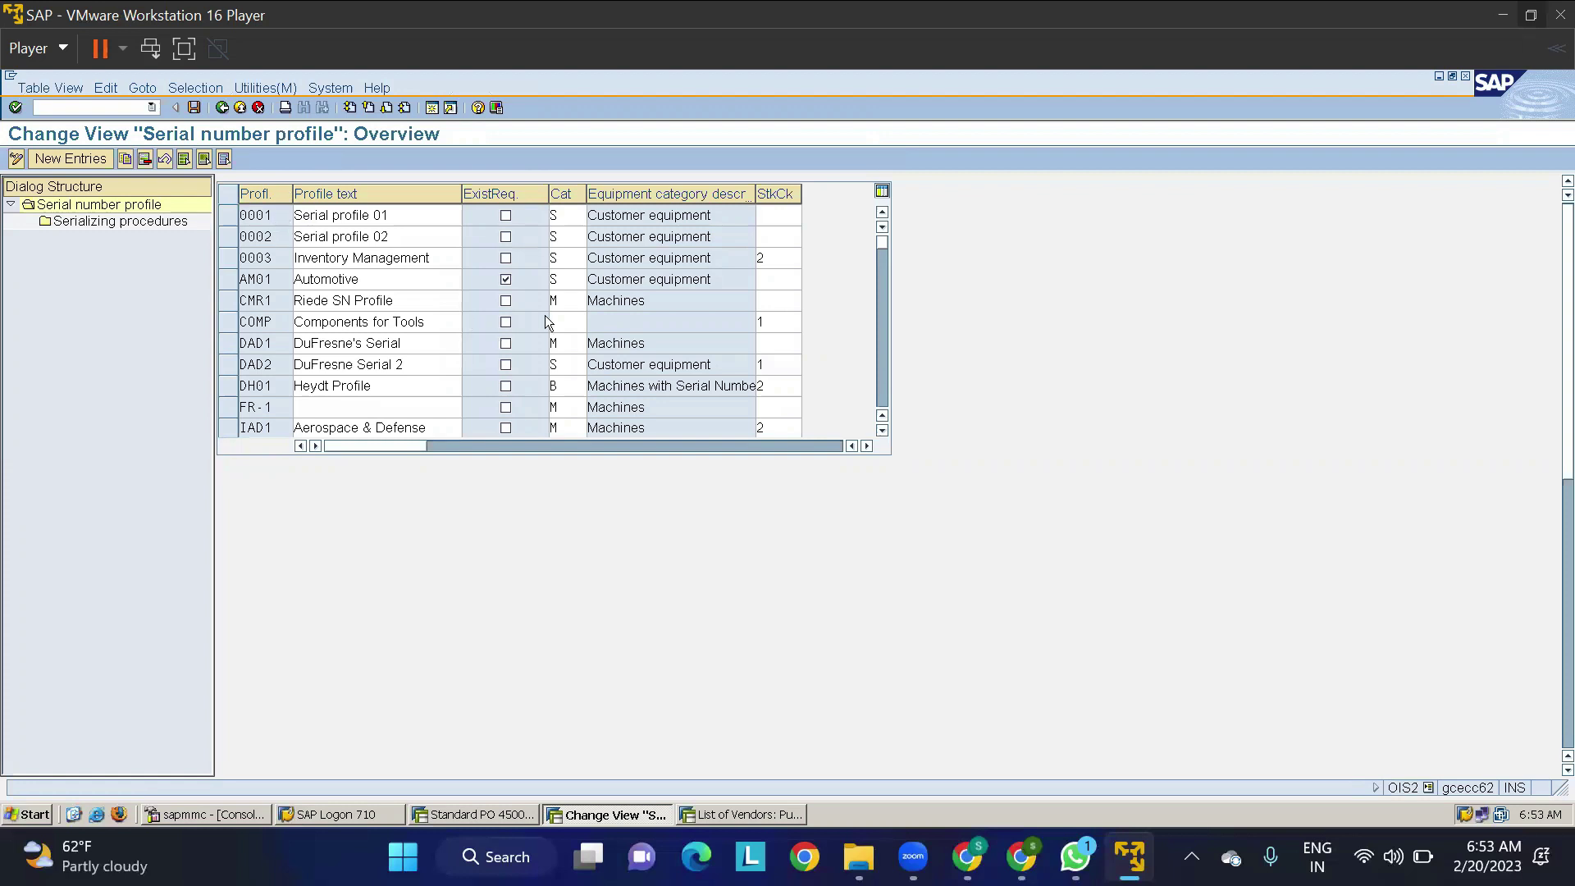
Step: Select profile 0001 and show its serializing procedures such as MMSL, PPAU and SDLS
click(882, 430)
click(882, 430)
click(882, 431)
click(882, 431)
click(881, 430)
click(882, 431)
click(882, 431)
click(882, 431)
click(882, 431)
click(882, 431)
click(882, 430)
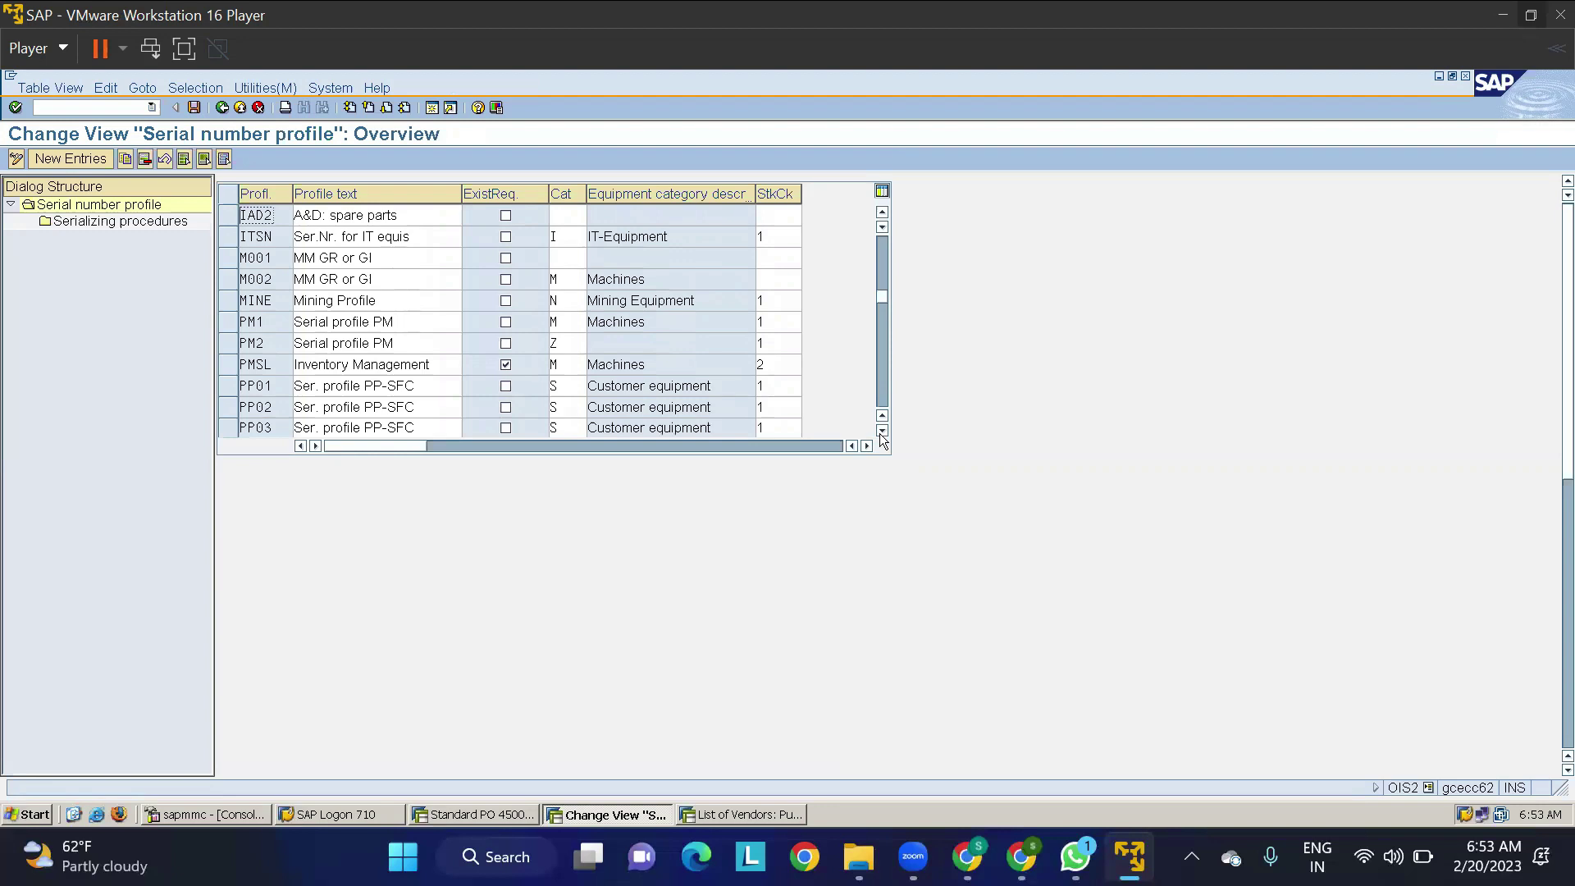
click(882, 430)
click(882, 430)
click(882, 430)
click(882, 430)
click(882, 431)
click(882, 431)
click(882, 431)
click(882, 431)
click(882, 430)
click(882, 431)
click(882, 431)
click(882, 431)
click(881, 431)
click(882, 431)
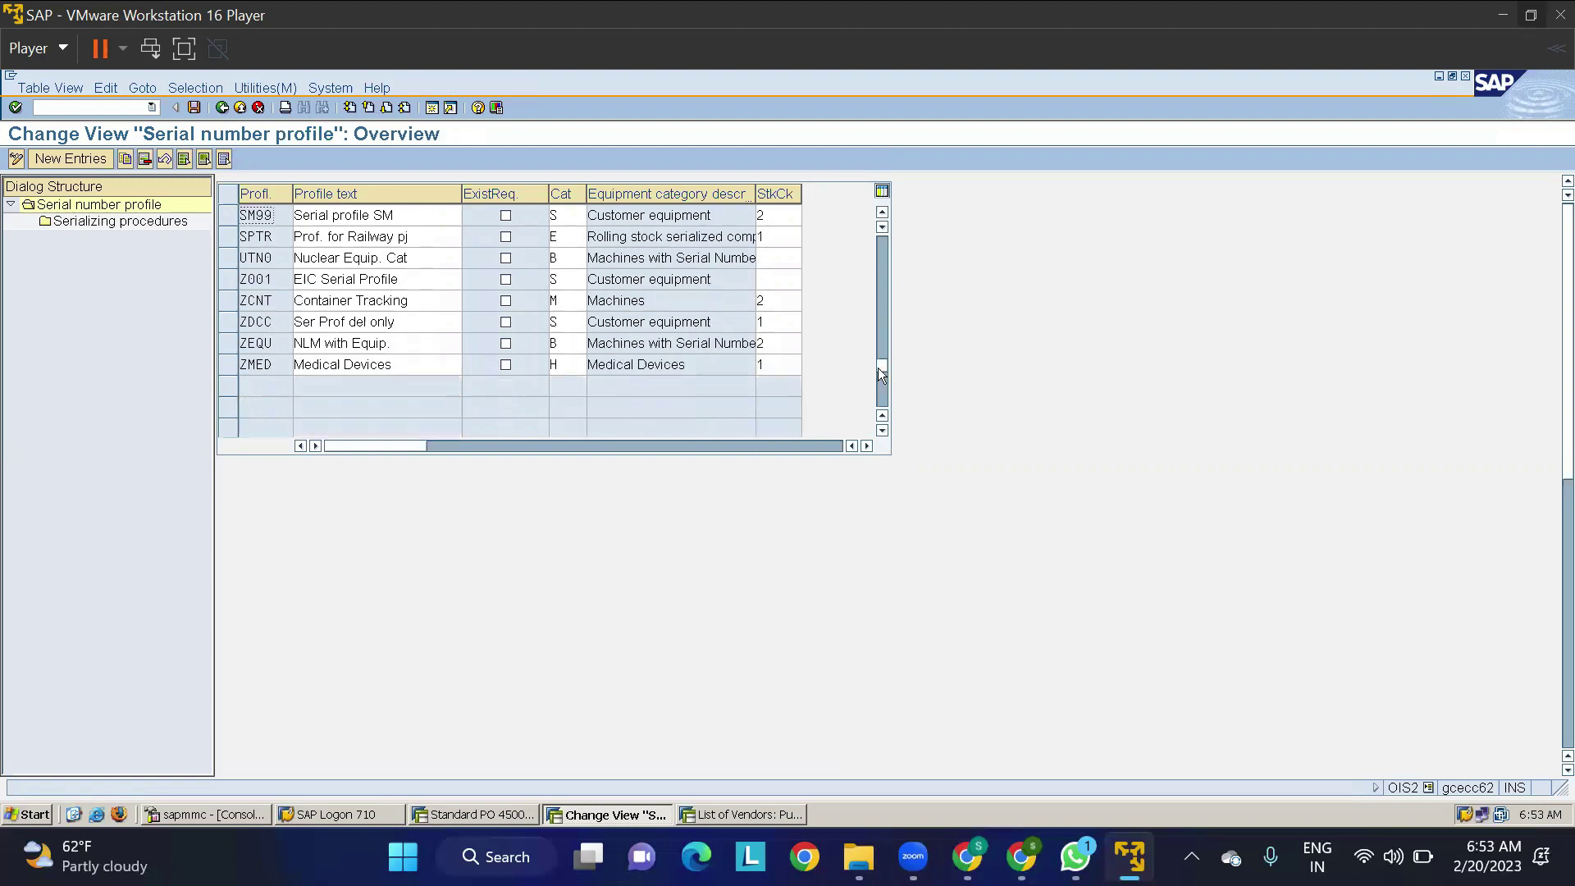
drag(878, 367, 892, 220)
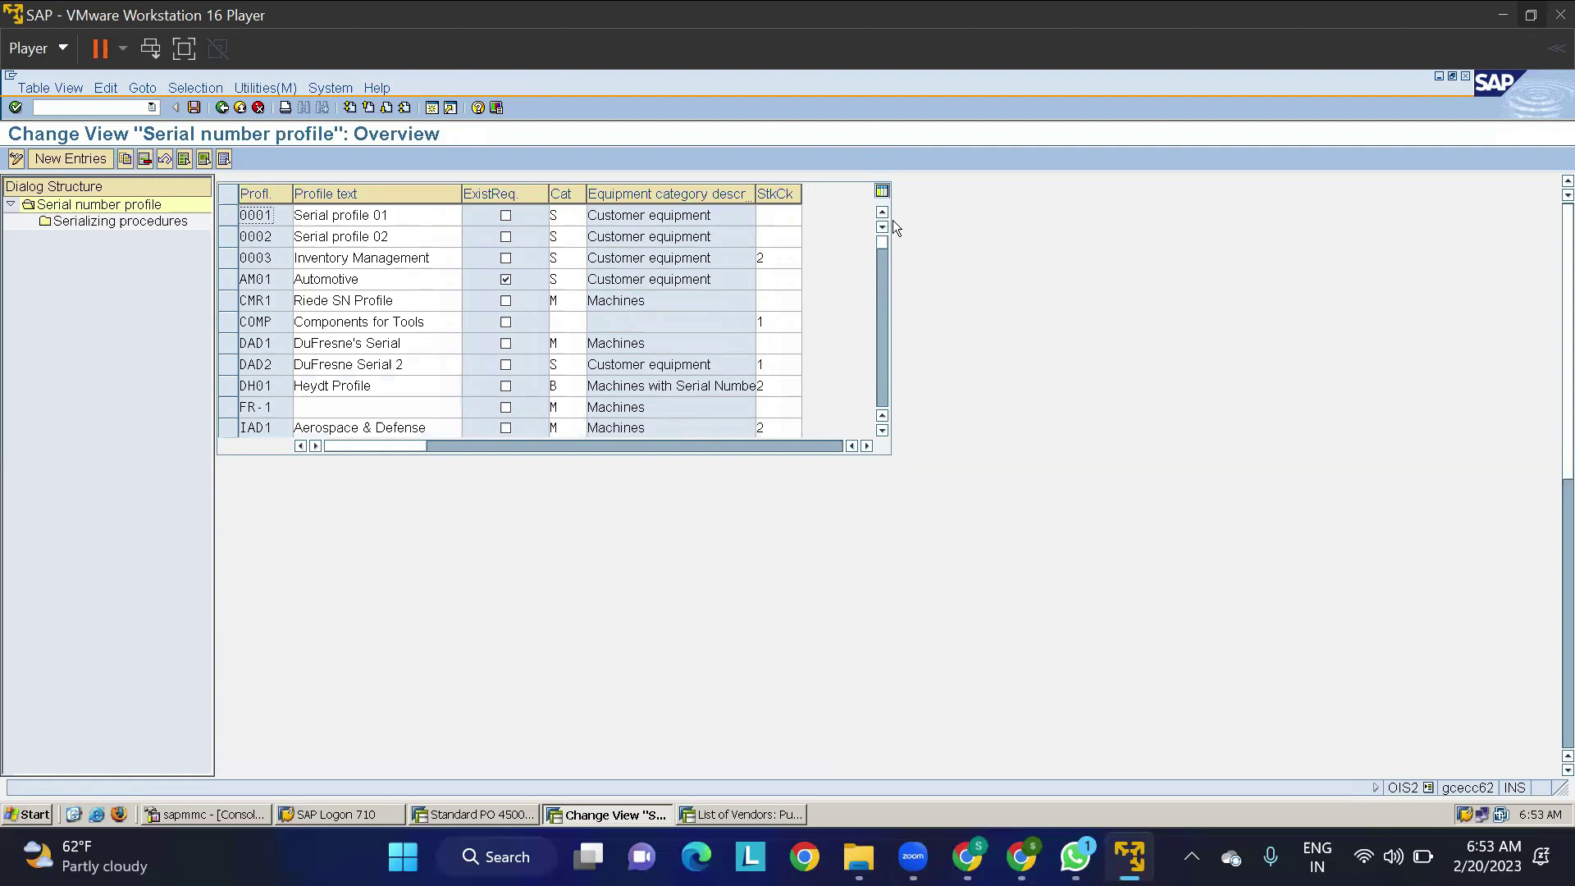
click(228, 220)
Step: Open profile 0001's serializing procedures and select MMSL's serial number usage cell
double_click(119, 227)
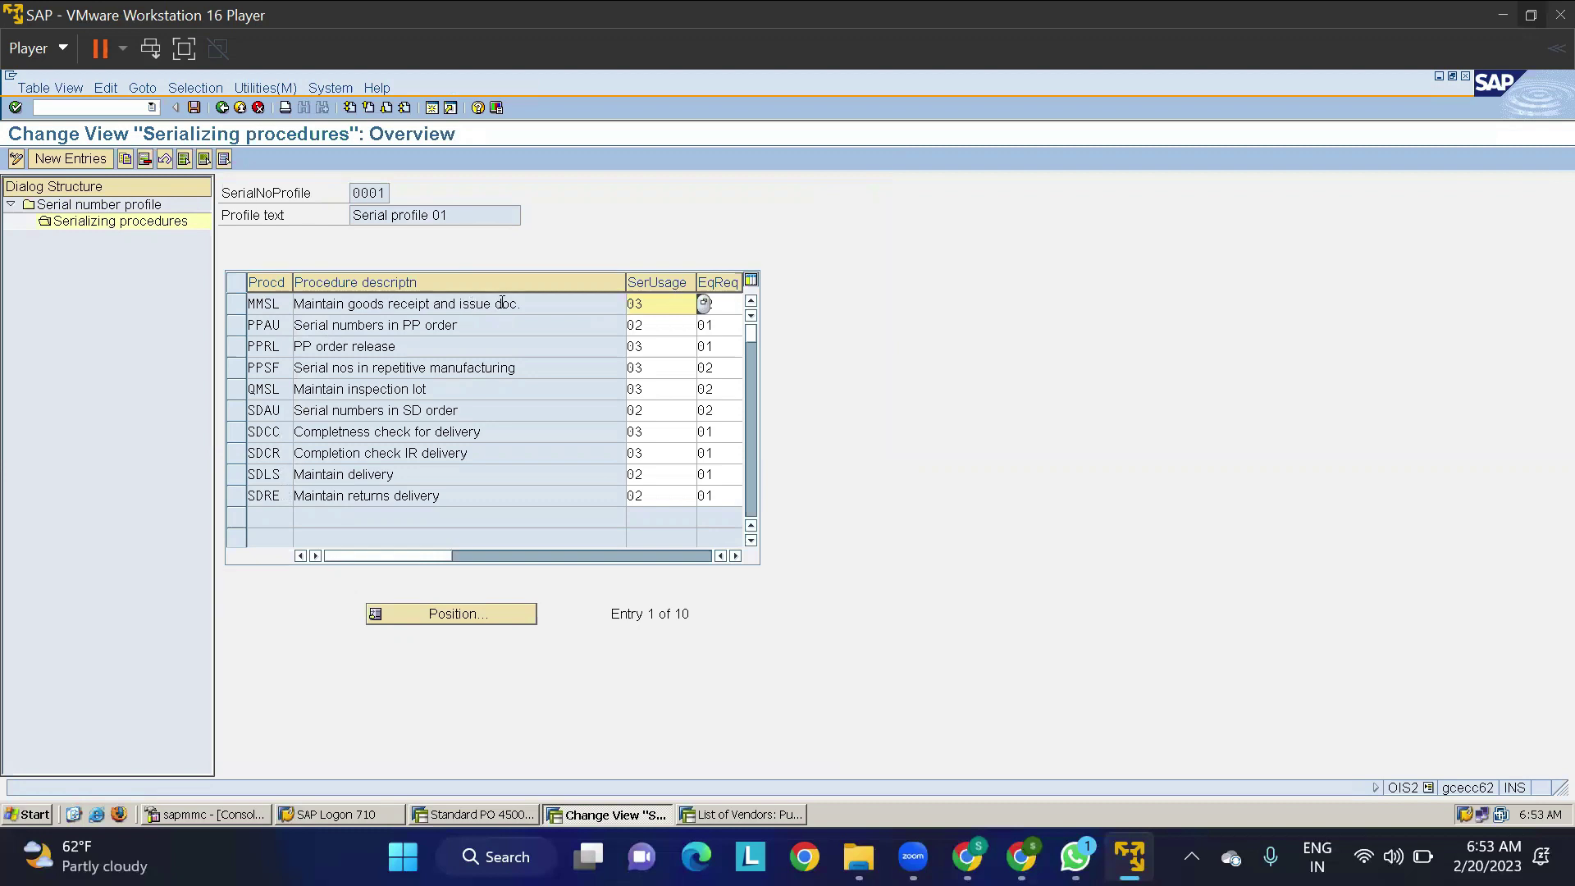
click(528, 303)
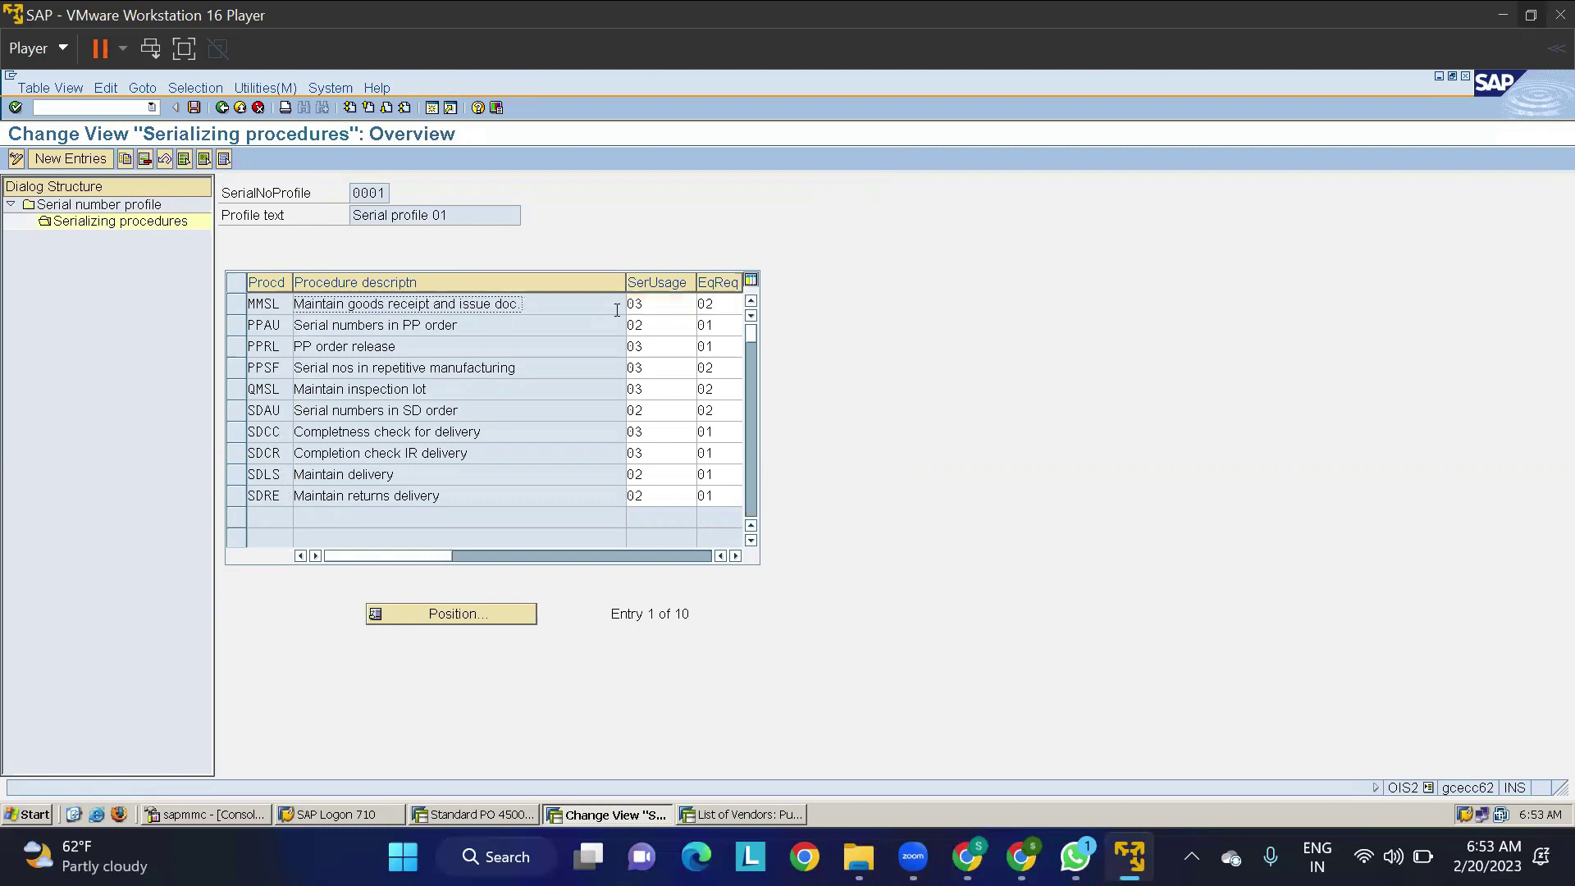
click(658, 304)
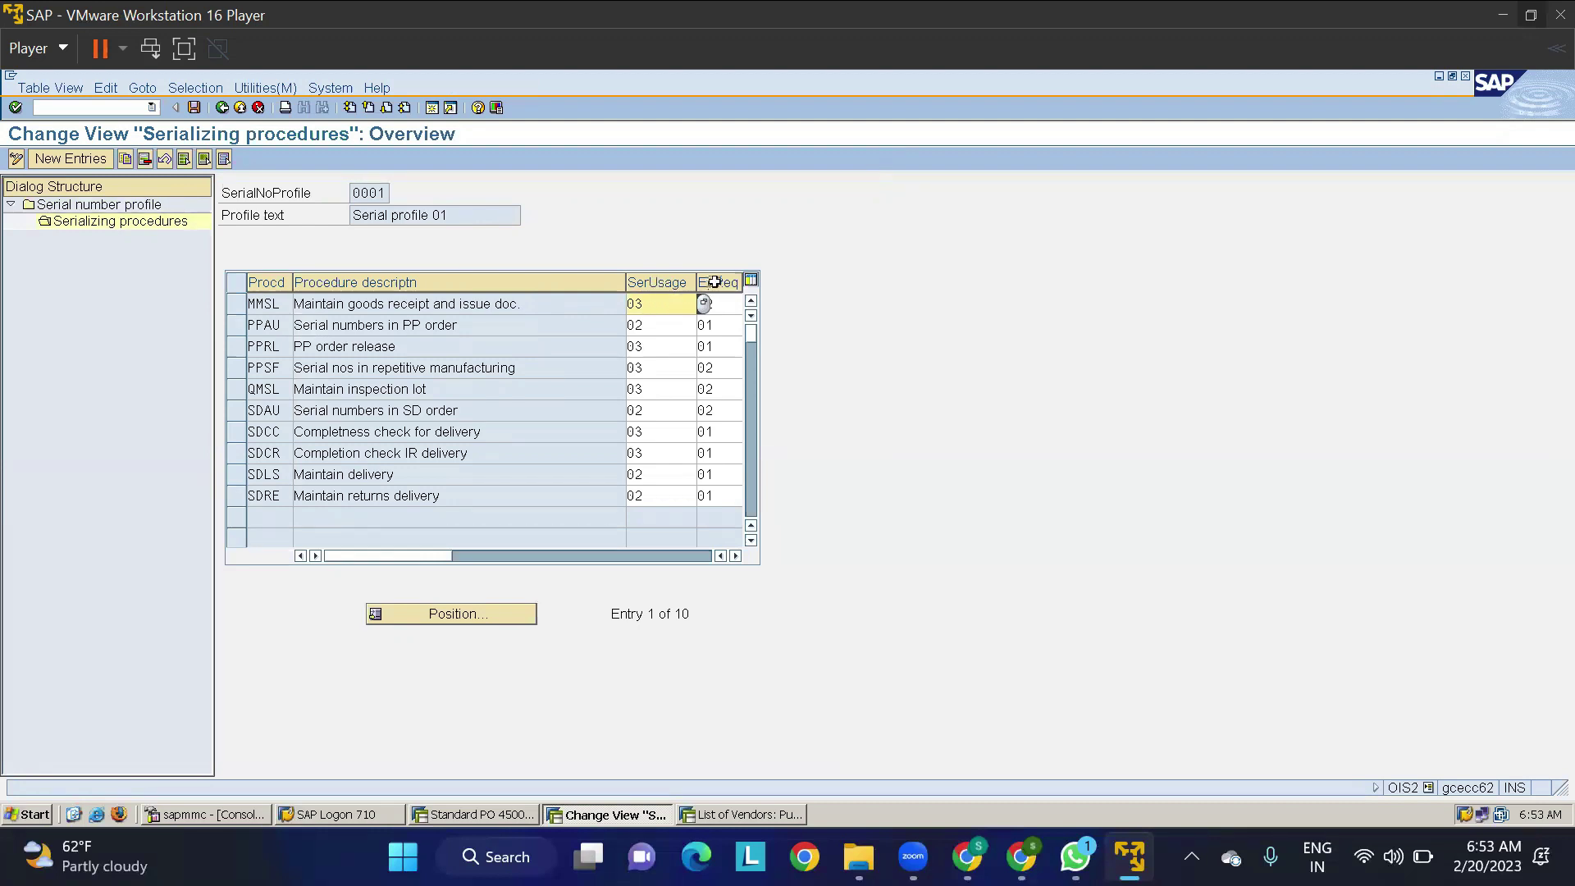
click(719, 309)
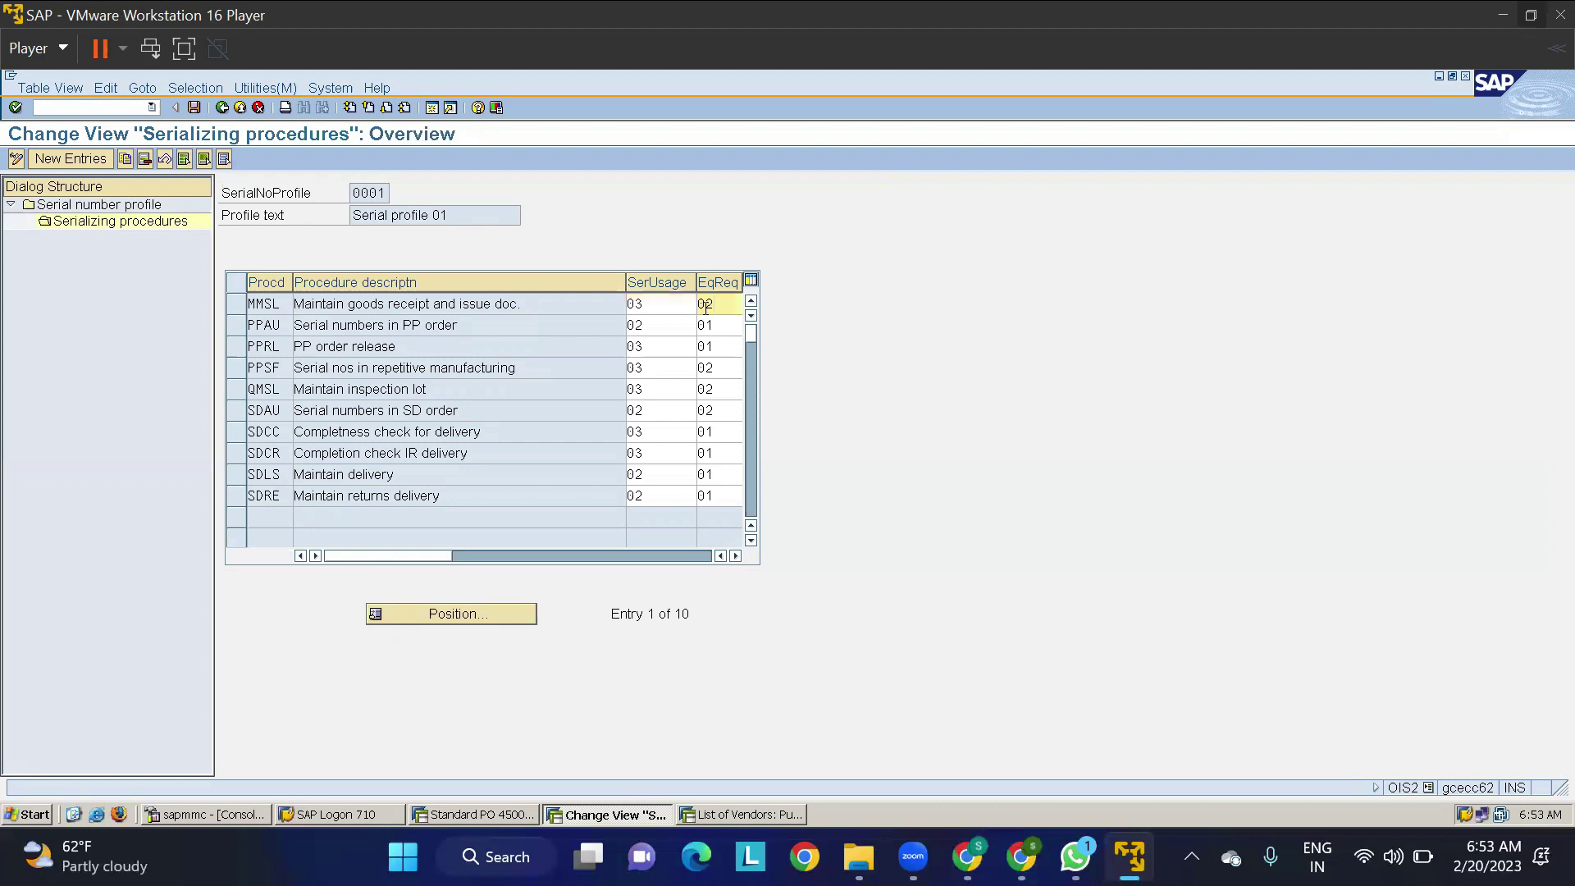
click(658, 301)
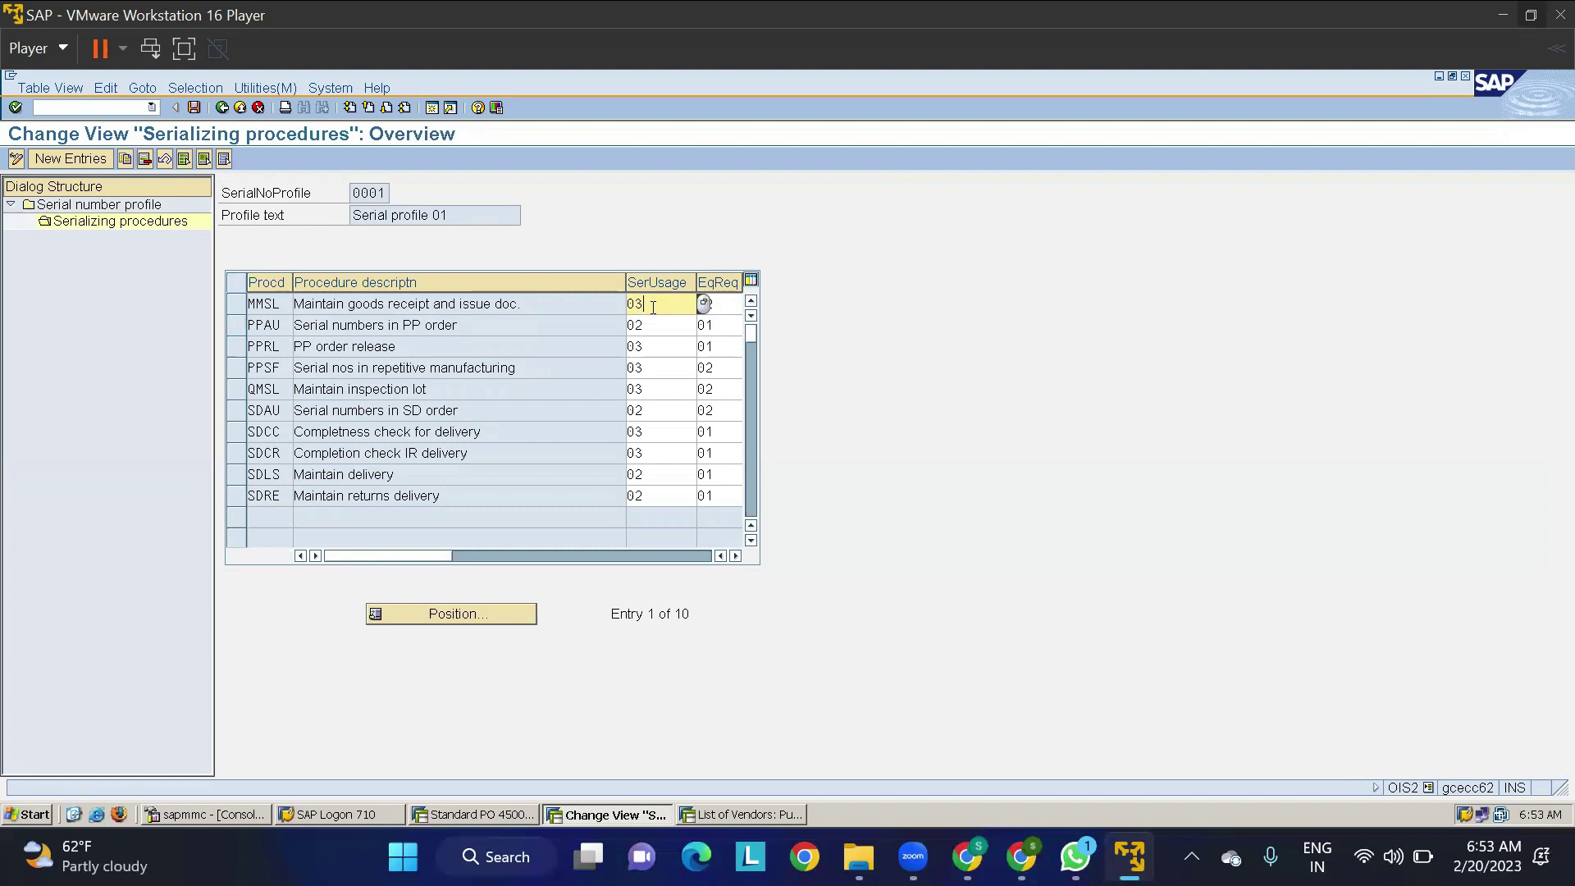
Step: Read the serial number usage help, then list values None, Optional, Obligatory and Automatic
key(F1)
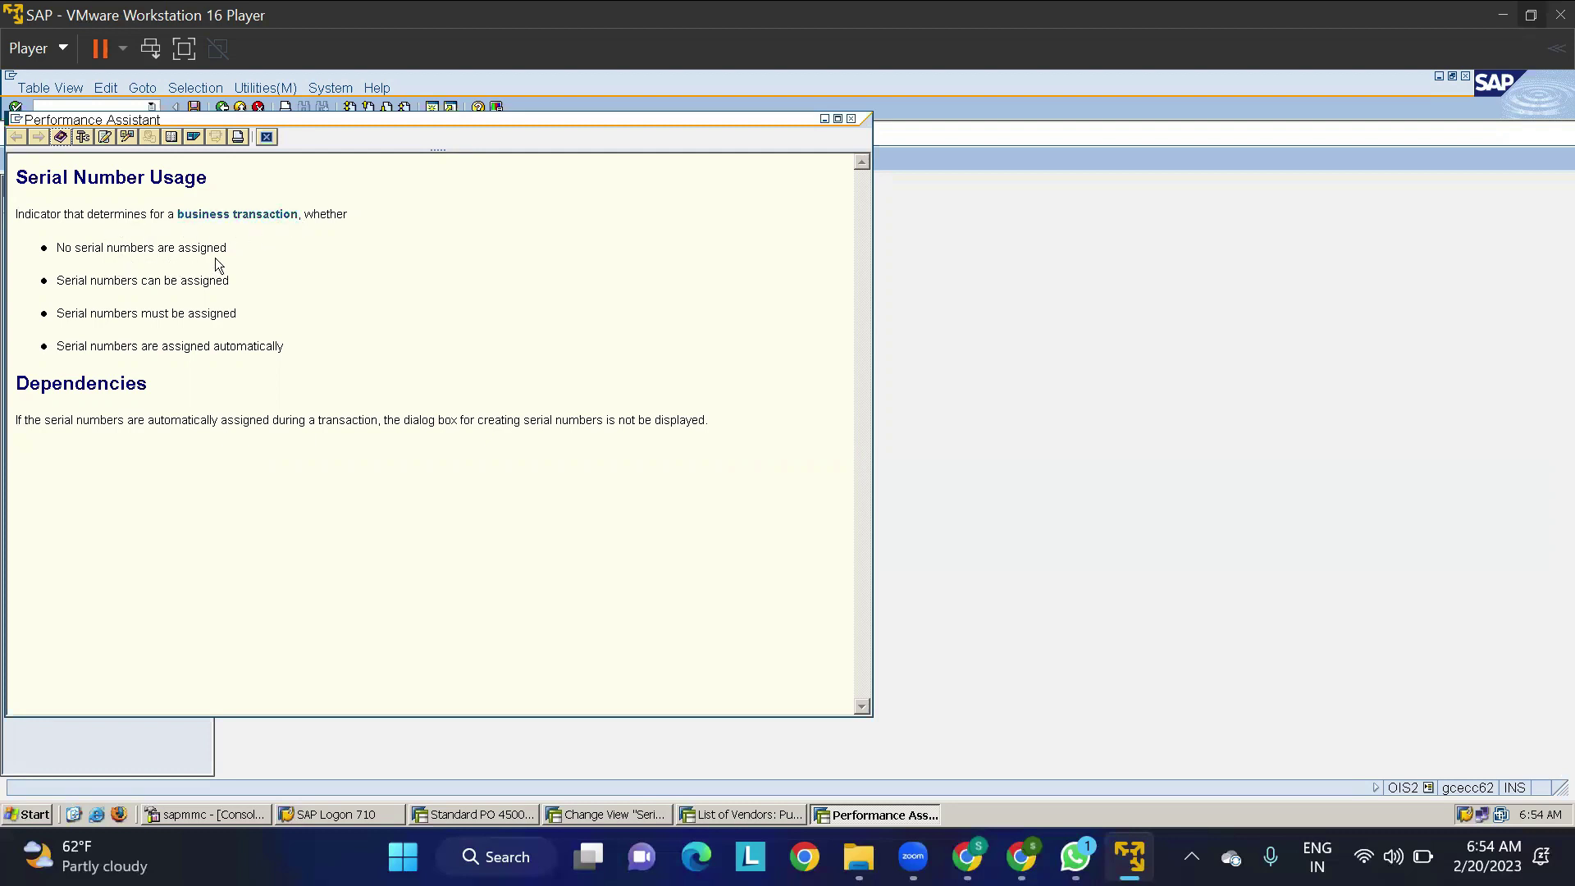
drag(426, 123, 1181, 94)
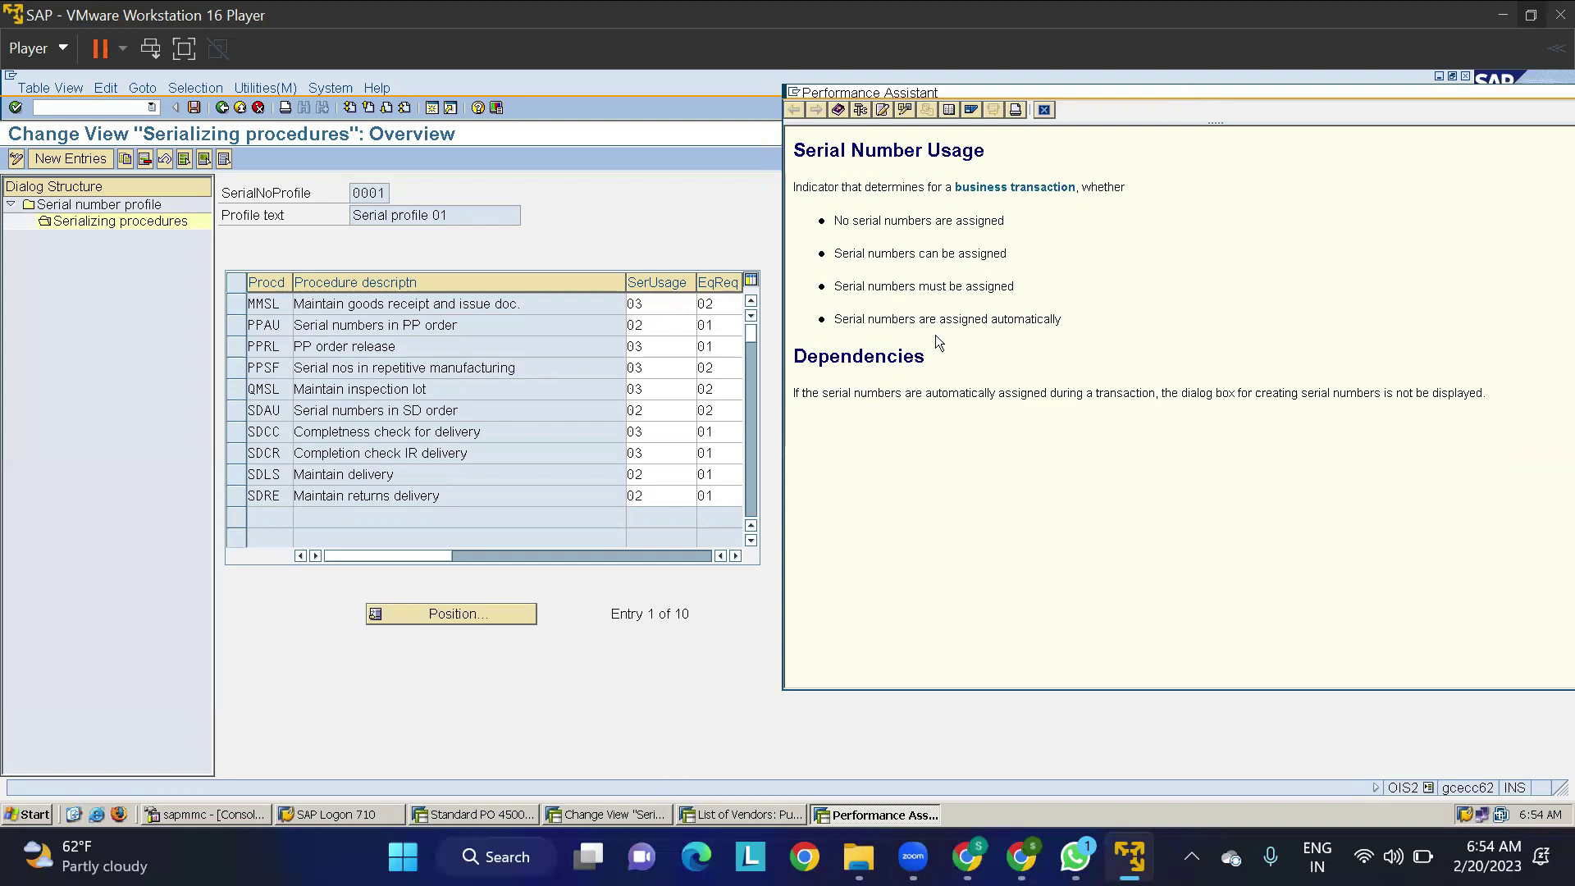
click(1043, 110)
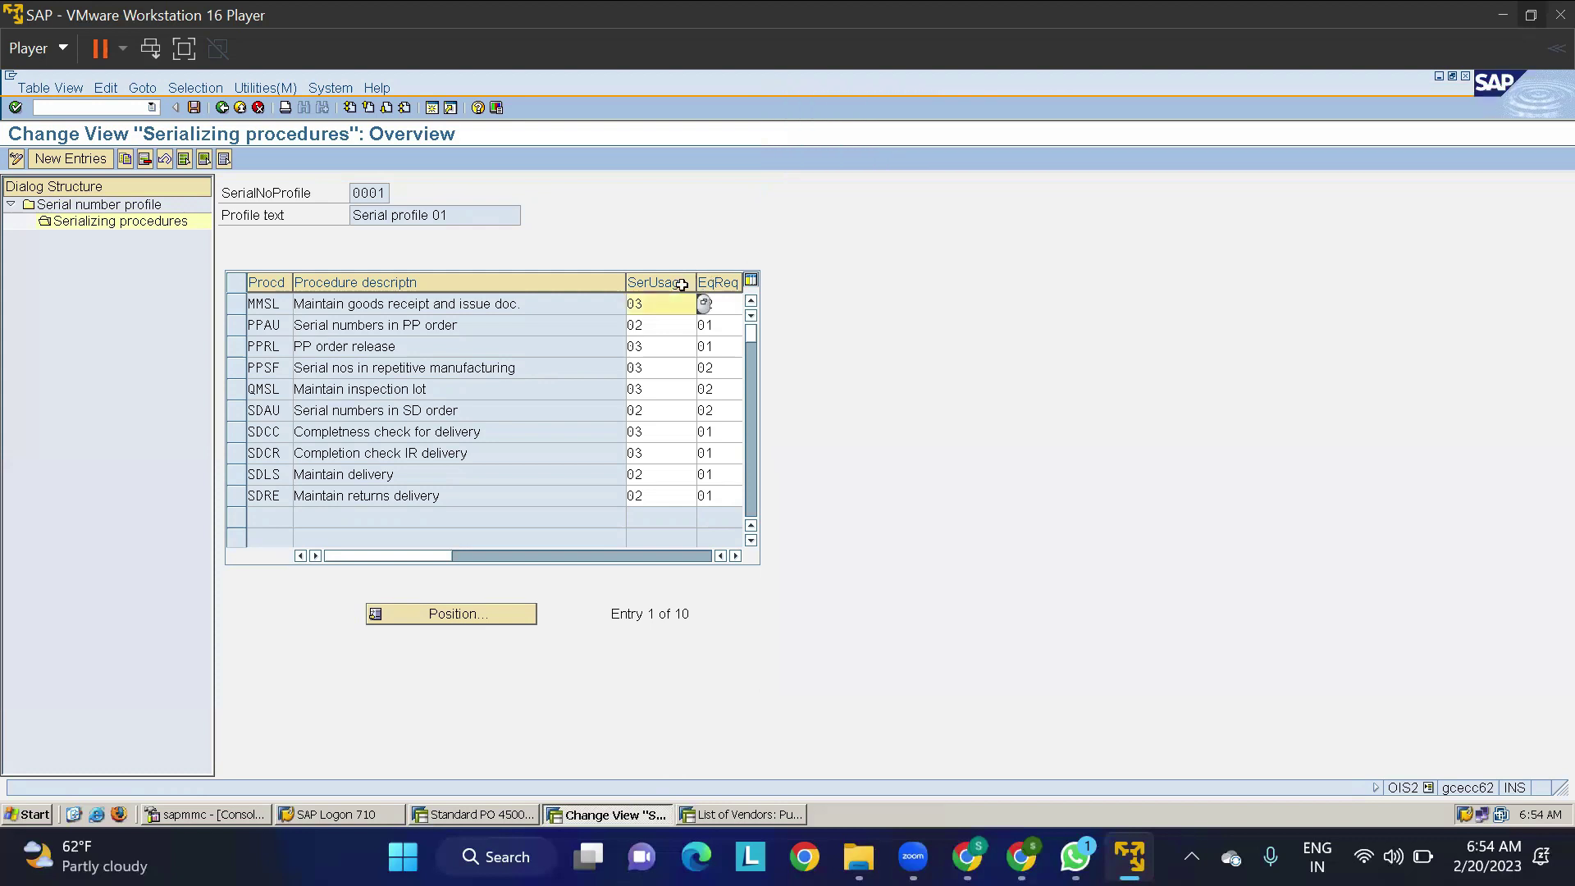
key(F4)
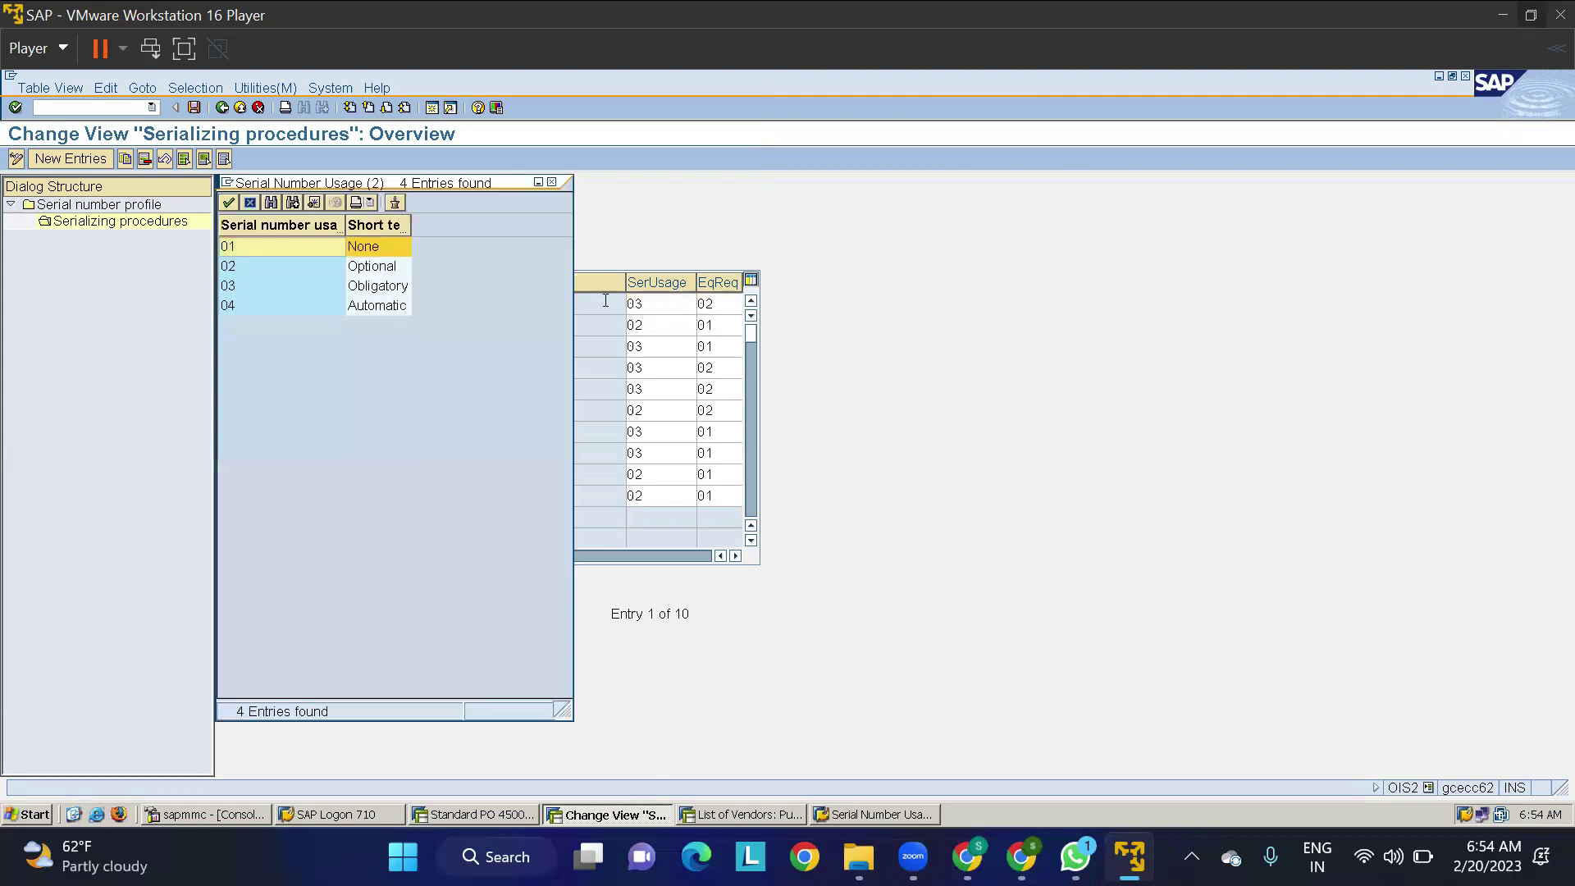
Step: Review the Automatic, Obligatory and Optional usage options and close the list, keeping MMSL at 03
click(356, 313)
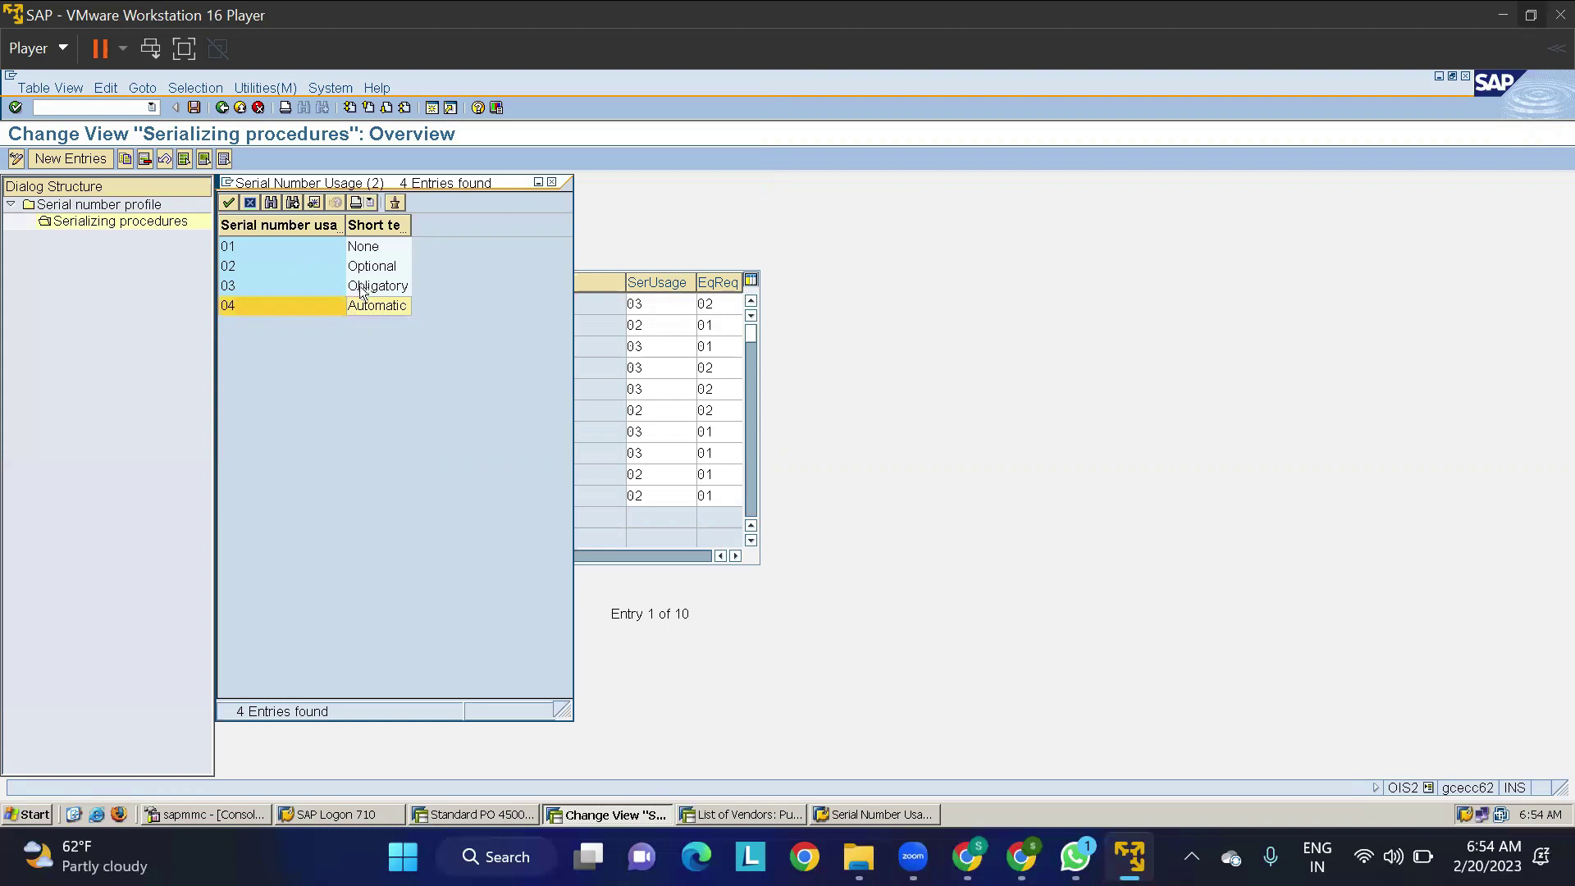
click(362, 287)
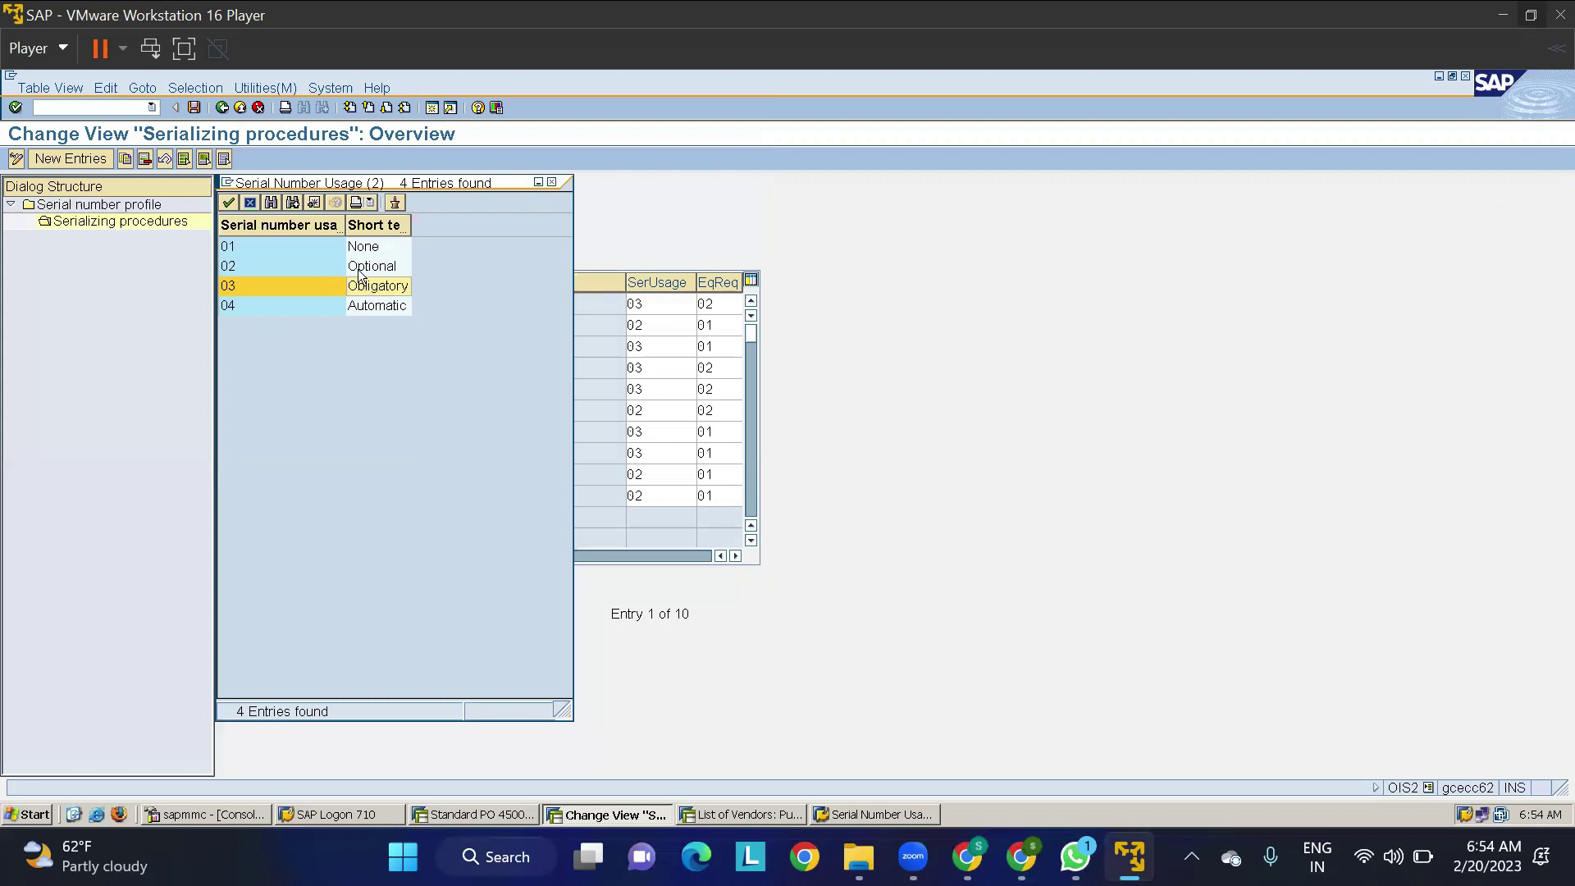
click(359, 273)
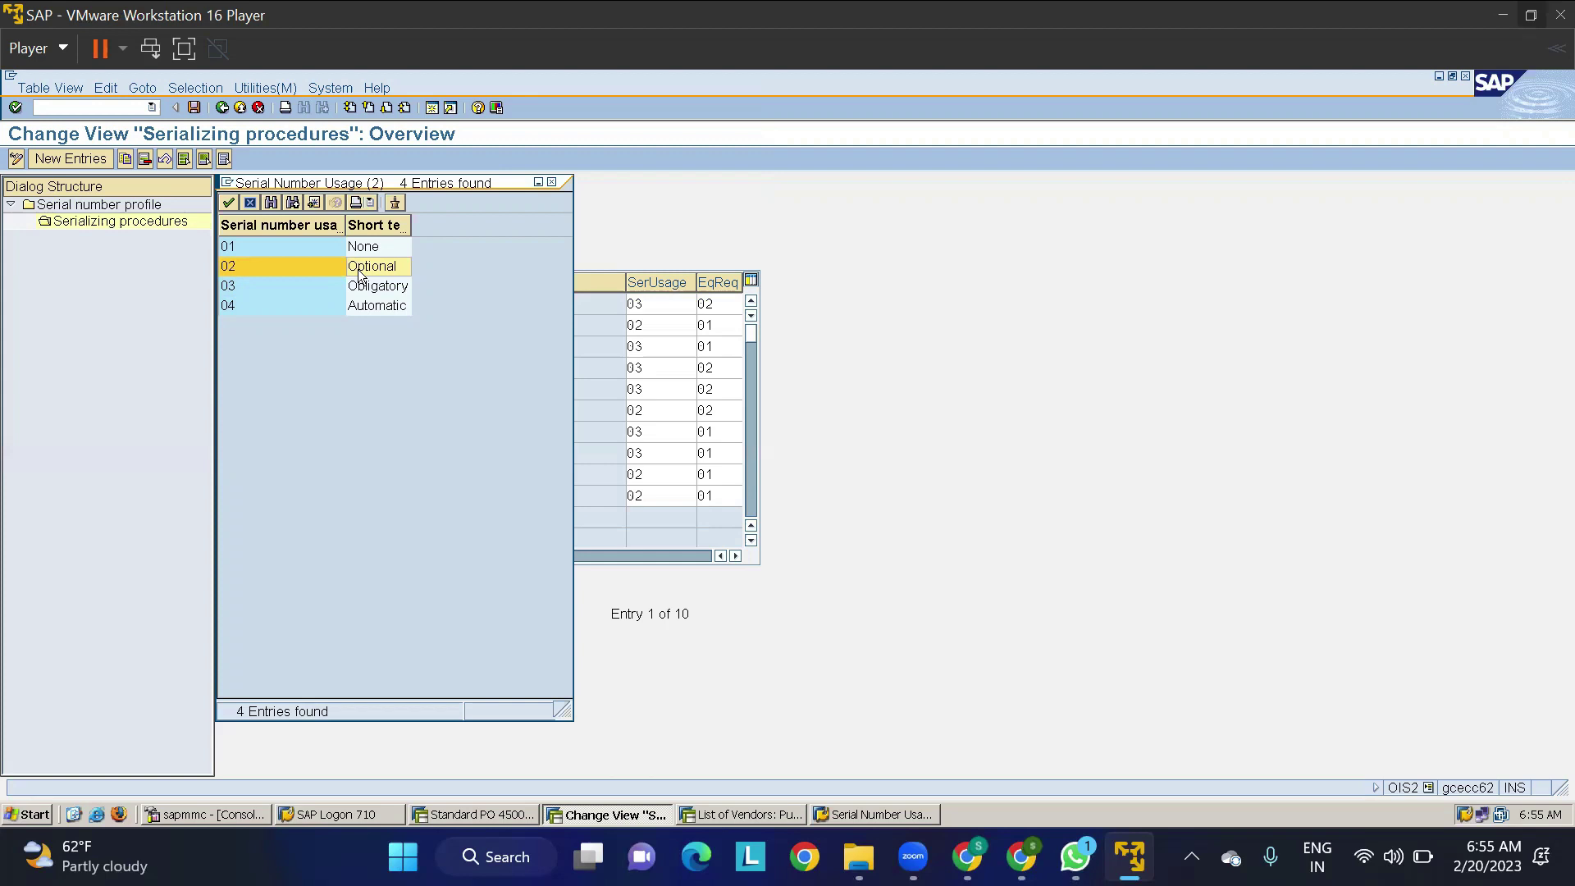
click(551, 181)
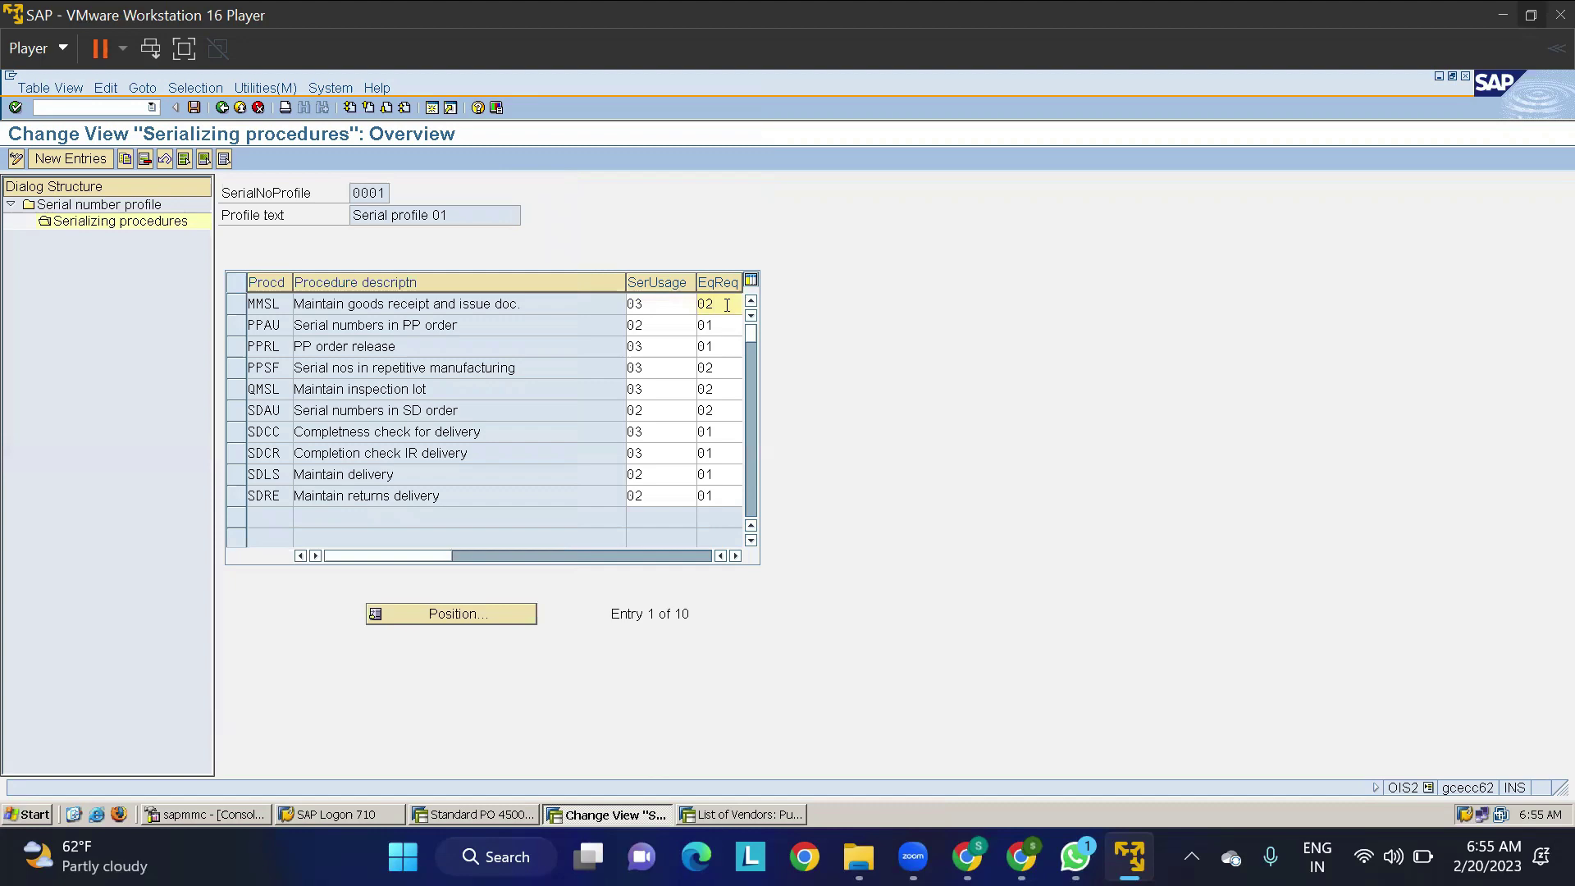
Step: Read the equipment requirement help and list MMSL's equipment requirement options
key(F1)
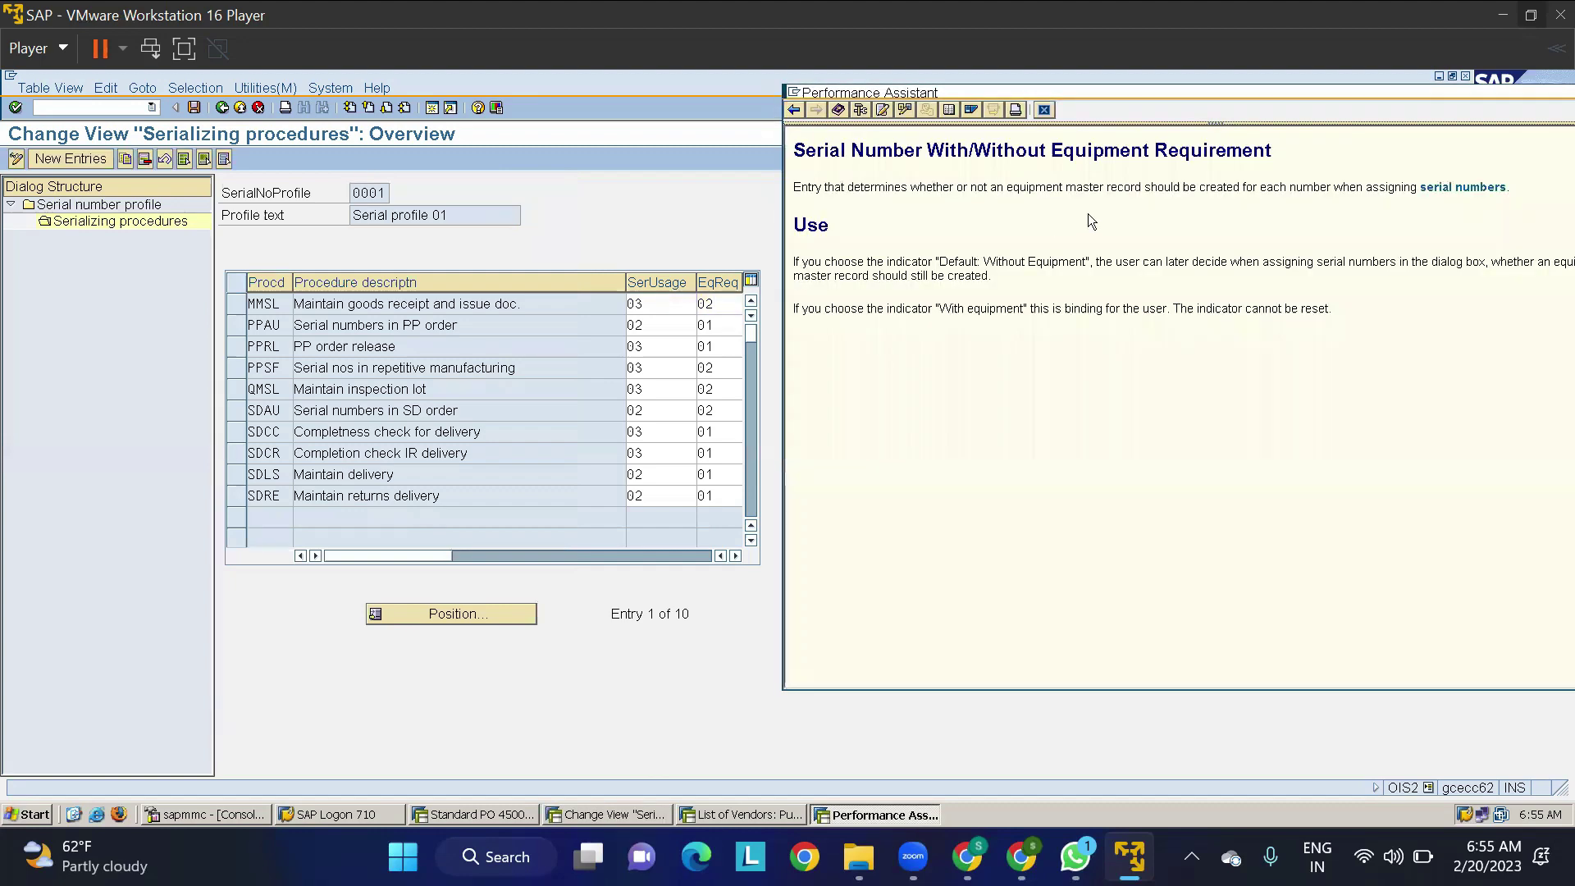
double_click(1199, 107)
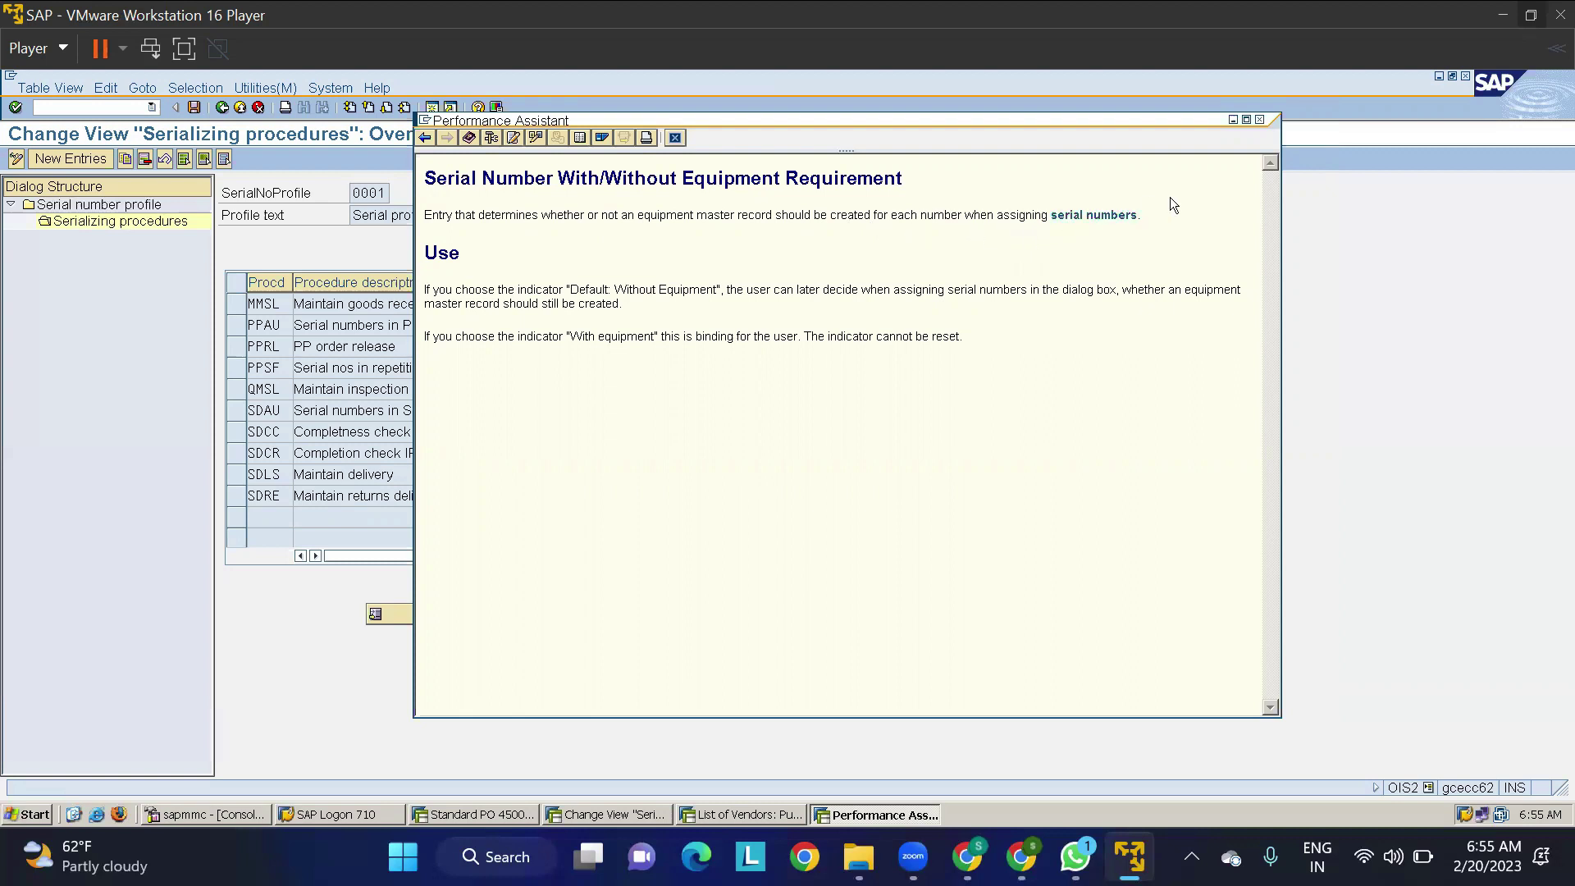
click(1260, 120)
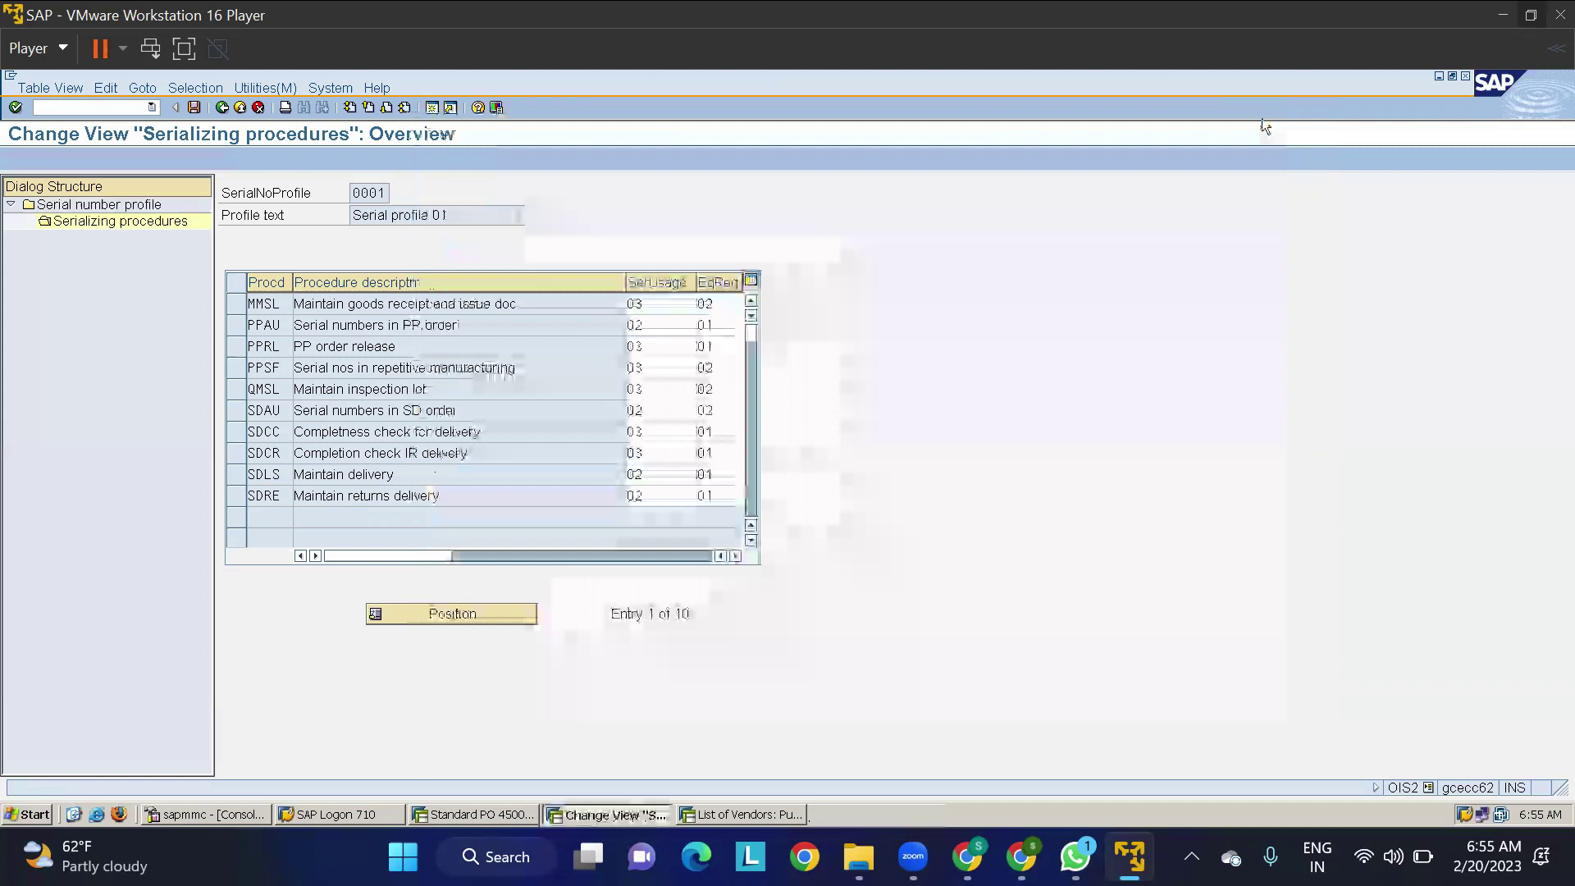
click(734, 302)
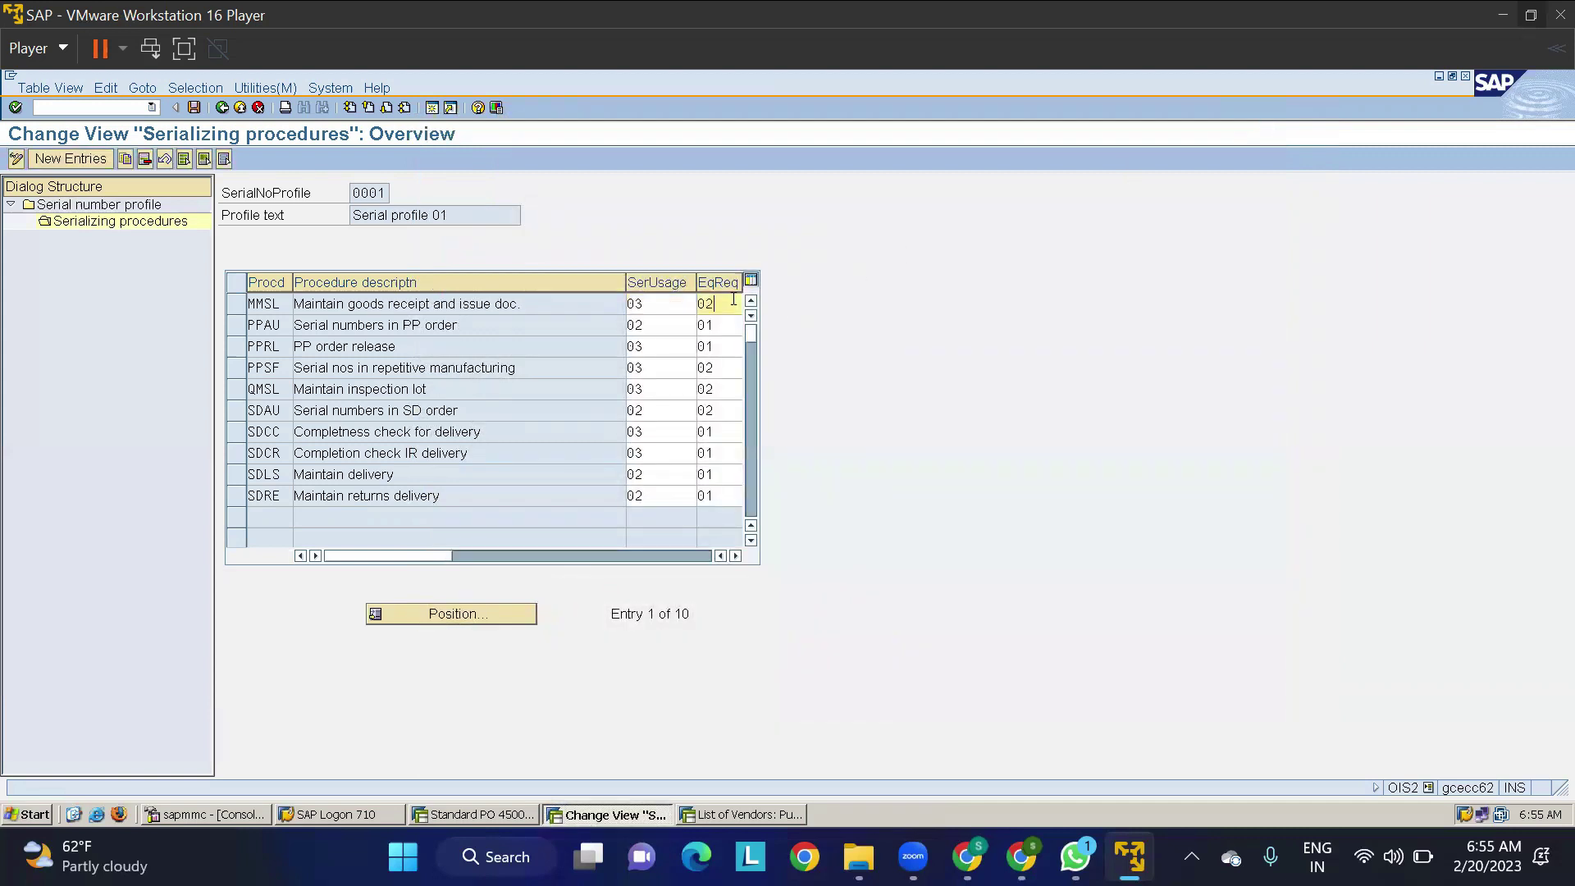
click(734, 557)
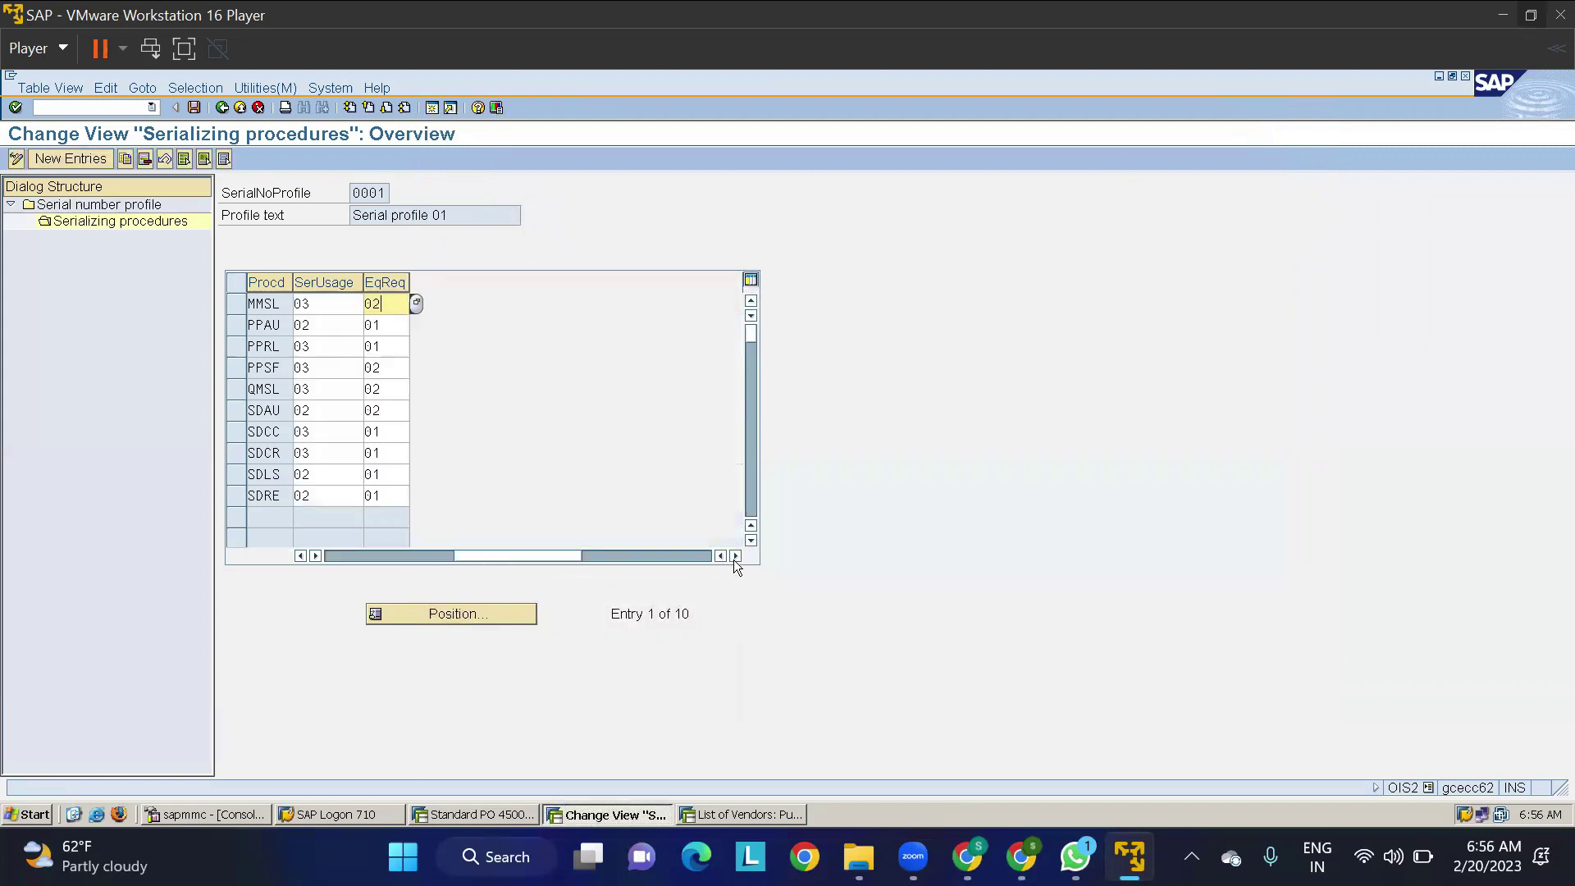
click(417, 303)
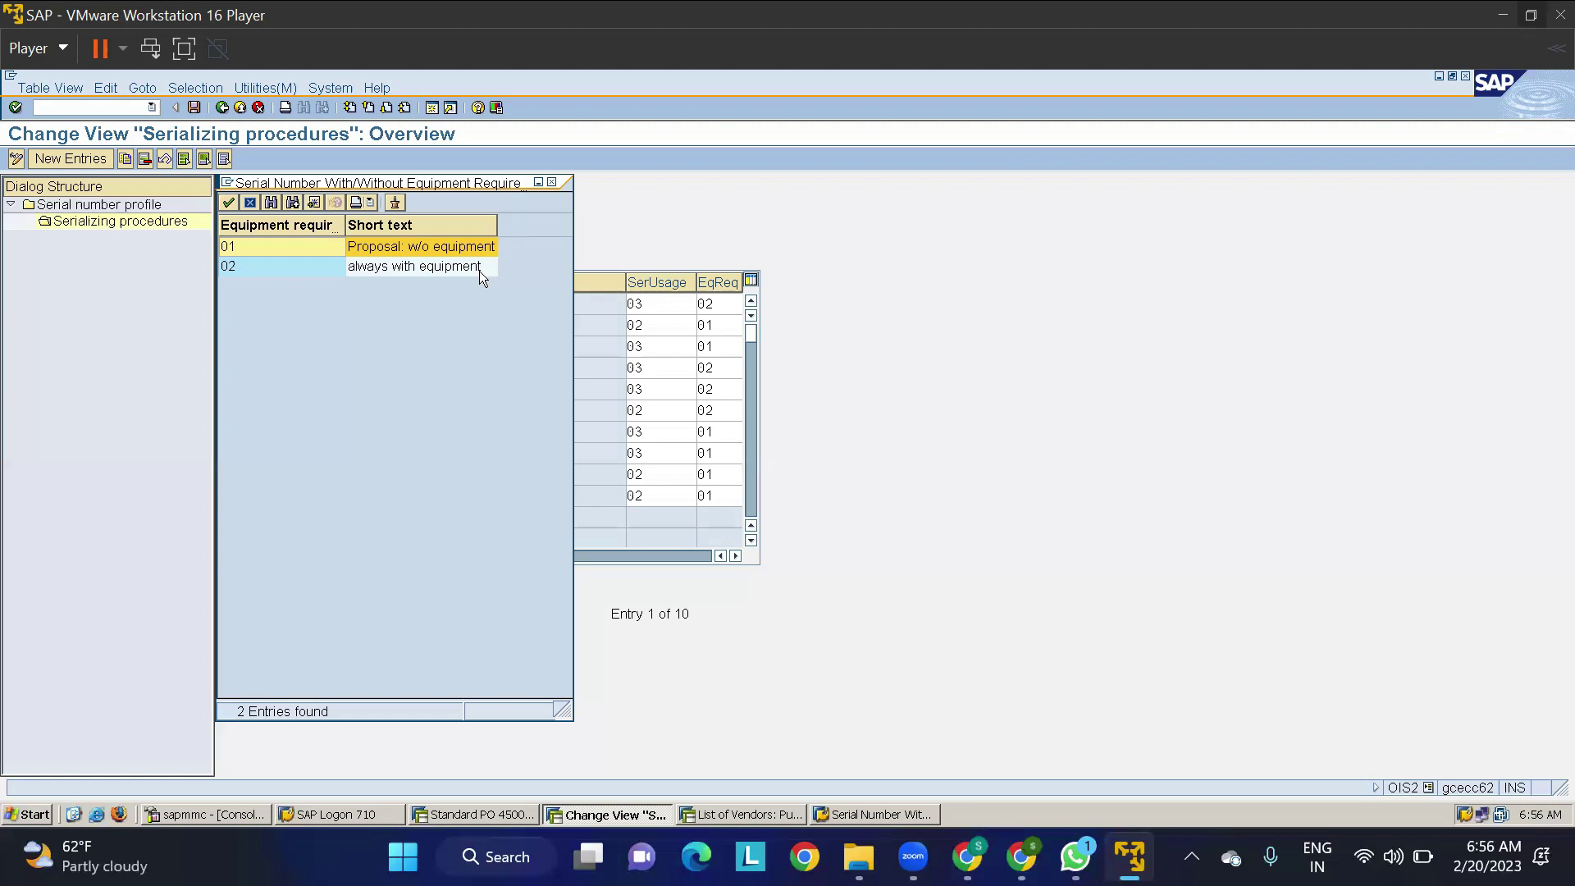
Step: Close the option lists leaving MMSL unchanged, go back to the profile overview and select 0001
click(553, 183)
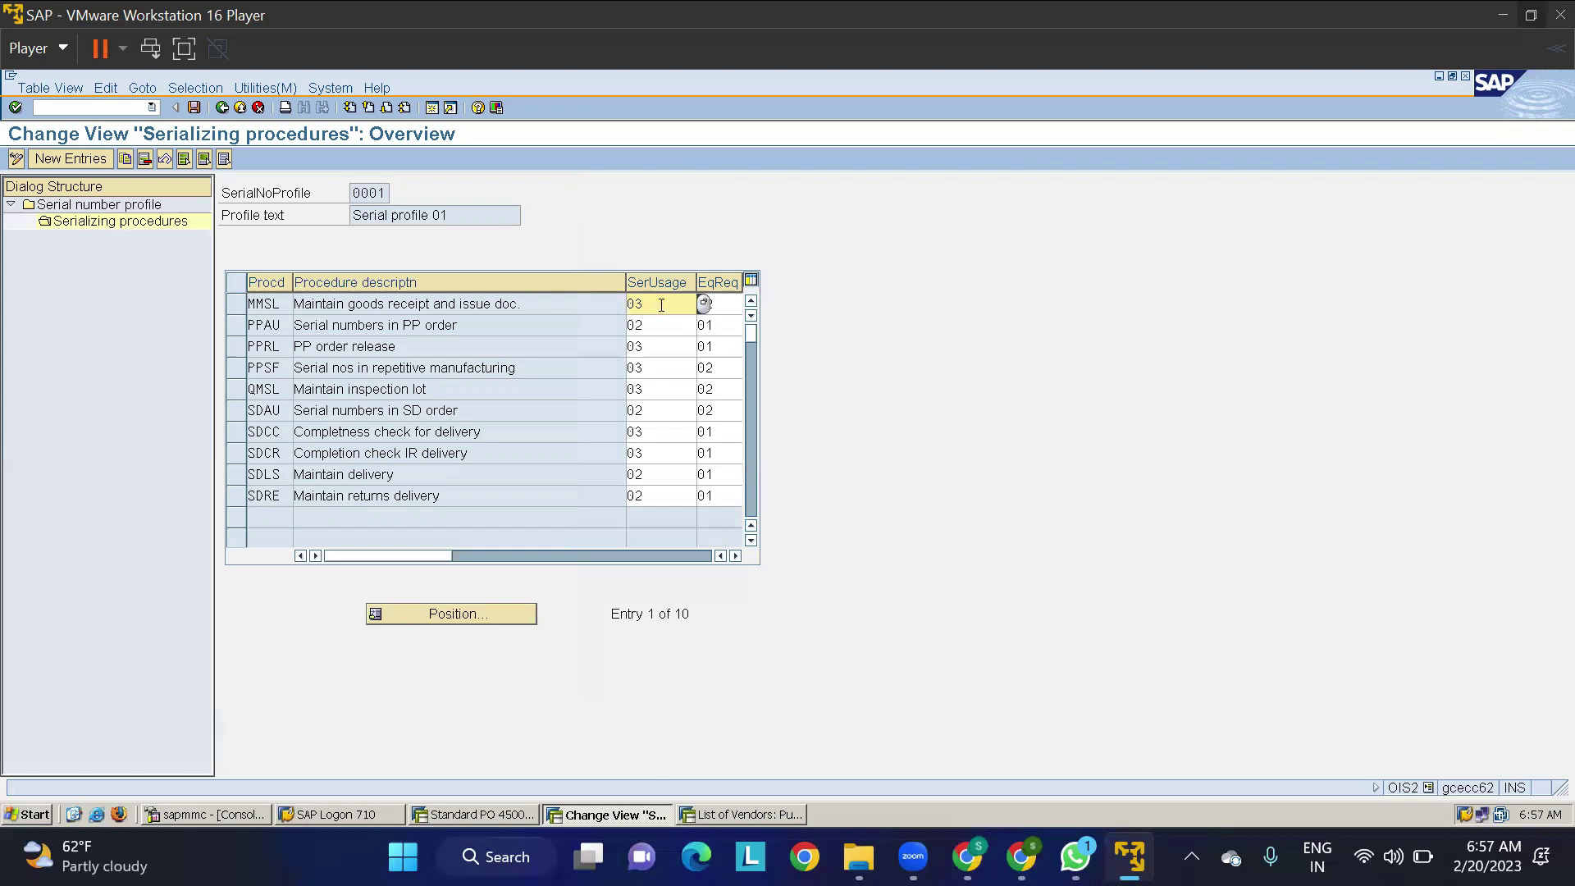
click(704, 303)
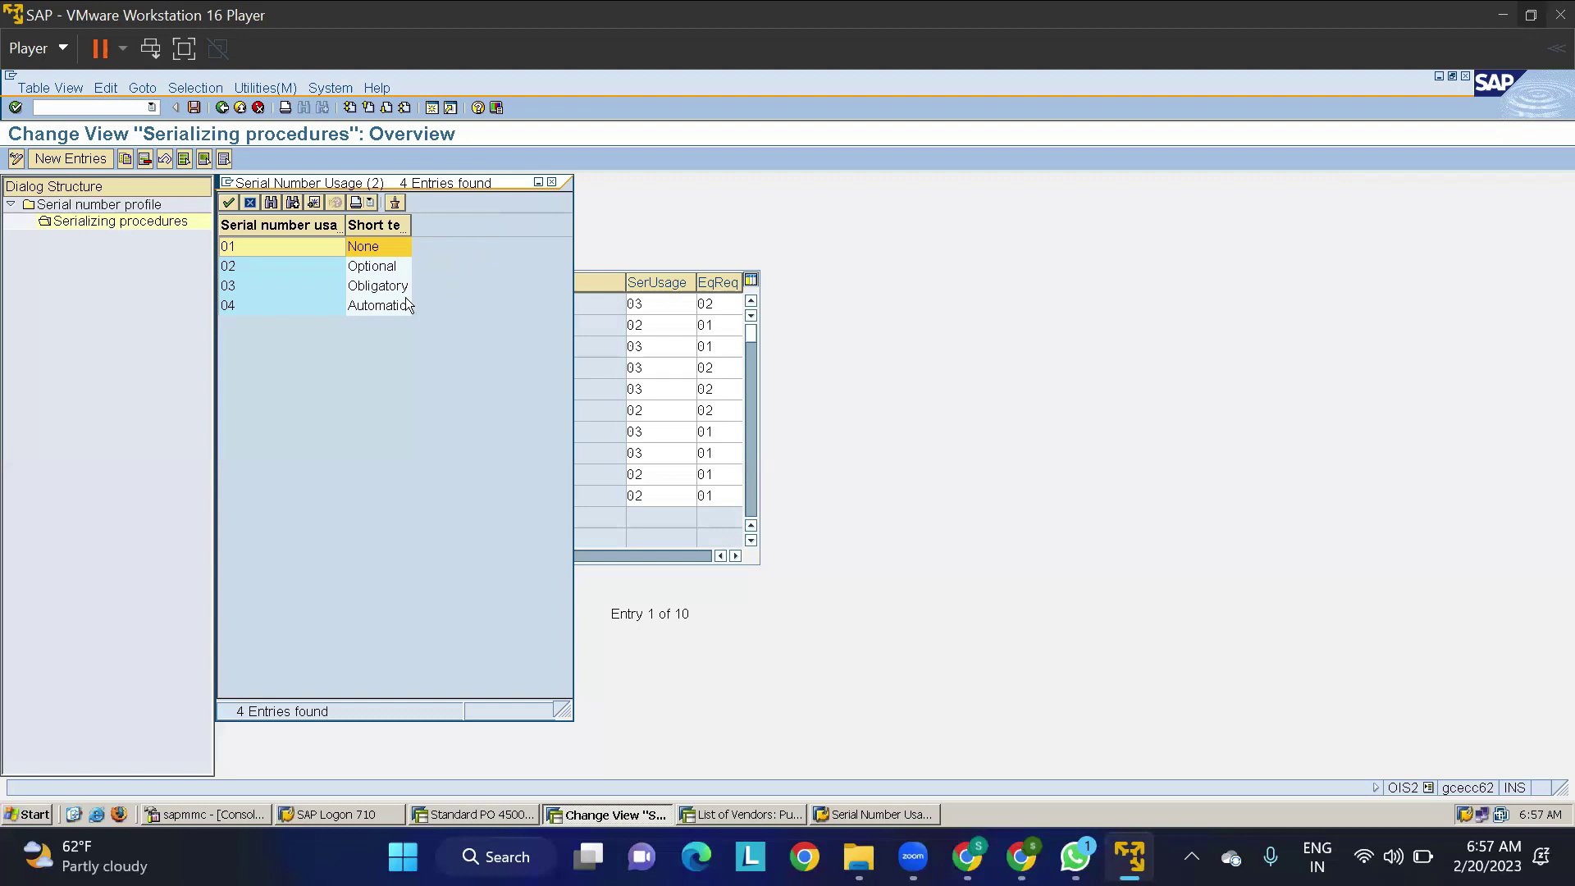
click(551, 181)
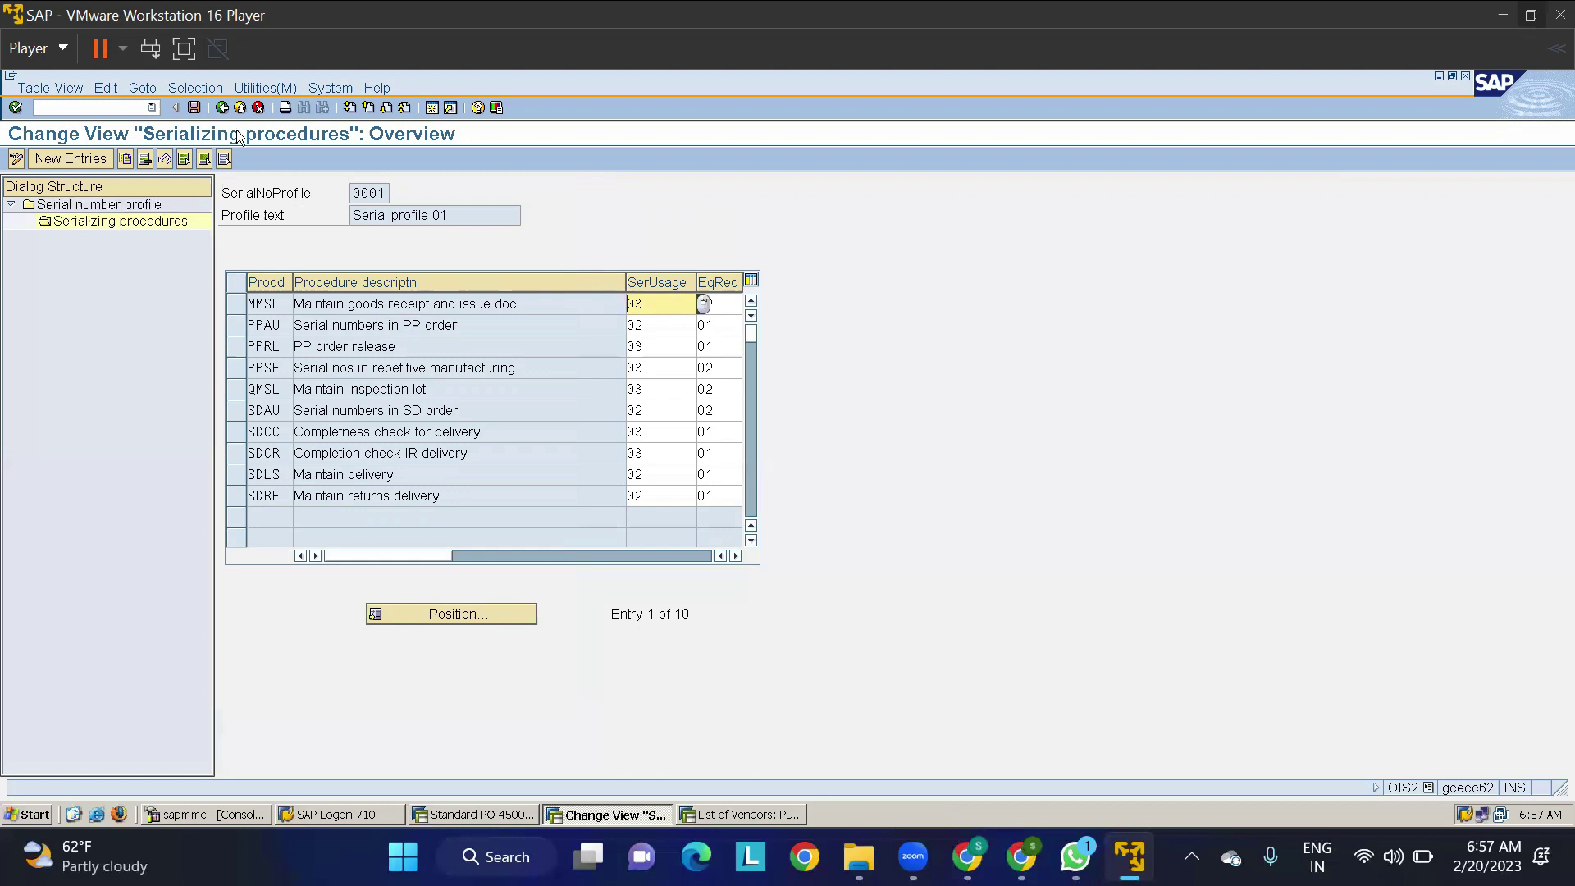
click(223, 107)
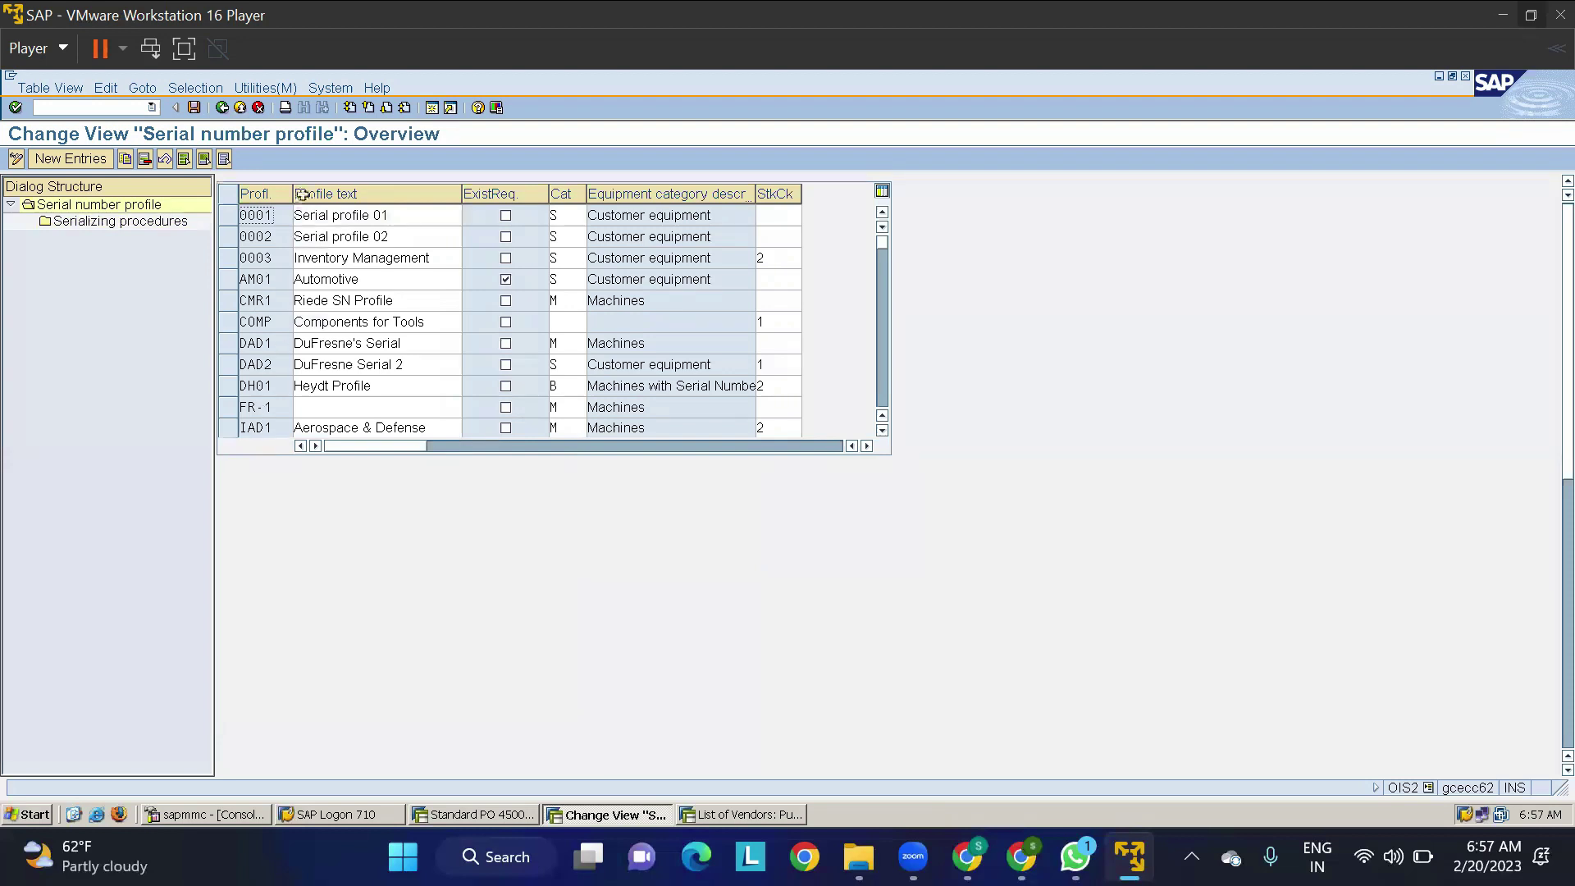
double_click(239, 217)
Step: Switch to the vendor list session and start transaction /NMM03 to display a material
click(742, 812)
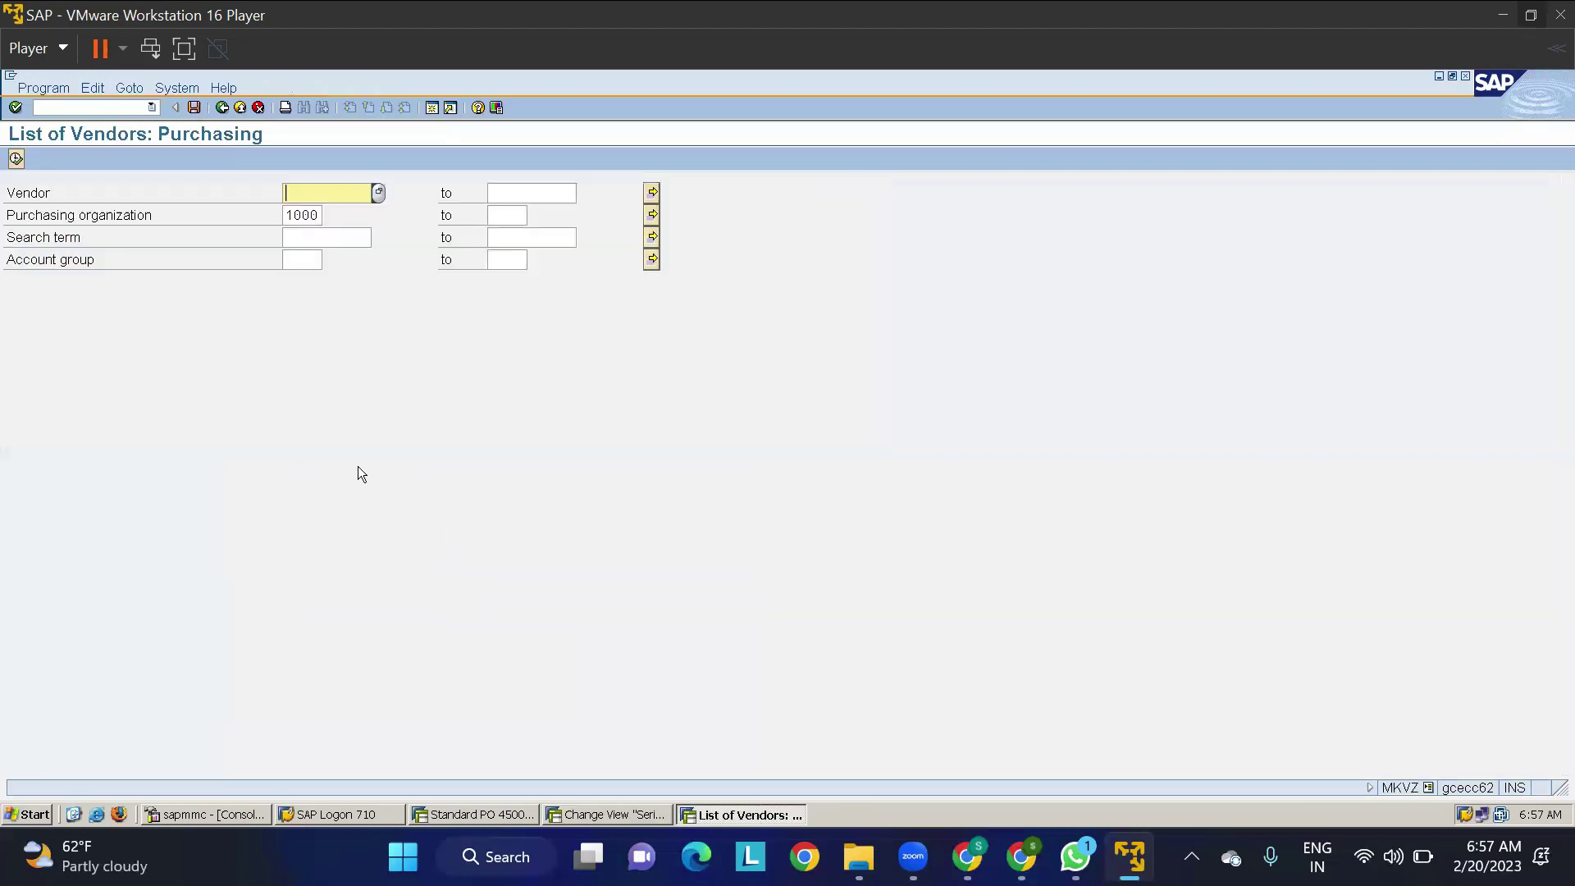
click(90, 105)
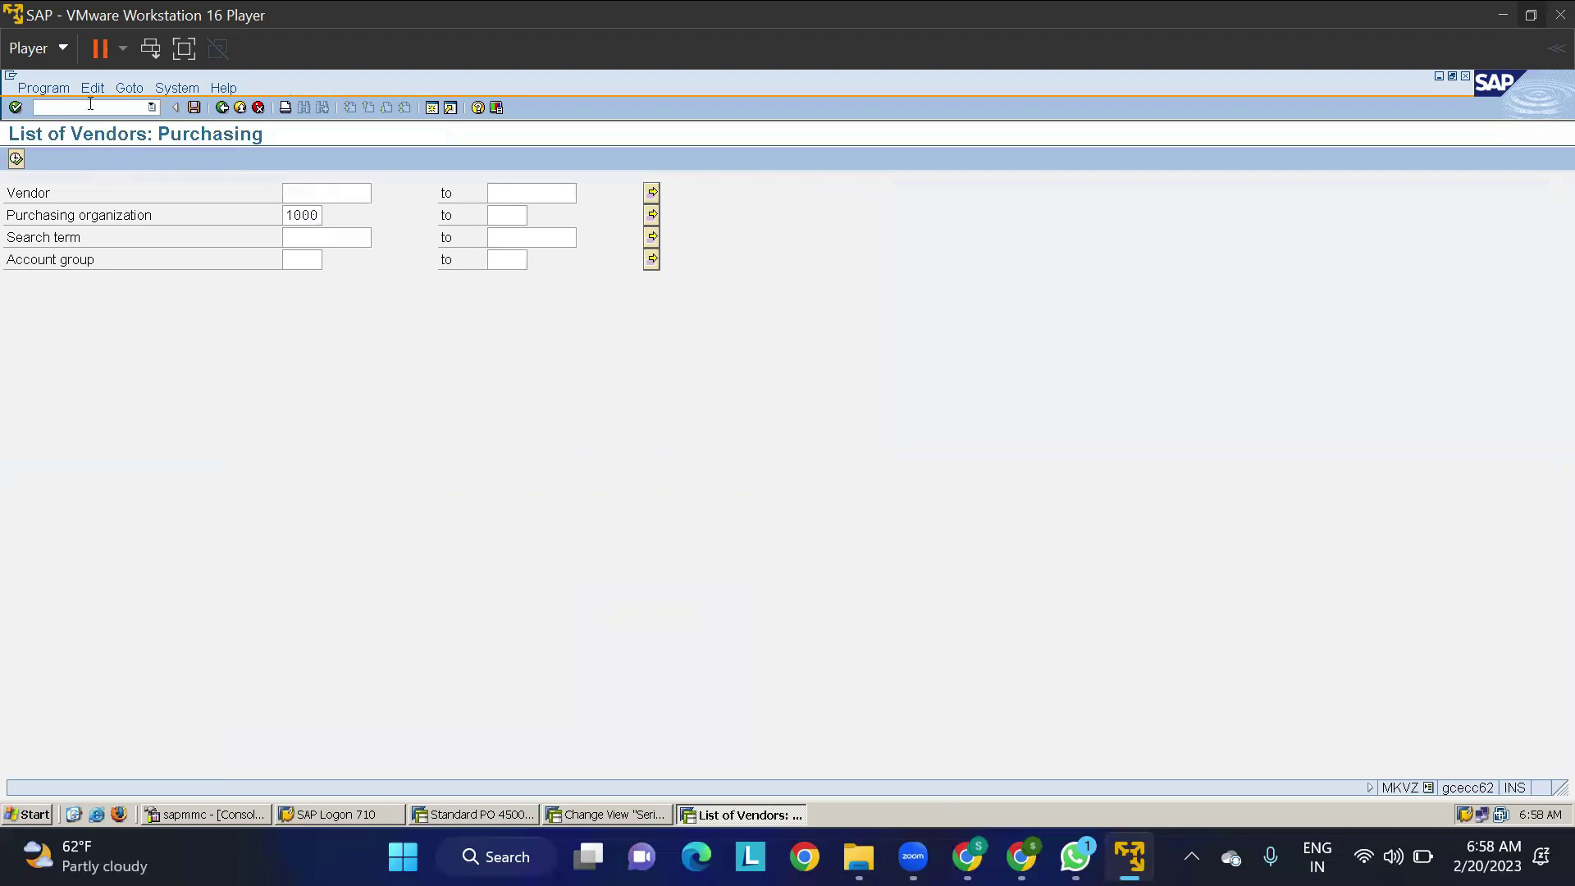
text(/NMM03)
key(Return)
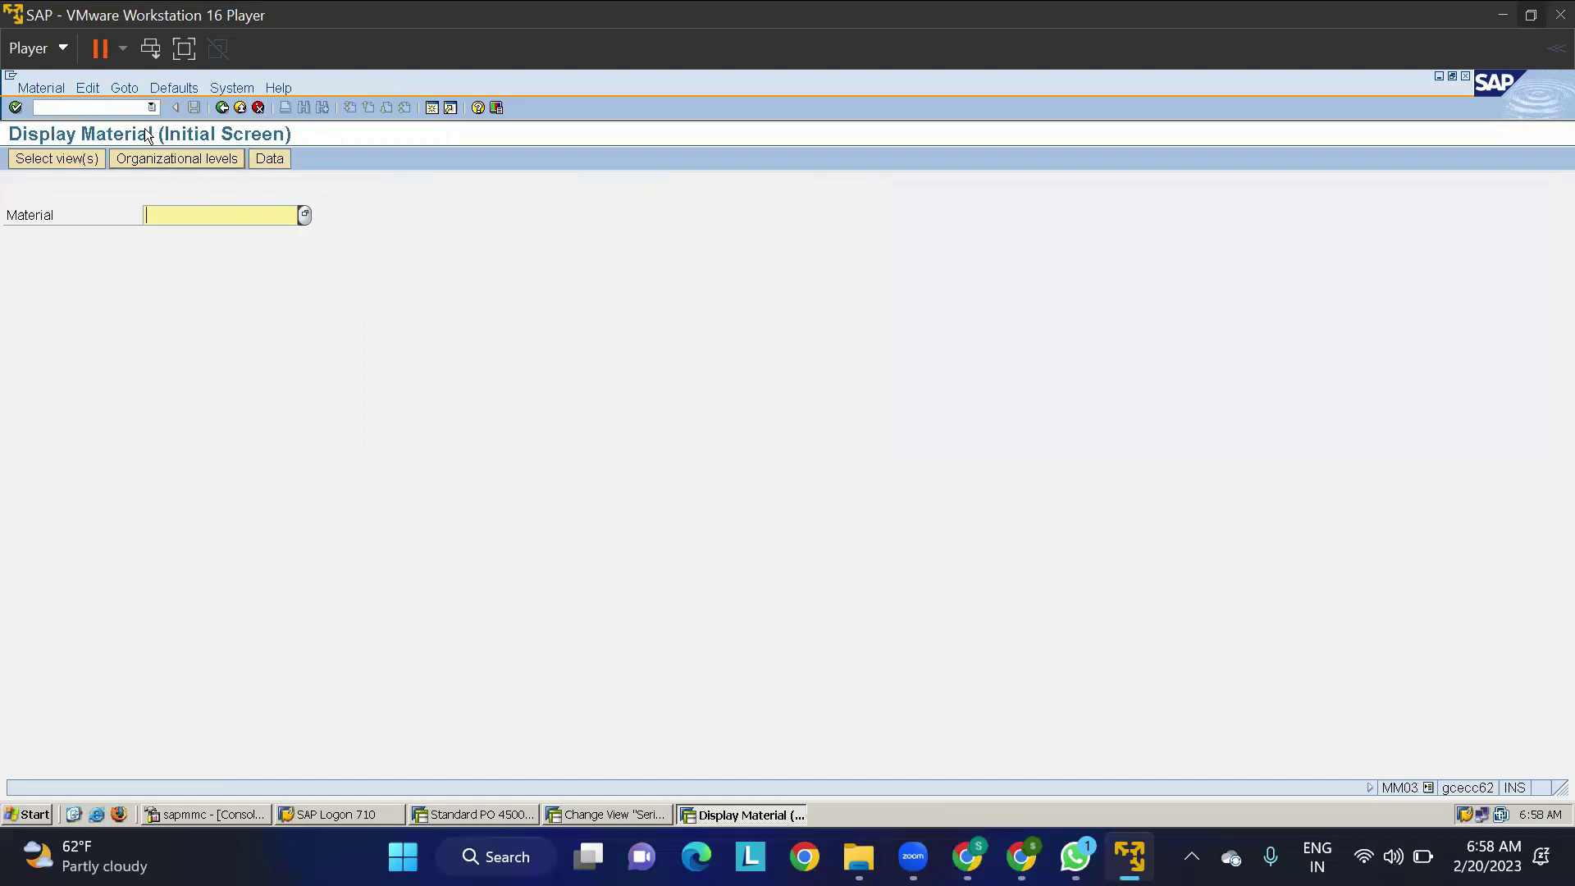
Step: Start transaction MM01 and enter material number 1685
click(92, 105)
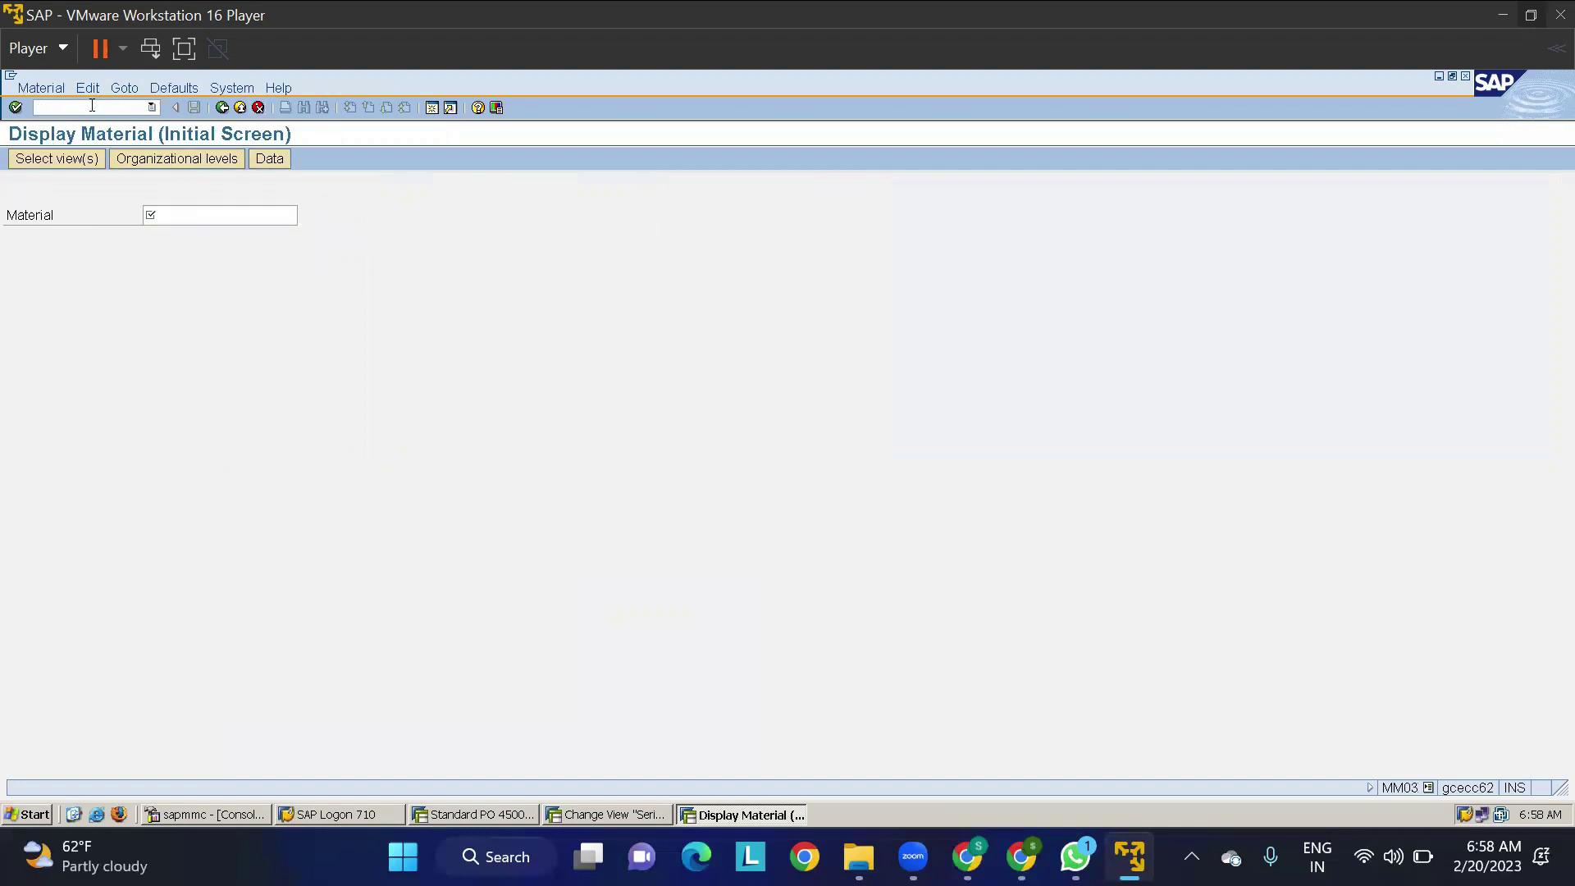
text(/nmm01)
key(Return)
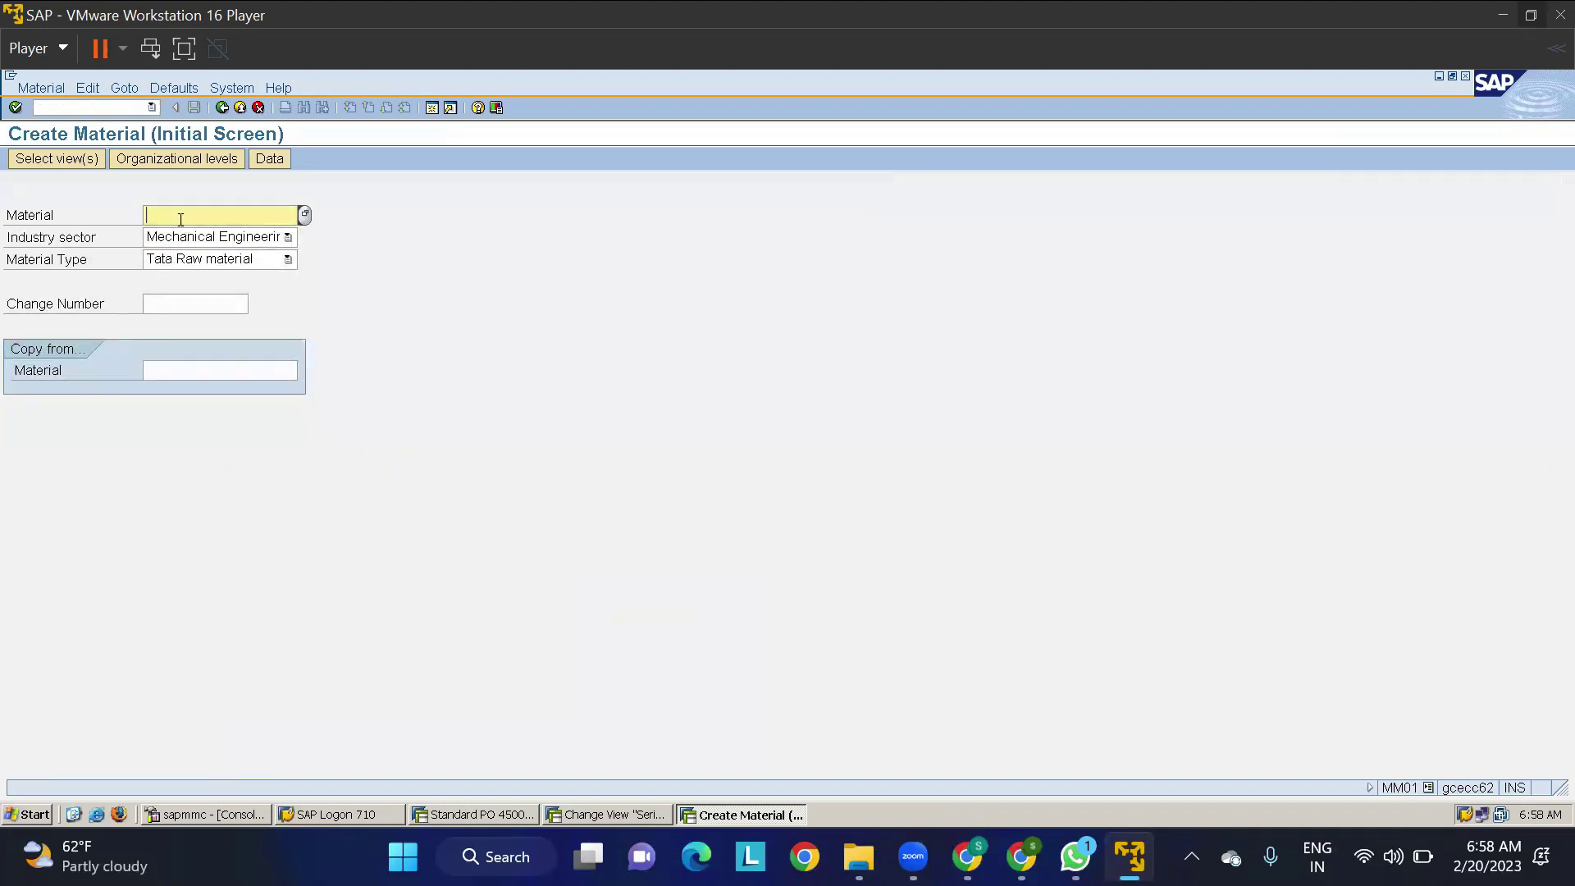
text(1)
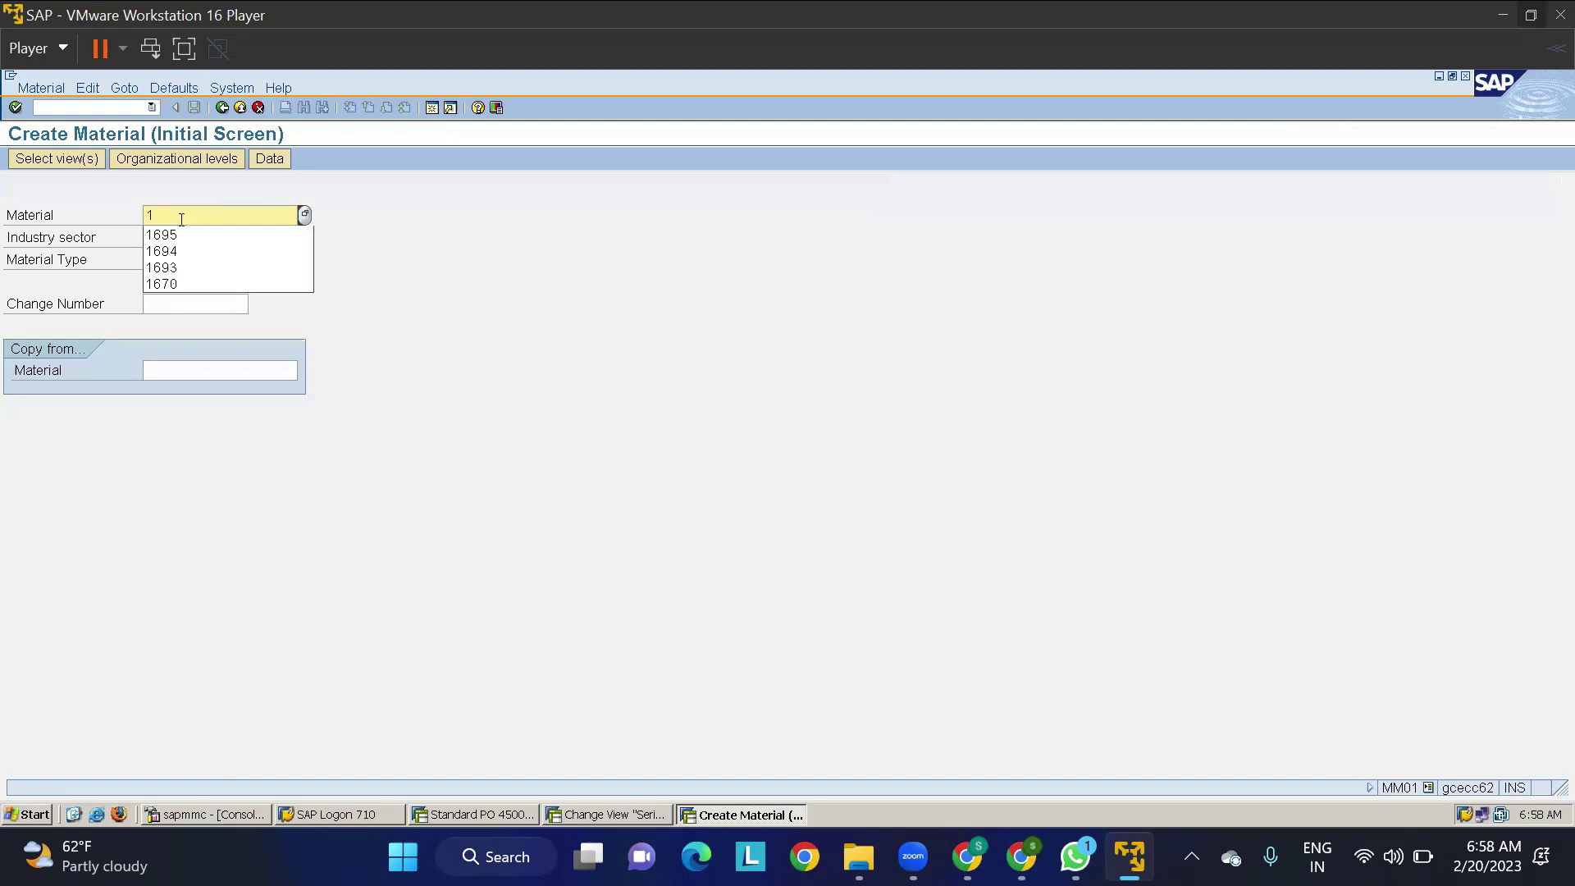
text(685)
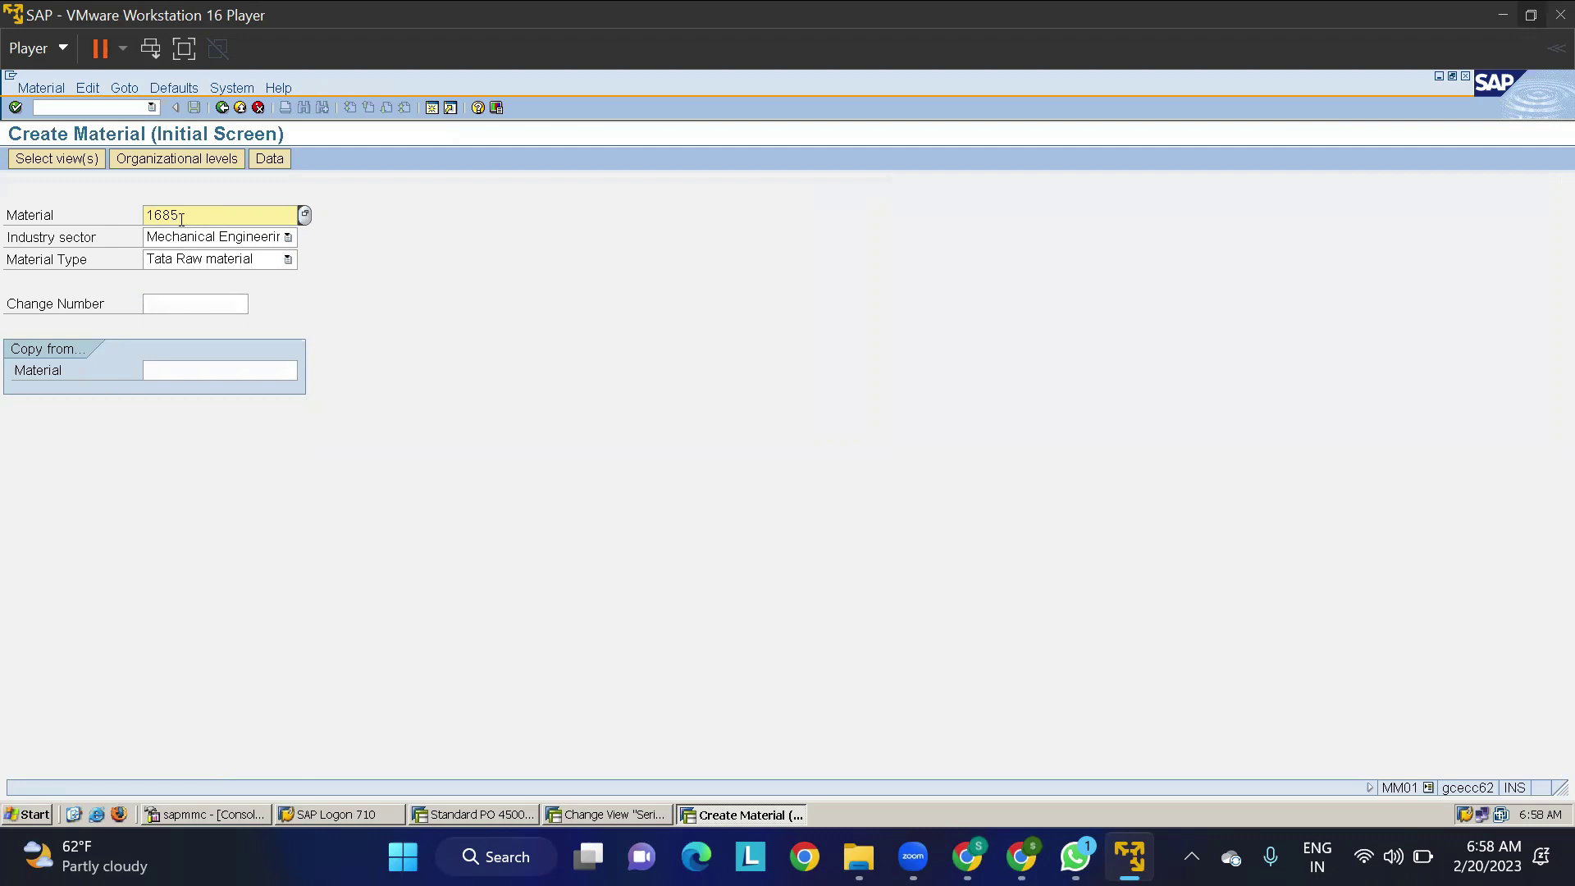
Step: Keep only the General Plant Data / Storage 1 and 2 views for material 1685, deselecting the others
key(Return)
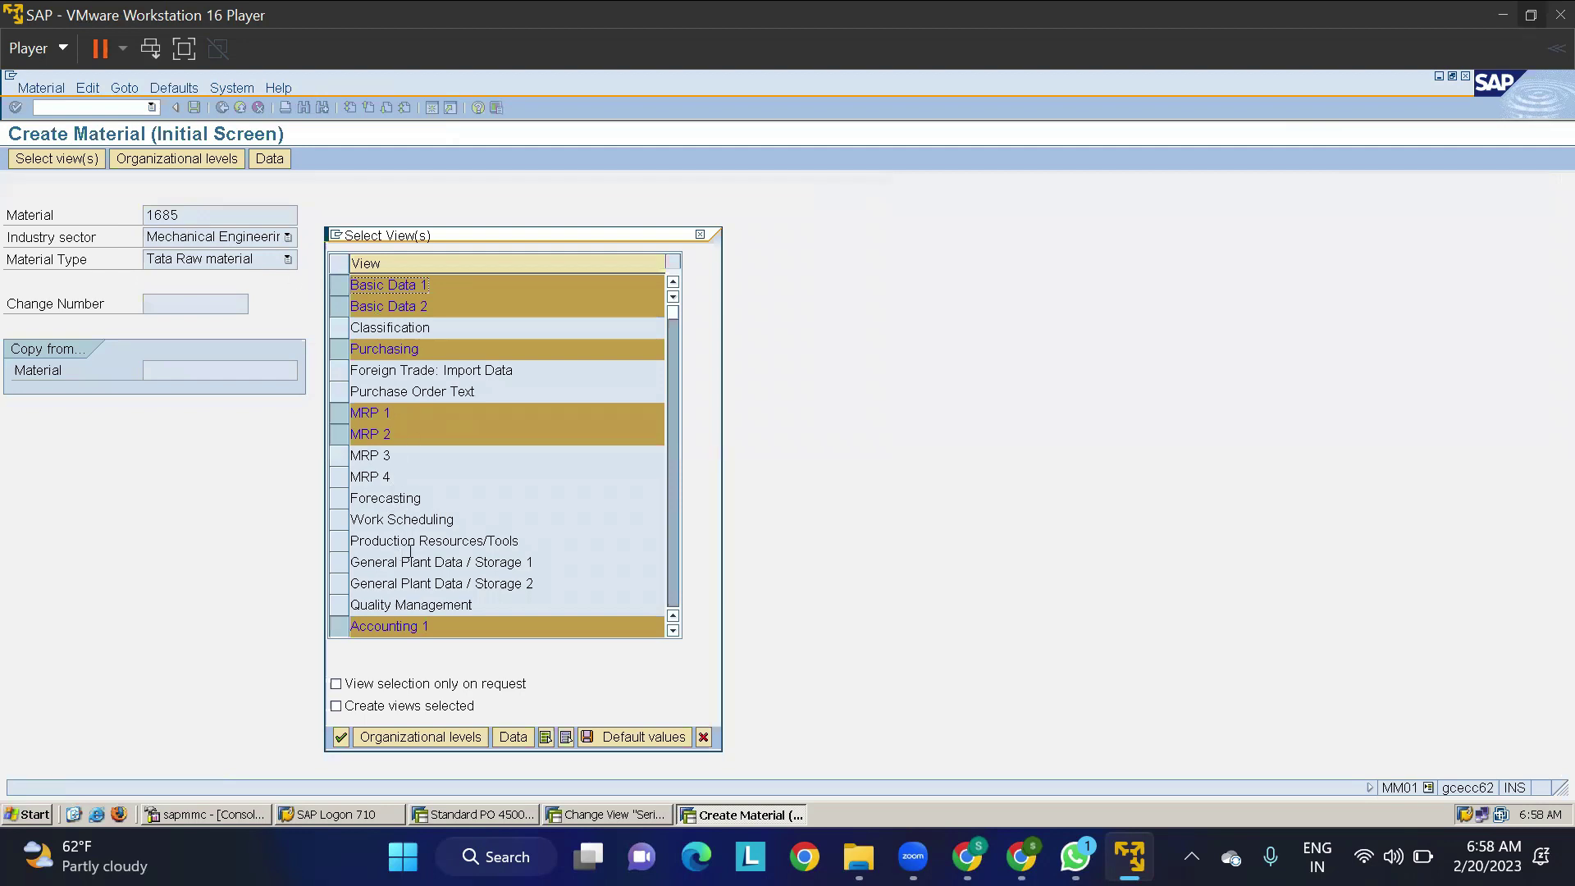
click(353, 584)
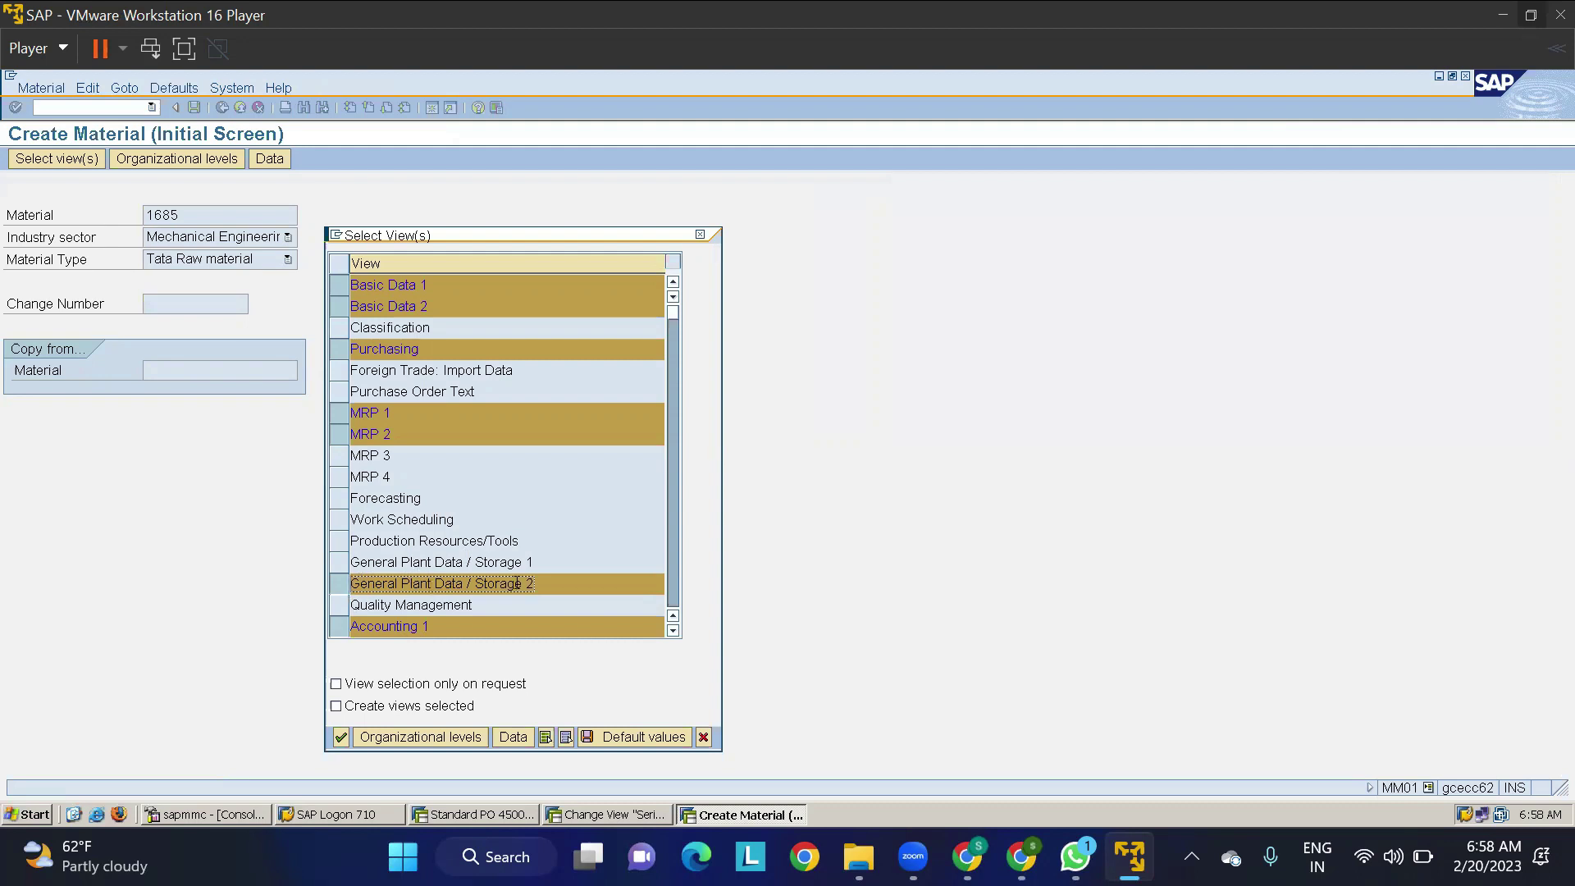
click(352, 562)
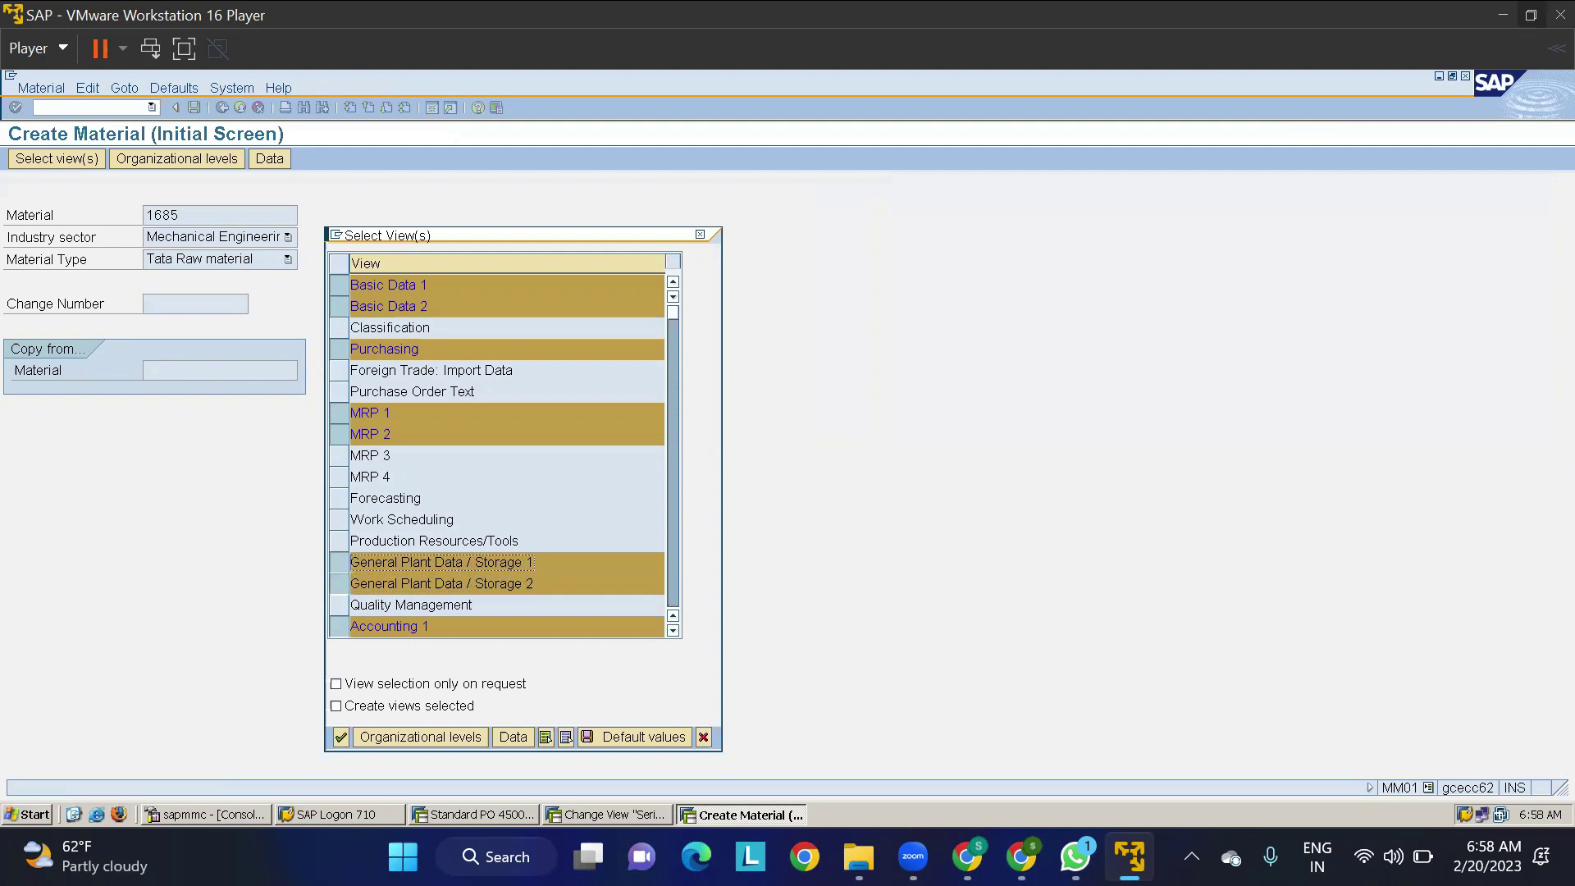
click(343, 434)
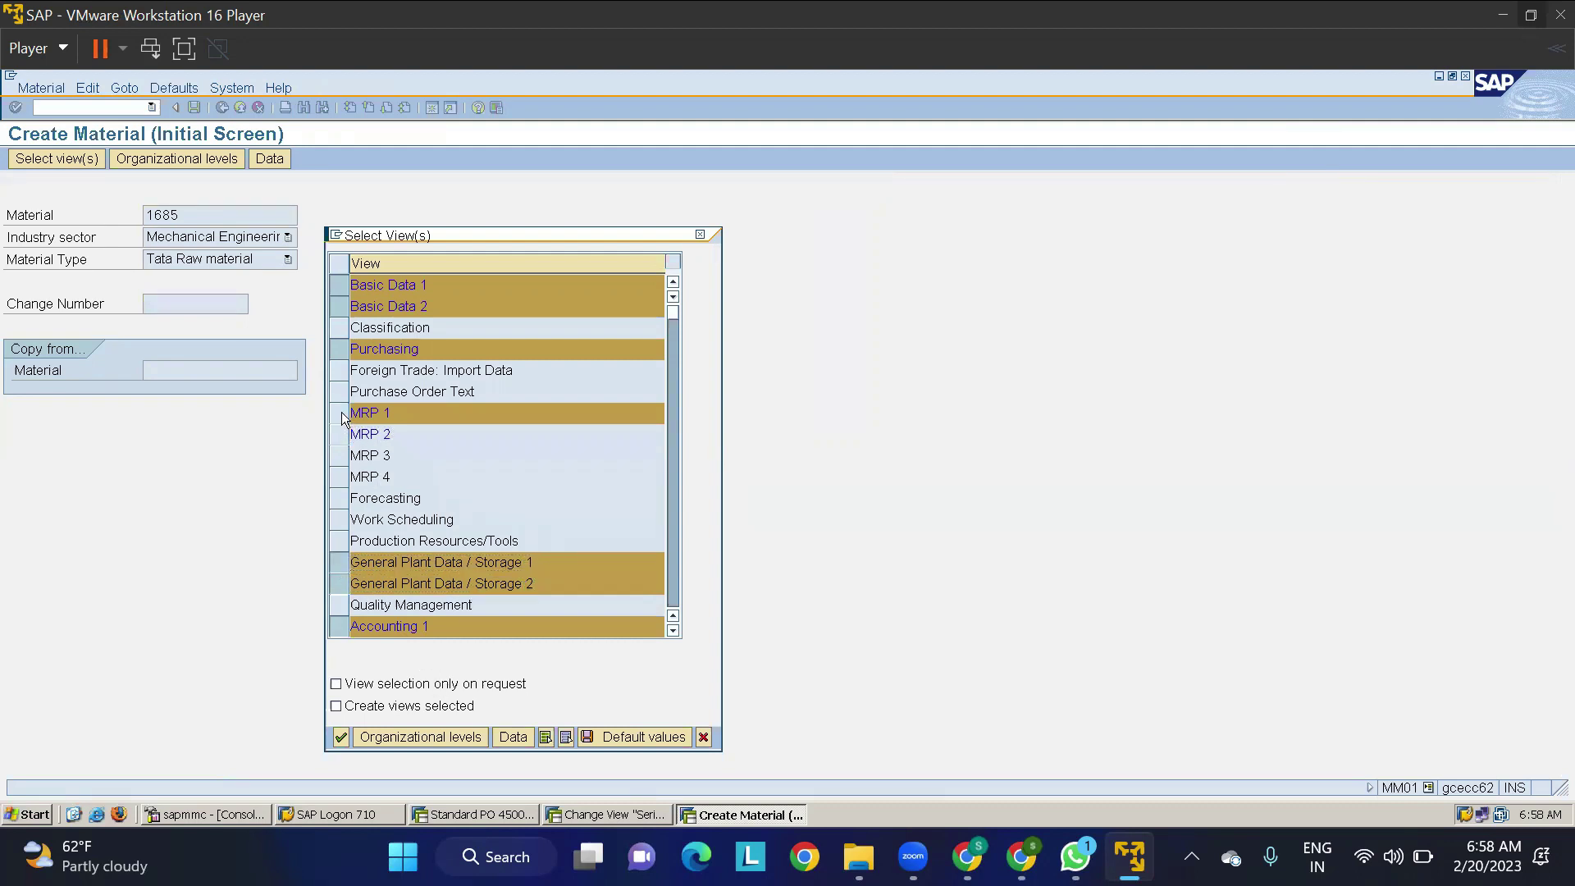
click(343, 418)
click(336, 349)
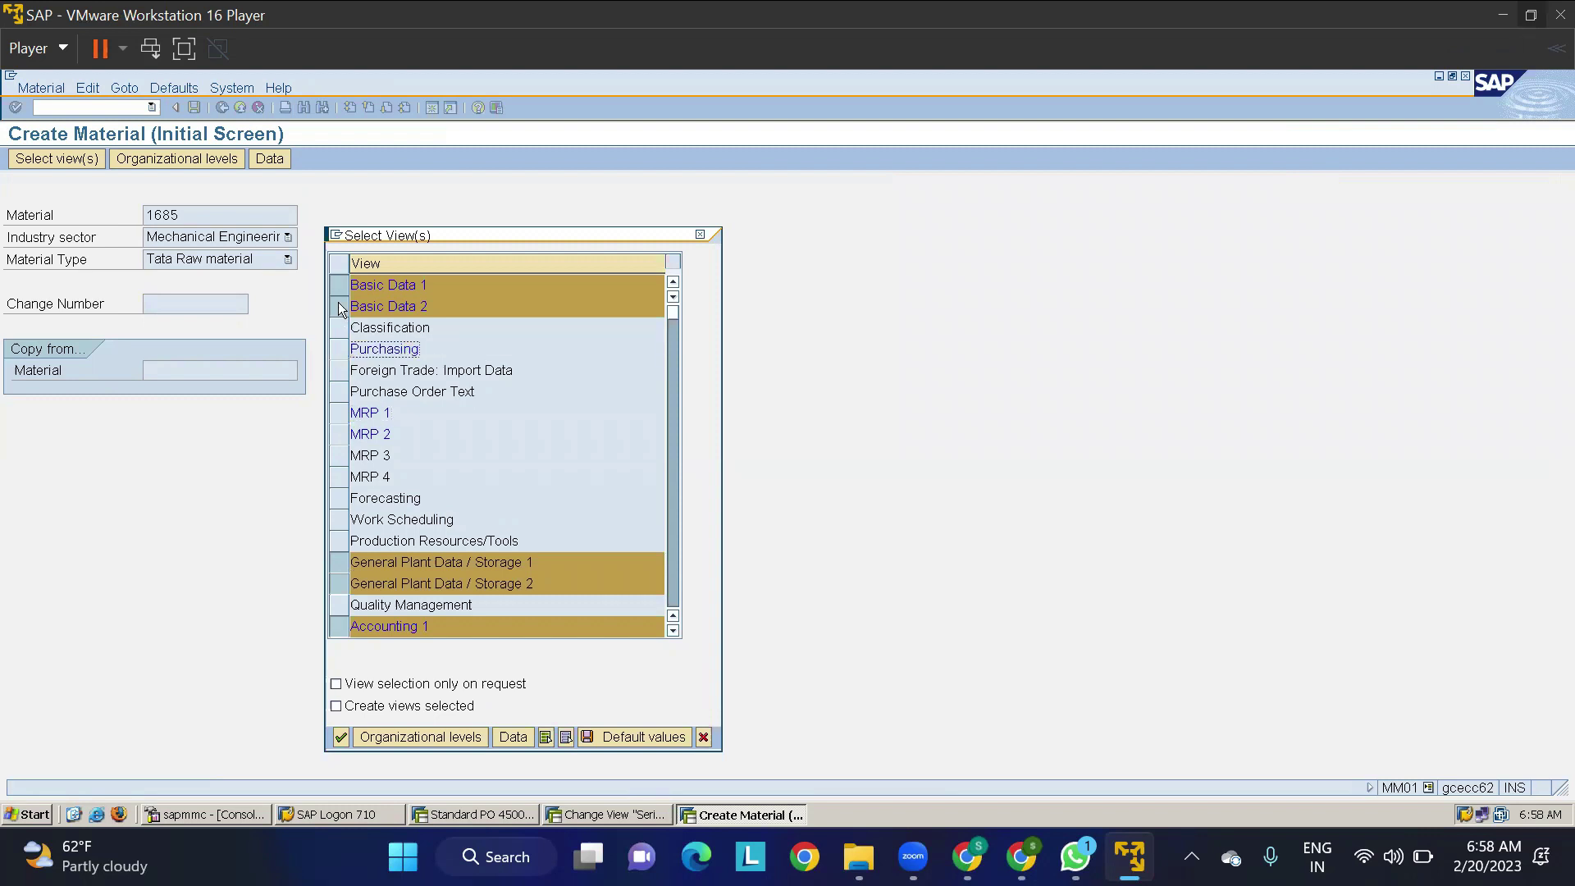
click(338, 305)
click(338, 285)
click(338, 626)
key(Return)
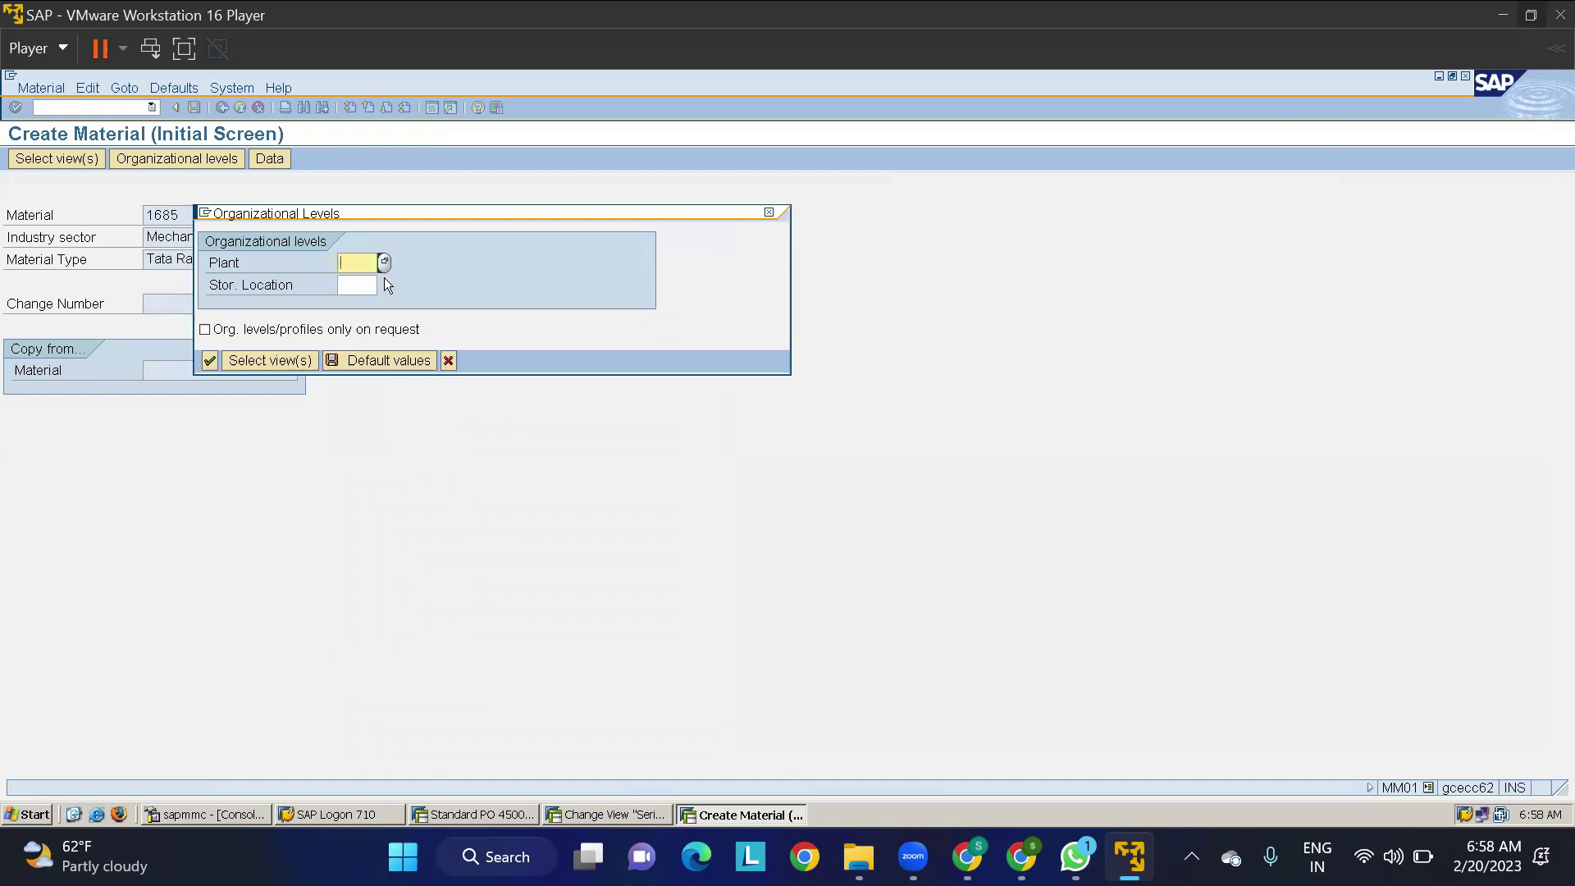
Step: Enter plant TMKP and storage location RMSL, then continue to the Plant data / stor. 2 view
text(TM)
text(RMSL)
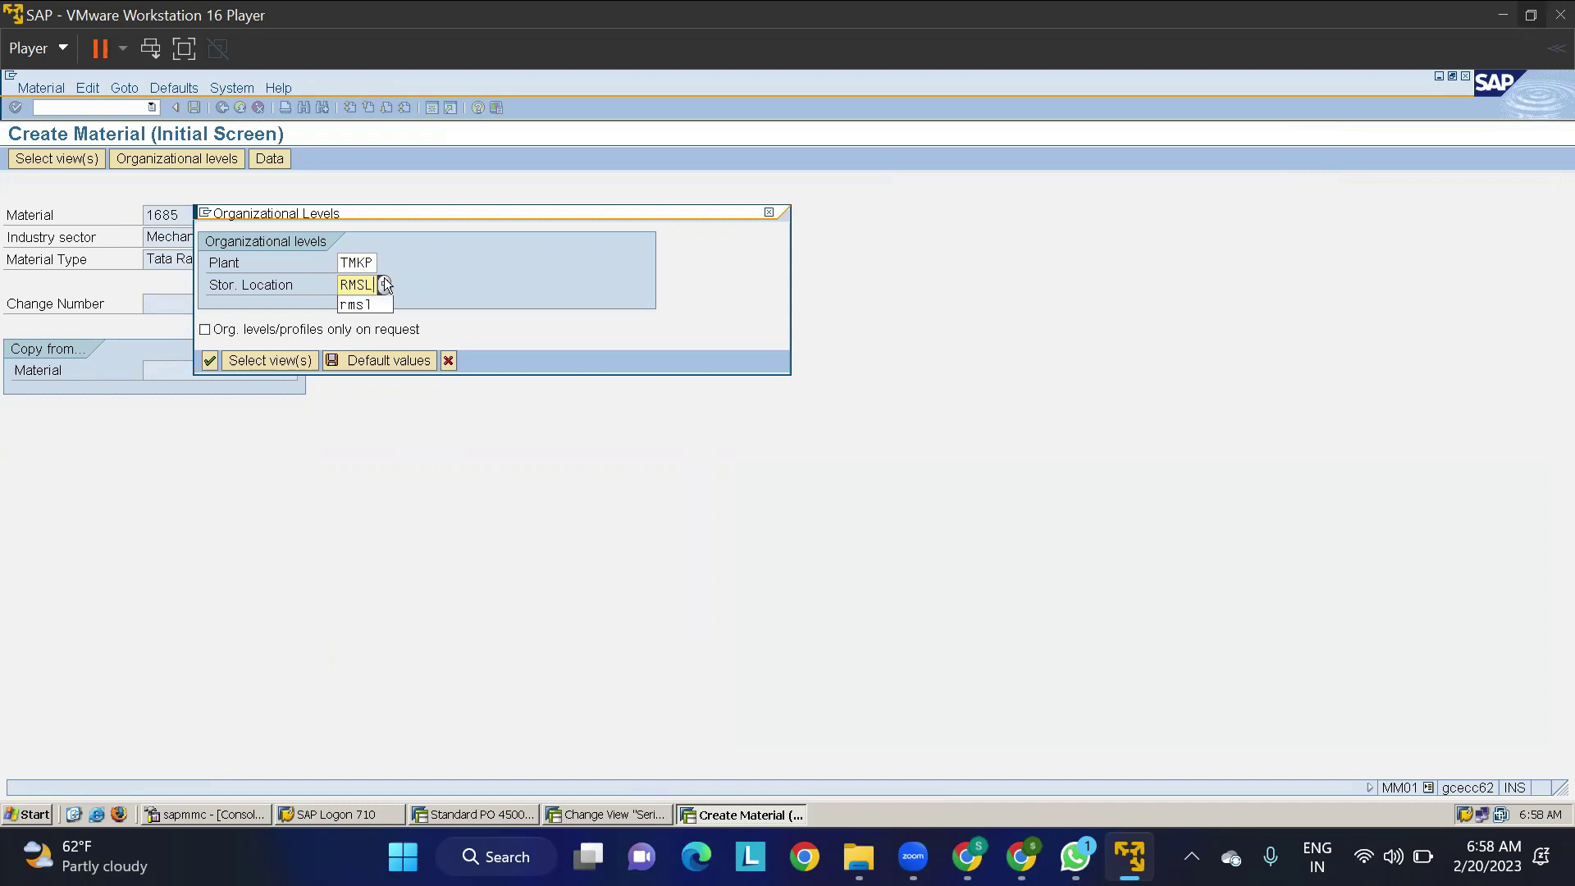
key(Return)
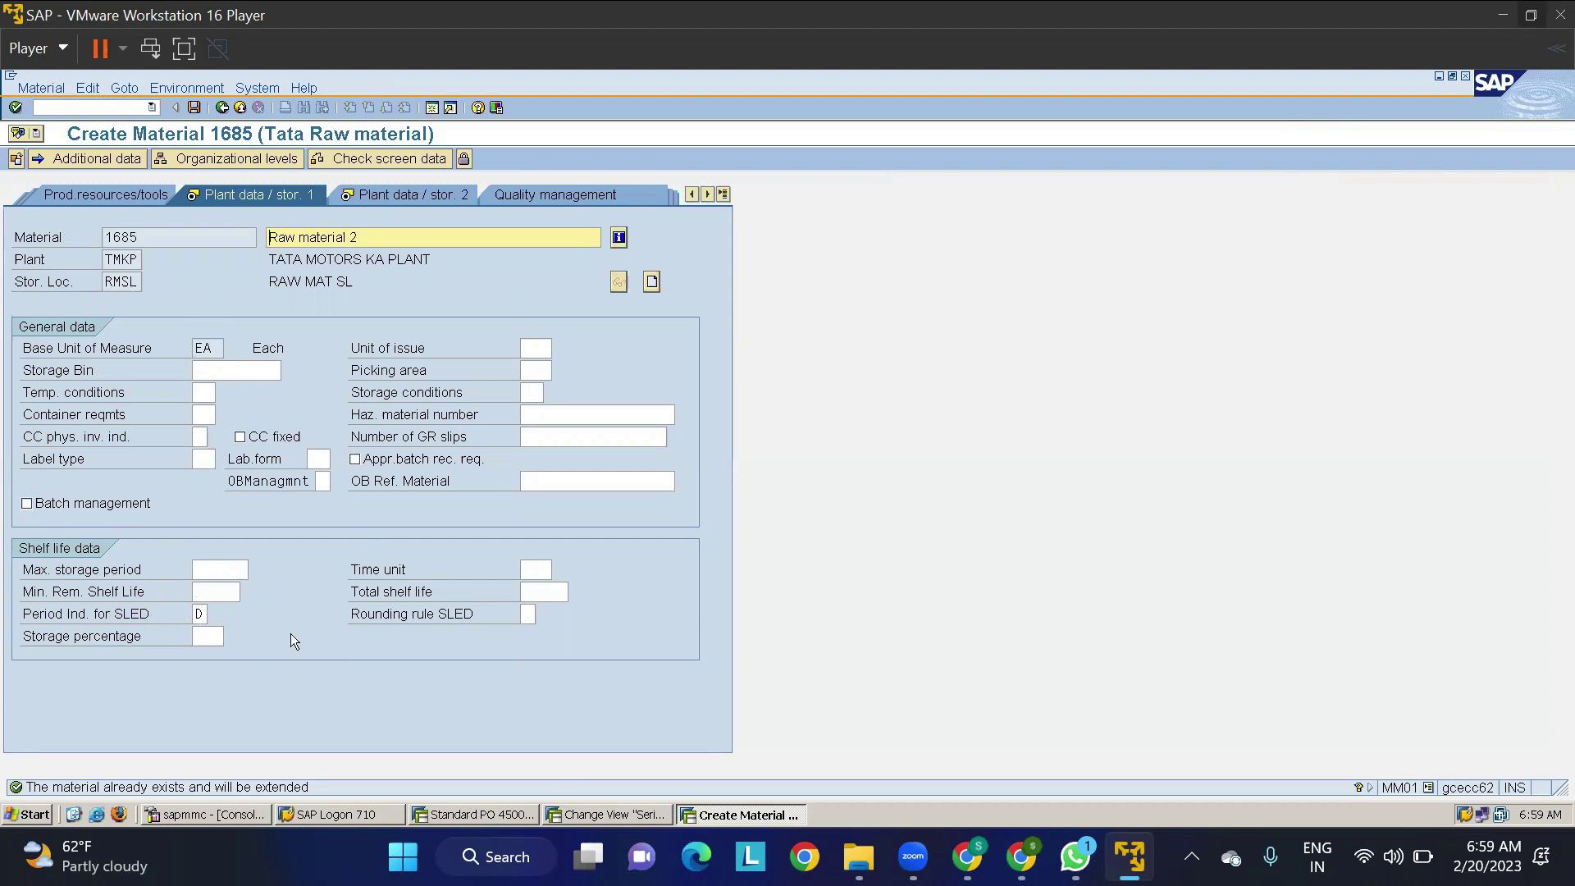
key(Return)
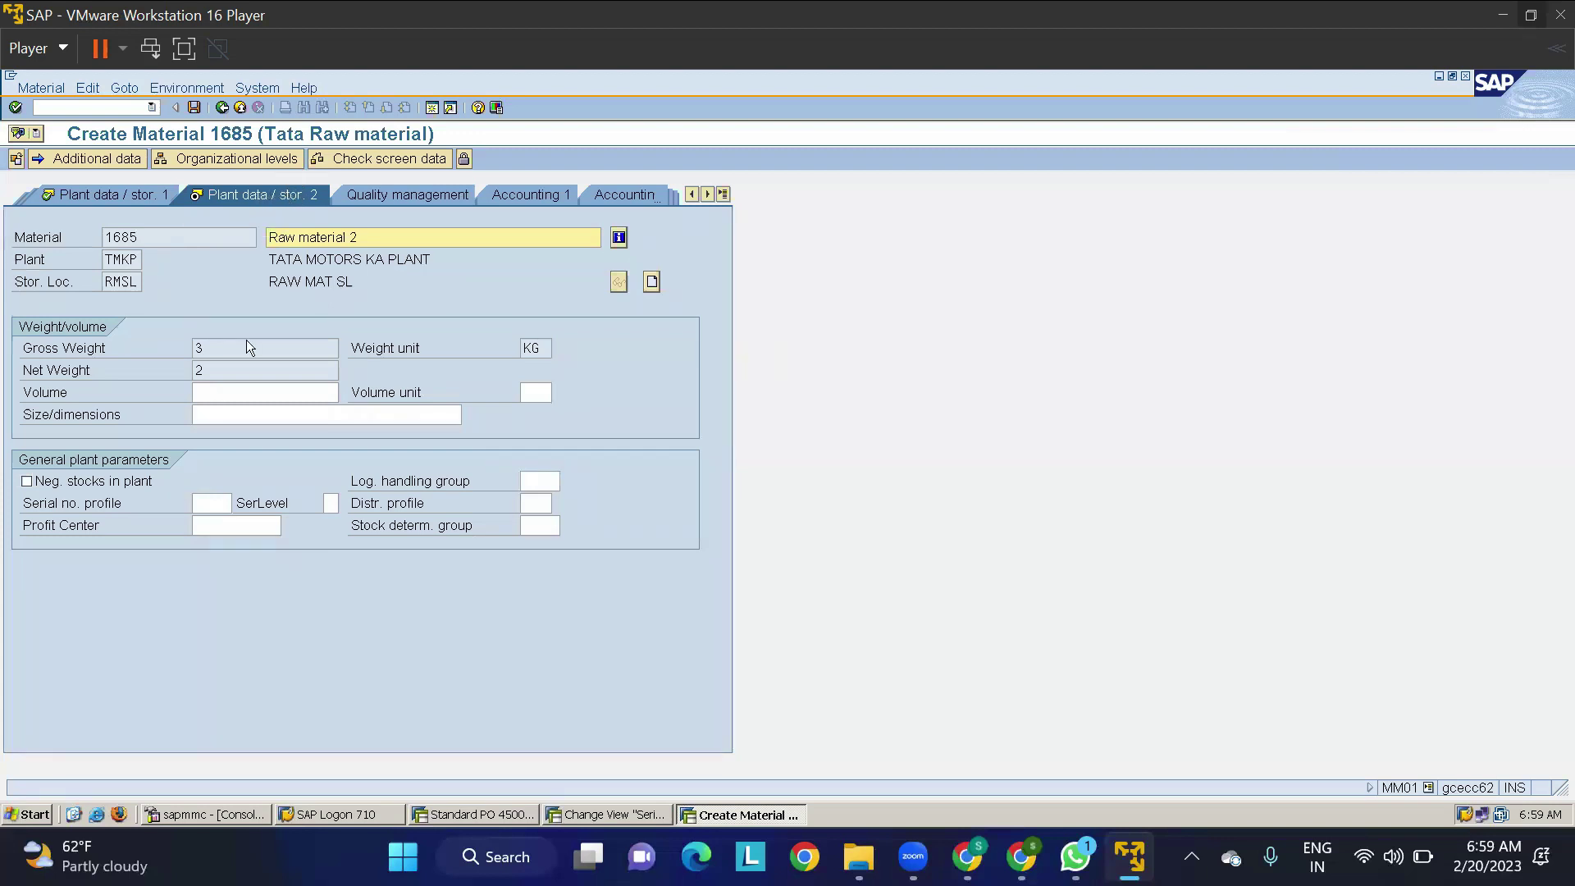
Step: Enter serial number profile 0001 for material 1685 and switch to the Serial number profile configuration
click(207, 504)
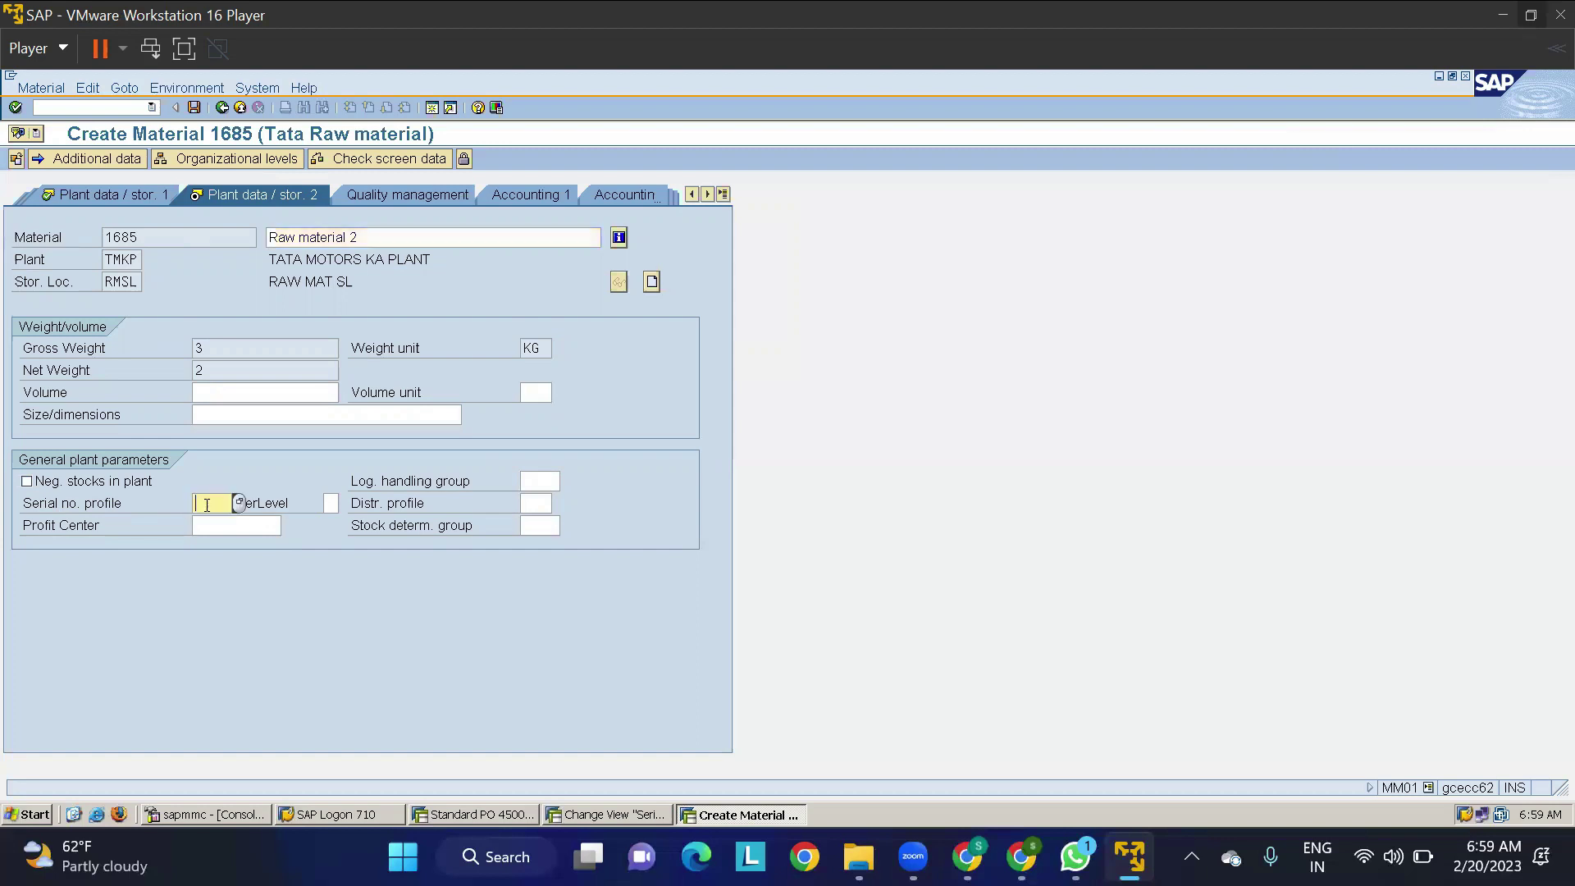
text(0001)
click(589, 815)
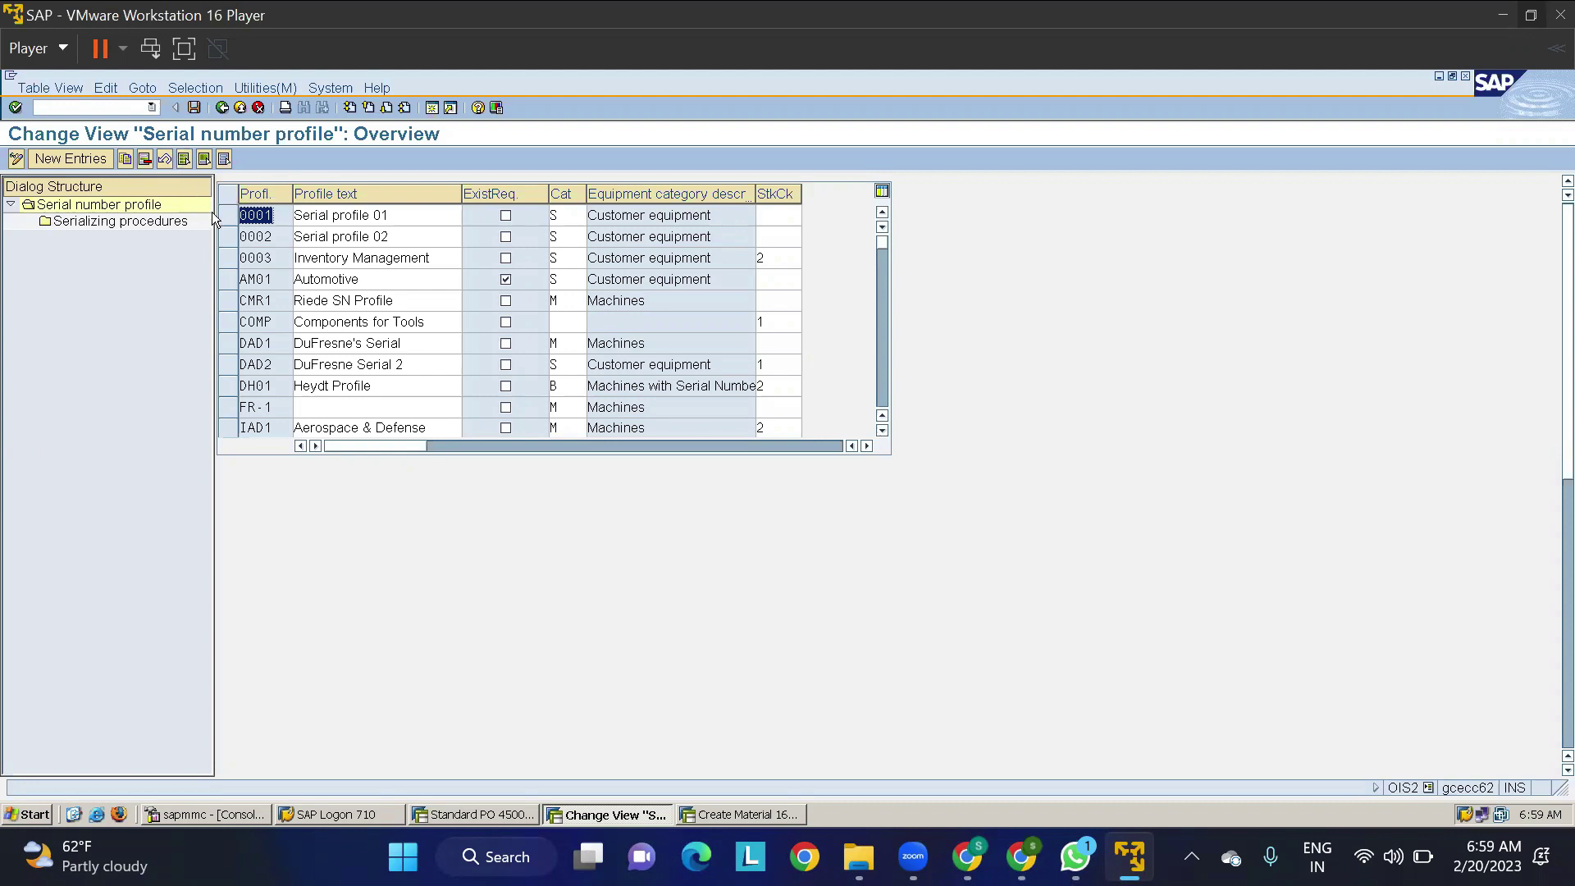
click(506, 215)
key(F1)
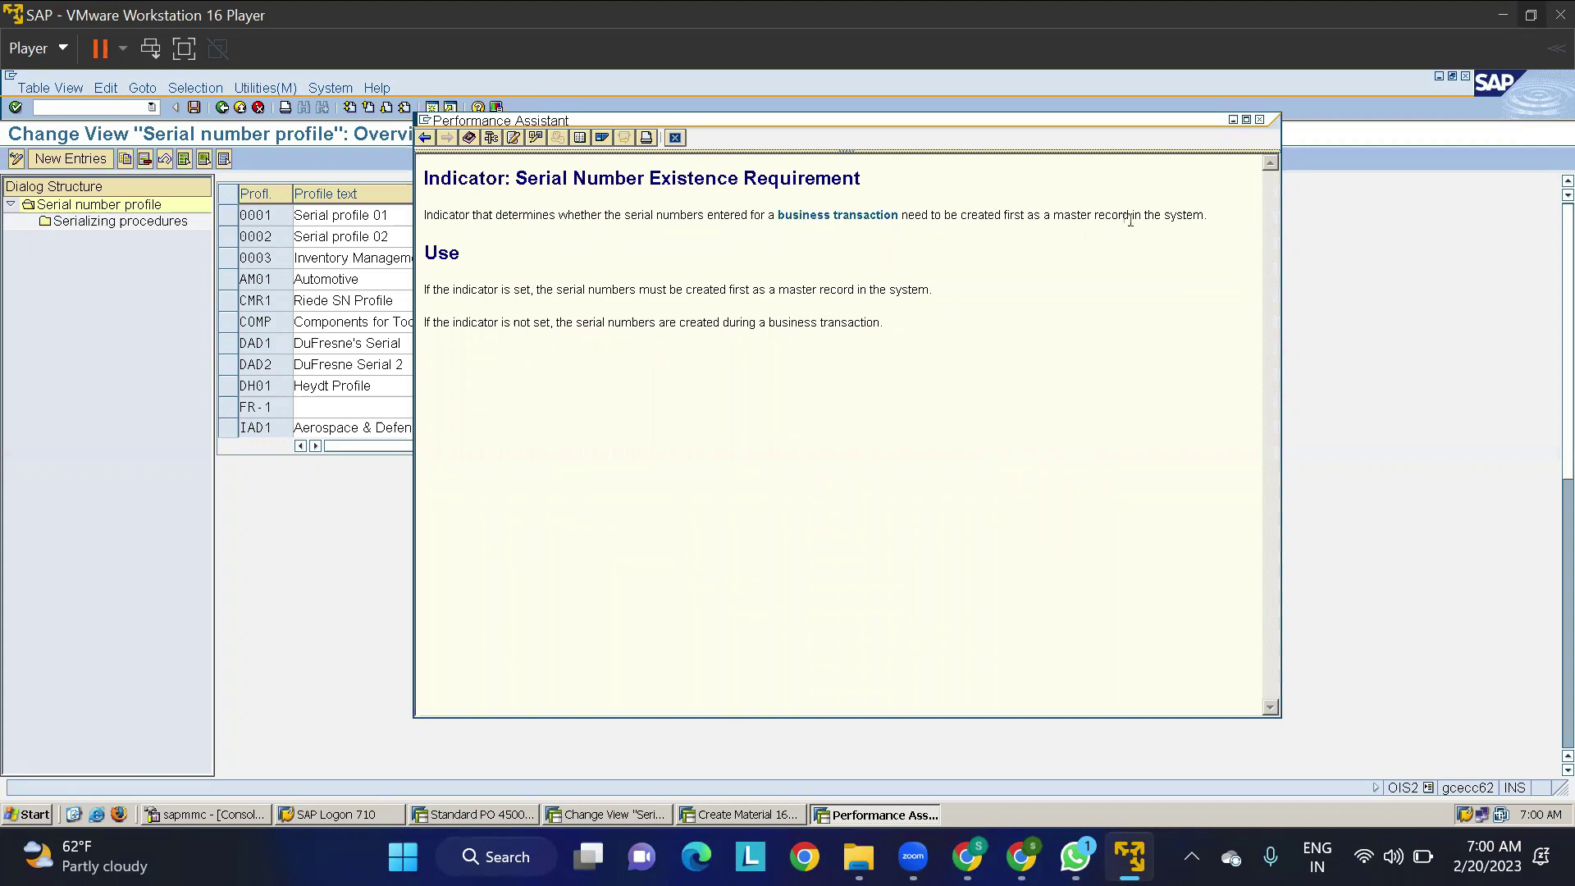
click(1259, 120)
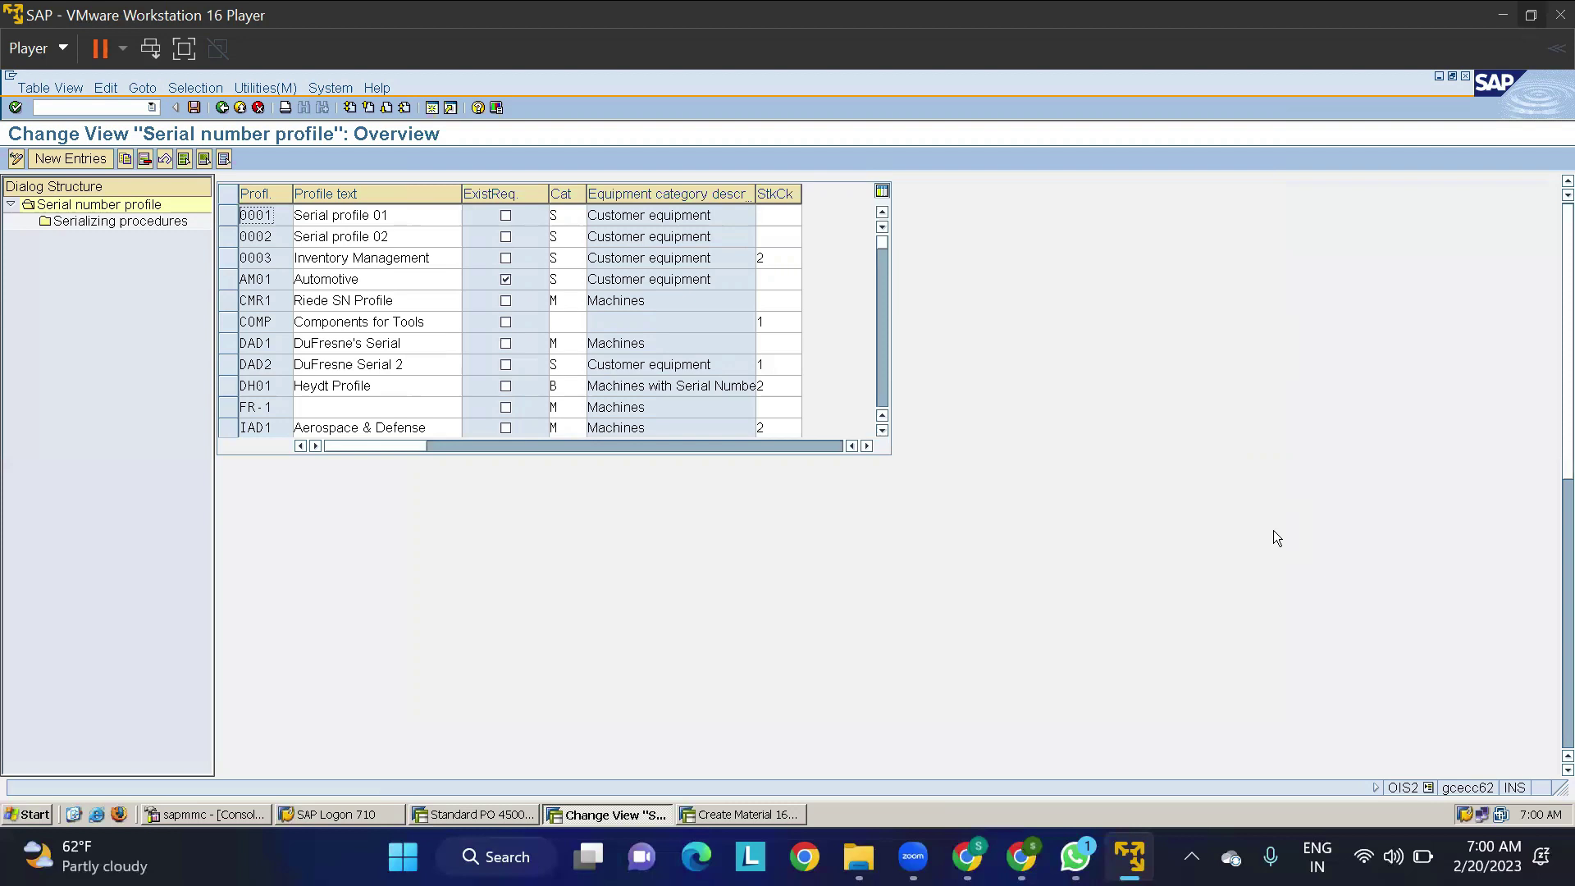
Step: Read the help on profile 0001's equipment category
click(570, 214)
key(F1)
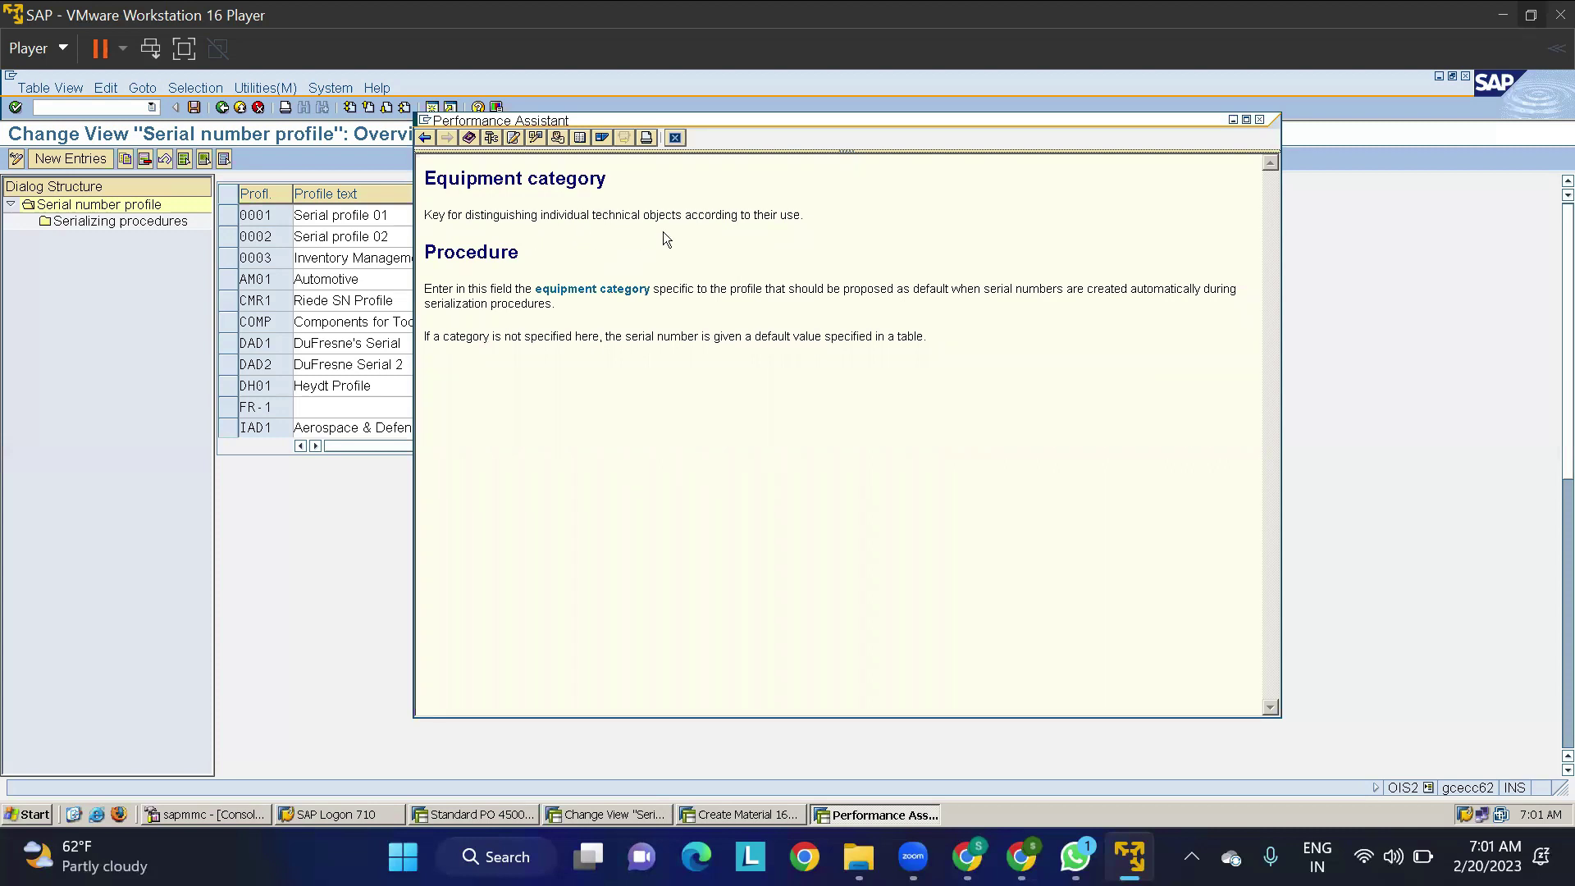
click(674, 138)
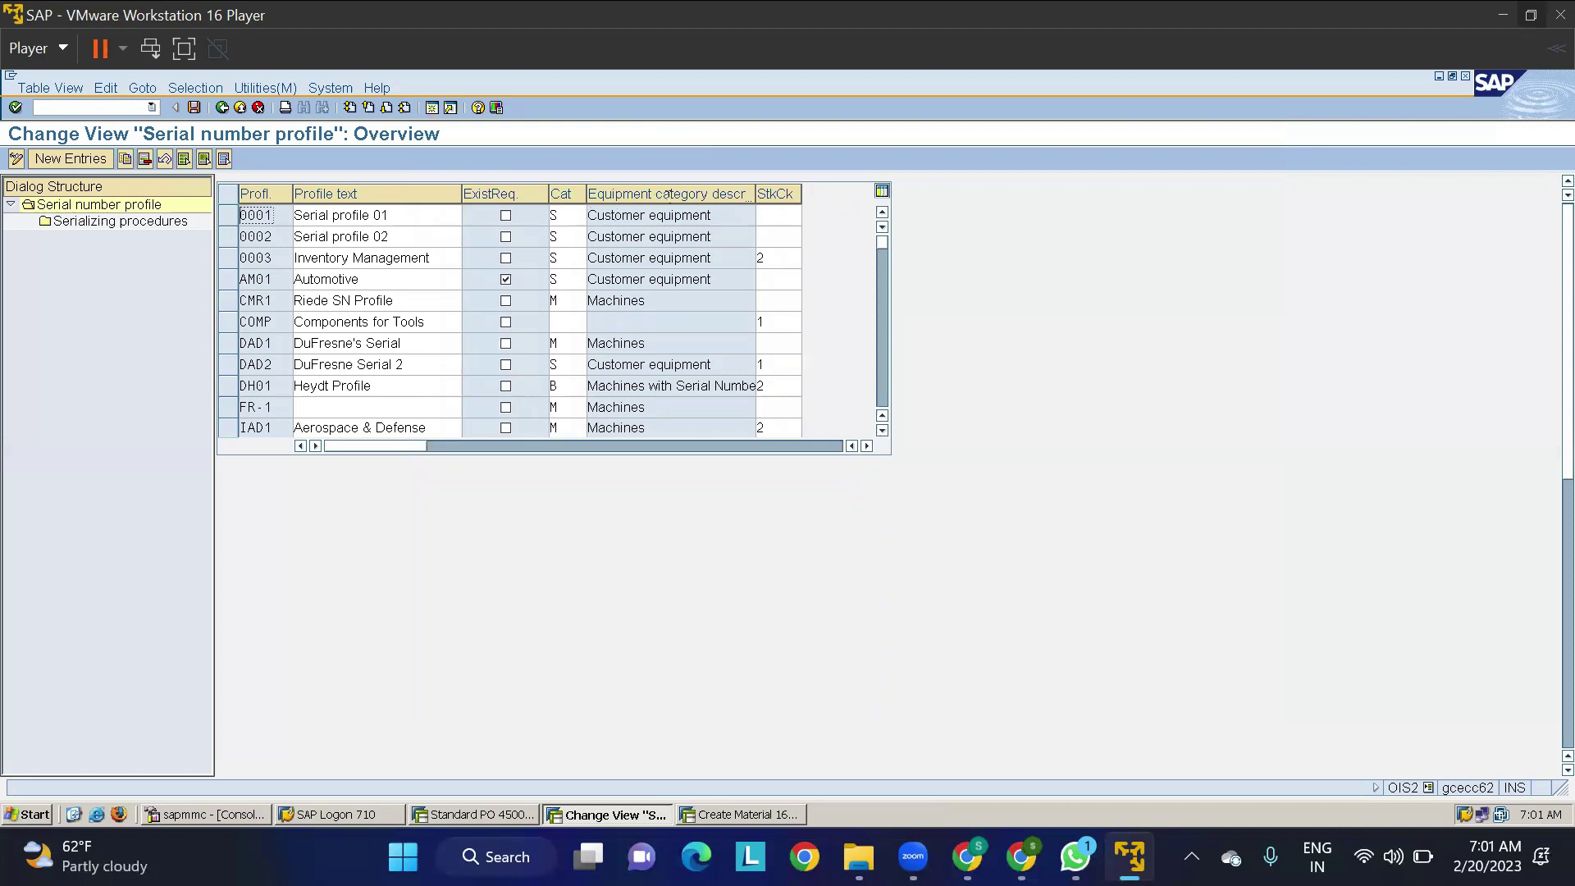
Step: Read the stock check help and list the stock check options for profile 0001
click(778, 214)
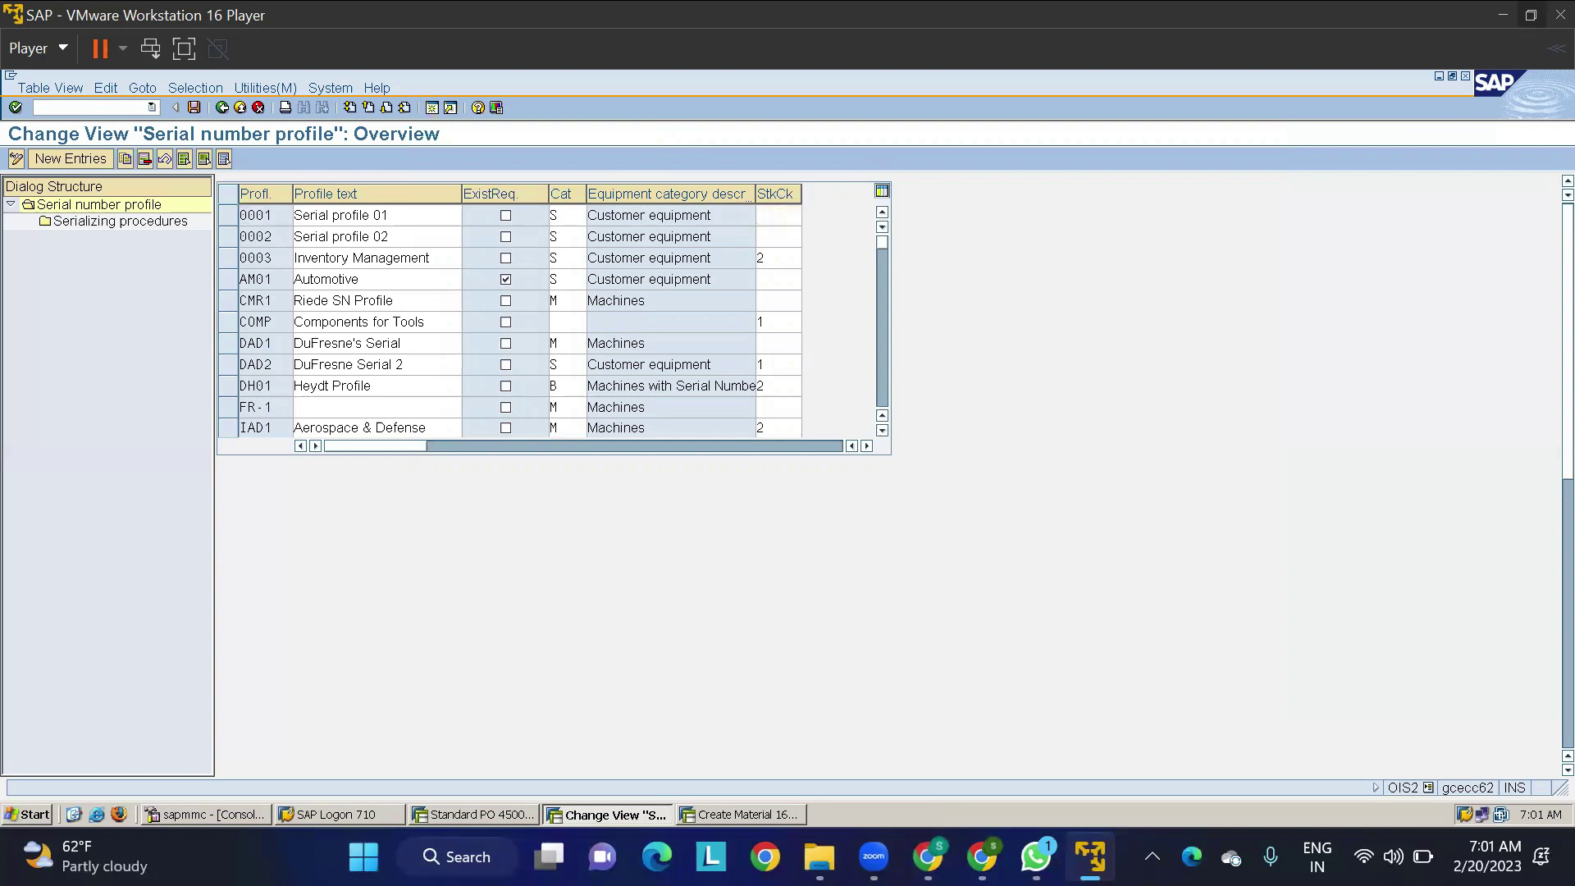
key(F1)
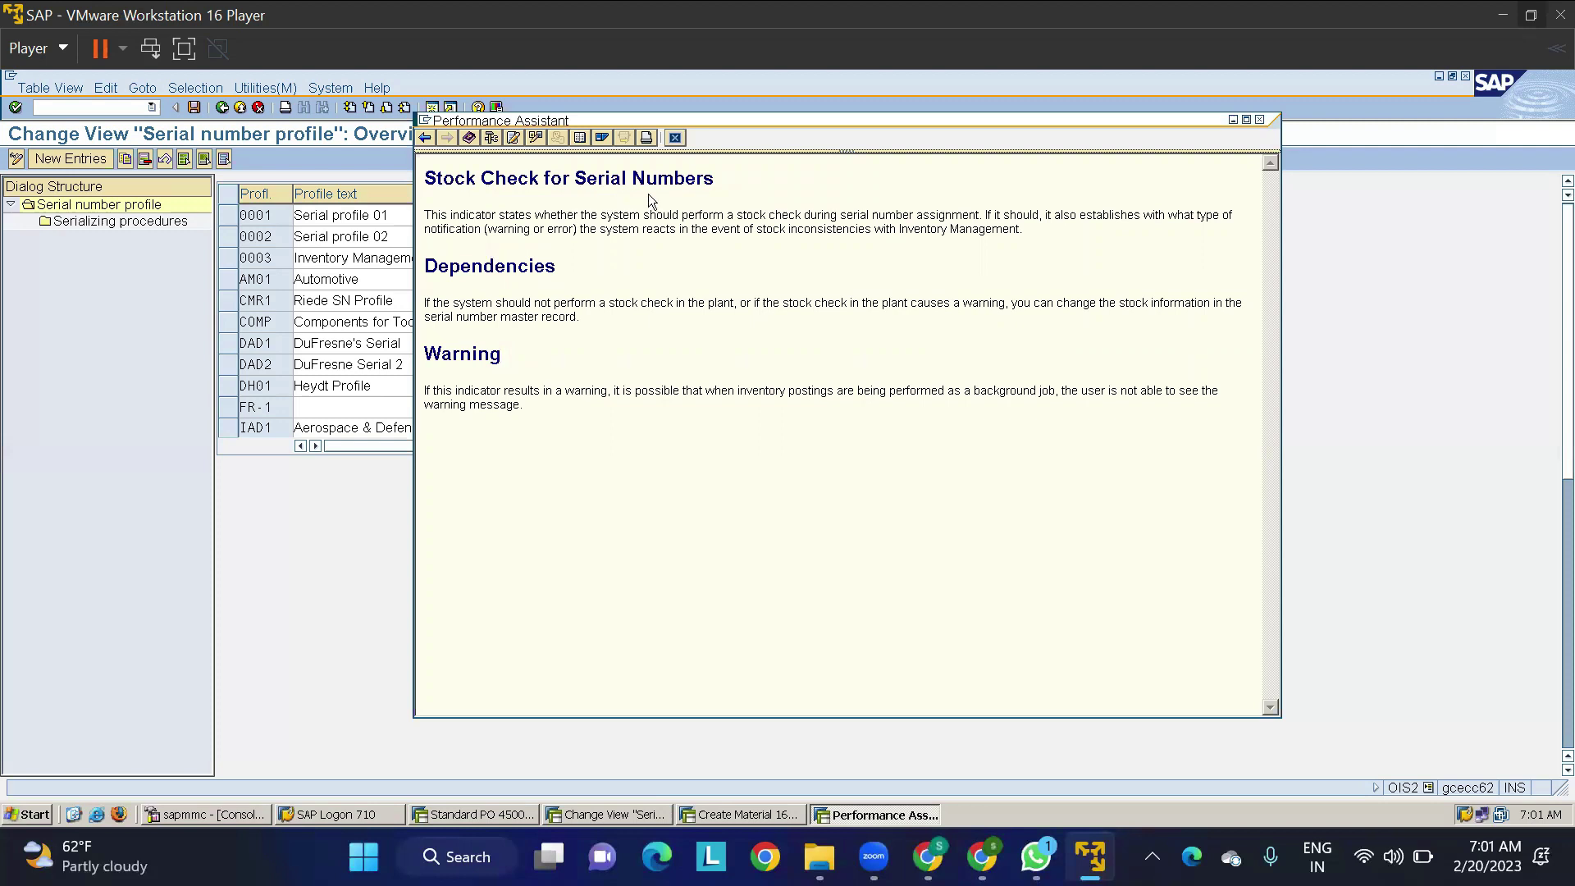
click(675, 137)
click(768, 214)
click(812, 219)
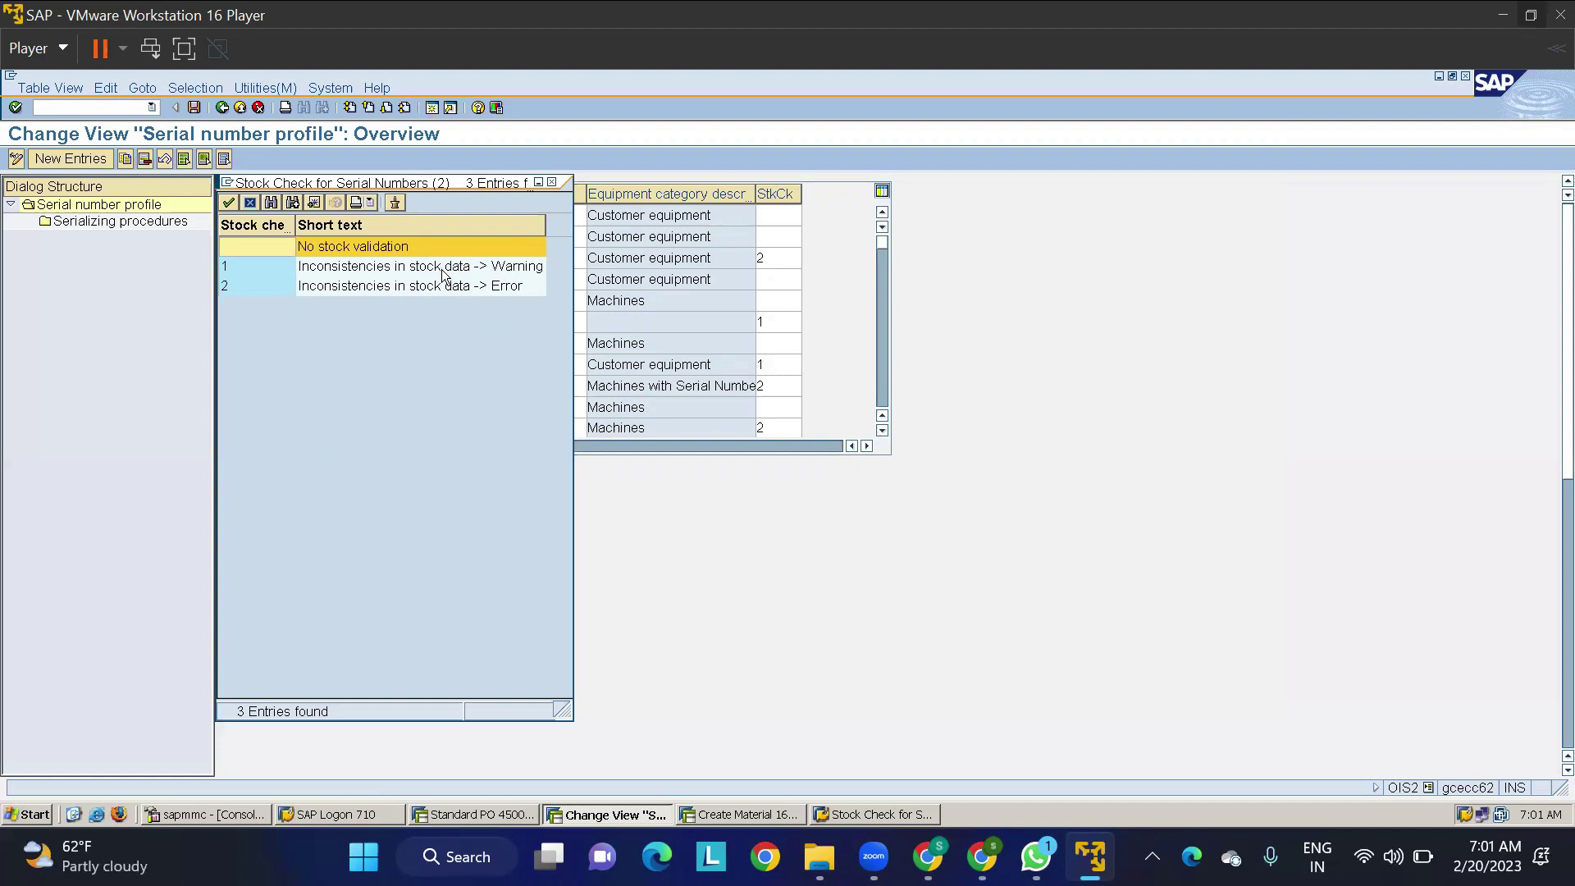
Step: Review the Warning and Error stock check options, then close the list without choosing one
click(383, 269)
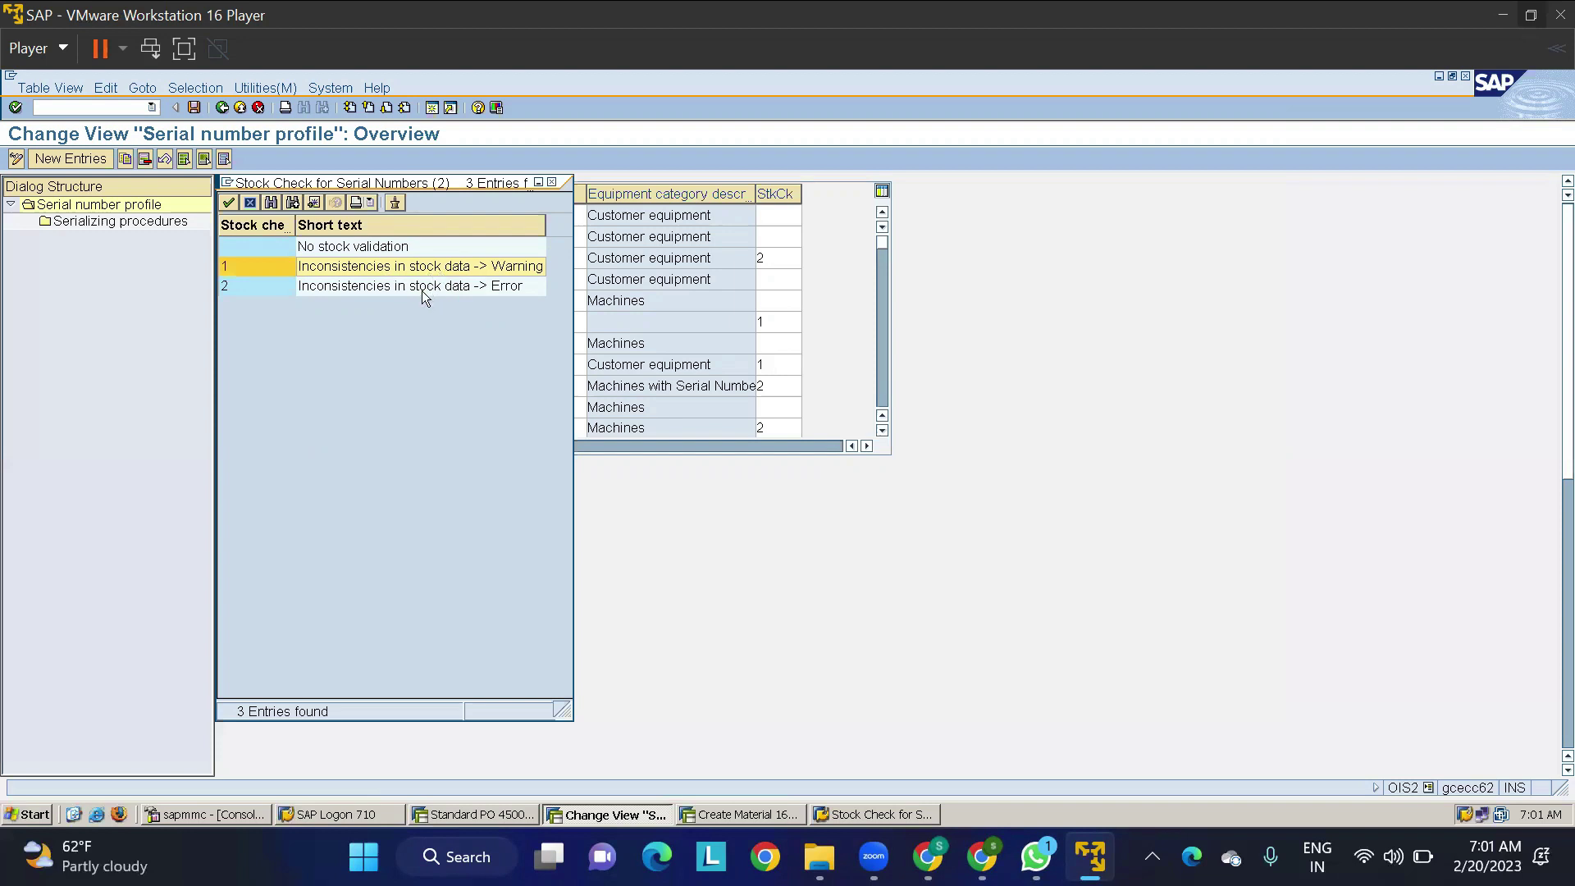
click(402, 285)
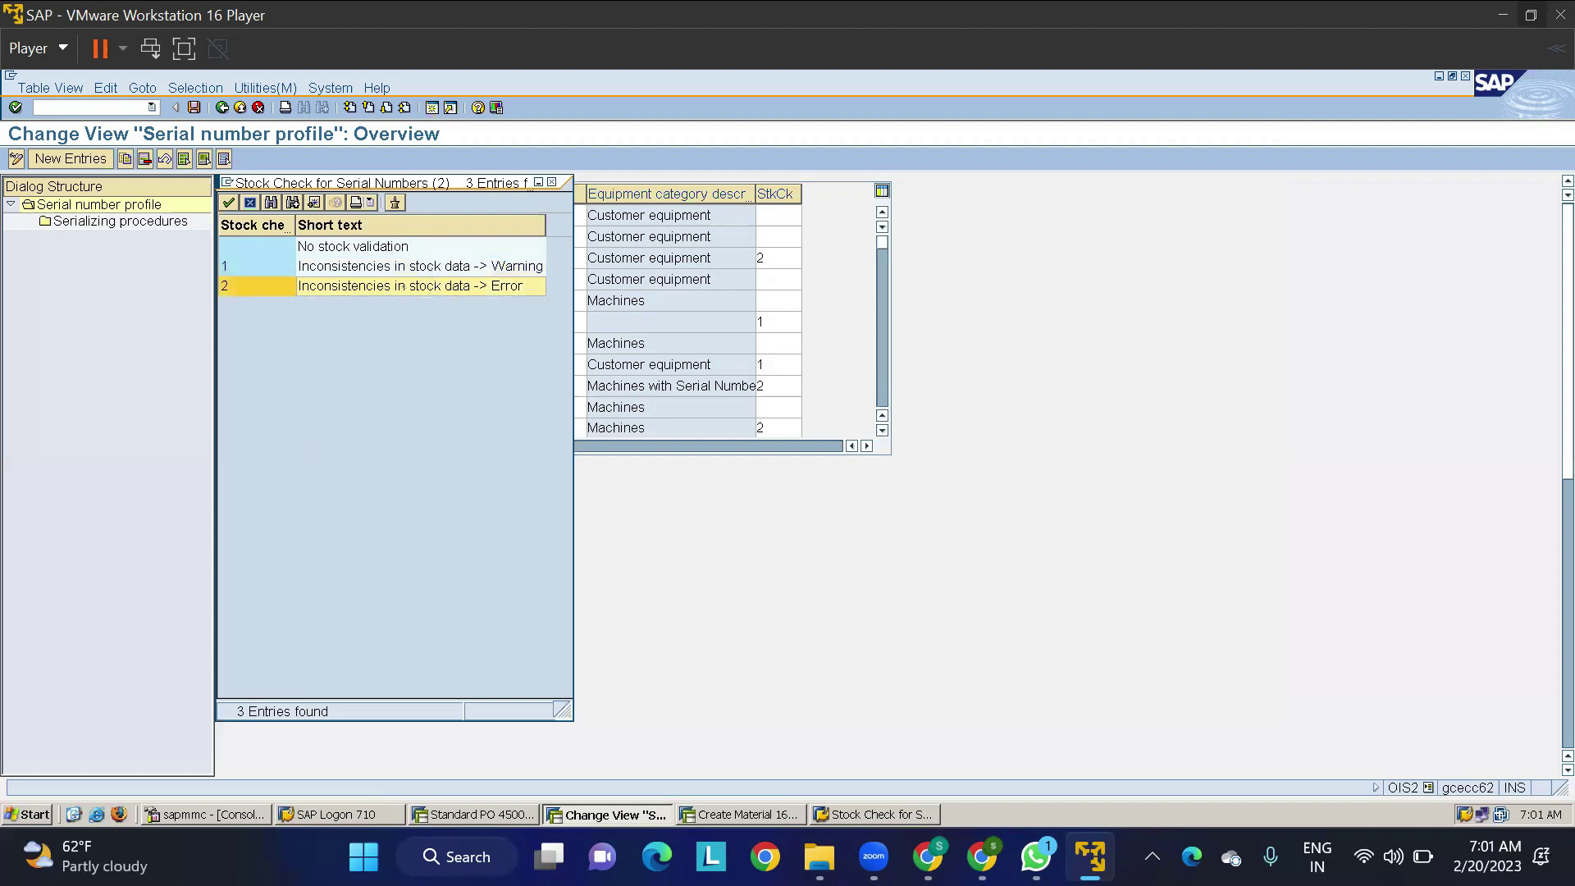
click(549, 182)
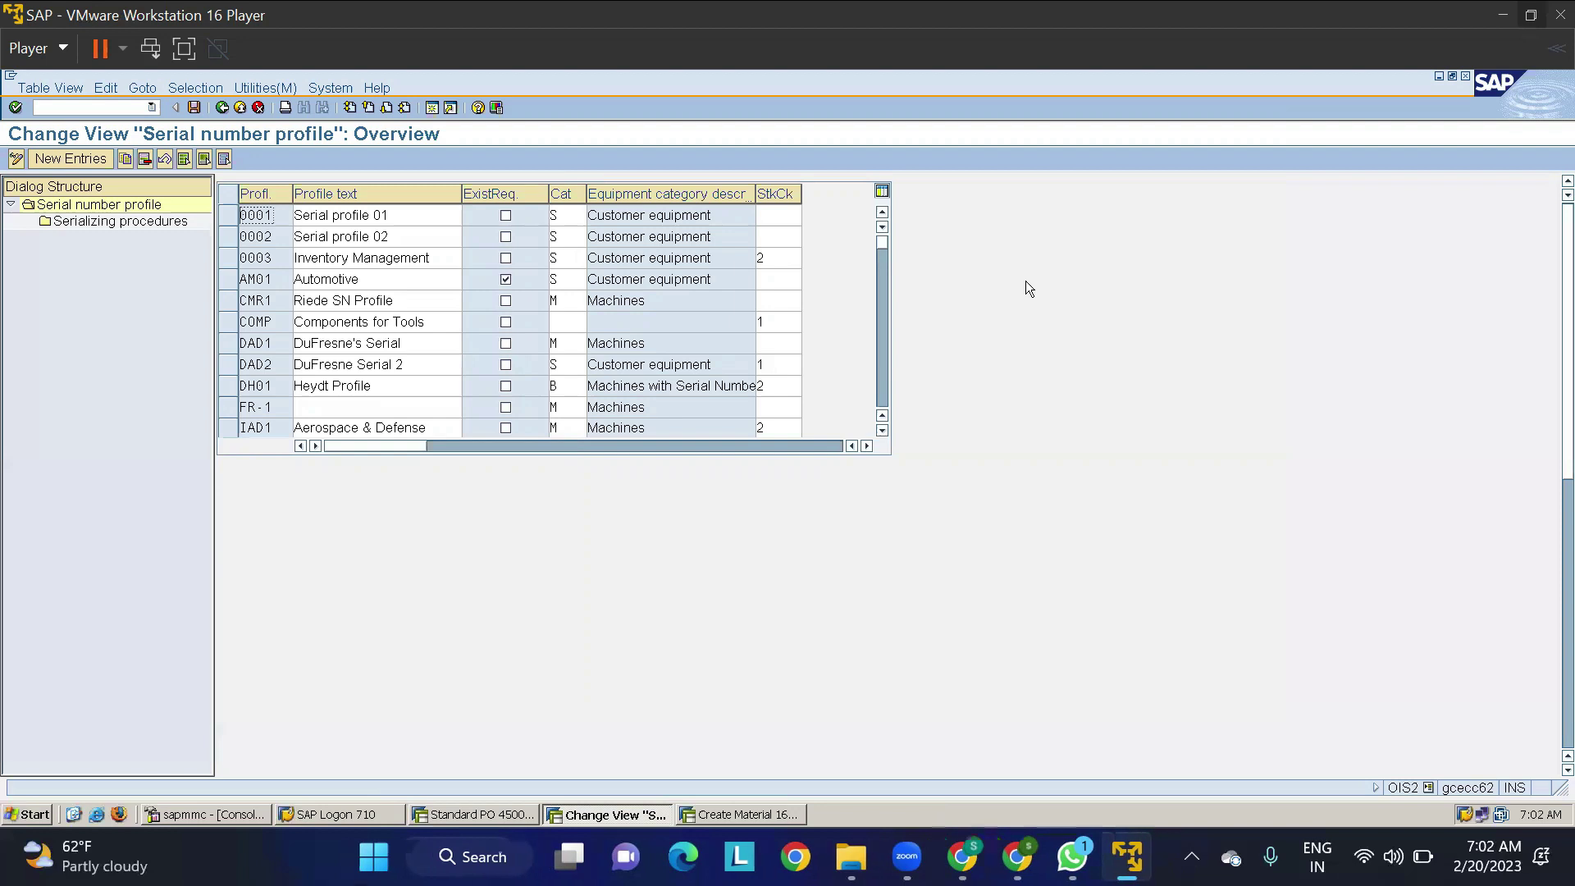
Step: Confirm serial number profile 0001 on material 1685 and save the material
click(715, 814)
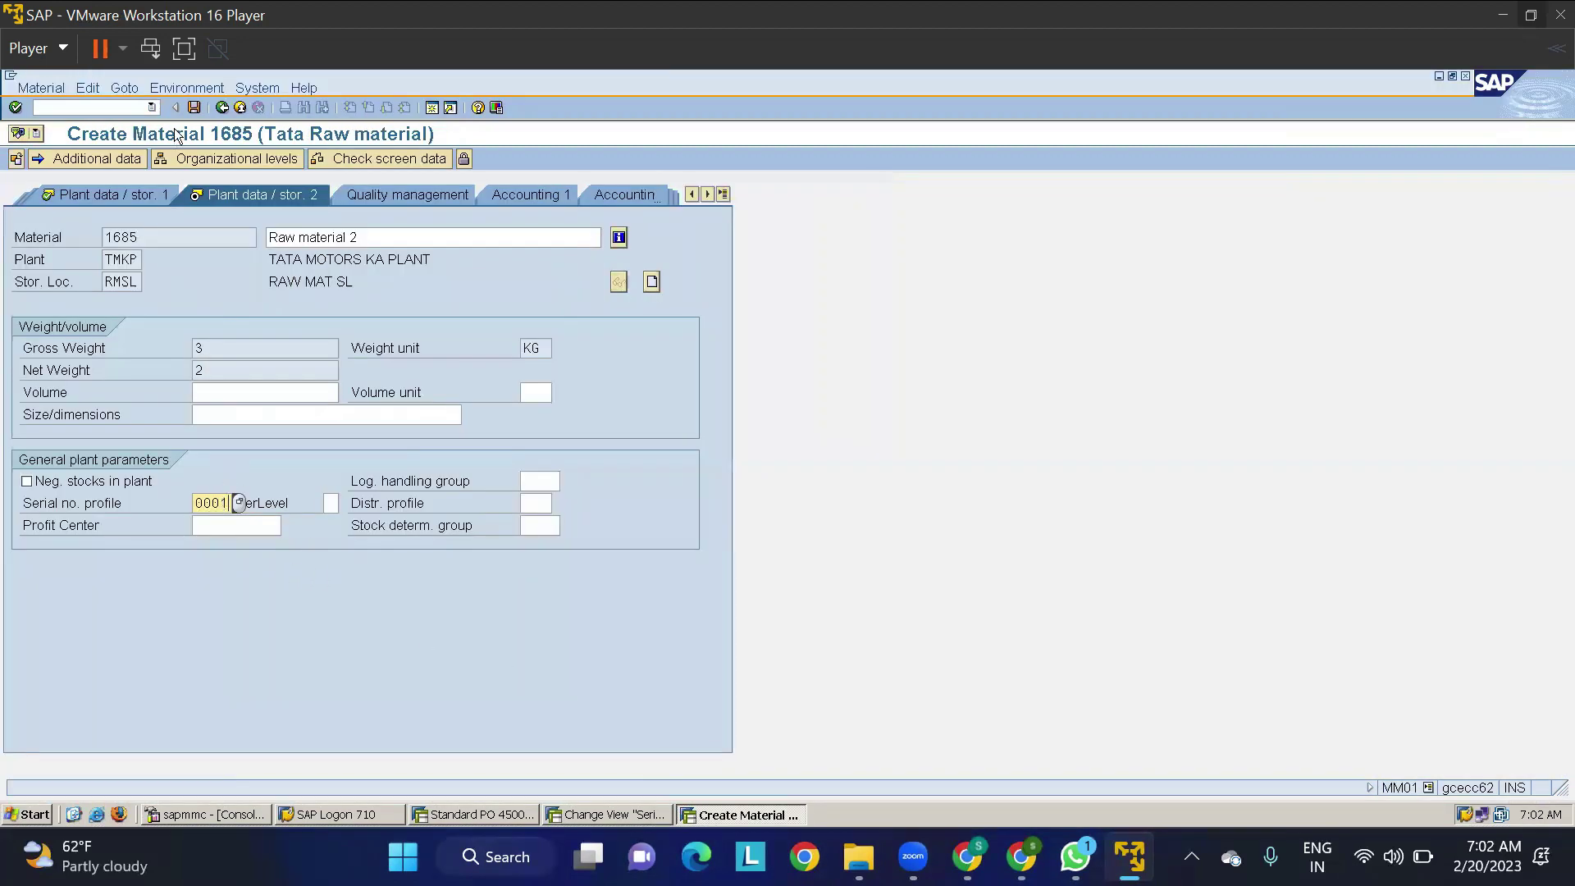
key(Return)
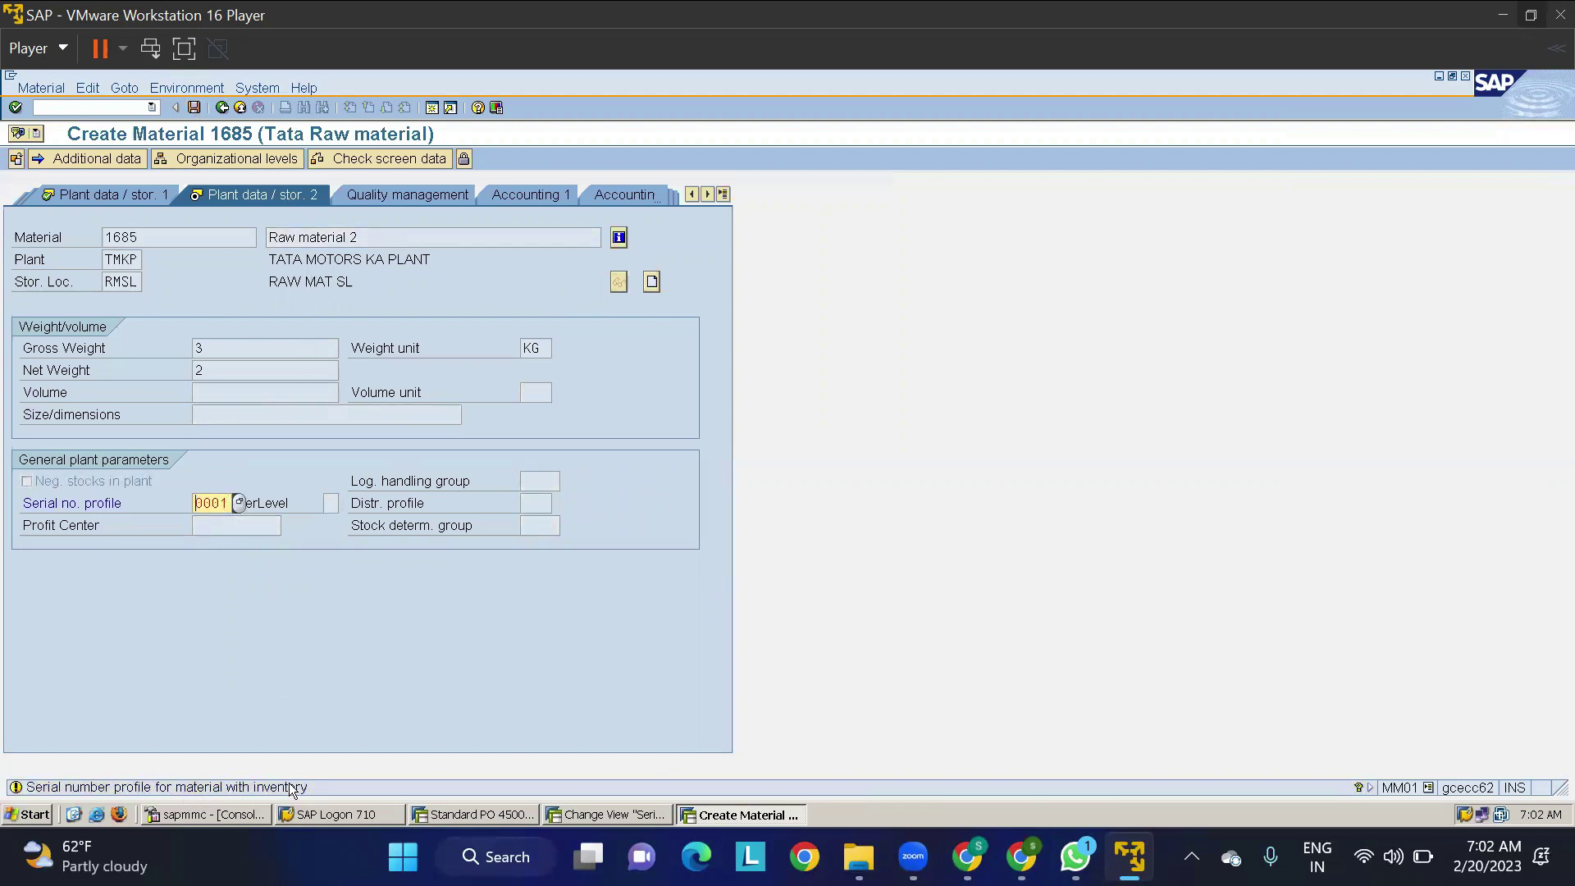
key(Return)
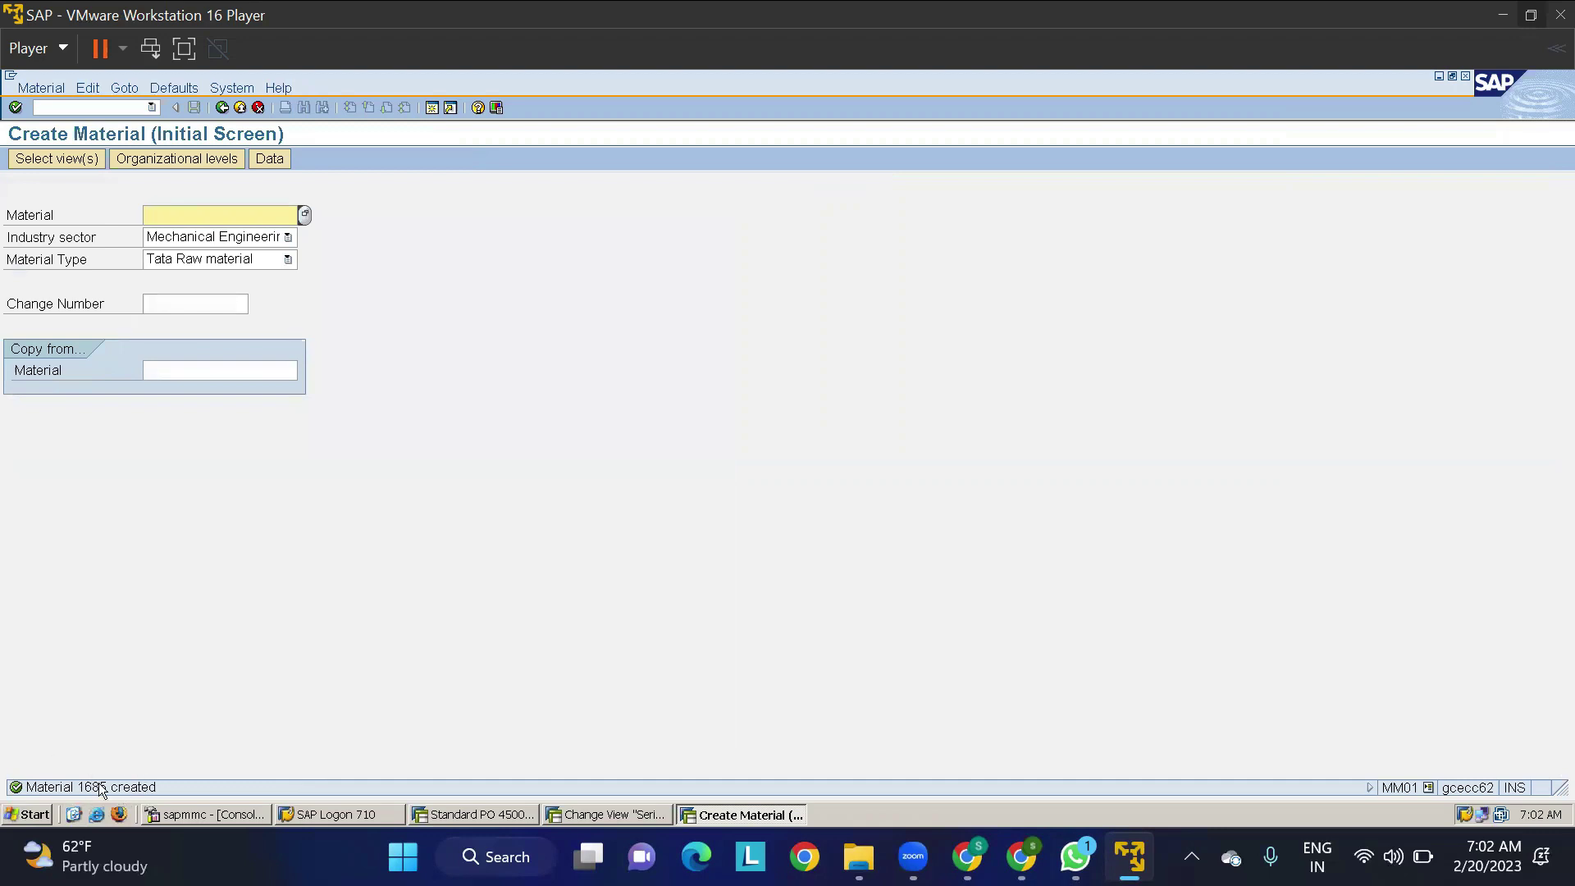
Step: Start a new purchase order for vendor 21
click(476, 814)
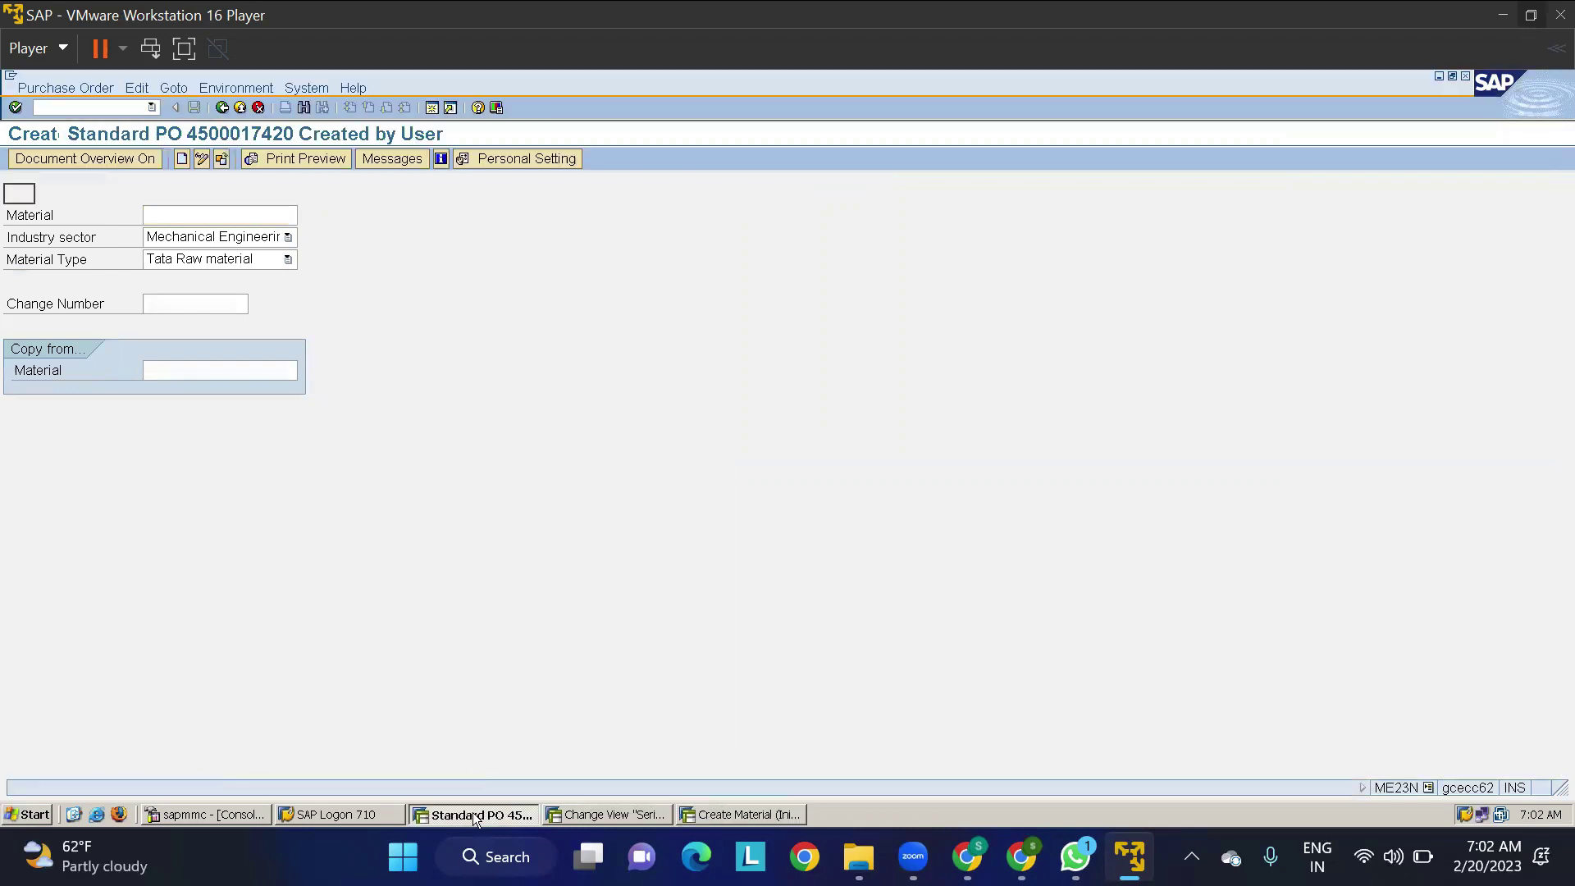
click(184, 157)
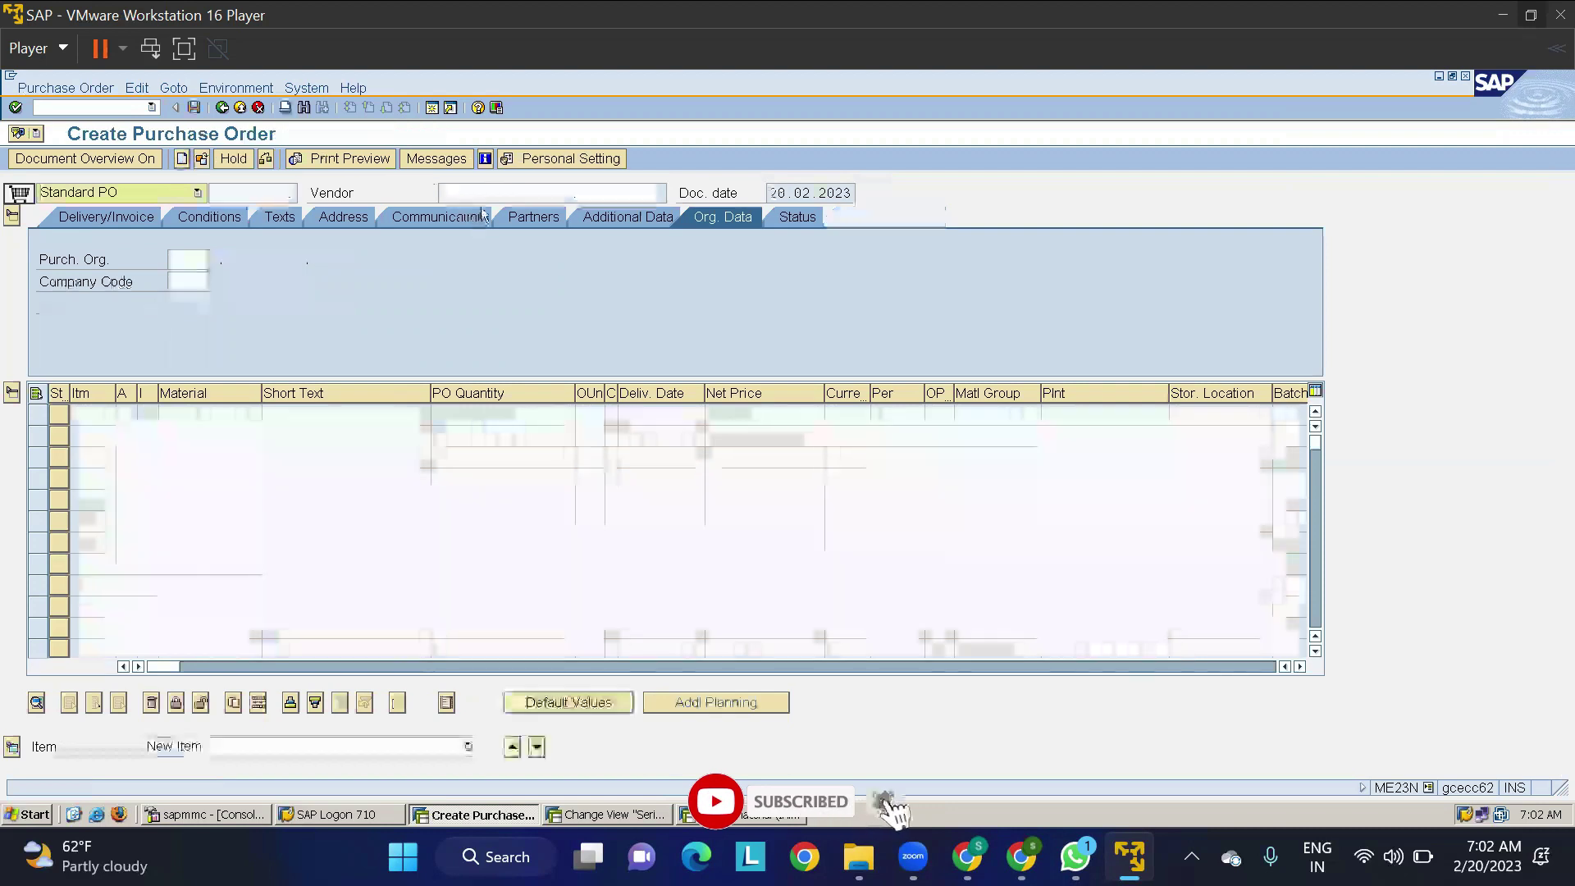
click(480, 192)
text(21)
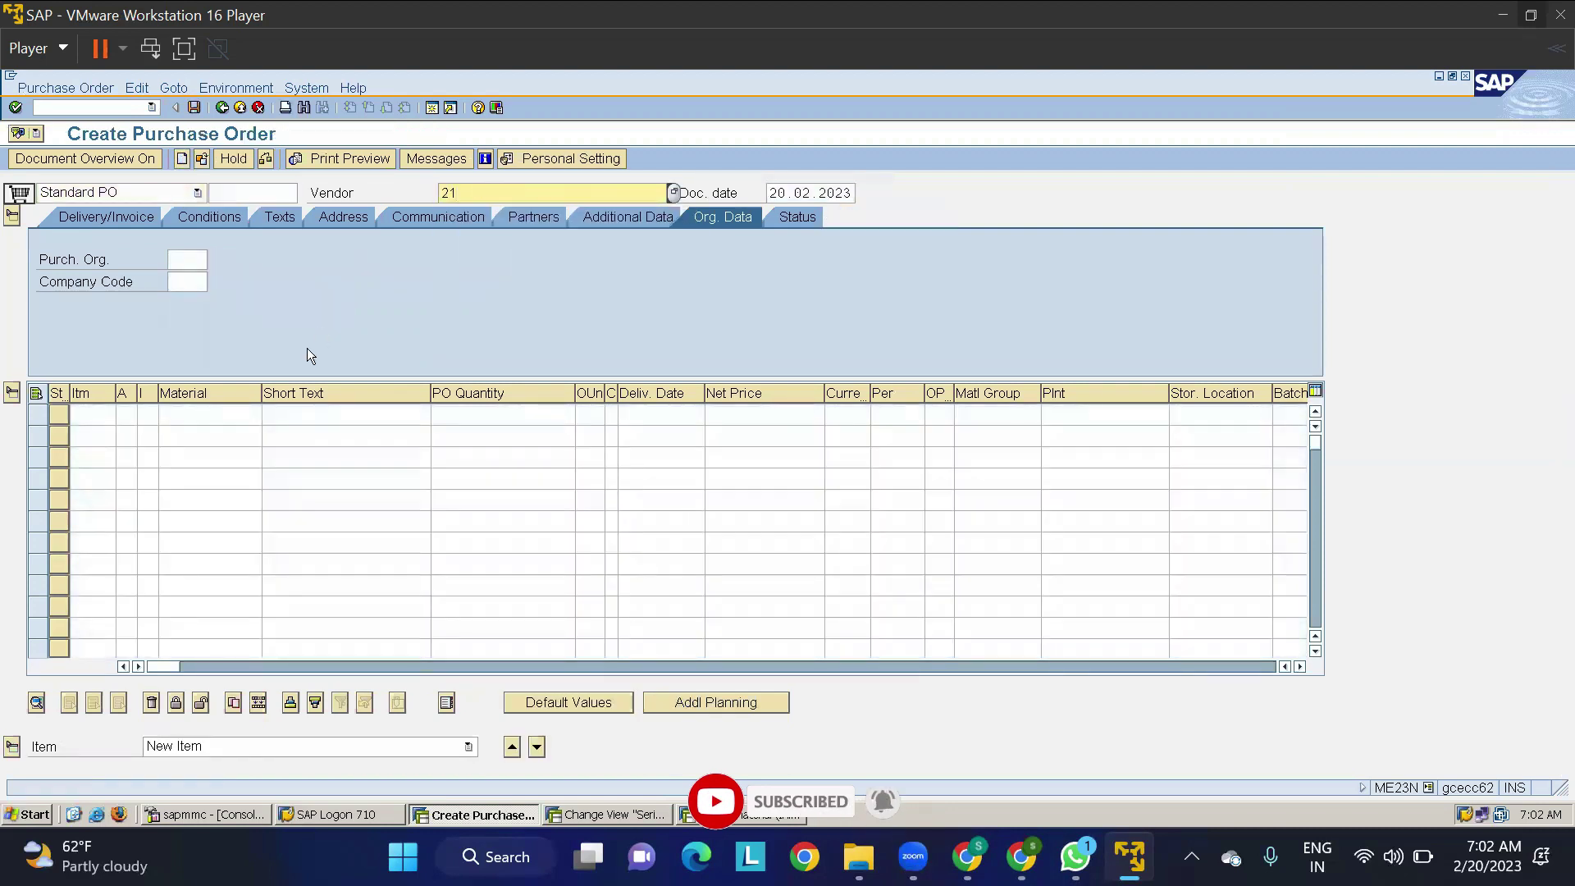
click(190, 259)
key(Return)
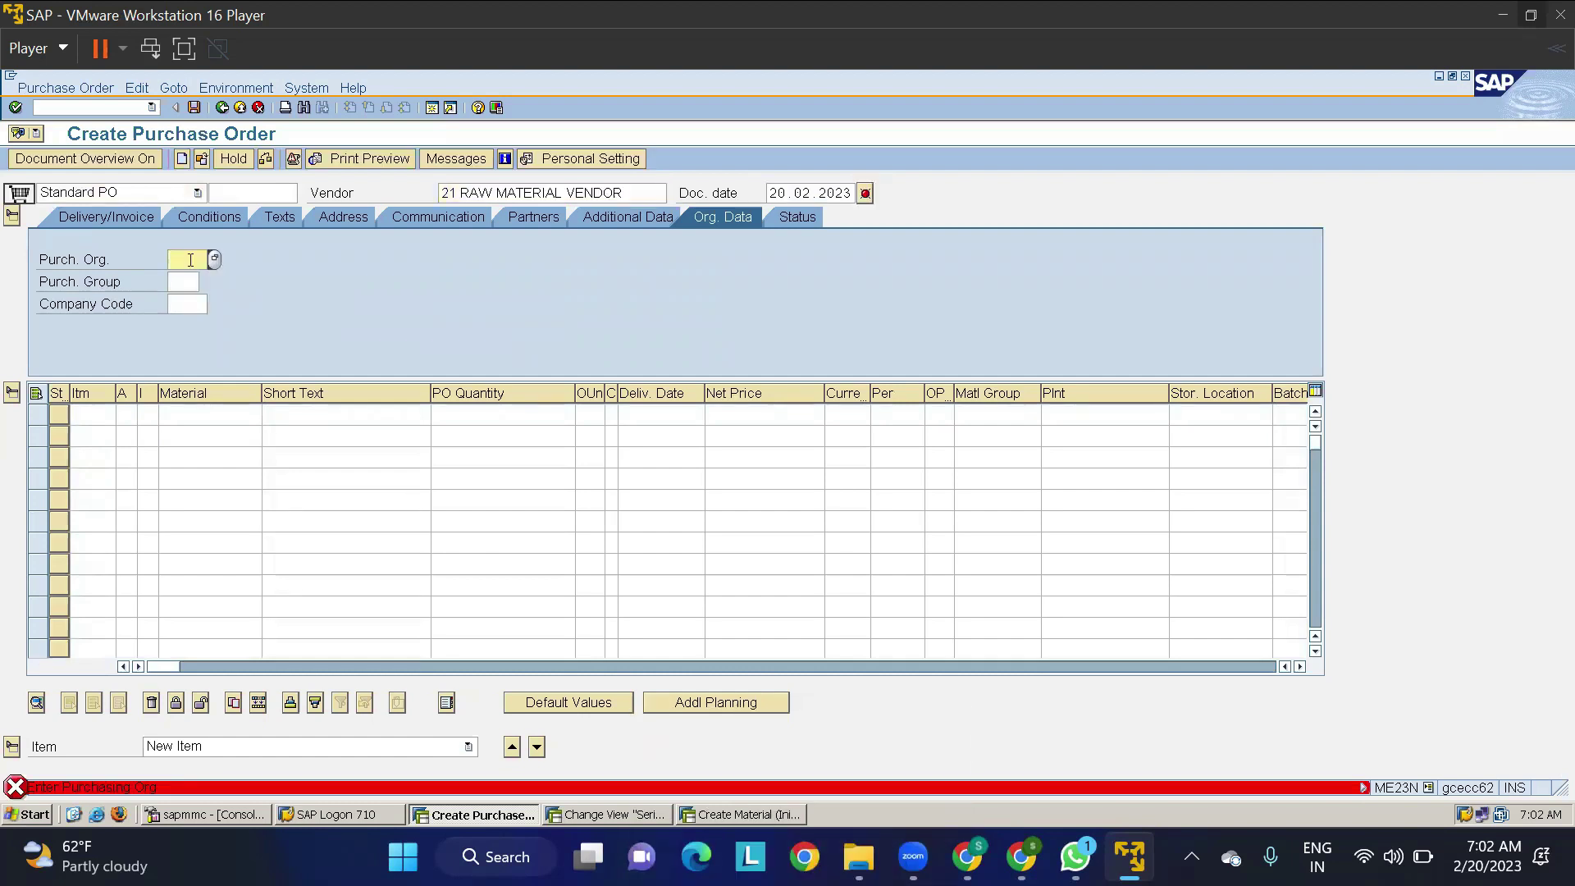
Step: Add item material 1685, quantity 5, plant TMKP, storage location RMSL
click(195, 415)
text(1685)
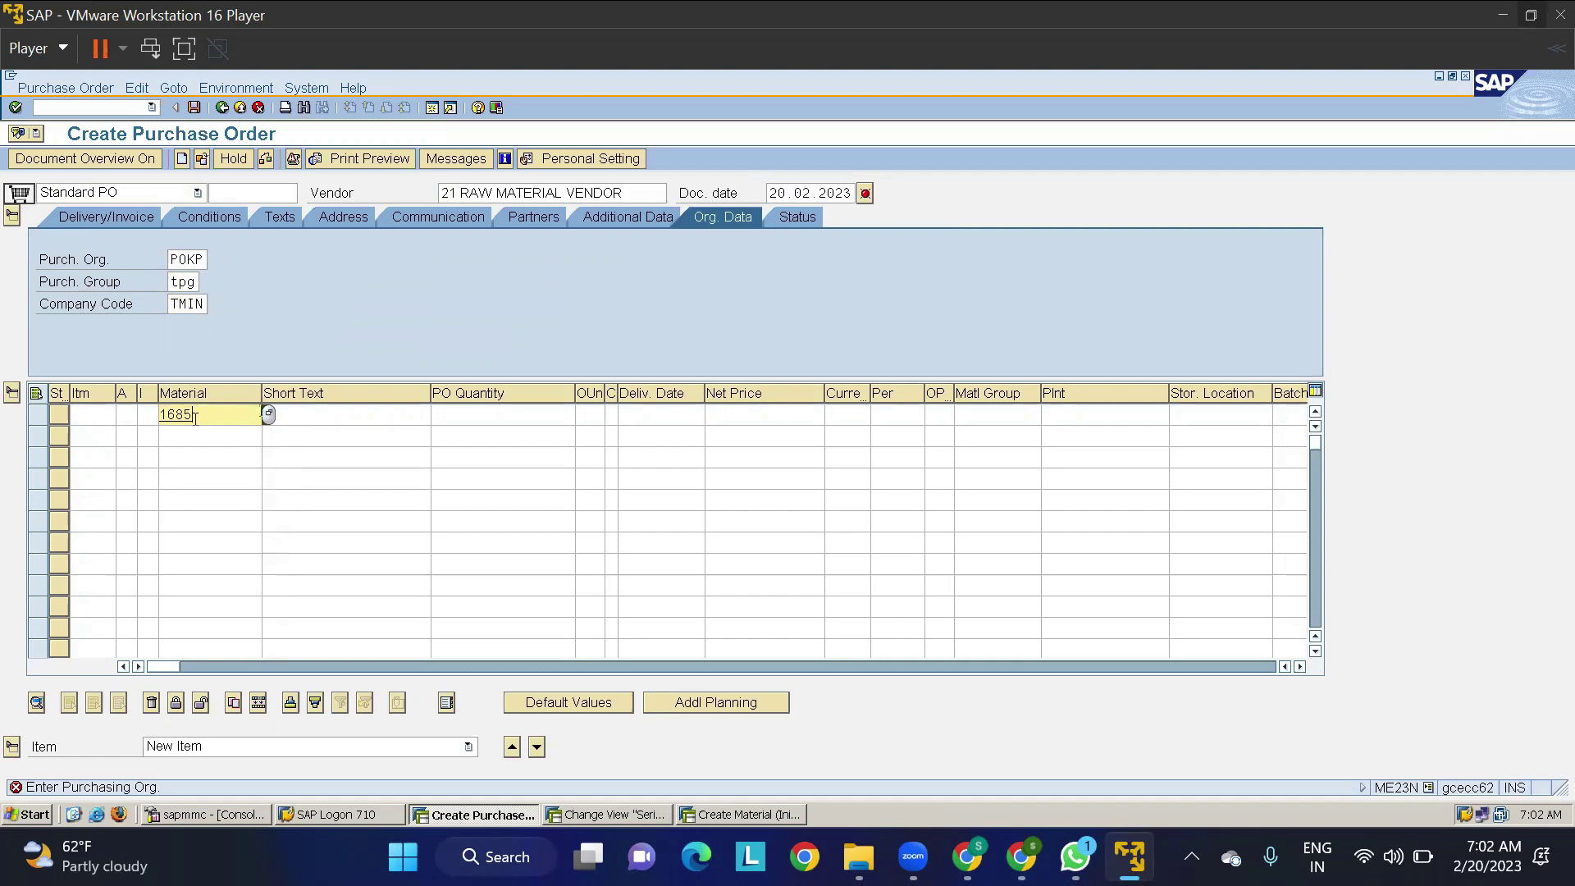
click(458, 417)
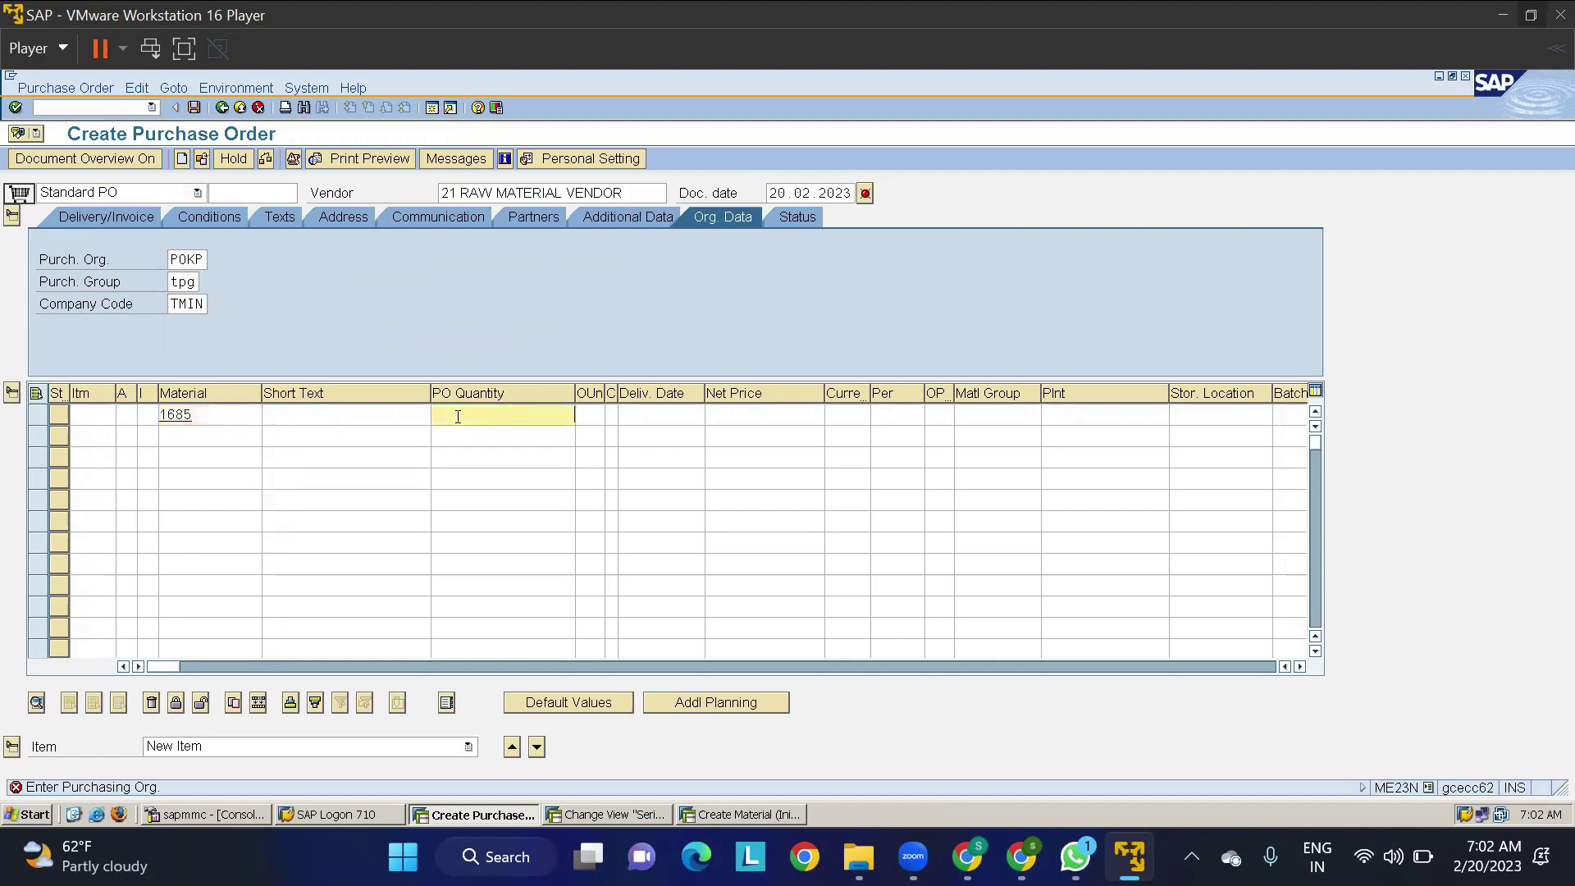
text(5)
key(Tab)
key(Tab)
key(Tab)
key(Tab)
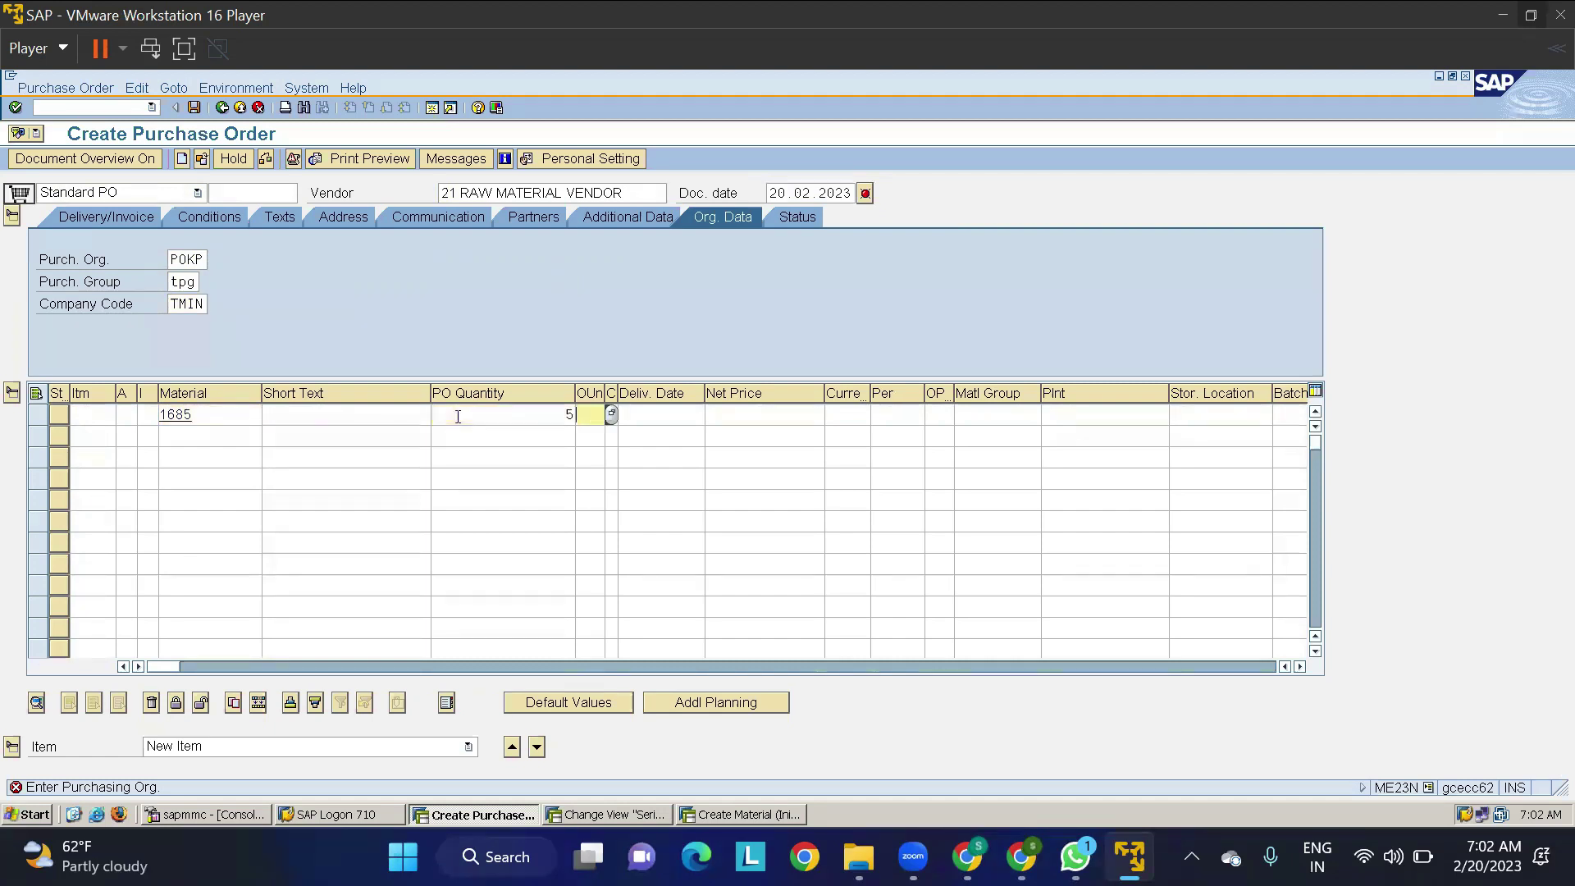
key(Tab)
key(Tab)
key(Tab)
key(Tab)
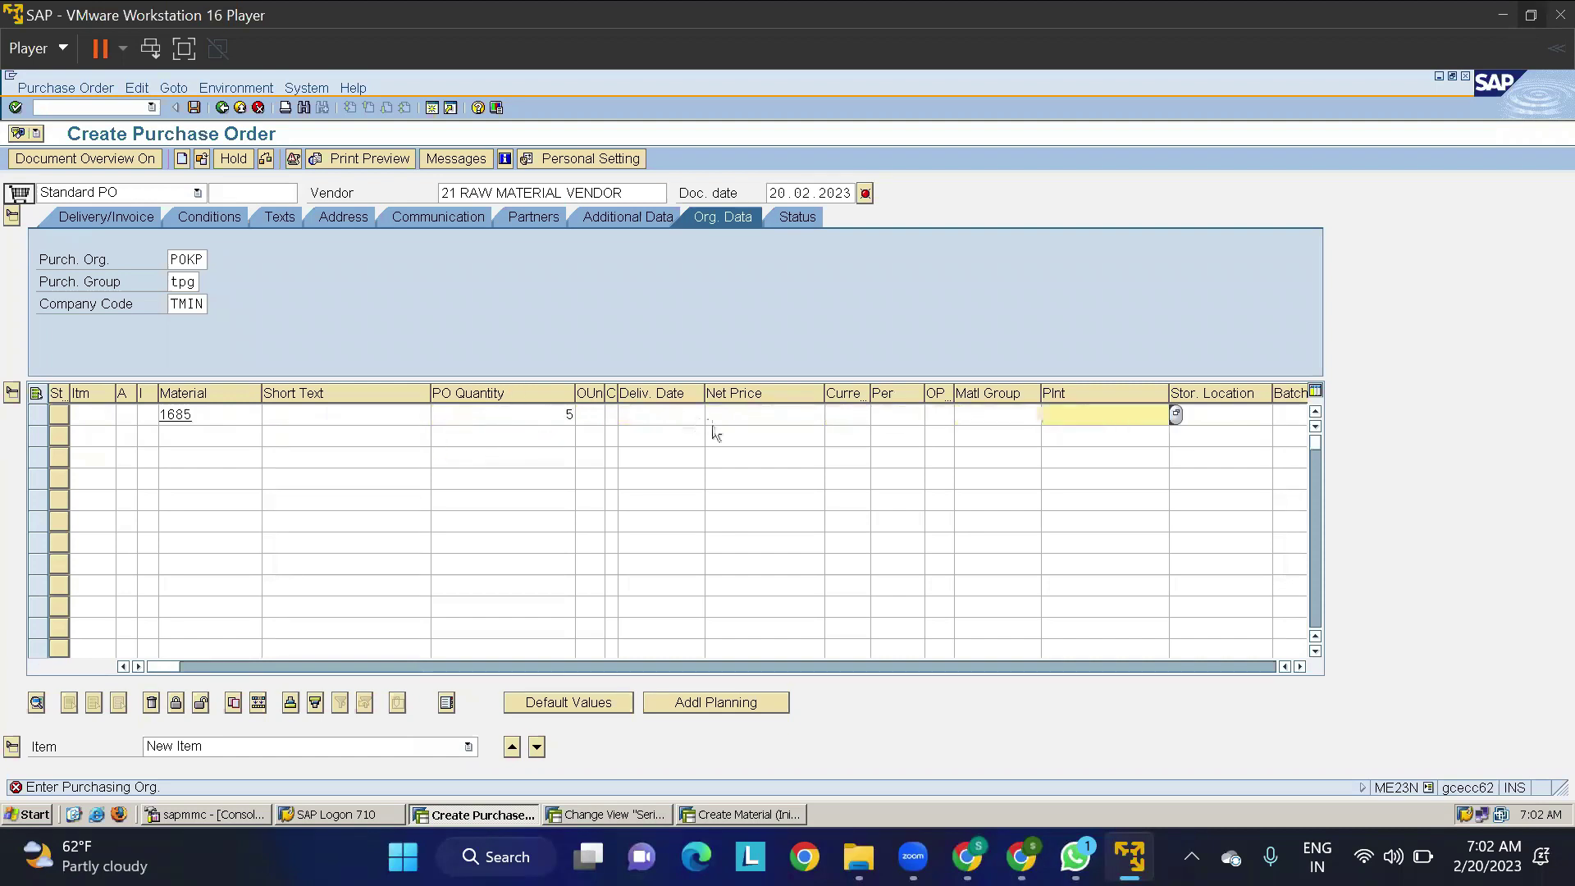
text(TMKP)
key(Tab)
text(RMSL)
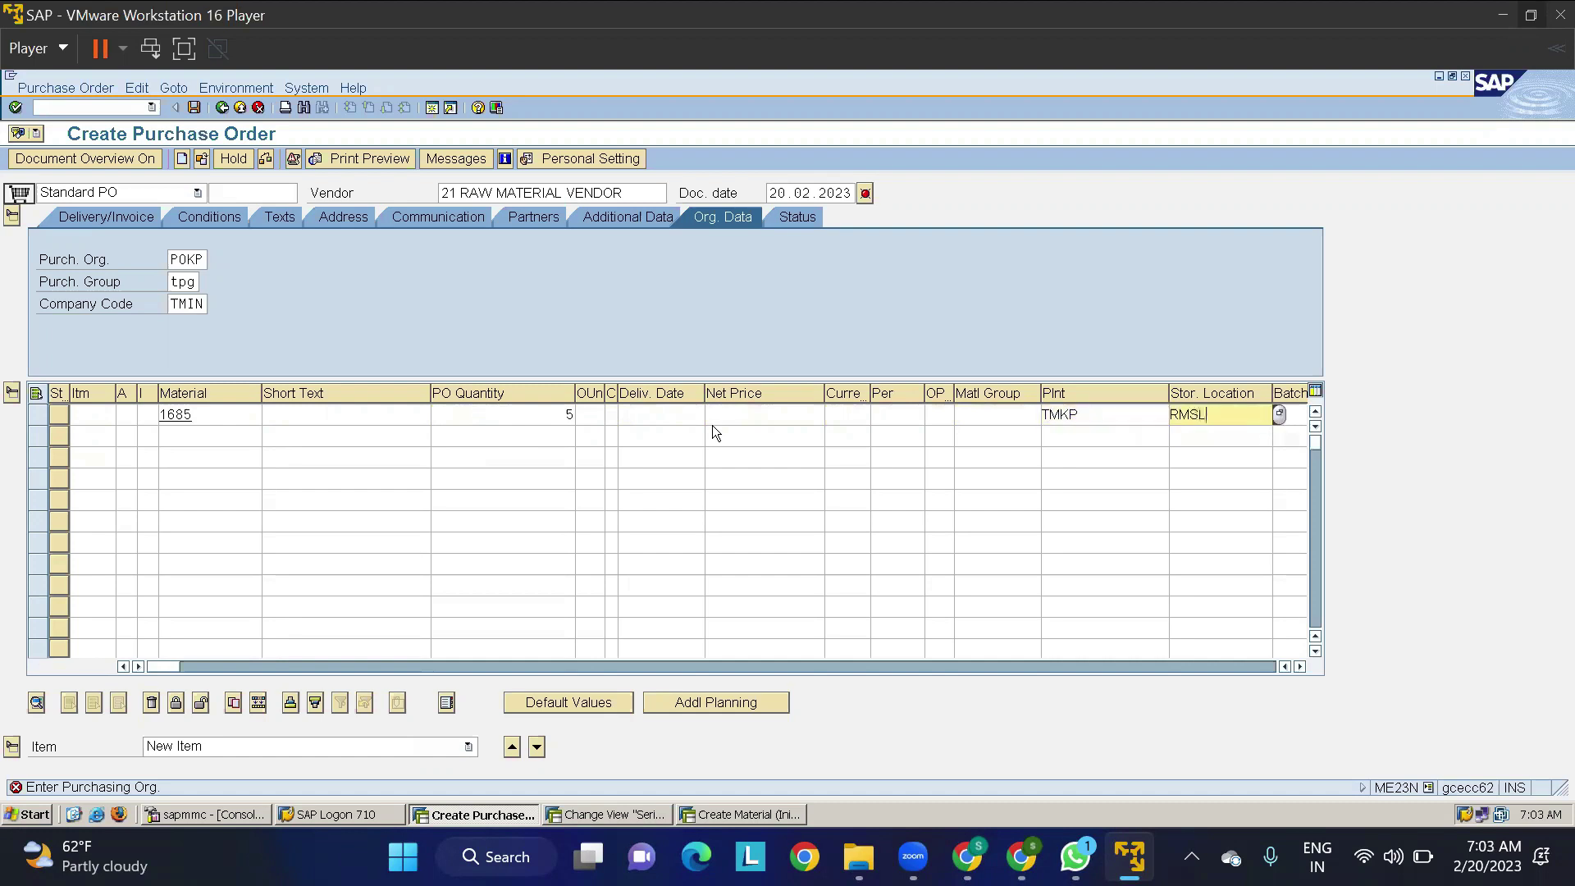
key(Return)
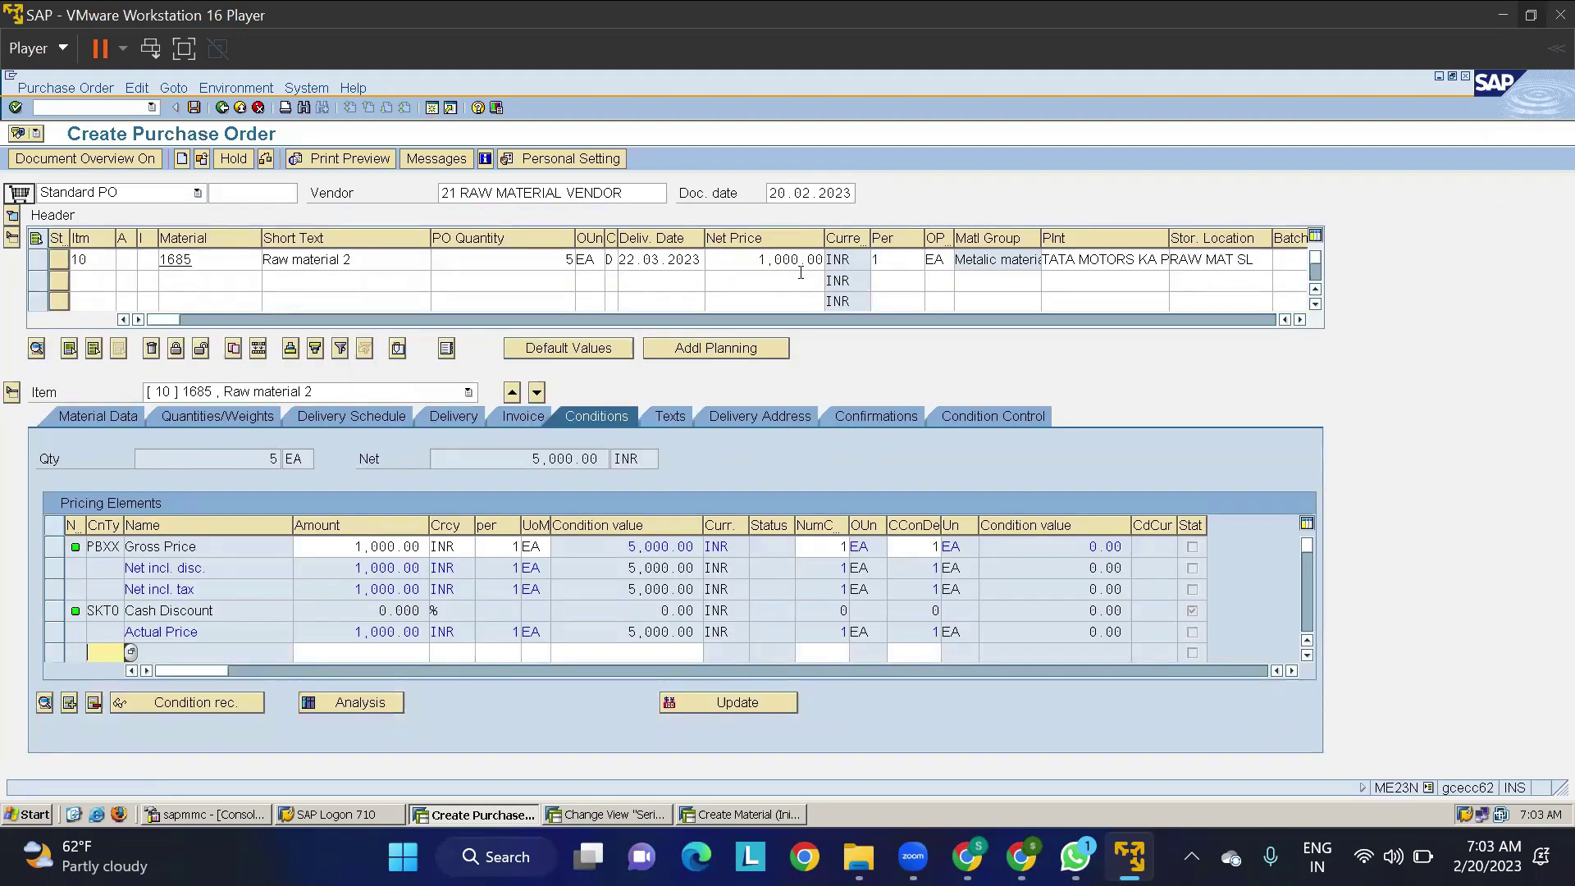
Step: Check the purchase order and open its output messages
click(264, 160)
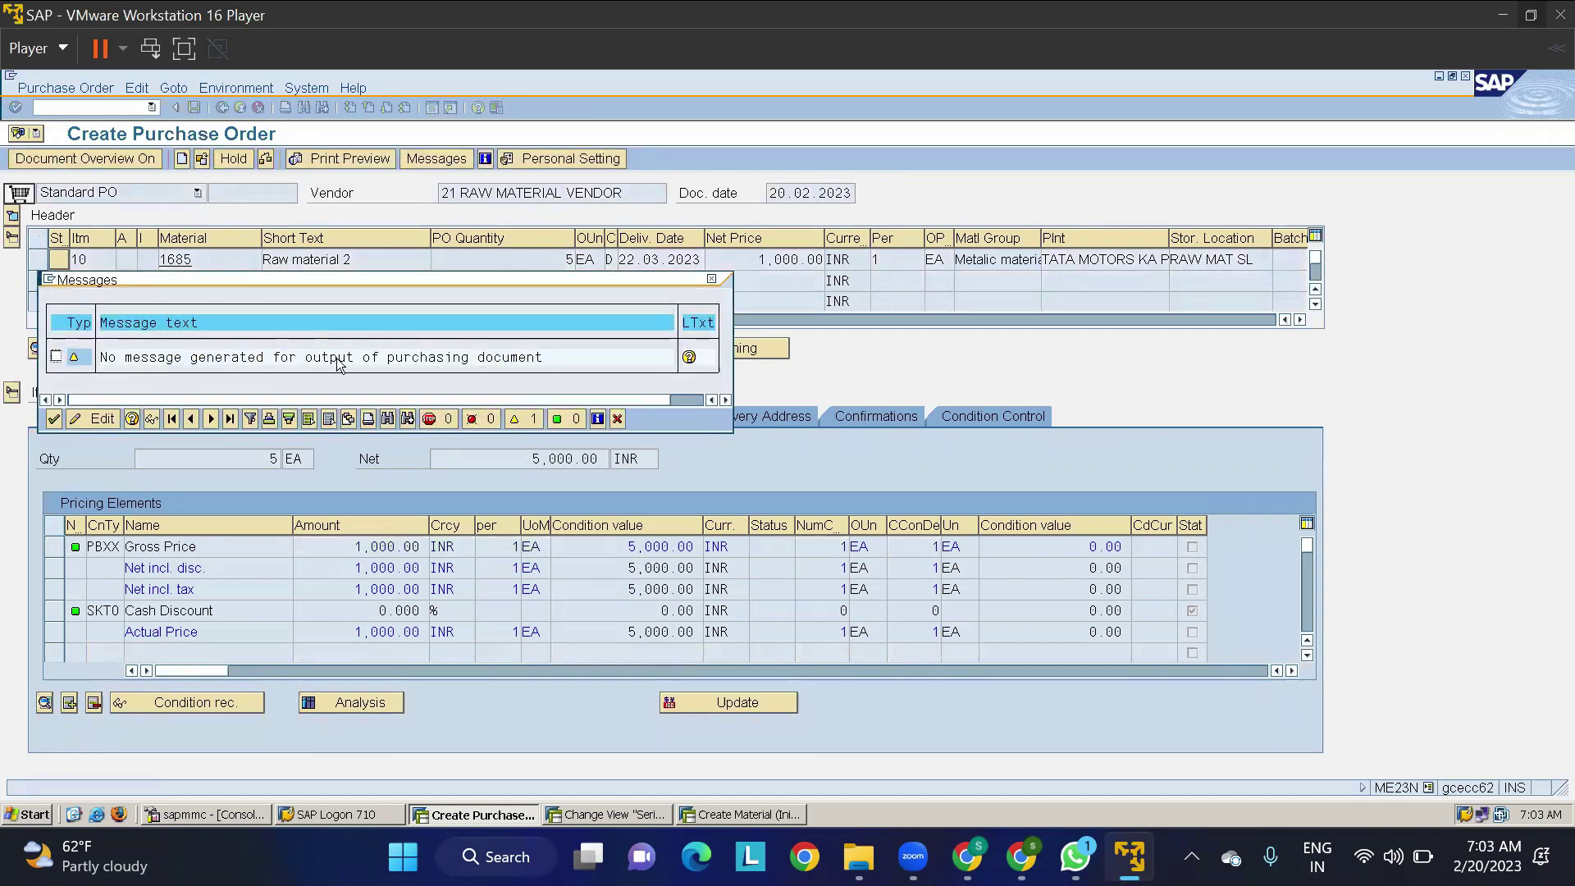
click(712, 280)
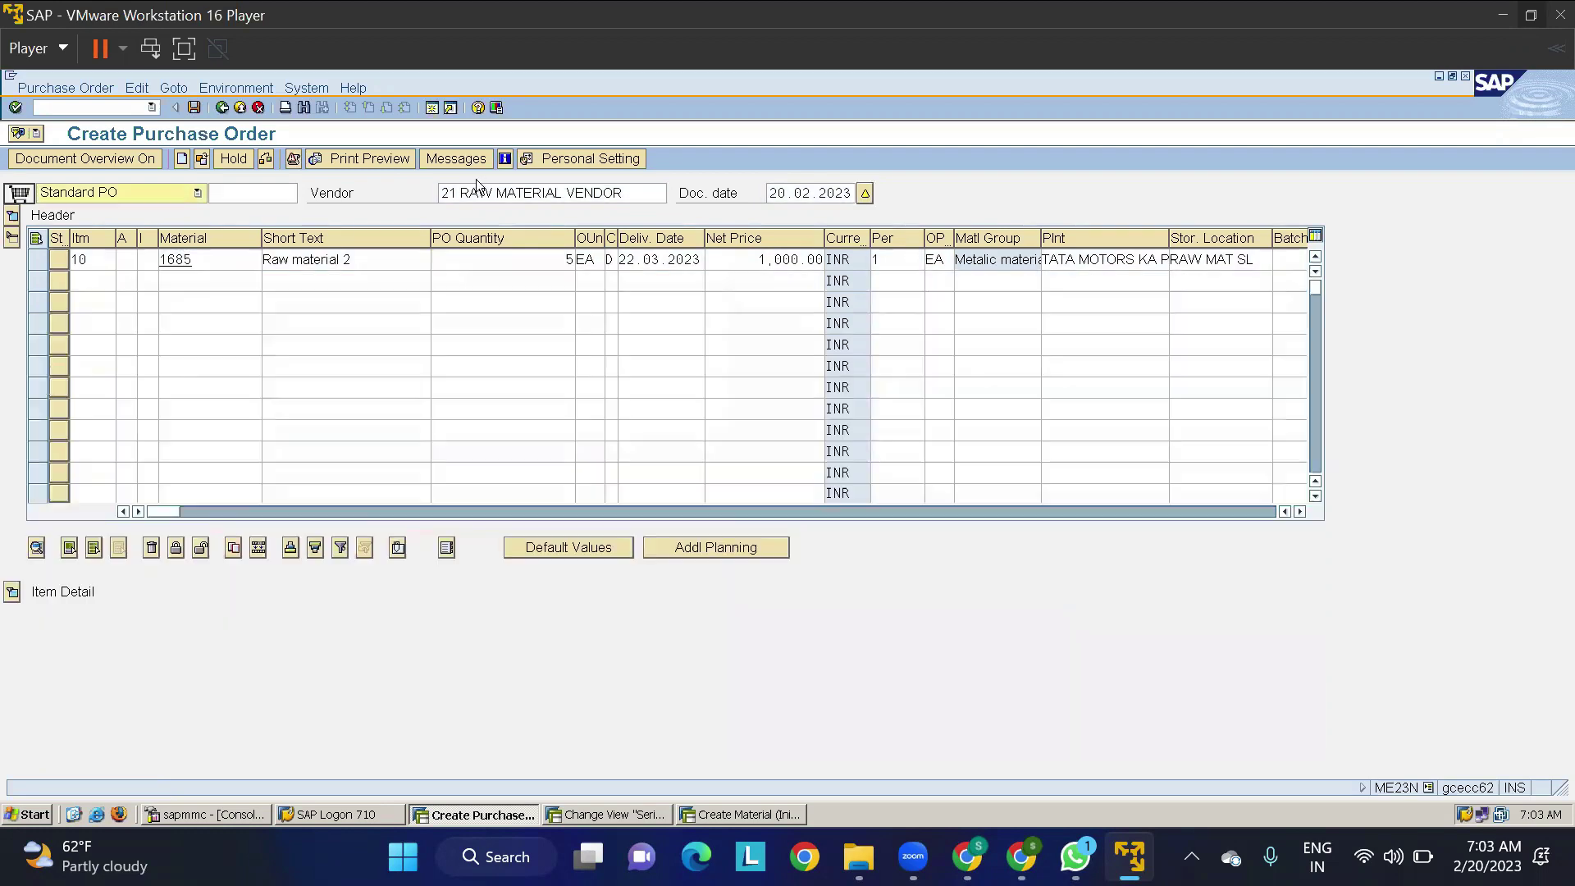
click(464, 161)
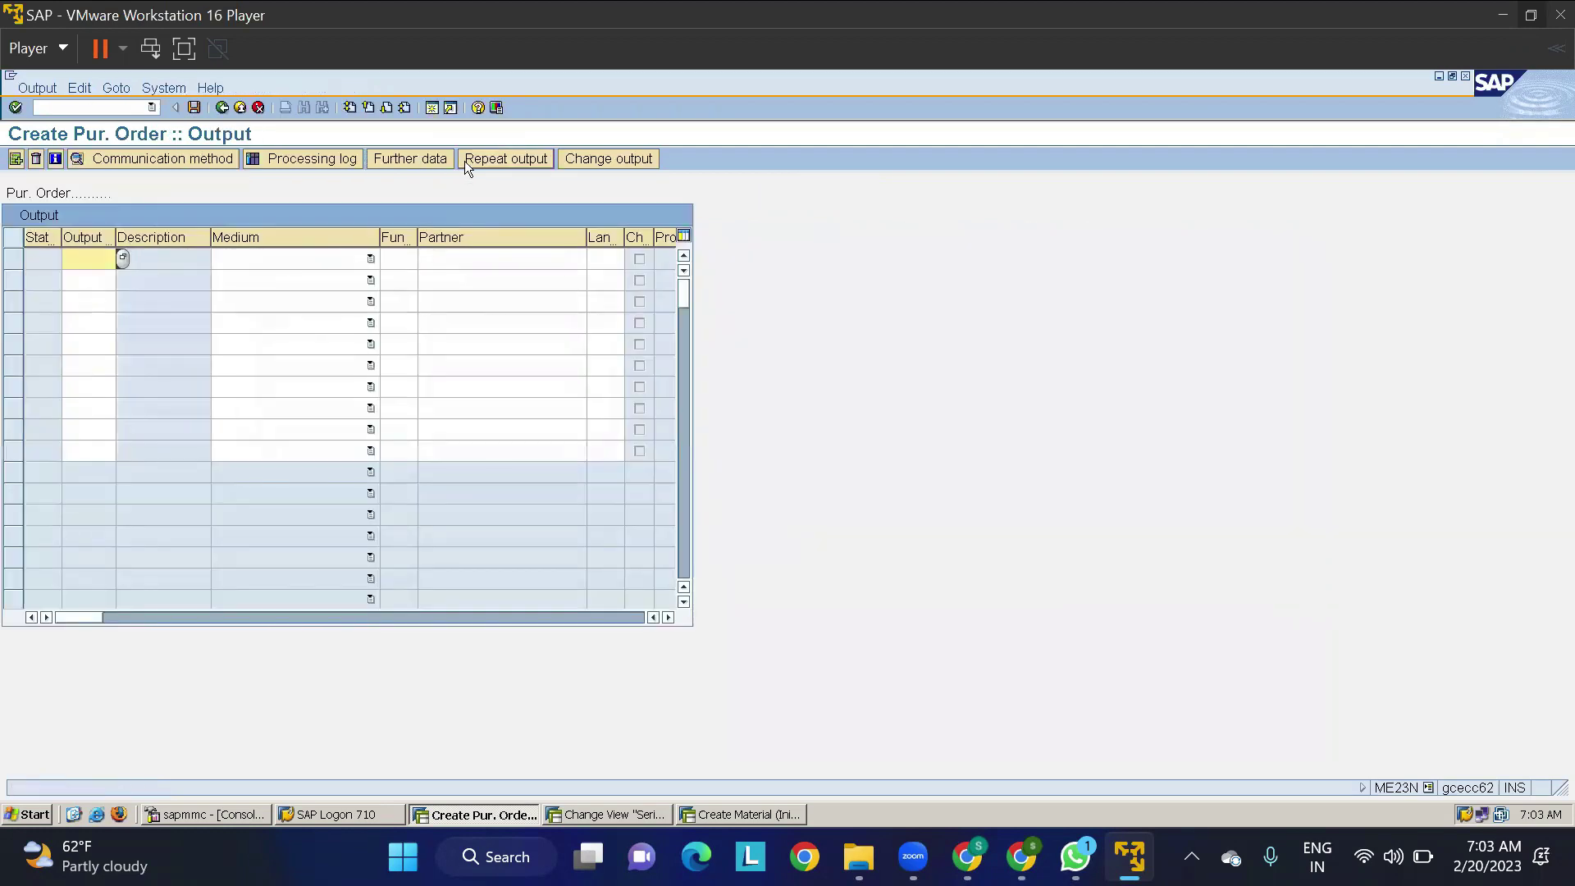
Step: Add a TNEU Print output row with partner function VN and language EN
click(89, 259)
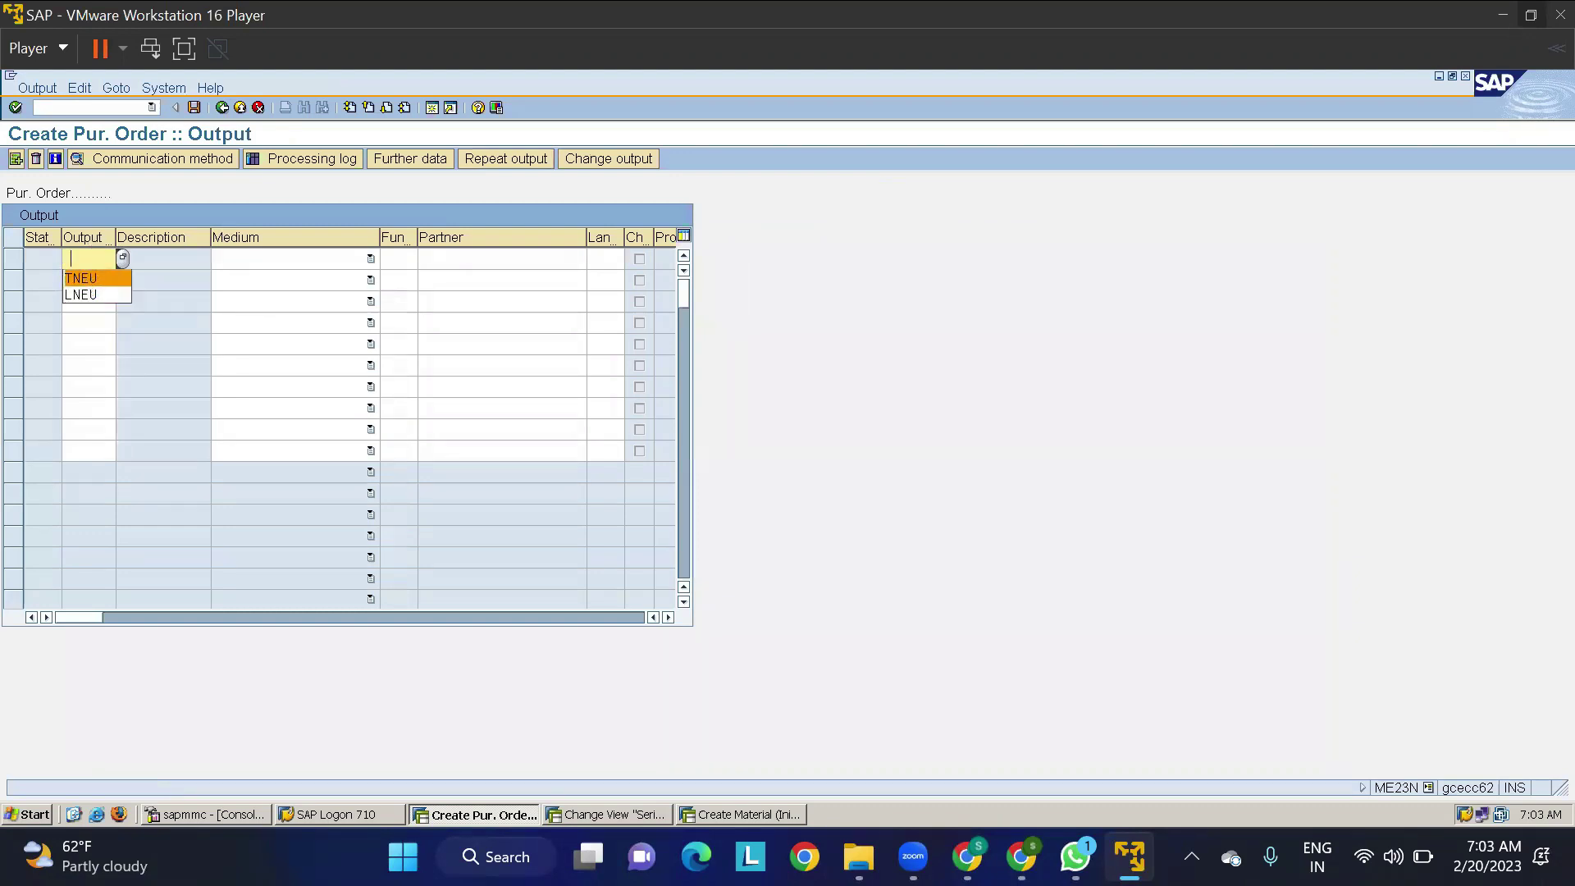
key(Return)
click(251, 253)
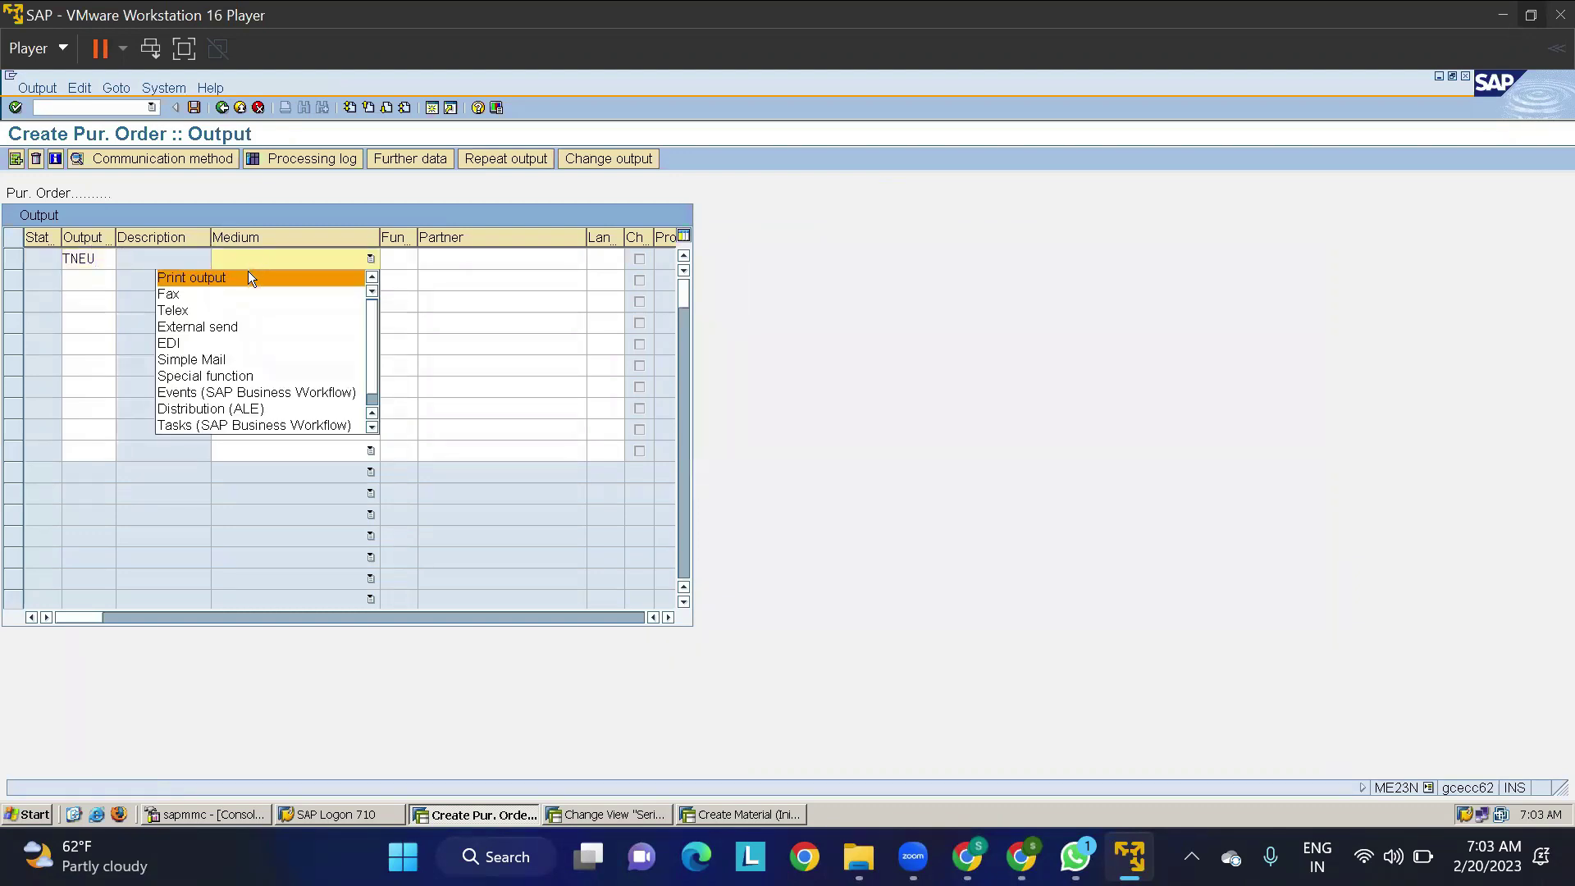
click(249, 278)
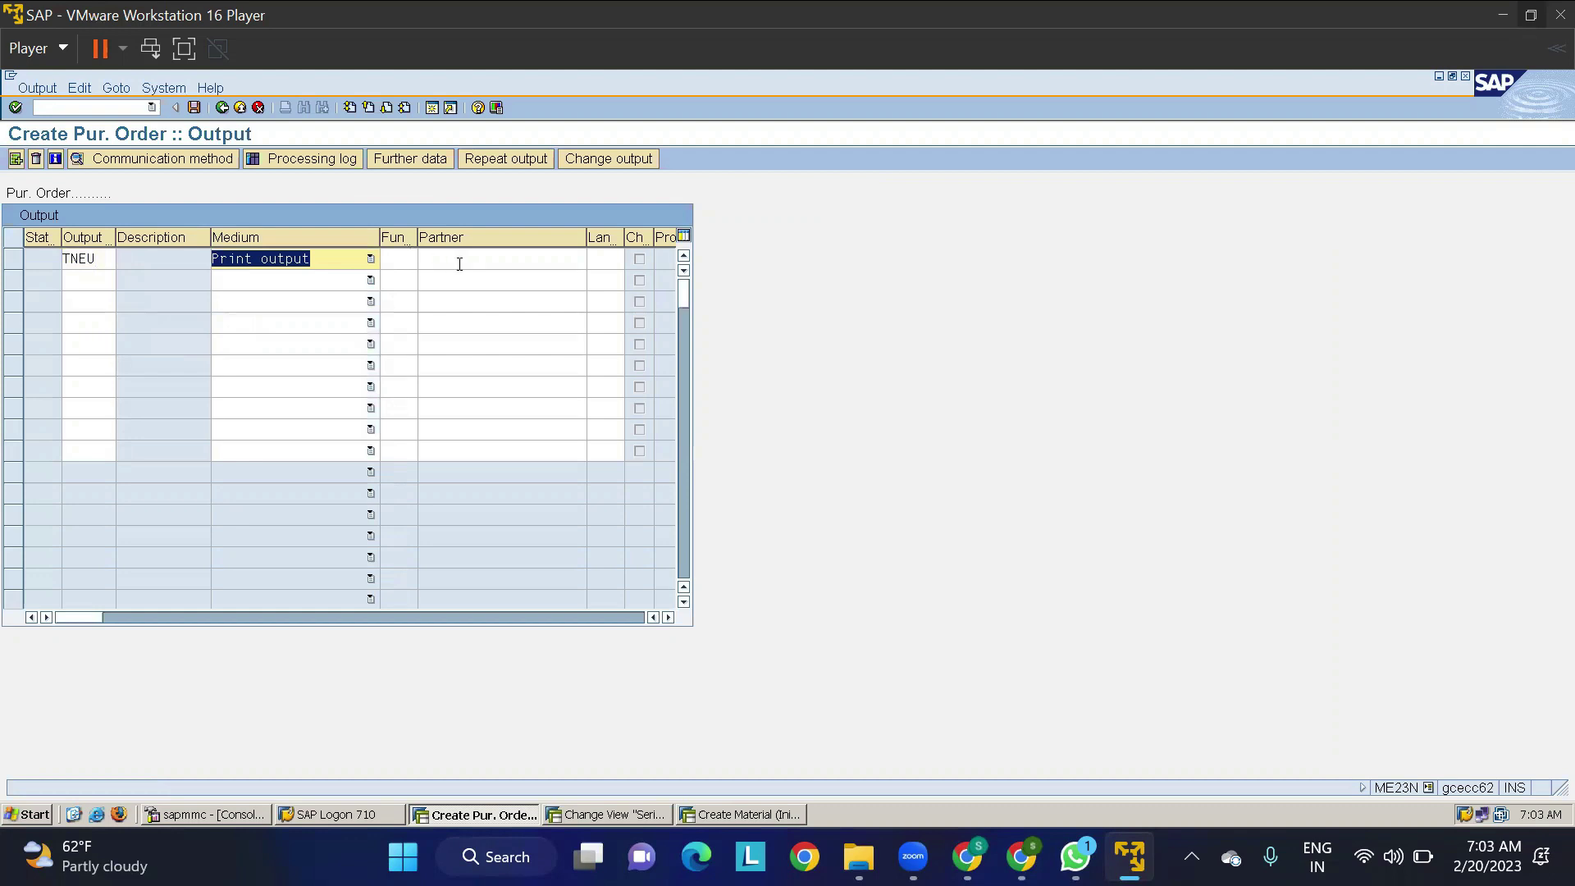
click(405, 262)
text(VN)
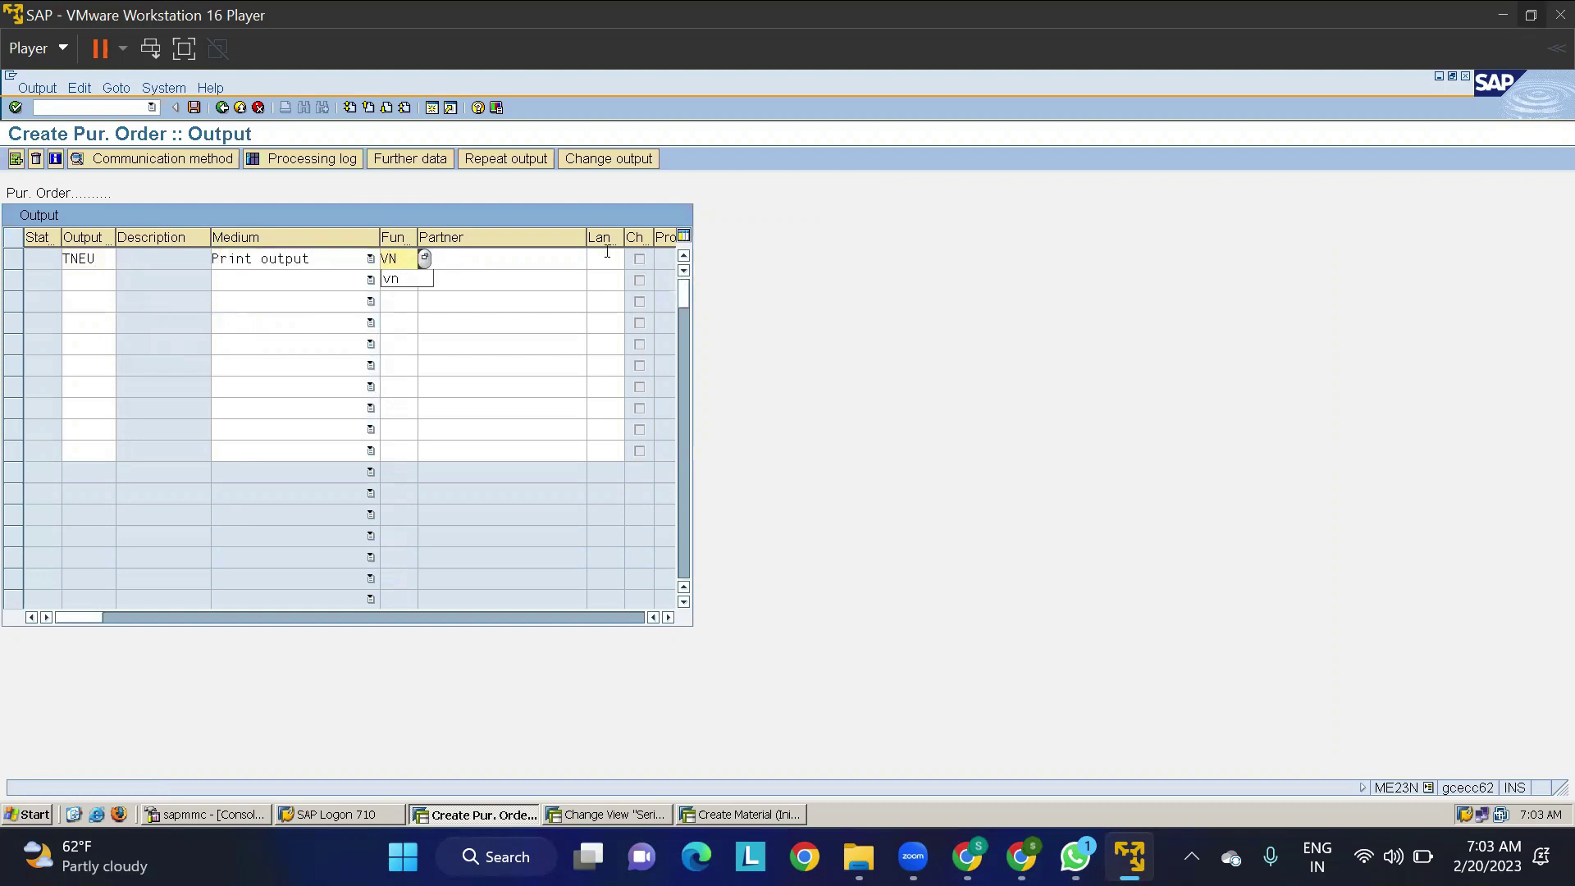
click(607, 254)
text(EN)
key(Return)
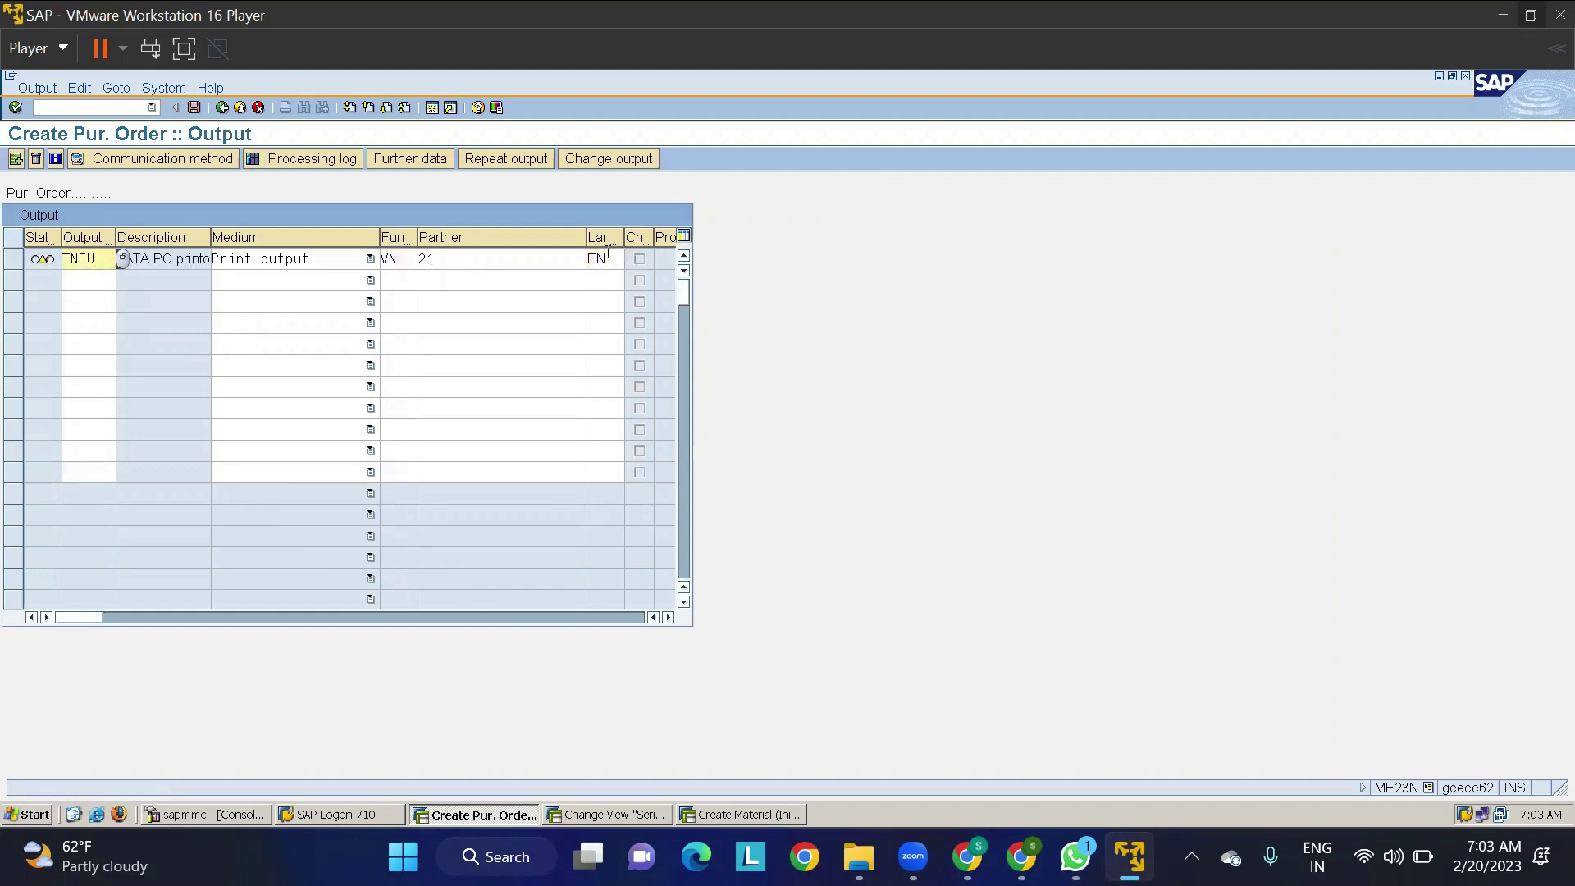
Step: Set the TNEU print logical destination to LP01 and return to the purchase order
click(163, 158)
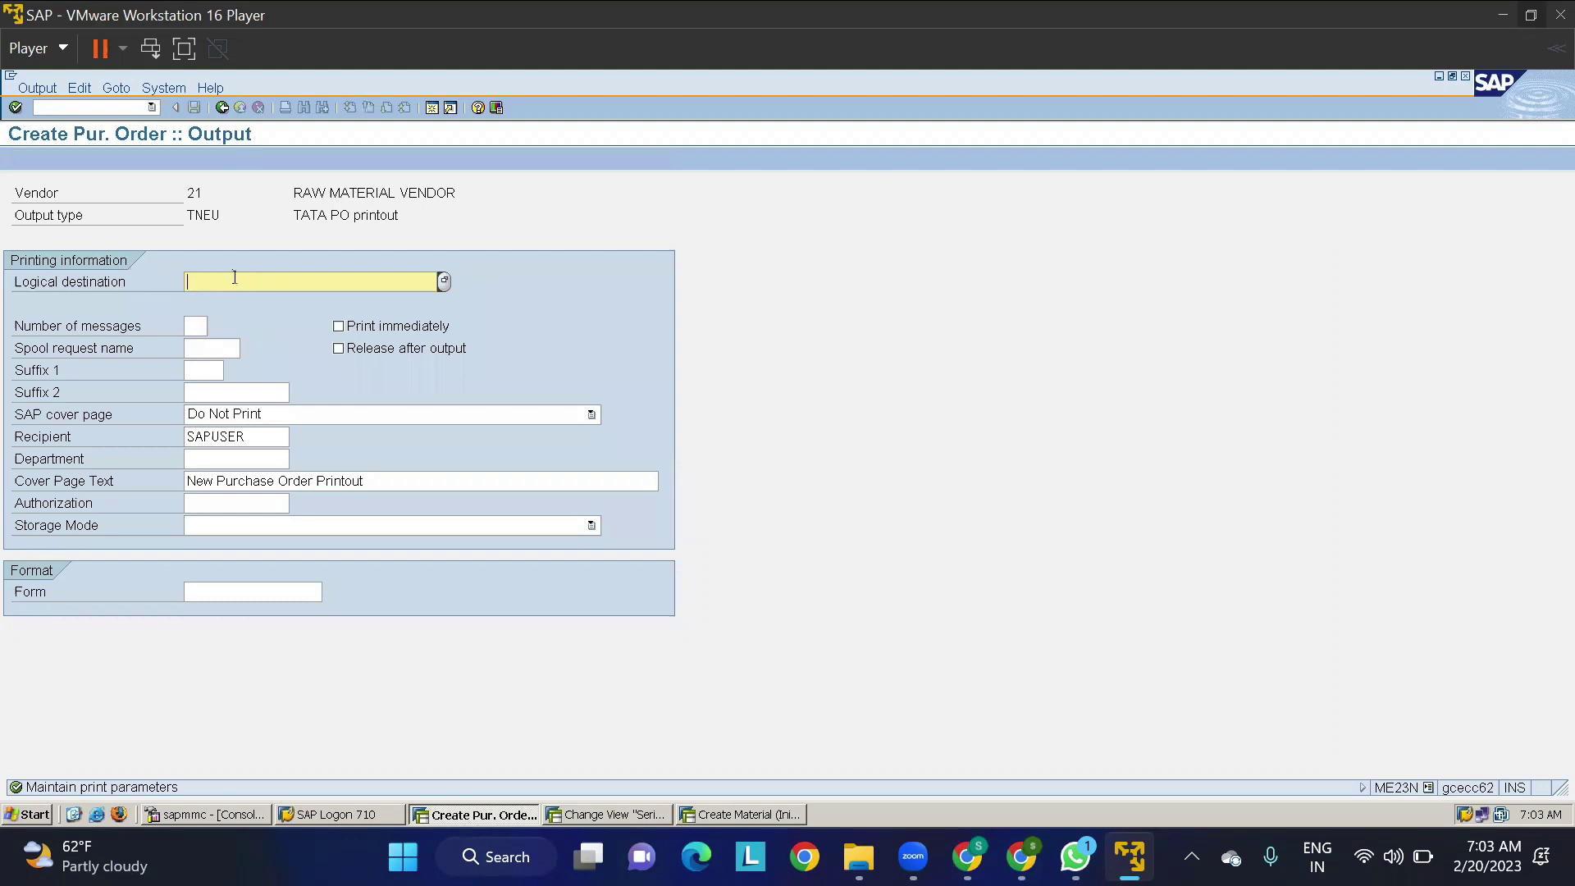
text(LP01)
key(Return)
click(219, 109)
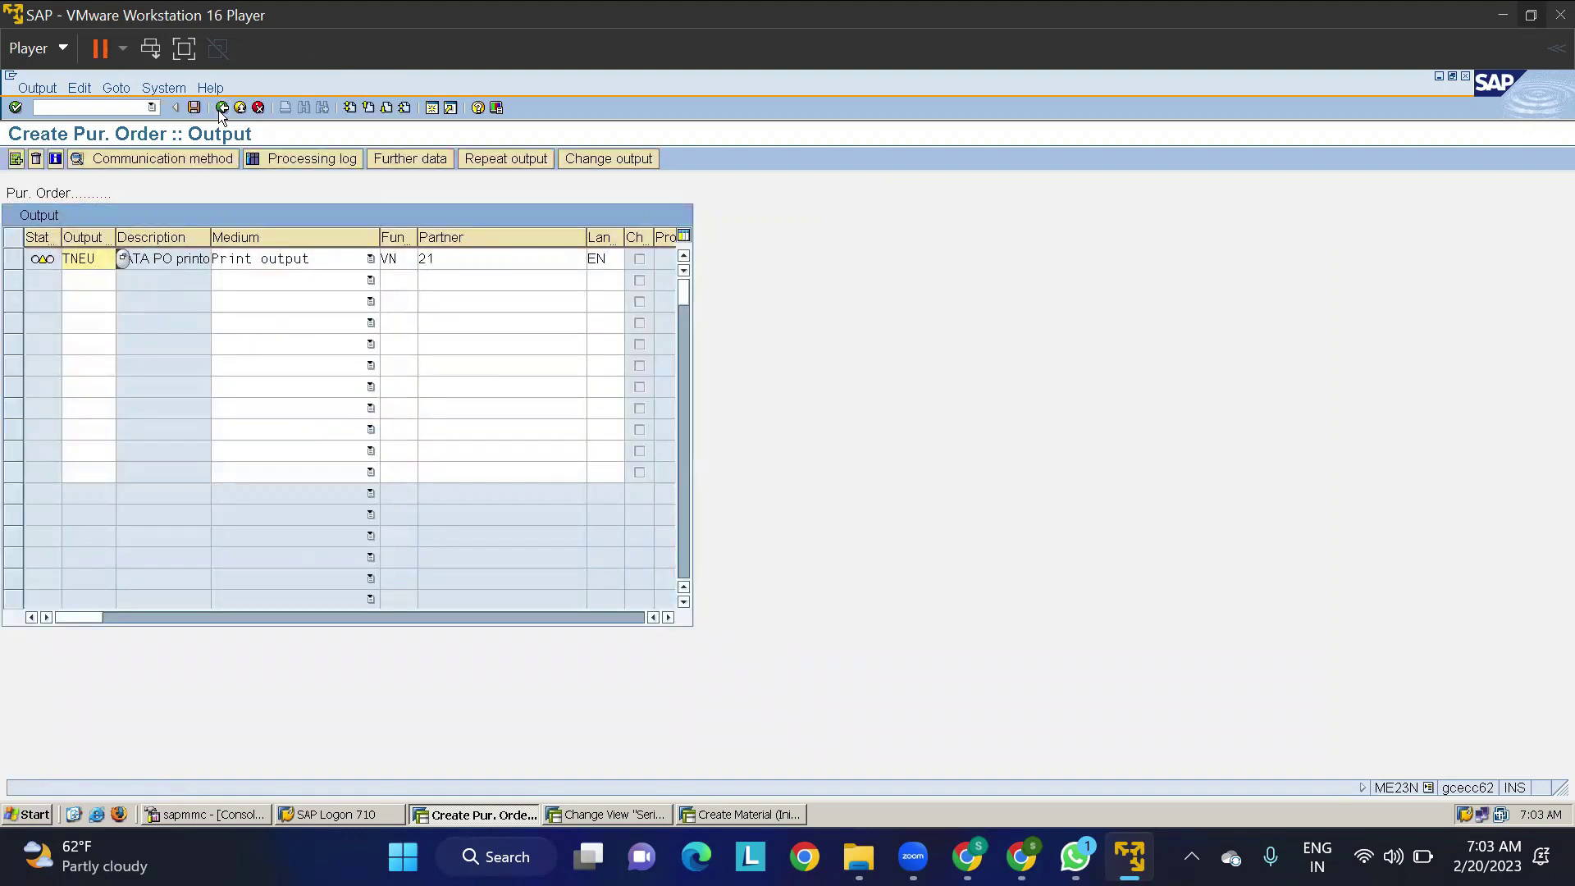
click(219, 109)
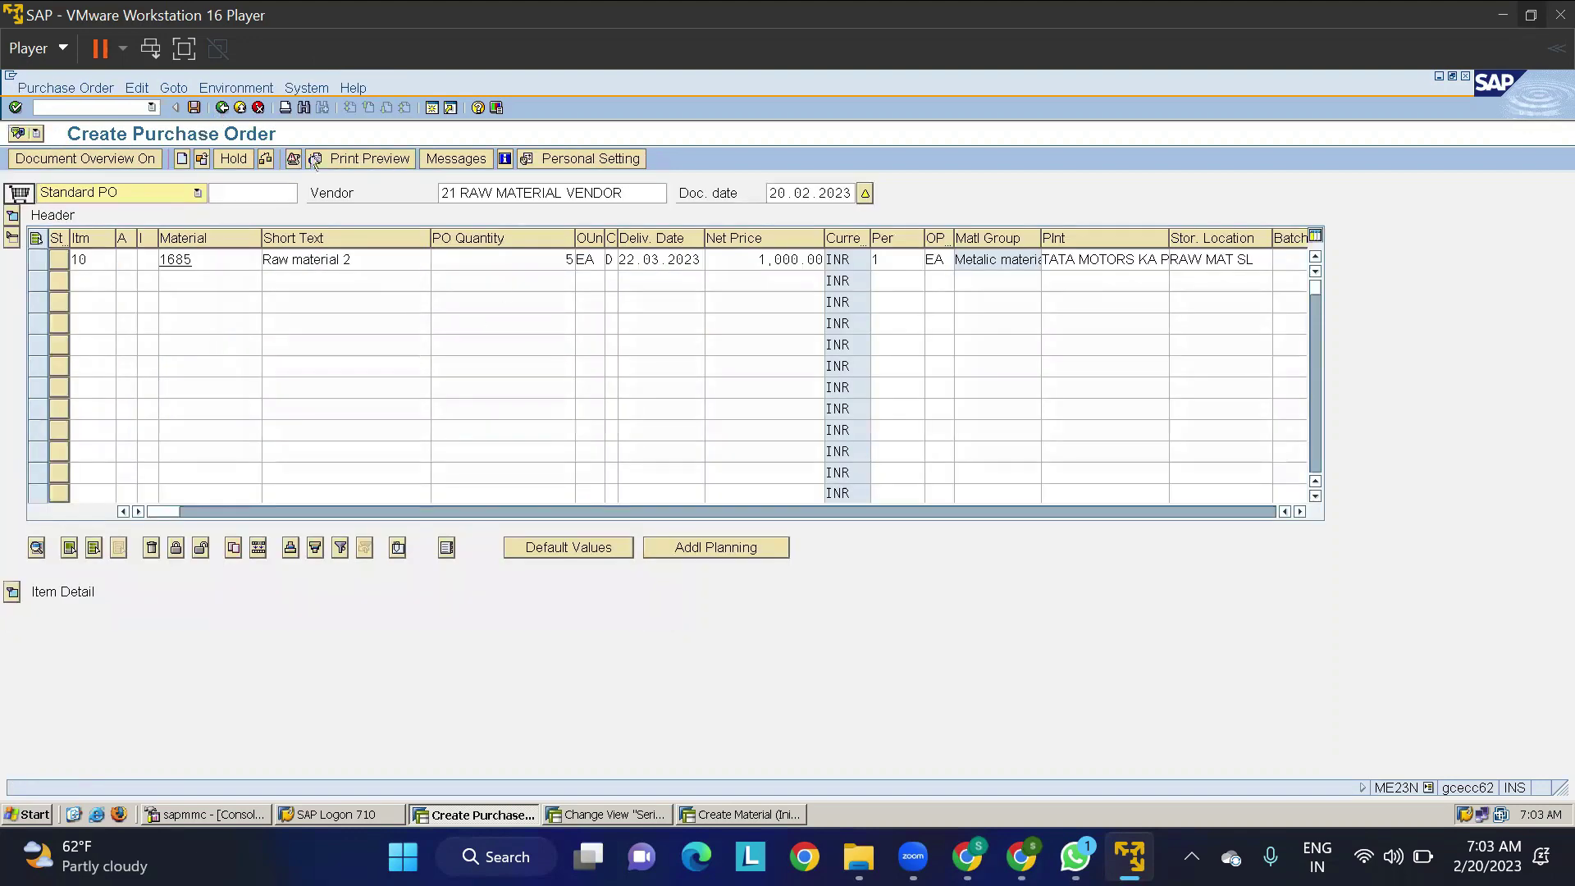
click(264, 159)
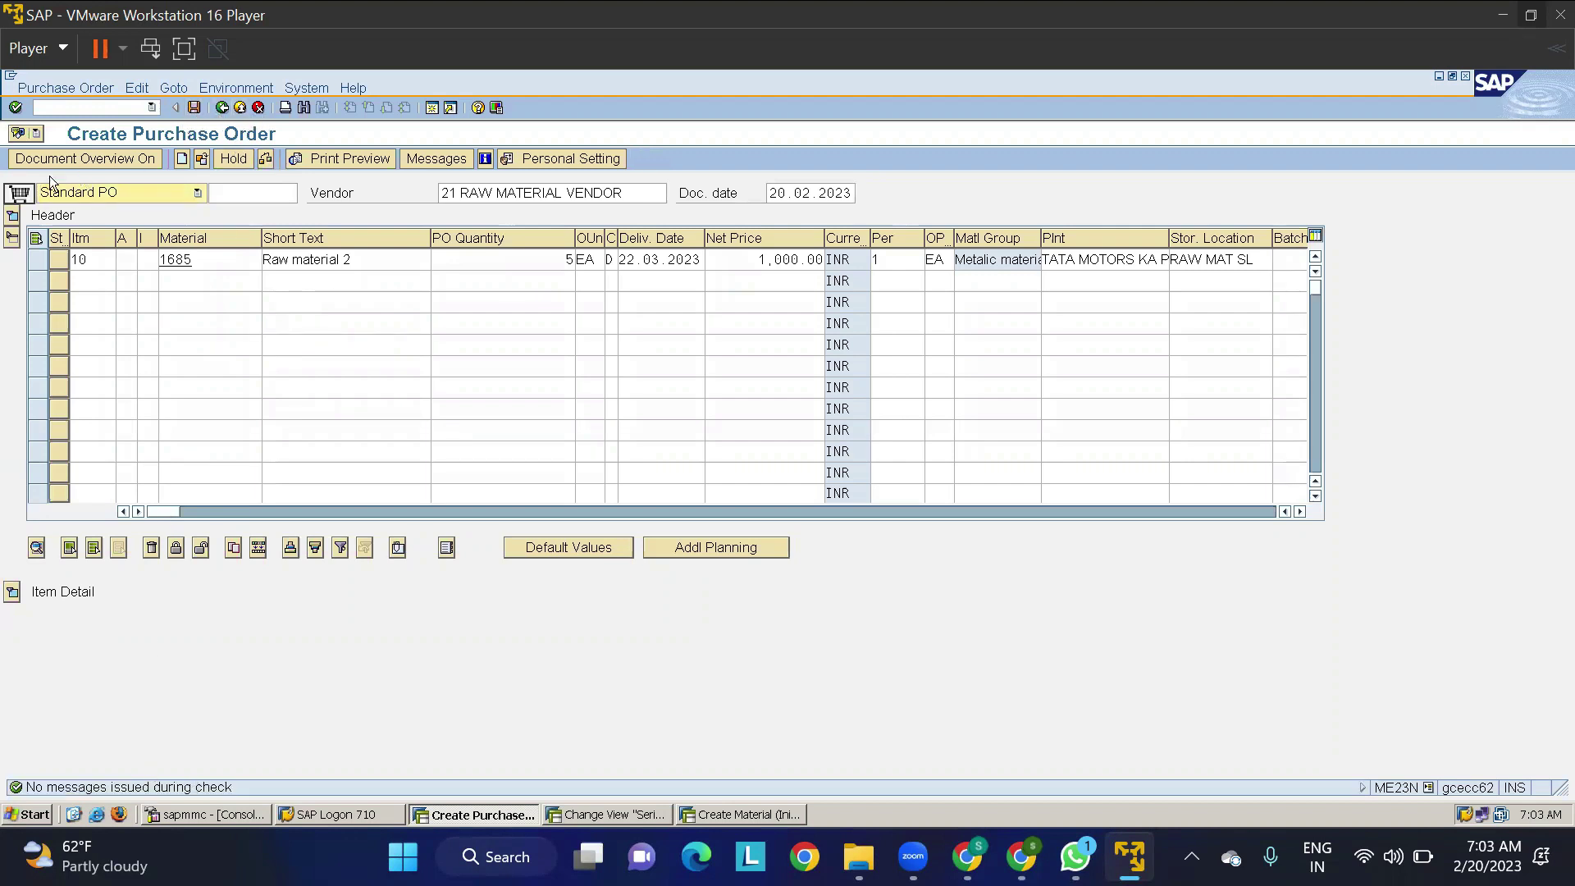
click(12, 215)
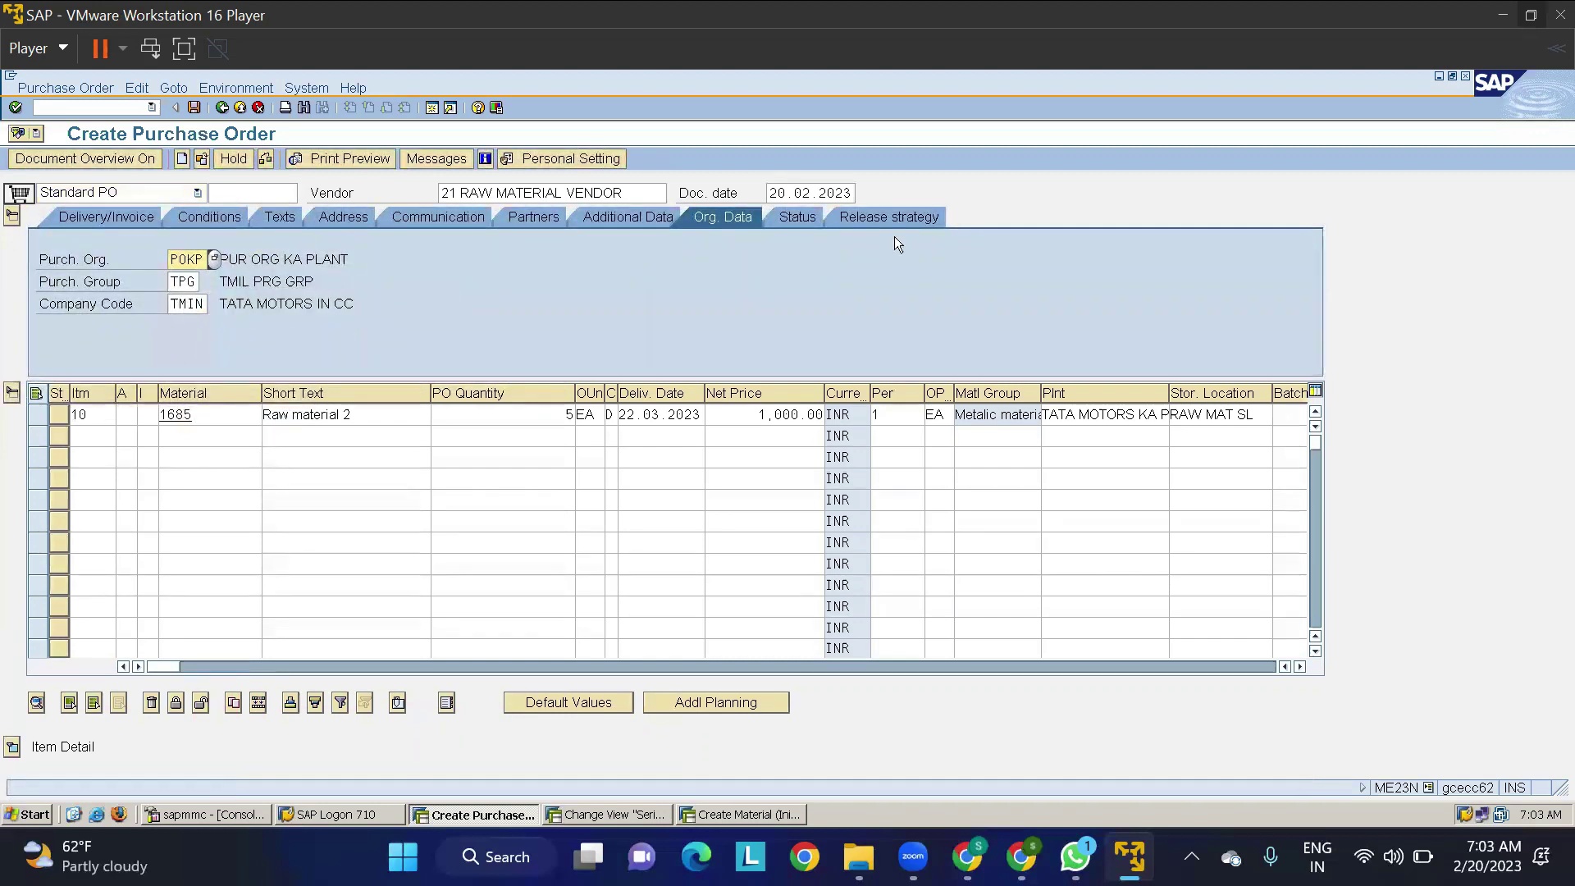
click(896, 218)
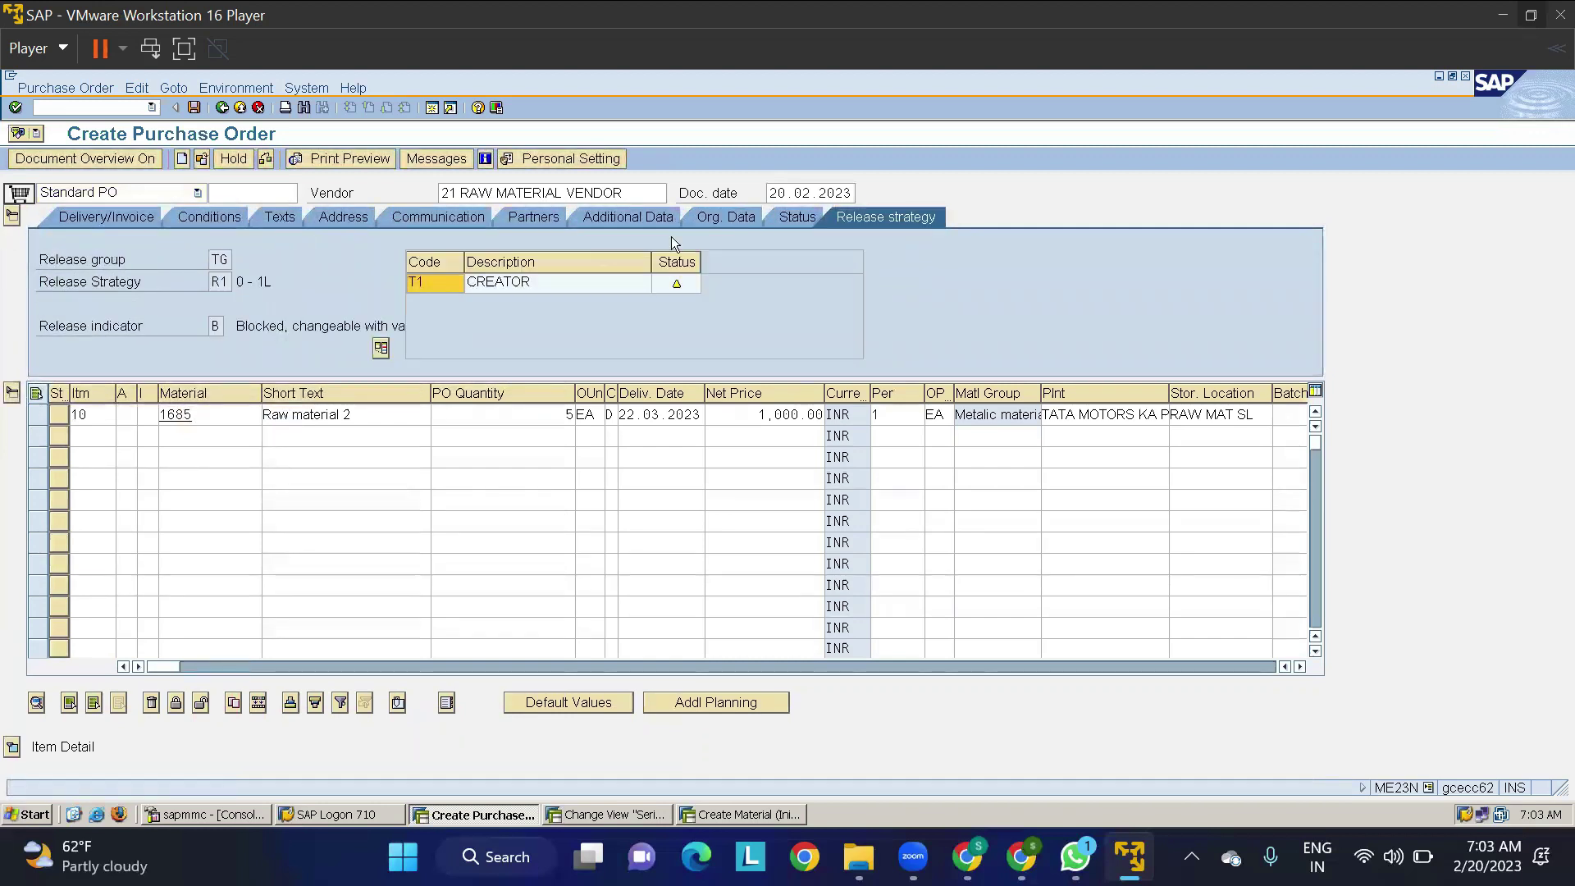
click(195, 108)
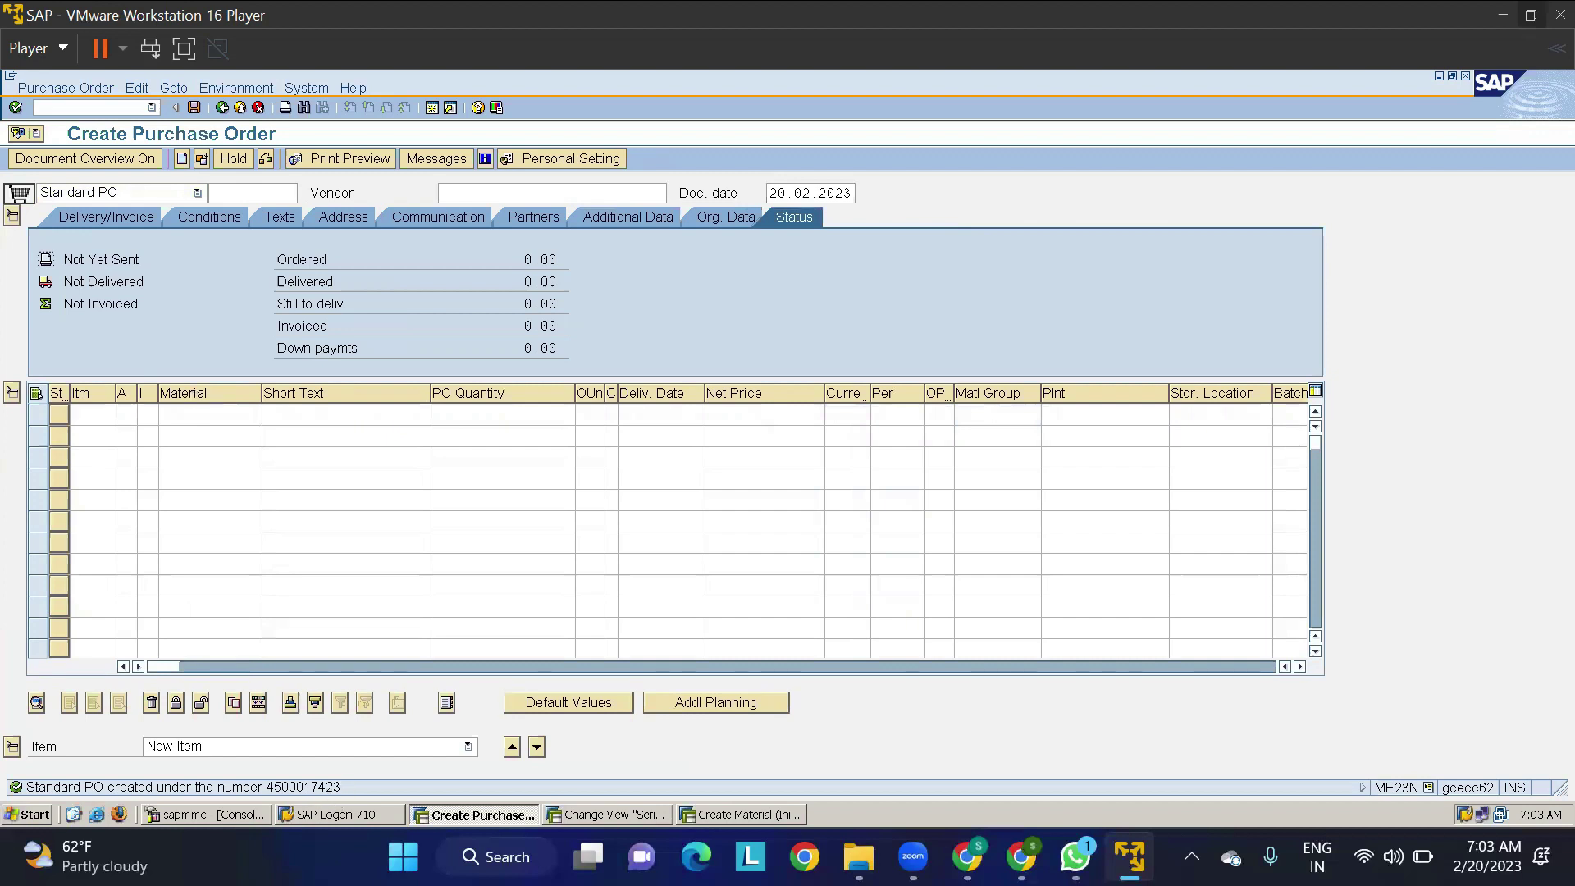
click(84, 104)
text(/NME29N)
key(Return)
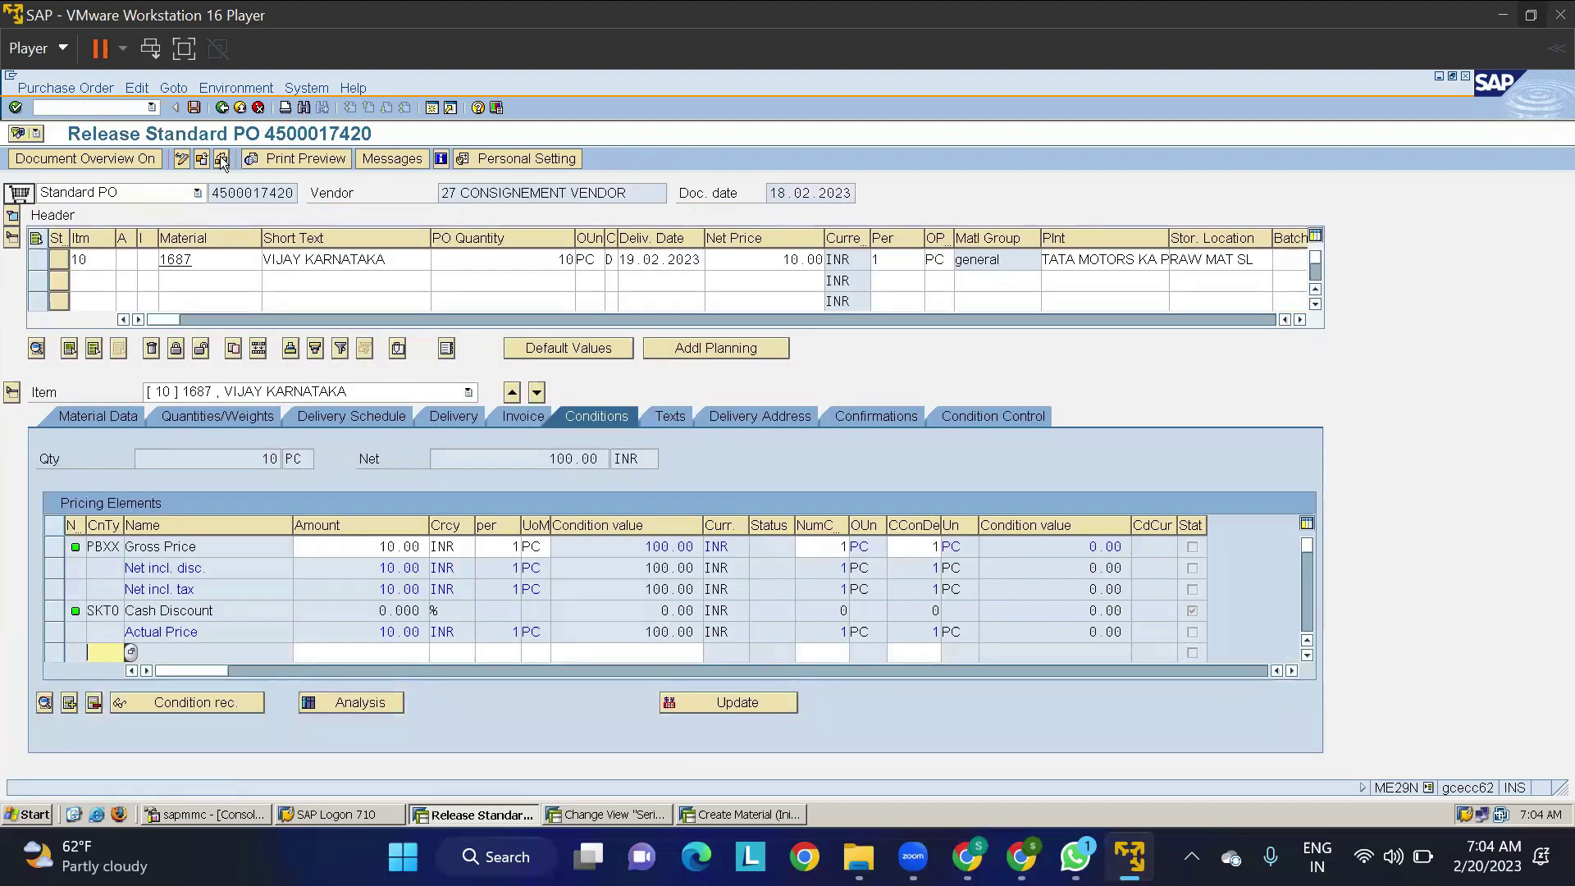
click(215, 192)
drag(216, 191, 381, 215)
key(ctrl+c)
click(201, 159)
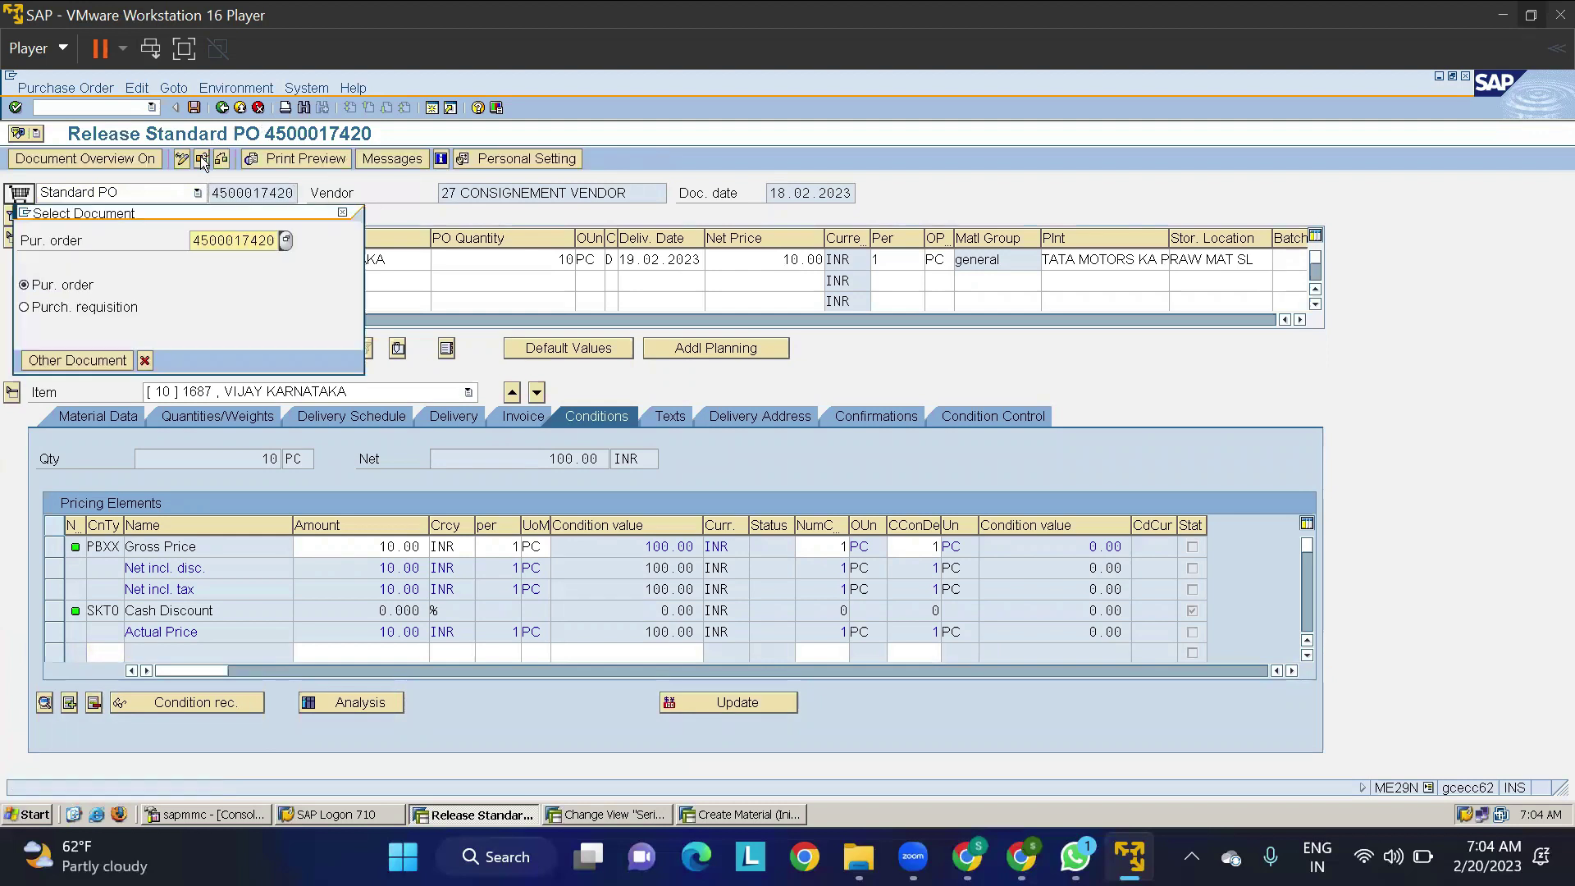
key(BackSpace)
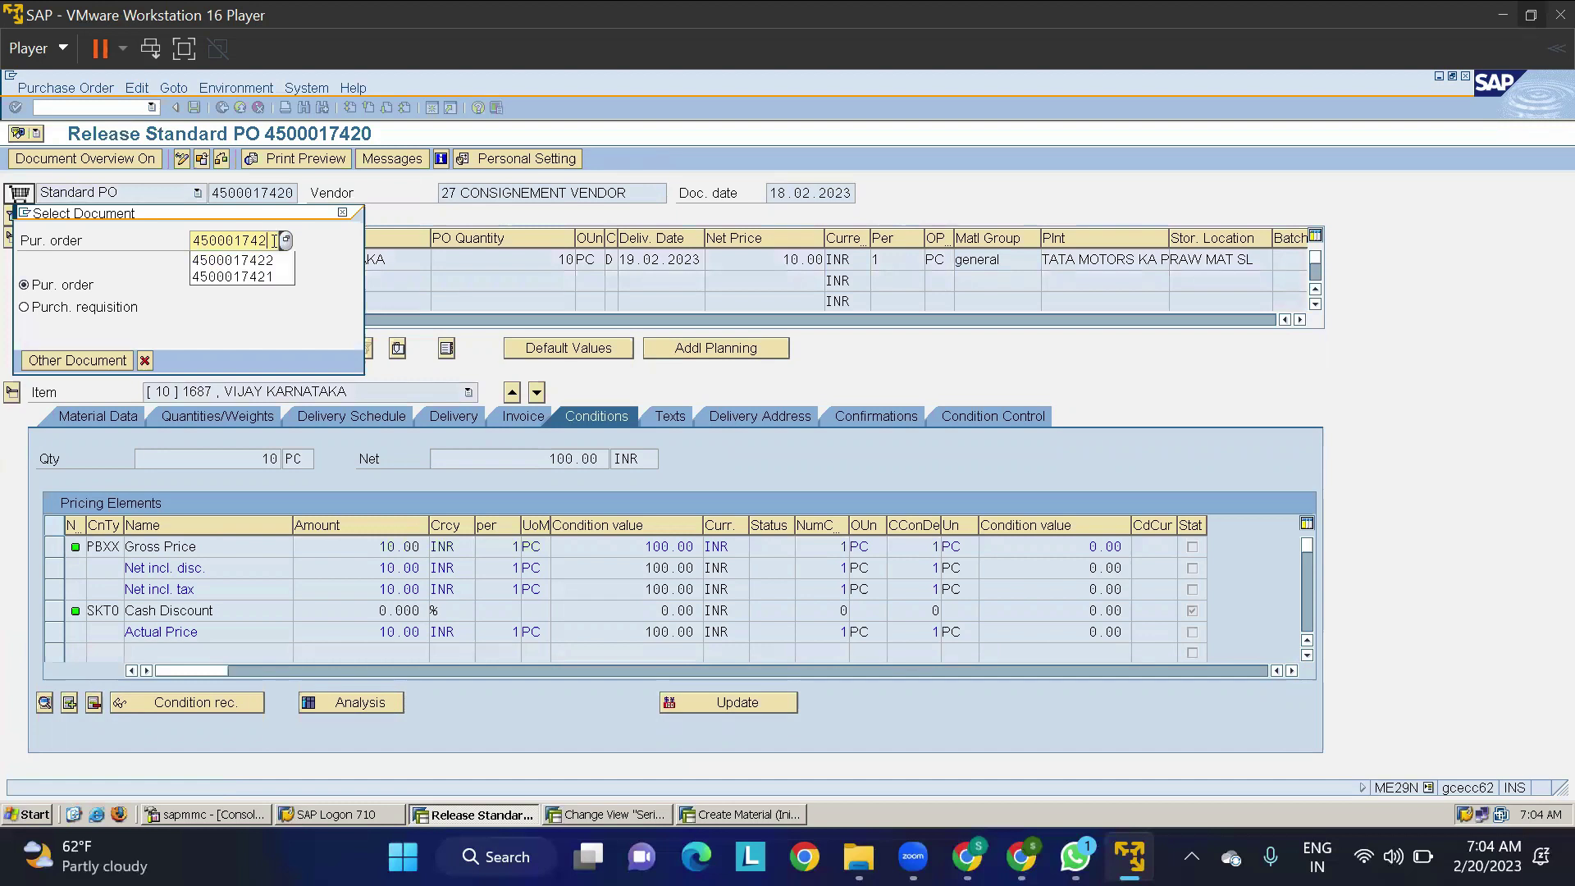
text(3)
key(Return)
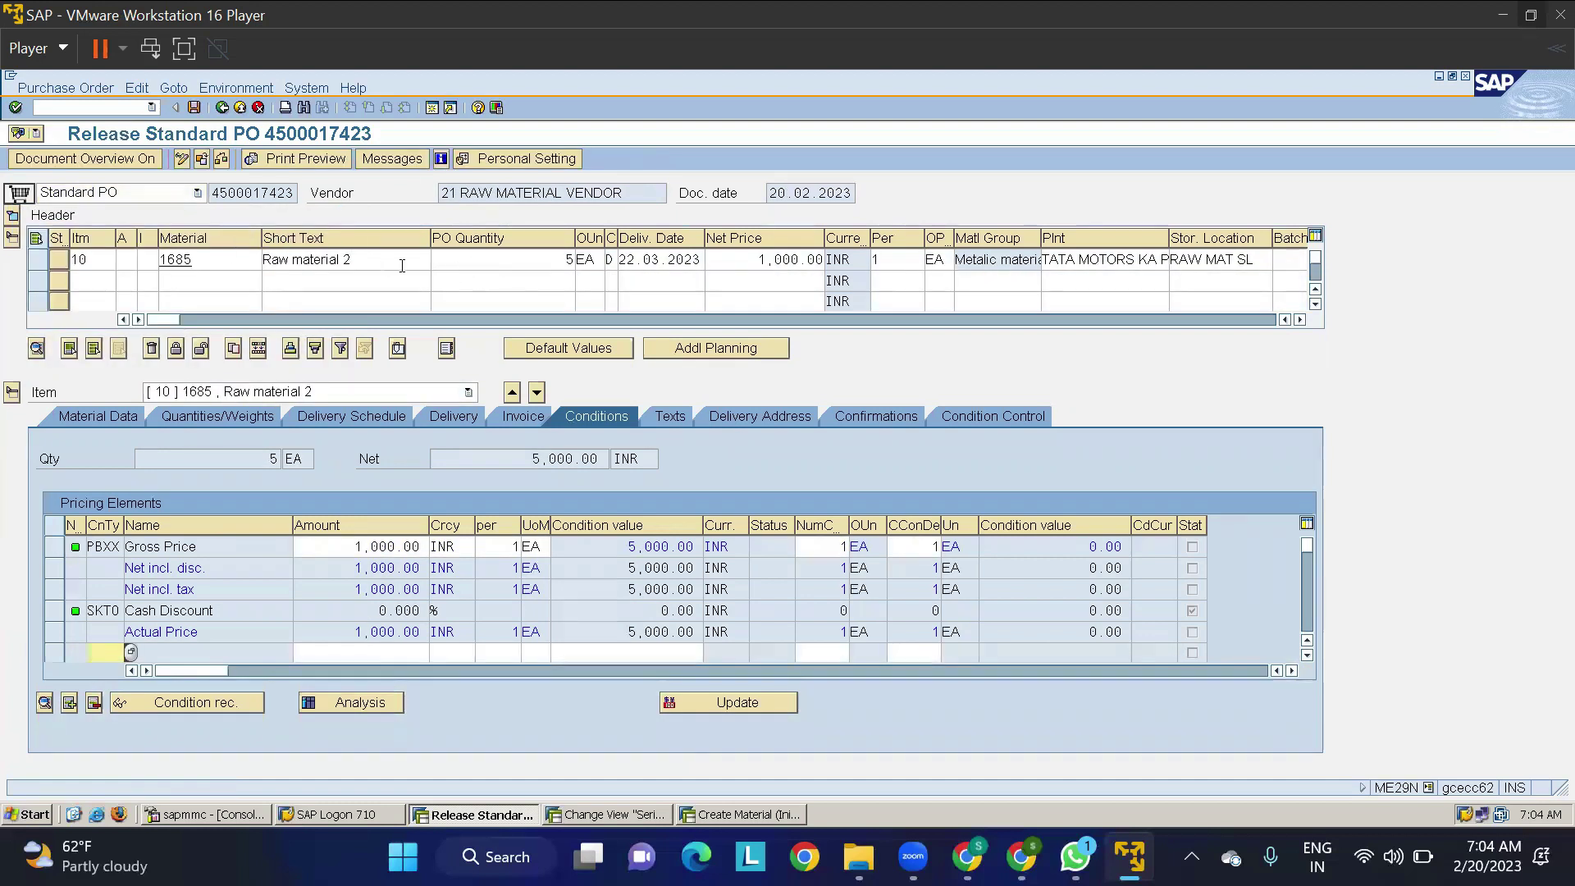
Step: Release the PO with release code T1 and save it
click(12, 216)
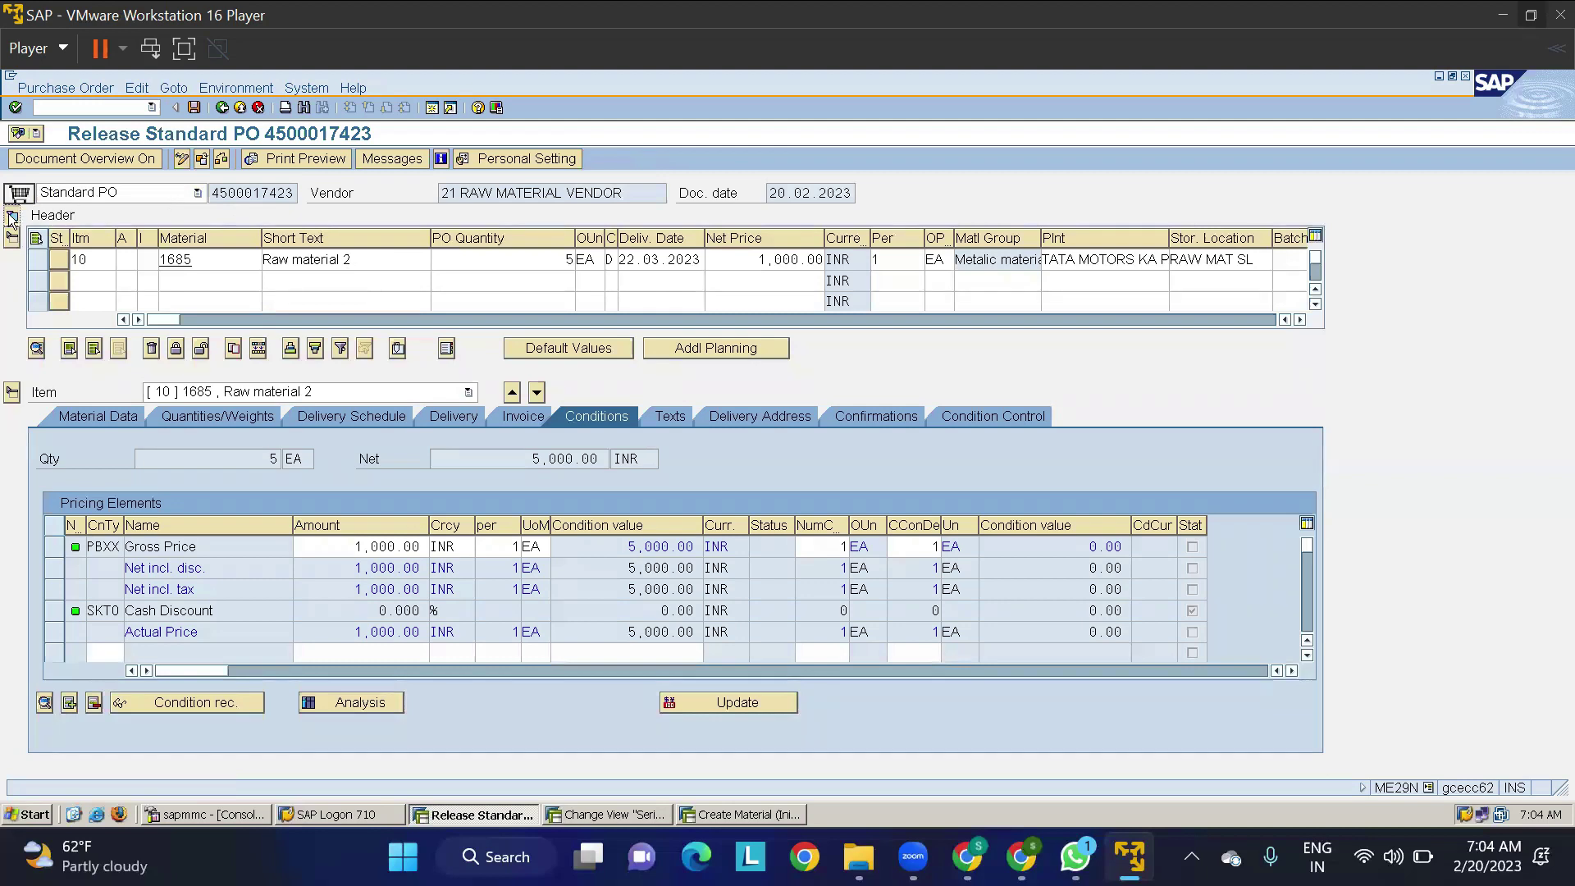
click(727, 285)
click(196, 107)
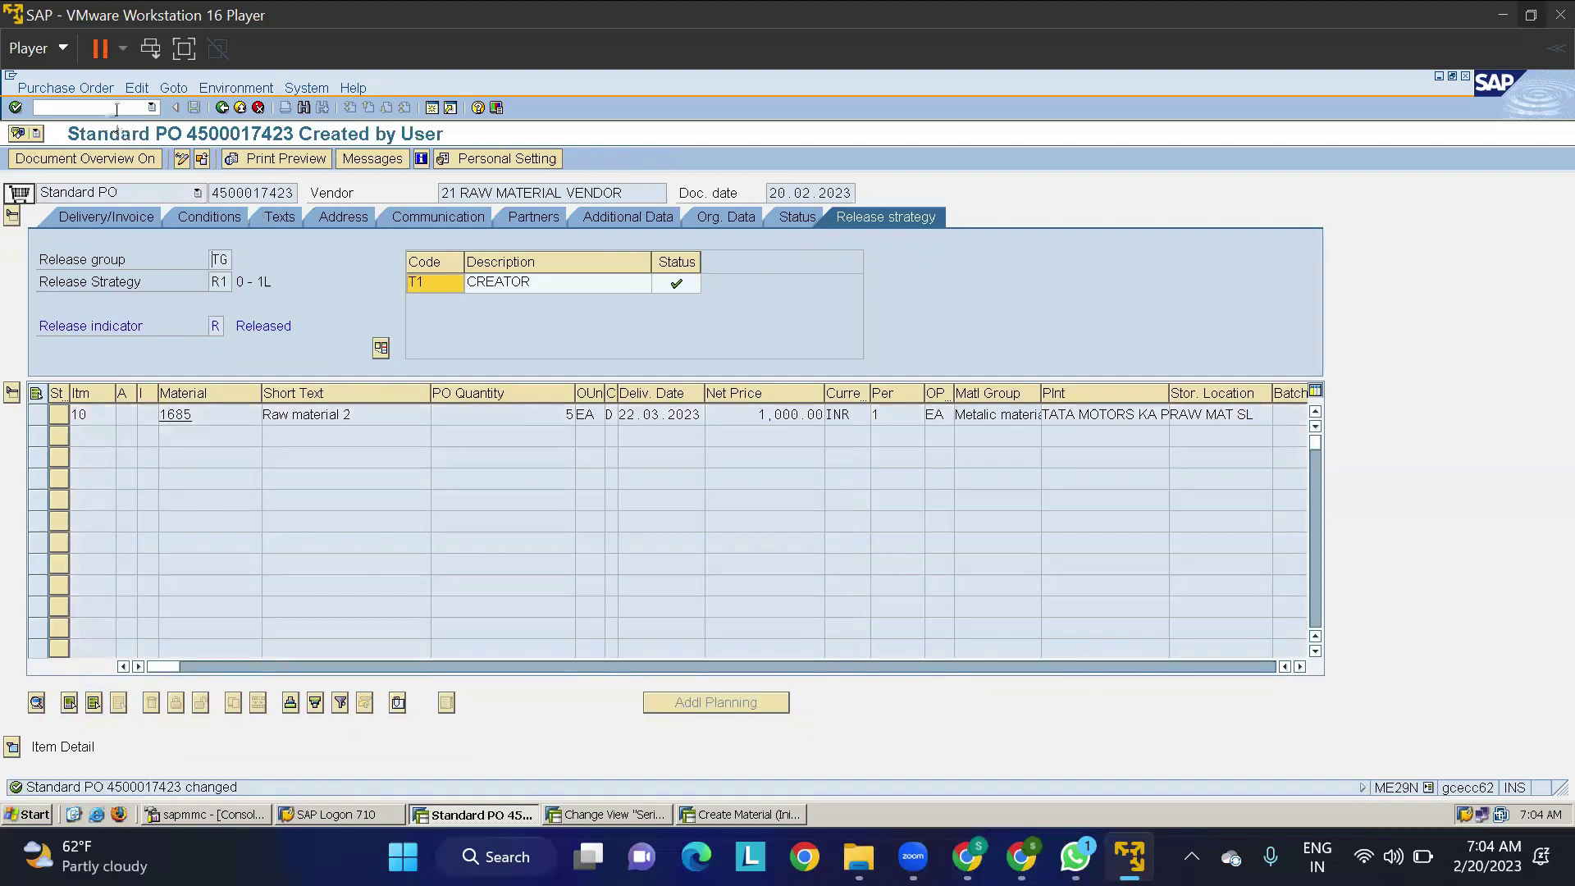
Step: Run /nme23n and load the copied purchase order number
text(/nme23n)
key(Return)
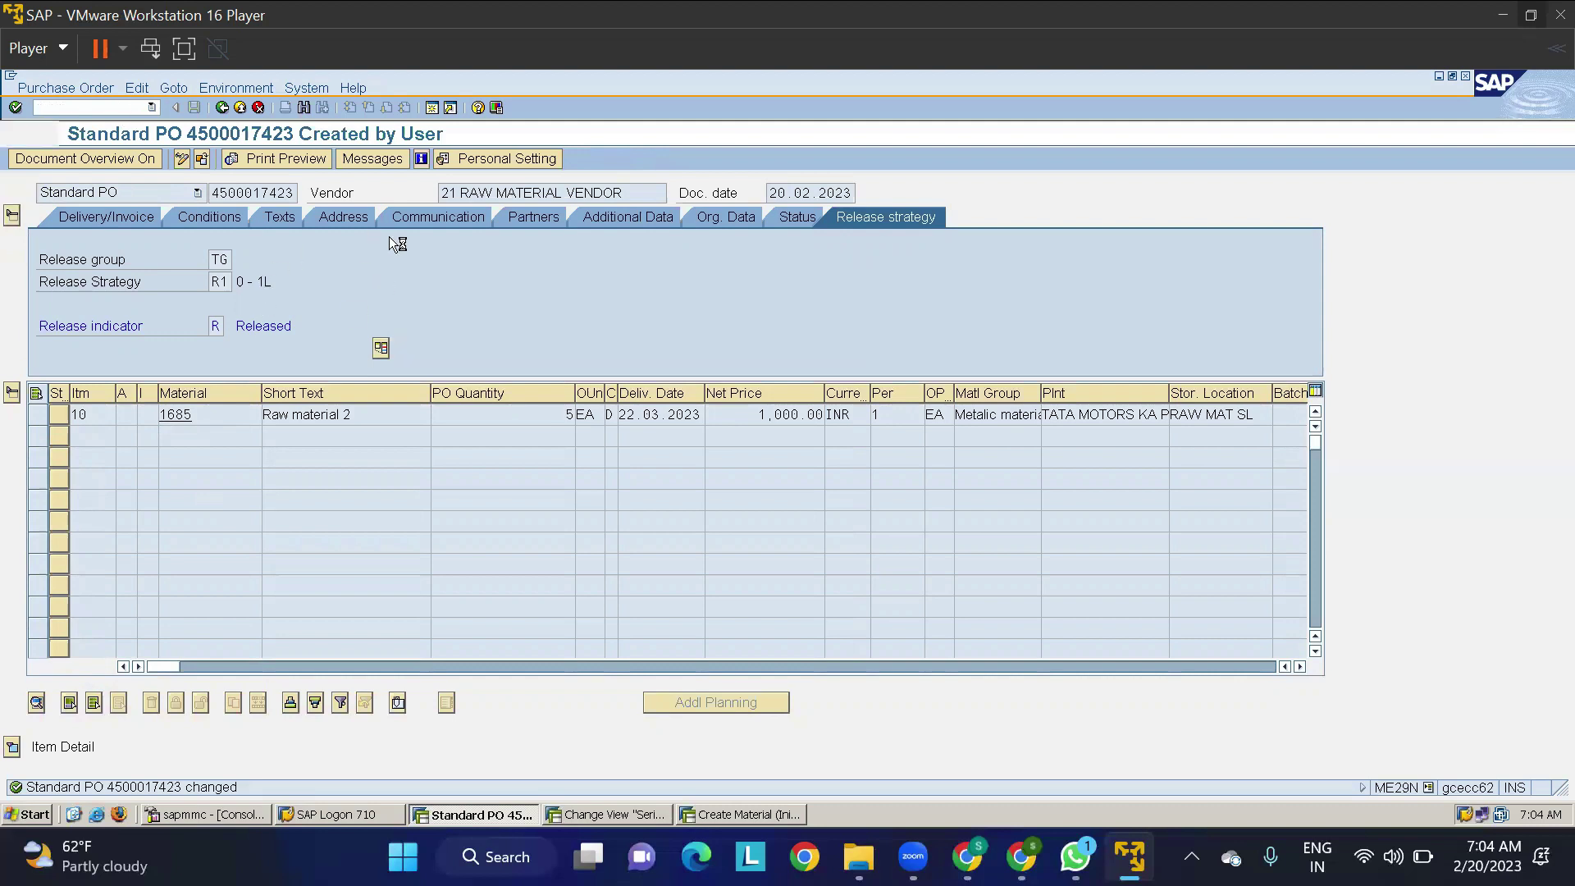
key(ctrl+v)
key(Return)
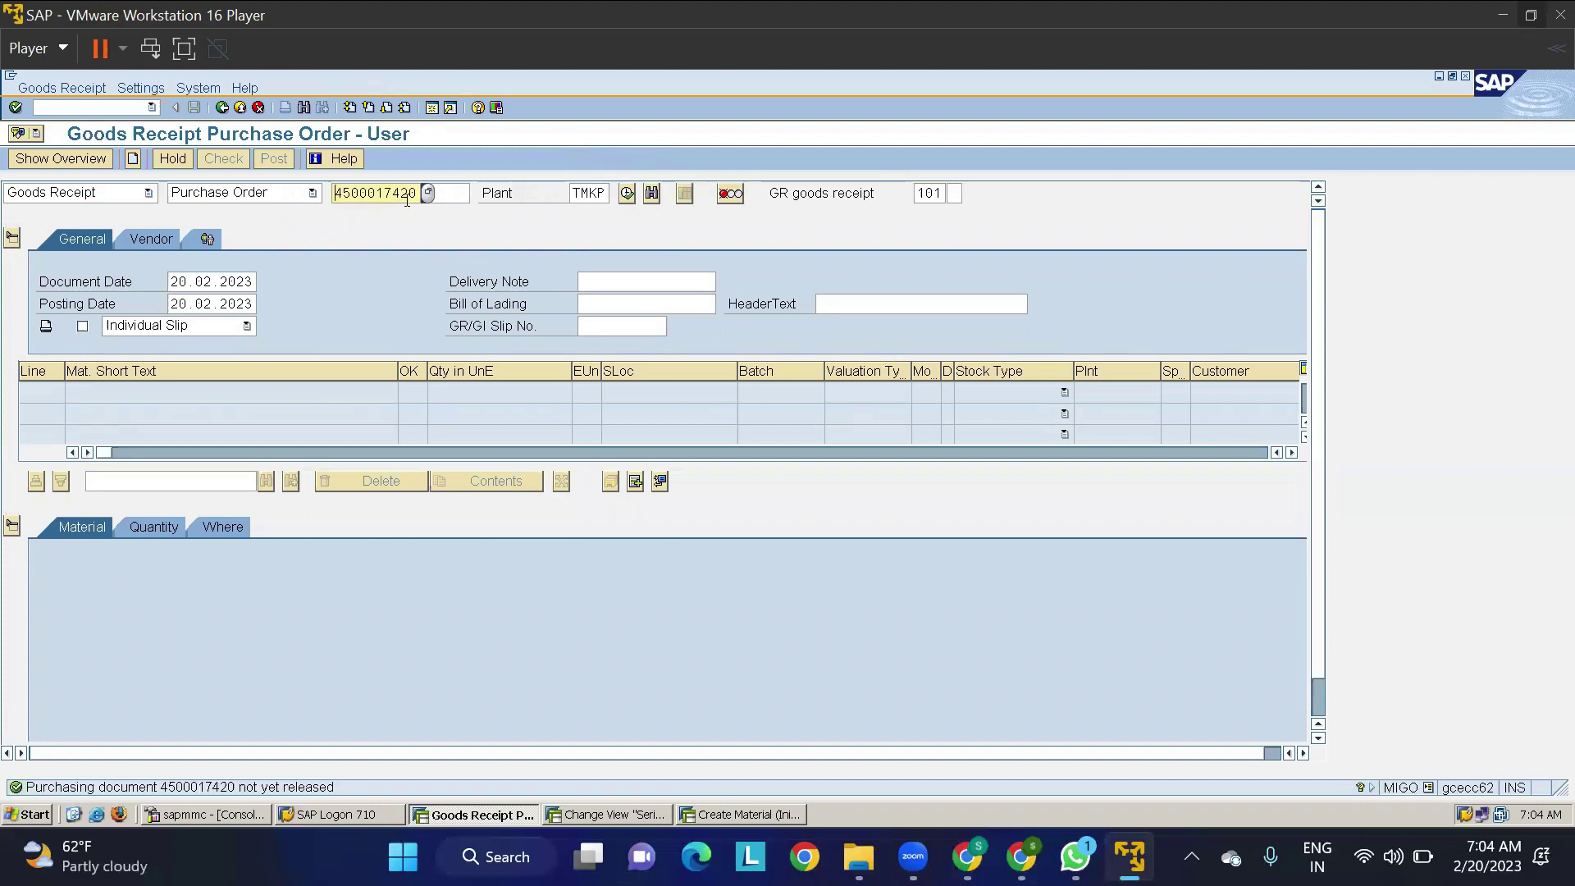
key(BackSpace)
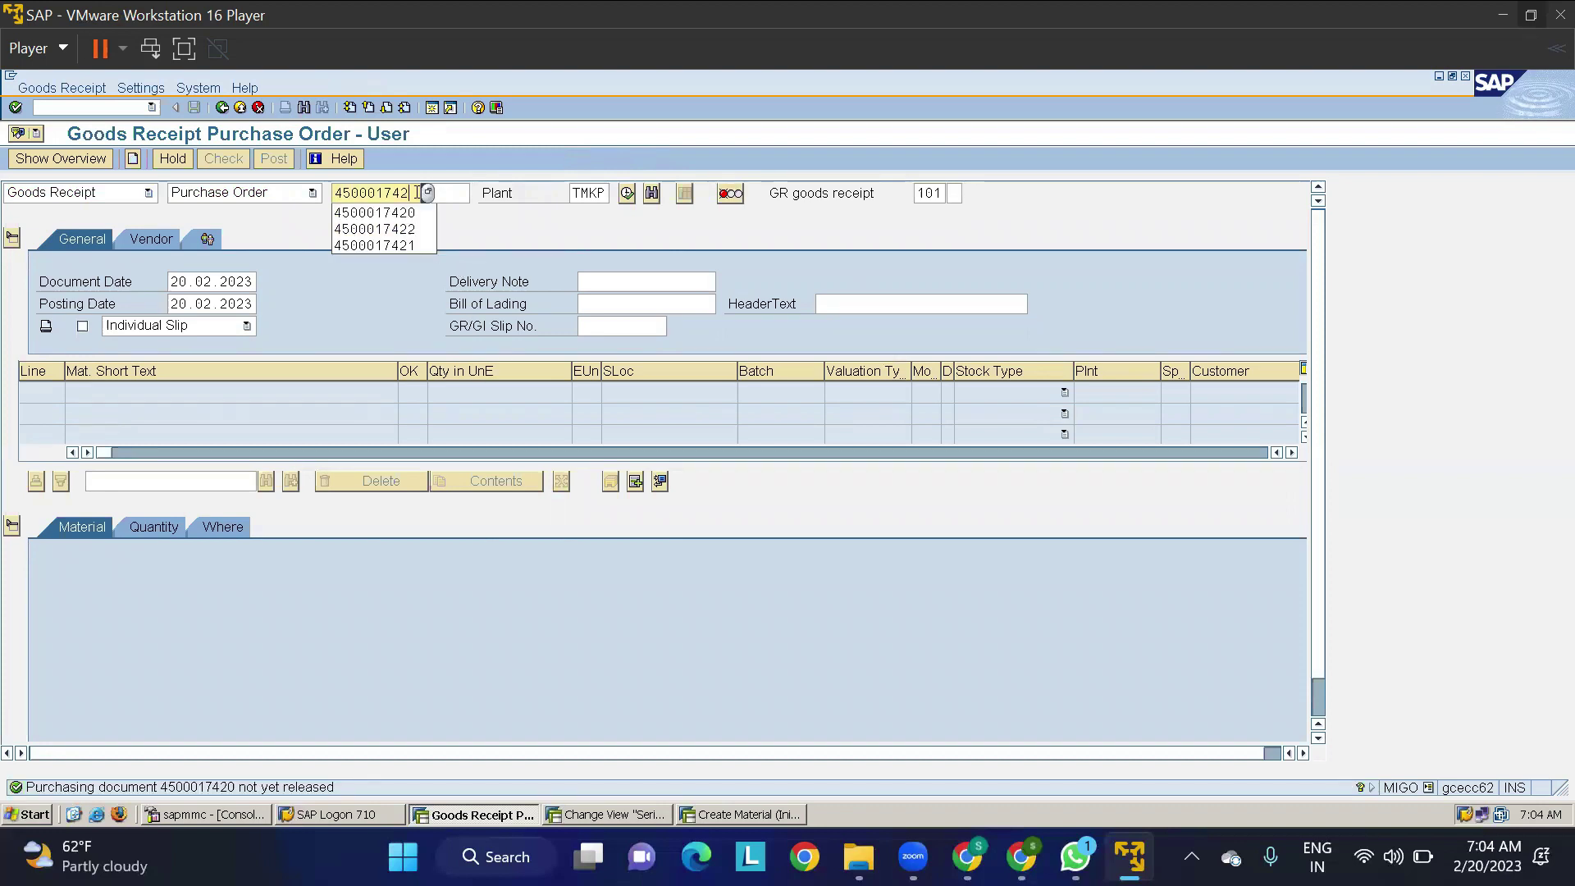
text(3)
key(Return)
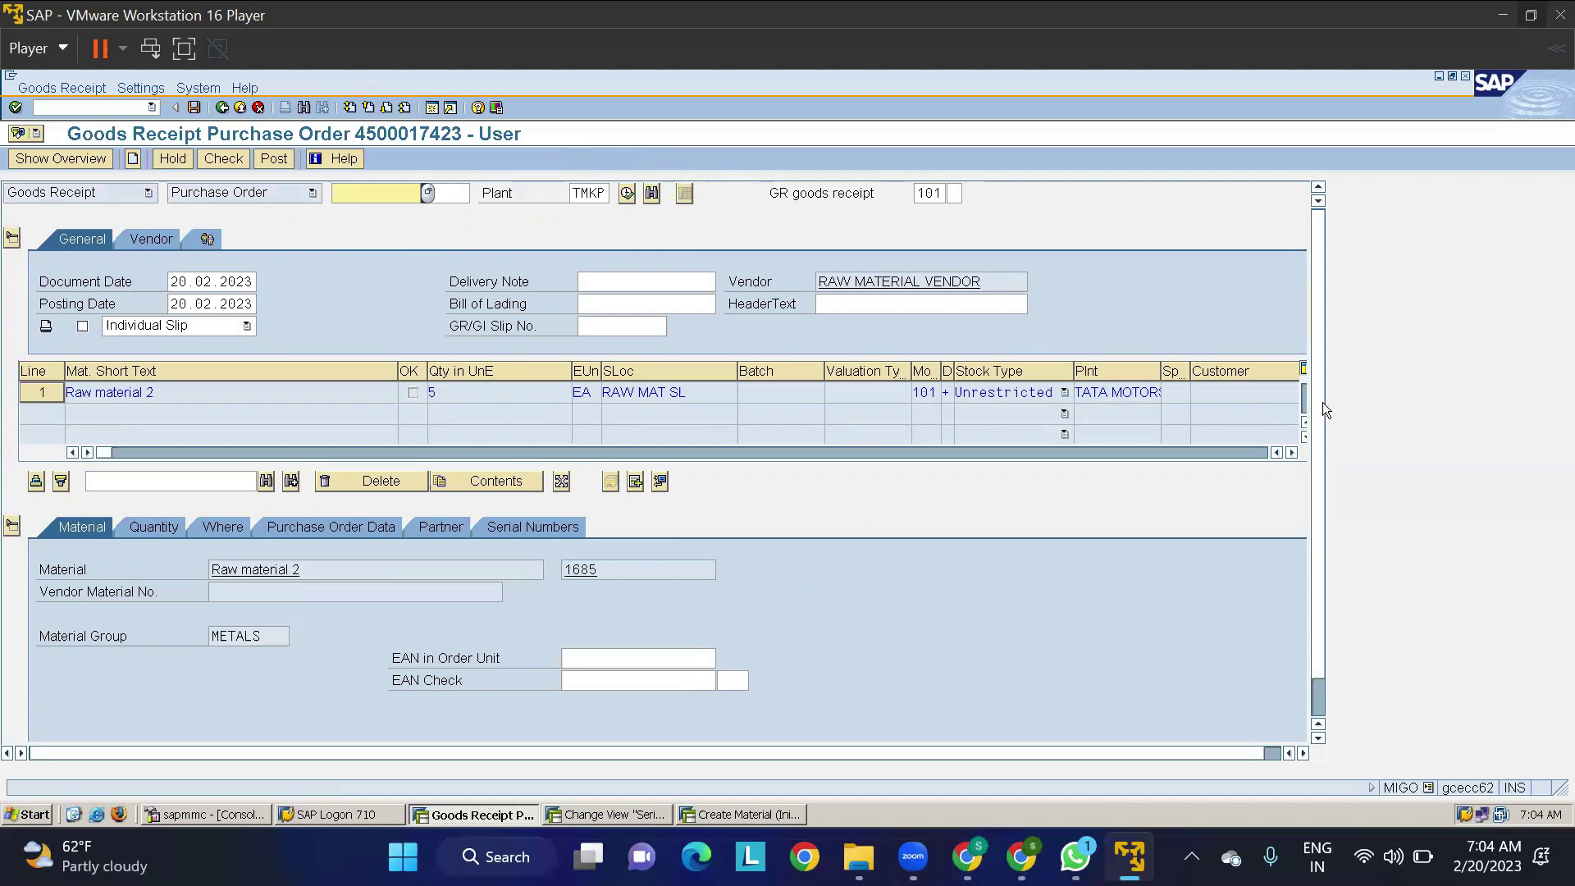
scroll(1323, 402, down, 1)
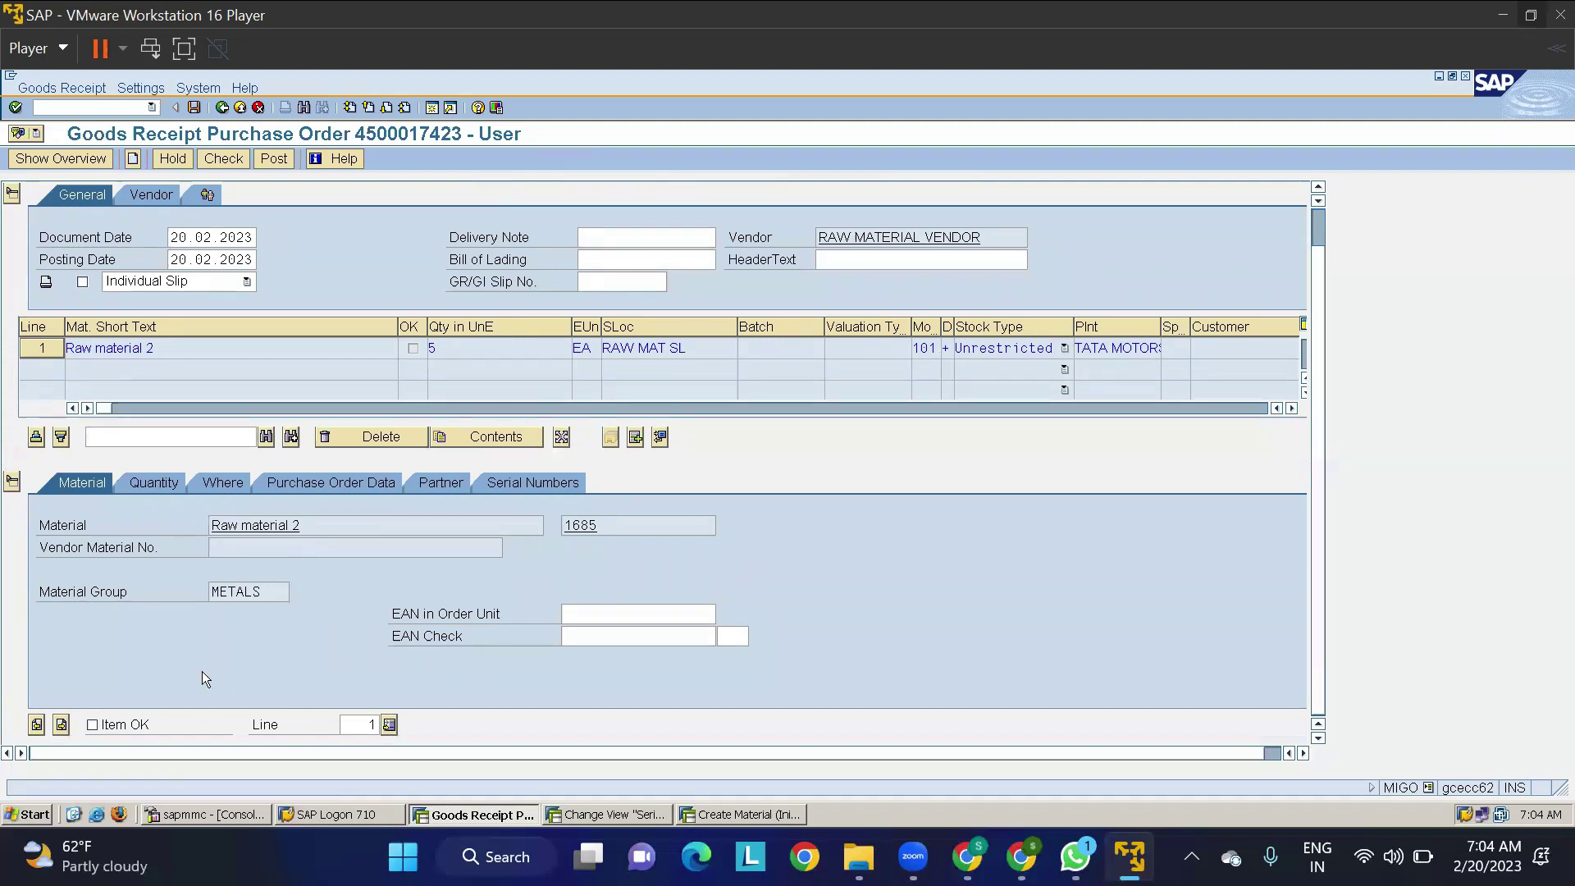
click(92, 725)
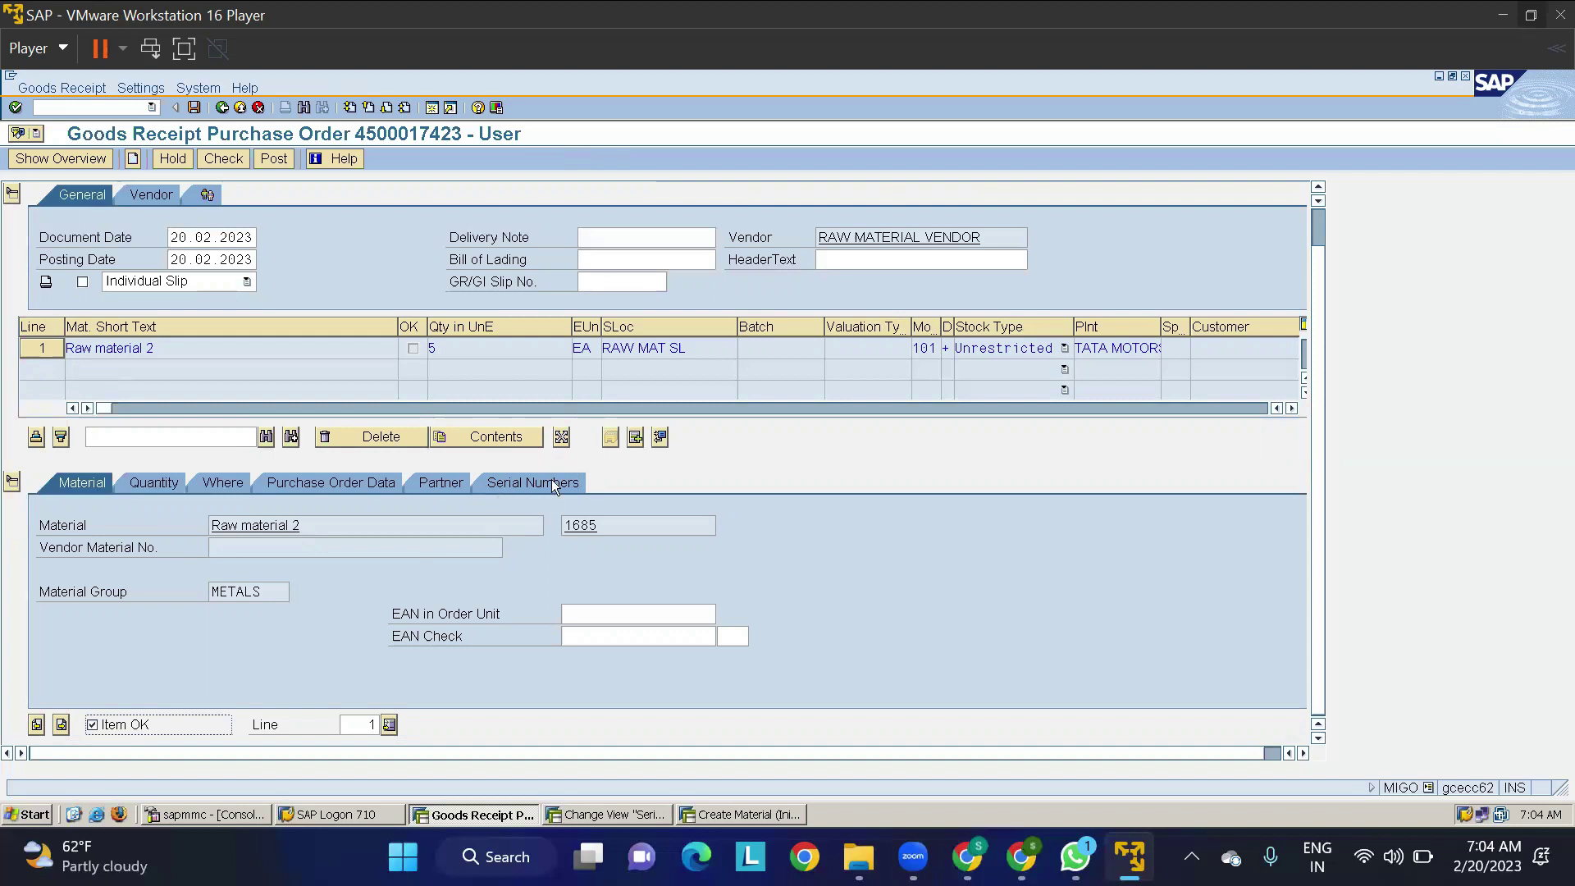
click(228, 162)
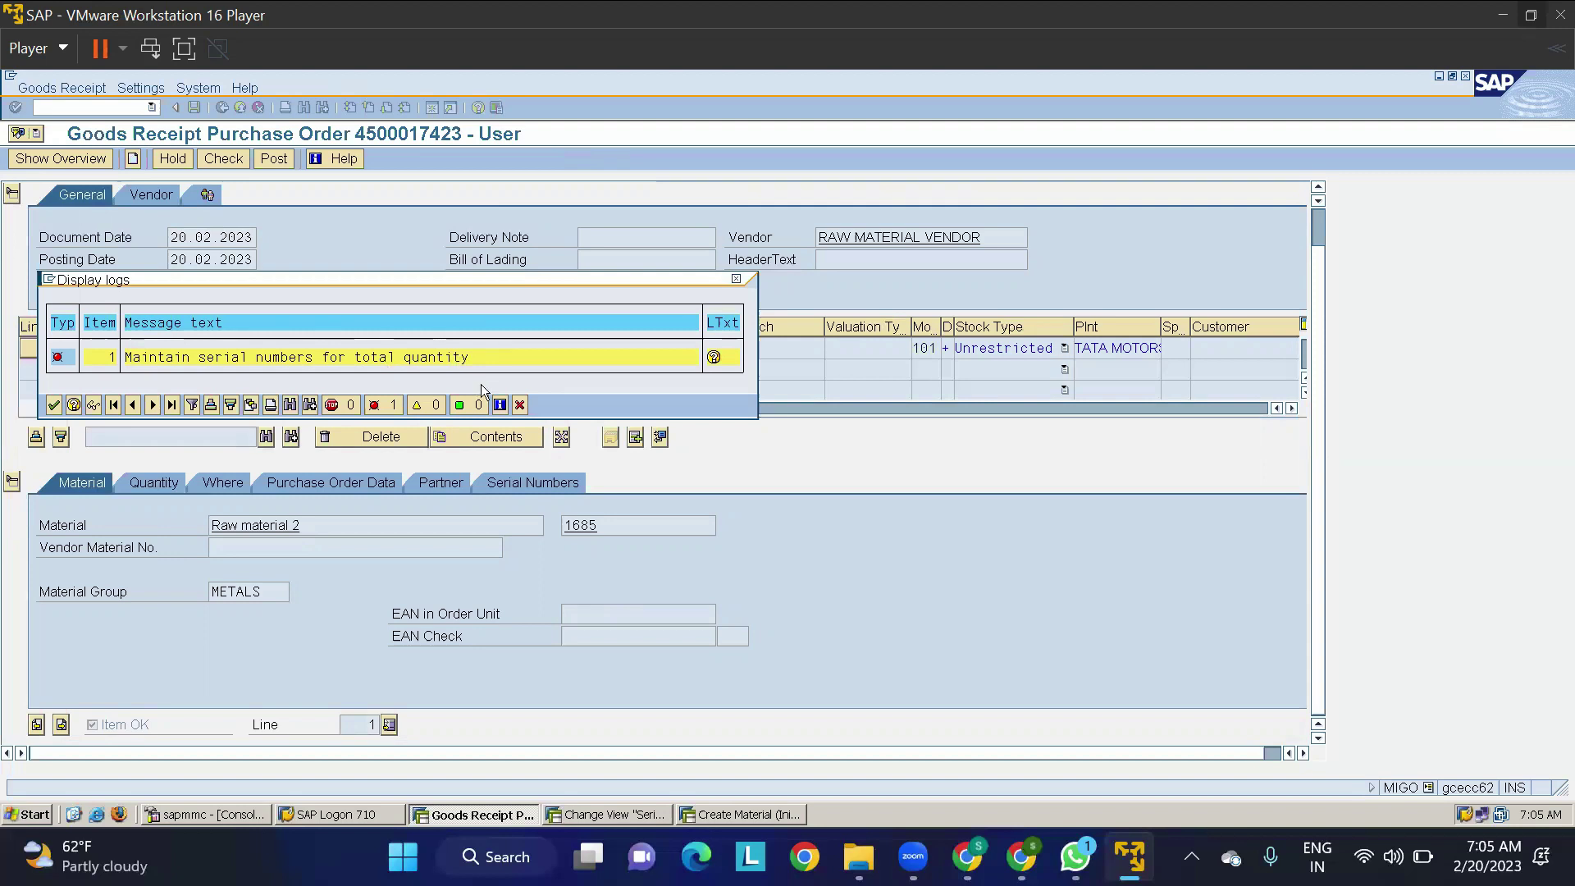
click(737, 279)
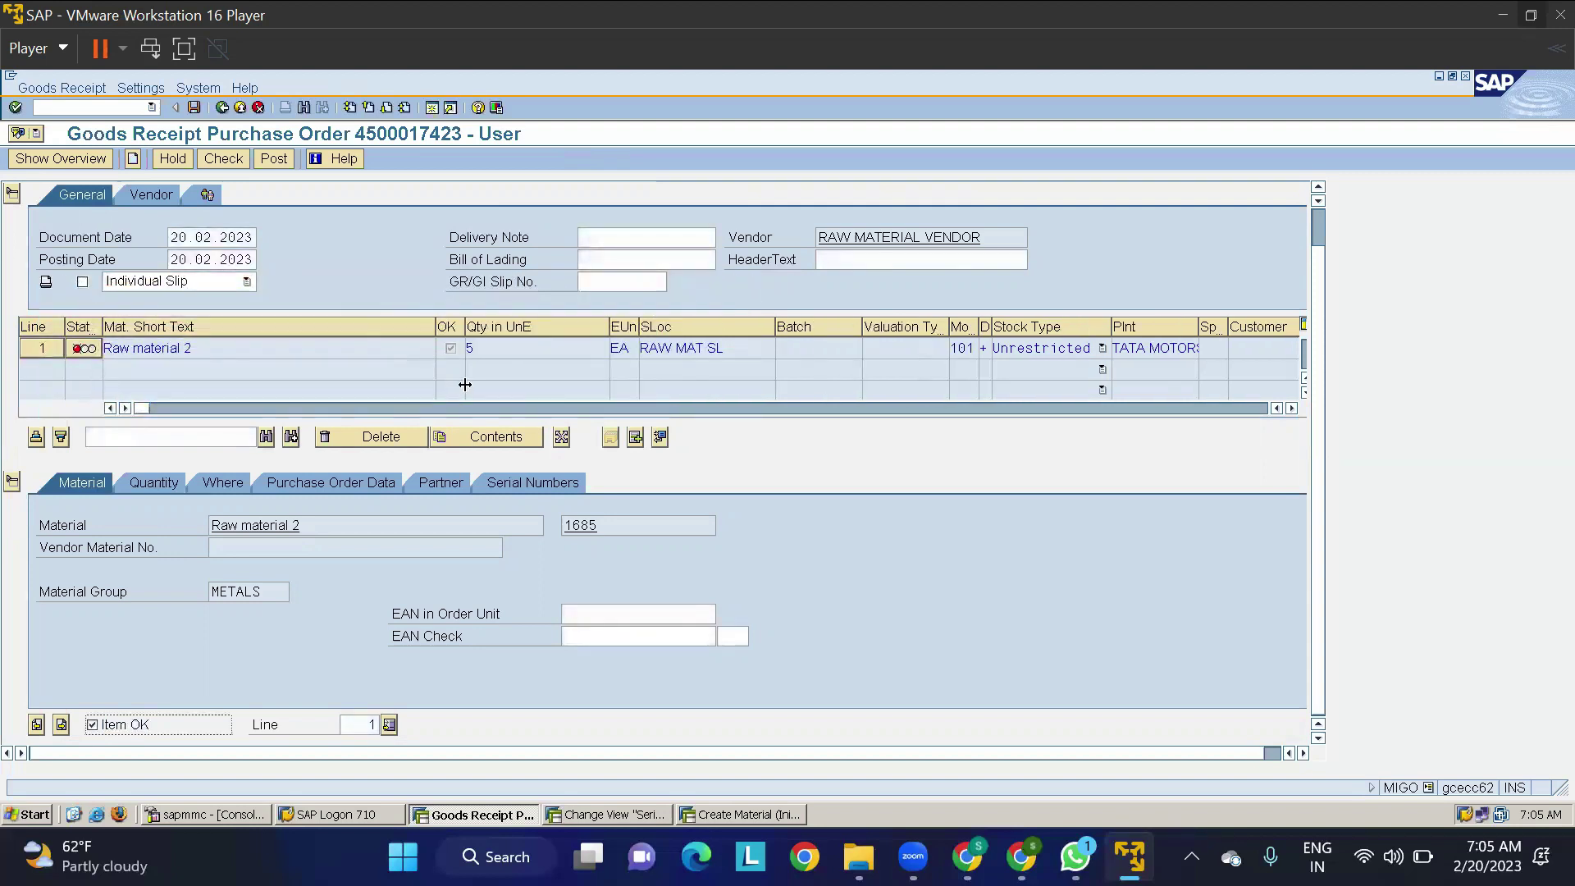
Step: Enter serial numbers 1, 2, 3, 4 and 5 for the item
click(520, 483)
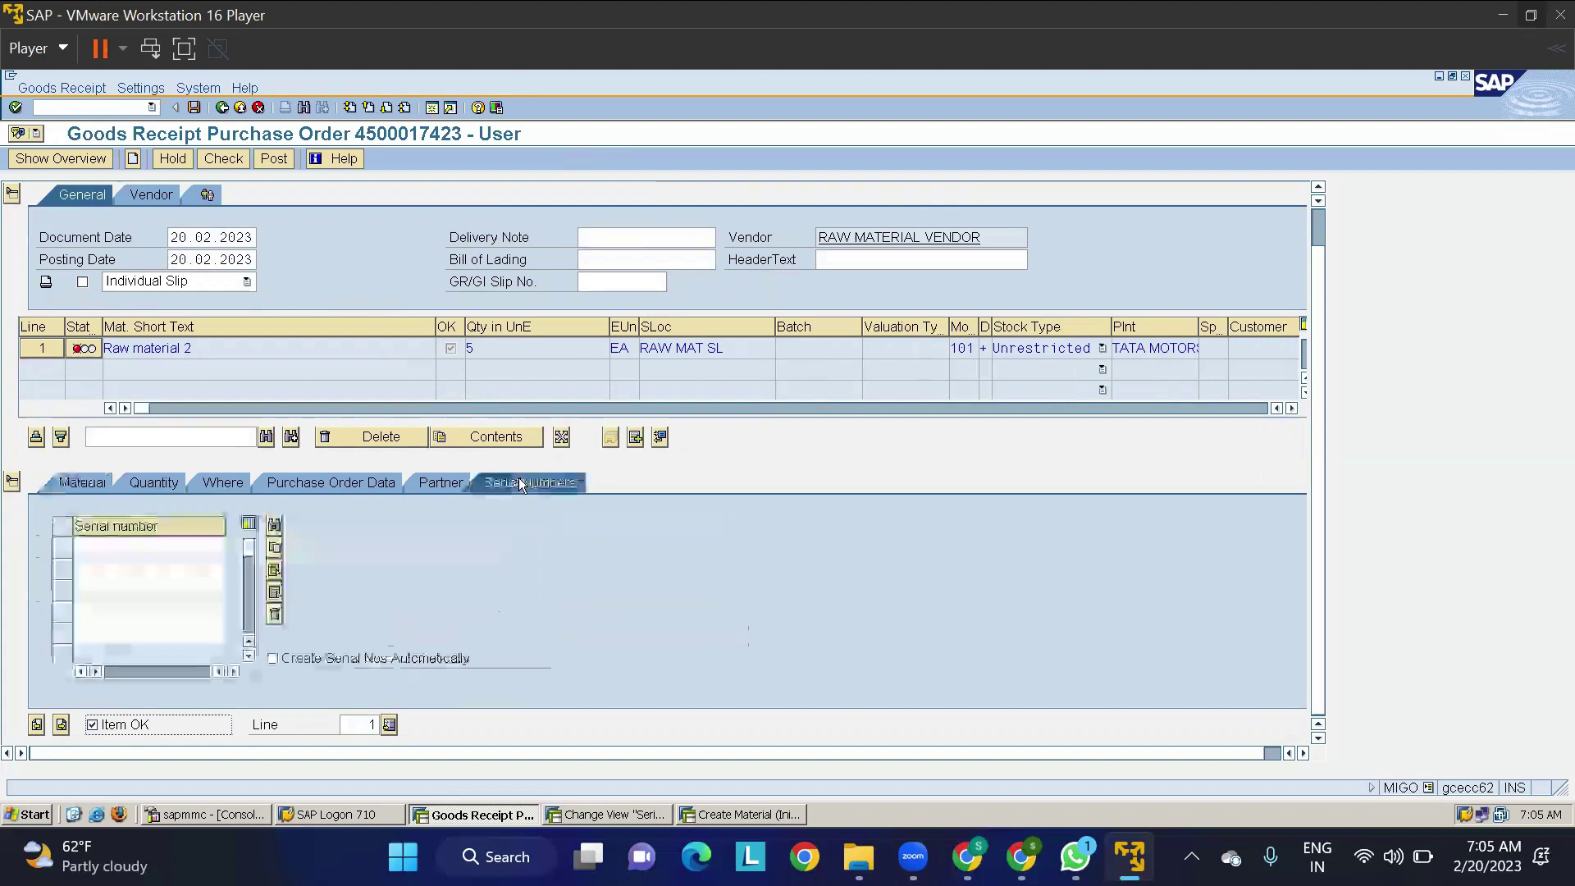
click(154, 545)
text(1)
key(Return)
text(2)
key(Return)
text(3)
key(Return)
text(4)
key(Return)
text(5)
key(Return)
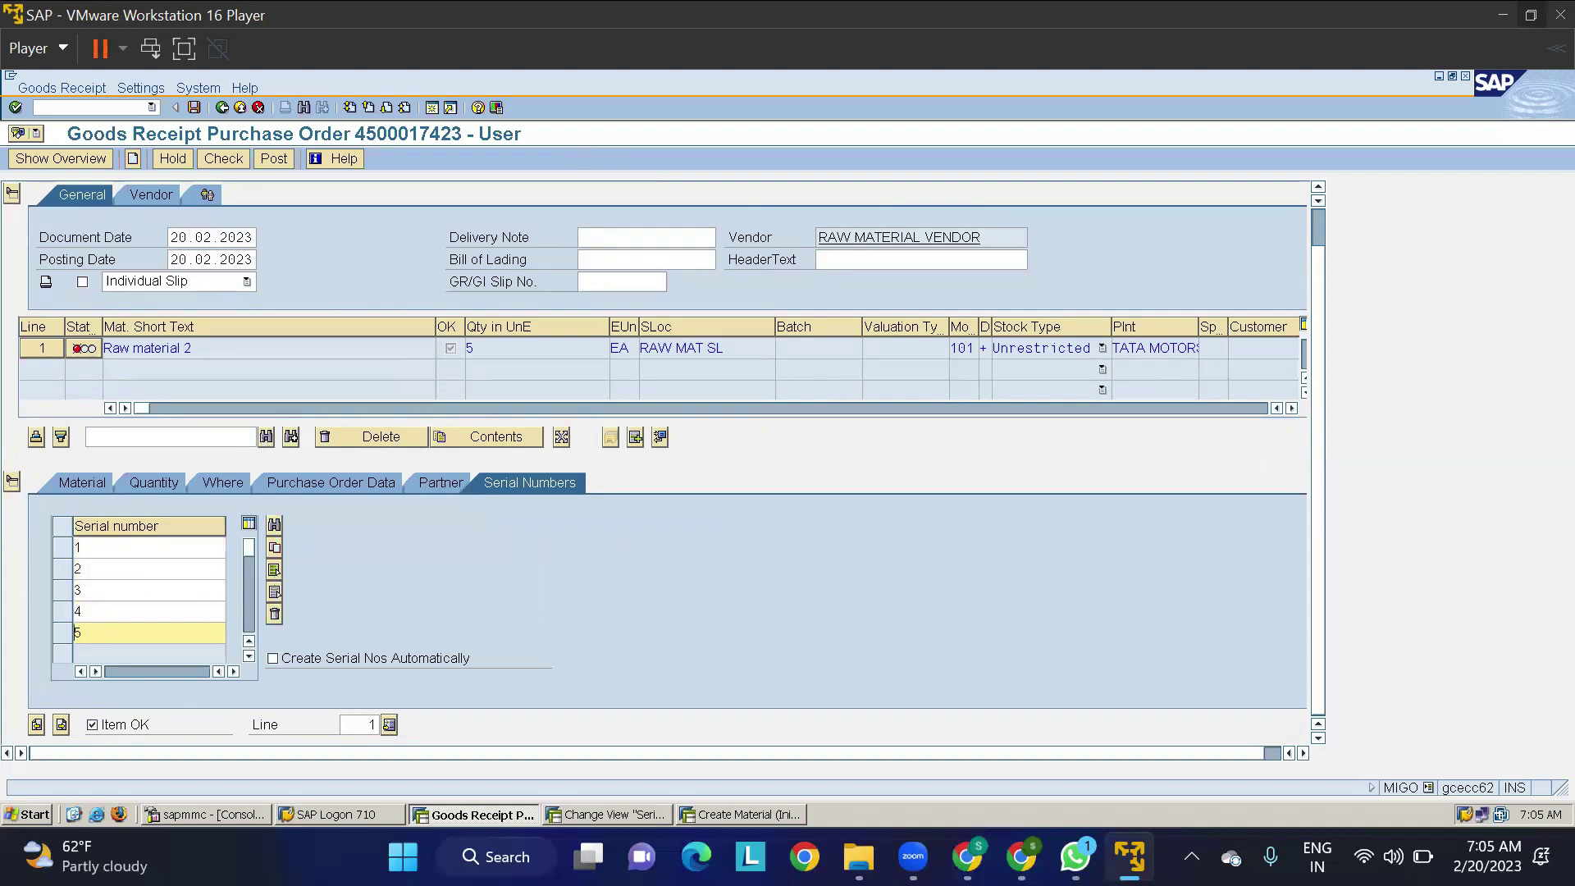
Step: Check the receipt, dismiss the price-change warning, and post it
click(224, 160)
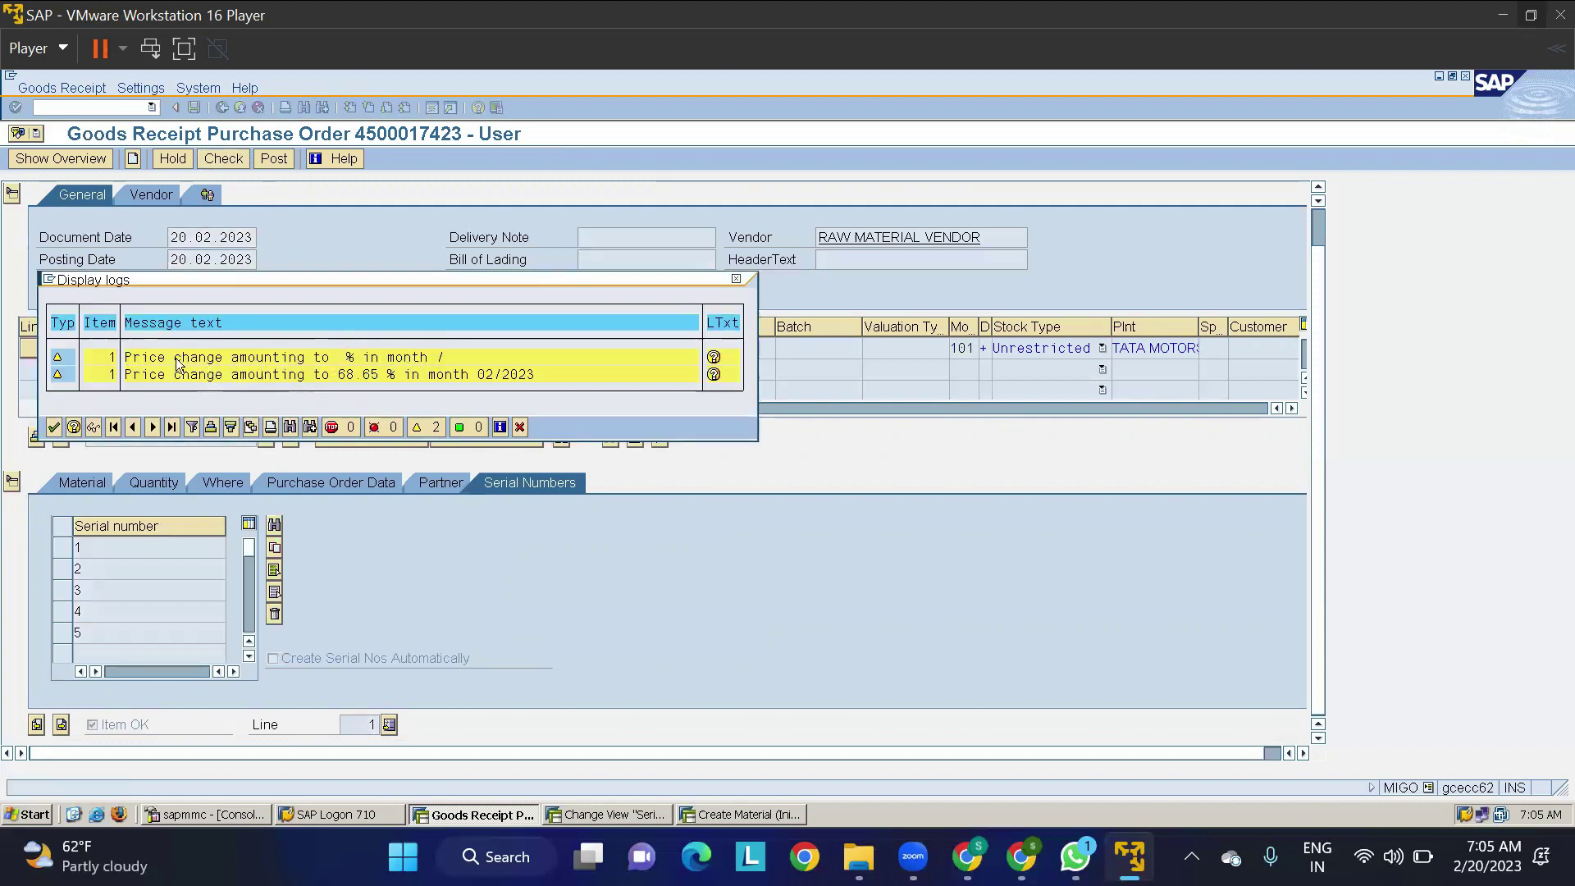
click(737, 281)
click(274, 158)
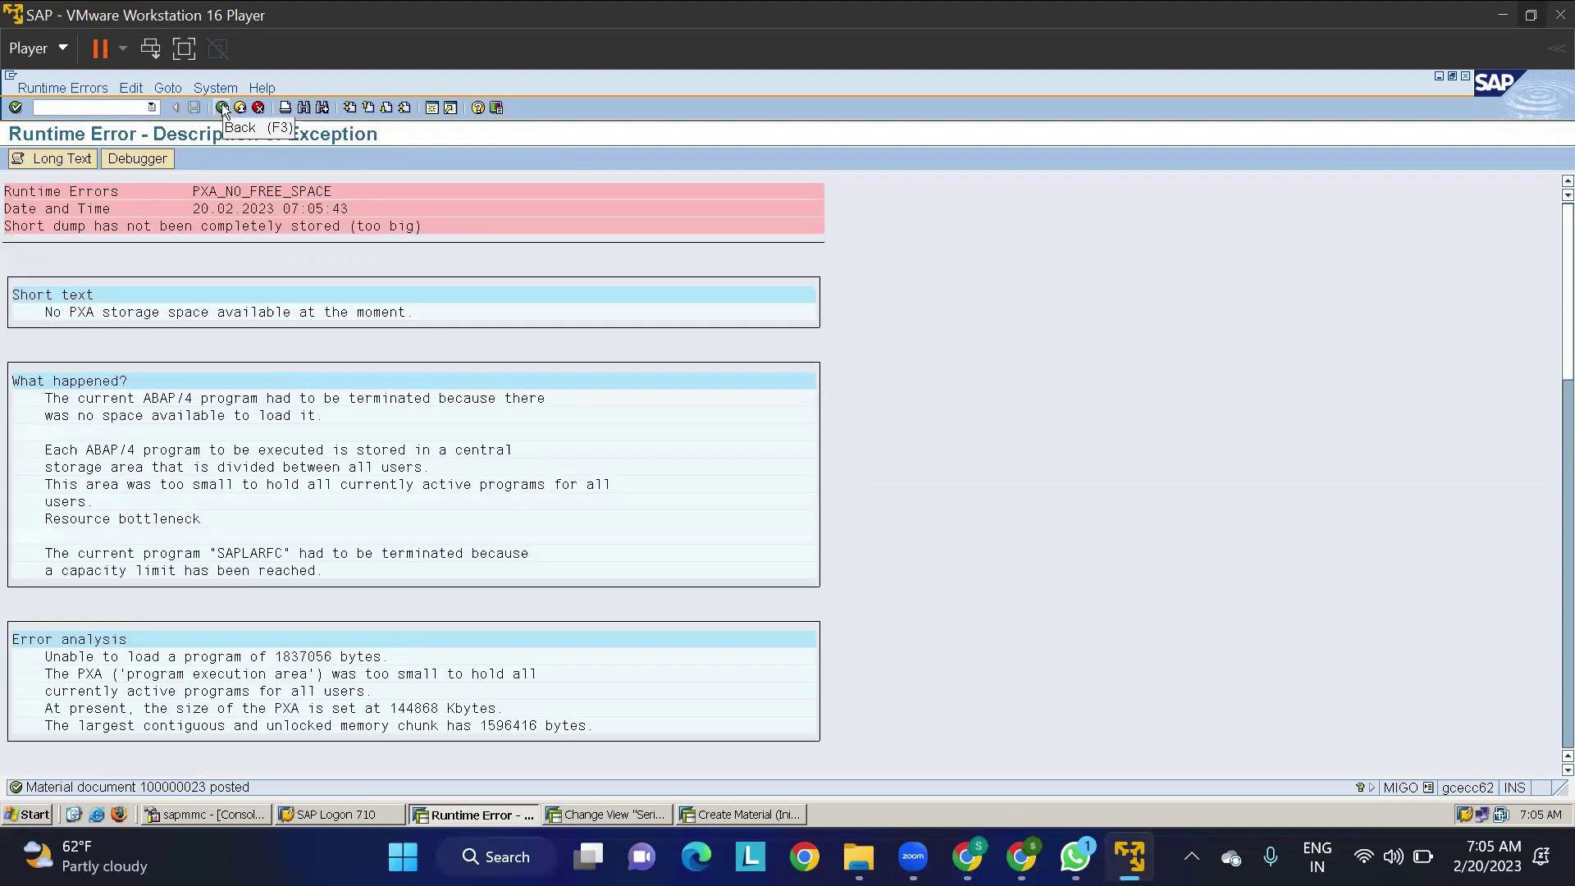
click(224, 112)
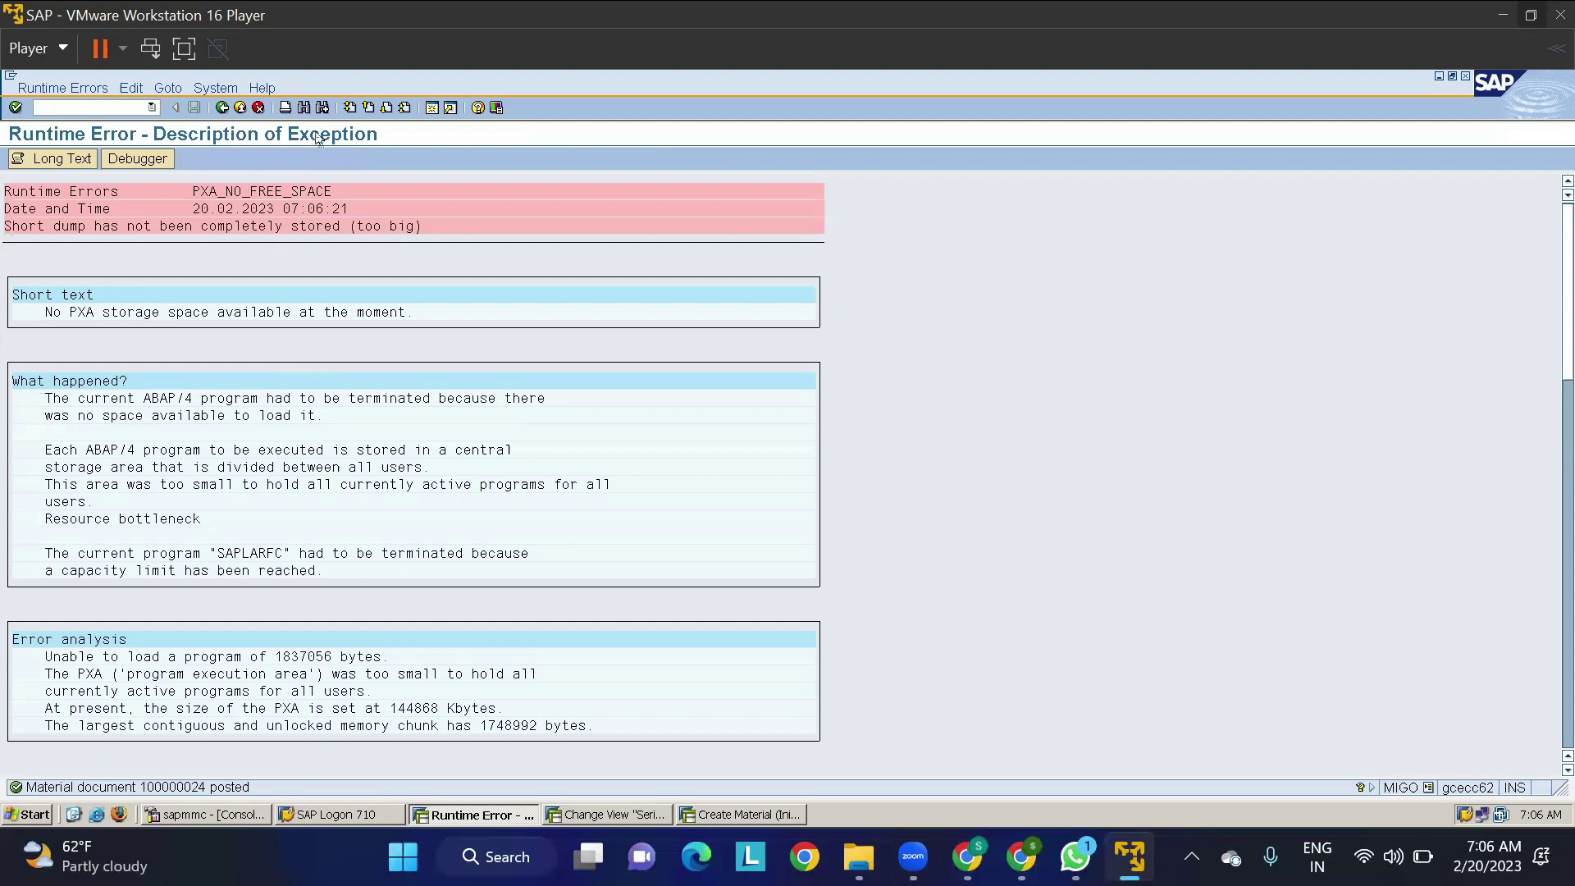
Step: Leave the runtime error and close the customizing and material creation sessions
click(222, 108)
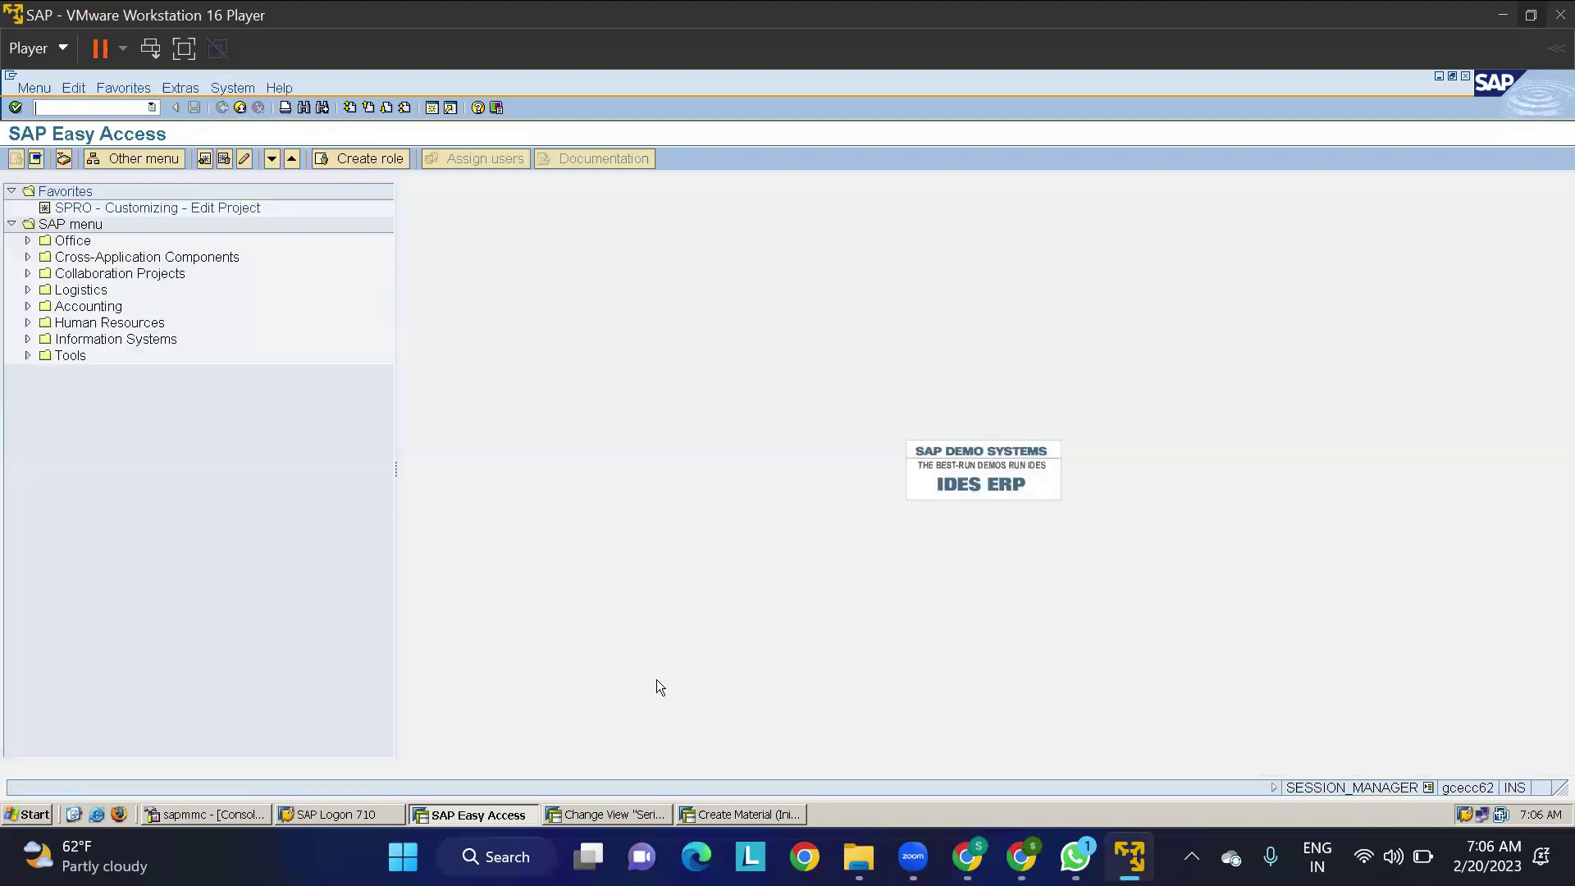
click(634, 815)
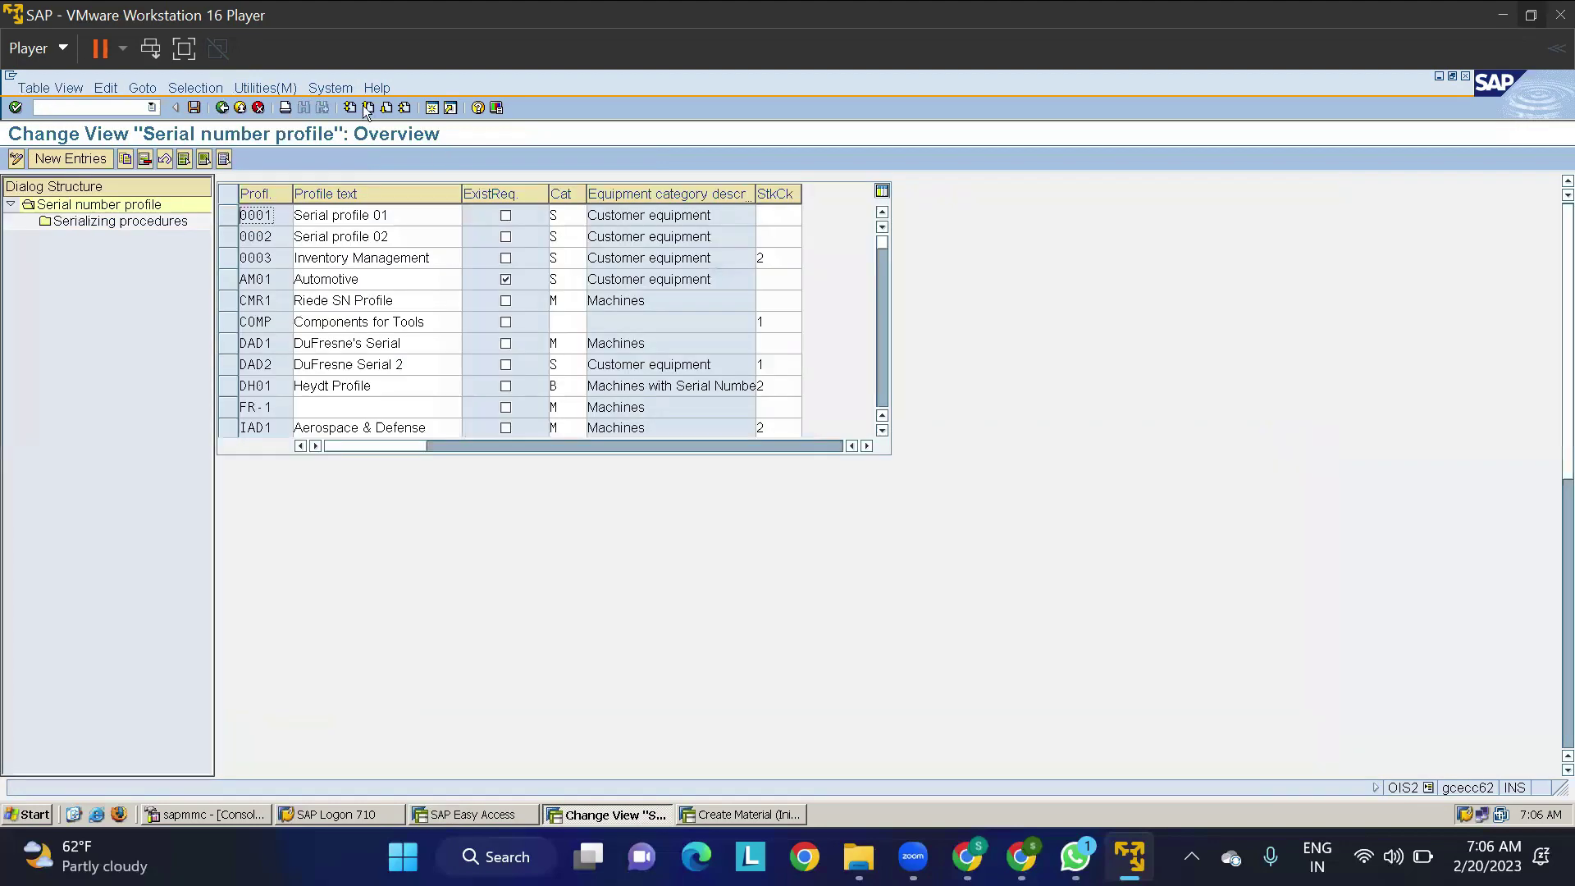
click(217, 108)
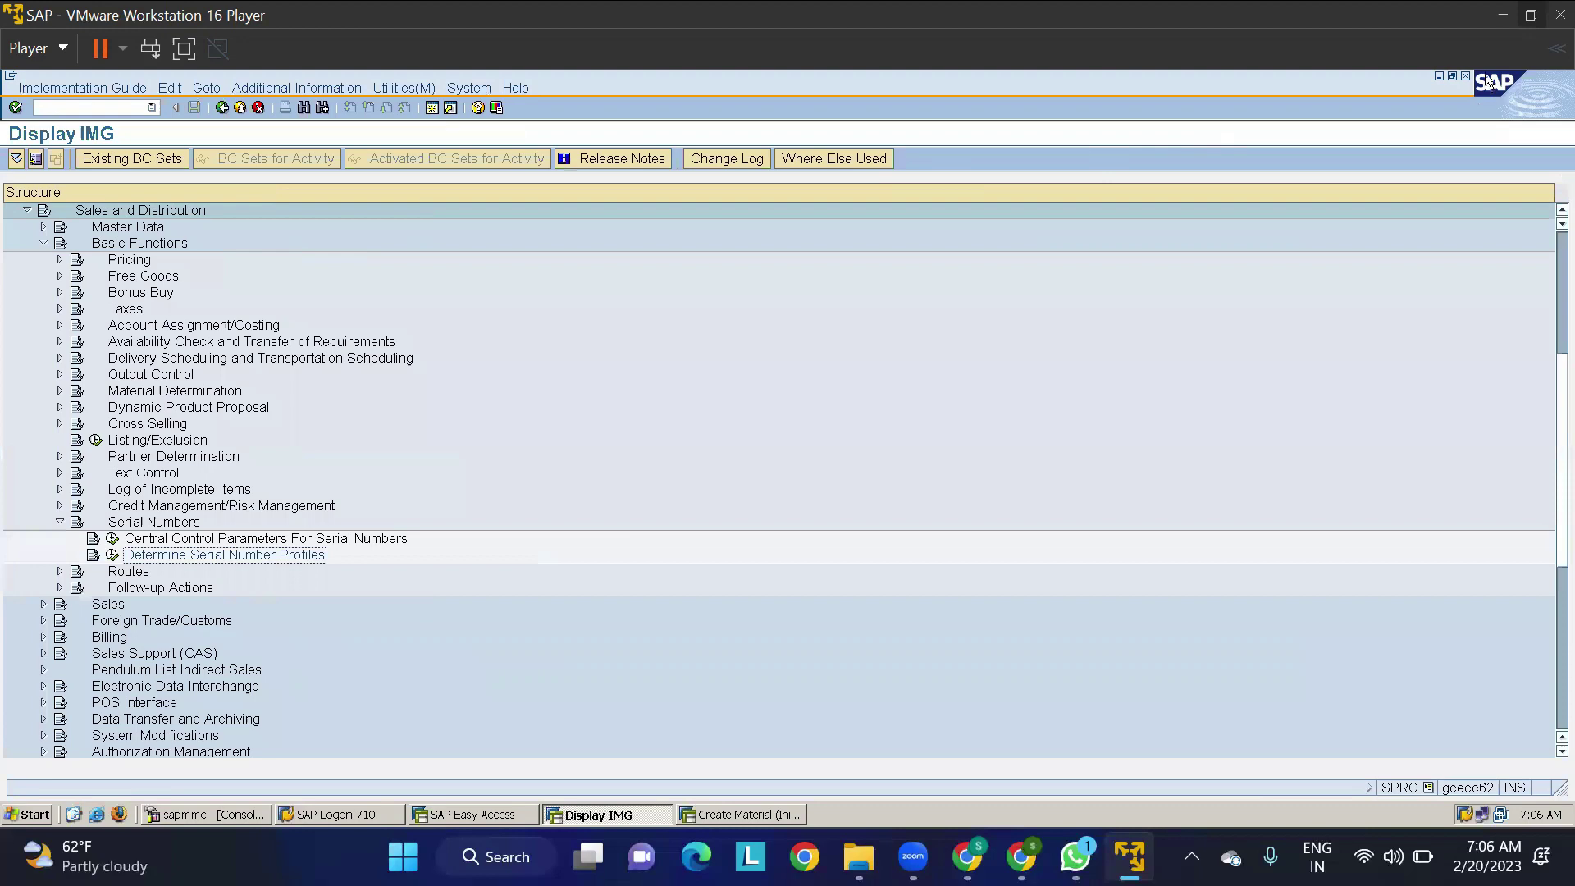
click(1465, 75)
click(616, 814)
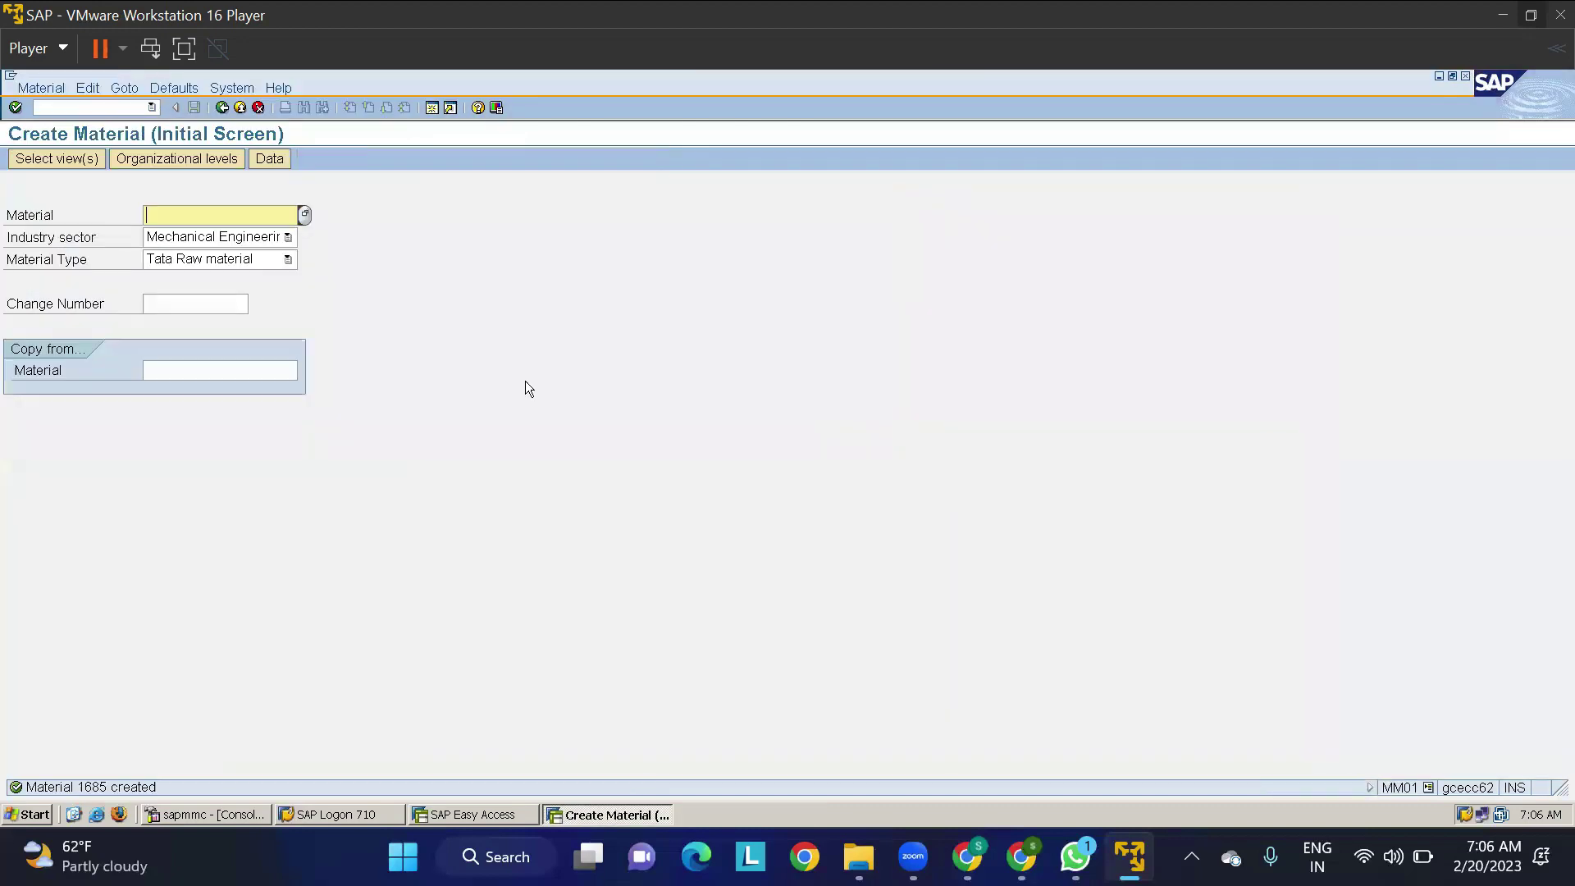
click(1465, 76)
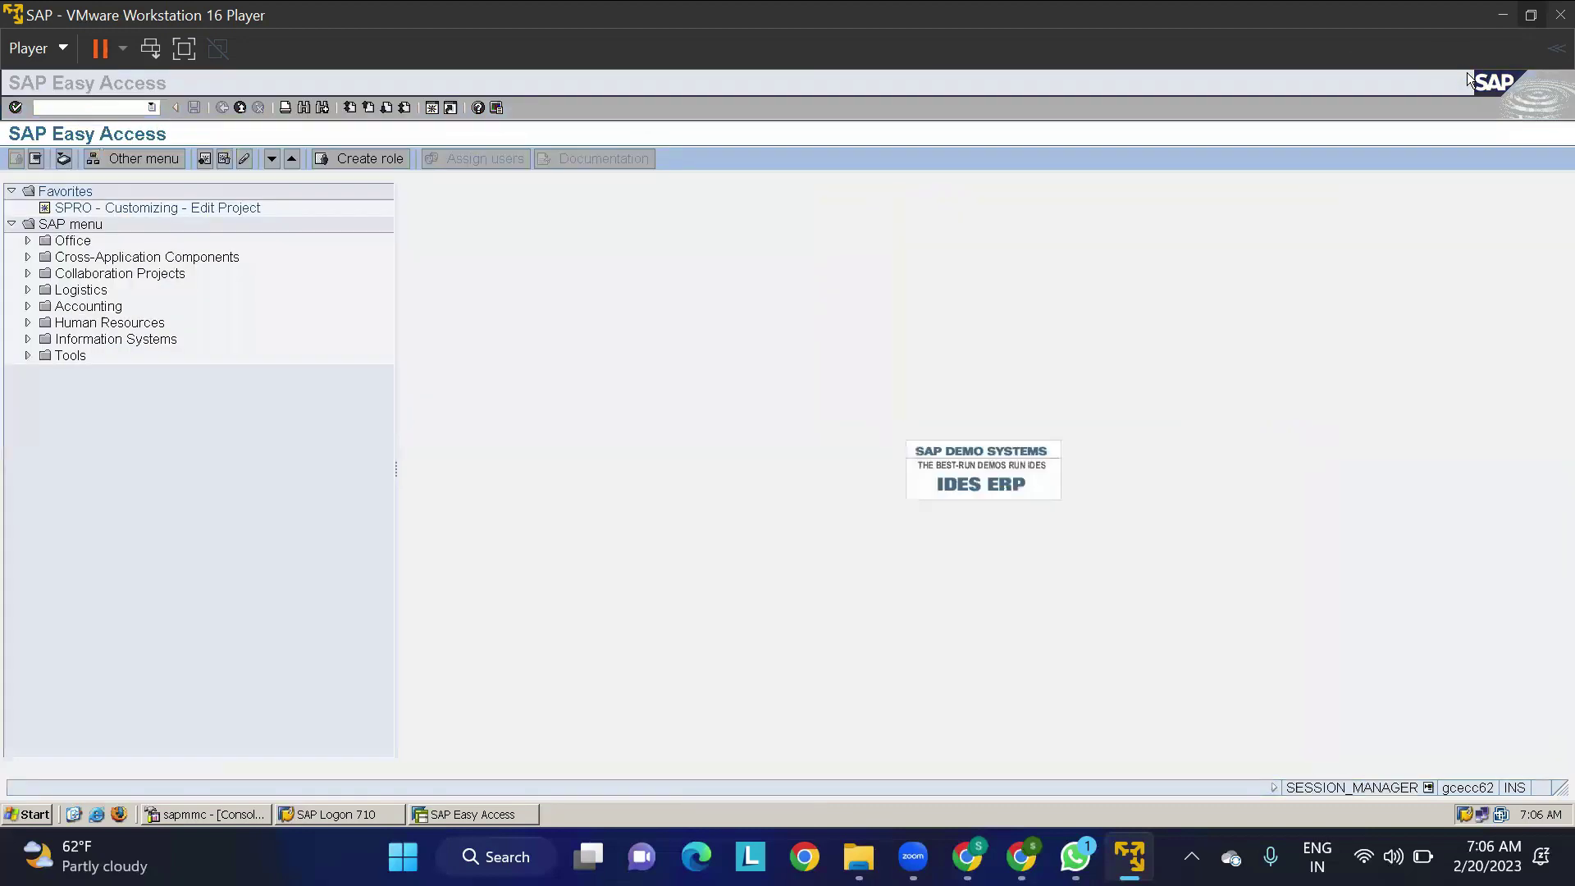
Step: Refresh the Easy Access menu and launch MIGO
click(95, 107)
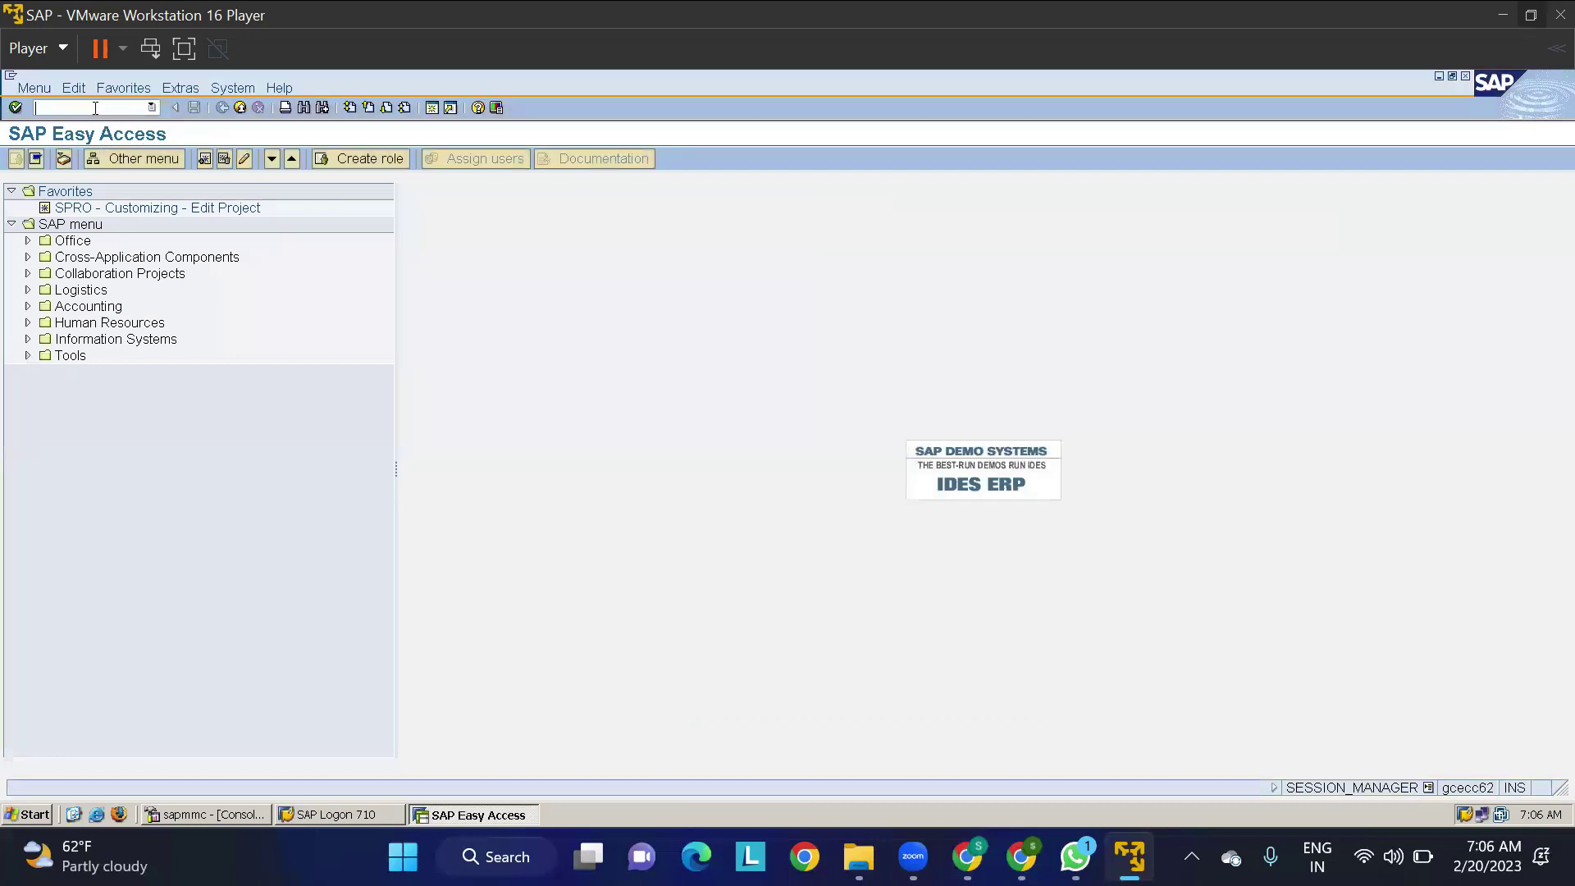
click(36, 88)
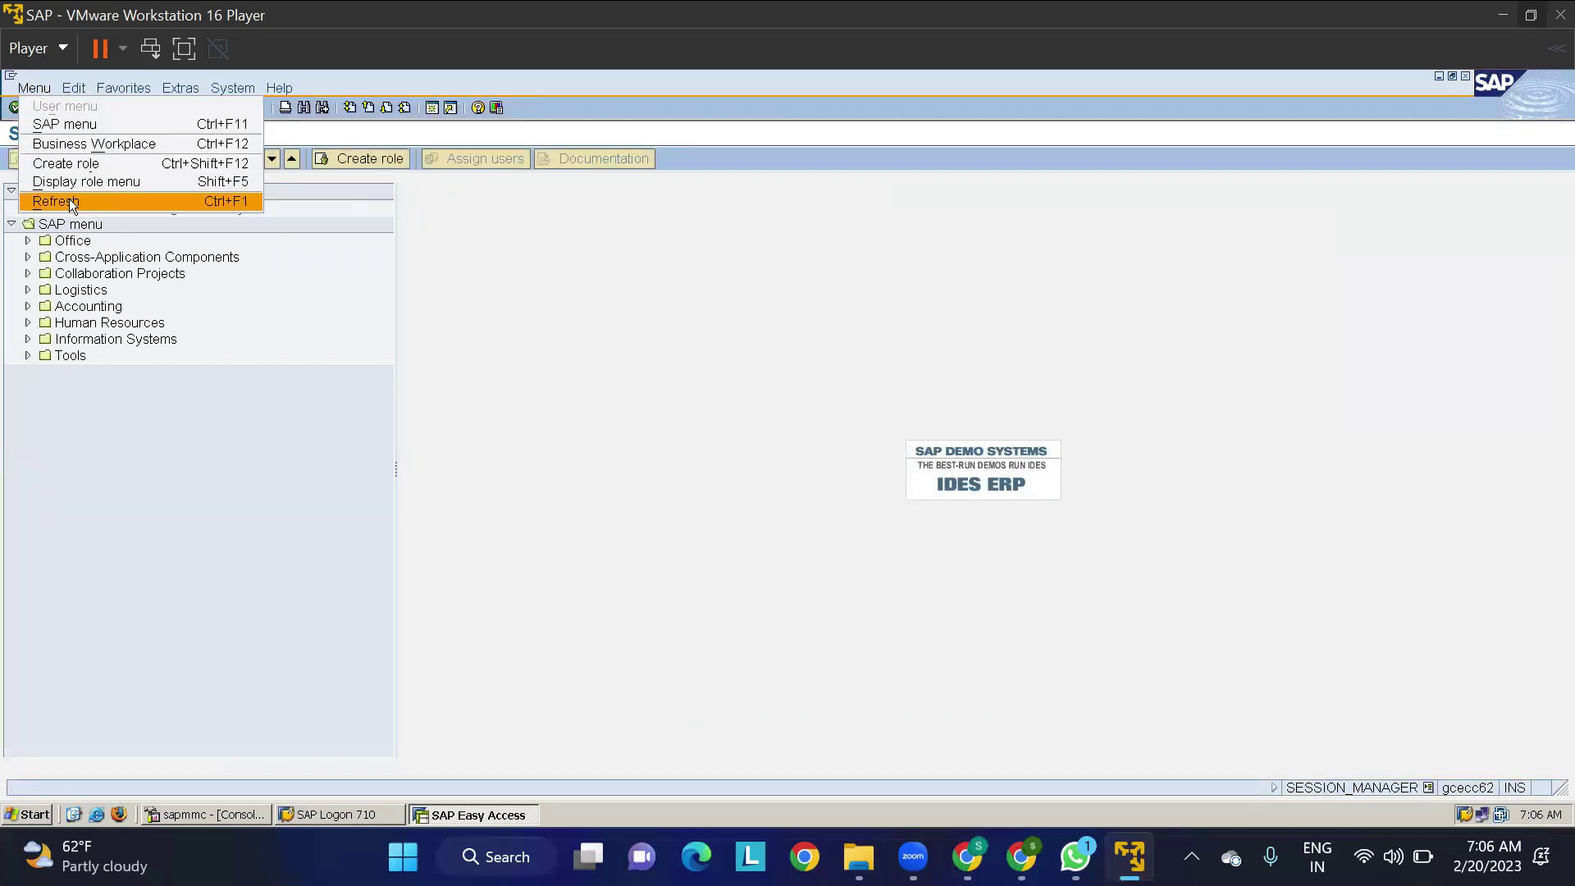
click(70, 201)
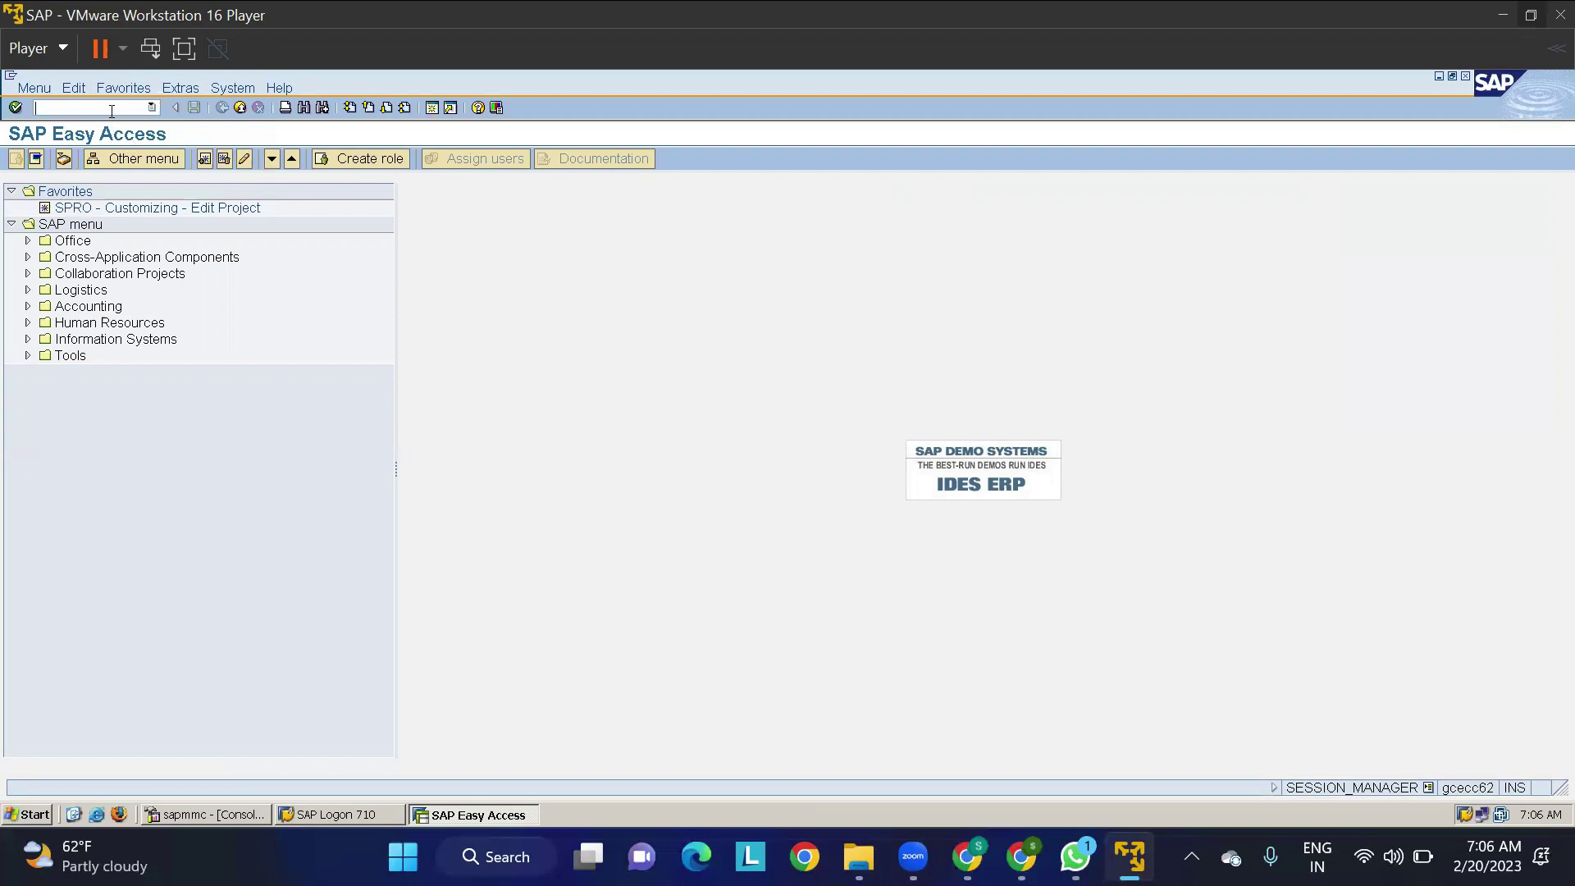
text(migo)
key(Return)
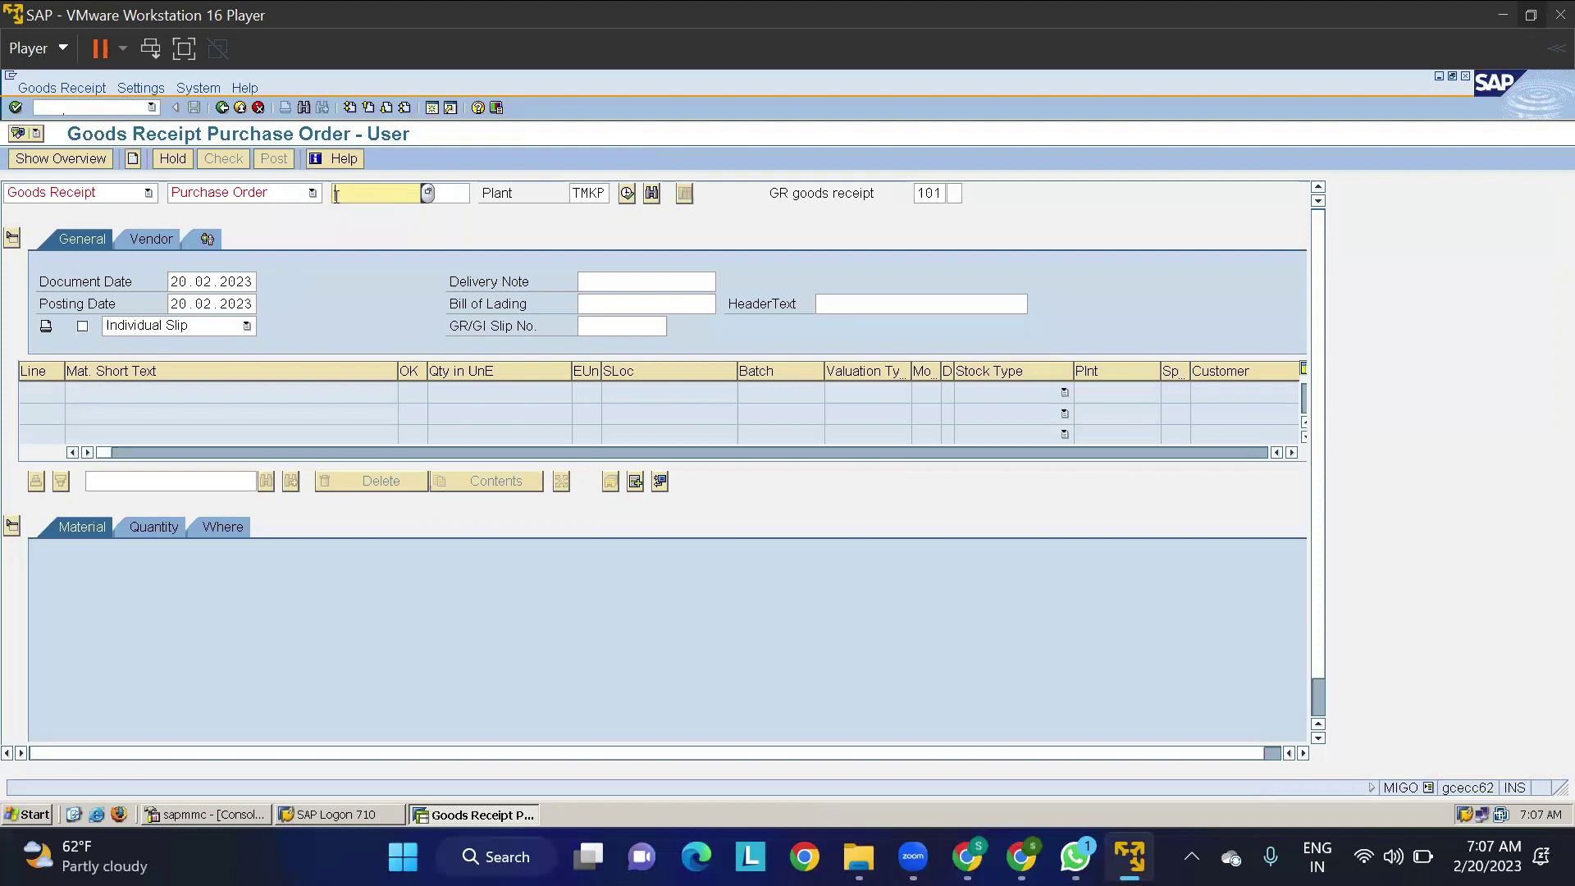
click(353, 196)
key(Down)
key(Return)
key(Return)
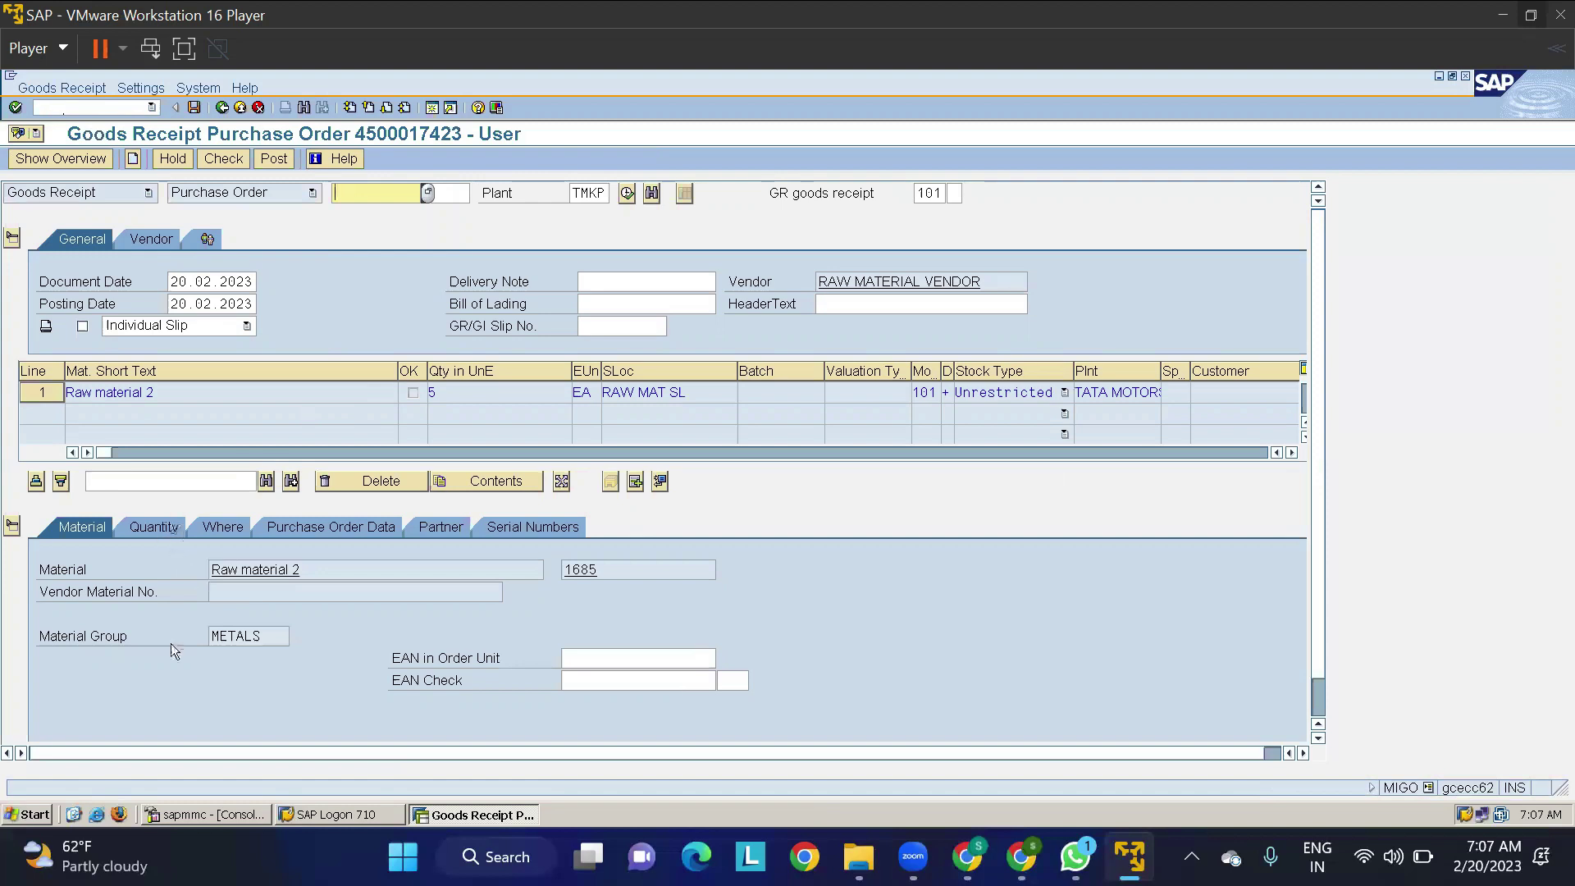
scroll(171, 643, down, 1)
click(91, 726)
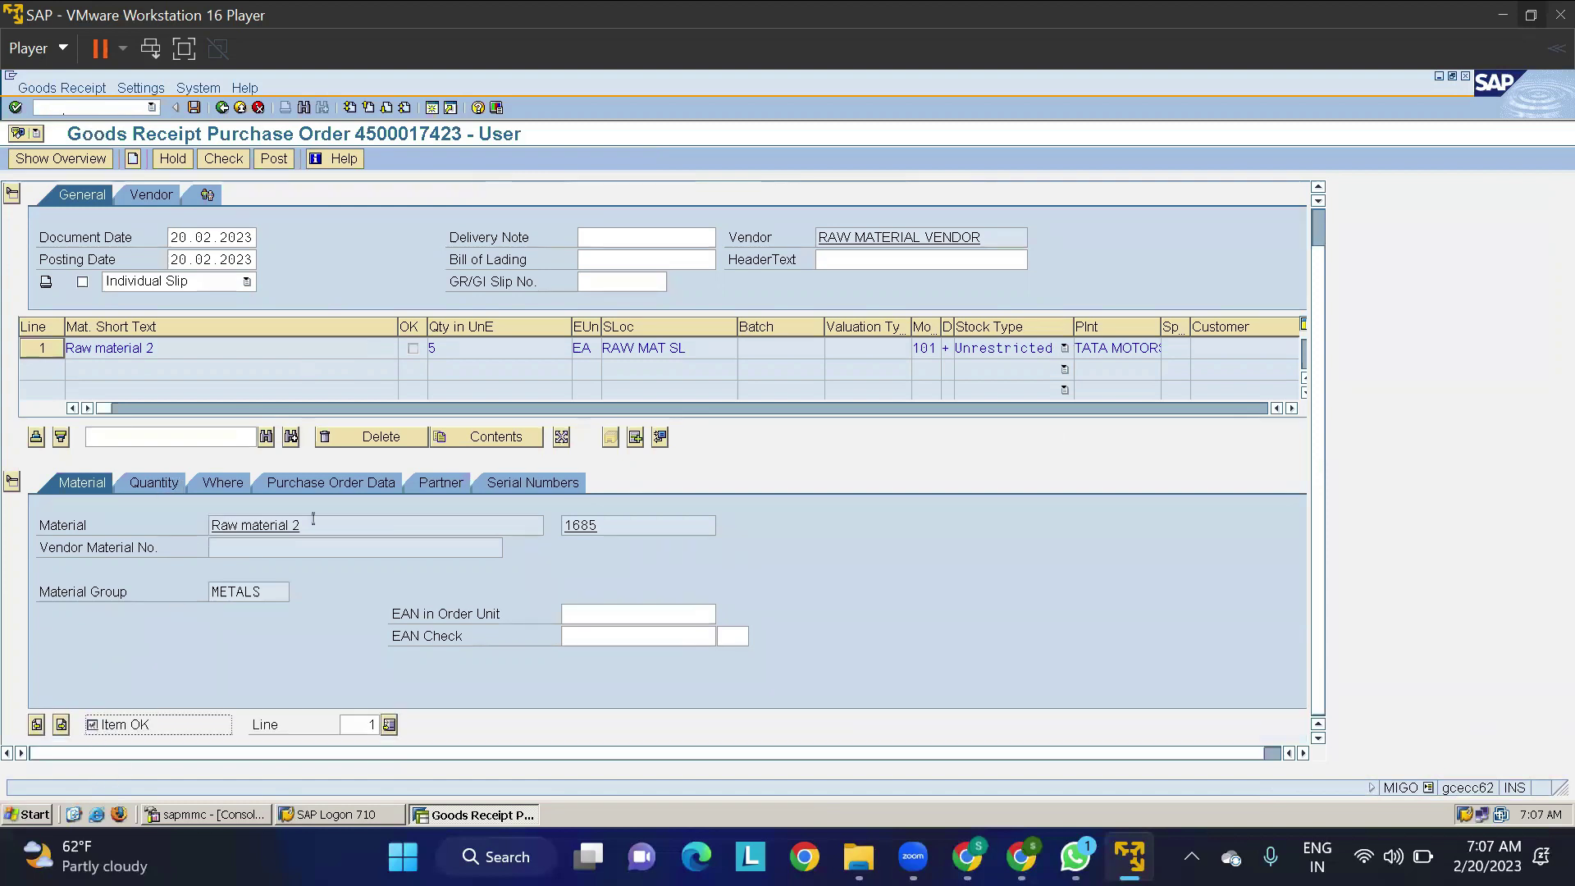
Step: Post the goods receipt with its serial numbers, then leave the runtime error
click(511, 489)
key(ctrl+s)
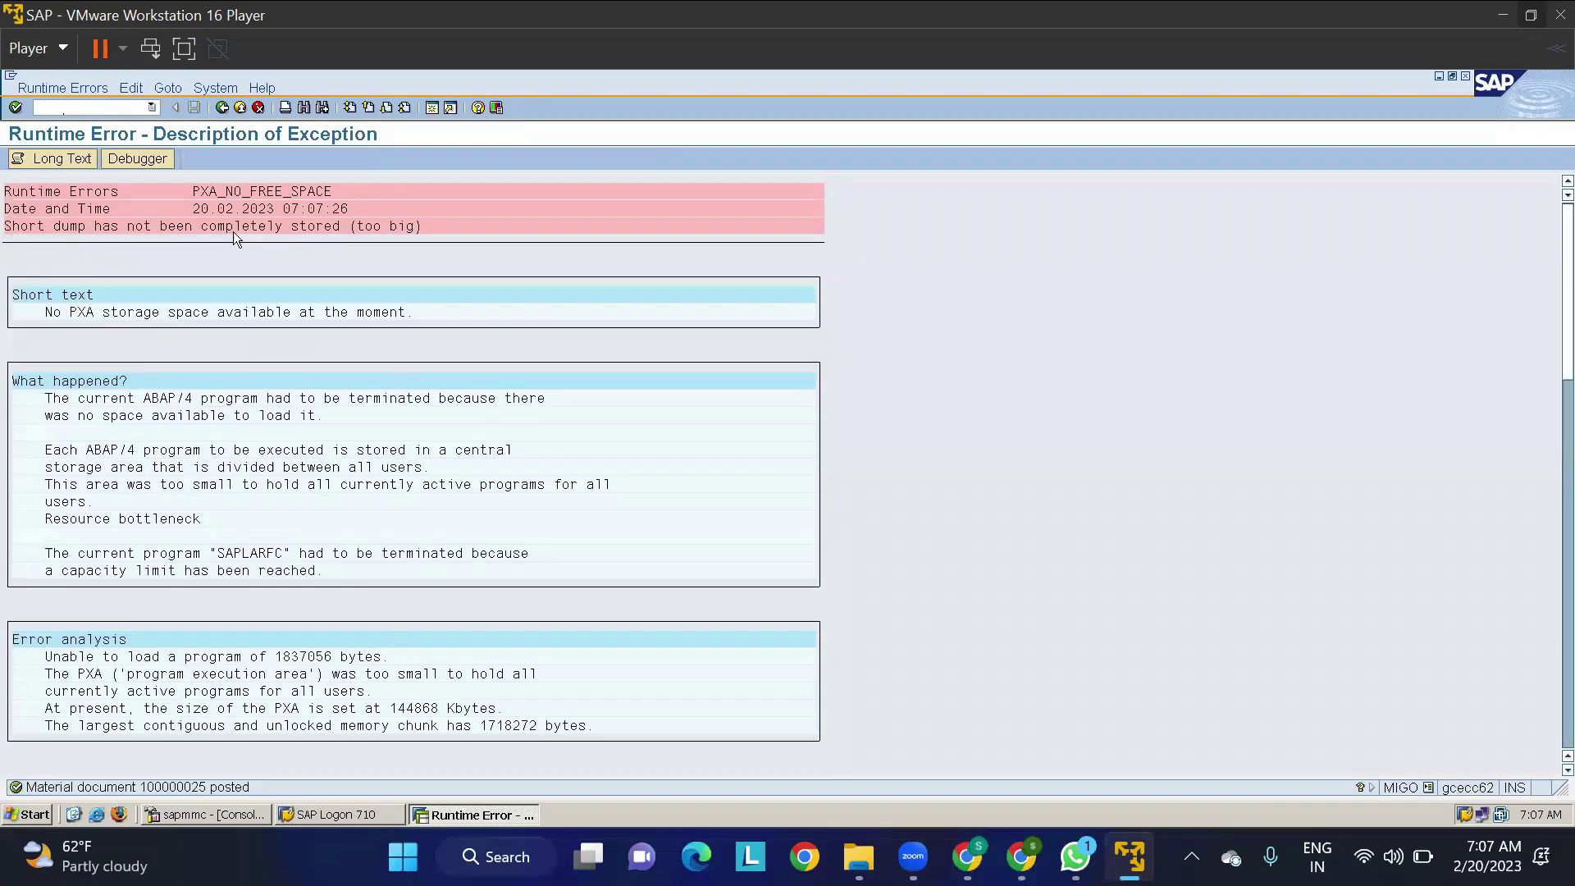
click(221, 108)
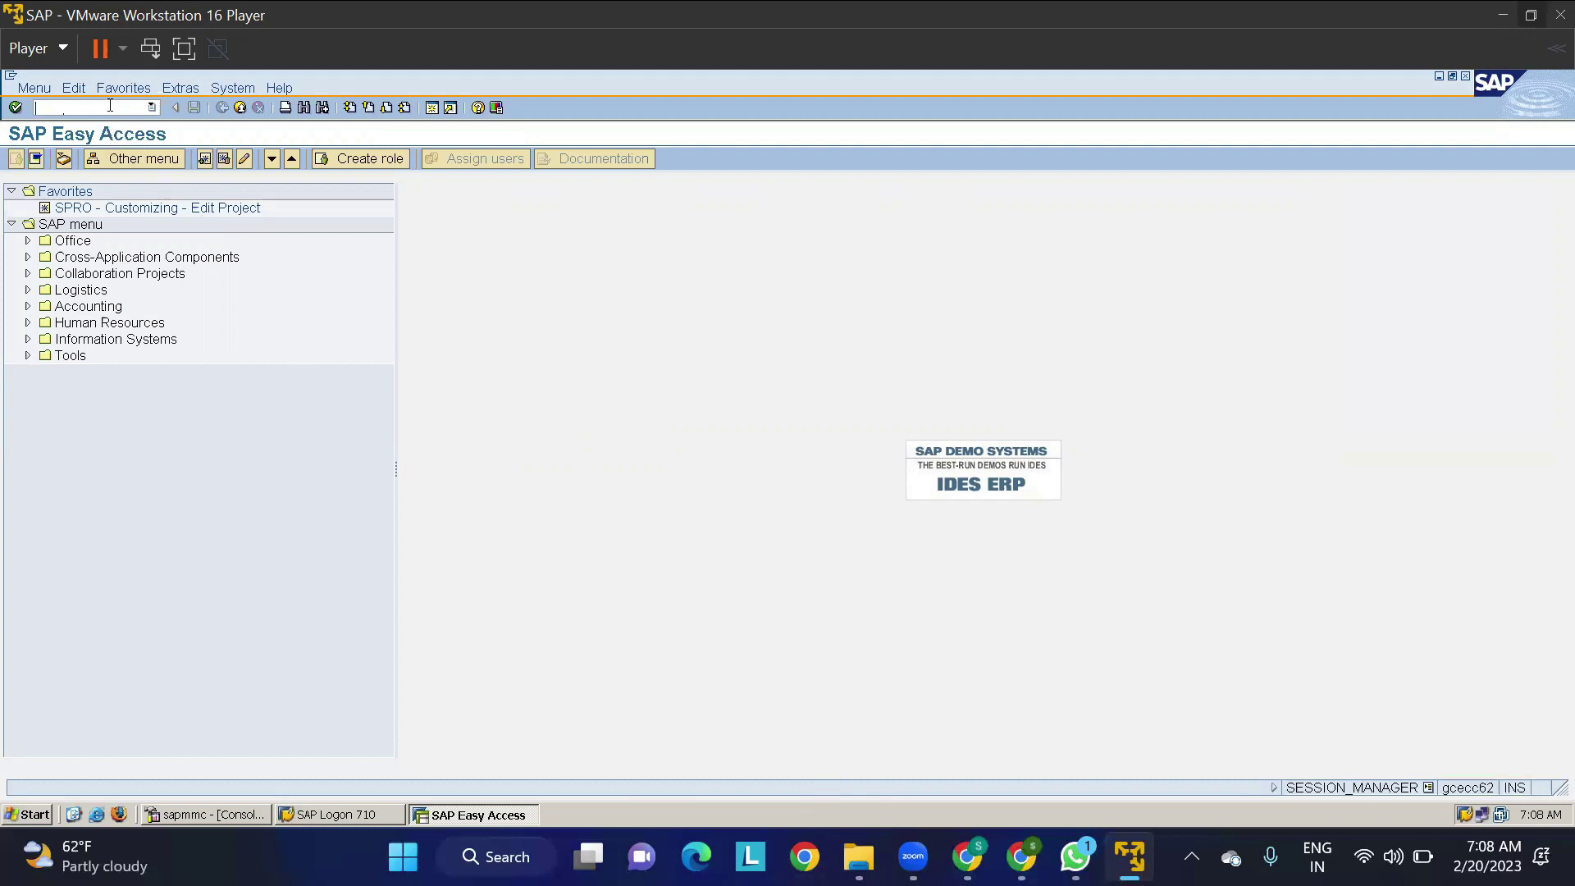
Step: Open Determine Serial Number Profiles under Sales and Distribution > Basic Functions > Serial Numbers in SPRO
text(spro)
key(Return)
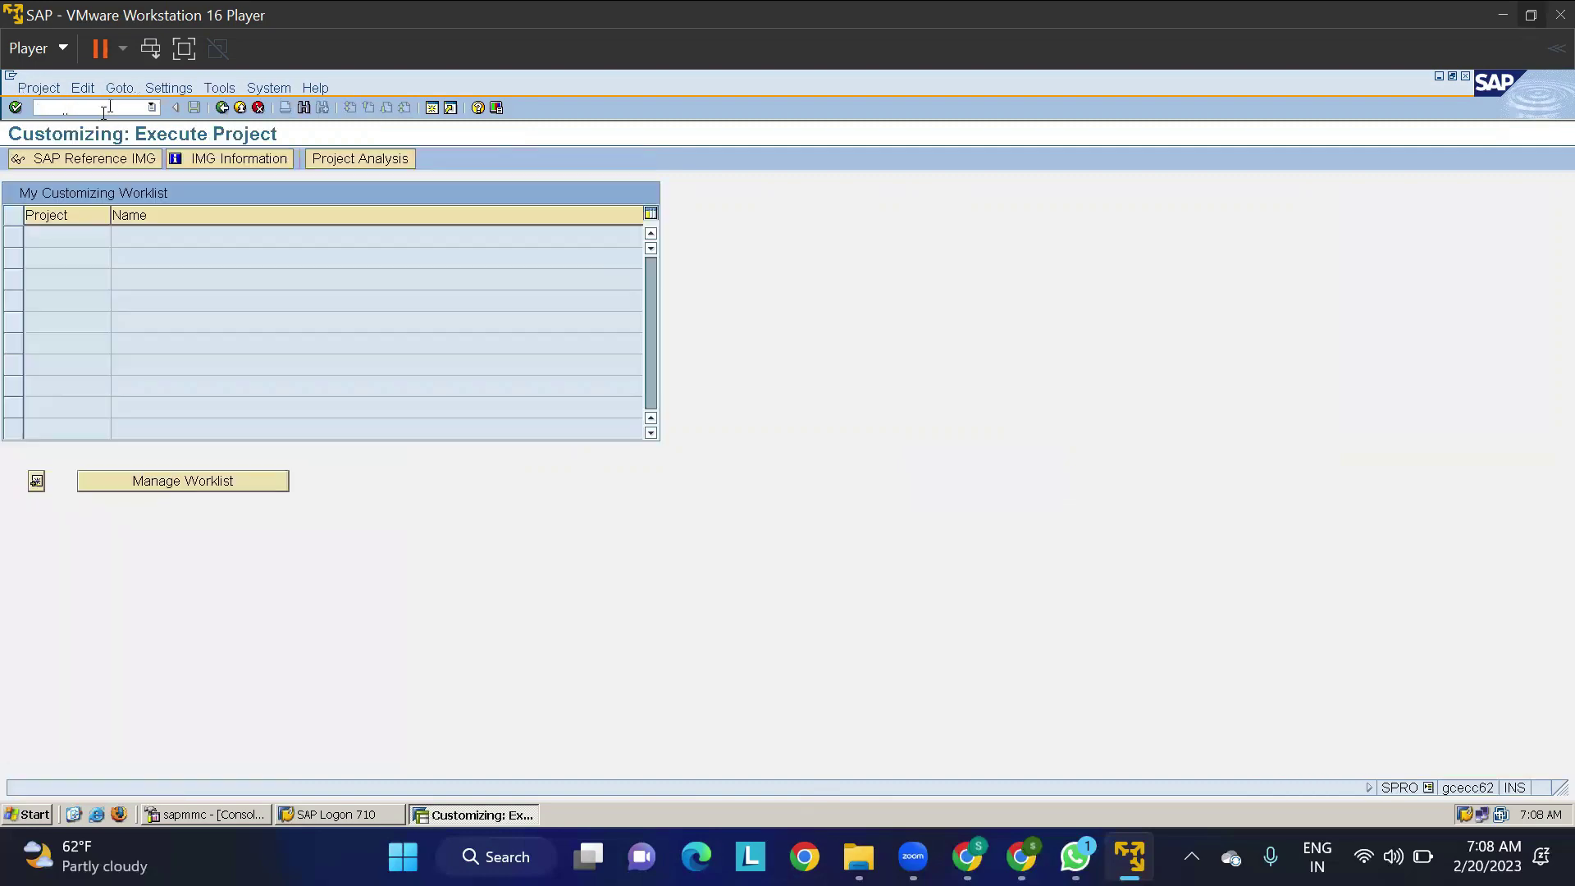
click(100, 161)
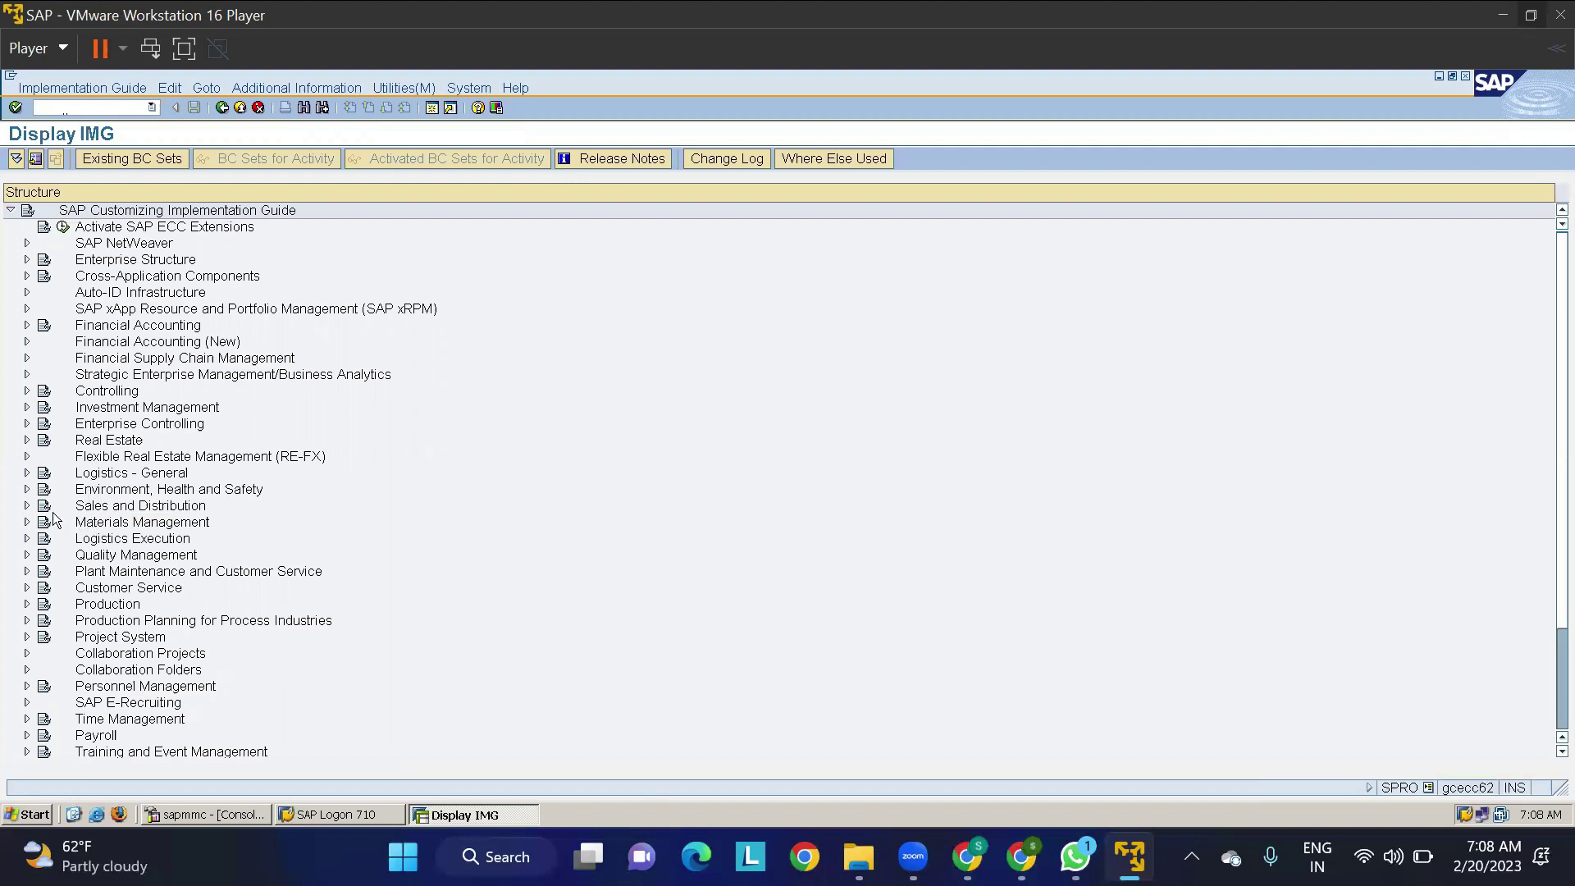
click(27, 506)
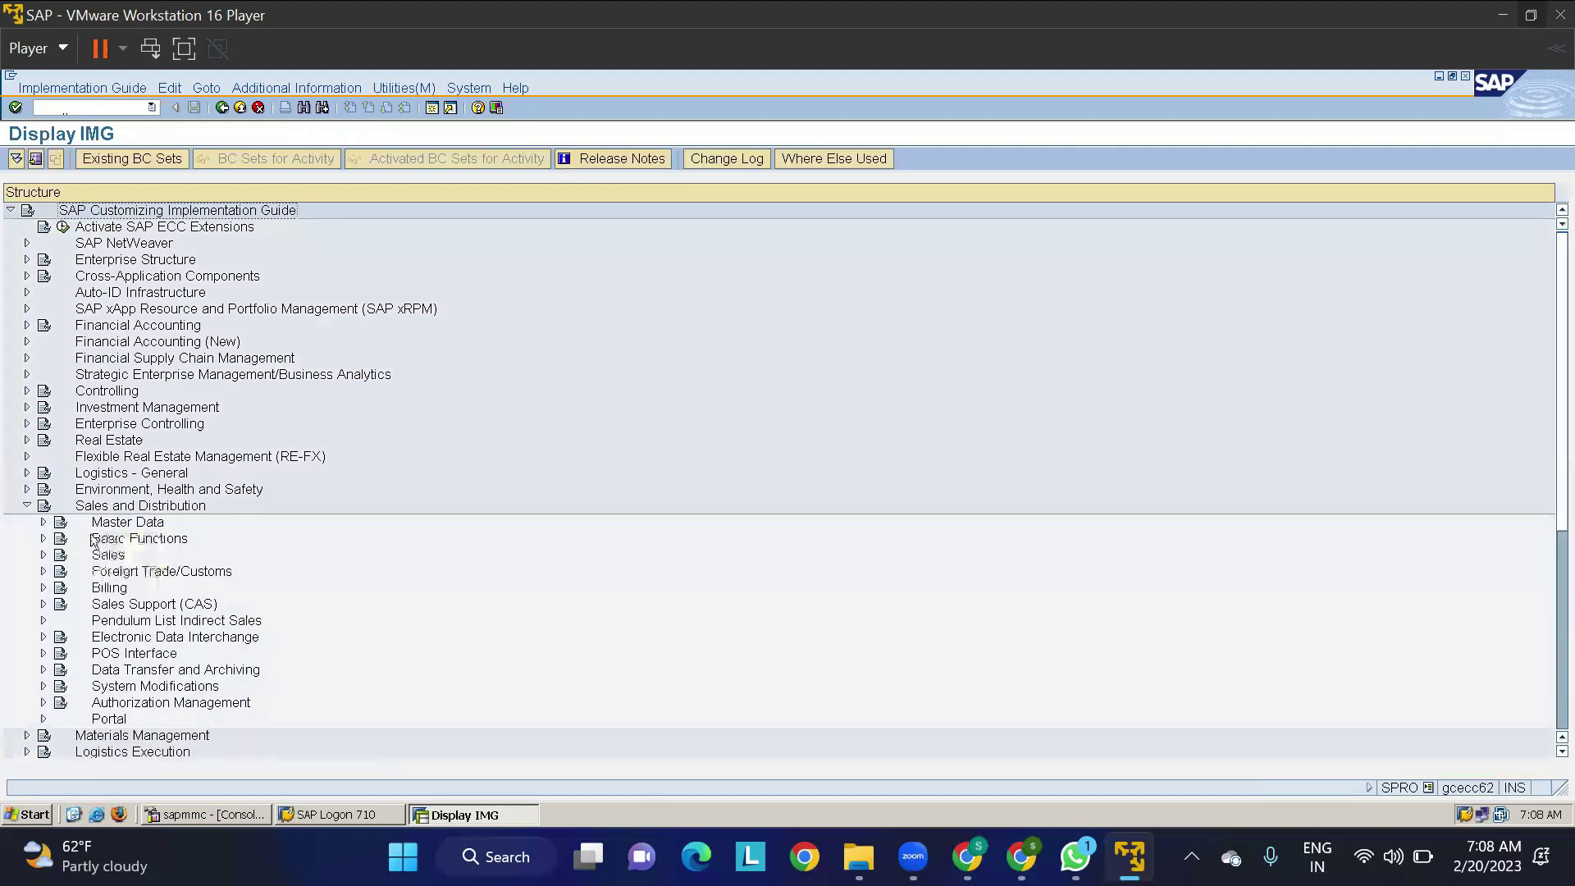
click(44, 538)
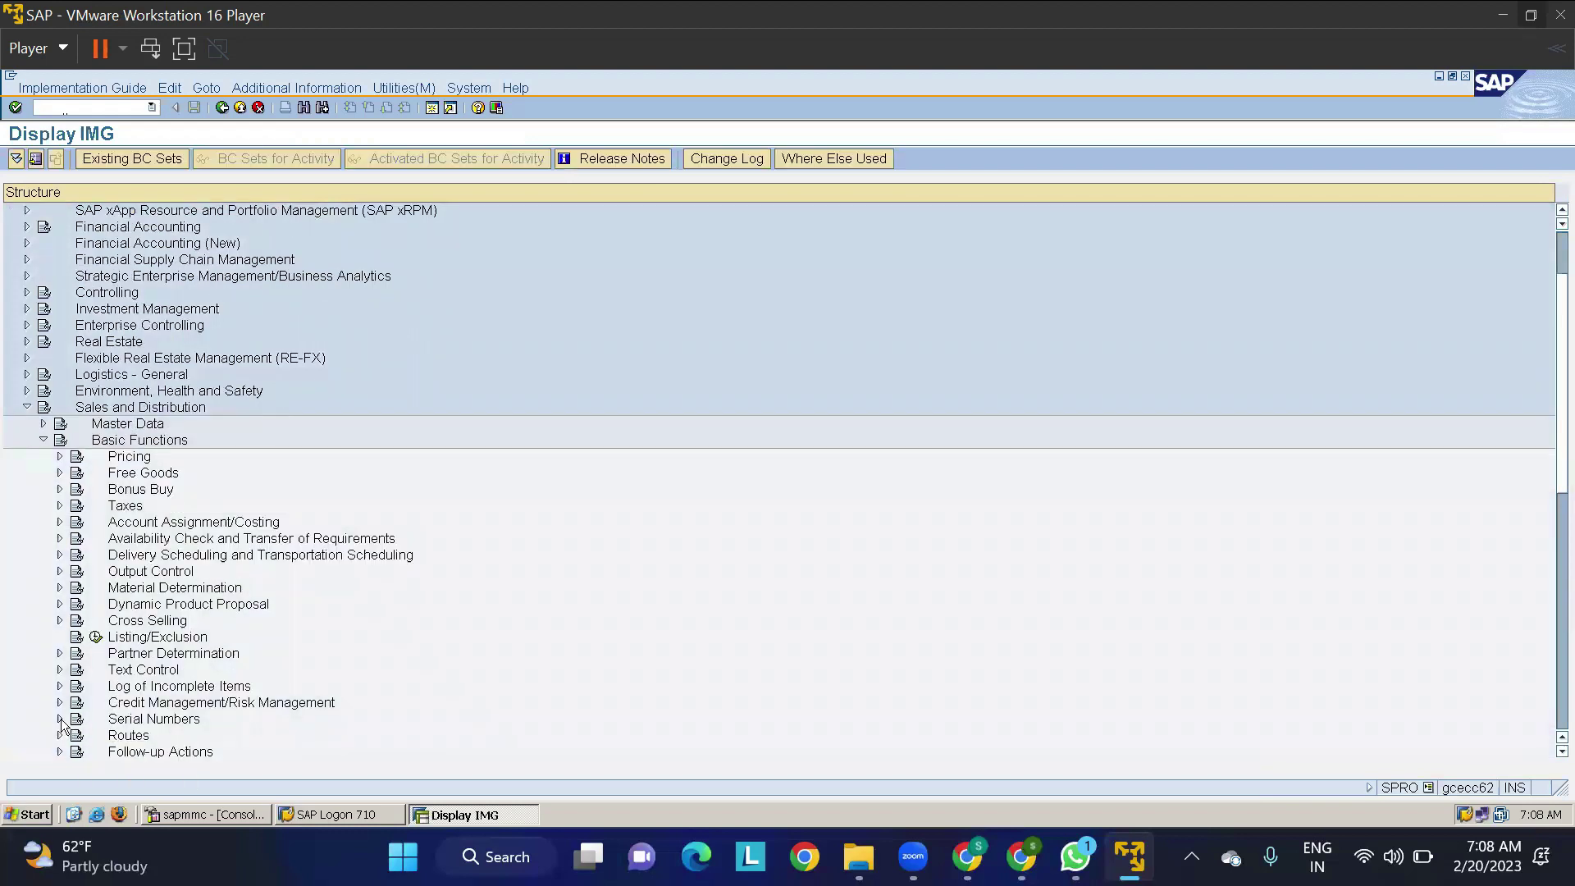
click(60, 720)
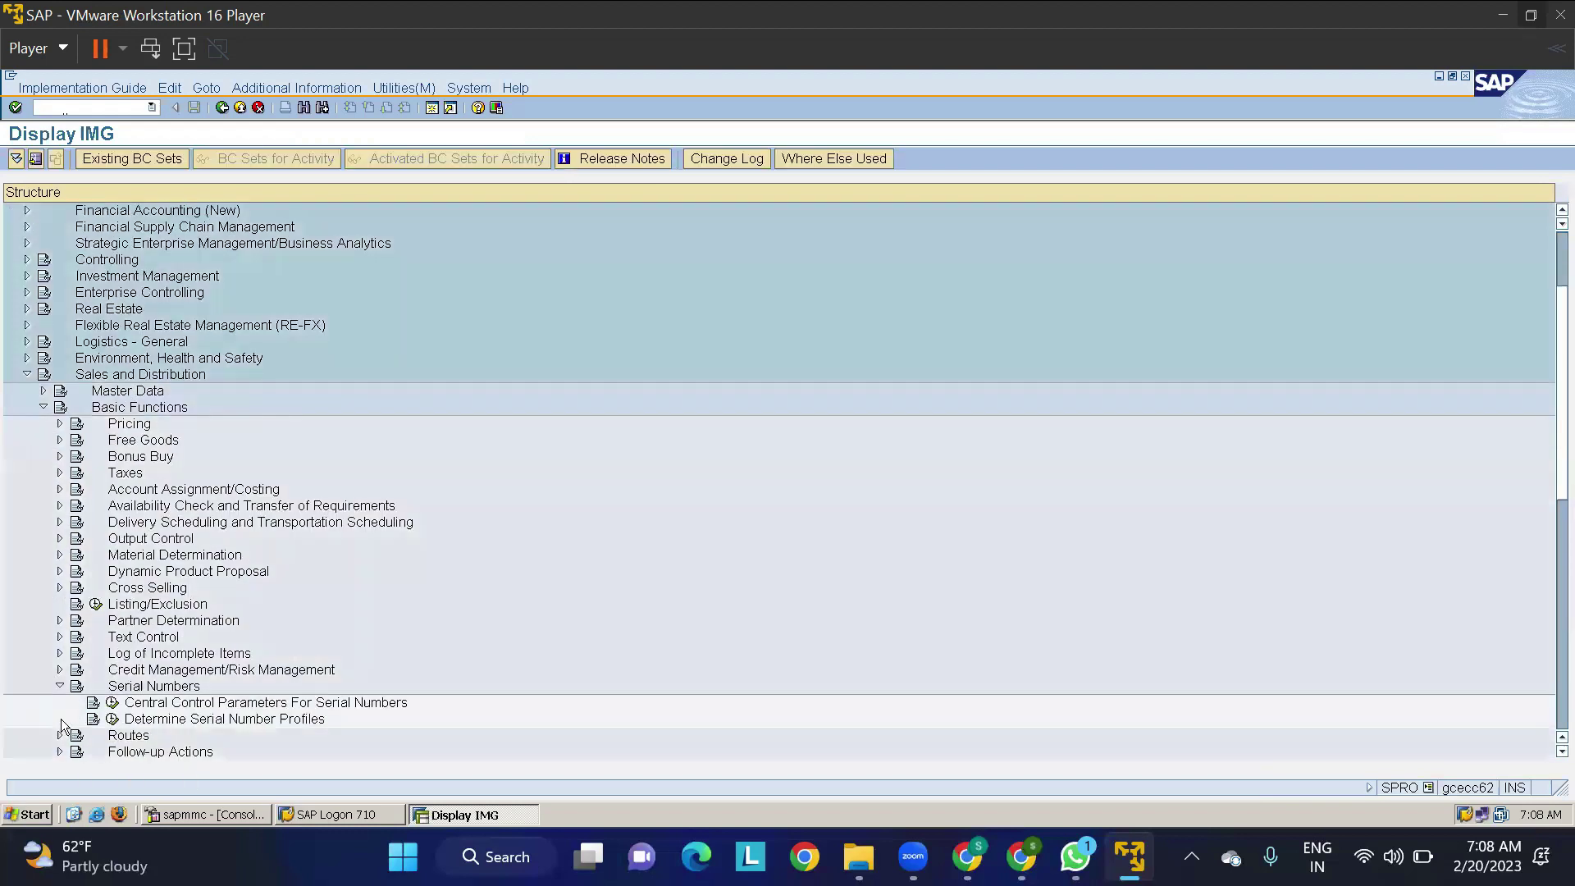
click(113, 720)
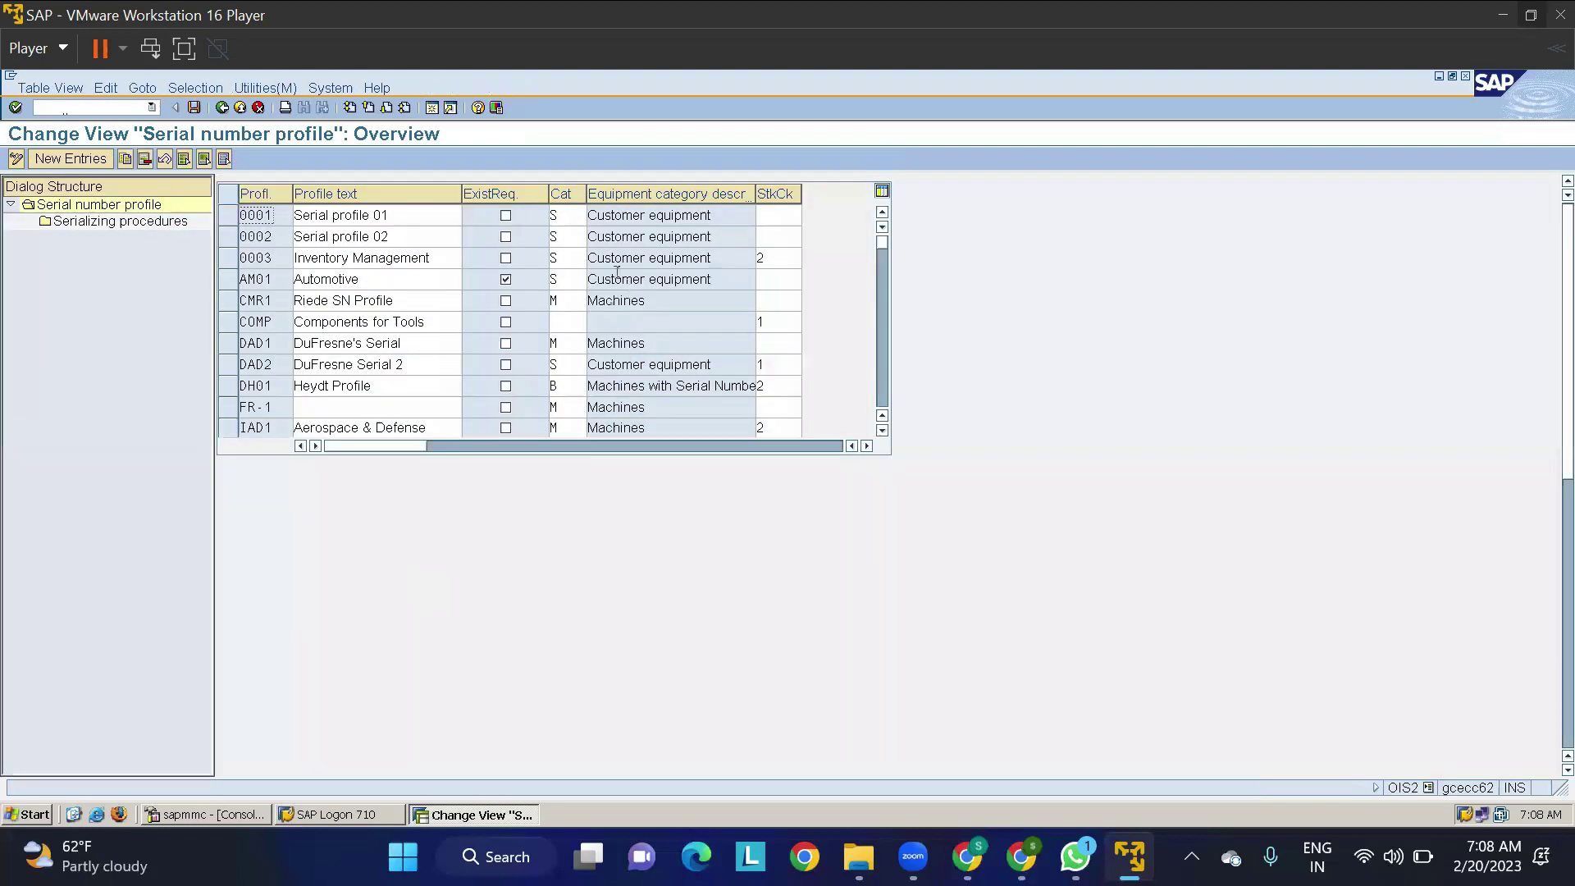
Step: Save profile 0001's serializing procedures with MMSL usage 02, go back, and start a new session
click(224, 213)
double_click(138, 222)
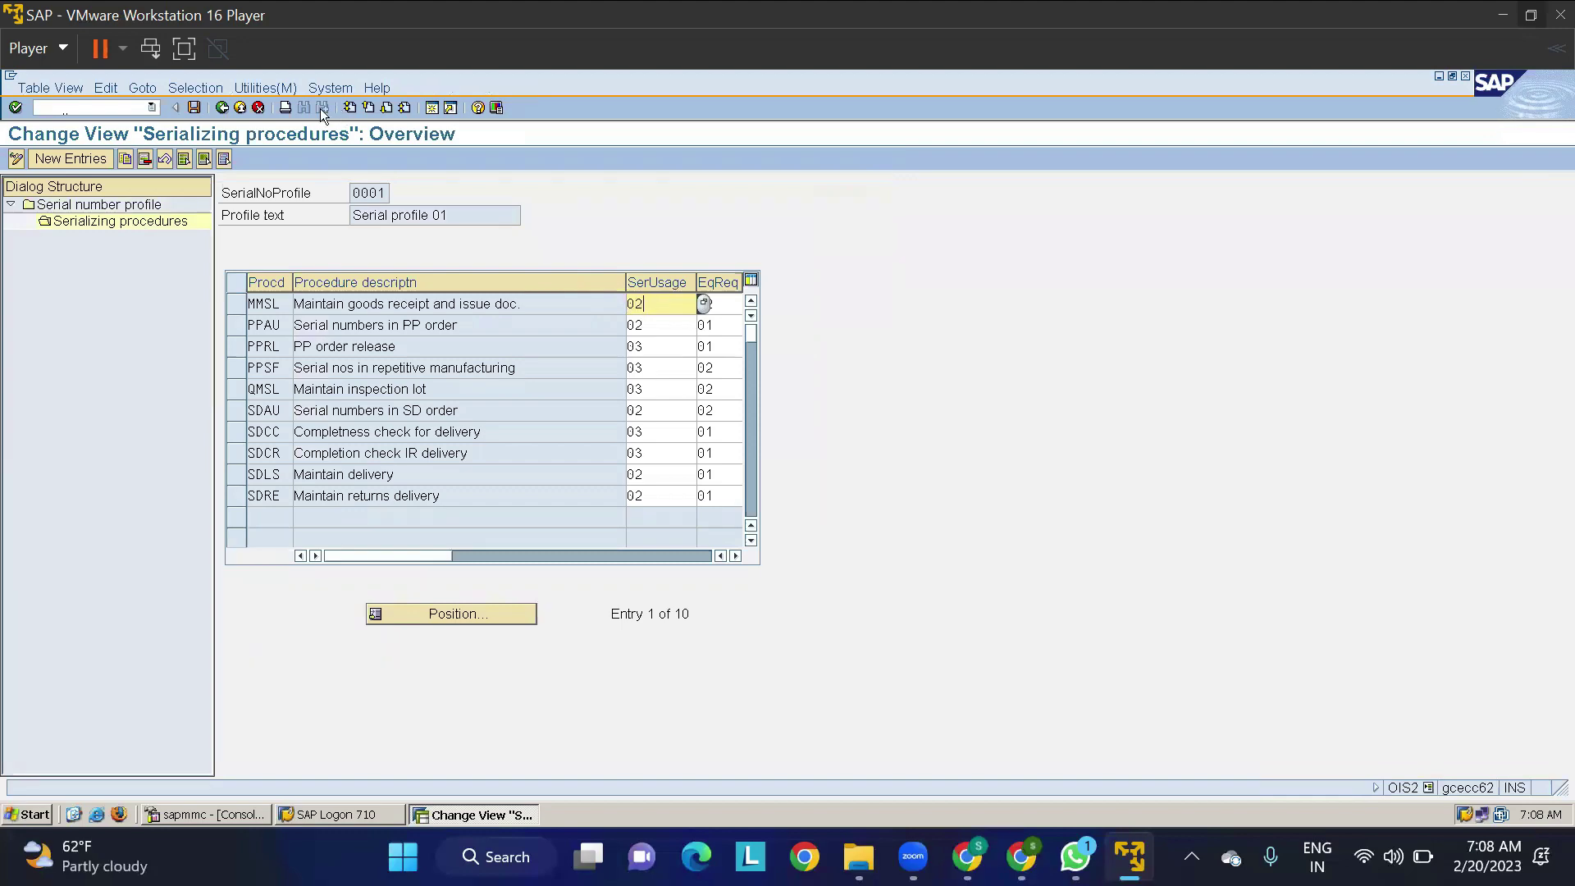
click(193, 108)
key(Return)
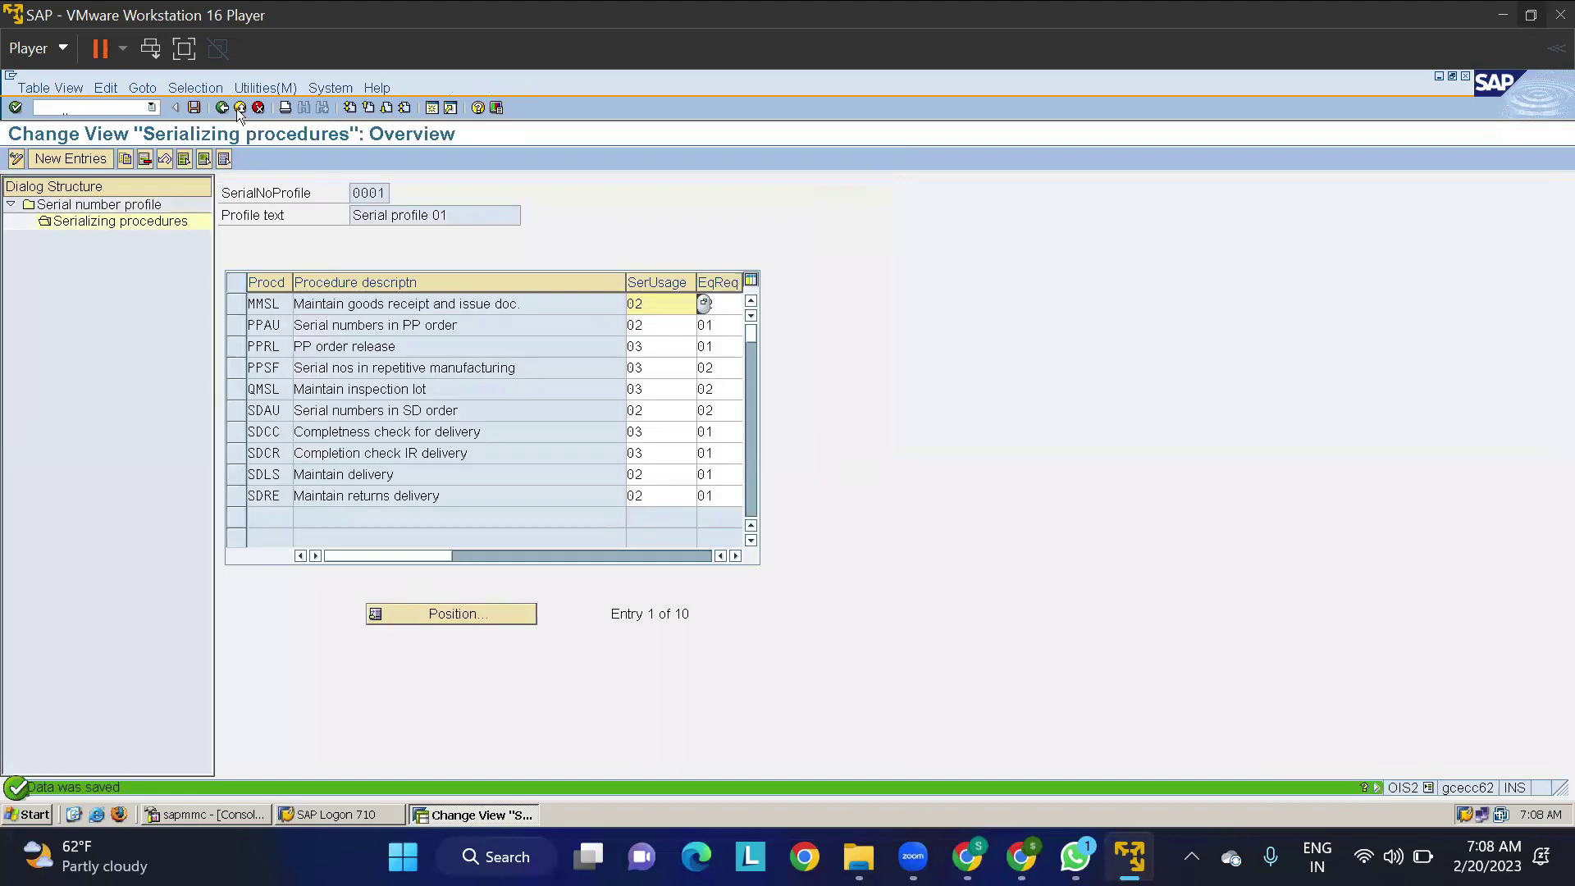
click(224, 109)
click(223, 108)
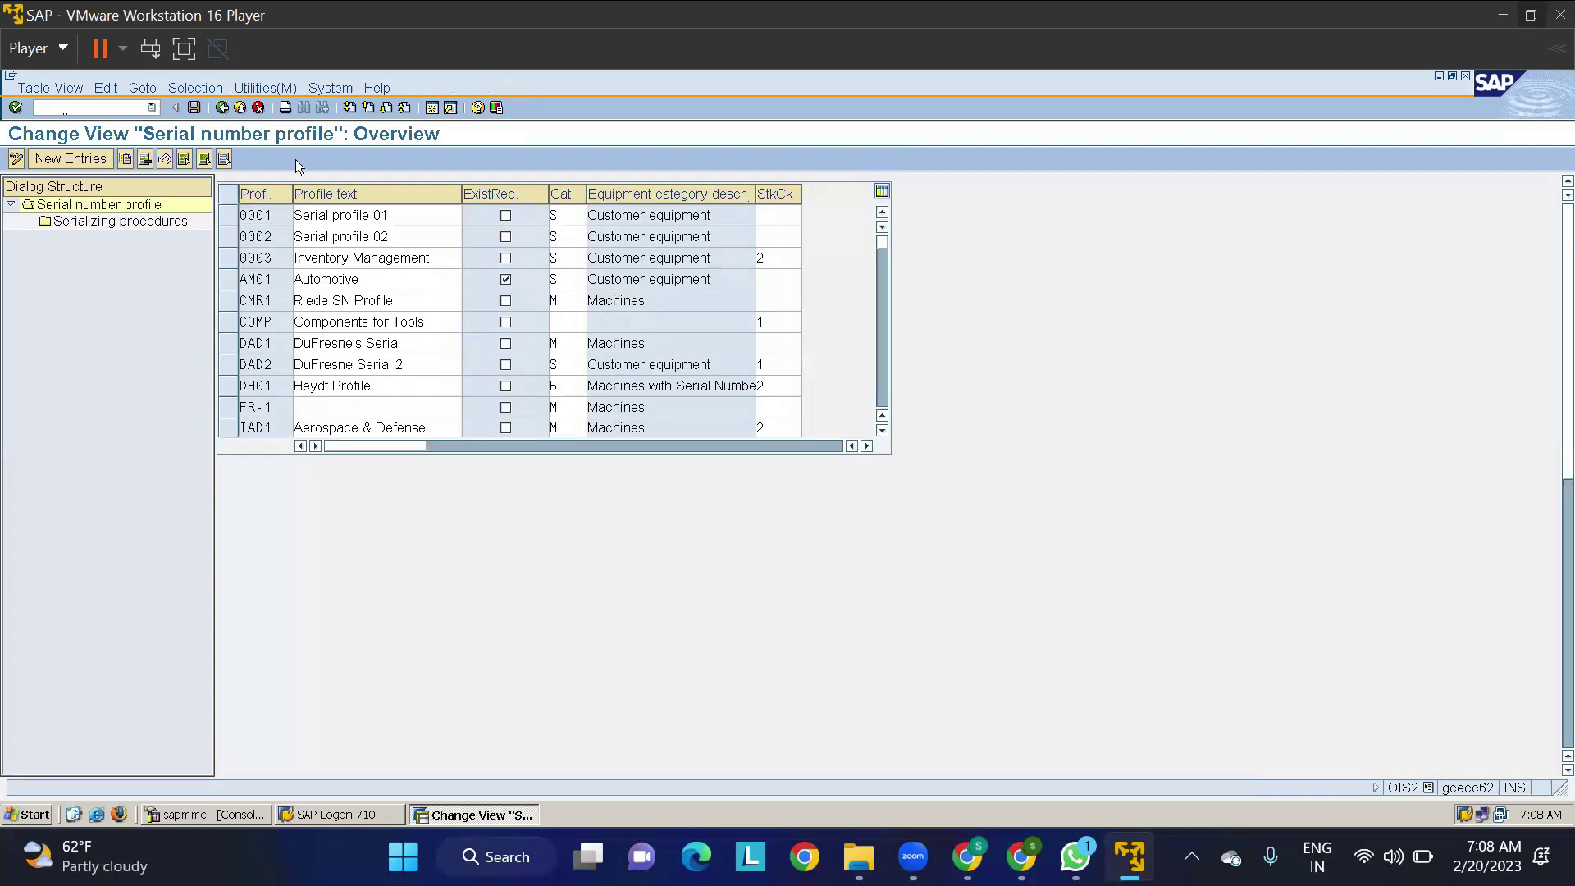
click(432, 108)
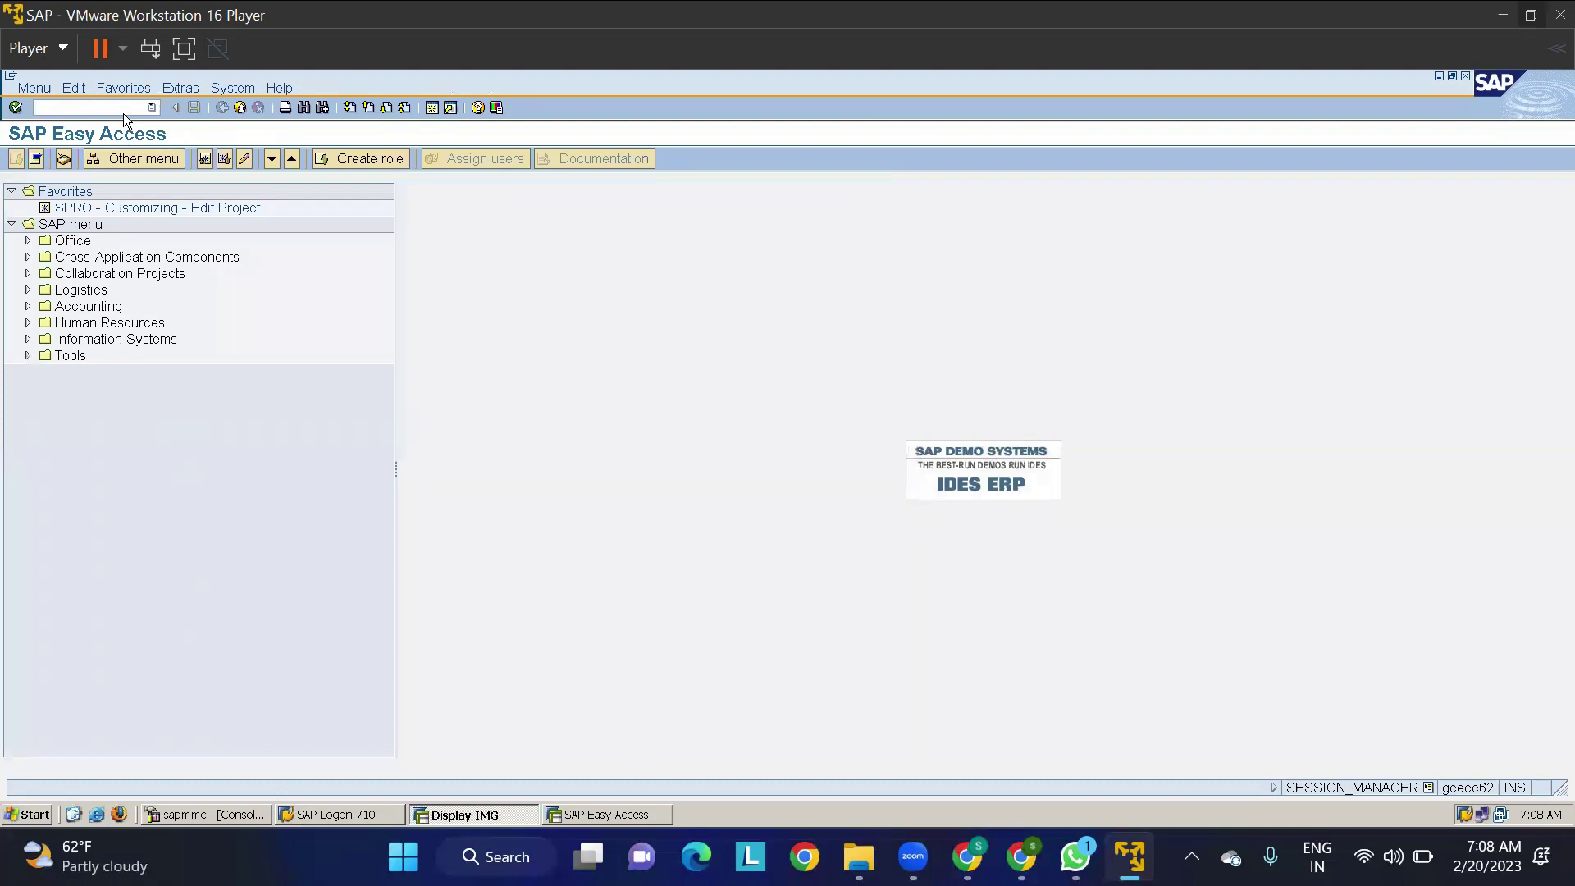
Step: Create a new purchase order with ME21 and set item 10's net price to 40
text(ME21N)
key(Return)
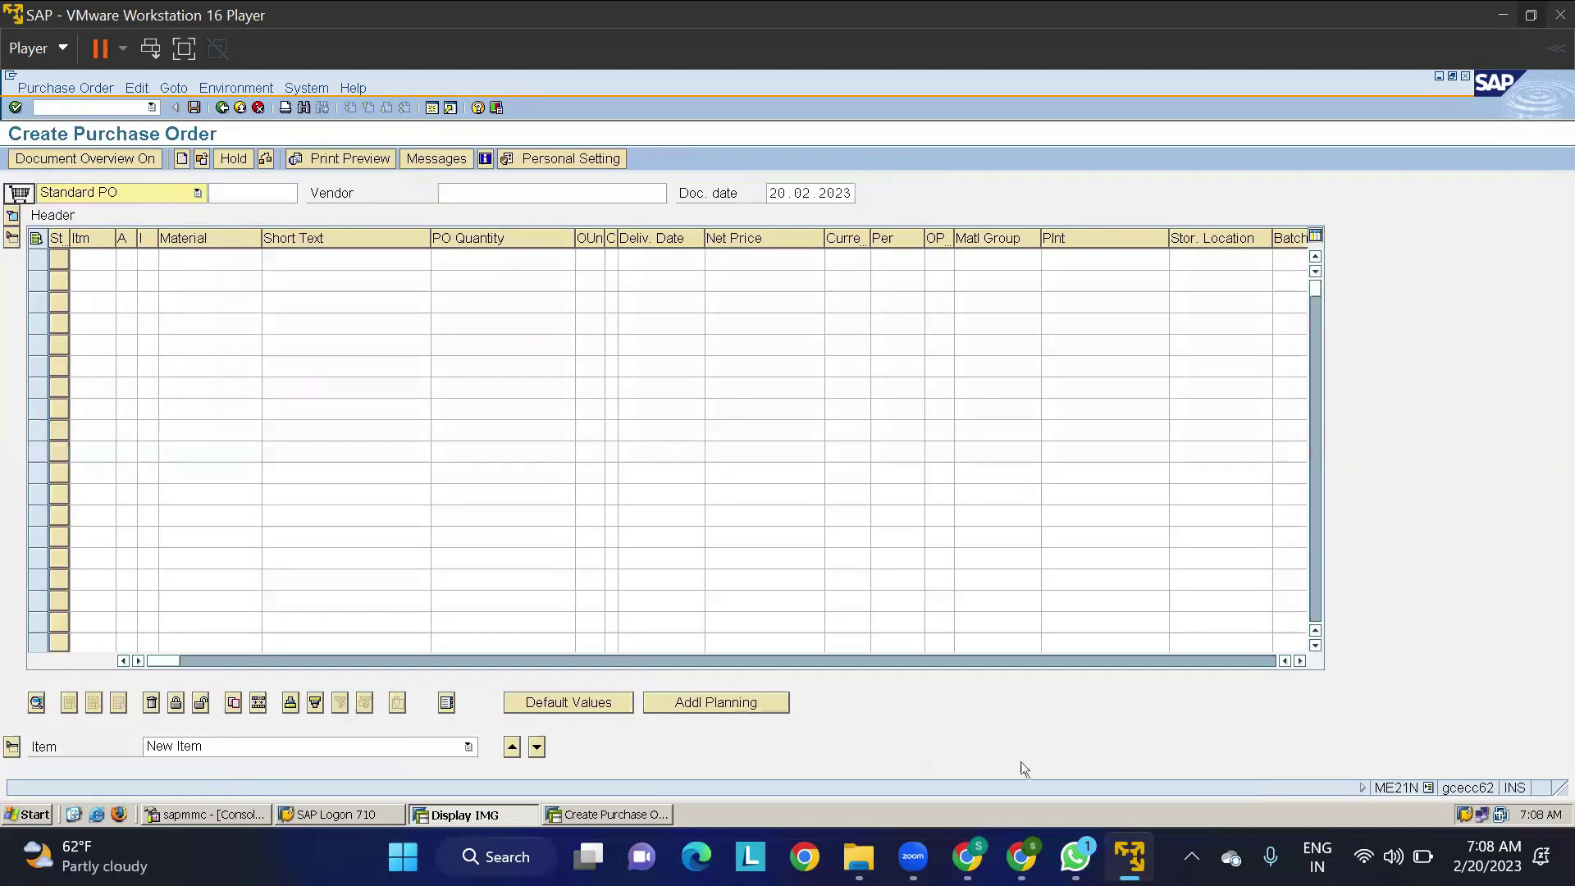
click(1083, 660)
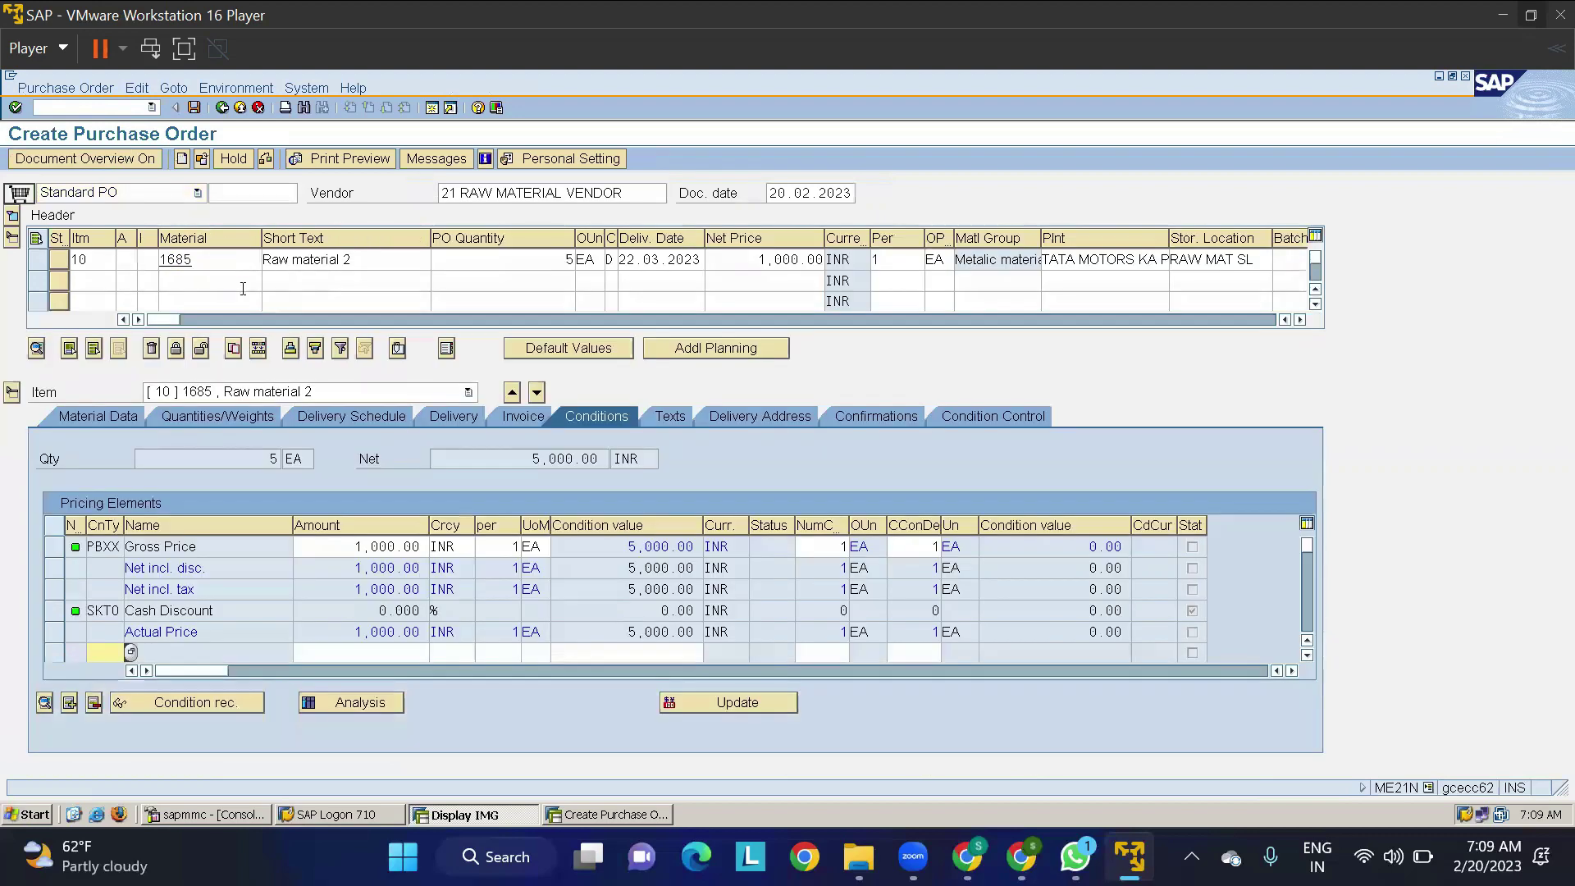
double_click(759, 261)
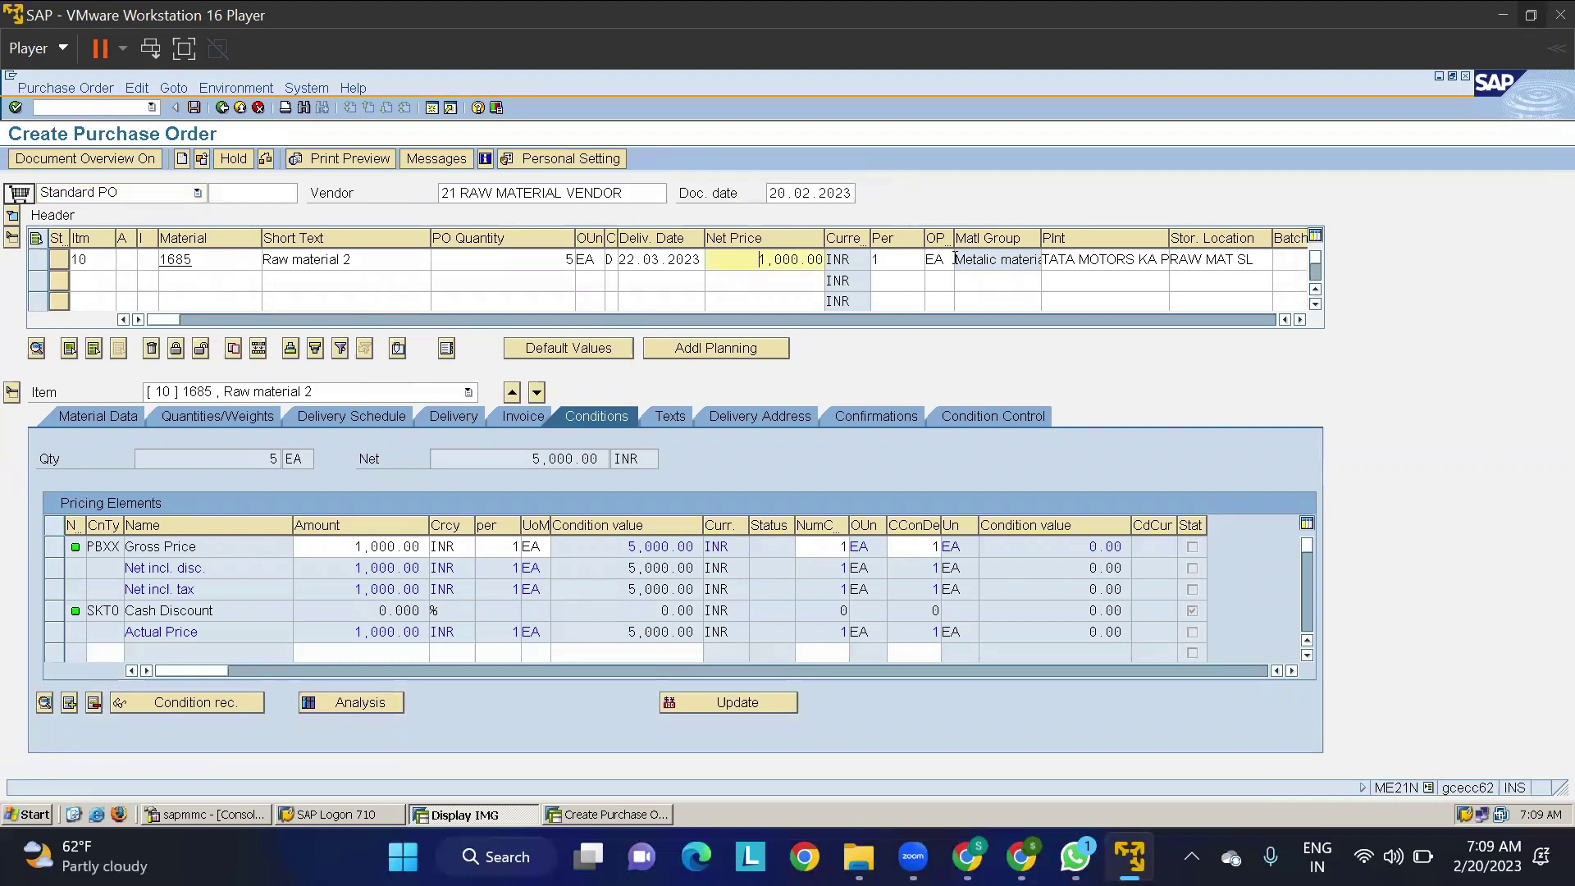
text(40)
key(Return)
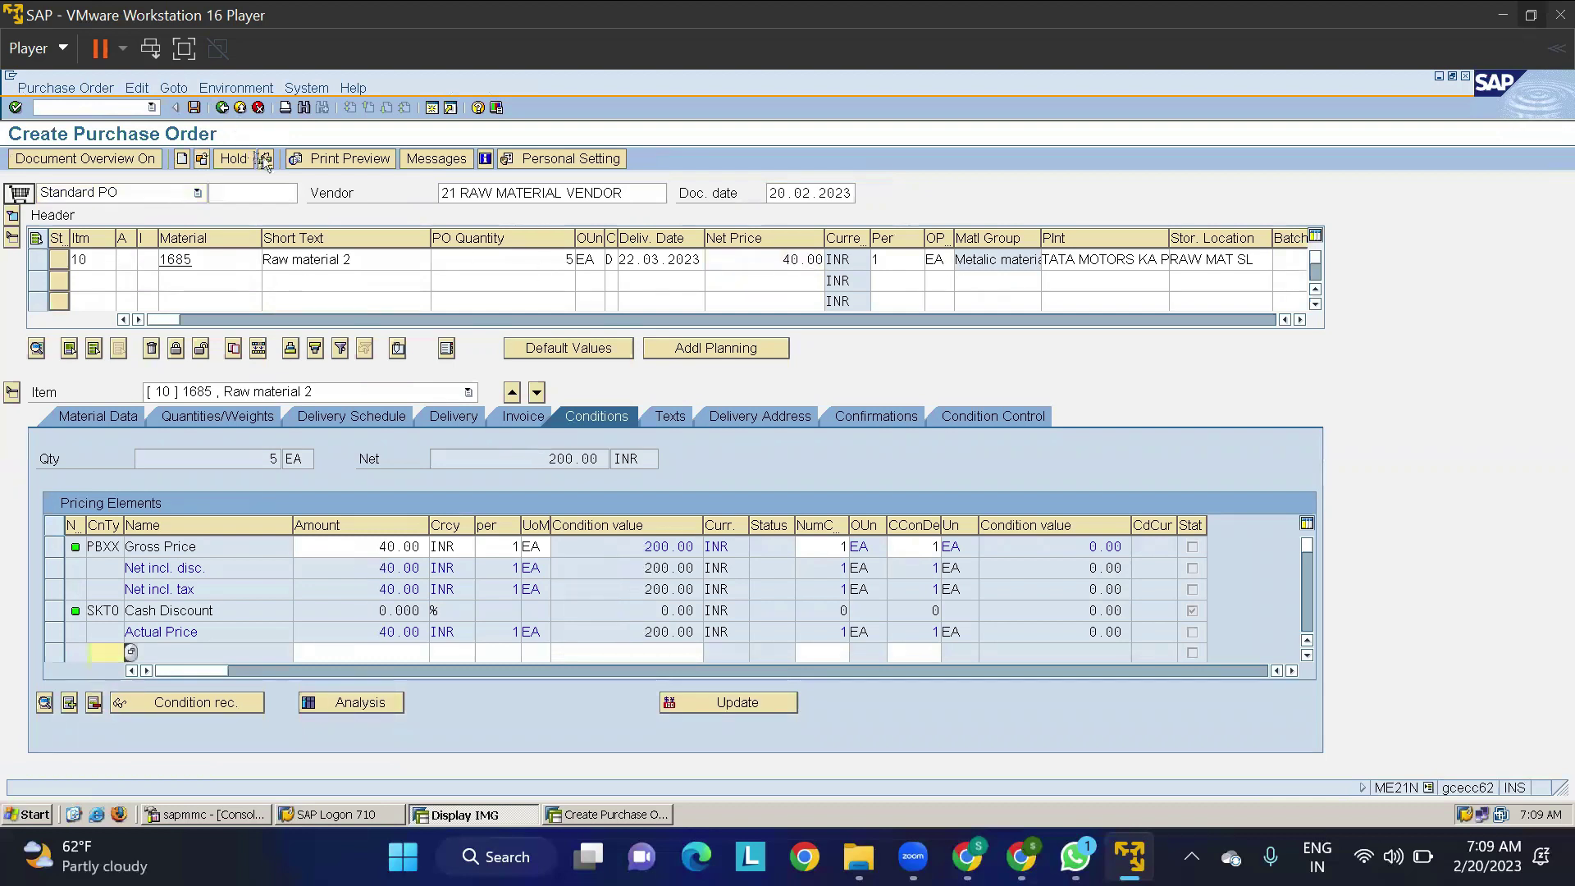
click(221, 111)
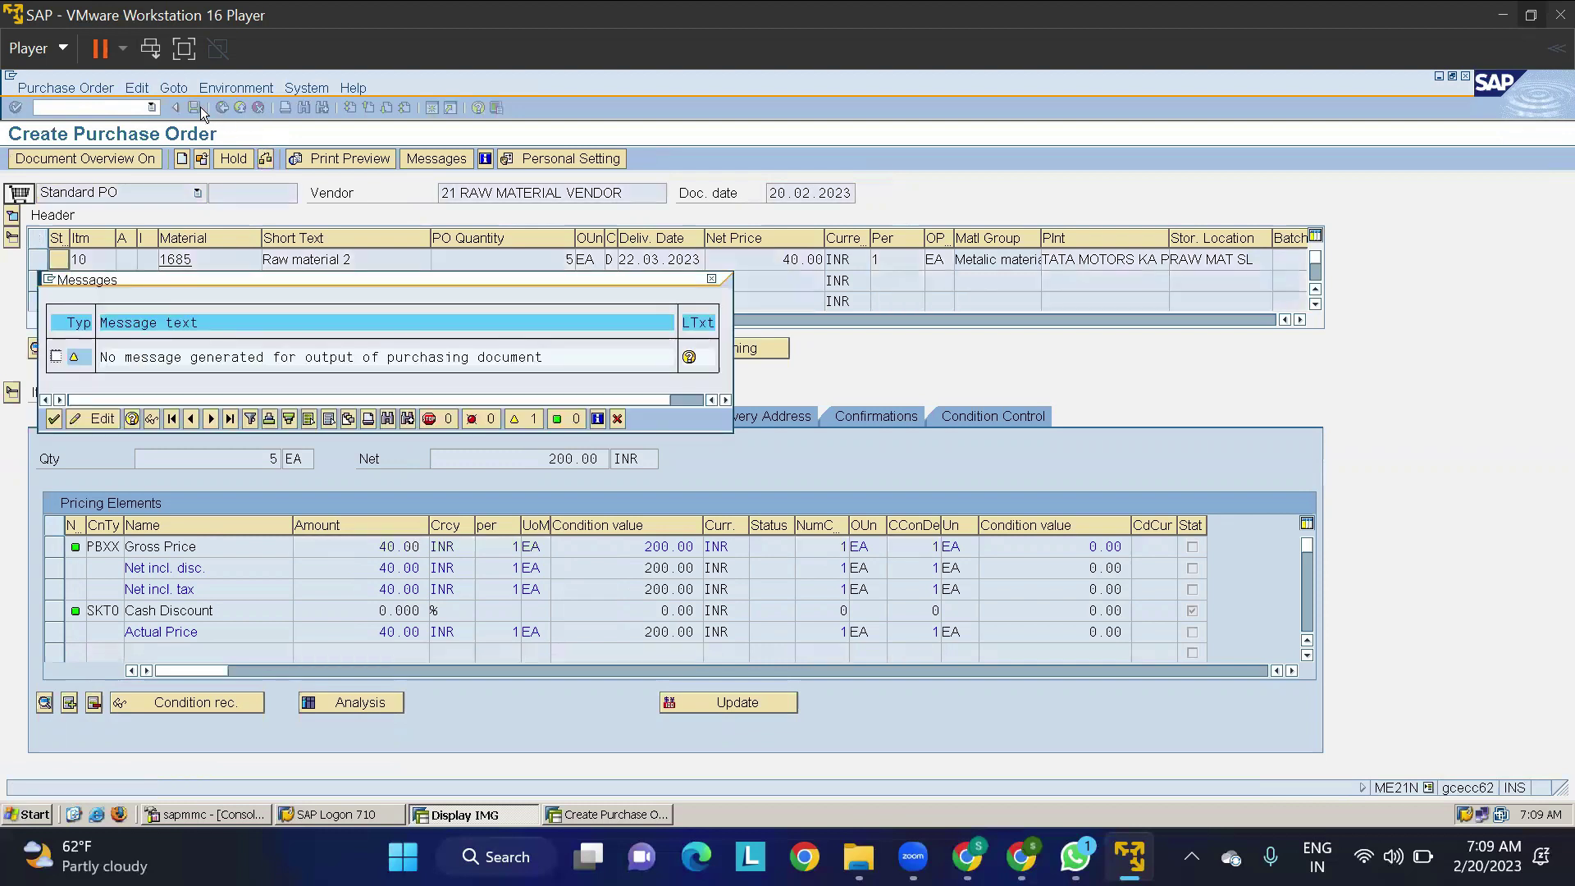
click(52, 420)
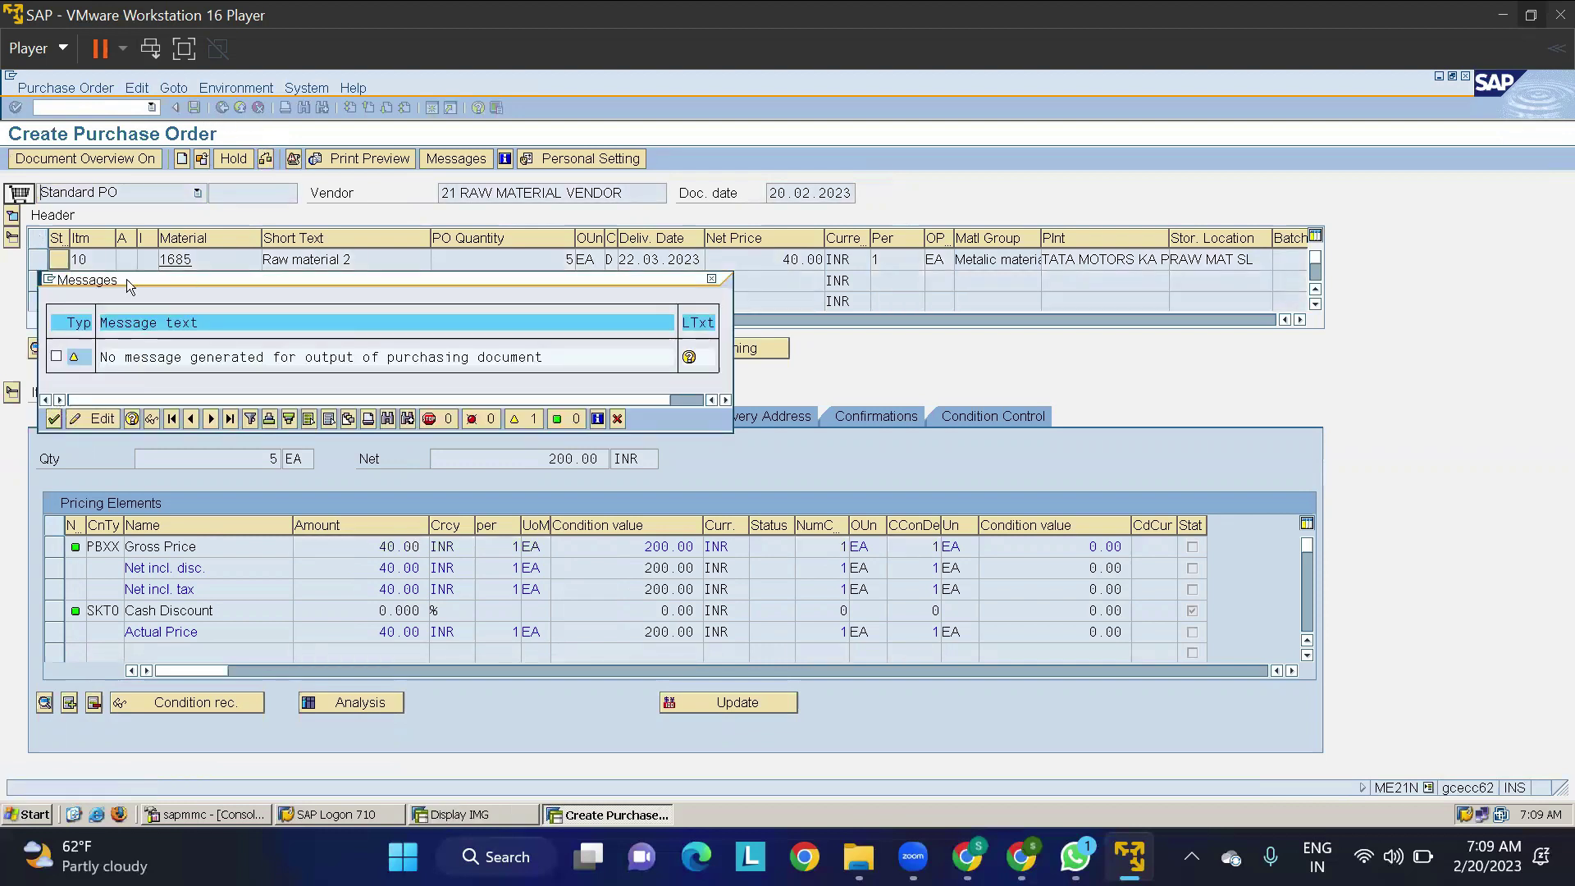
click(195, 109)
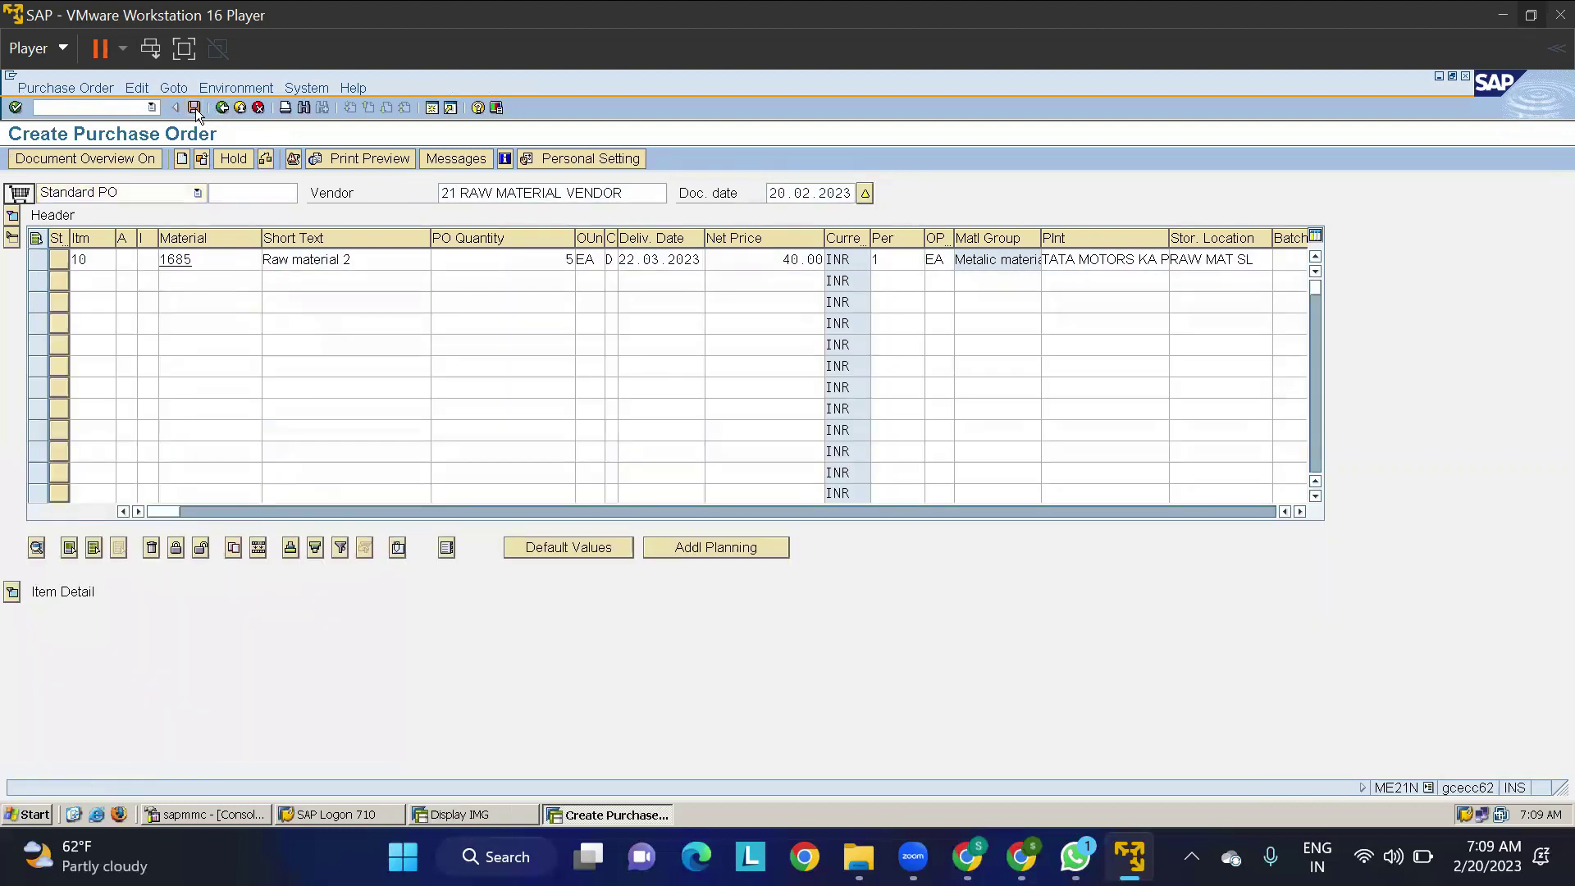
click(277, 419)
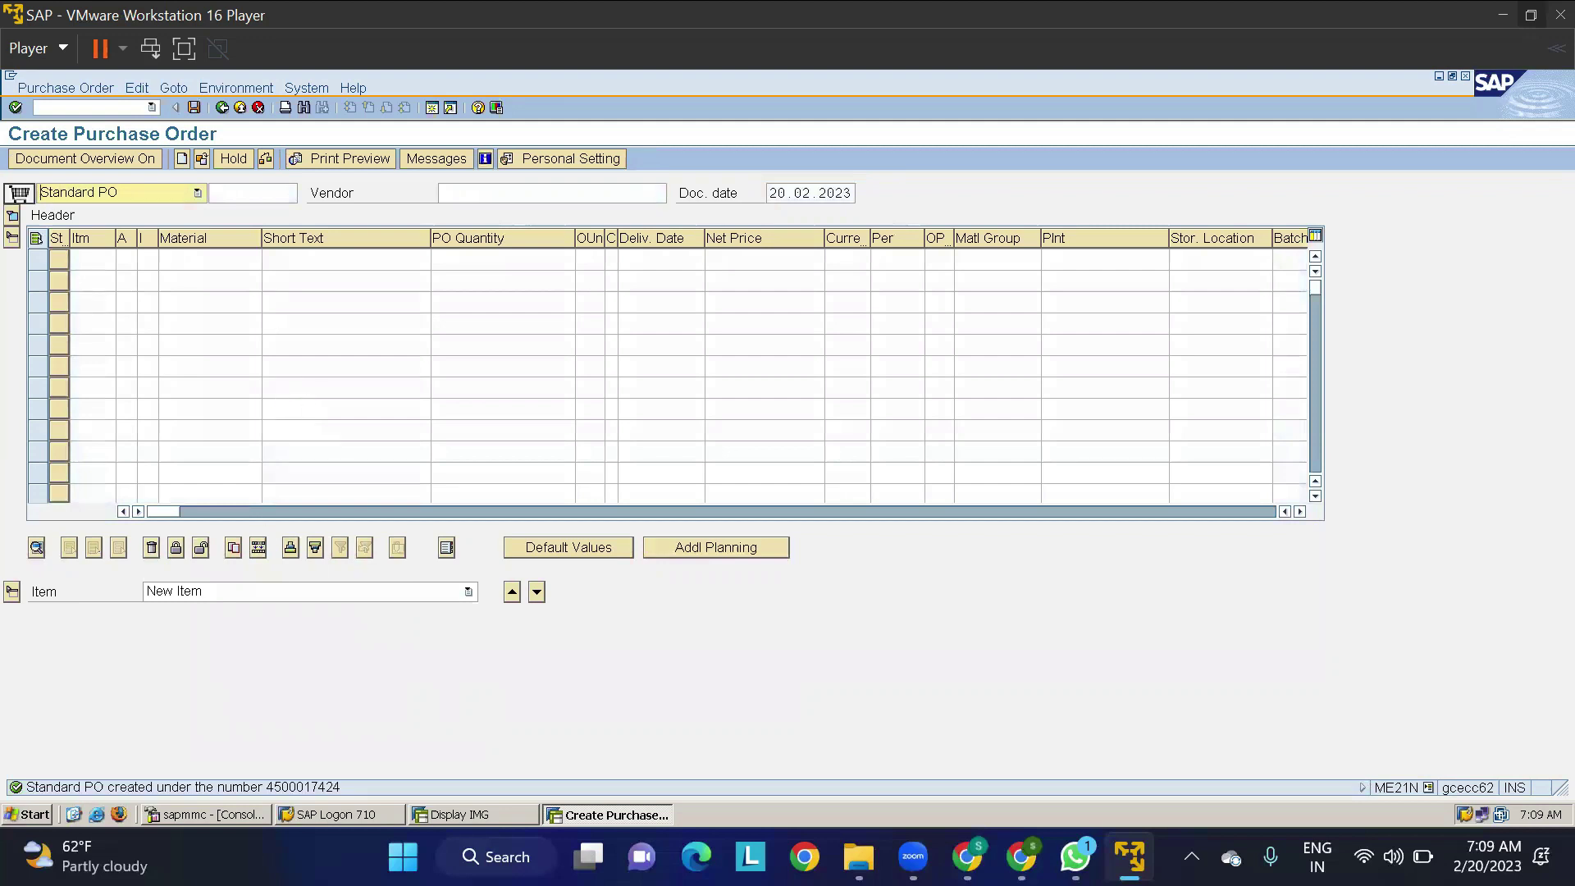
click(115, 105)
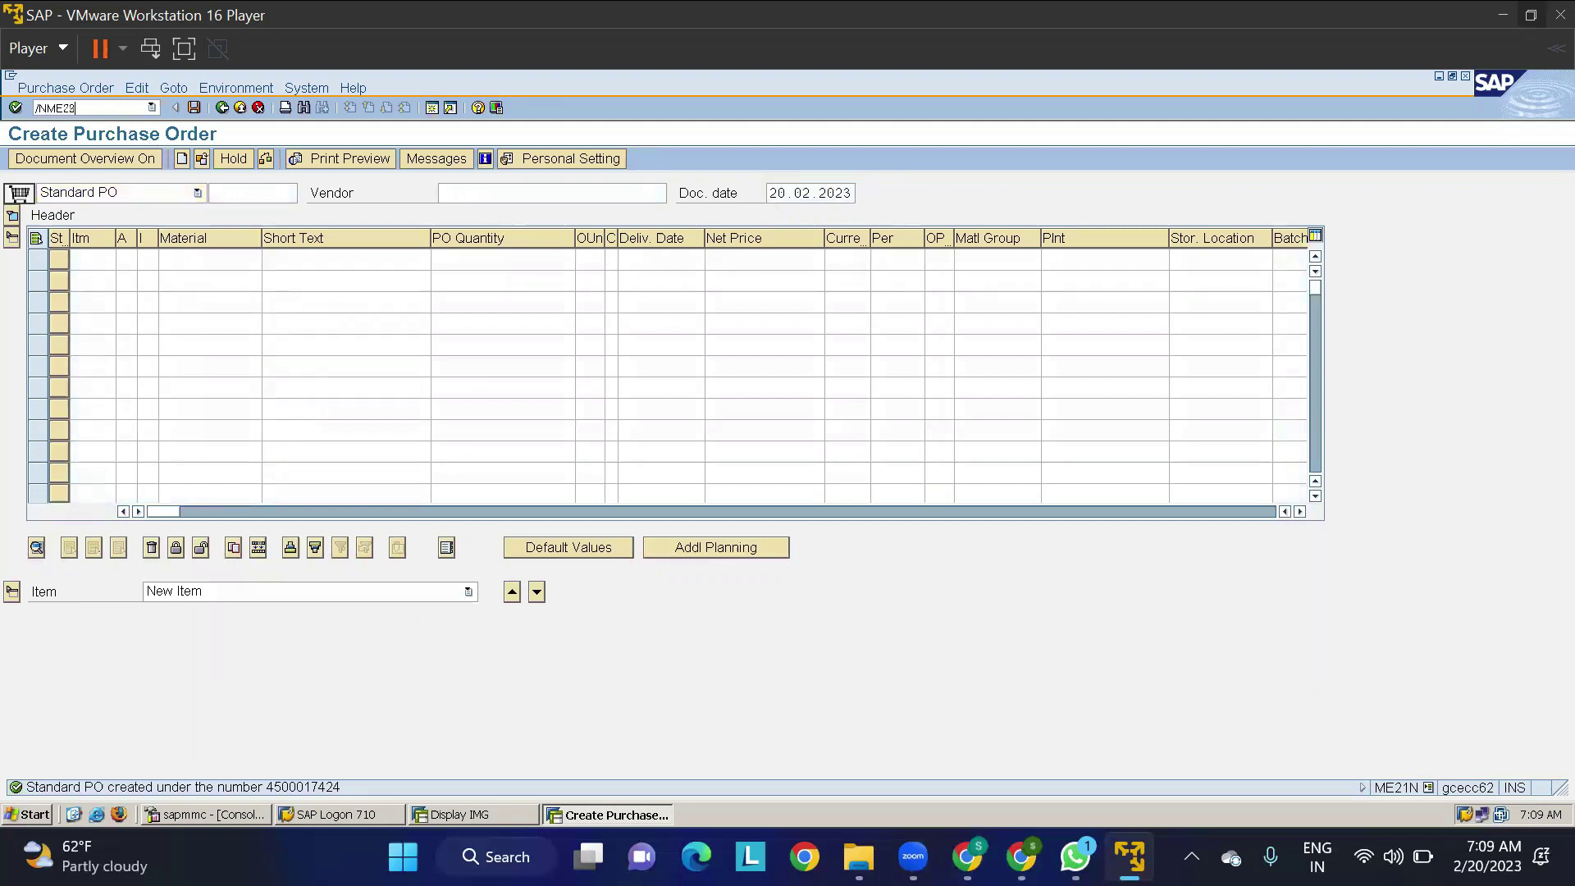
key(Return)
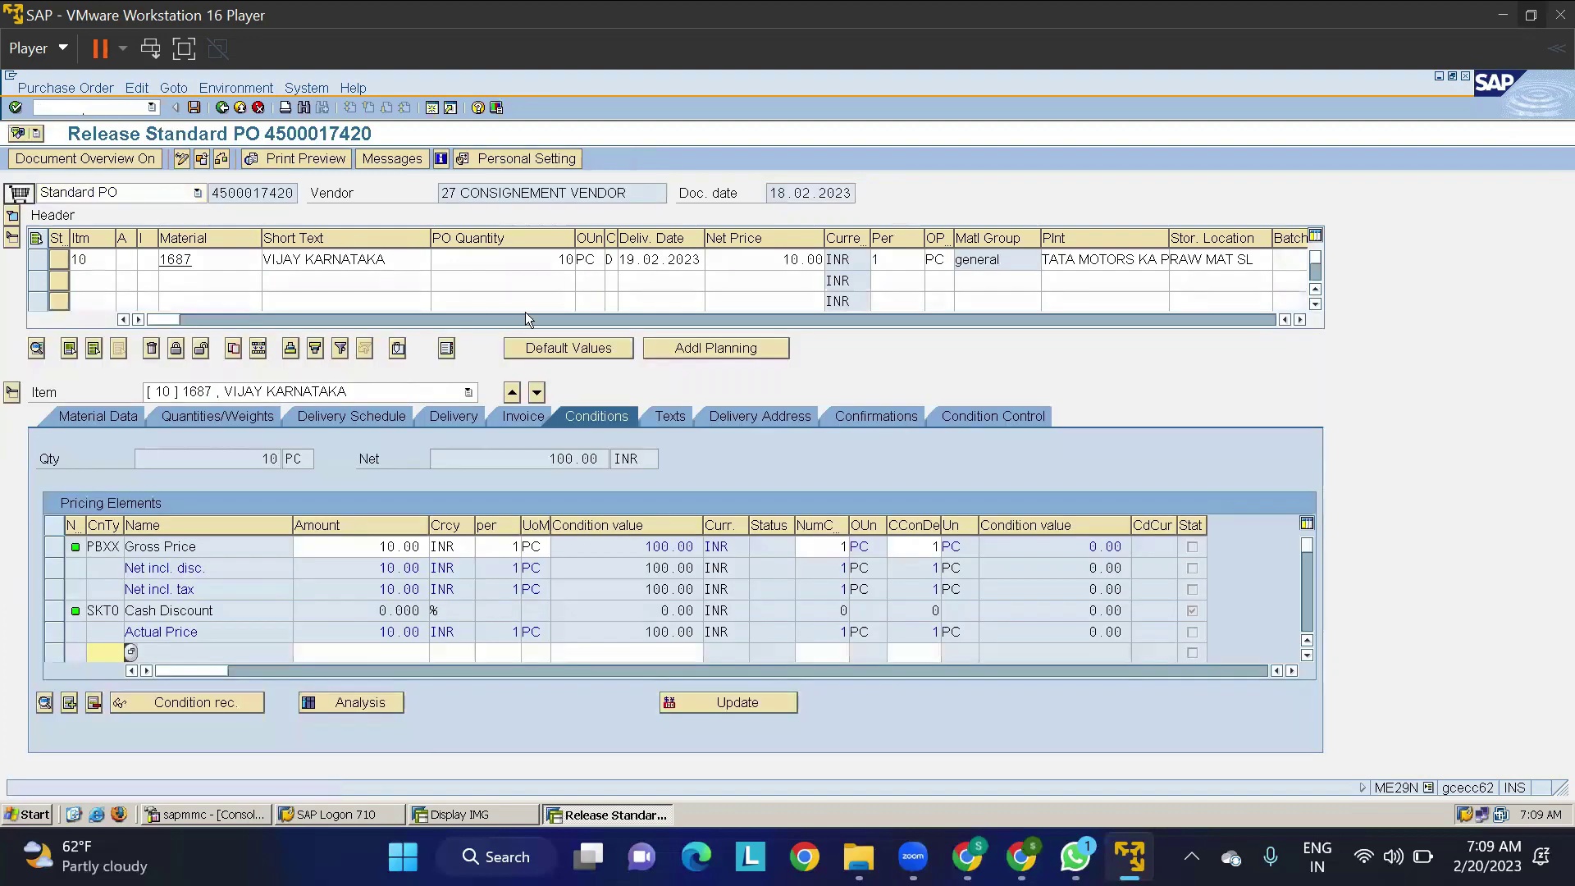
click(201, 158)
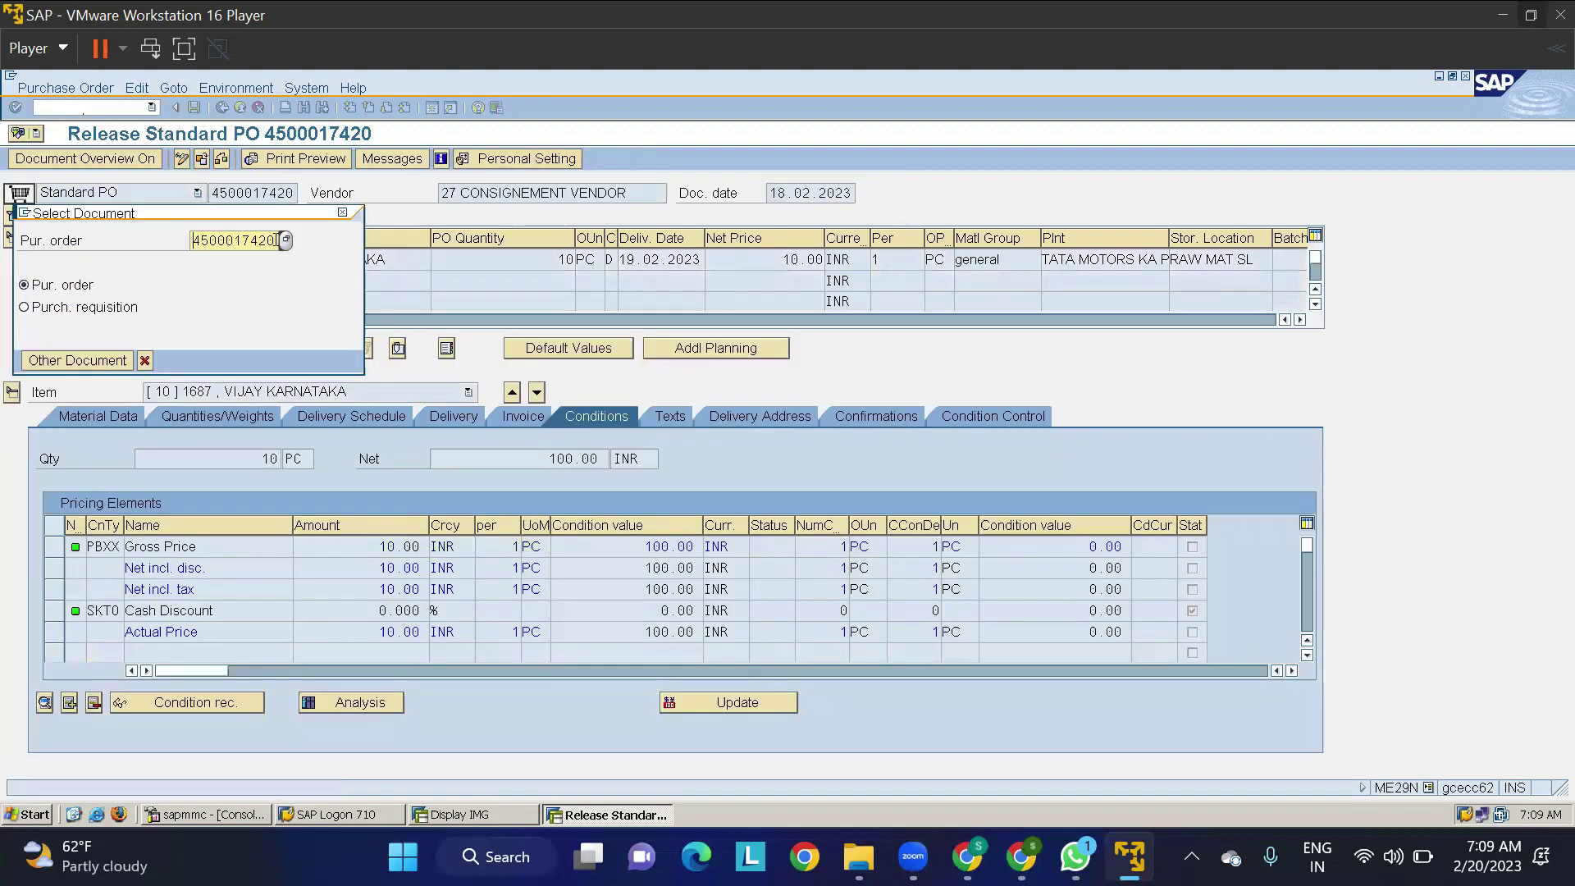
key(BackSpace)
text(4)
key(Return)
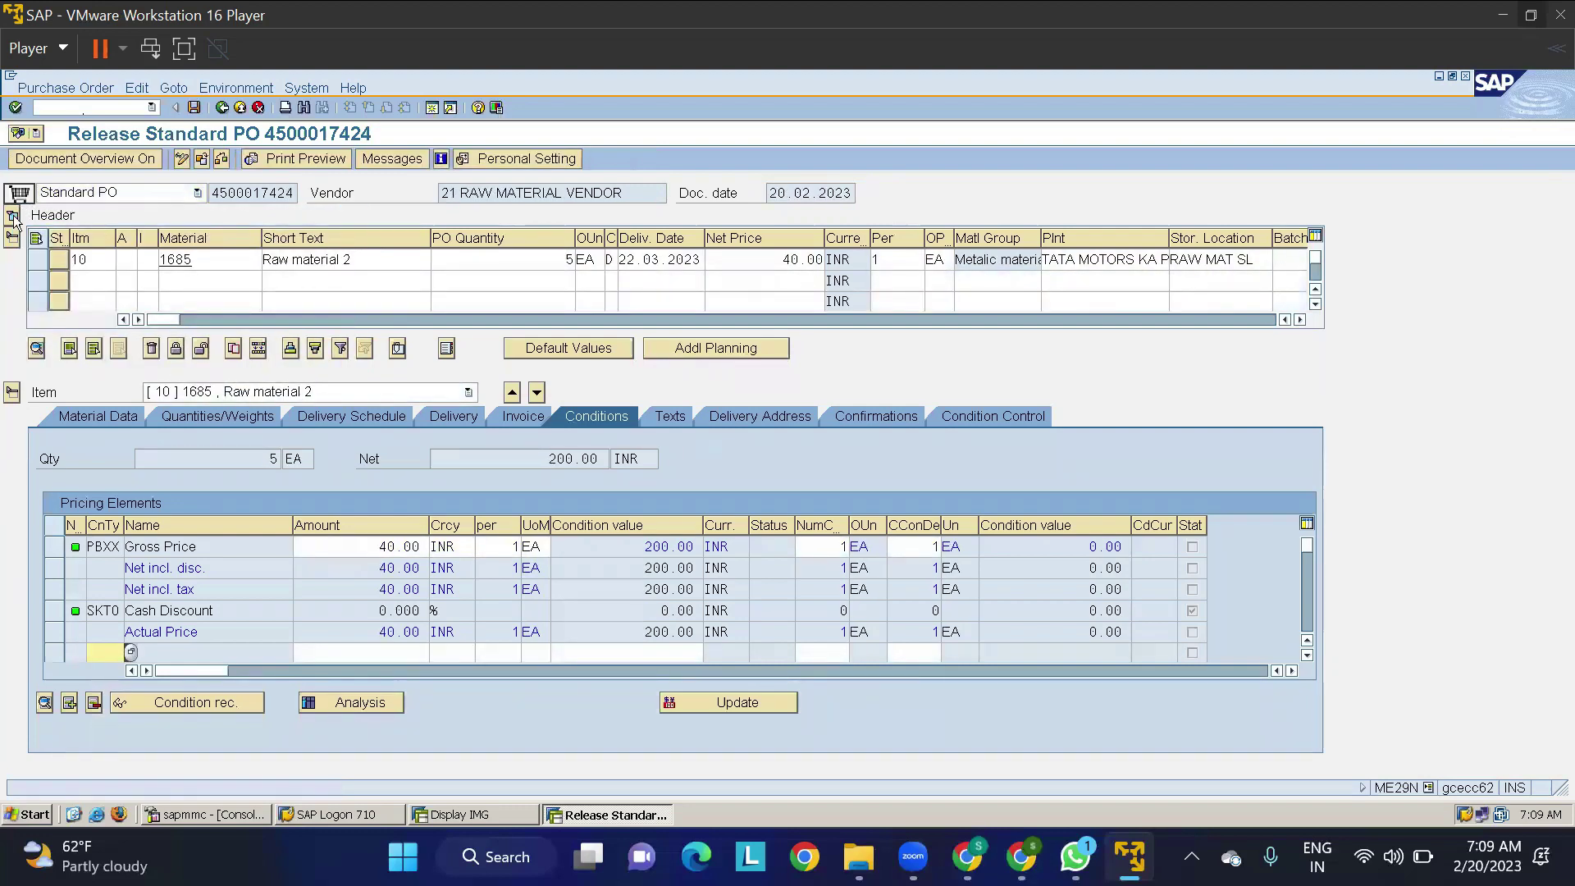
click(13, 216)
click(728, 297)
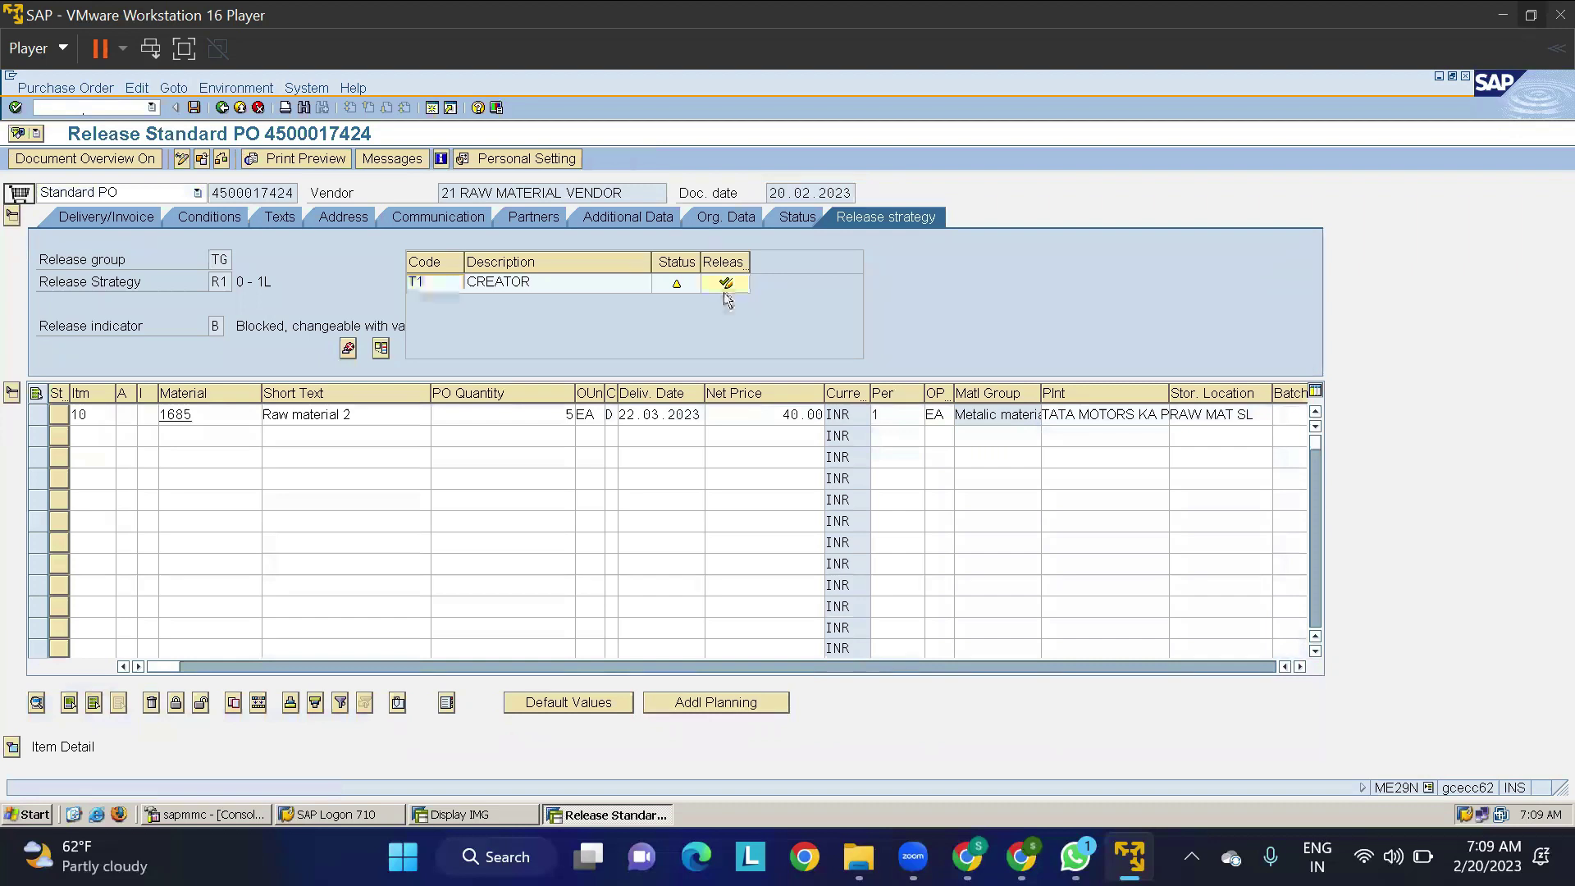
click(194, 107)
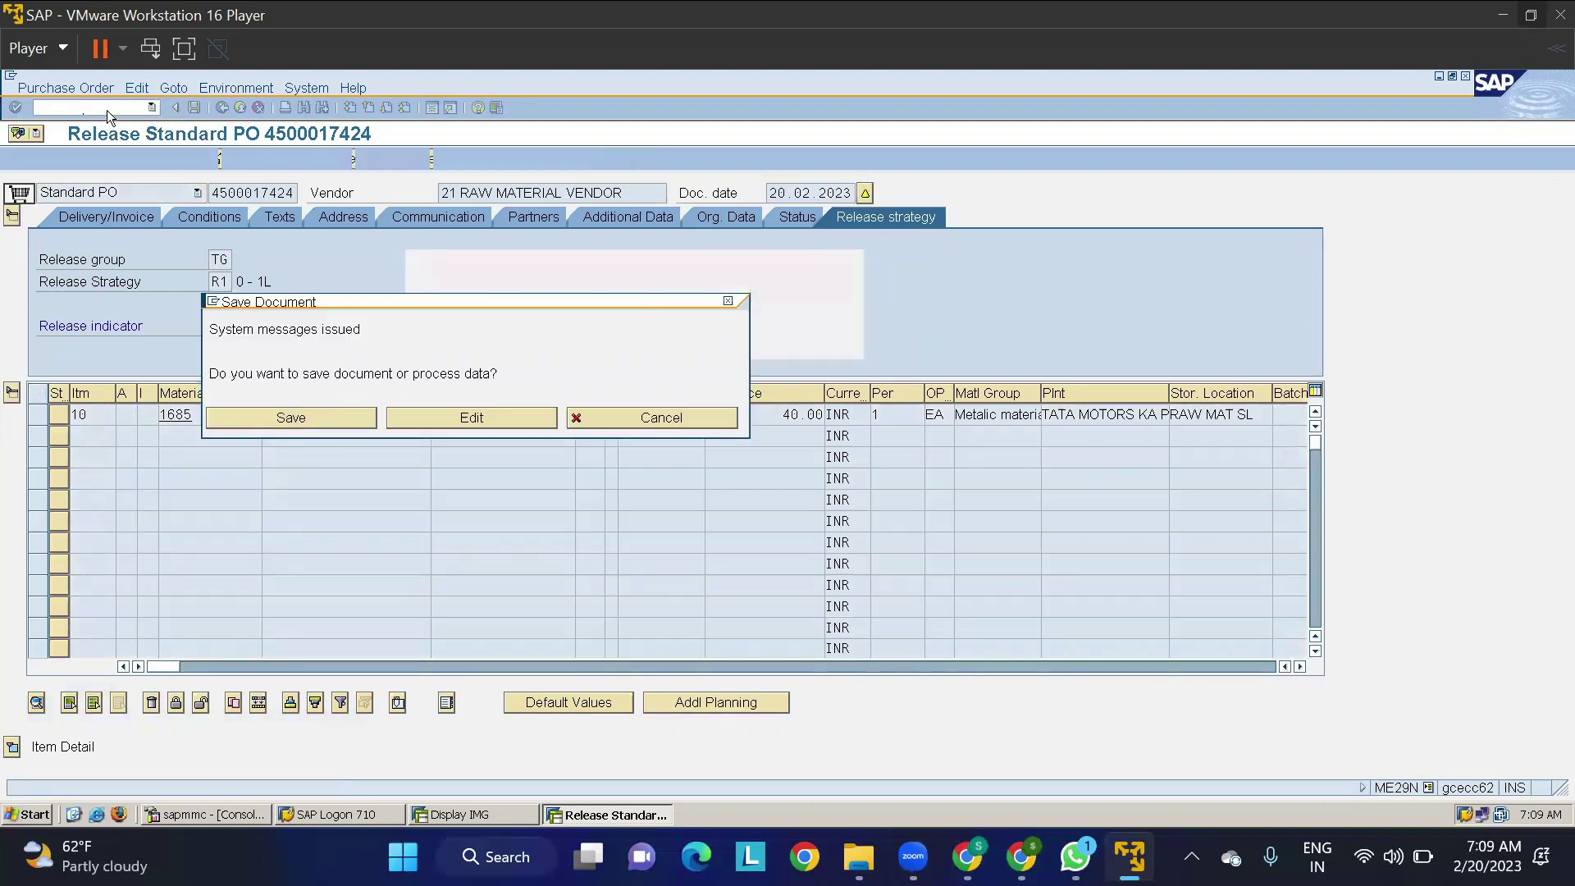
key(Return)
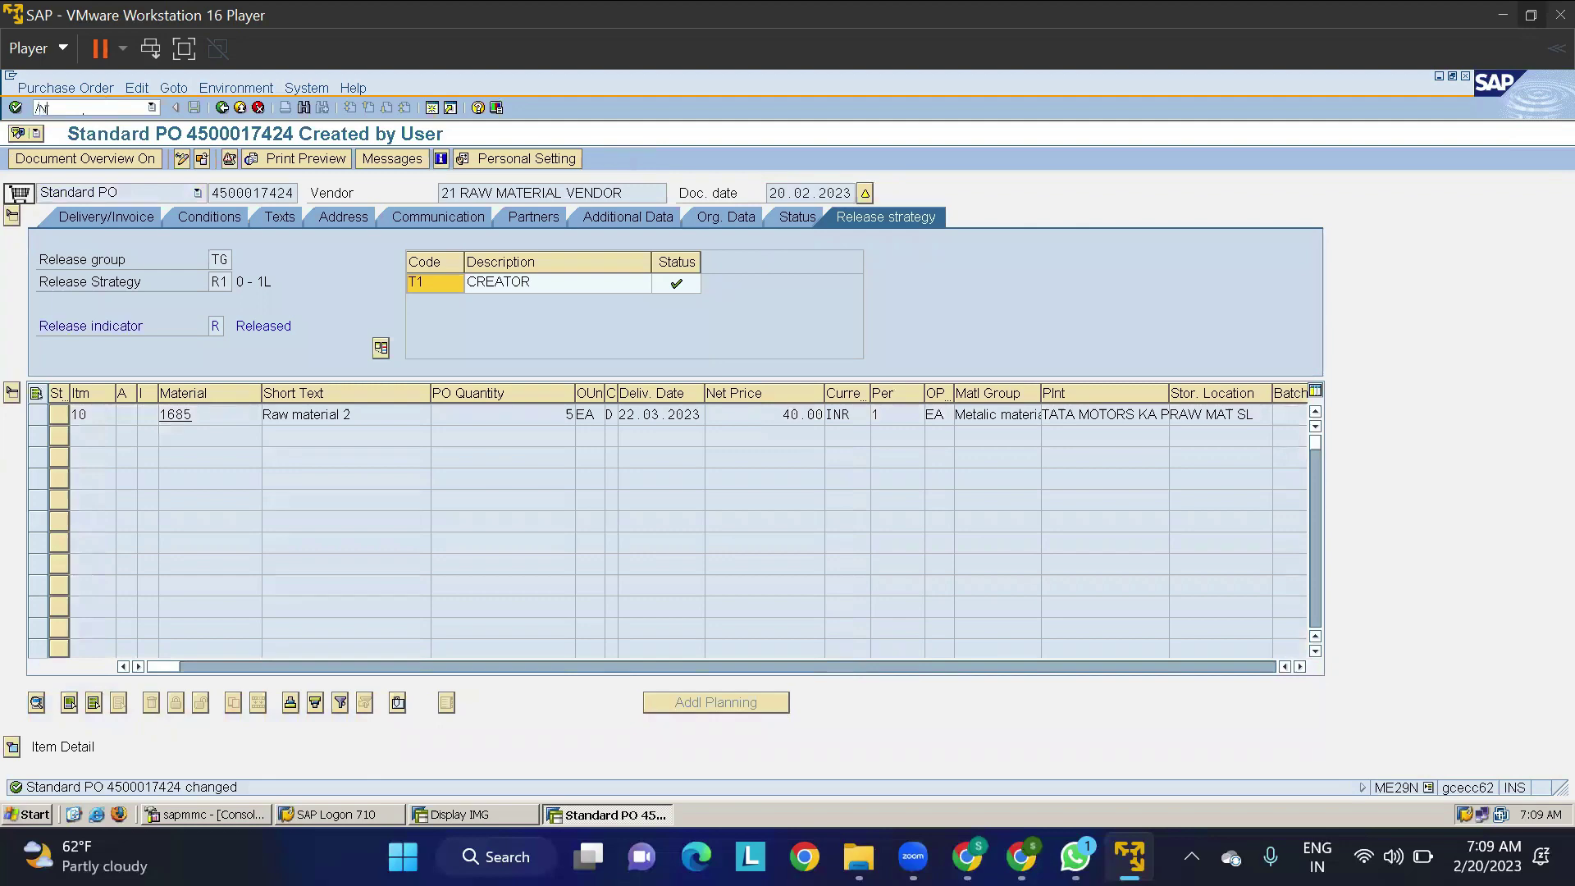
key(Return)
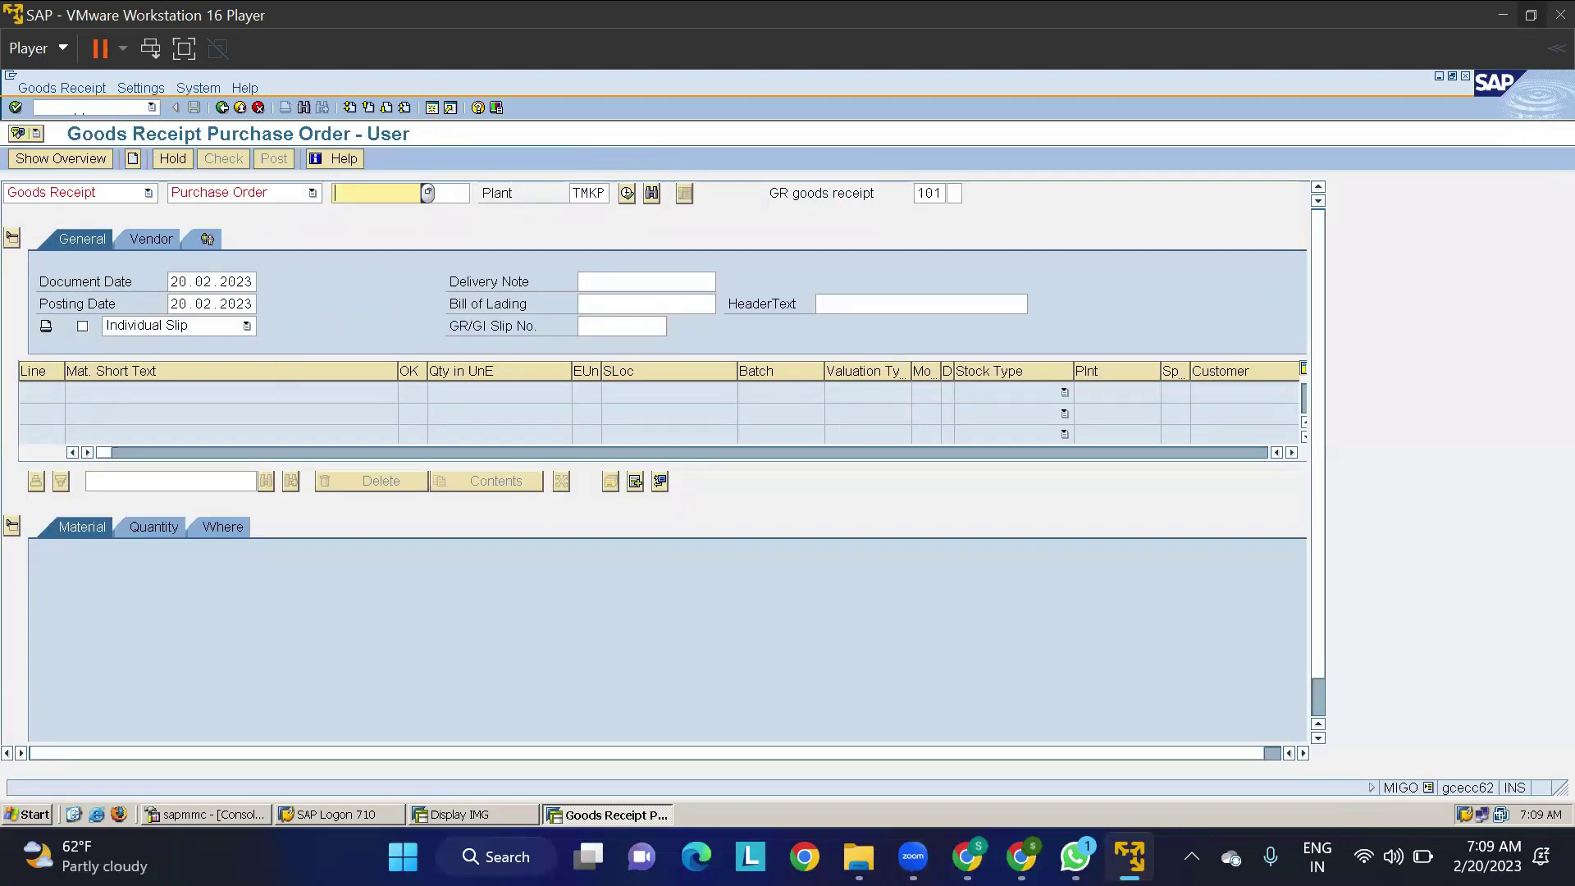
click(340, 191)
text(450001742)
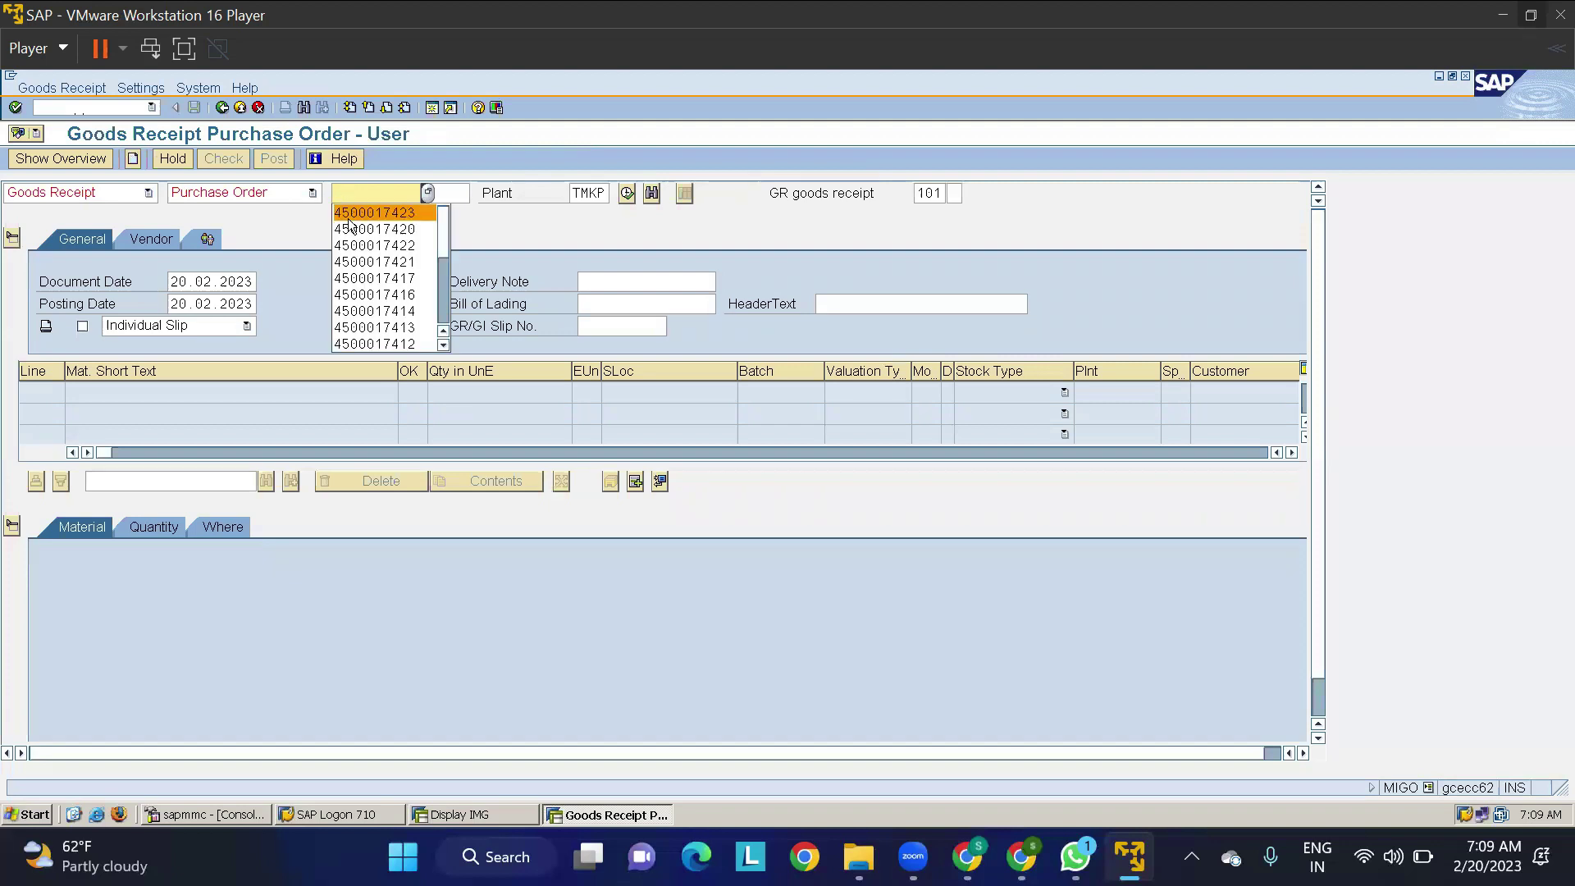
text(4)
key(Return)
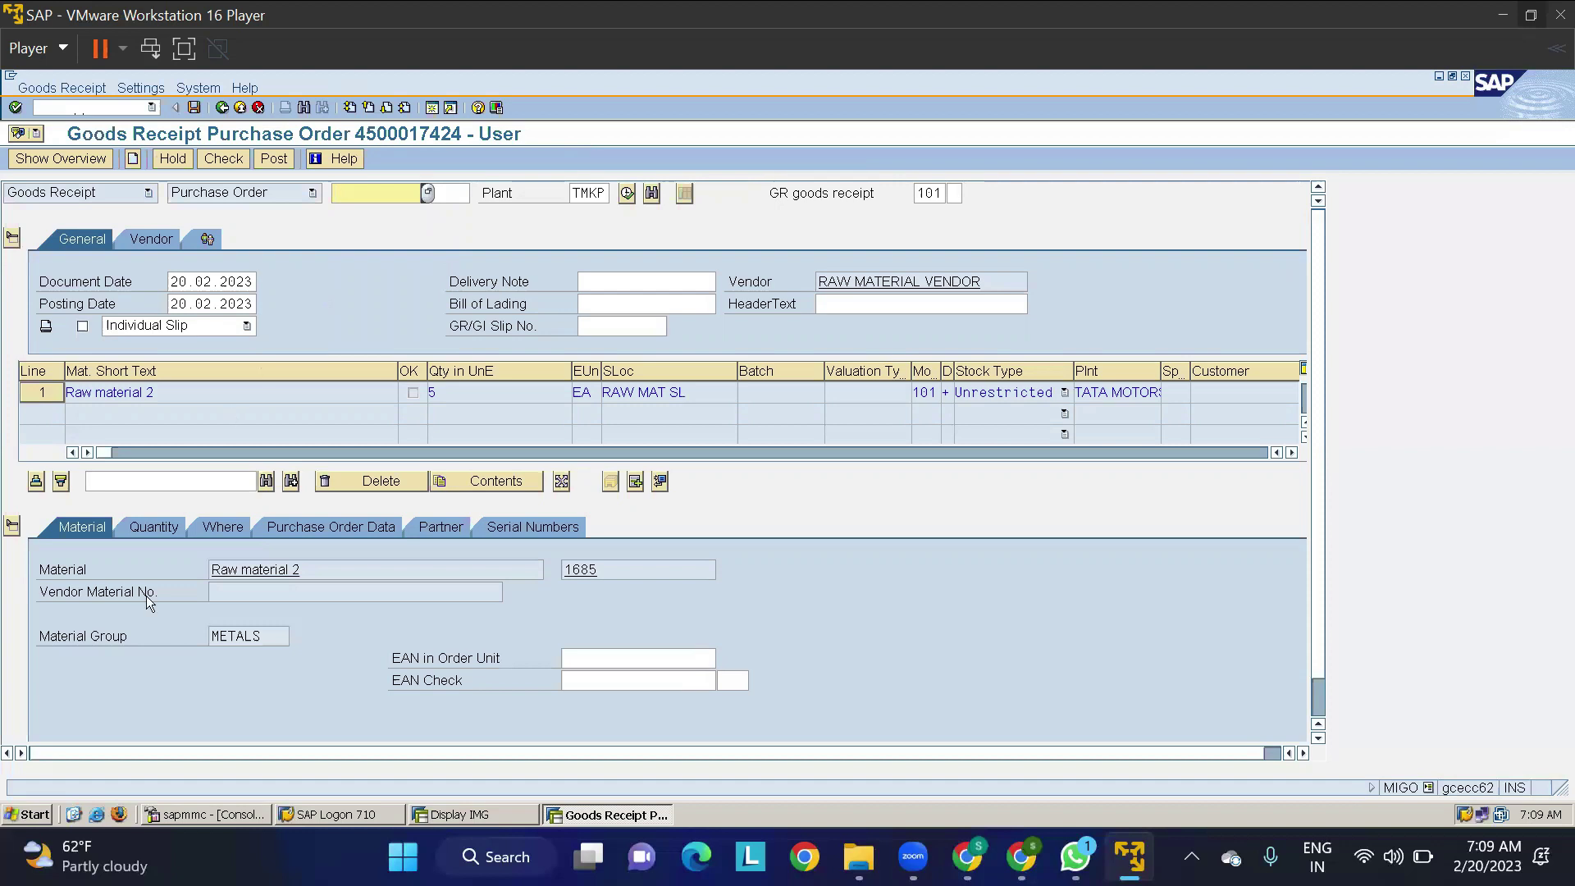
scroll(143, 686, down, 1)
click(92, 725)
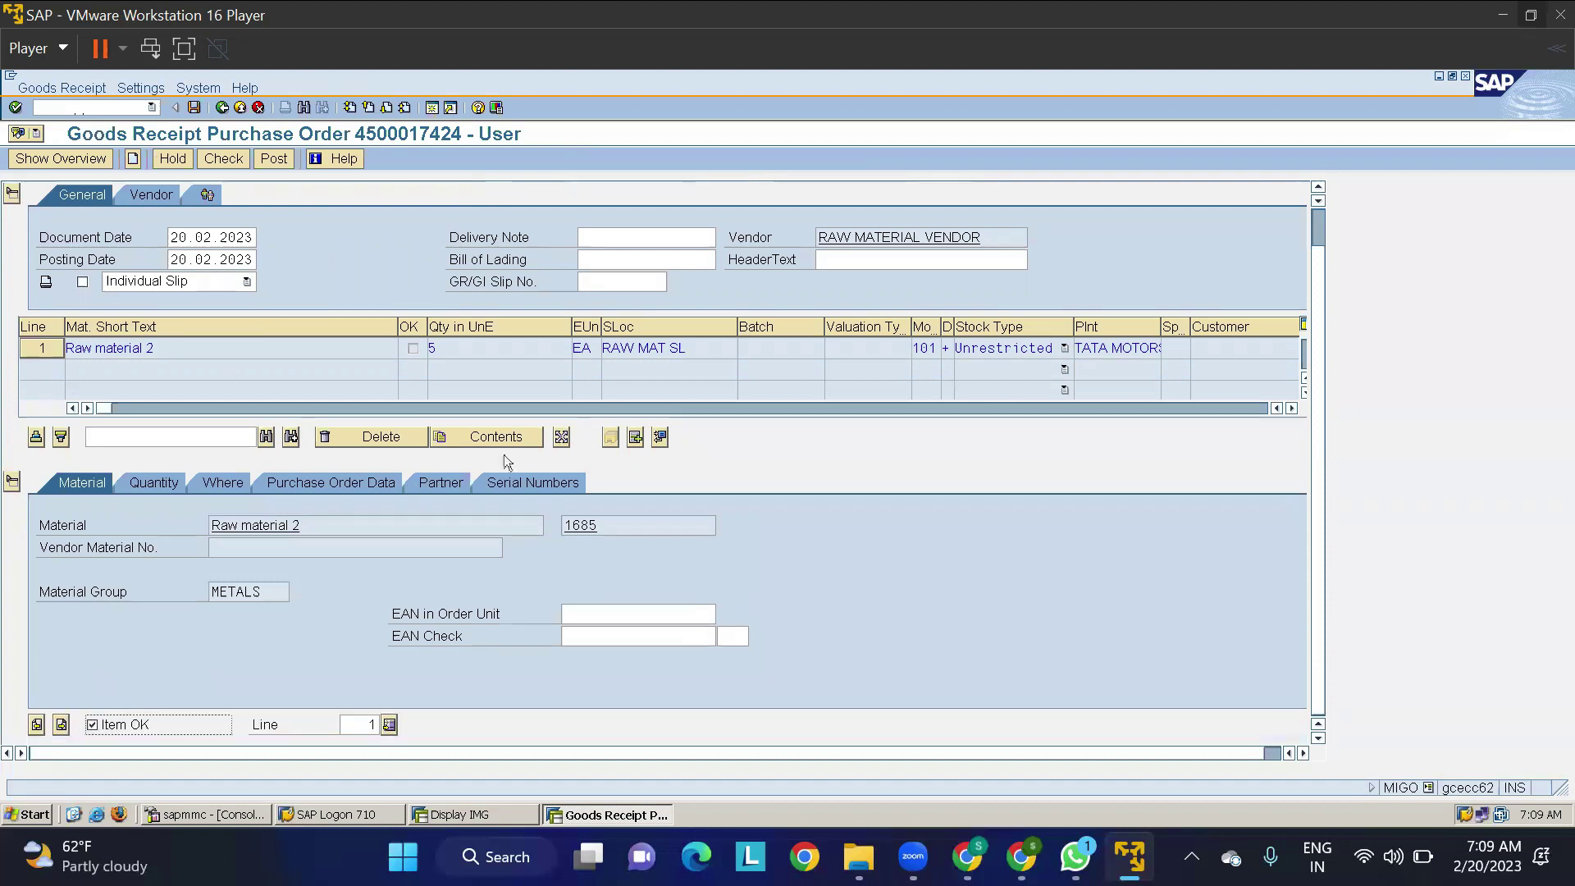
click(228, 154)
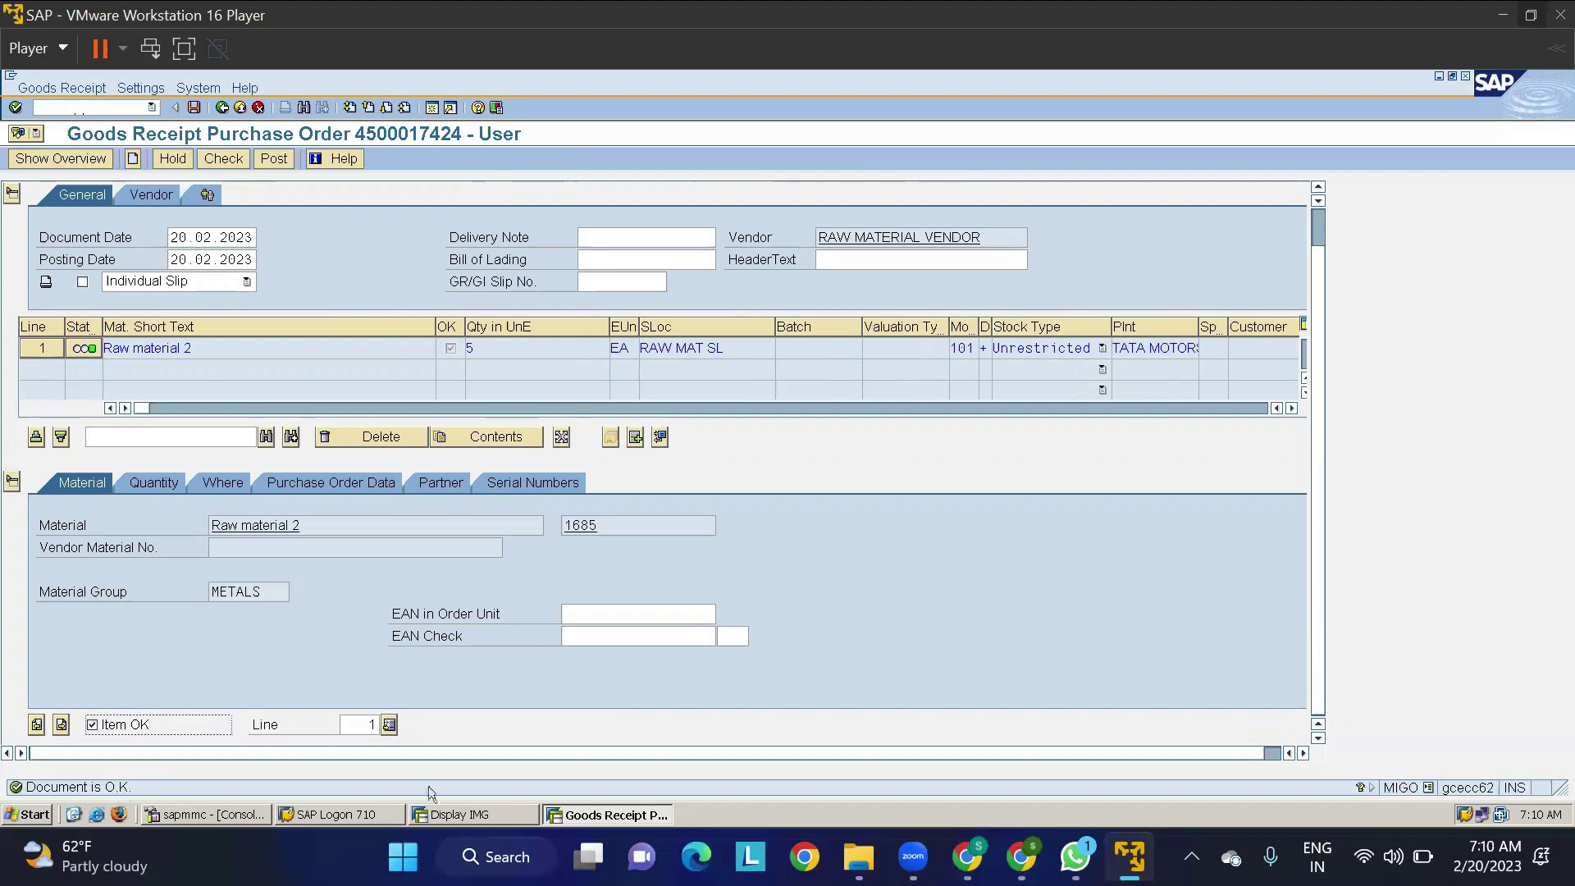
click(456, 816)
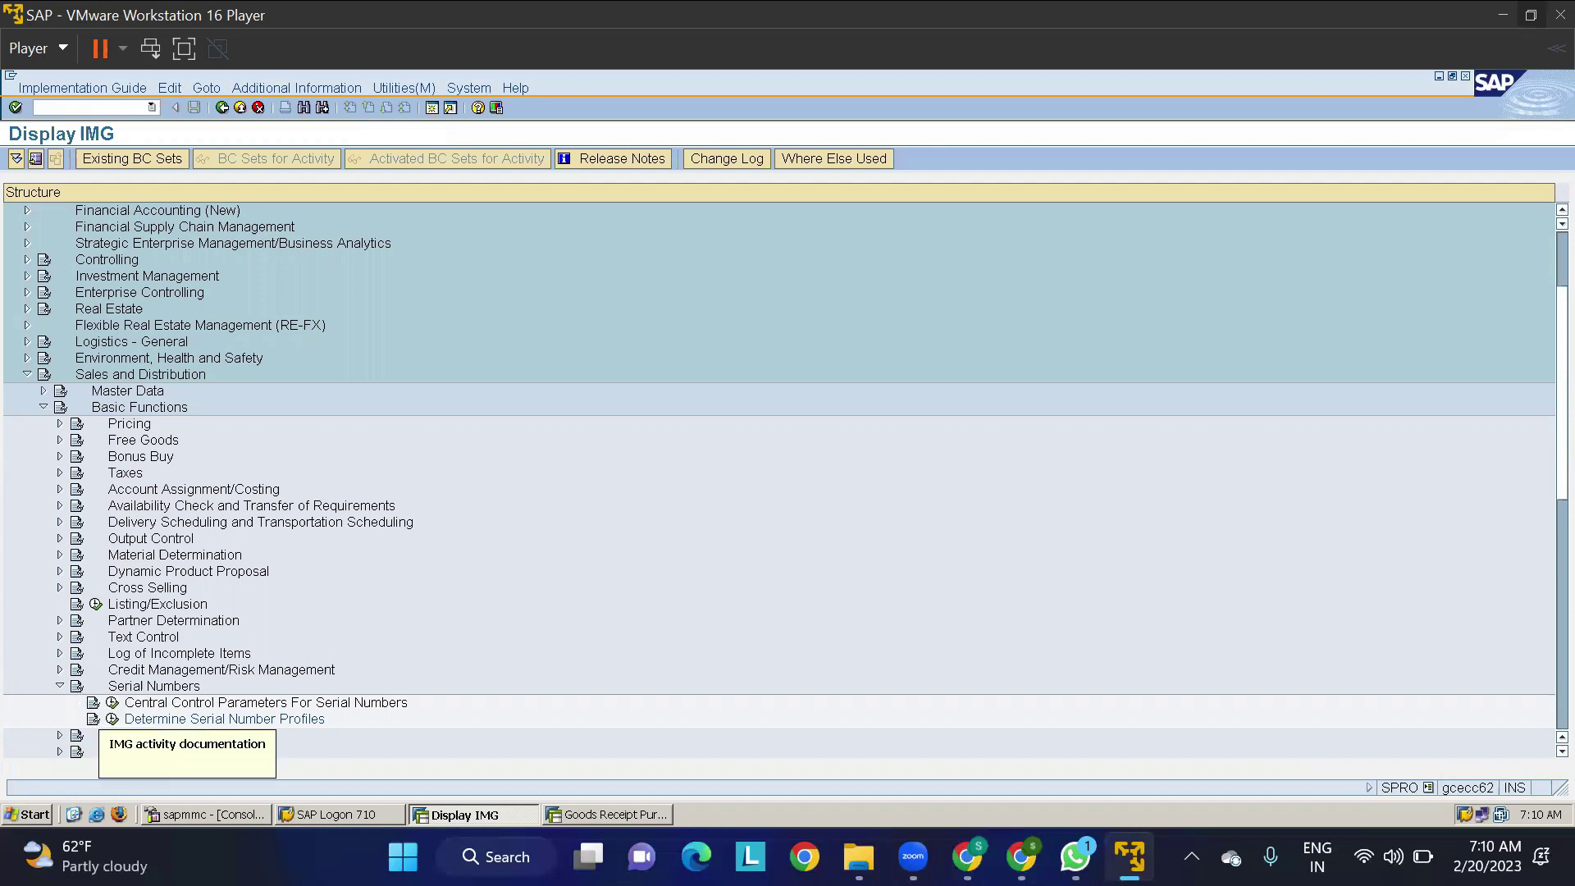
Step: Confirm that profile 0001's goods-receipt serial usage is 02 Optional, without changing anything
click(112, 719)
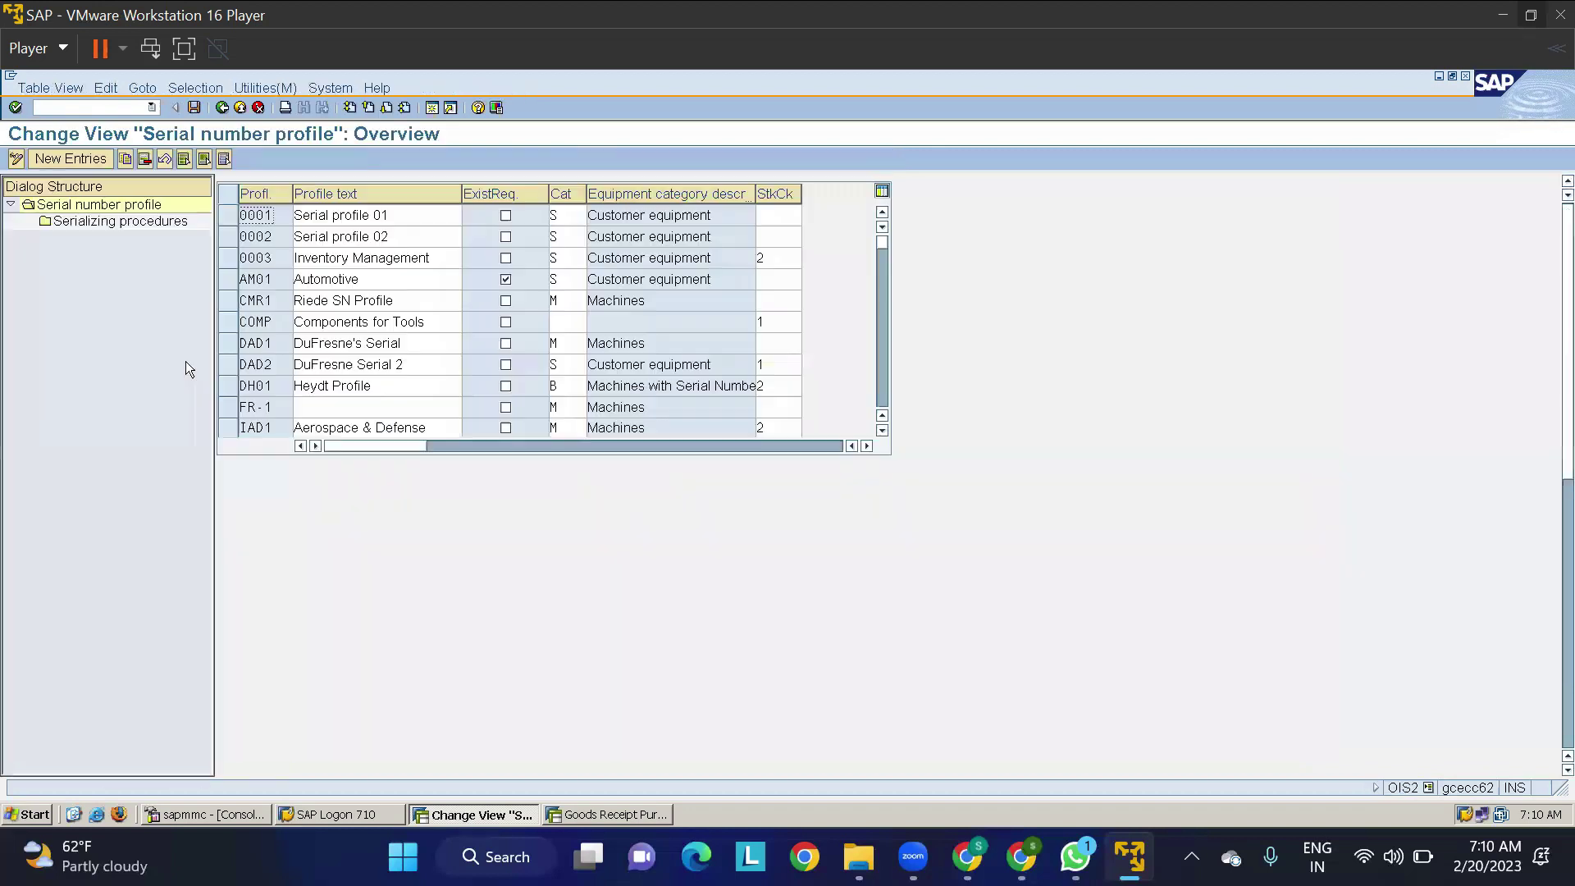
click(231, 217)
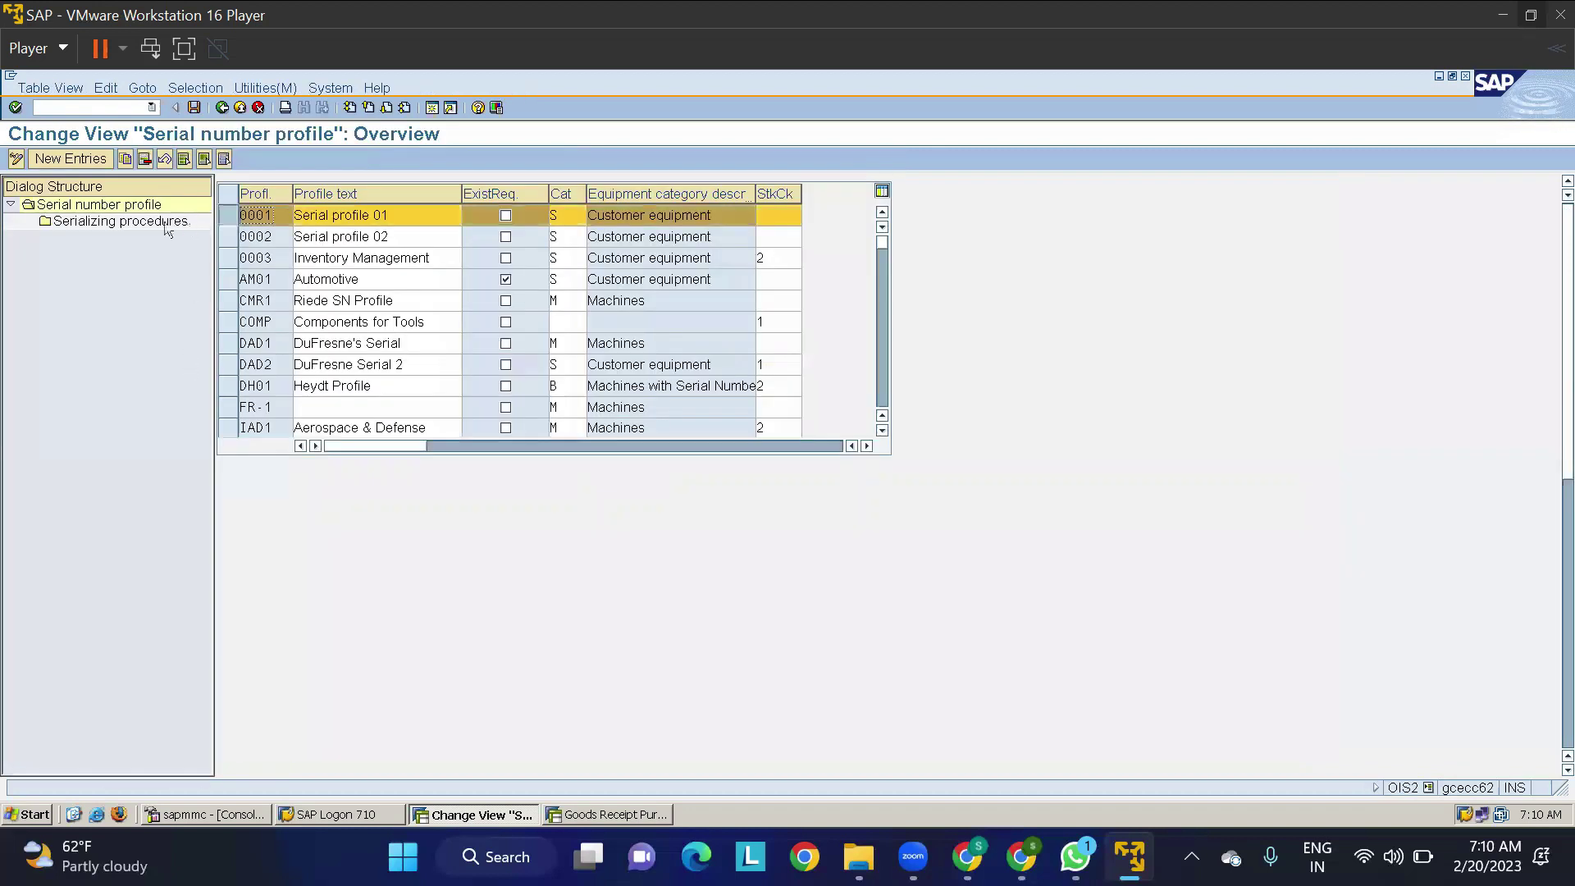
double_click(120, 222)
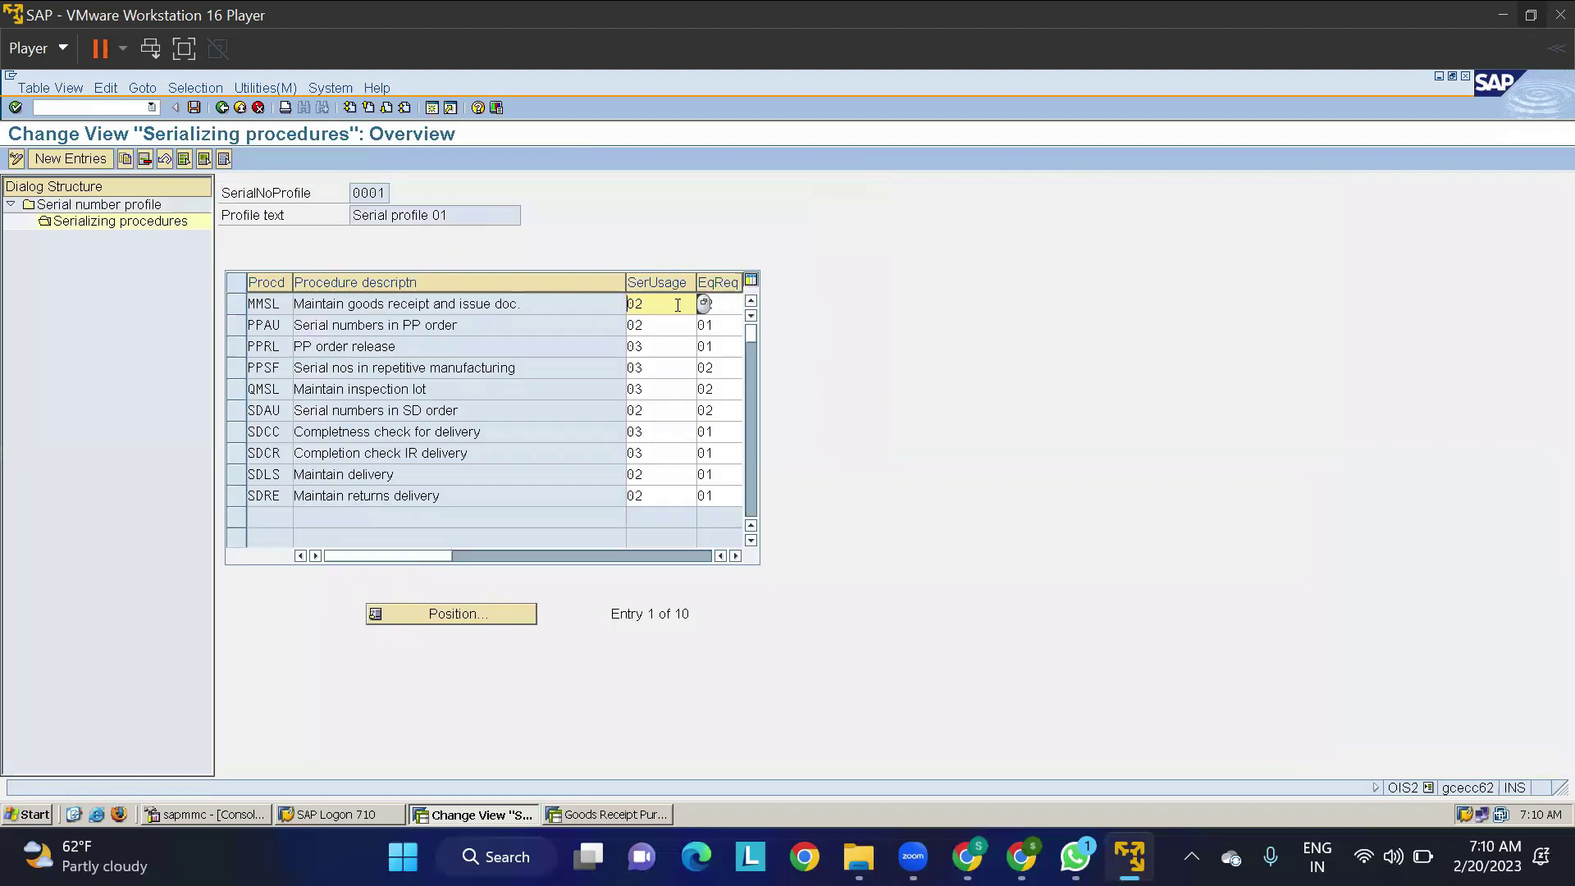
click(704, 303)
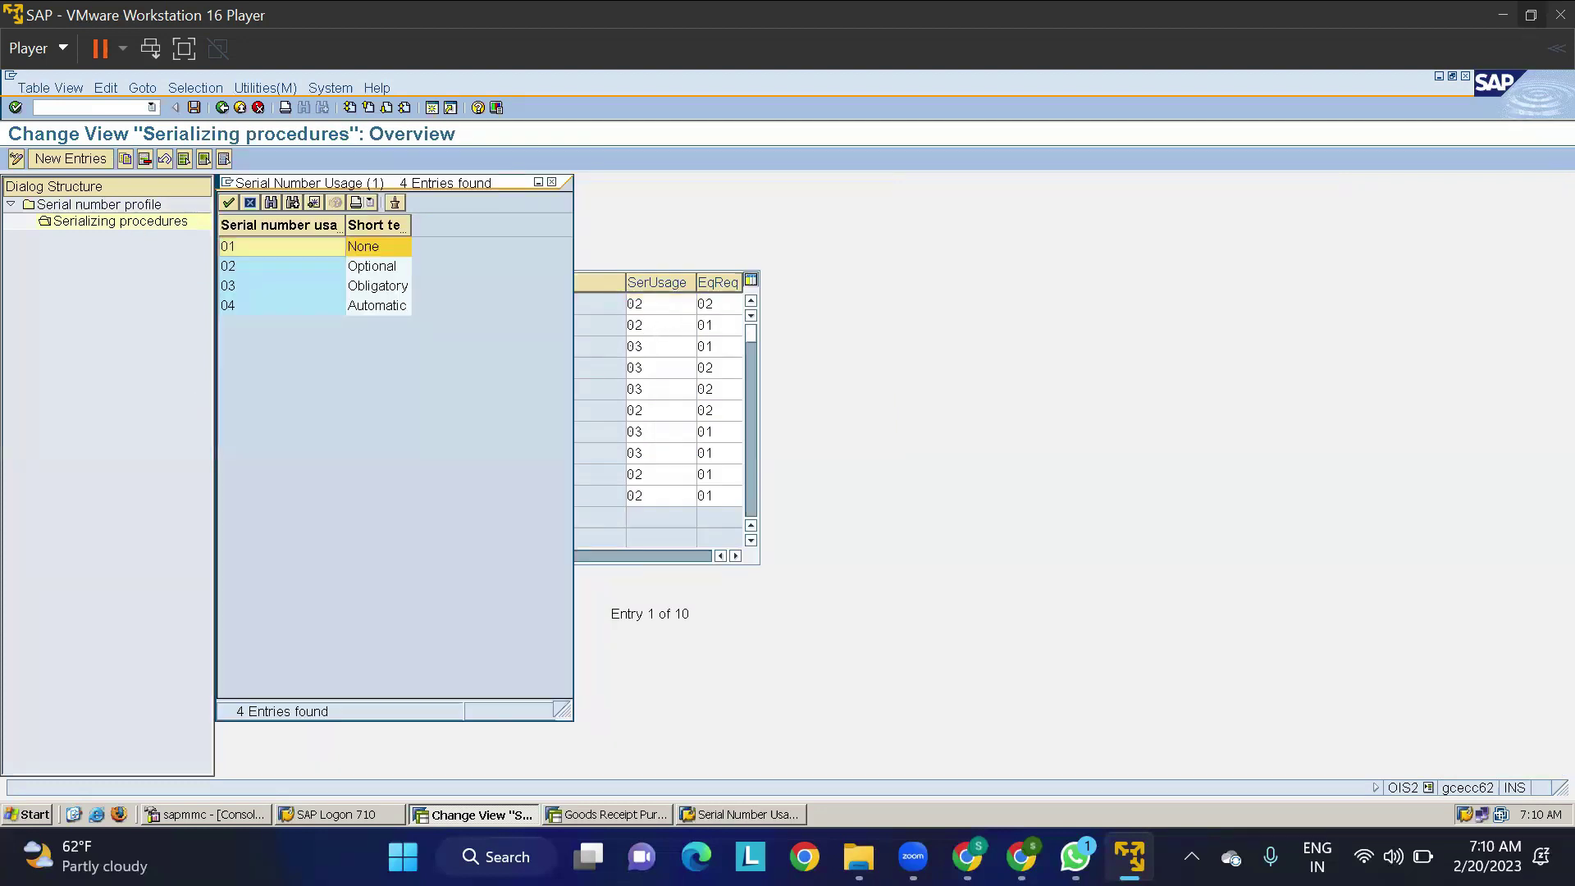
click(374, 268)
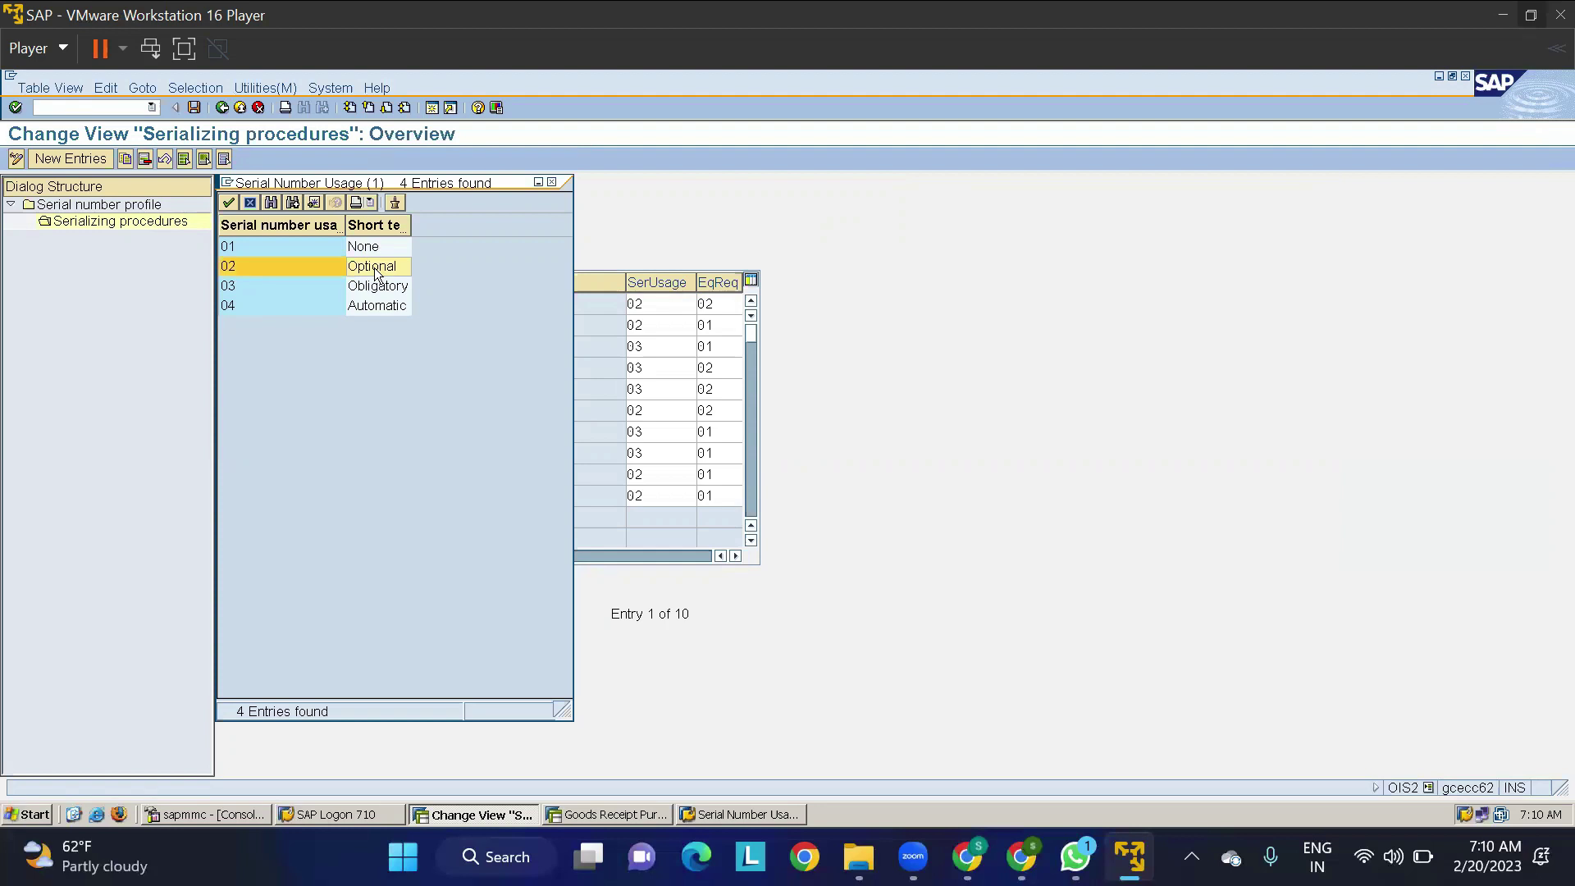
click(552, 182)
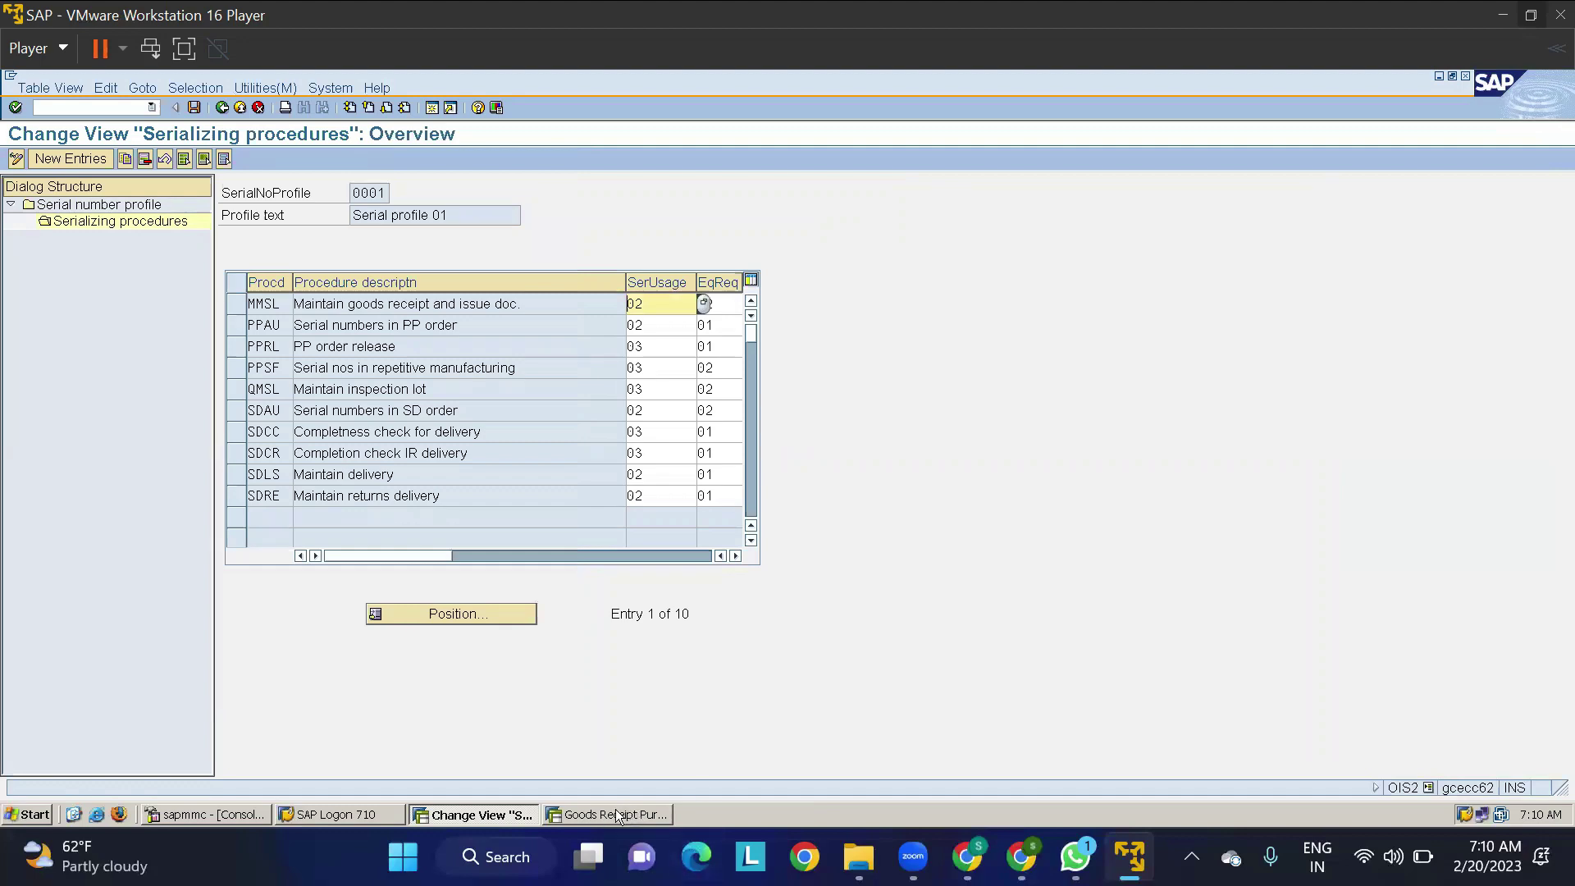
click(637, 817)
click(279, 157)
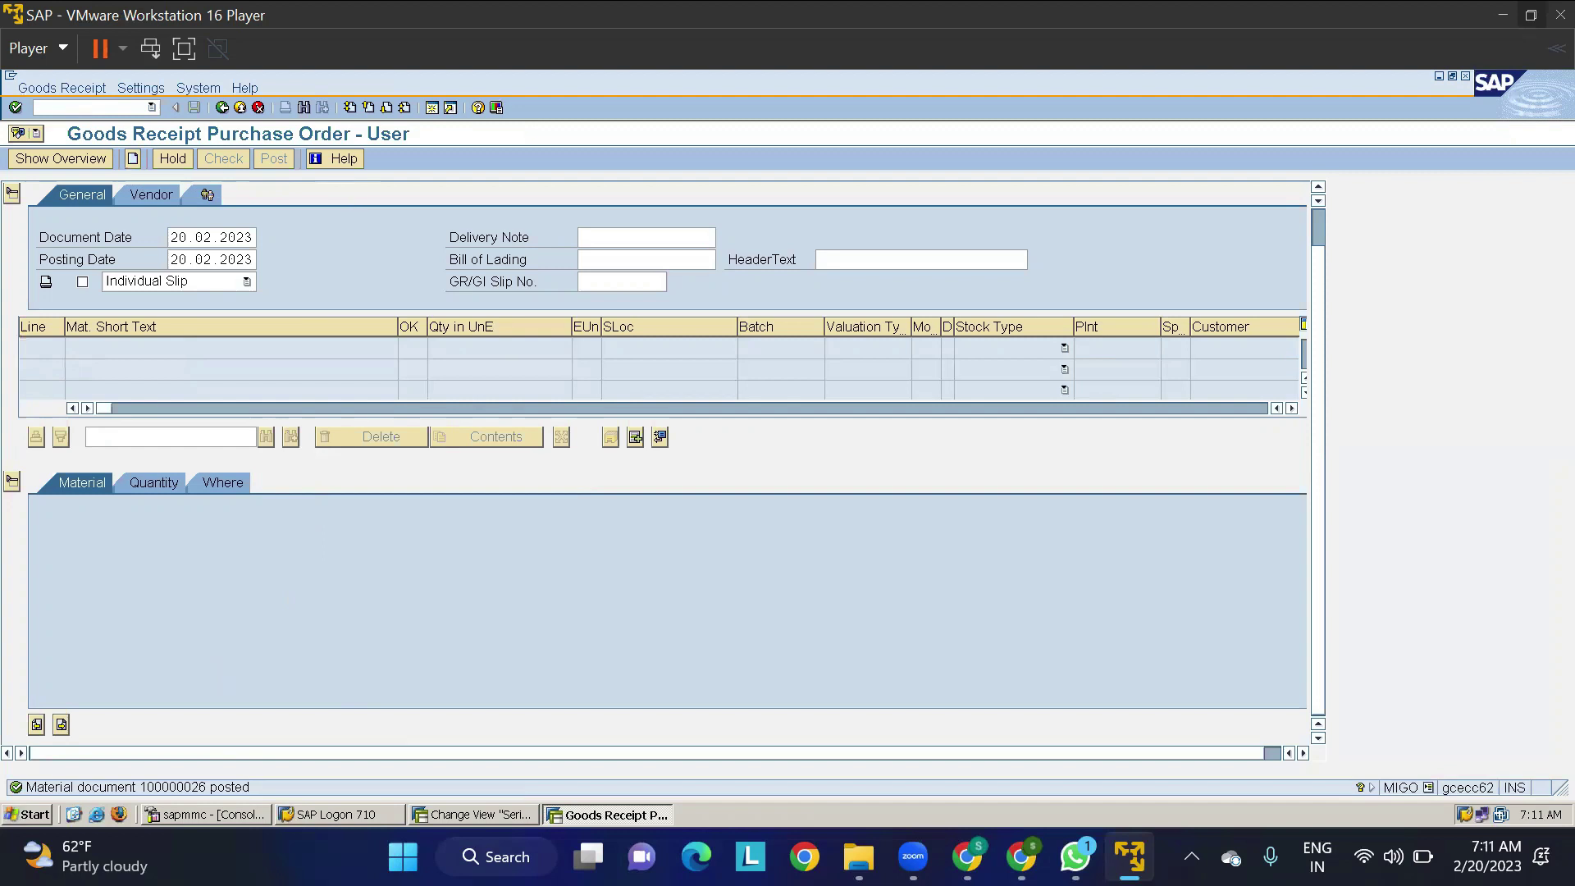
scroll(1319, 218, up, 1)
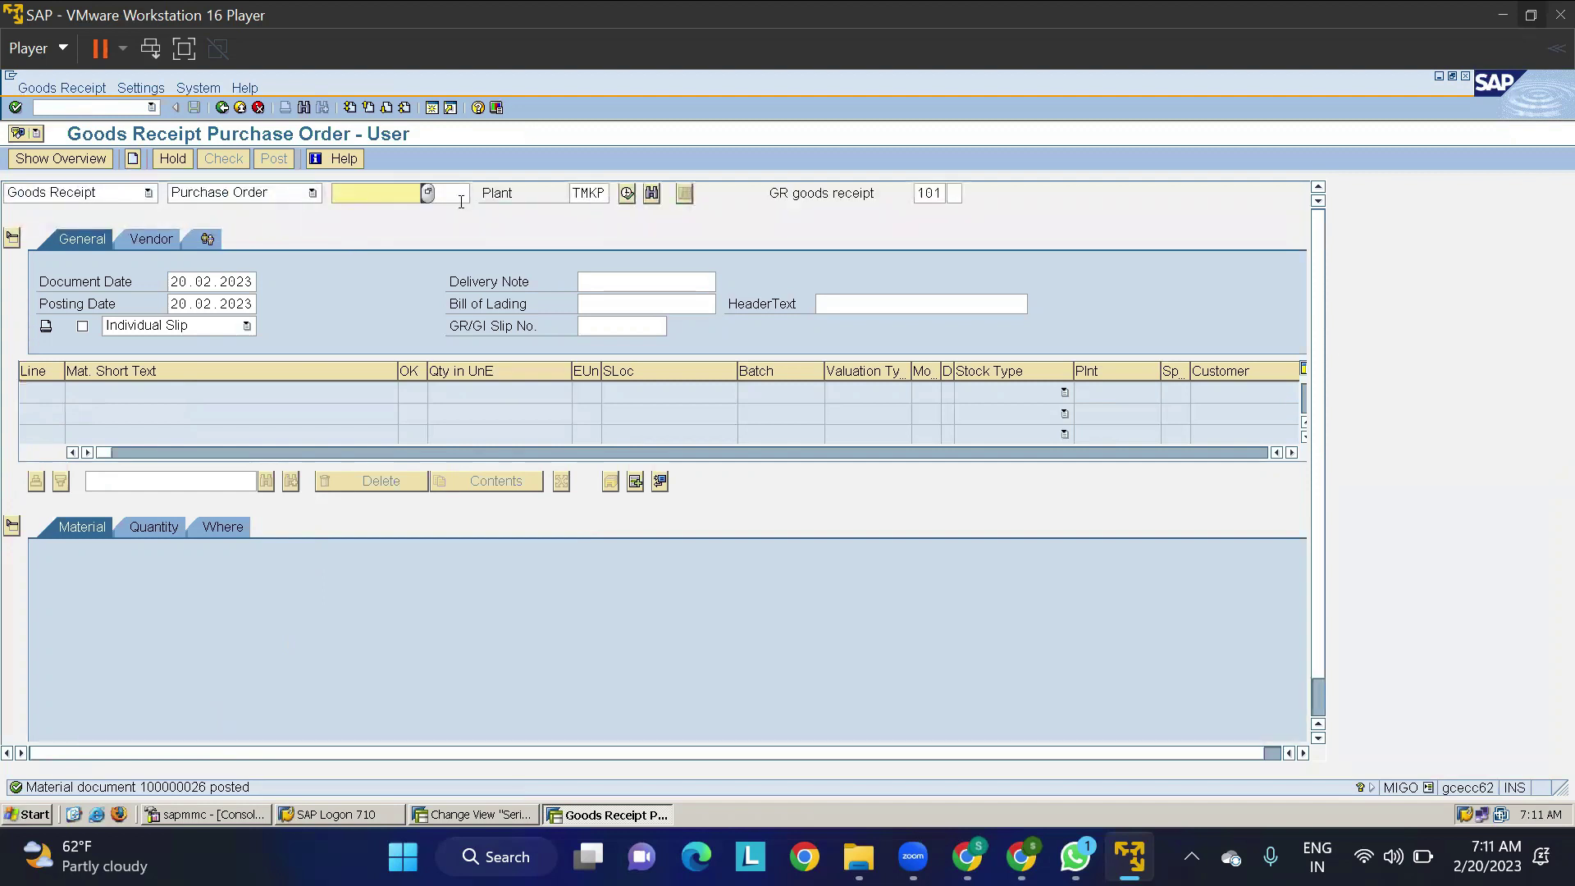
click(366, 190)
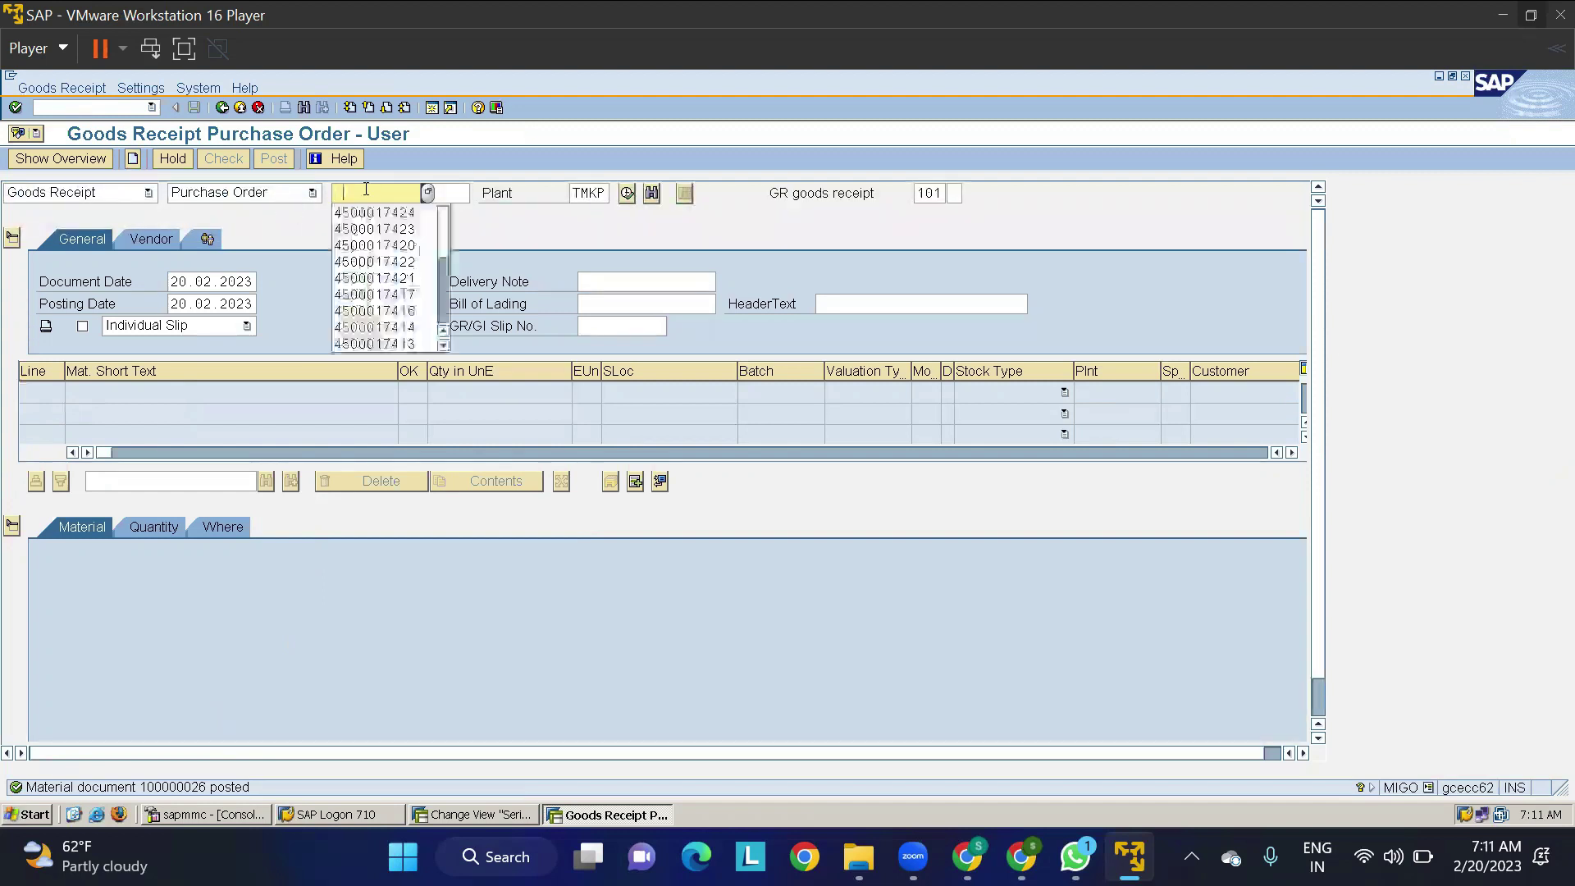
click(384, 228)
key(Return)
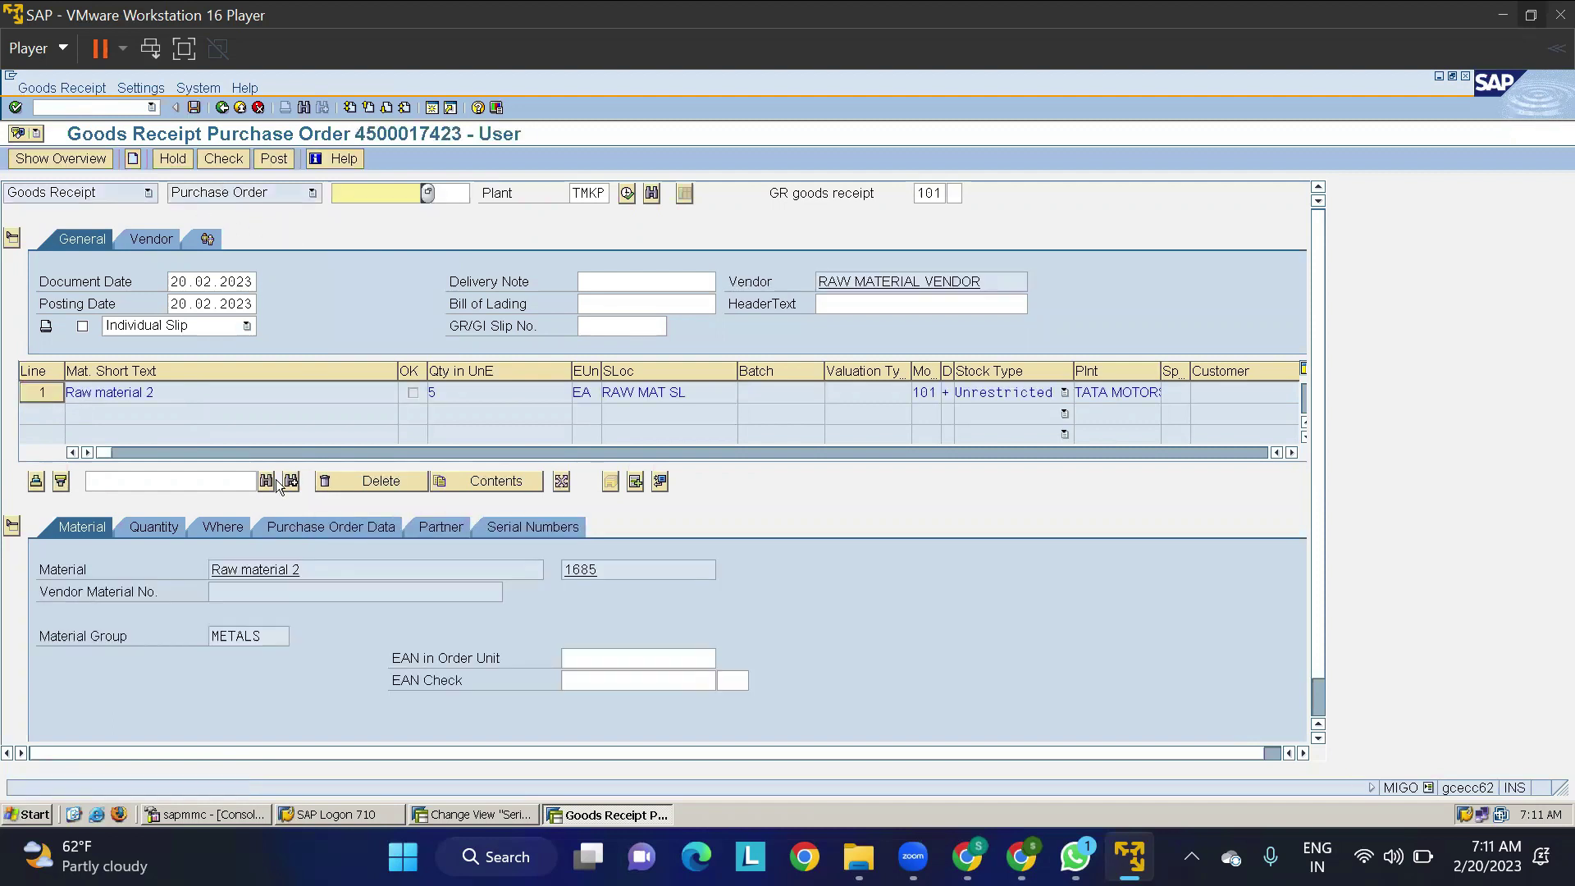
scroll(189, 591, down, 1)
click(92, 725)
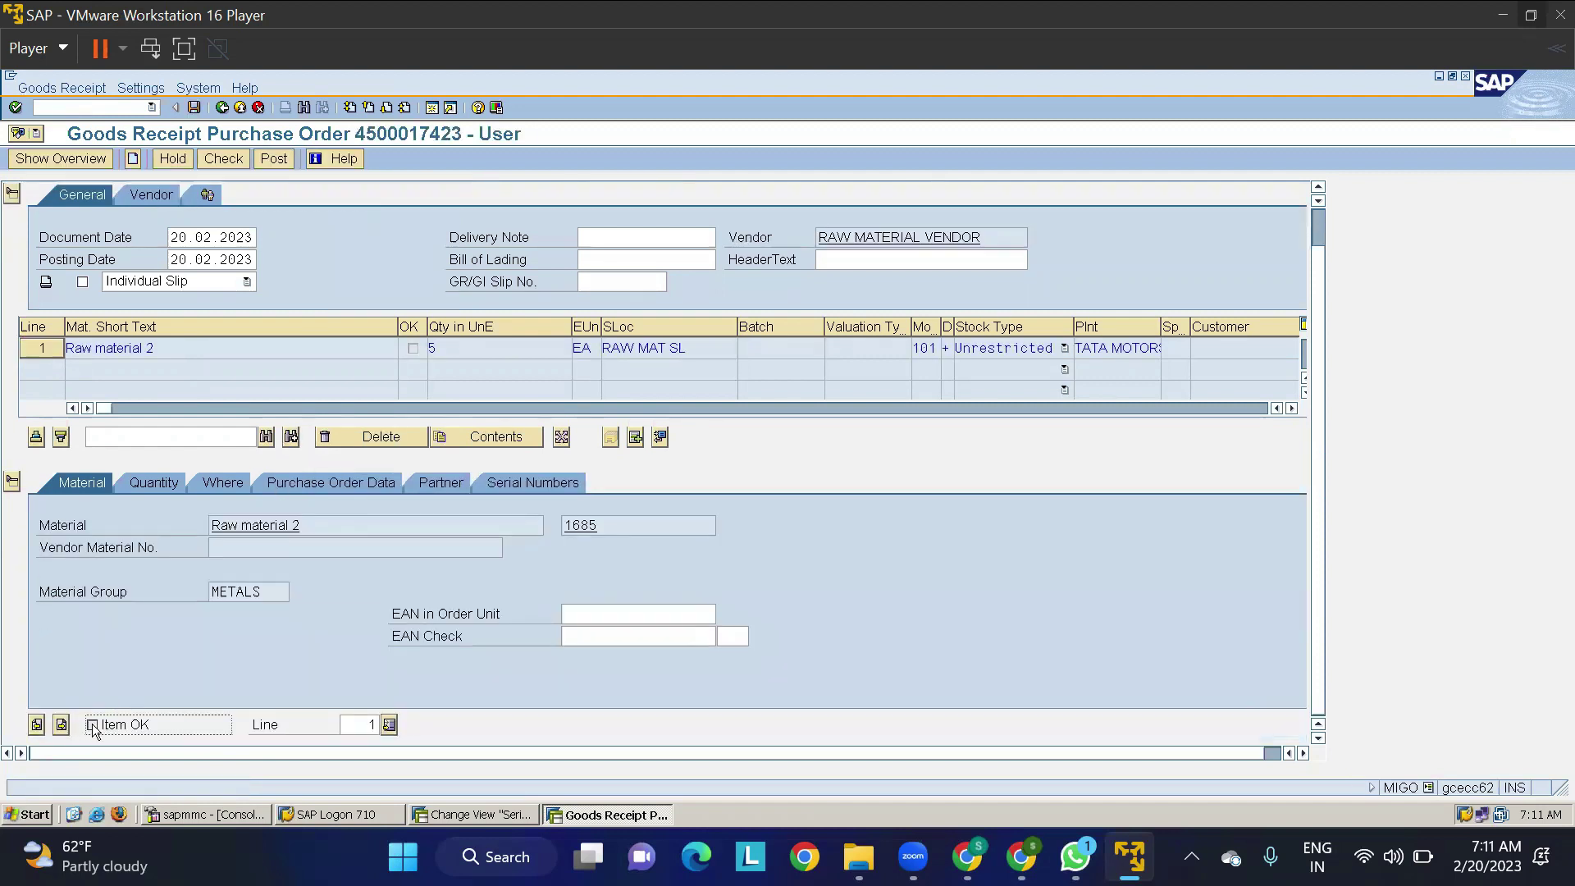
scroll(206, 589, up, 1)
click(226, 159)
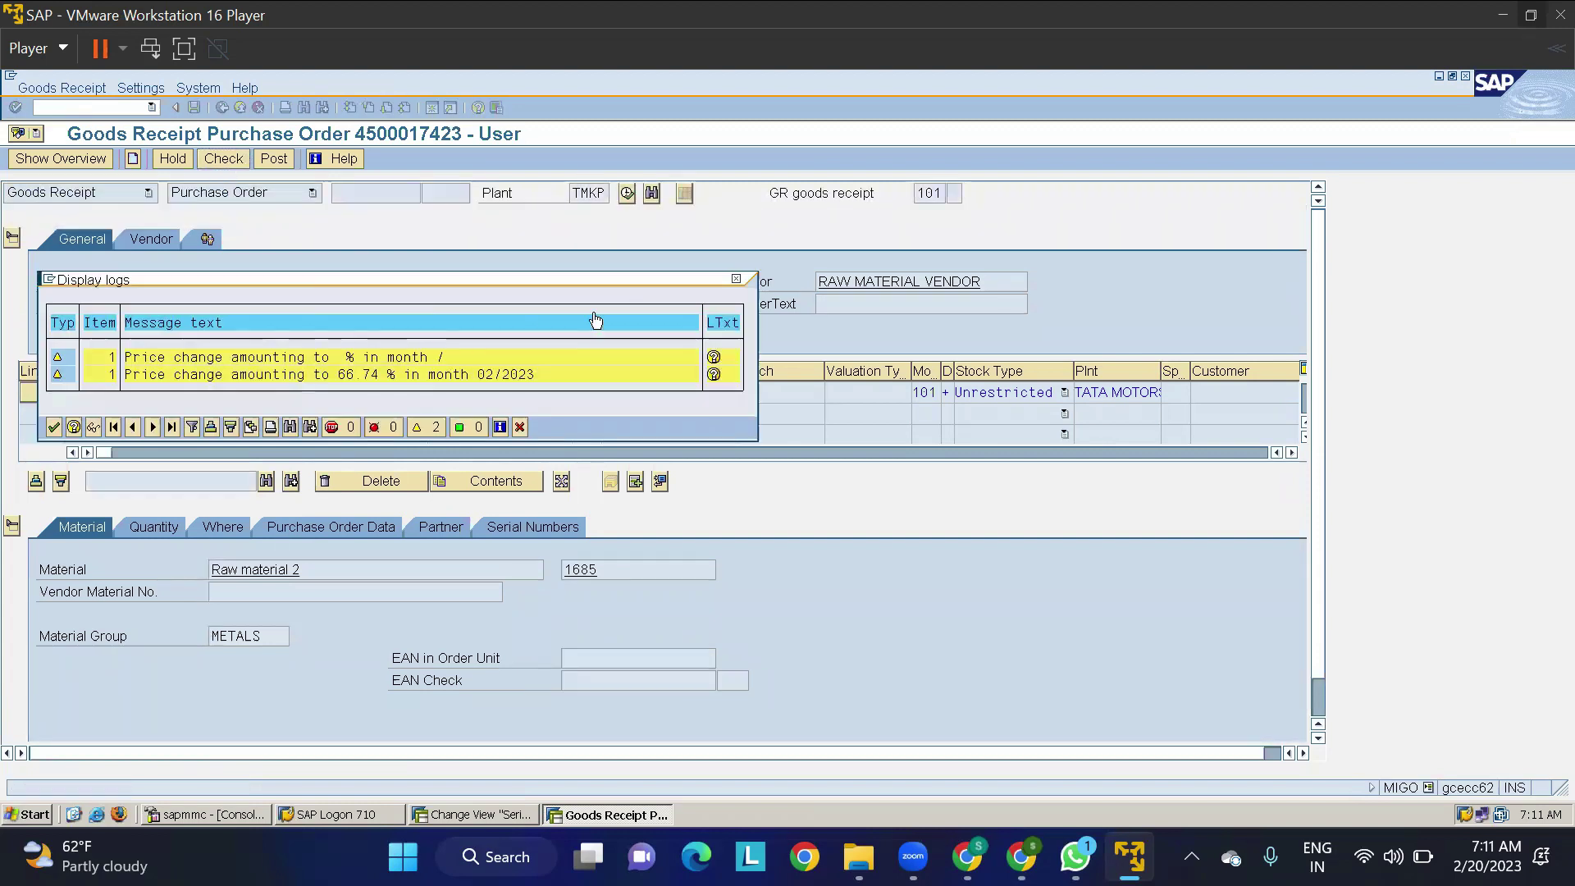
click(736, 280)
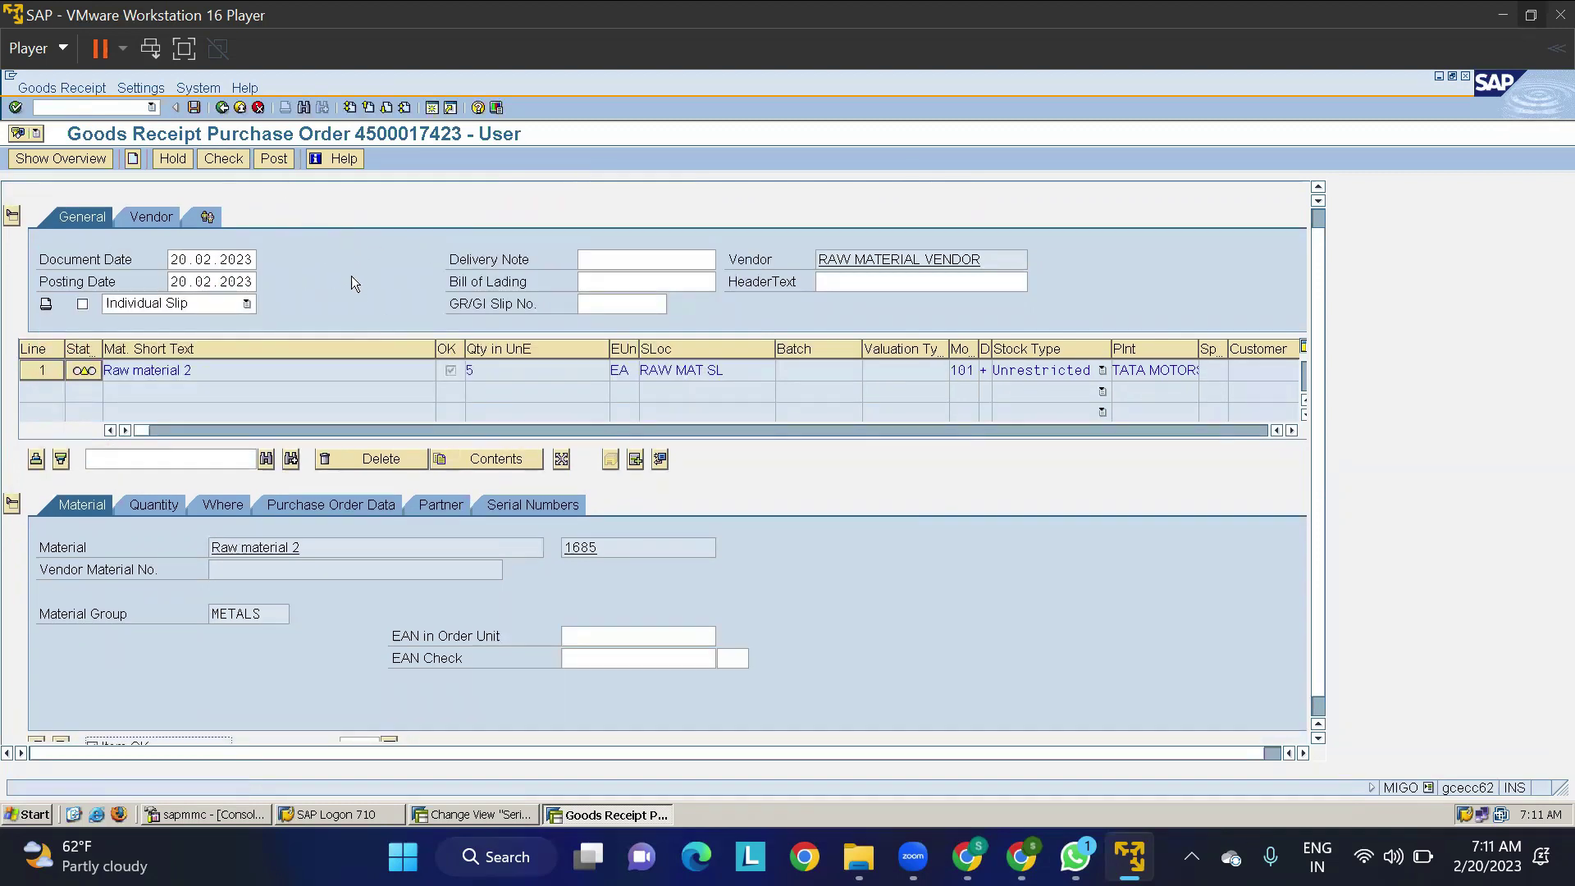
Step: Enter serial numbers 111, 112, 113, 114 and 115 for the item
click(508, 517)
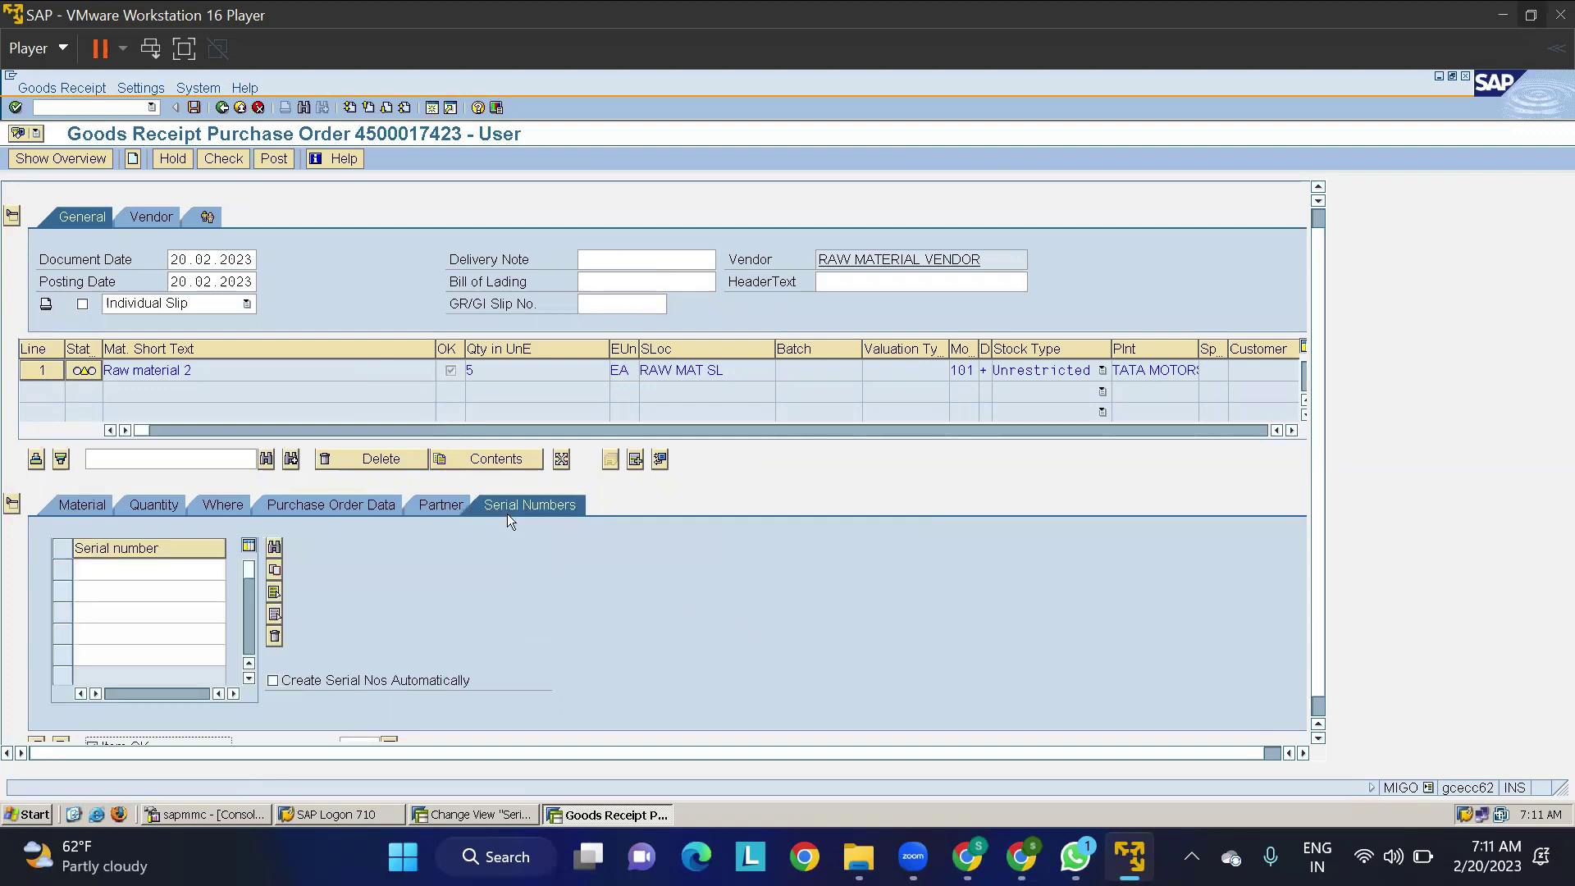
click(166, 567)
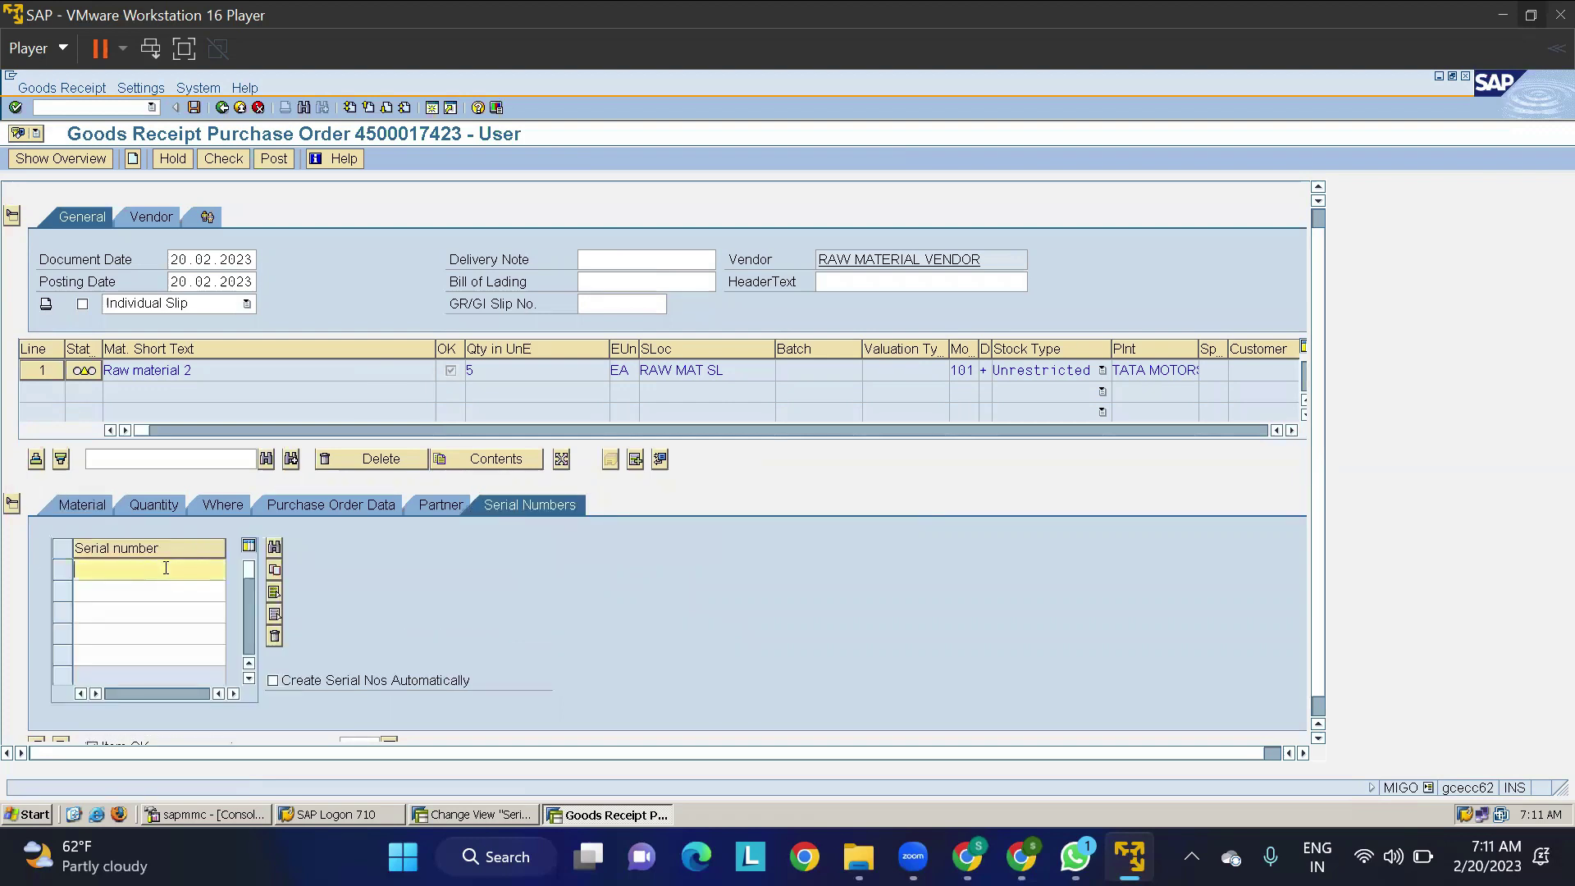
text(111)
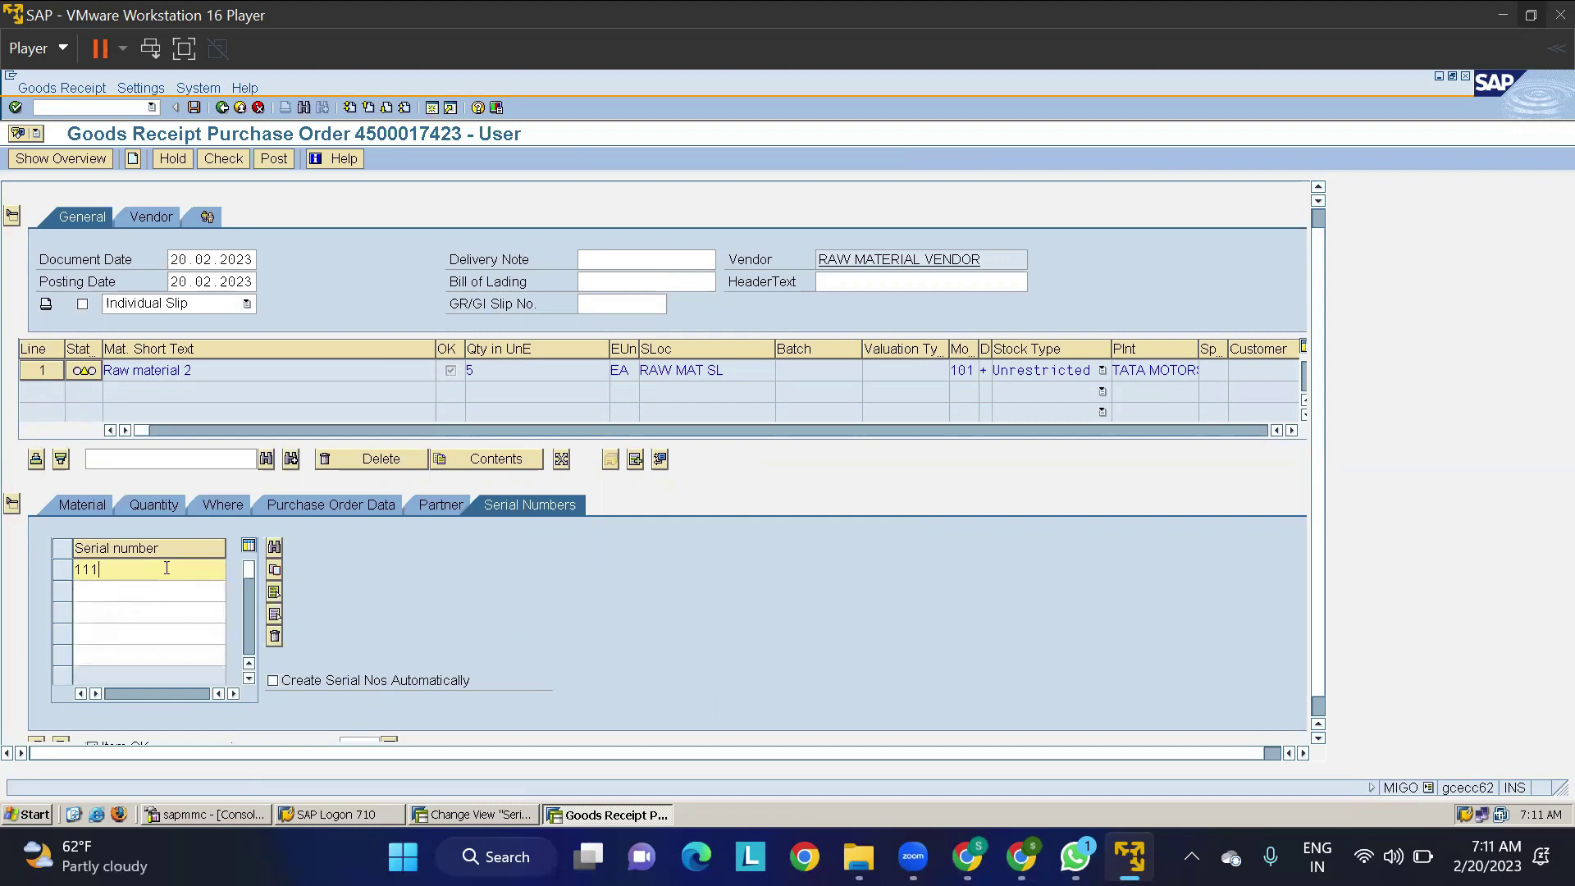
key(Tab)
text(112)
key(Tab)
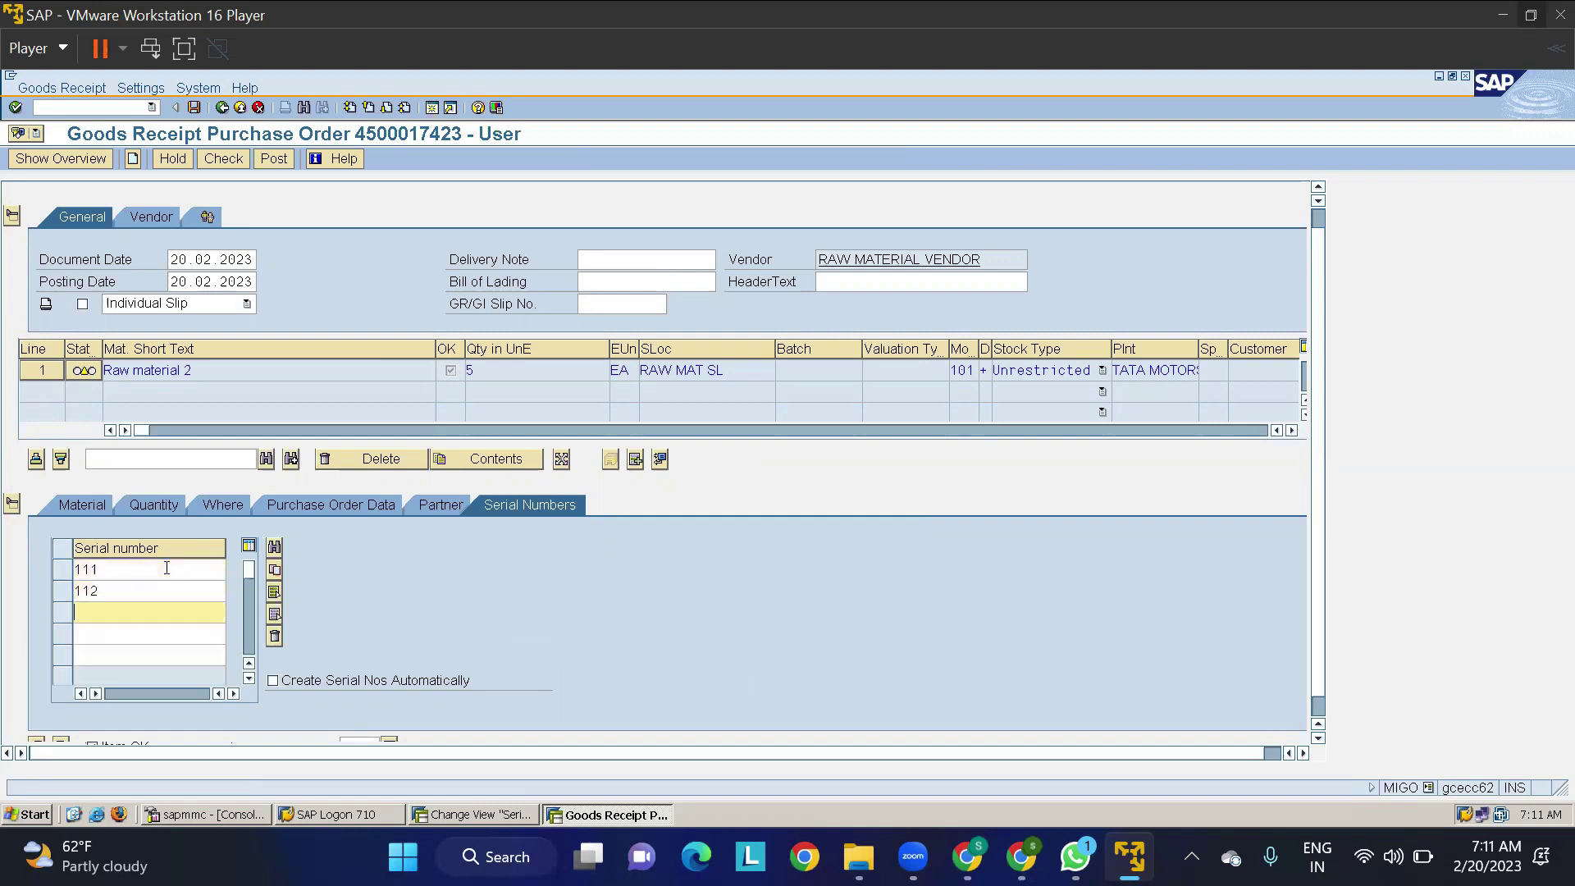
text(113)
key(Tab)
text(114)
key(Tab)
text(115)
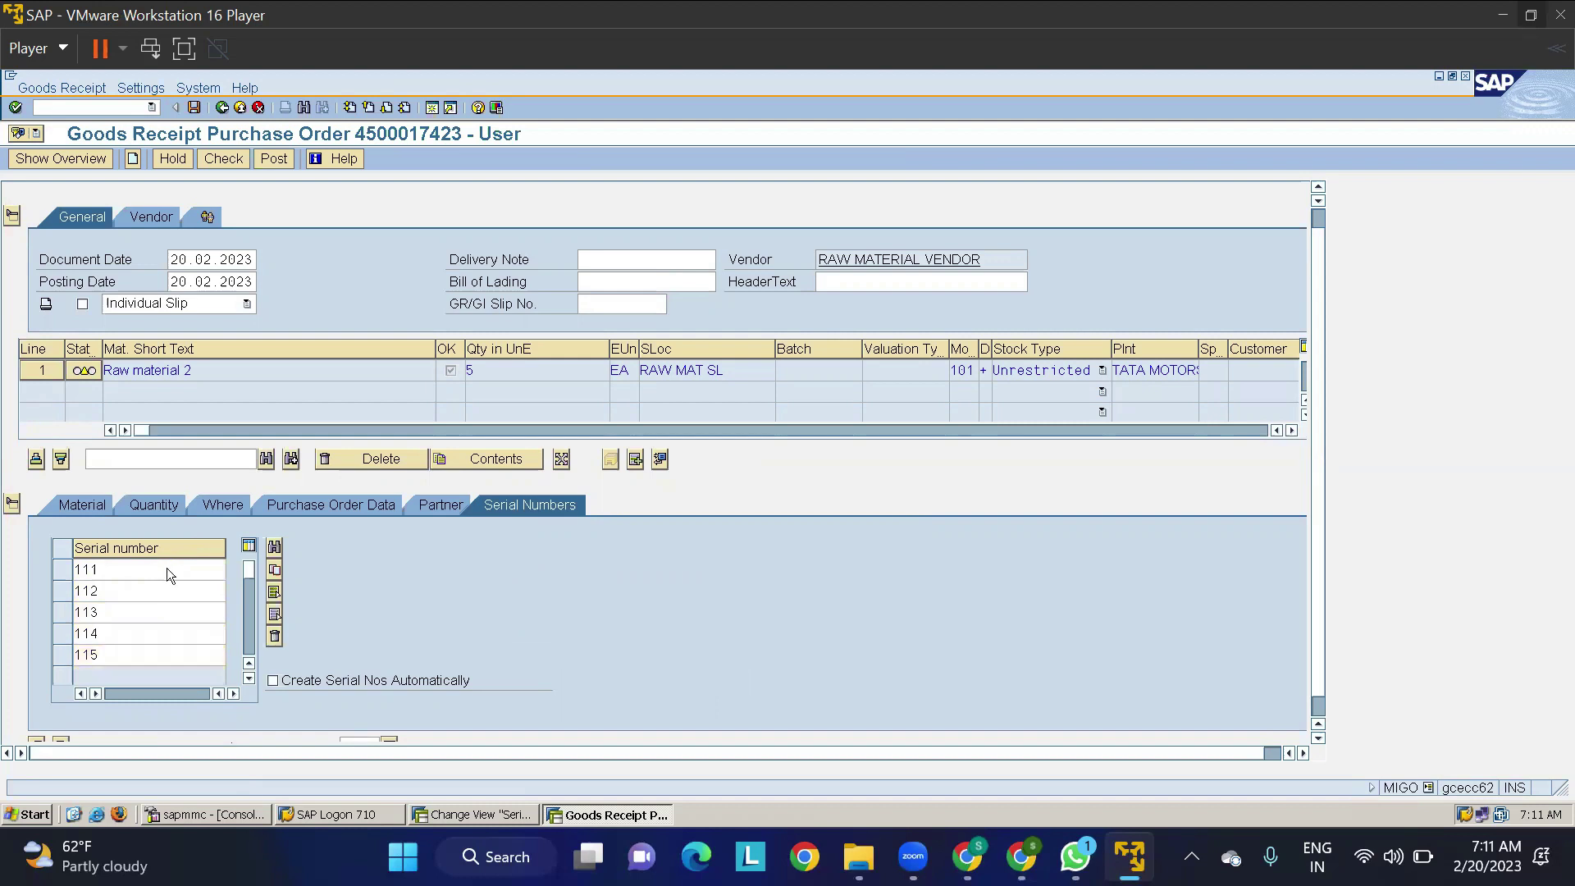
Step: Recheck the receipt and review the confirmation that material document 100000027 was posted
click(237, 158)
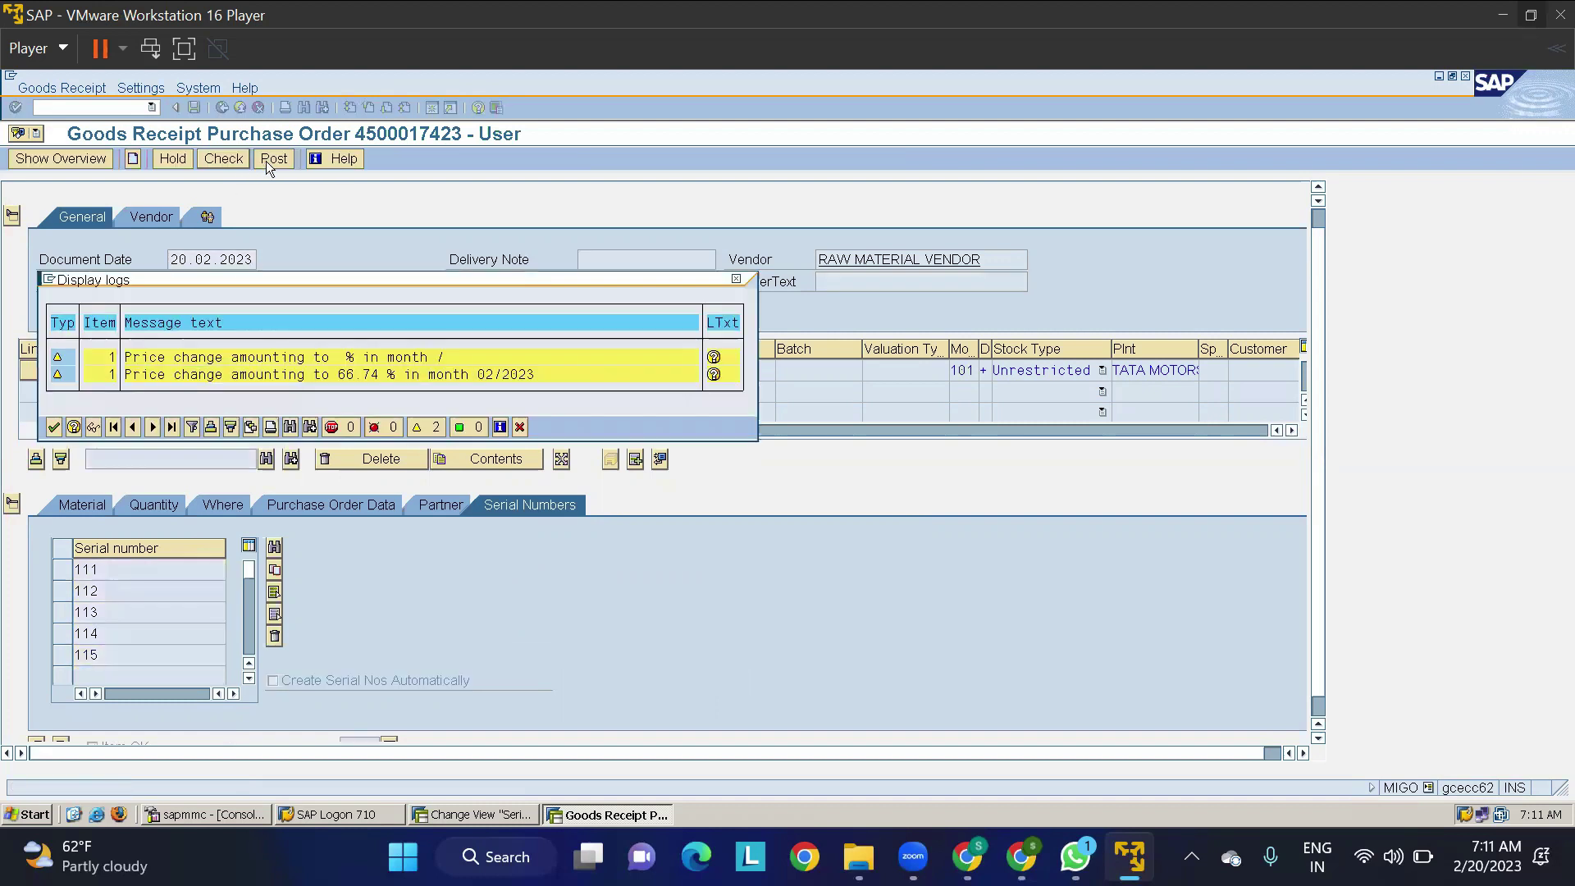
click(735, 280)
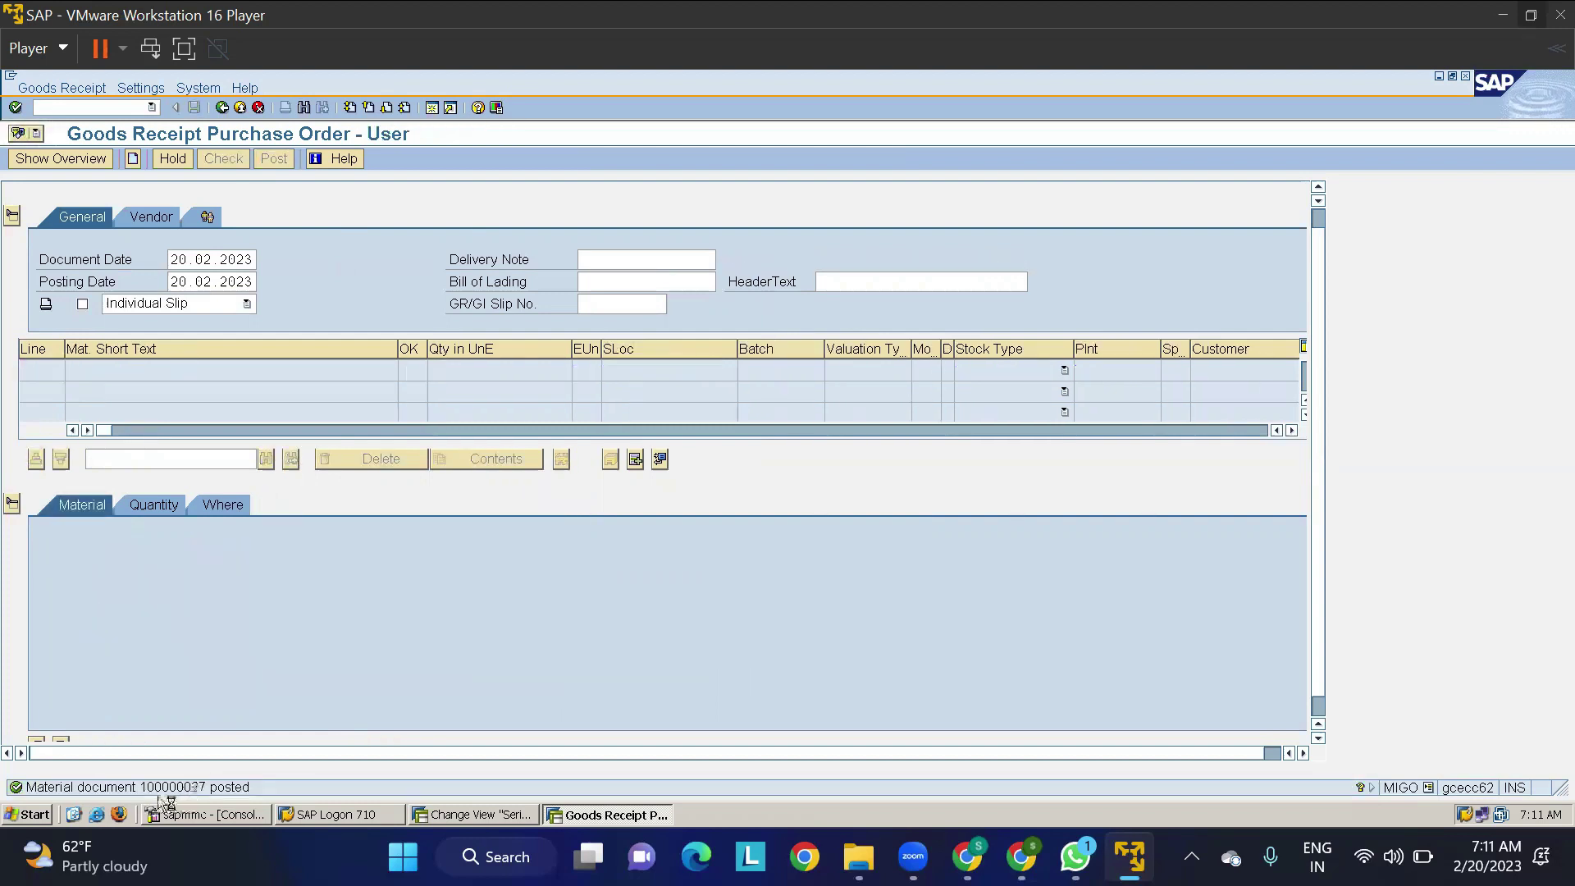
double_click(185, 789)
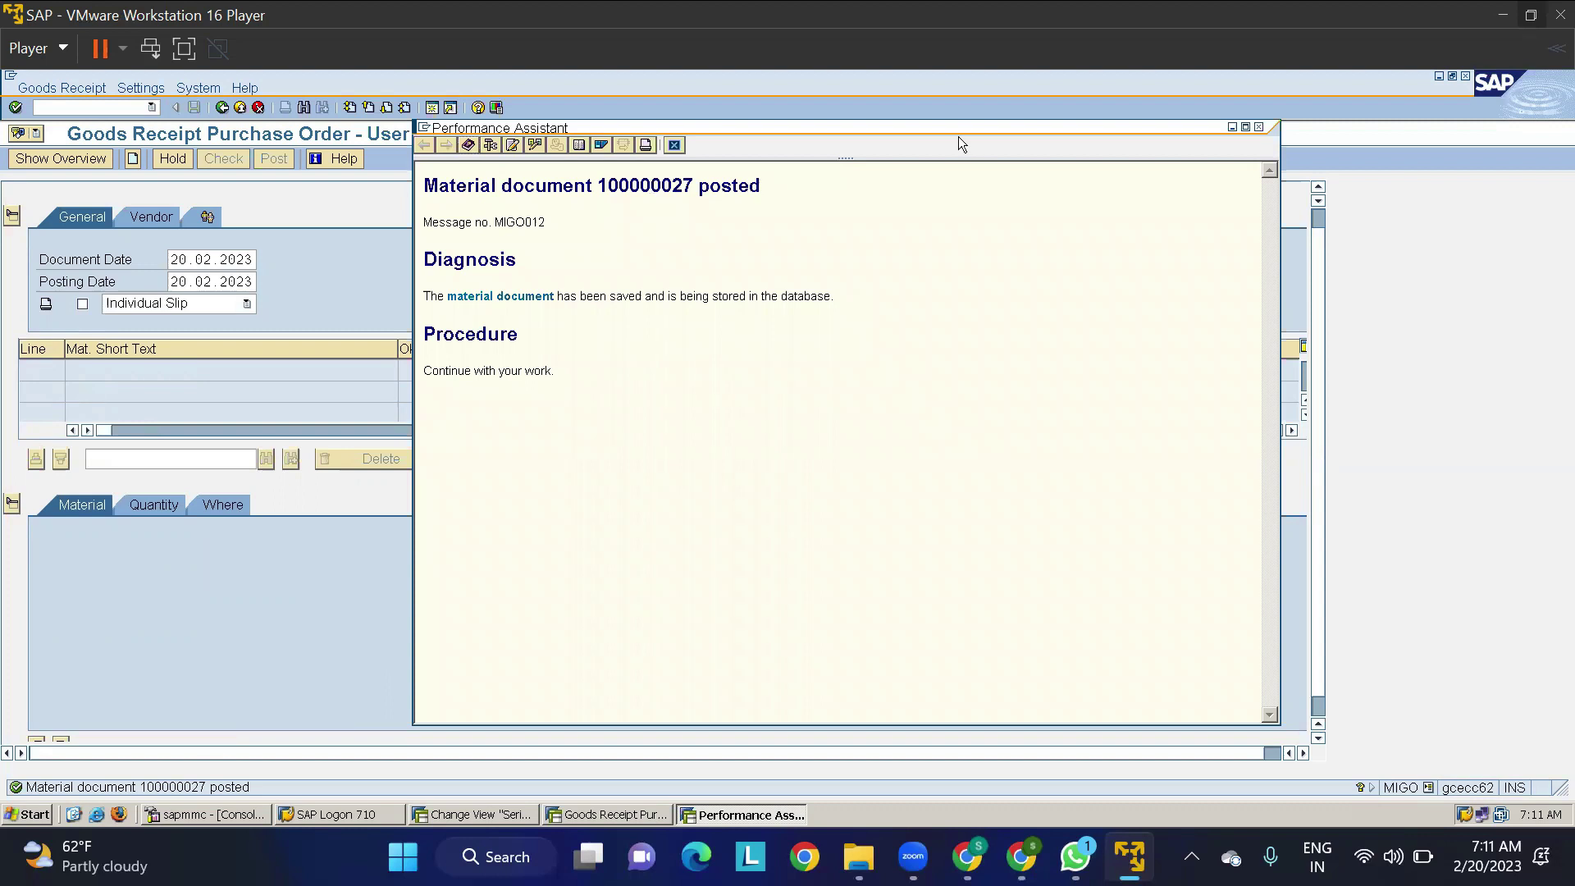
click(674, 146)
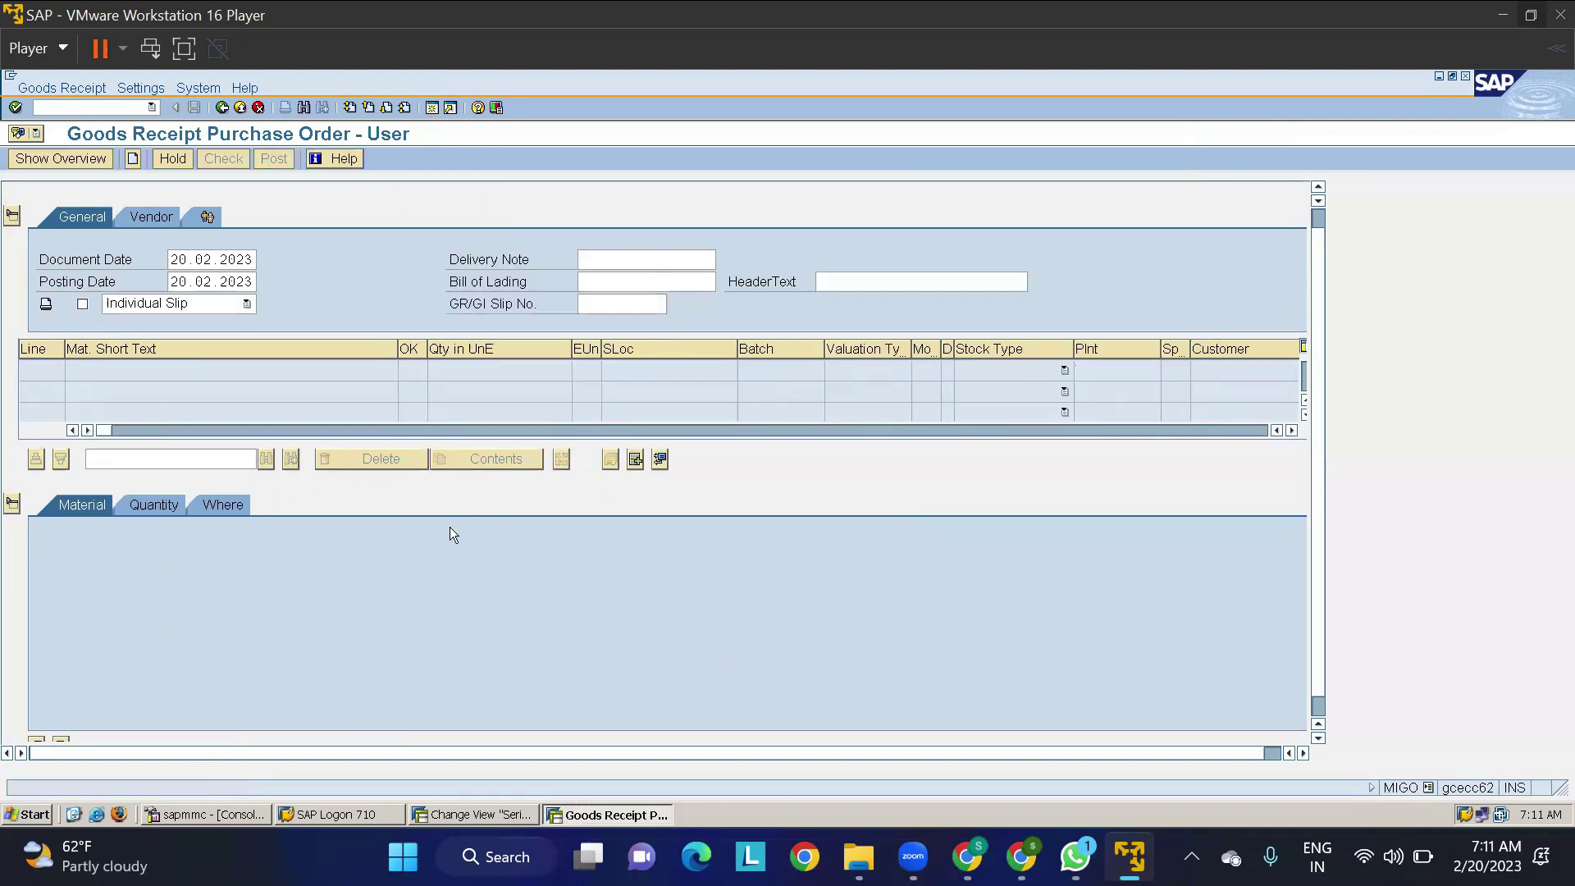
Step: Run the MMBE stock overview for material 1685 and select the TMKP plant level
text(/NMMBE)
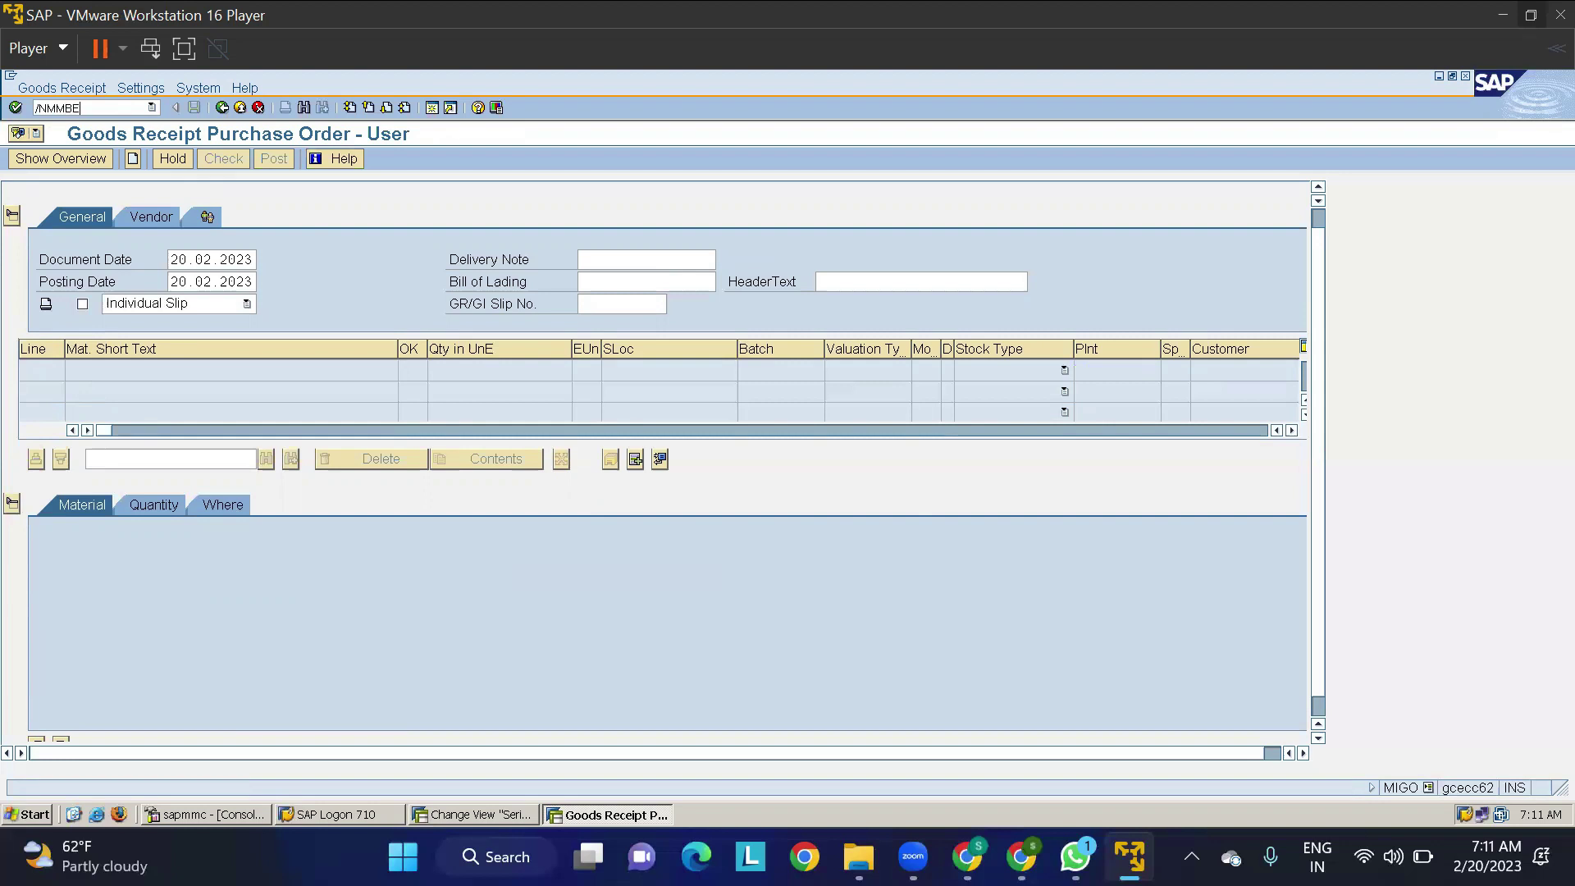
key(Return)
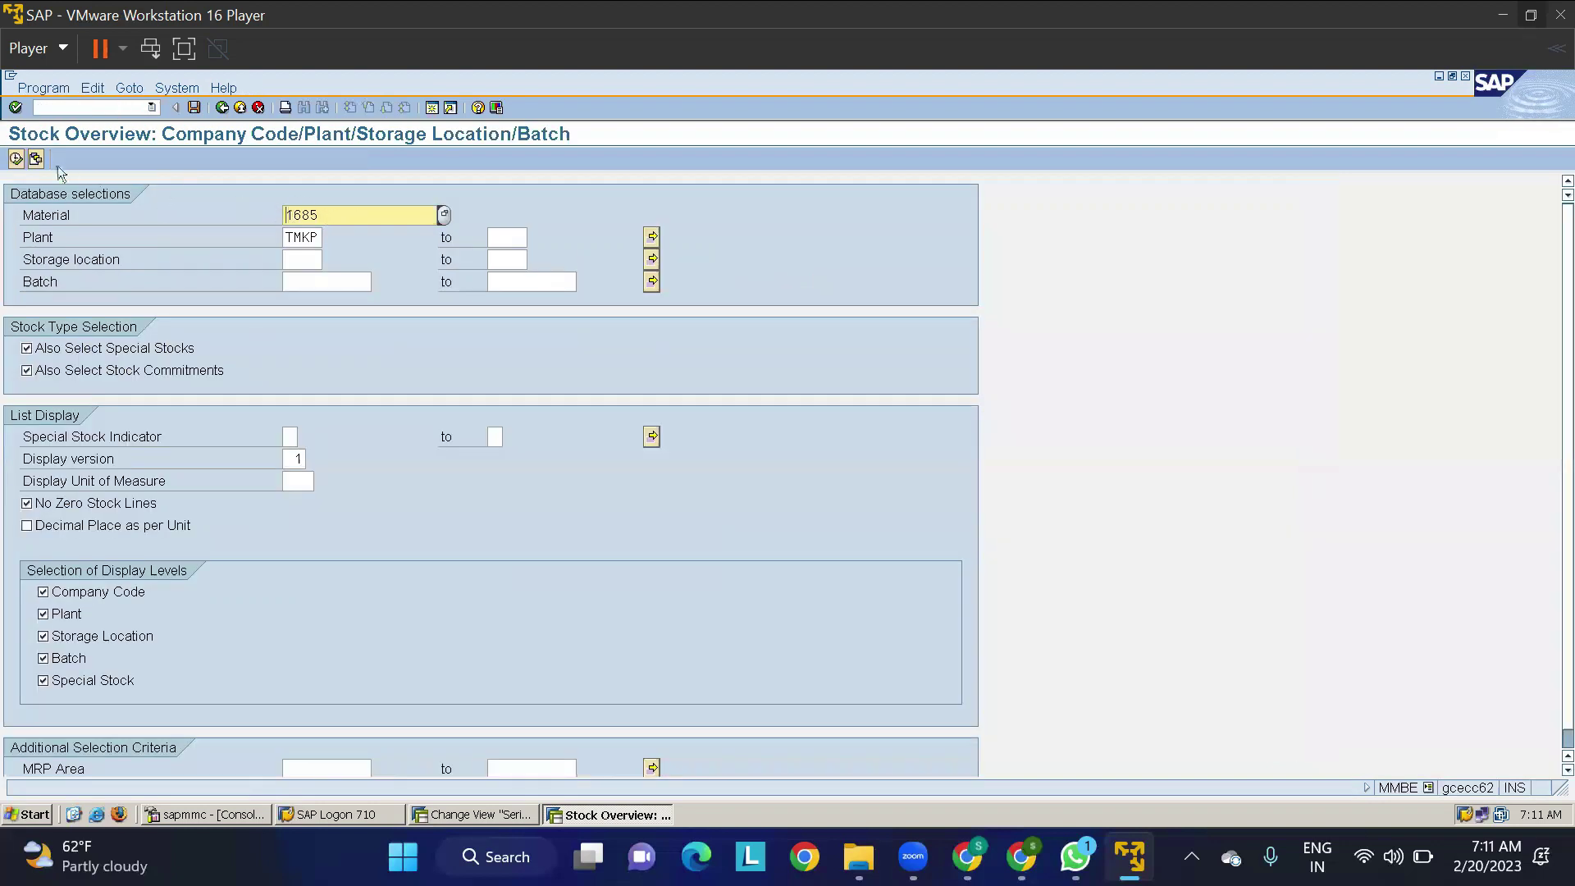
click(15, 158)
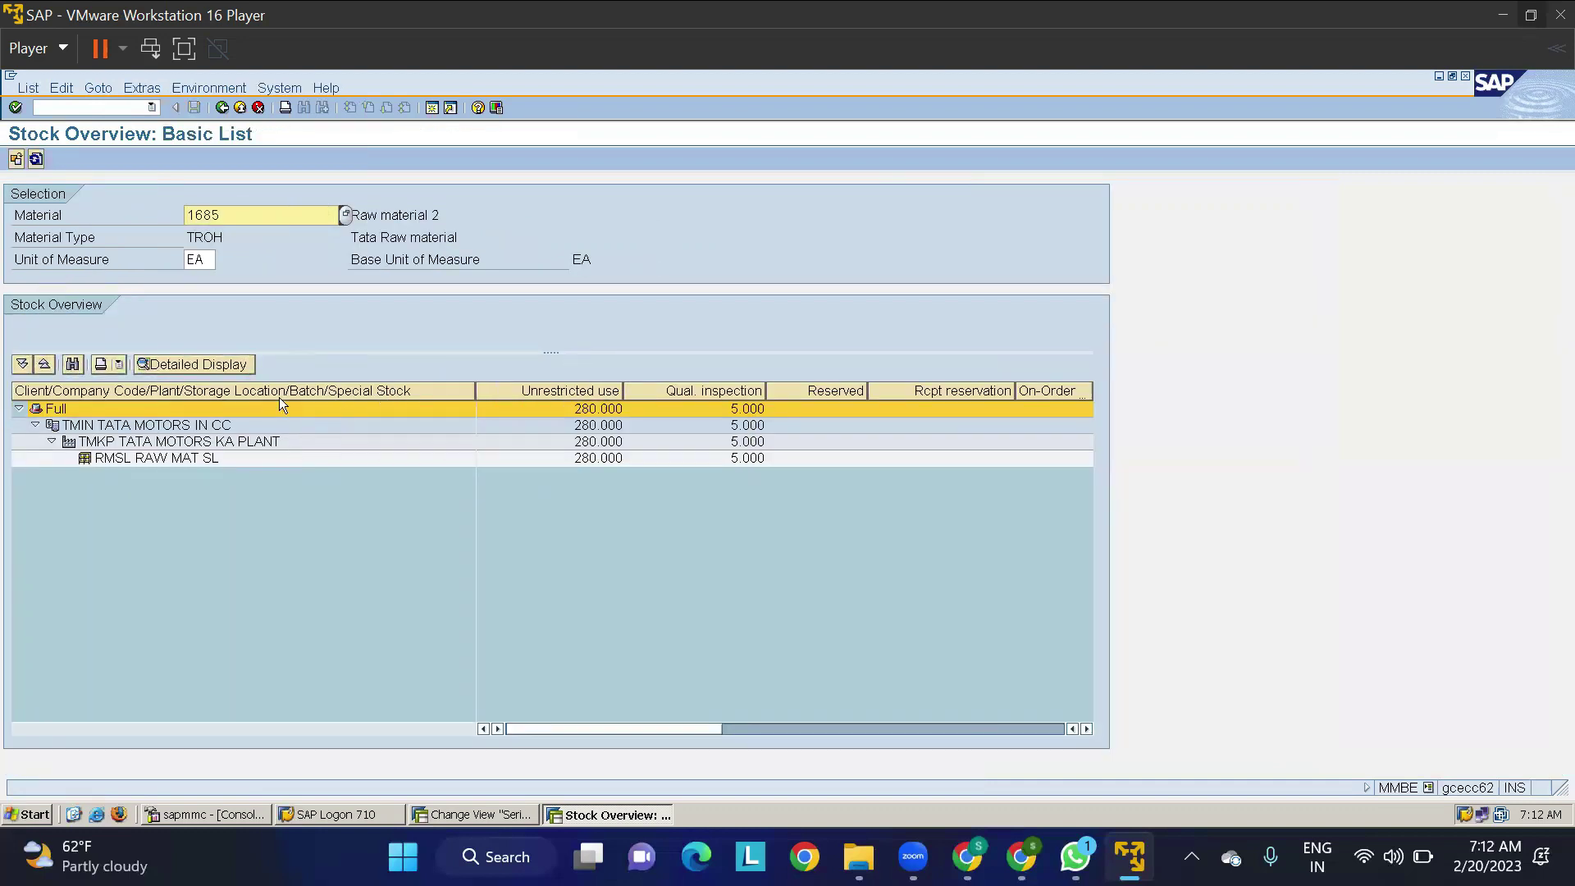
click(200, 86)
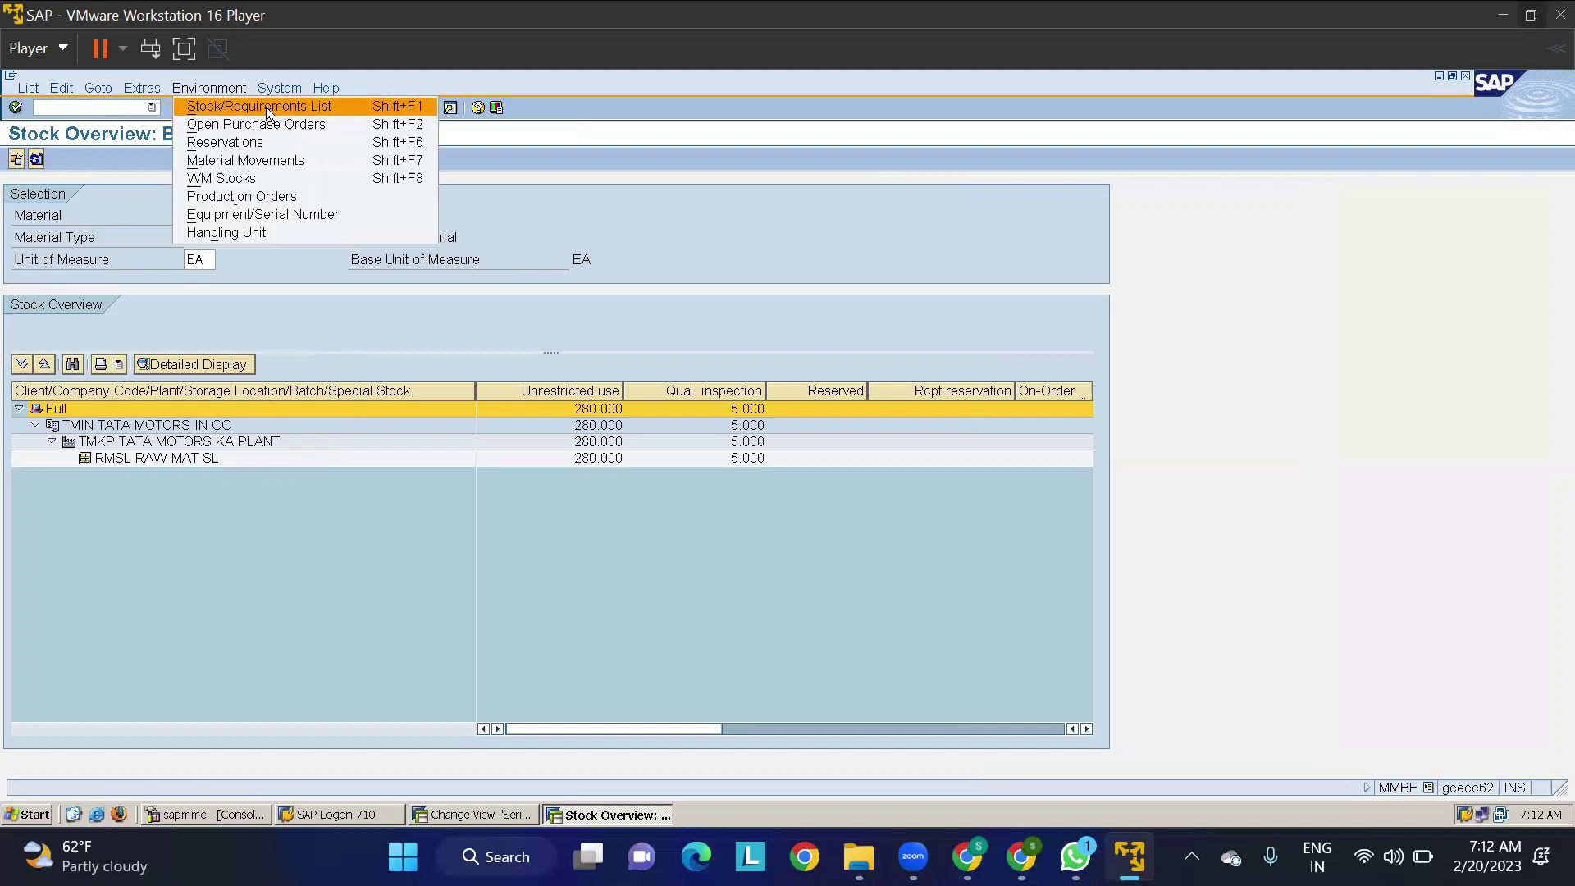
click(262, 212)
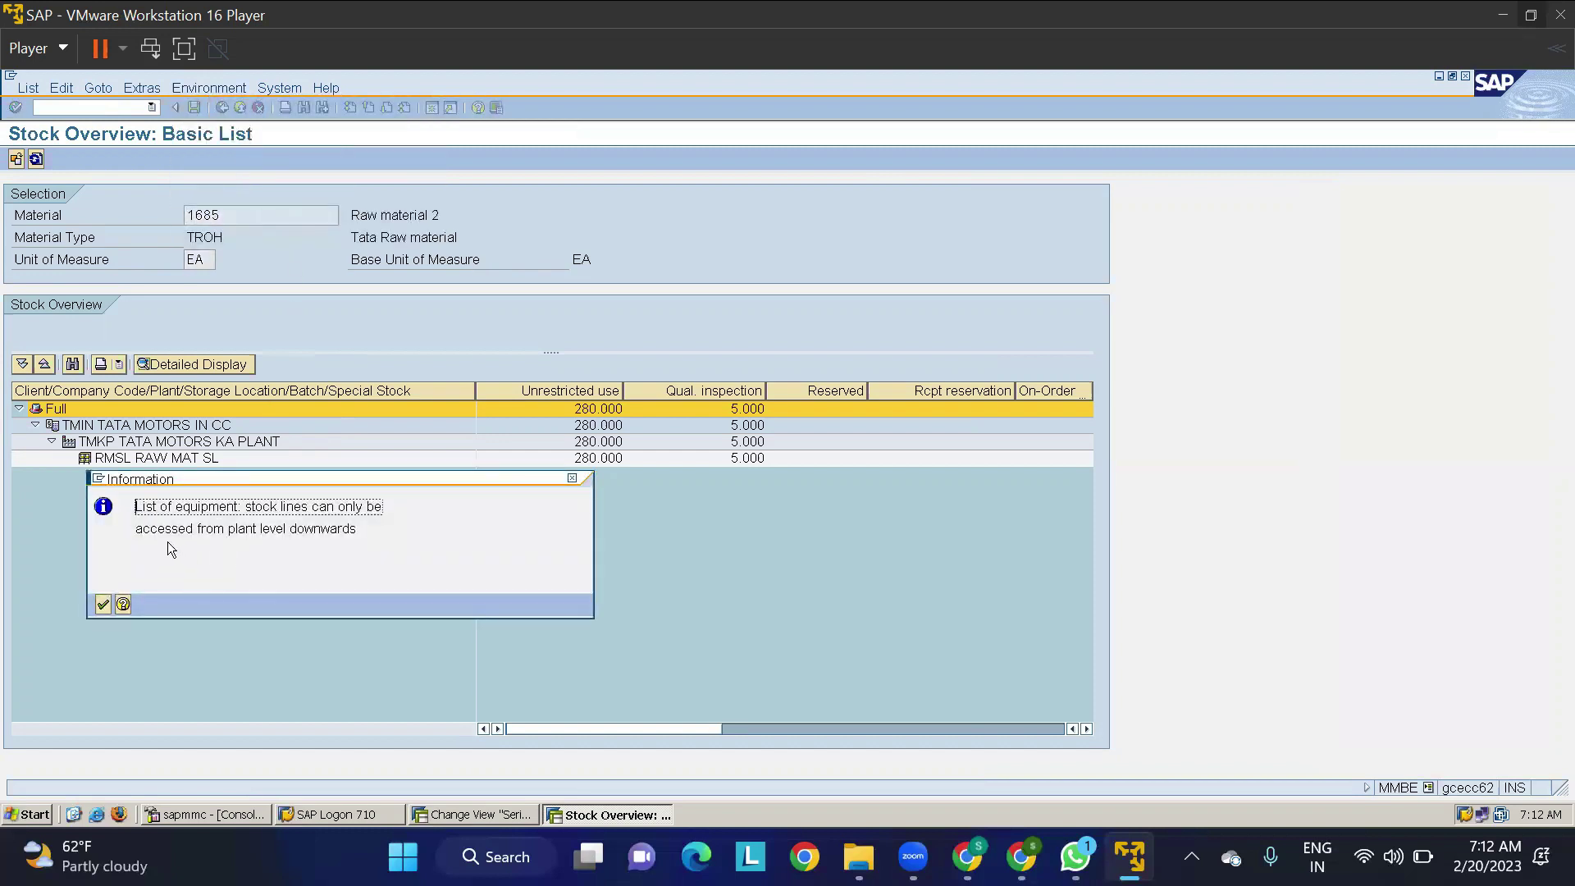
click(103, 604)
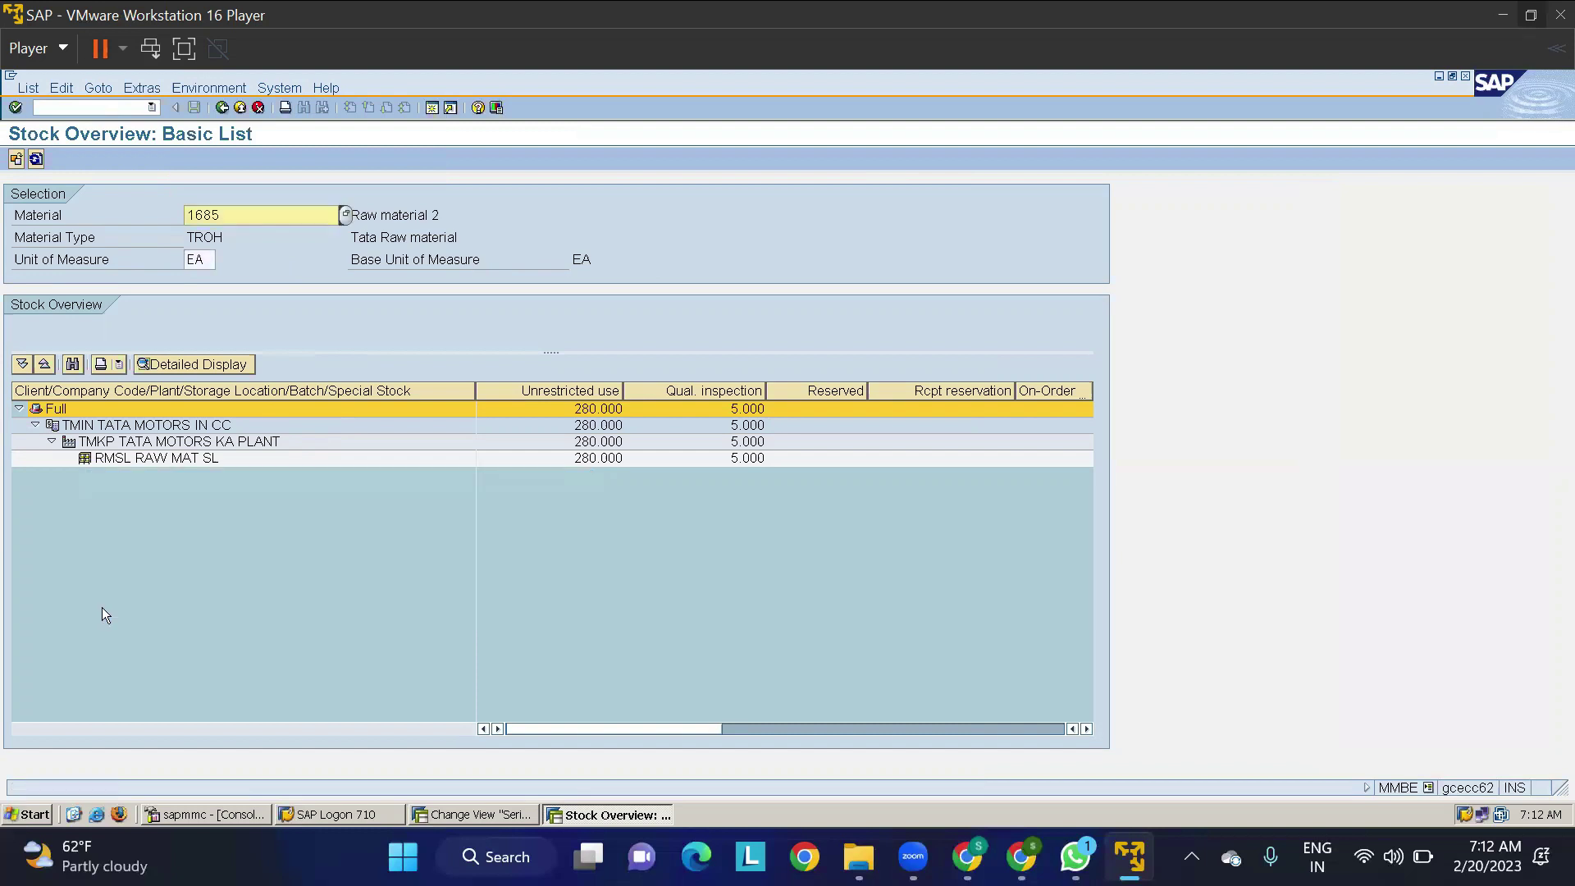
click(131, 443)
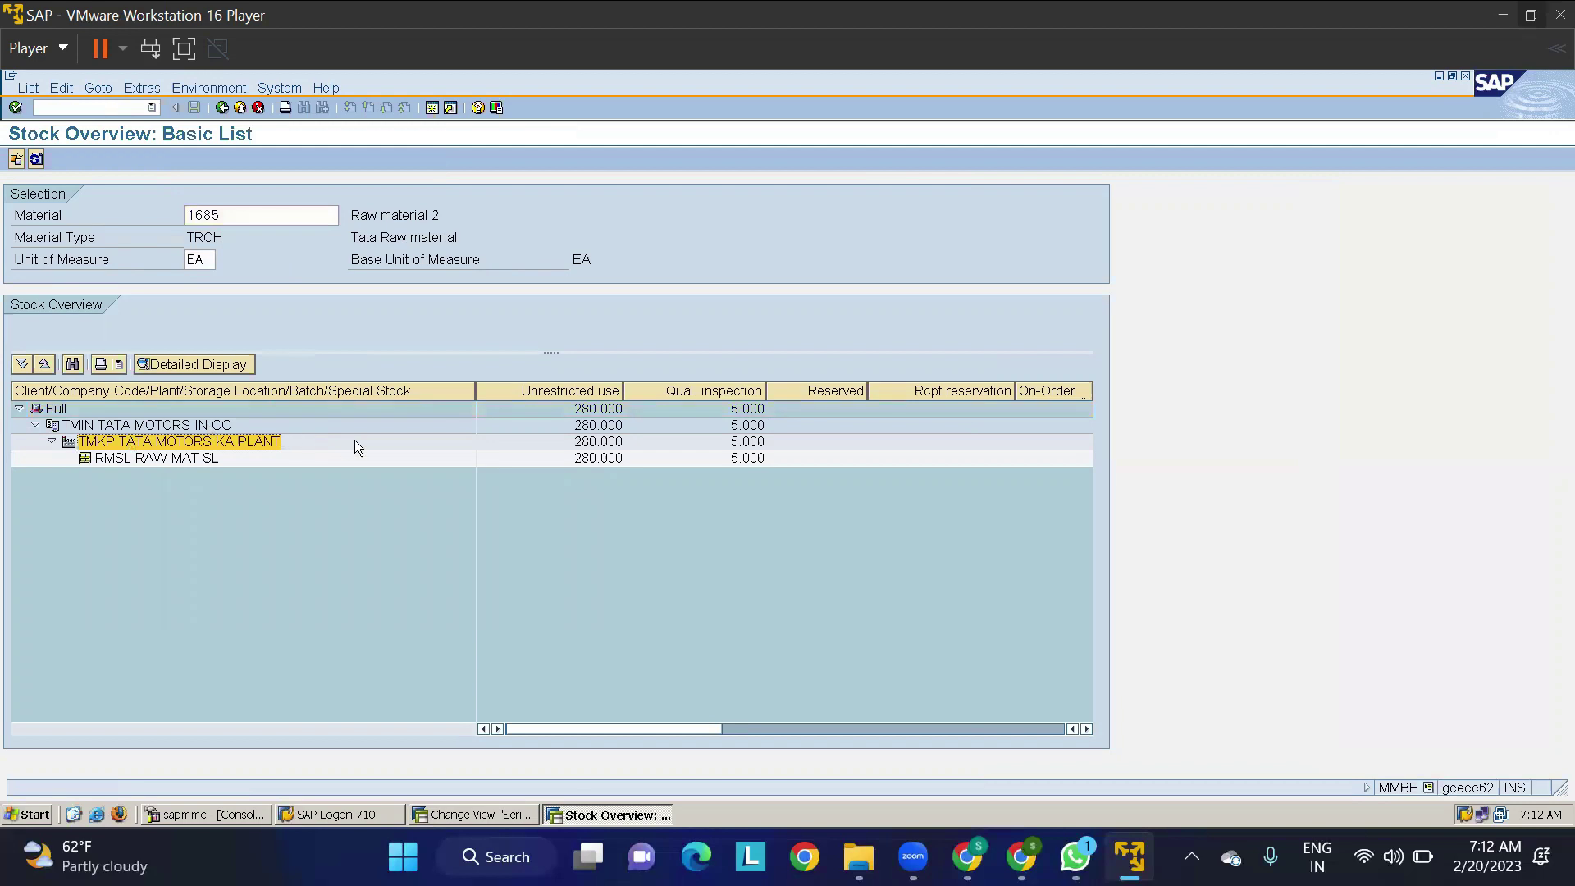
Step: Show the serial number list for serials 111–115 with equipment 10006386–10006390
click(220, 89)
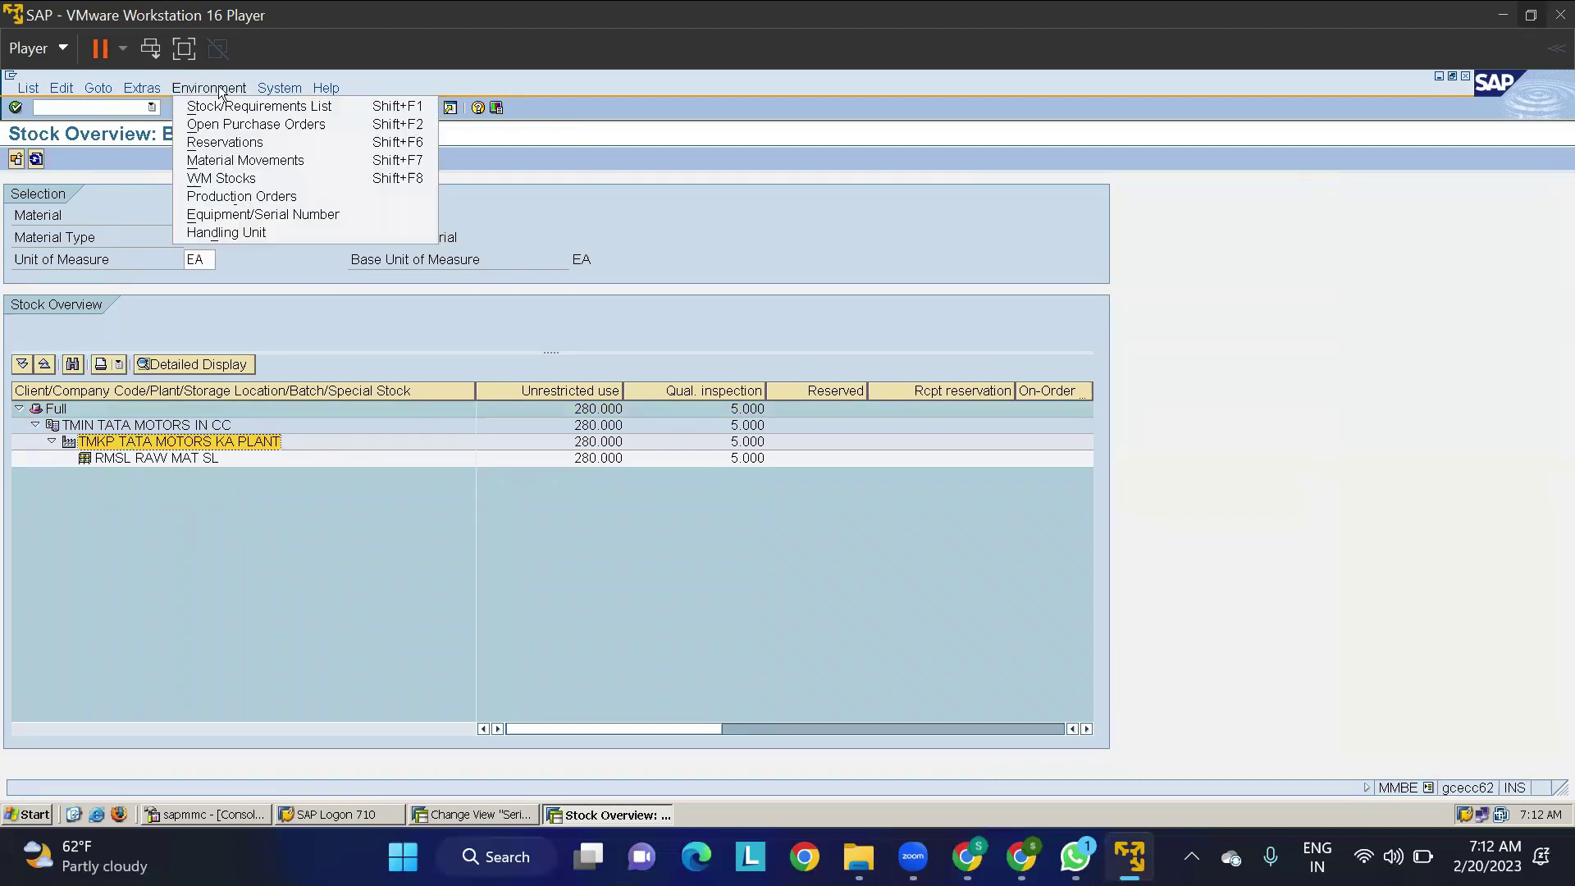
click(234, 215)
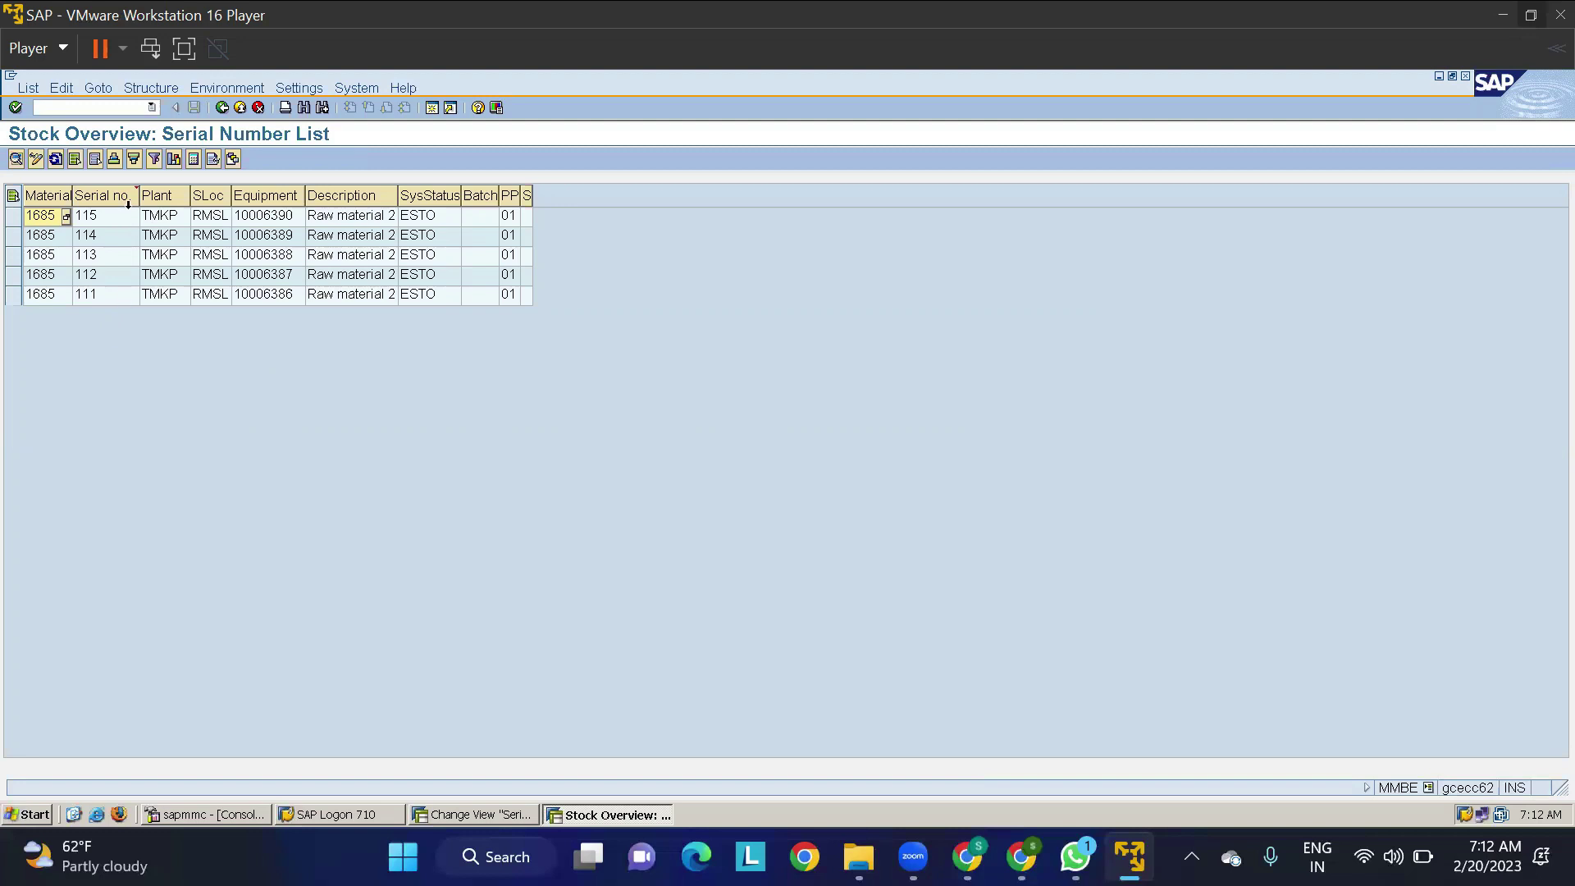
click(286, 205)
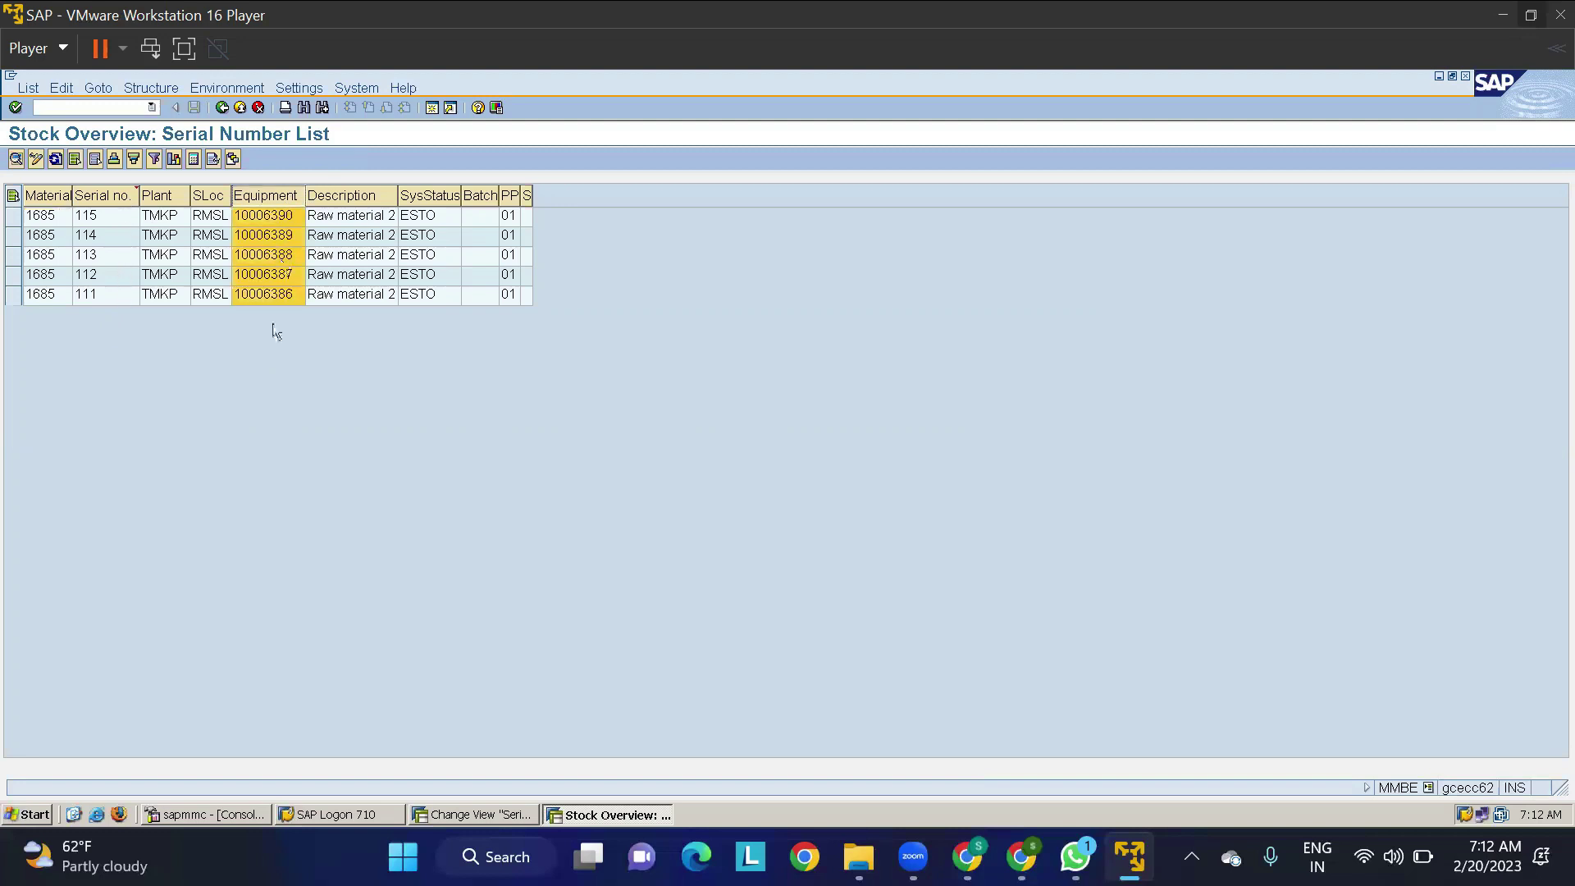
click(278, 380)
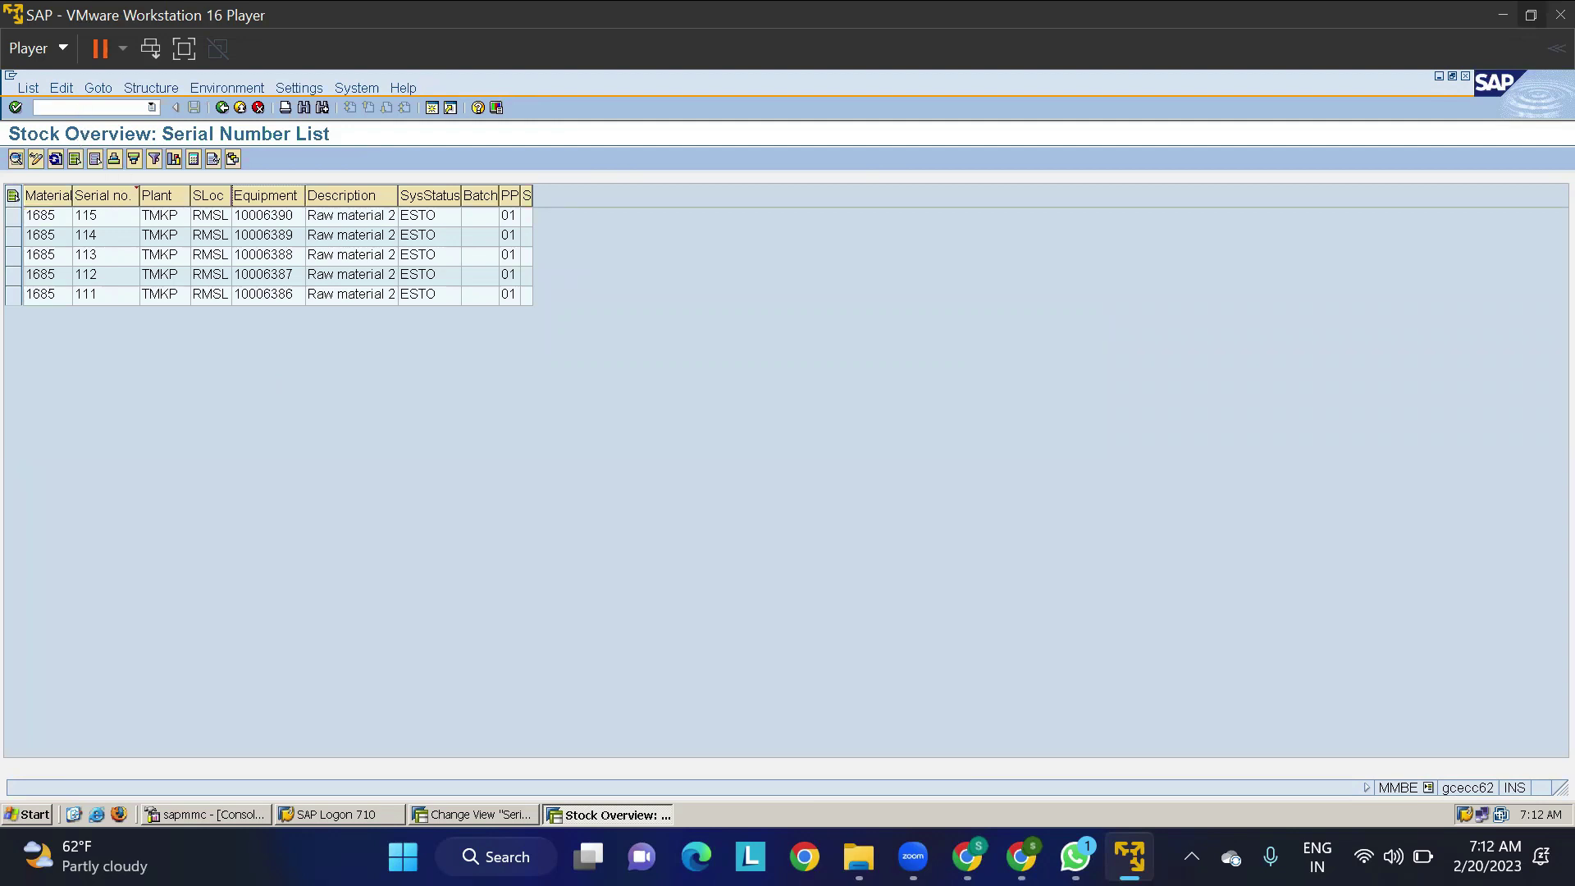
Step: Display serial number 111 of material 1685 with transaction IQ03
text(NIQ03)
key(Return)
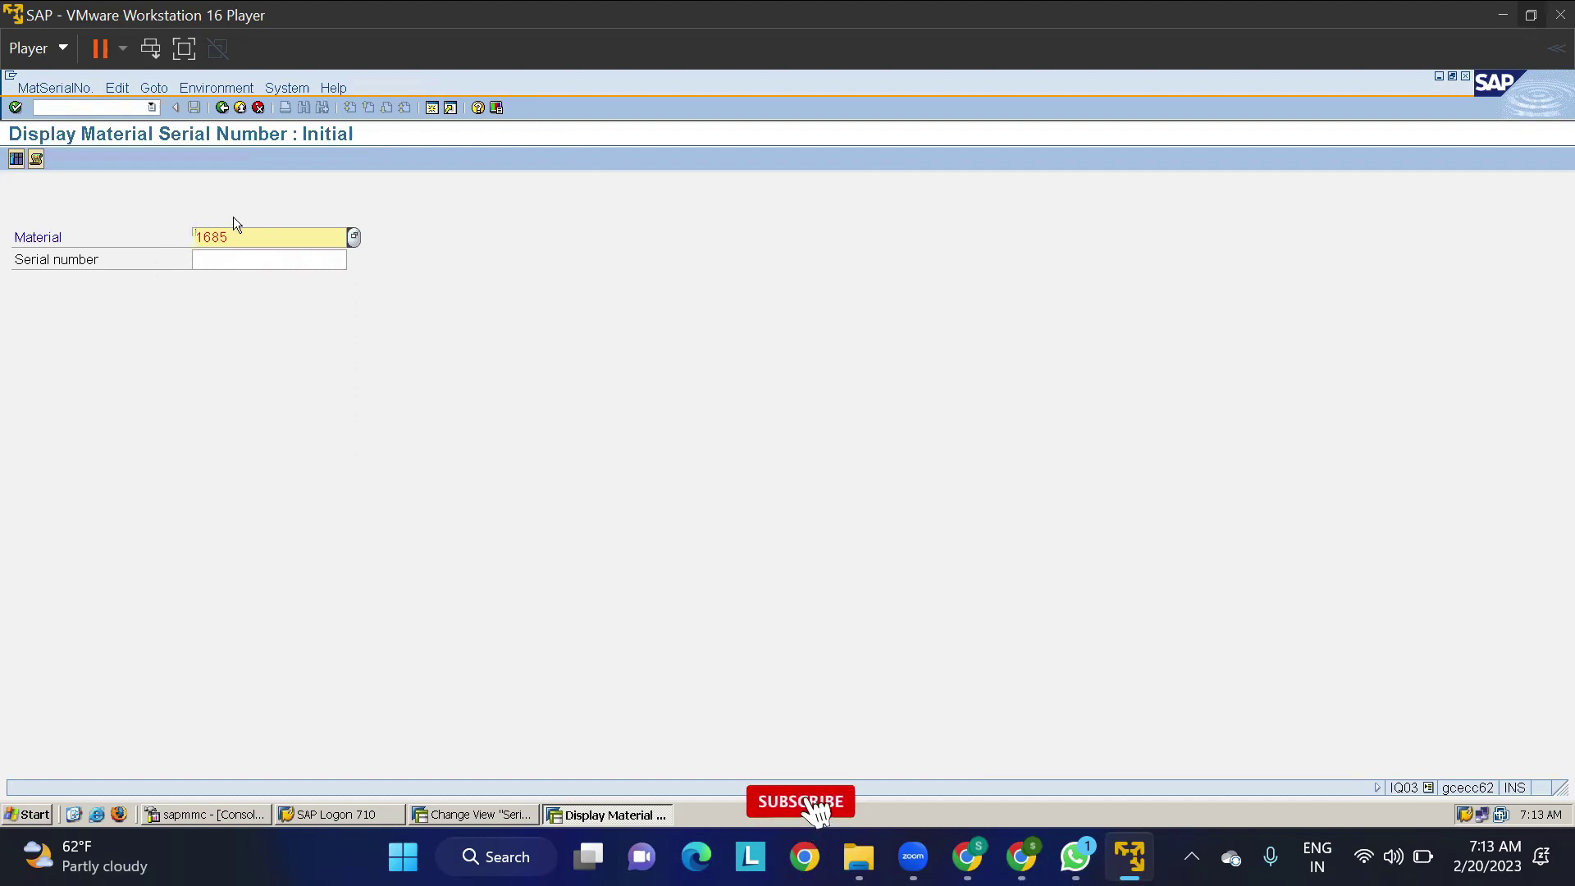
click(219, 259)
text(111)
key(Return)
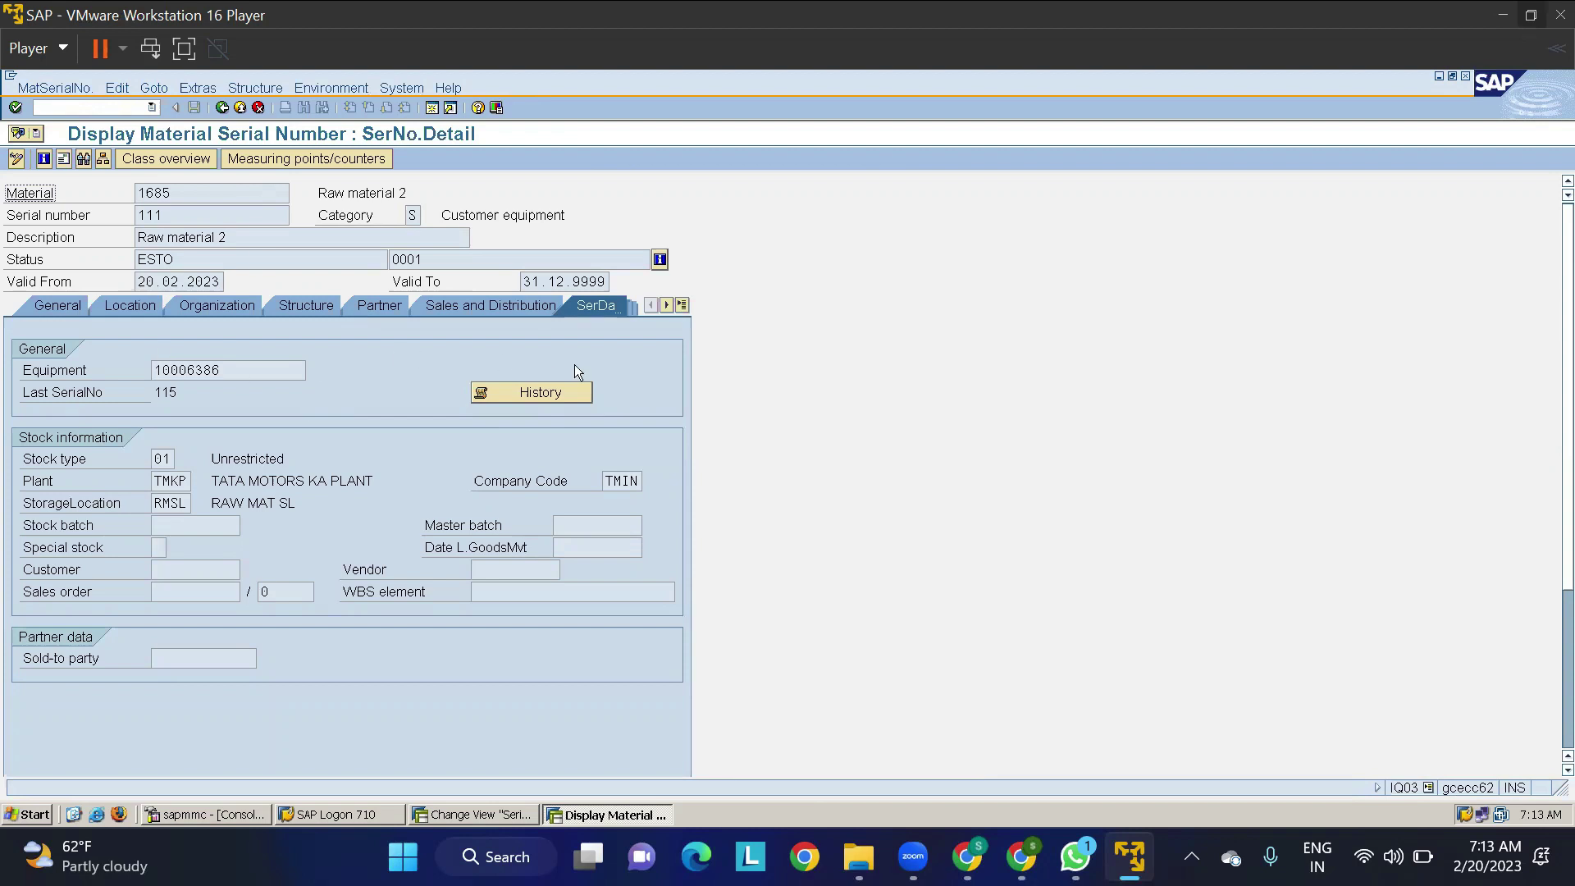
Step: Inspect serial 111's history entry for 20.02.2023, document 100000027, then reopen the history
click(533, 391)
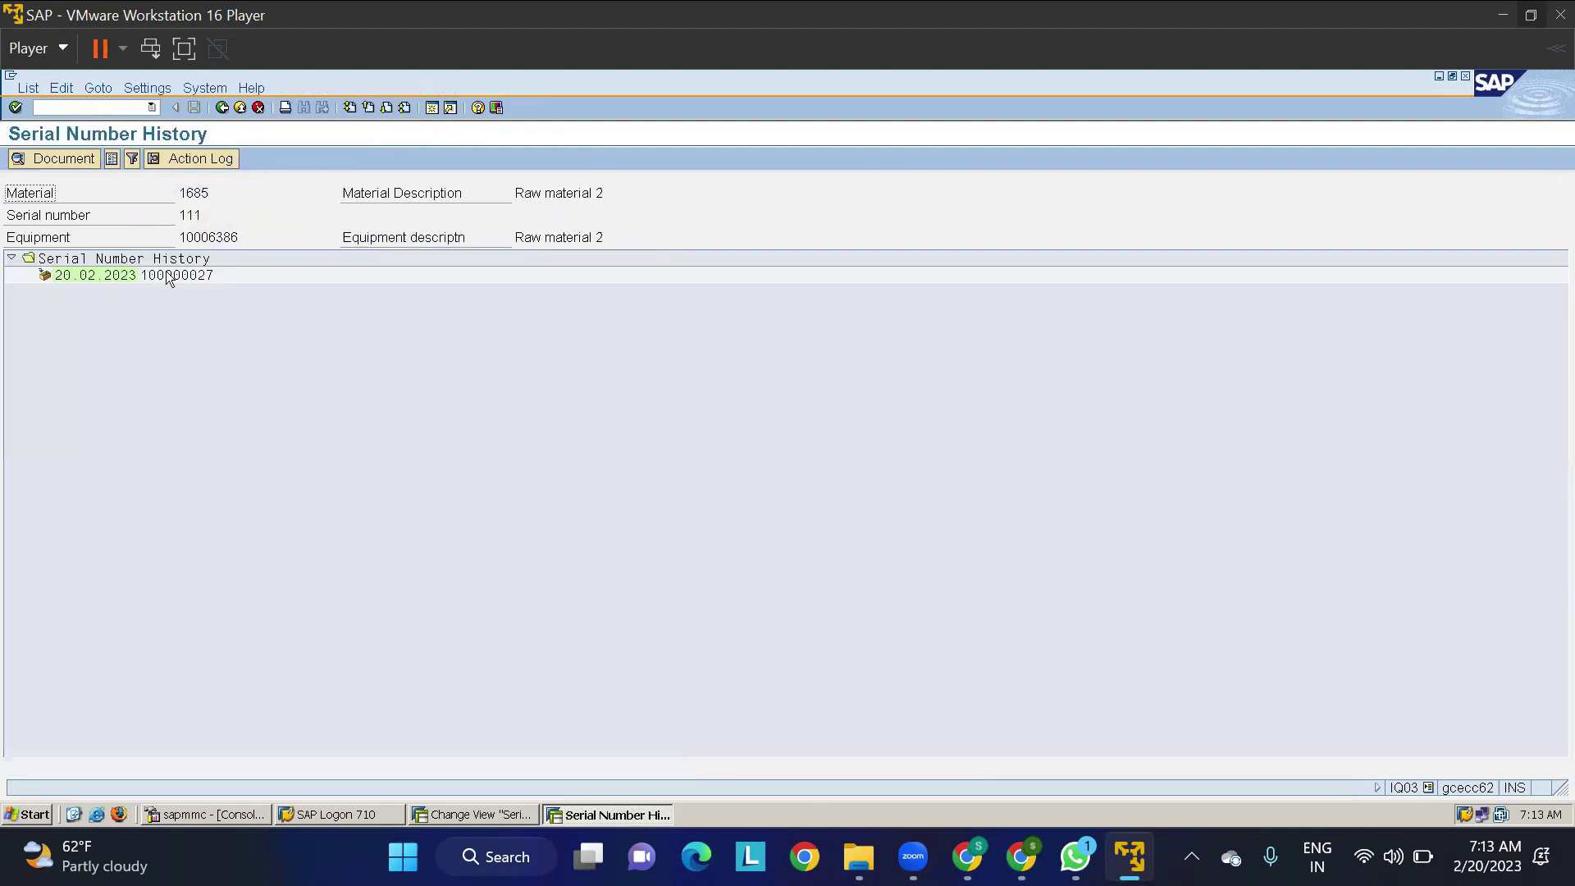
click(106, 274)
click(175, 277)
click(191, 216)
click(222, 107)
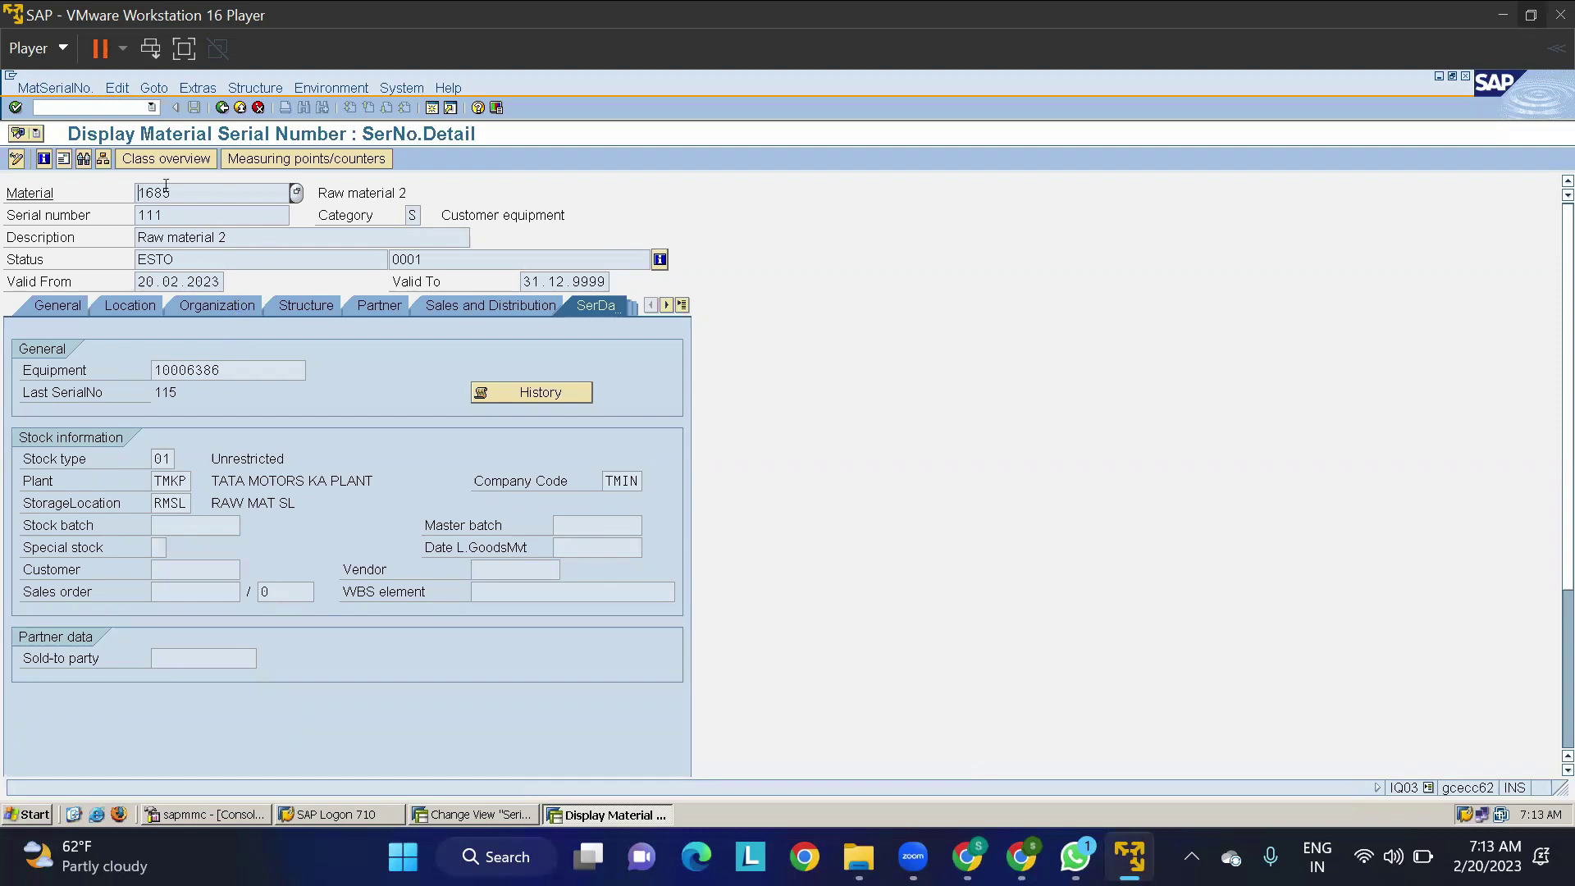
click(503, 389)
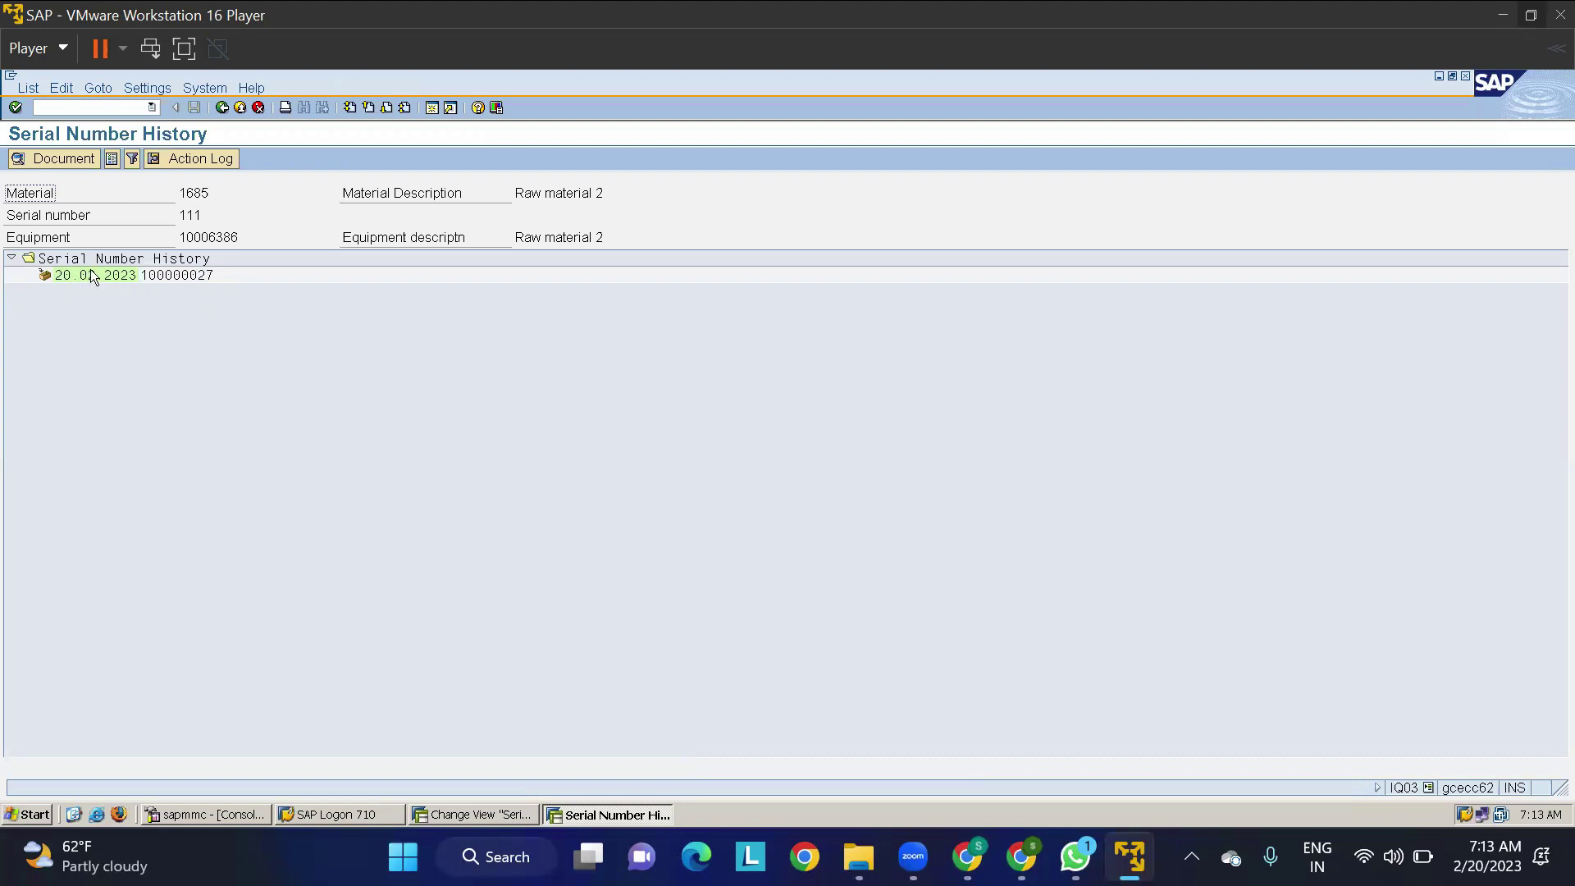
click(112, 160)
drag(317, 282, 475, 292)
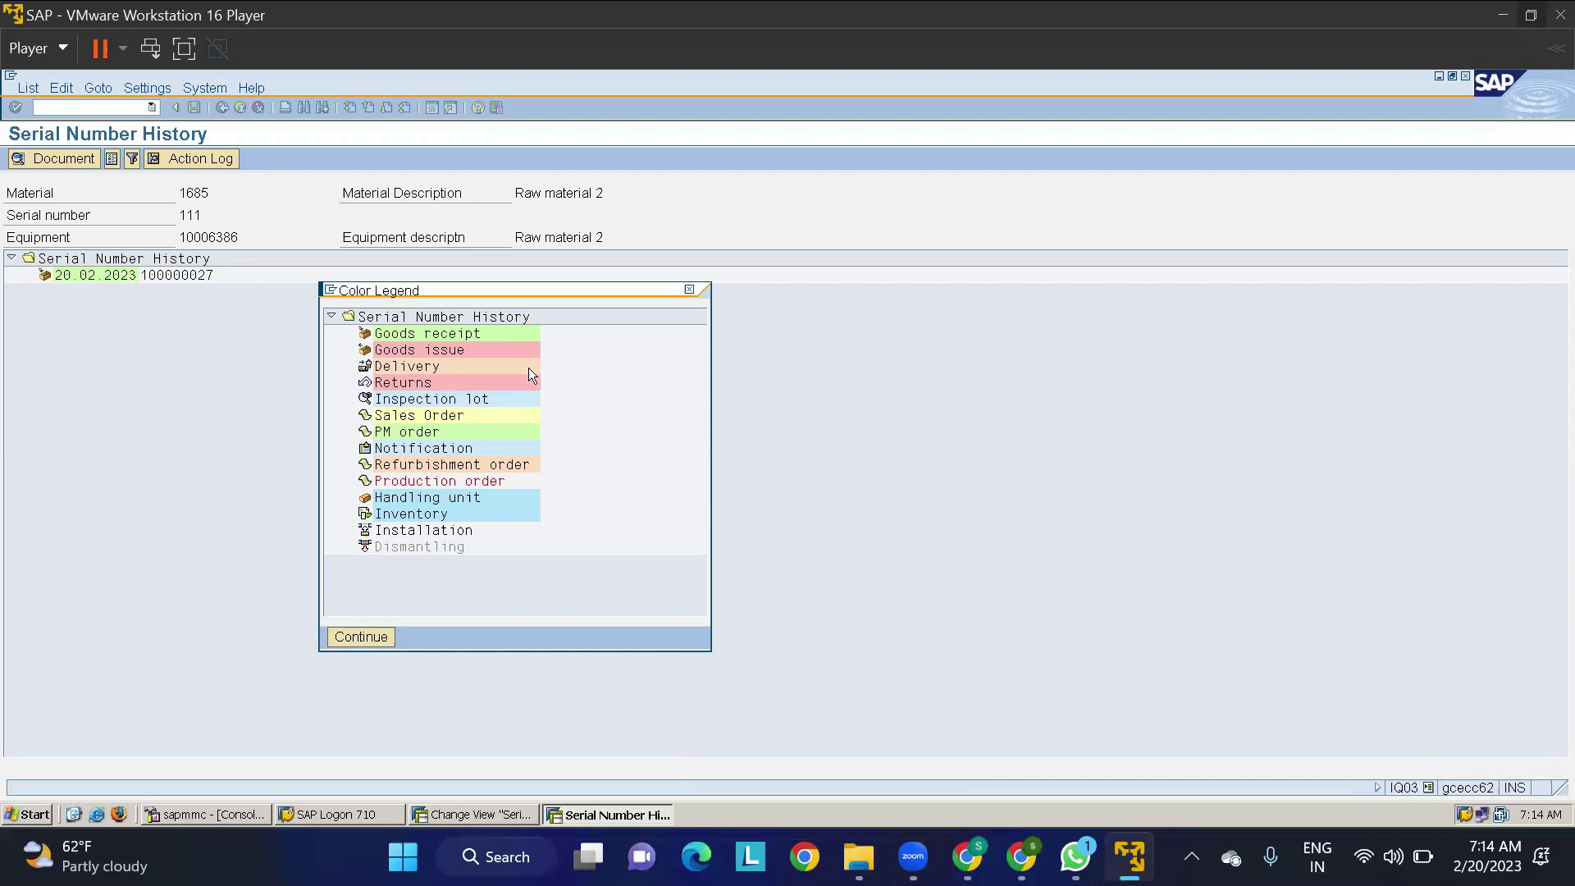
click(690, 289)
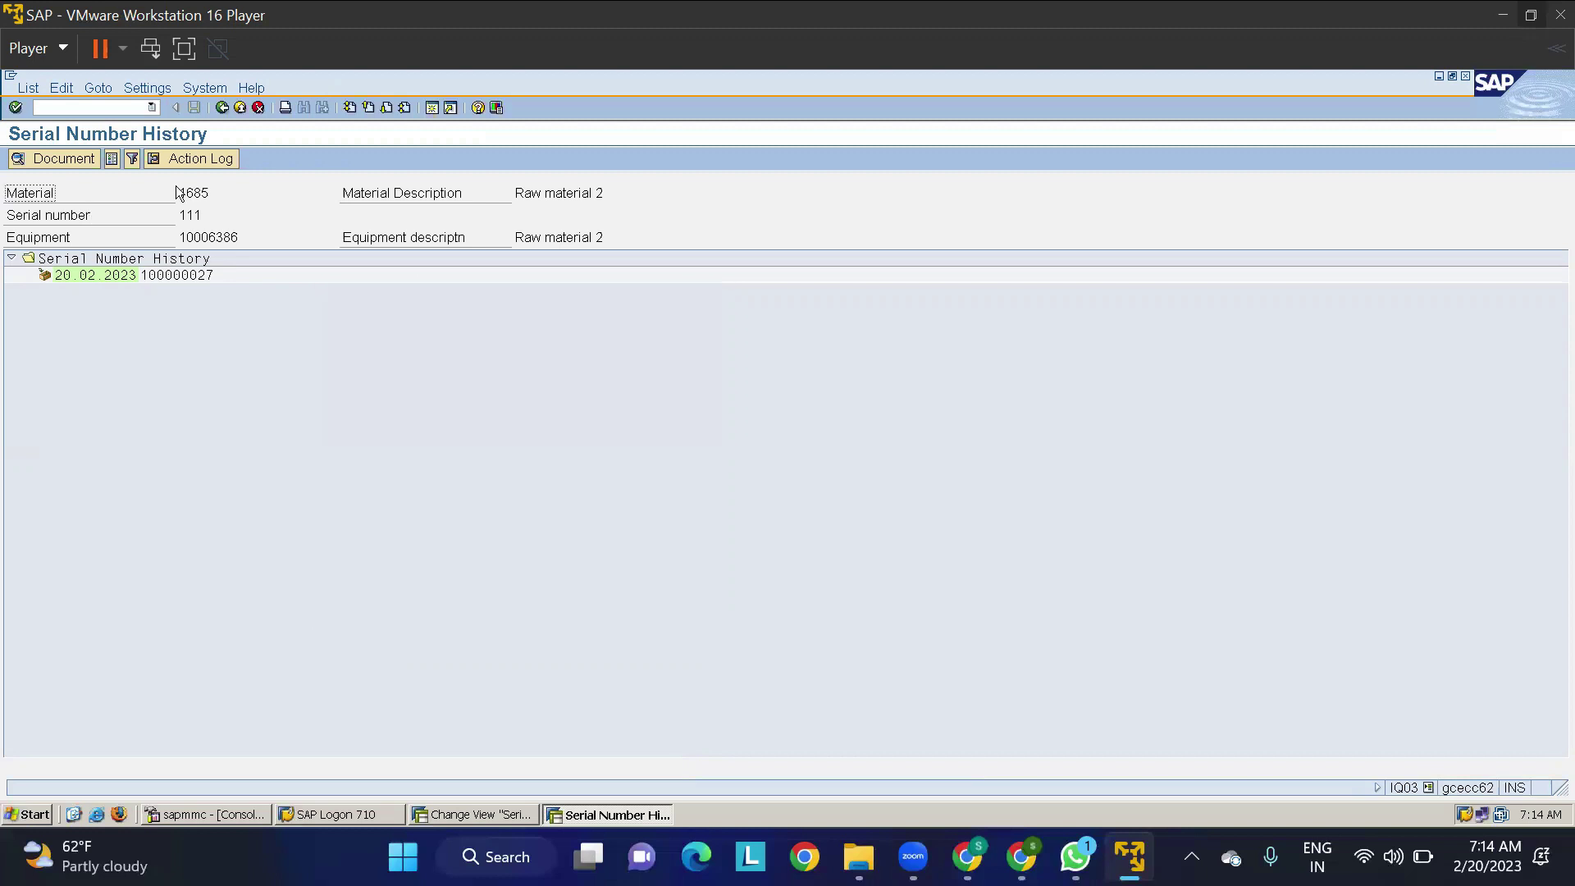
Step: Start transaction MIGO (/nmigo) in a new SAP session
click(516, 814)
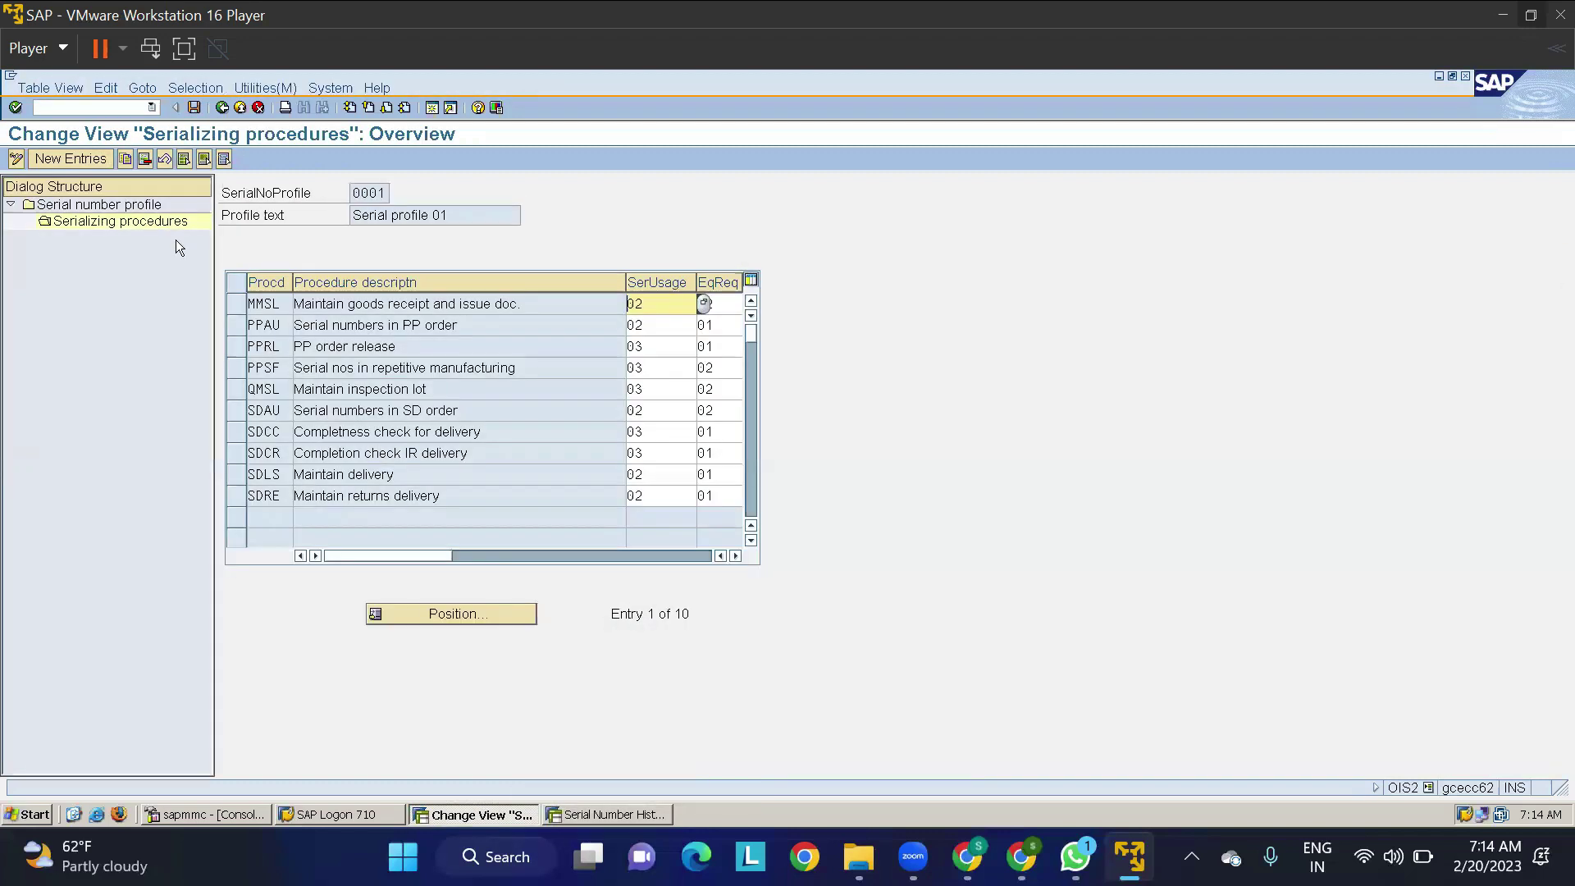
text(/NMIG)
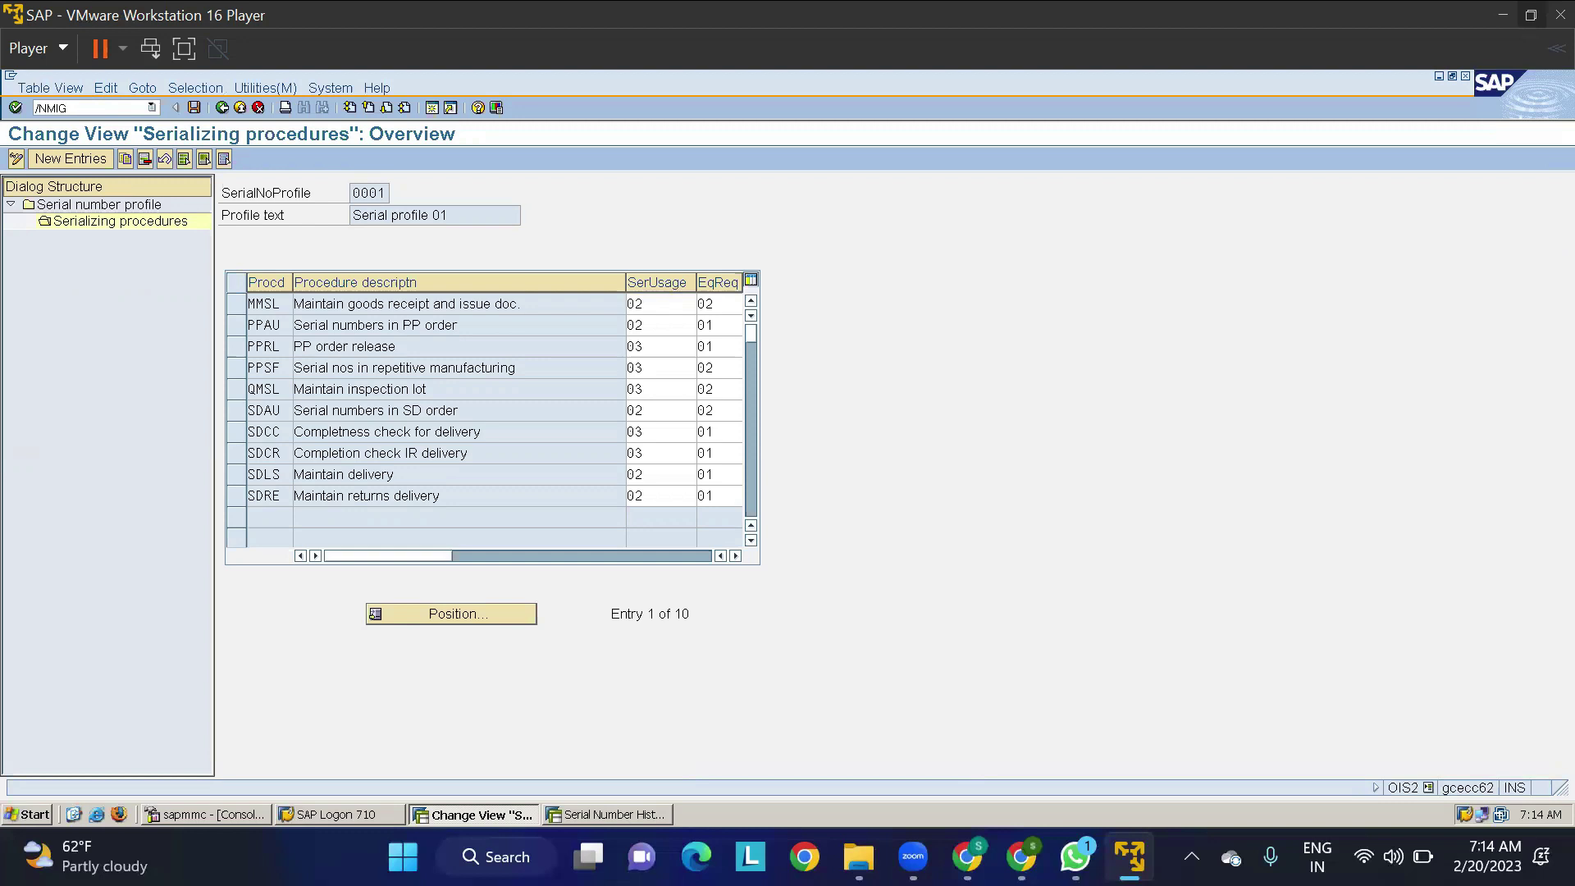
key(BackSpace)
key(BackSpace)
key(BackSpace)
key(BackSpace)
key(BackSpace)
click(428, 108)
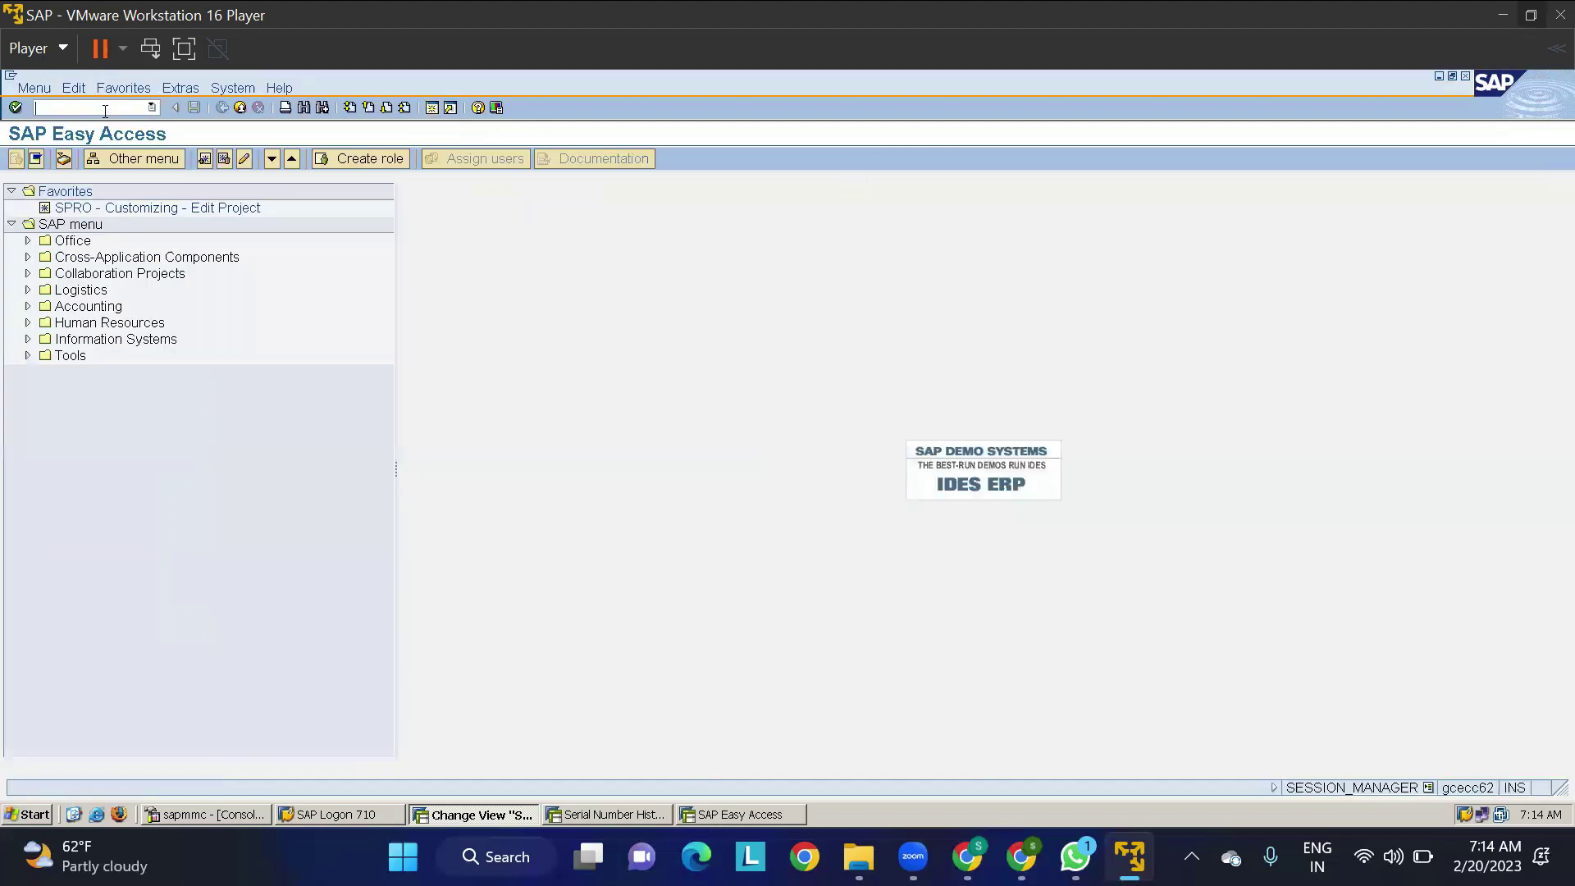
text(/nmigo)
key(Return)
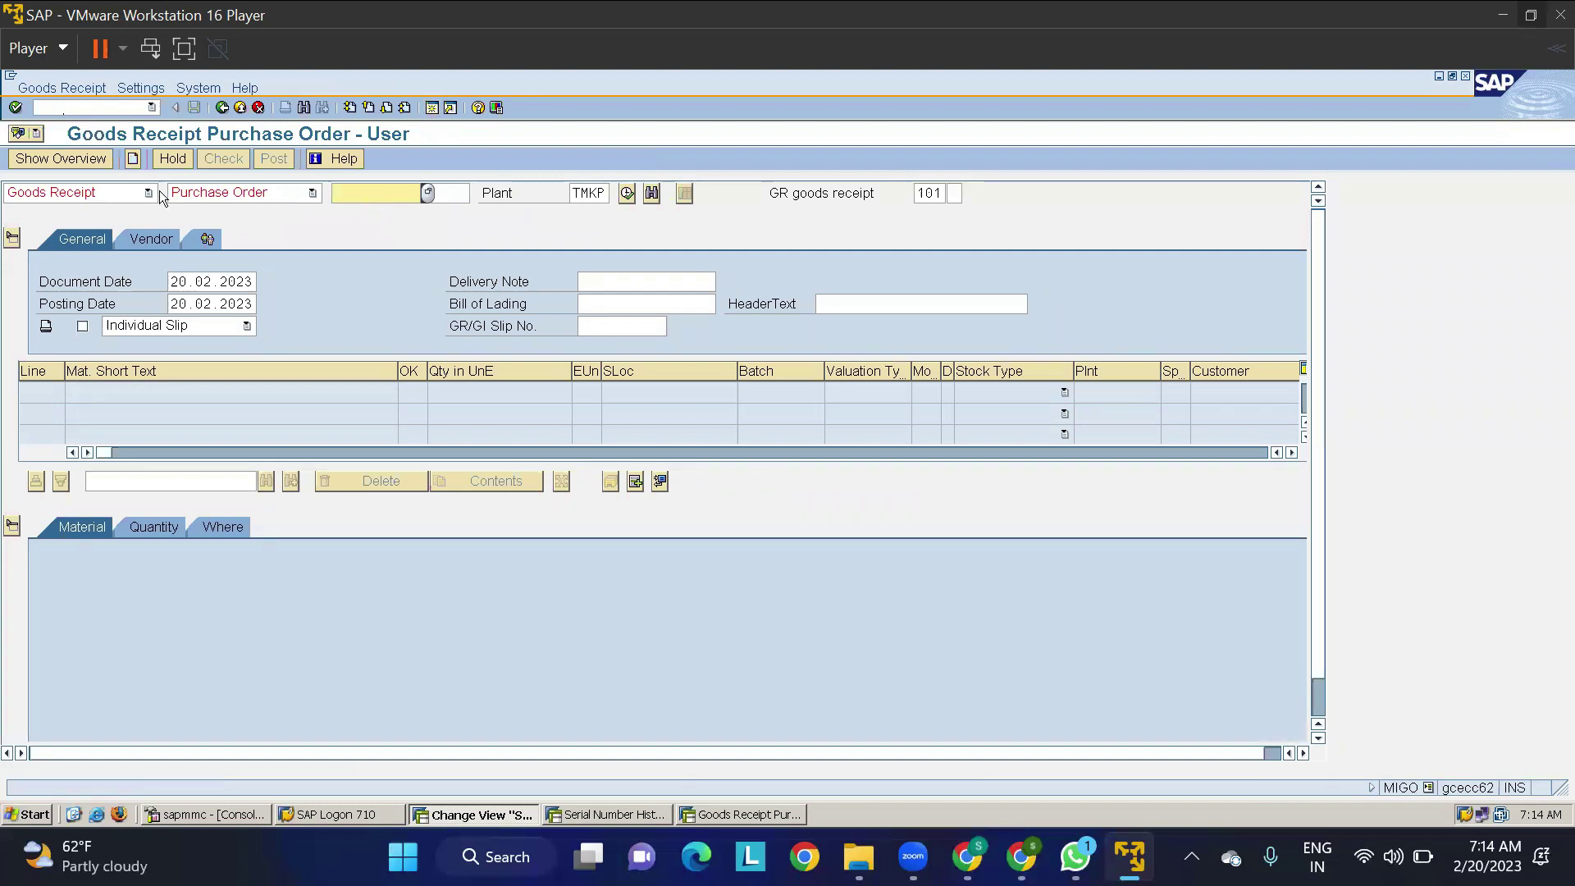
Step: Switch MIGO to Goods Issue and add material 1685 with quantity 1
click(115, 192)
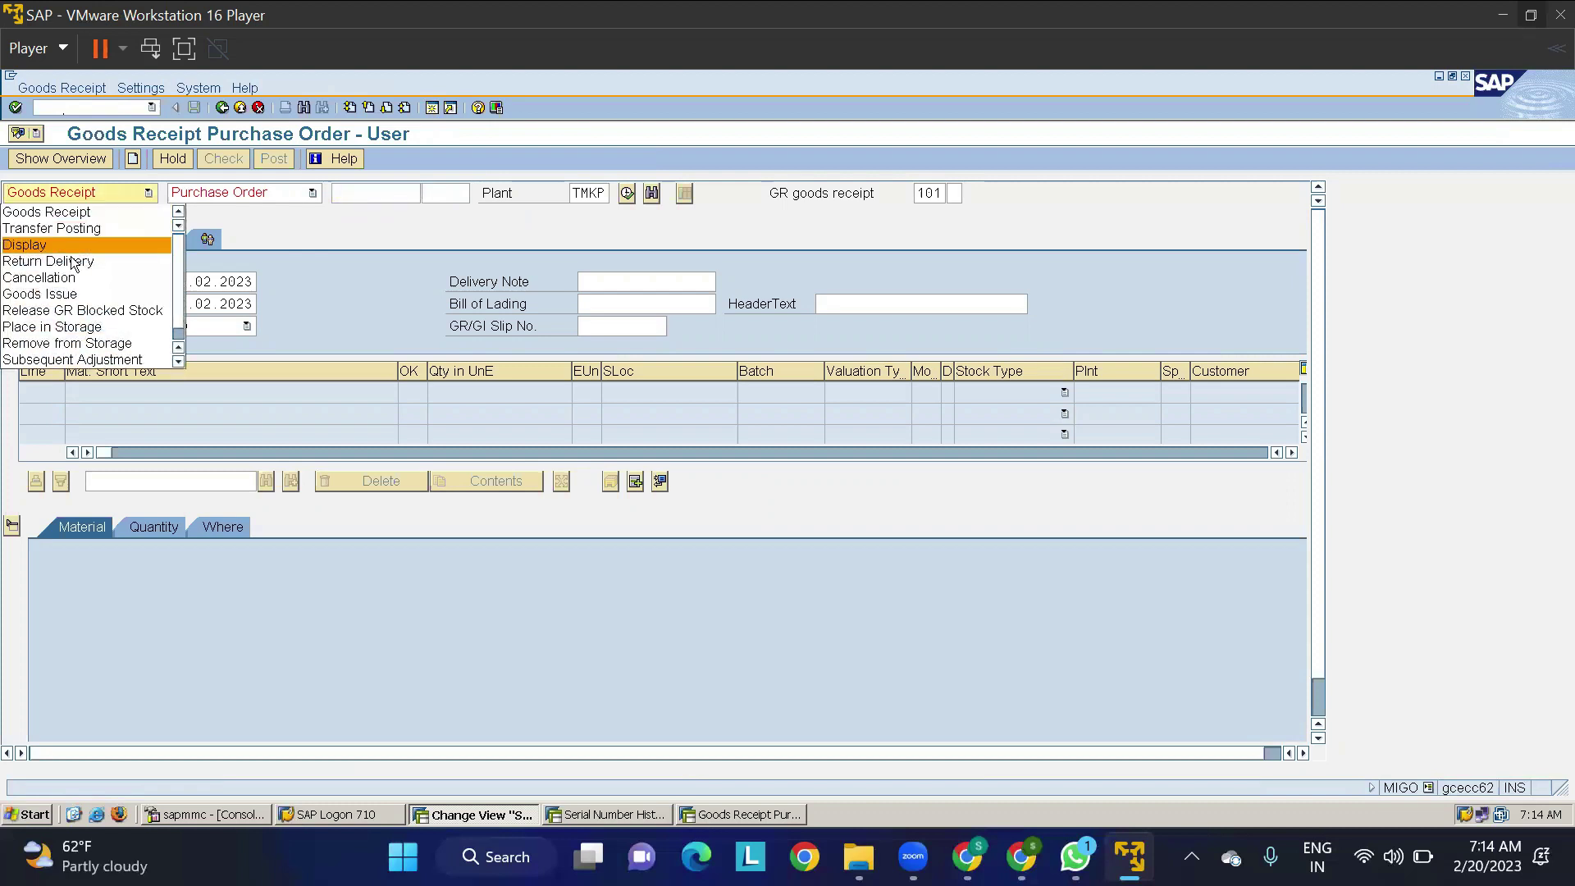
click(77, 293)
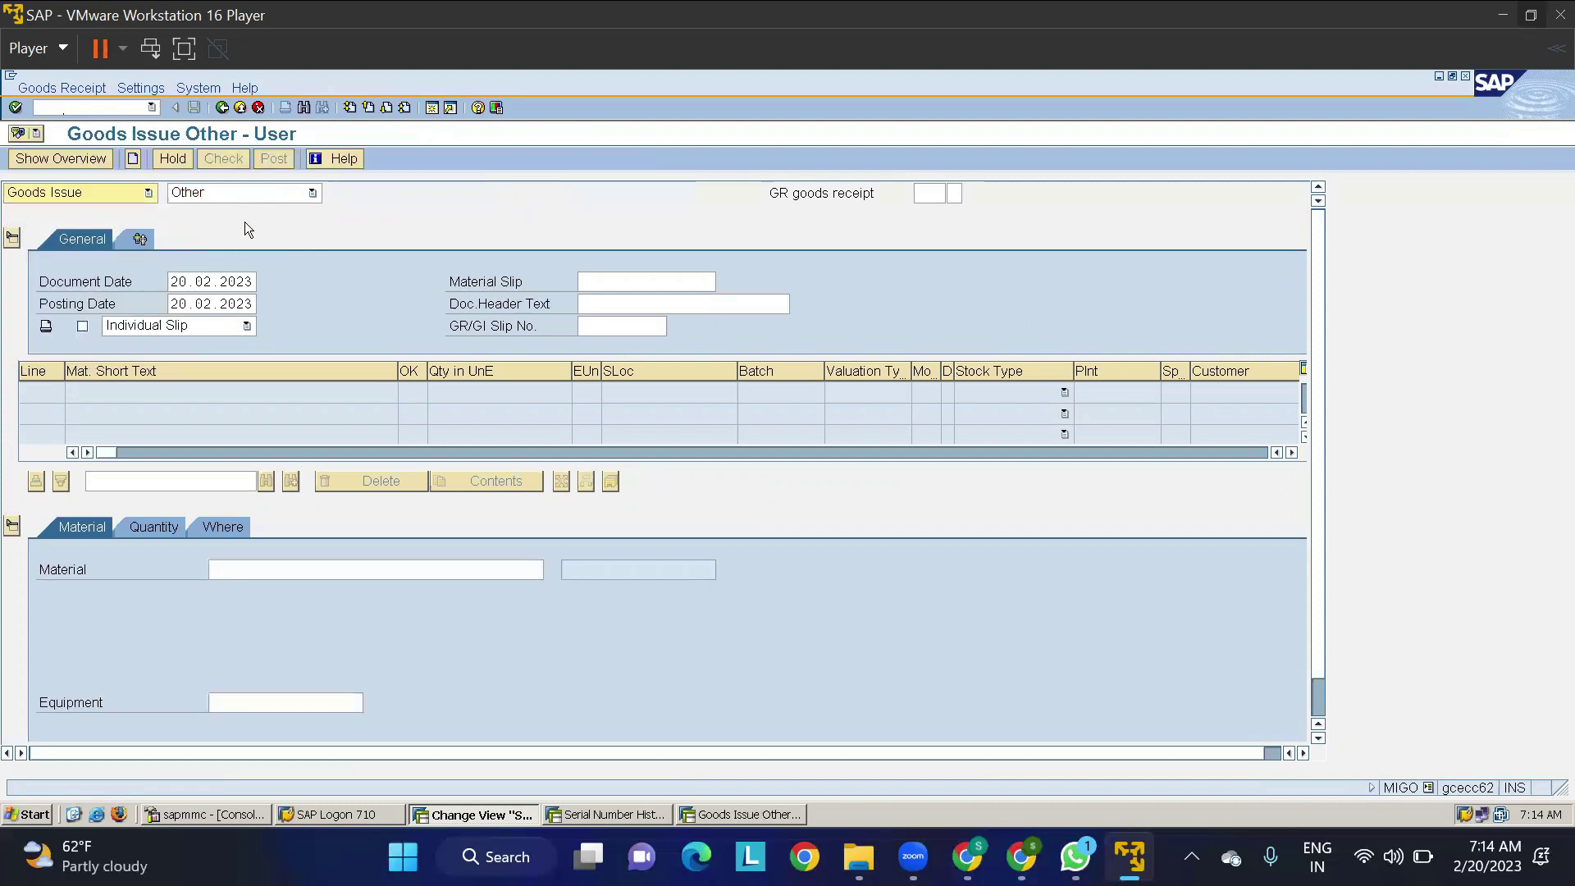
click(237, 568)
text(185)
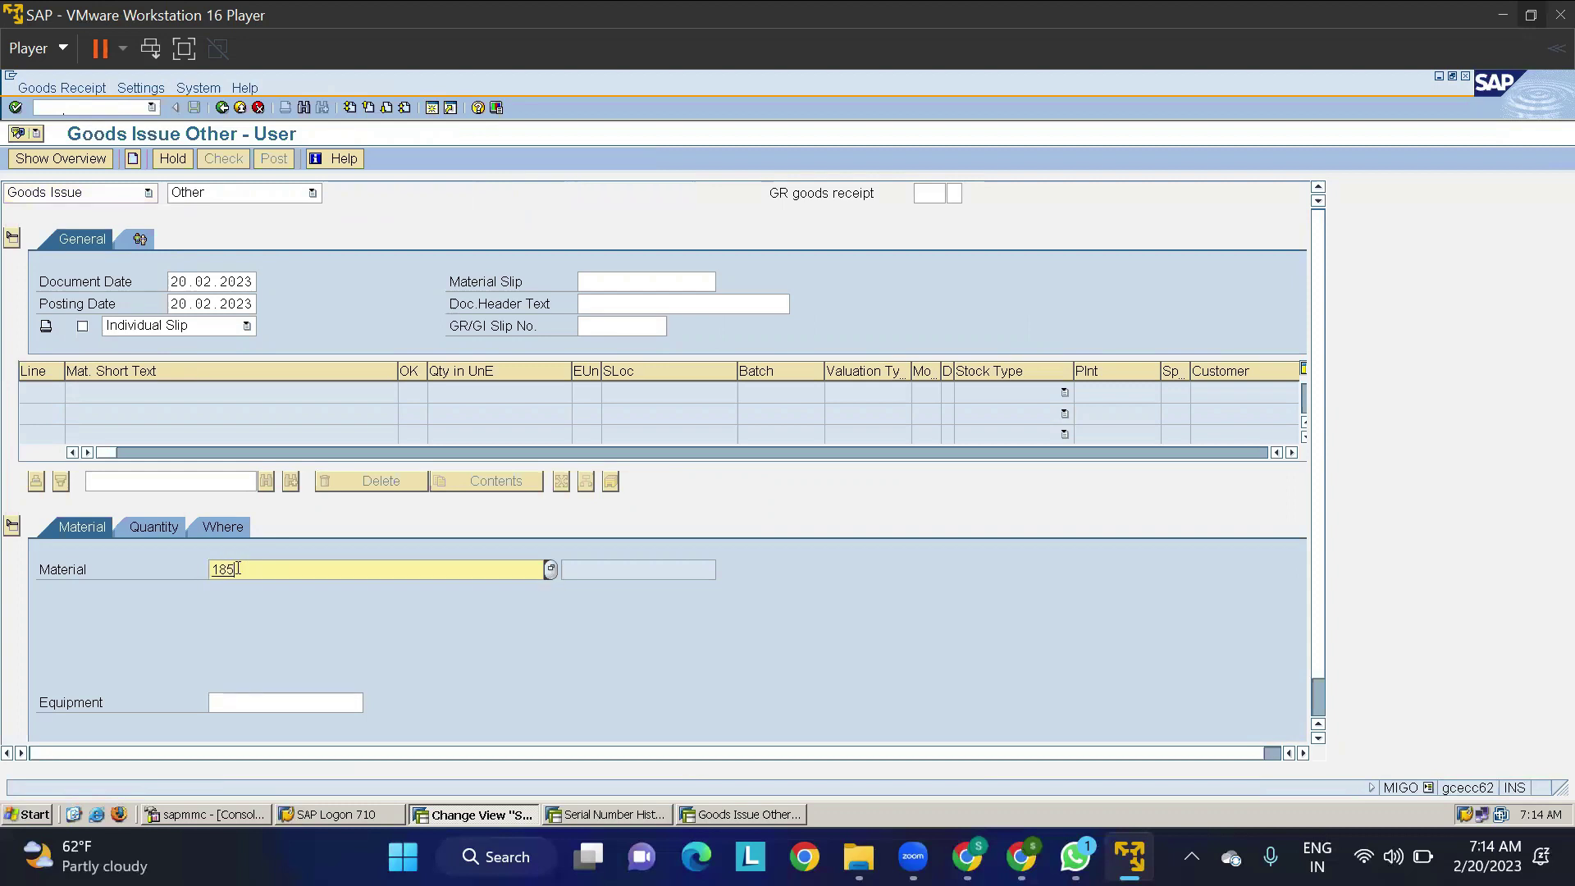
key(BackSpace)
key(BackSpace)
text(685)
key(Return)
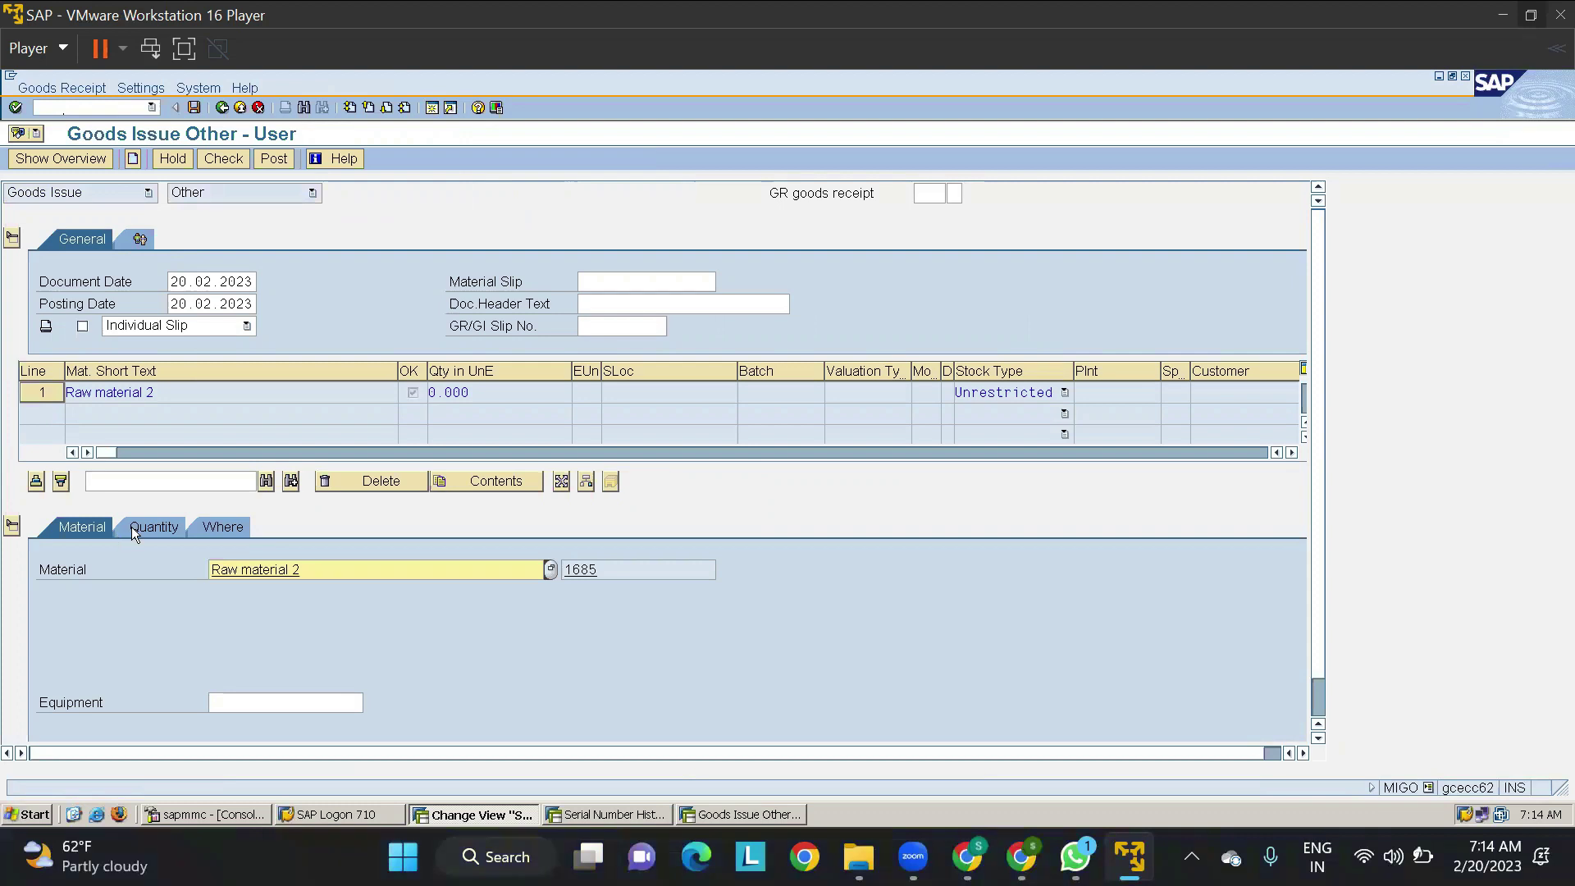
click(142, 529)
text(1)
key(Return)
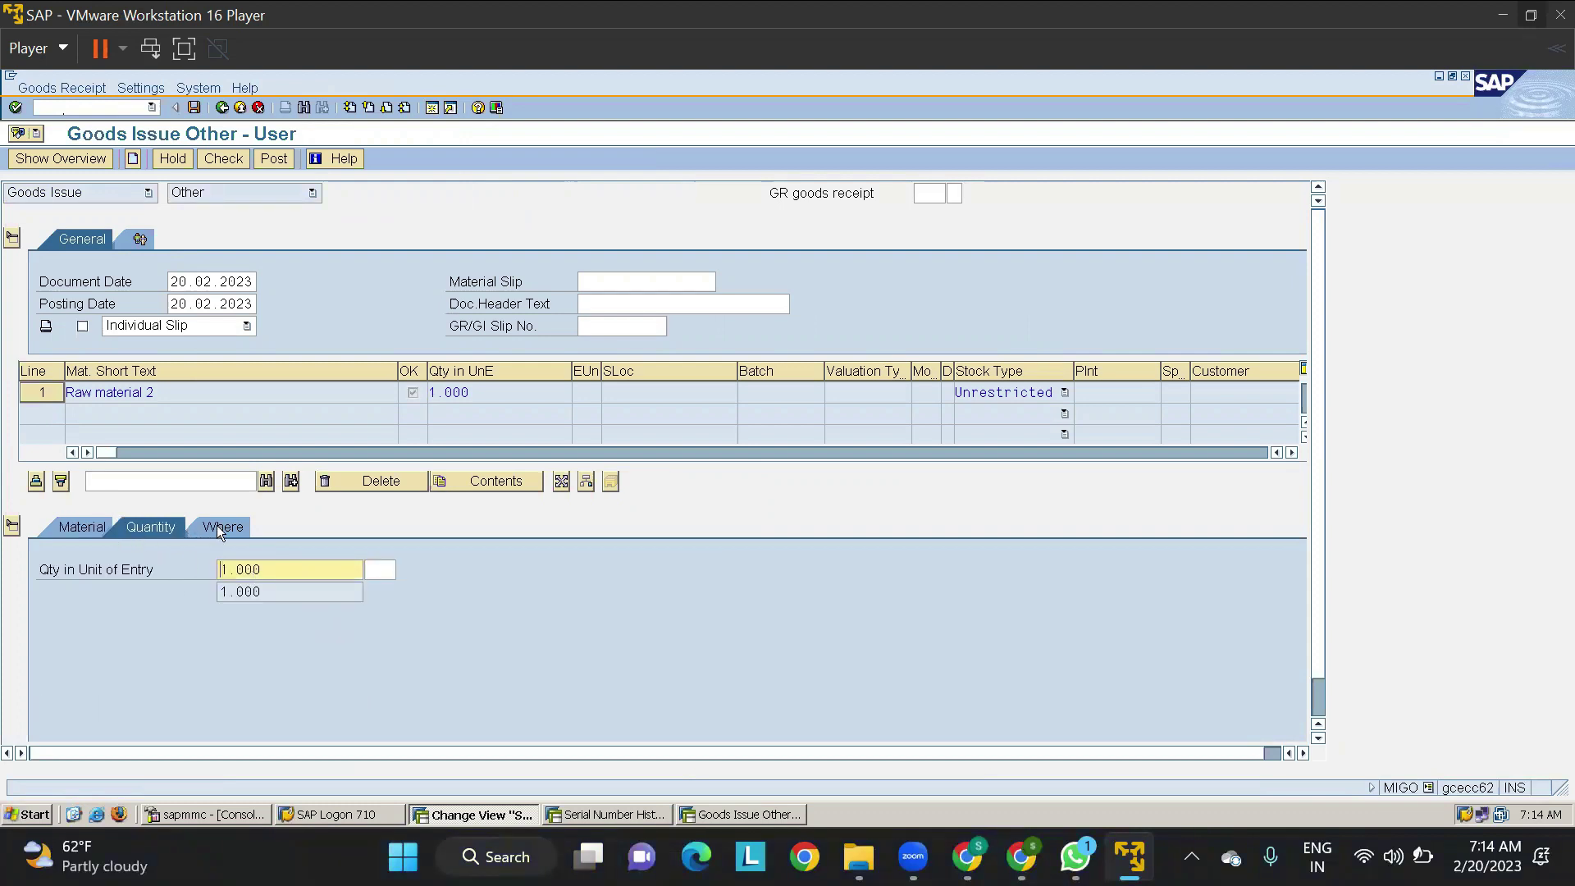
Step: Enter movement type 201 on the Where tab and bring up the movement type list
click(219, 529)
click(241, 571)
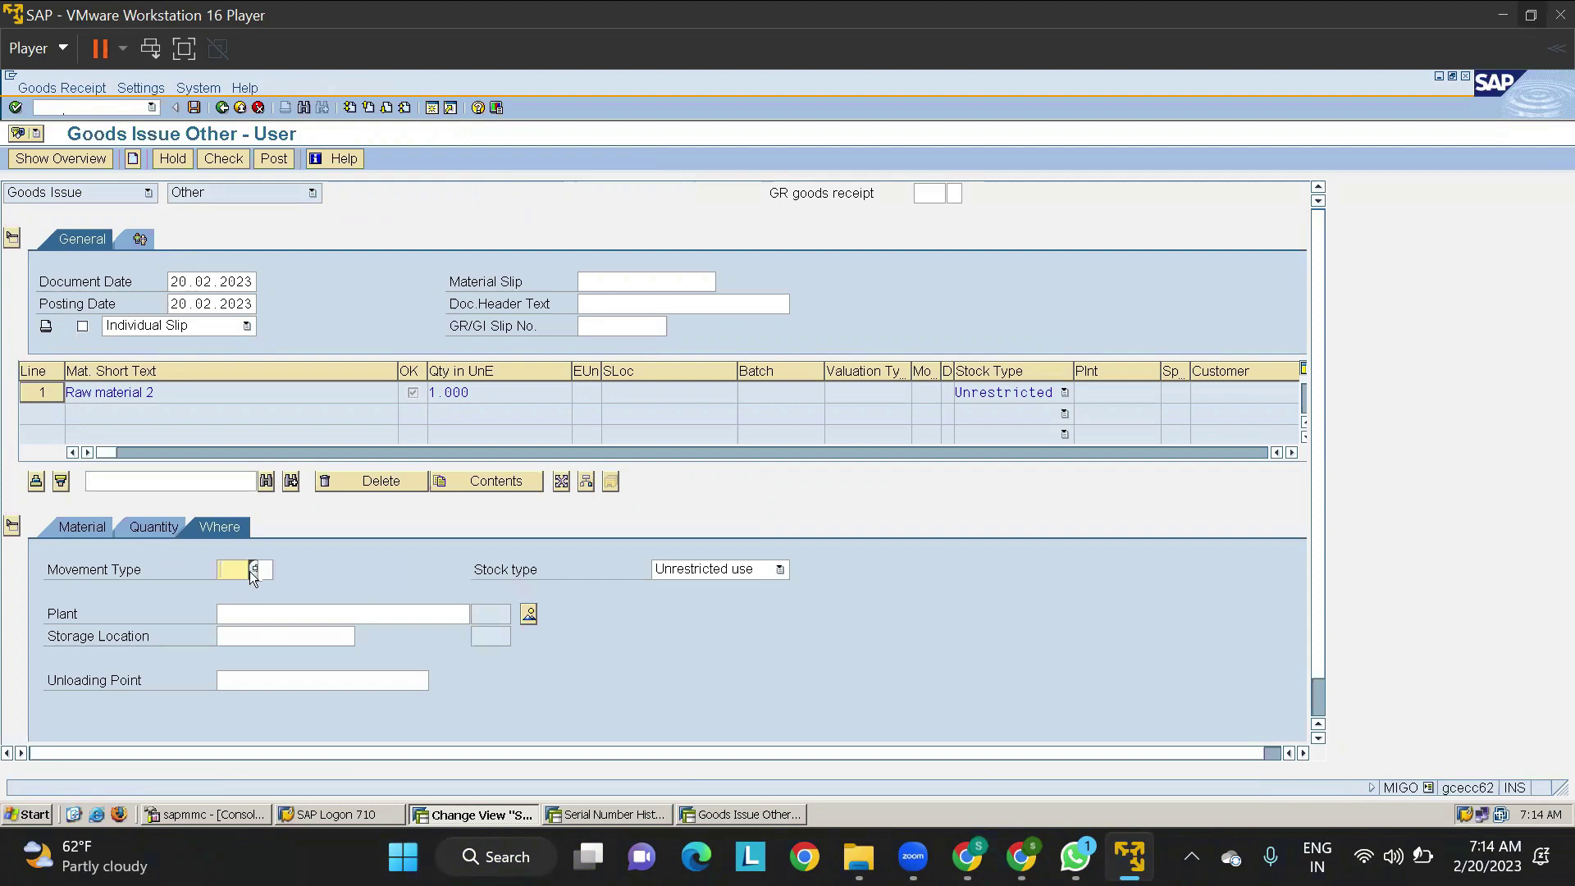
text(201)
click(265, 569)
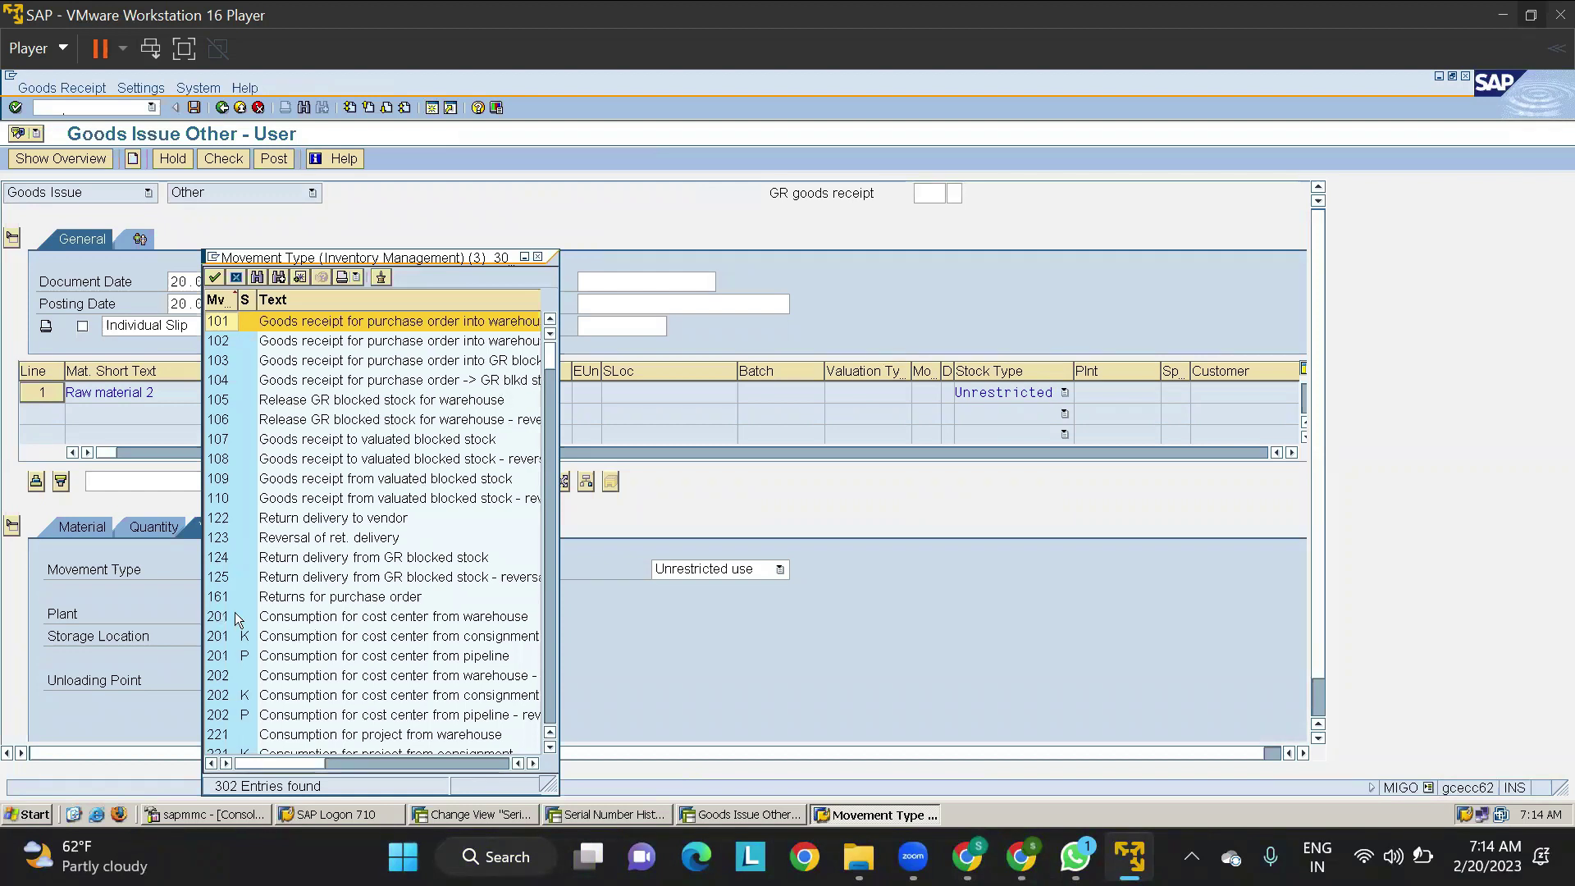
Step: Adopt movement type 201 and set plant TMKP, storage location RMSL
click(300, 617)
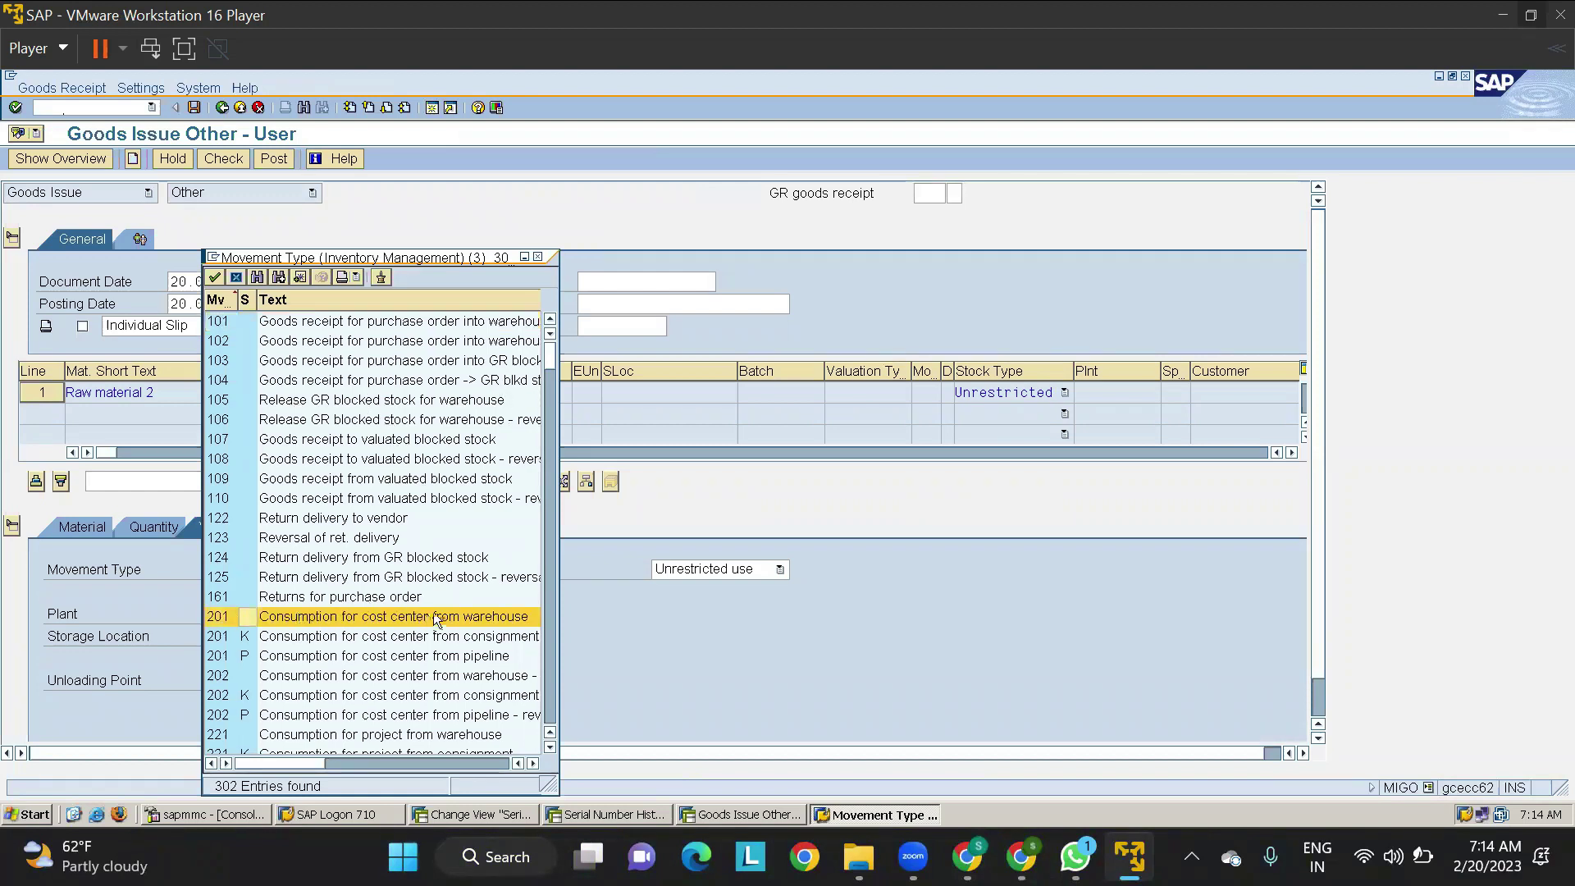
click(537, 257)
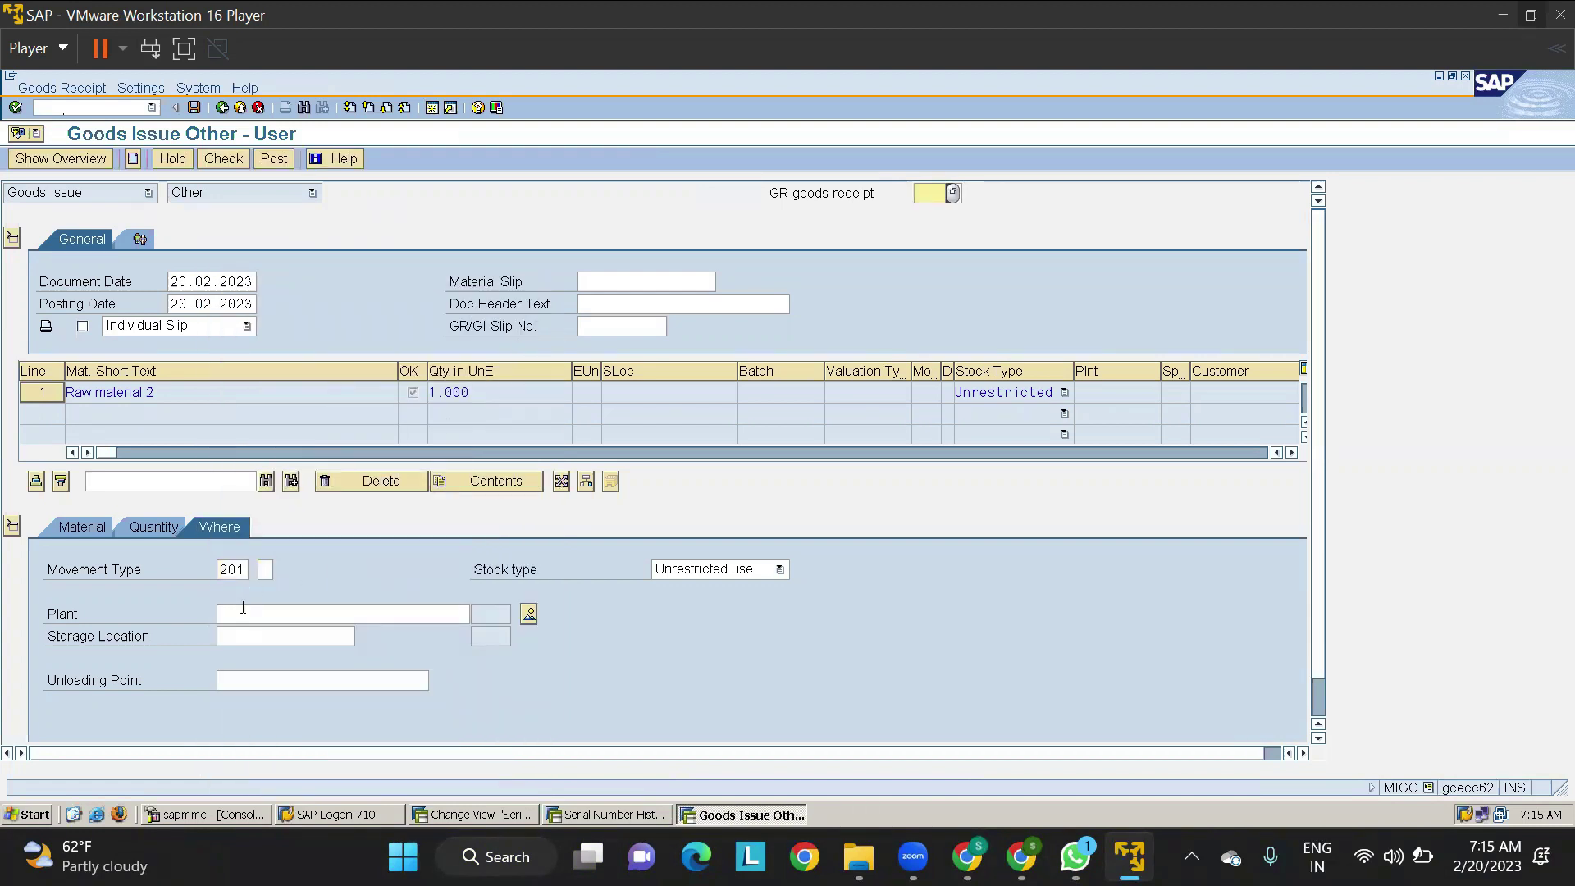
click(243, 611)
text(TMKP)
key(Return)
key(Tab)
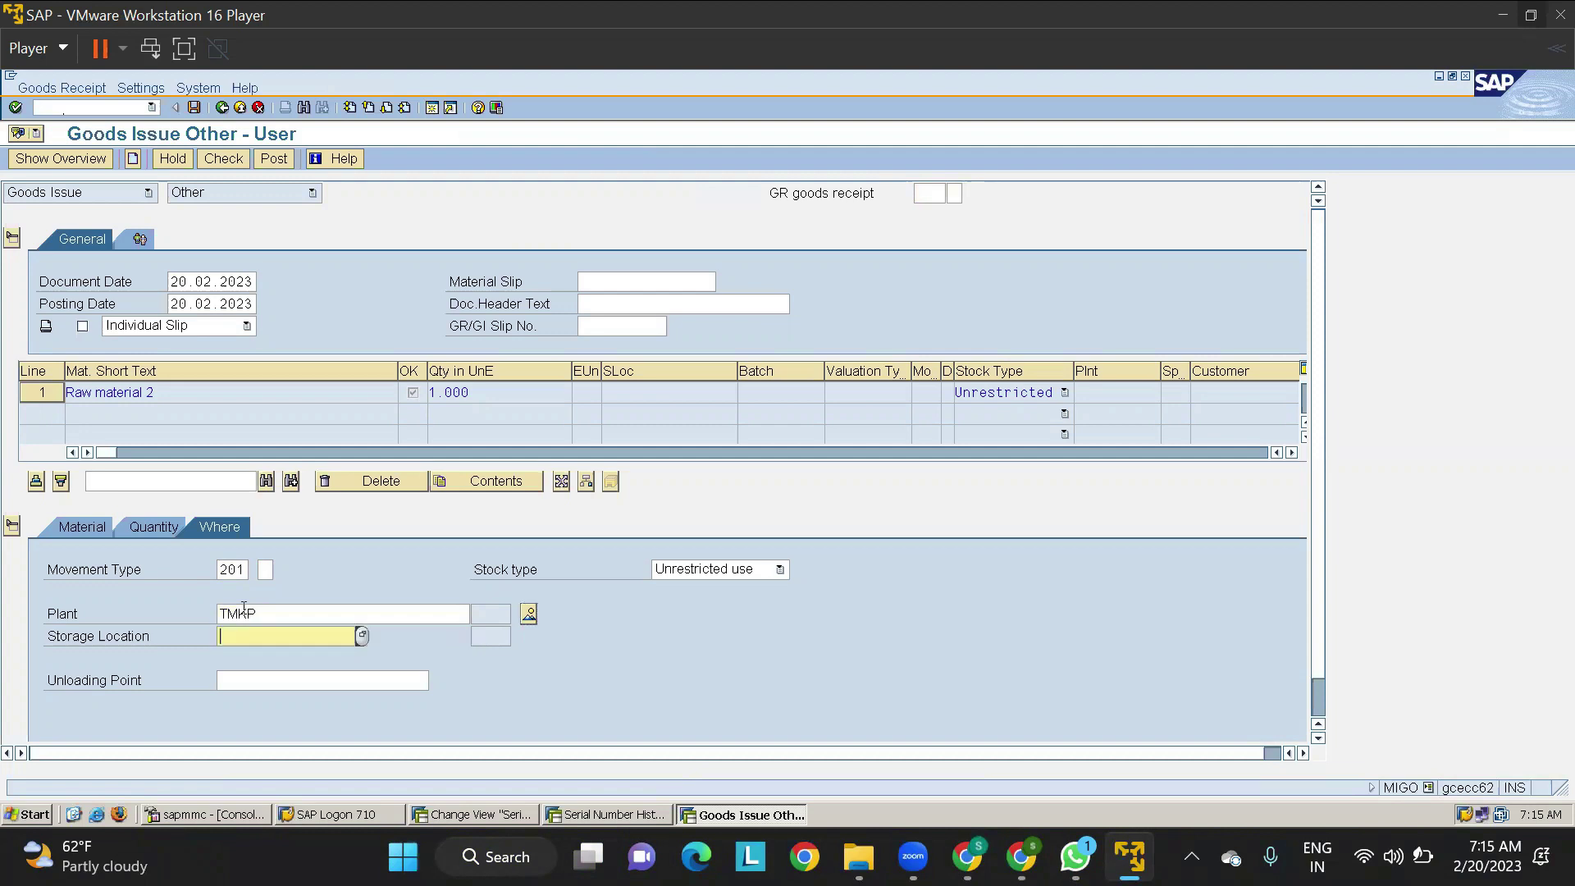
text(RMSL)
key(Return)
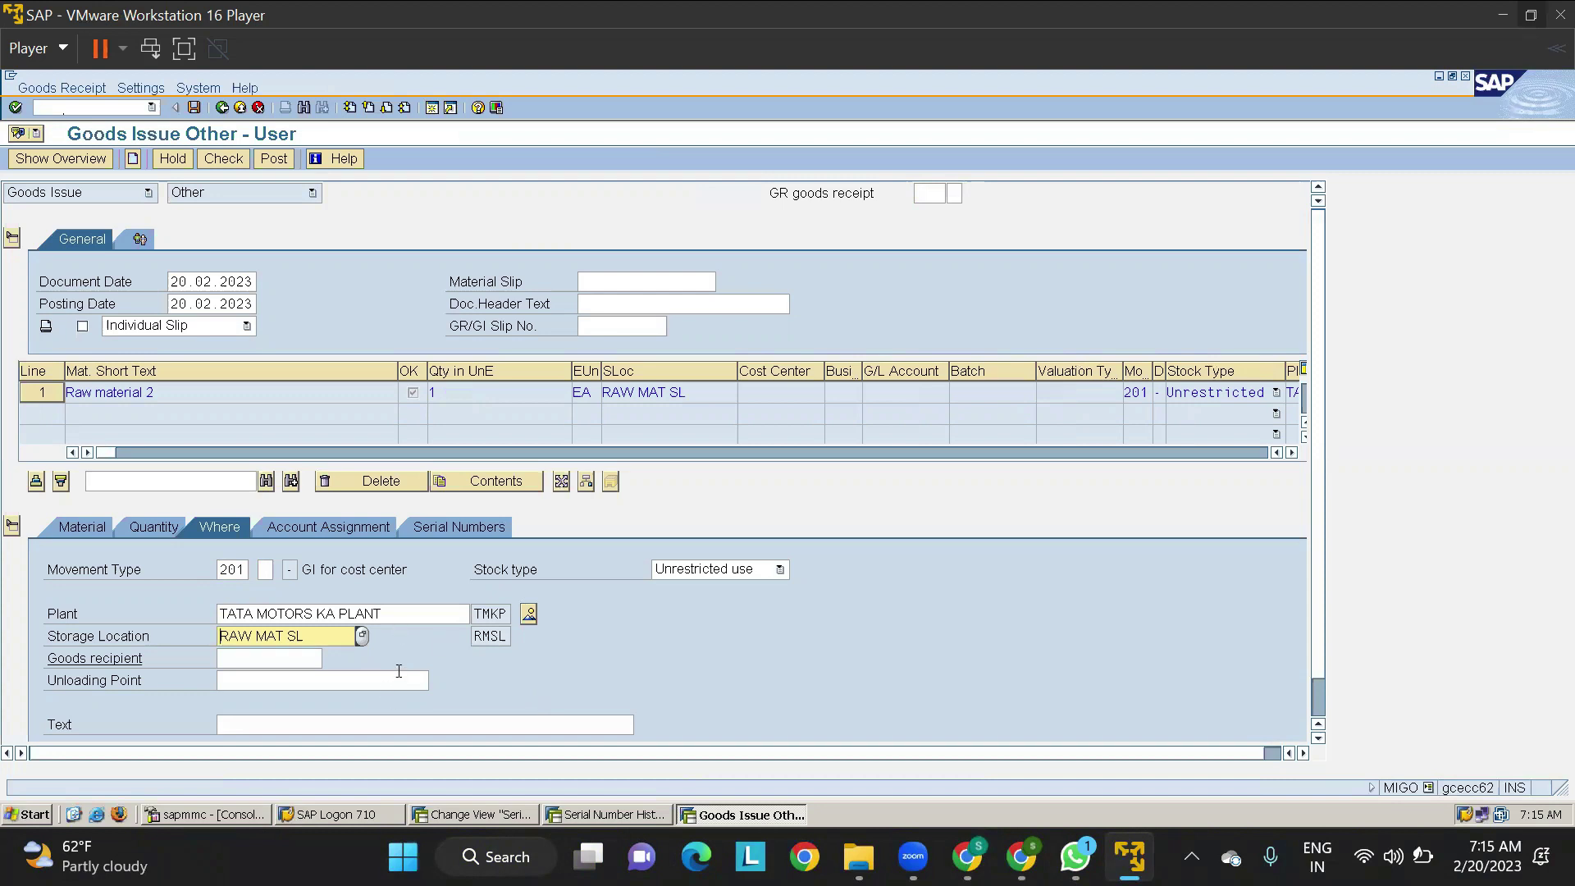
Step: Enter the serial number for the line on the Serial Numbers tab
scroll(398, 671, down, 1)
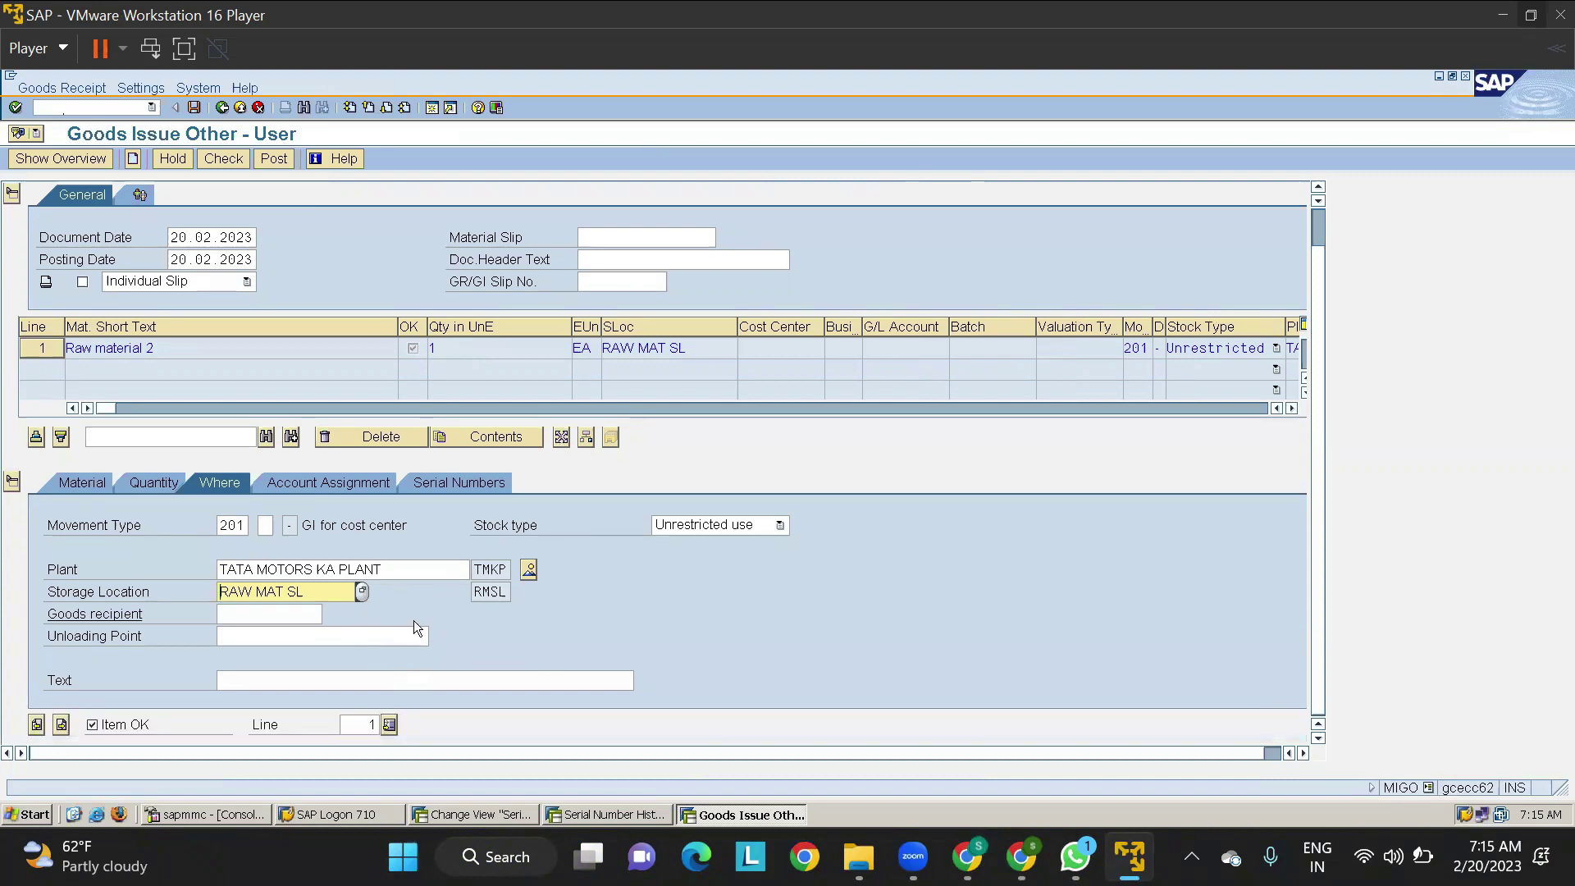
click(448, 484)
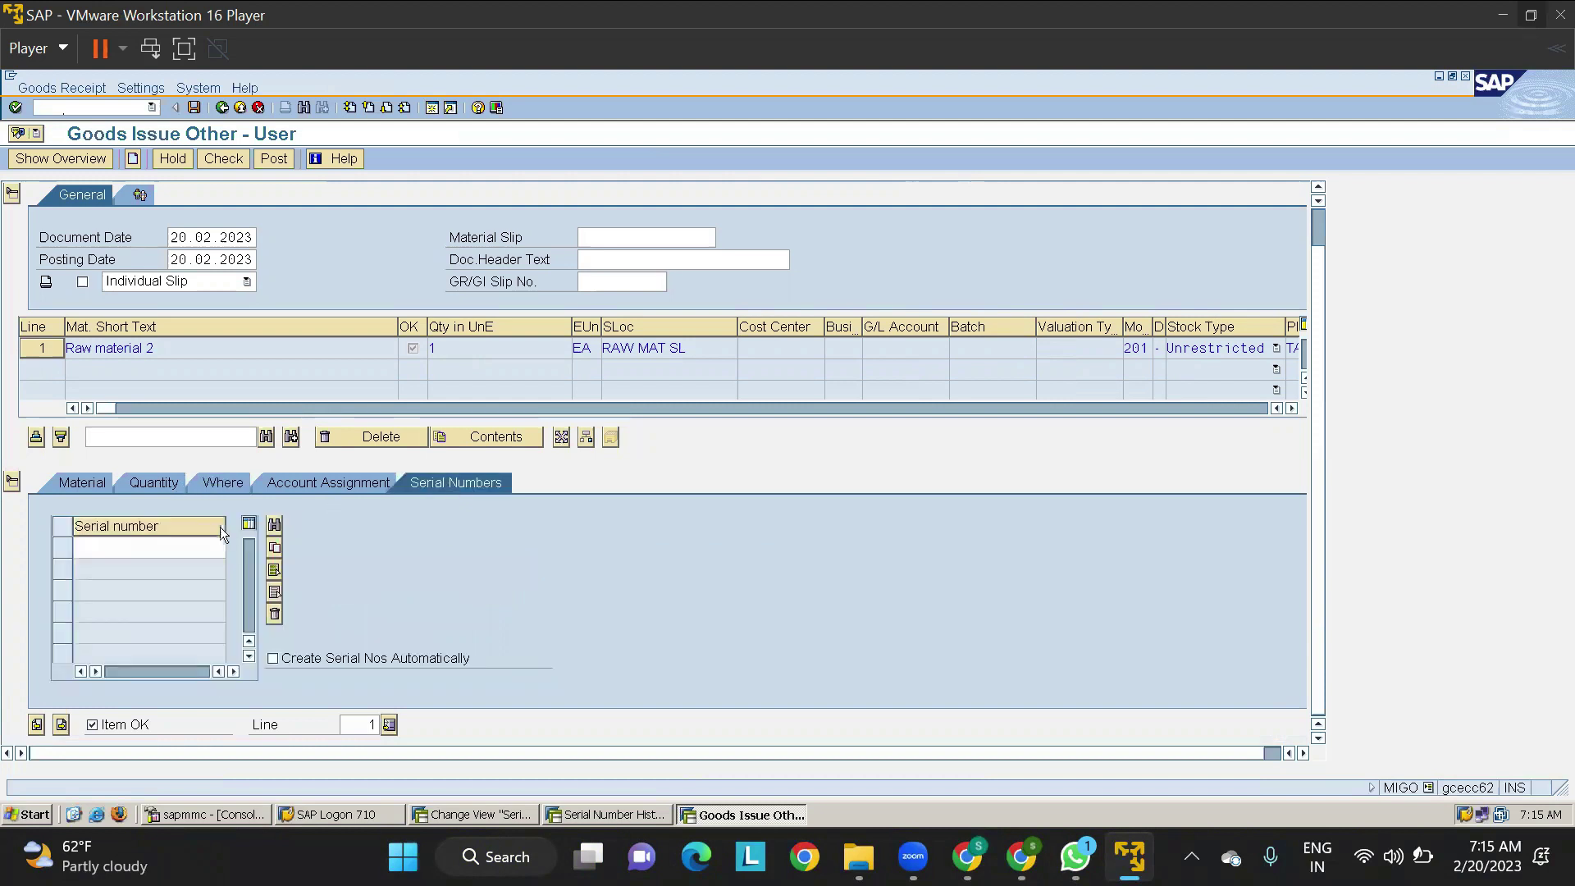
click(182, 549)
text(111)
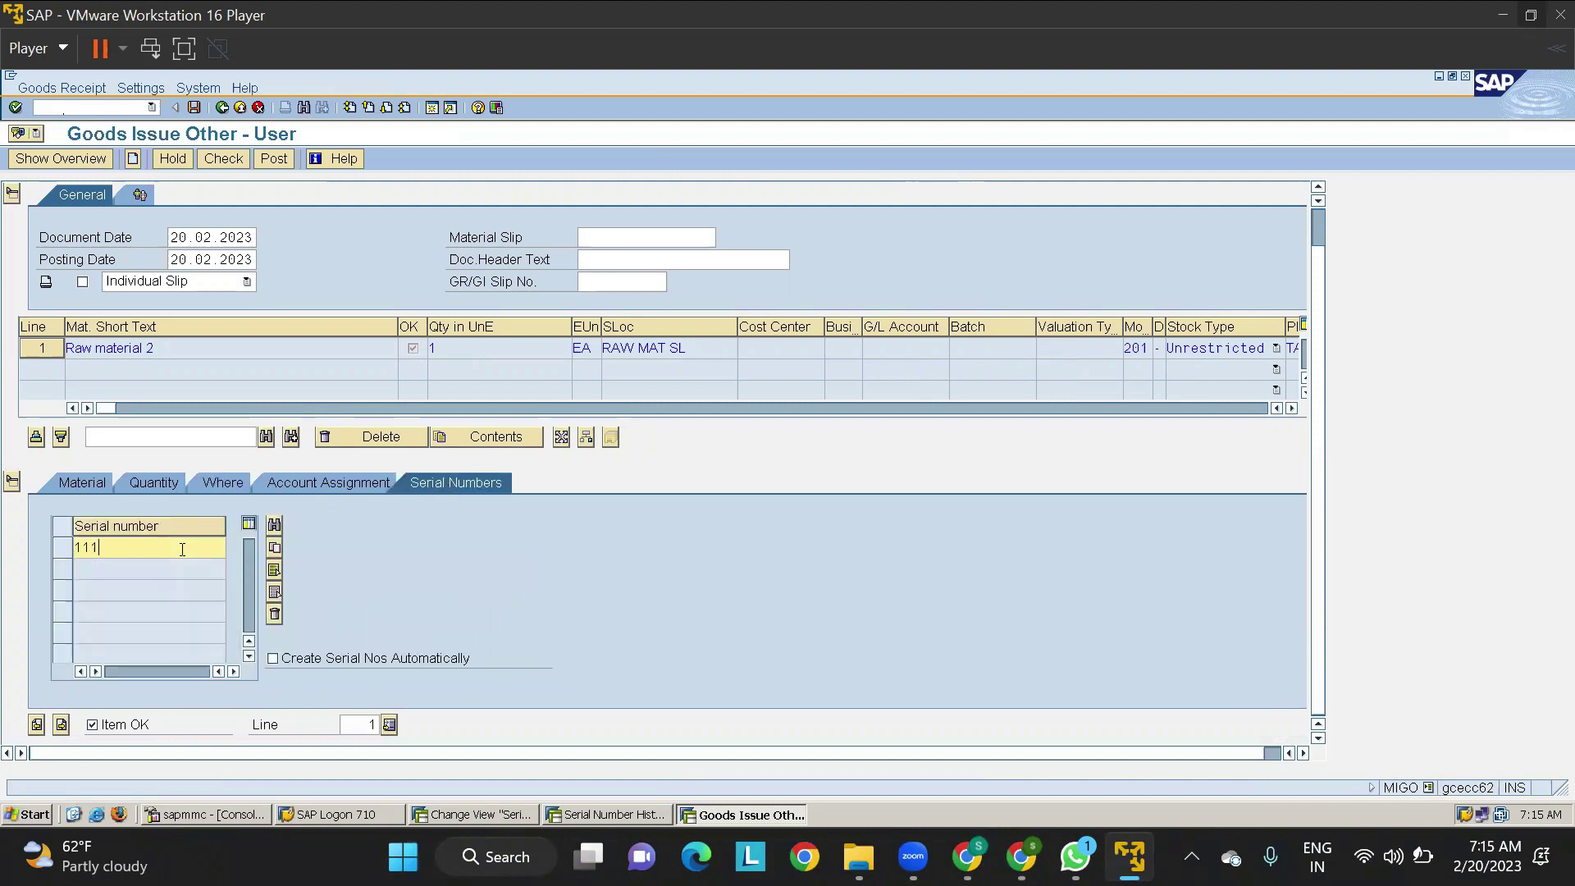
Step: Assign cost center TACC and post the goods issue
click(333, 482)
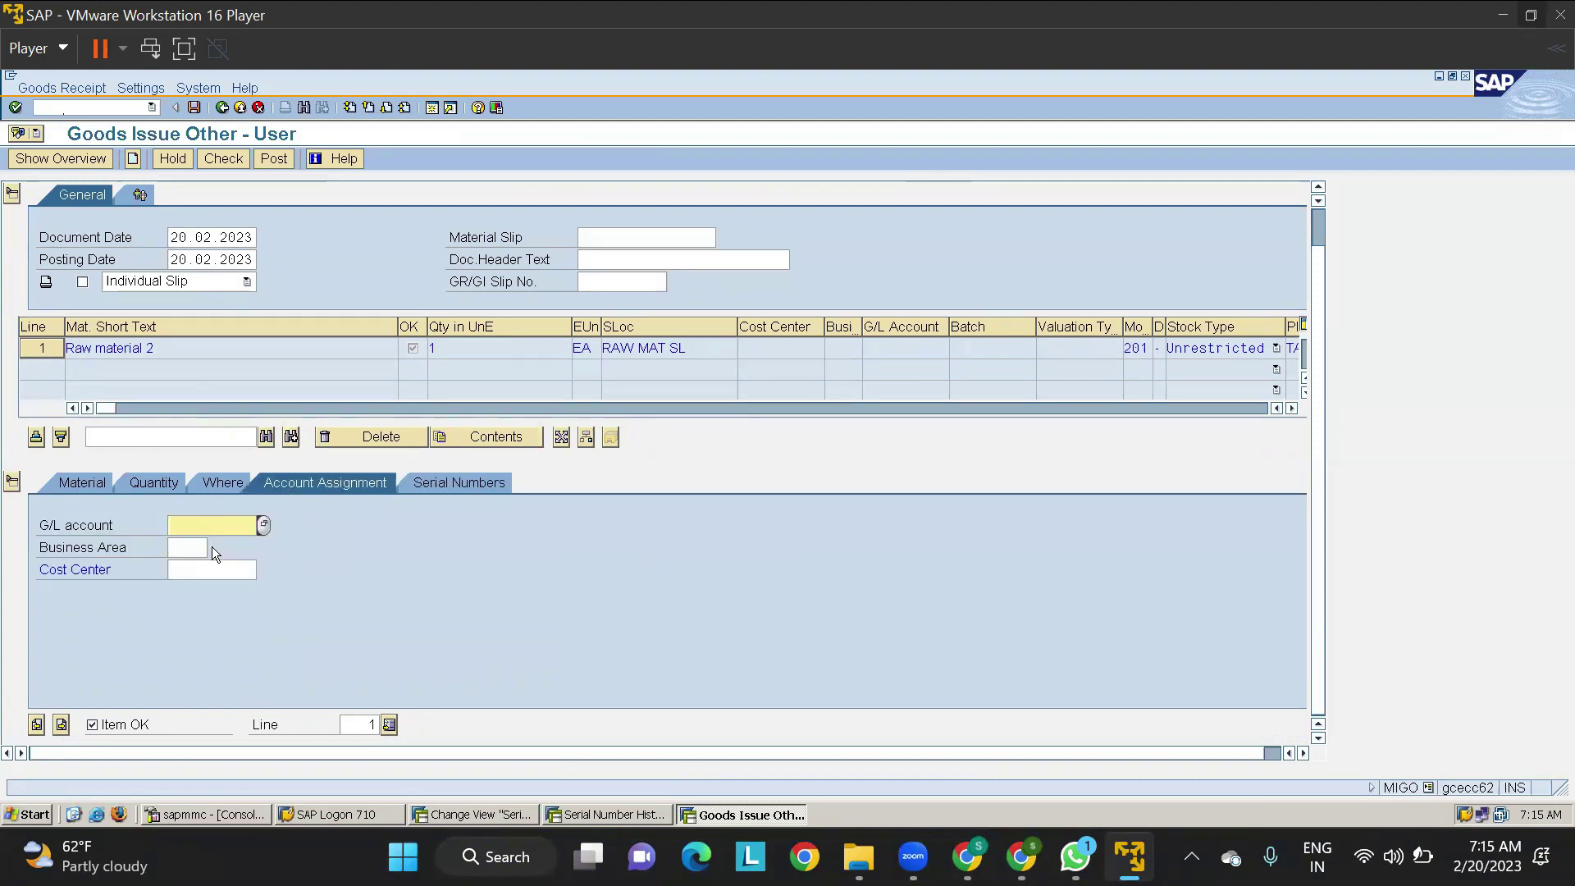
click(198, 570)
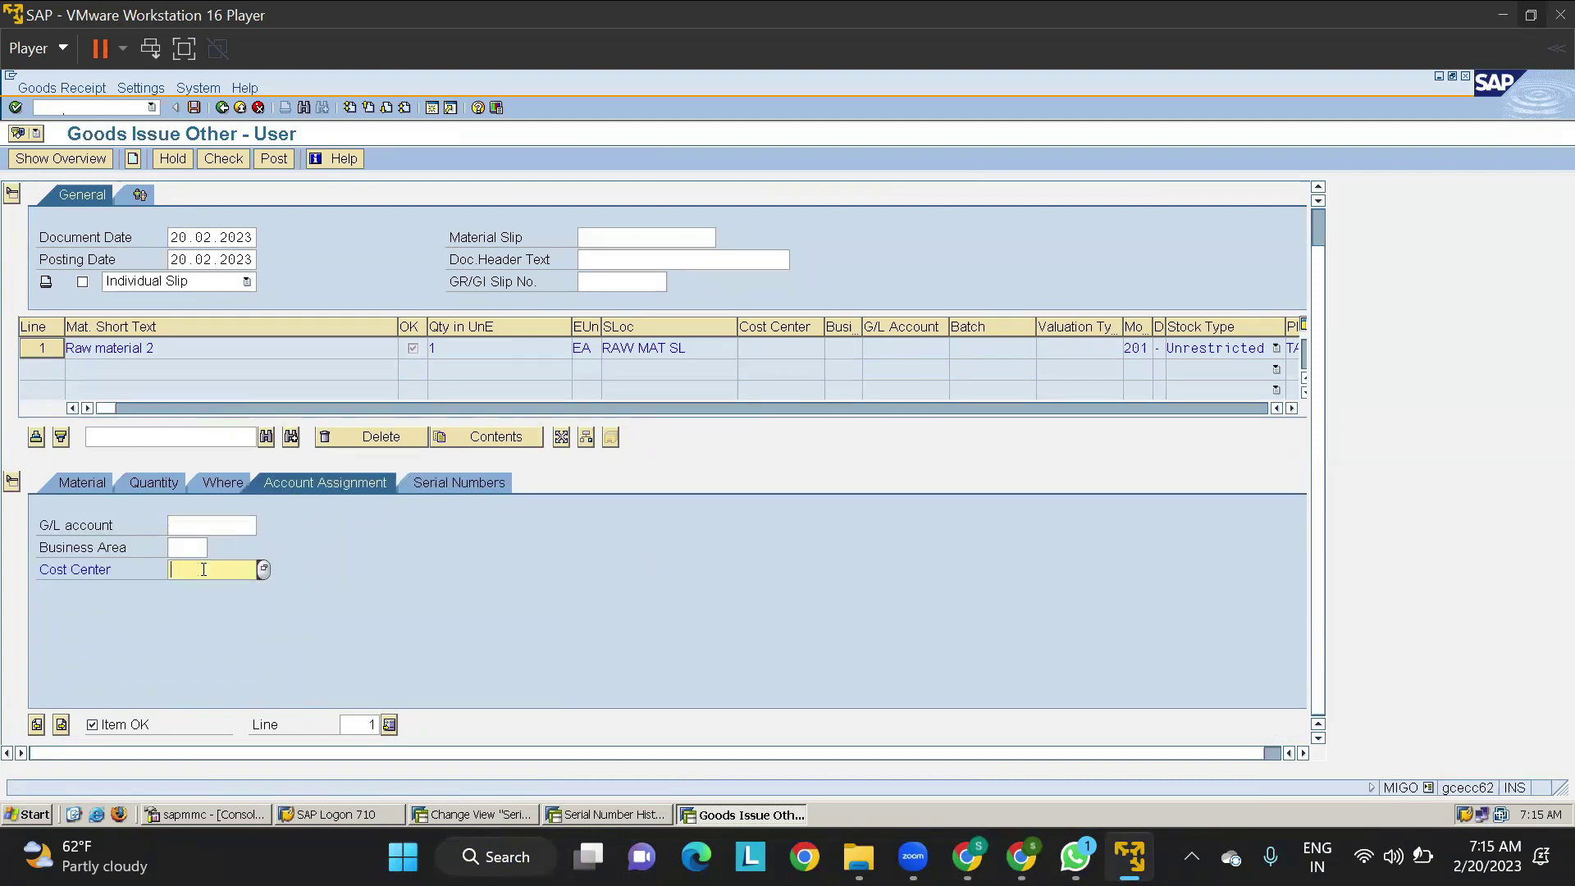
text(TACC)
key(Return)
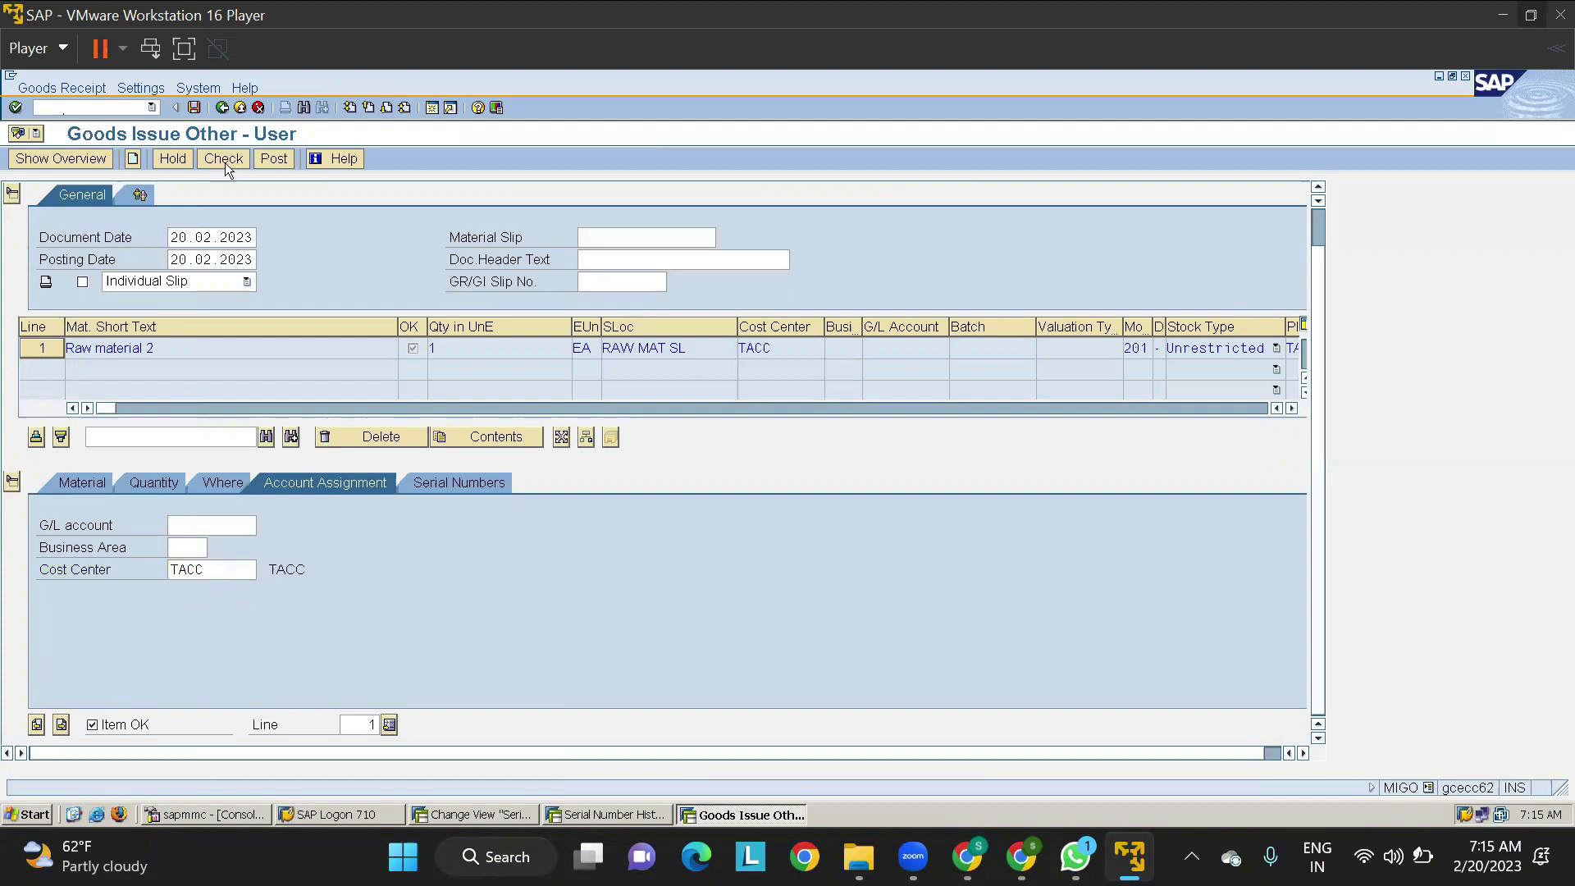
key(ctrl+s)
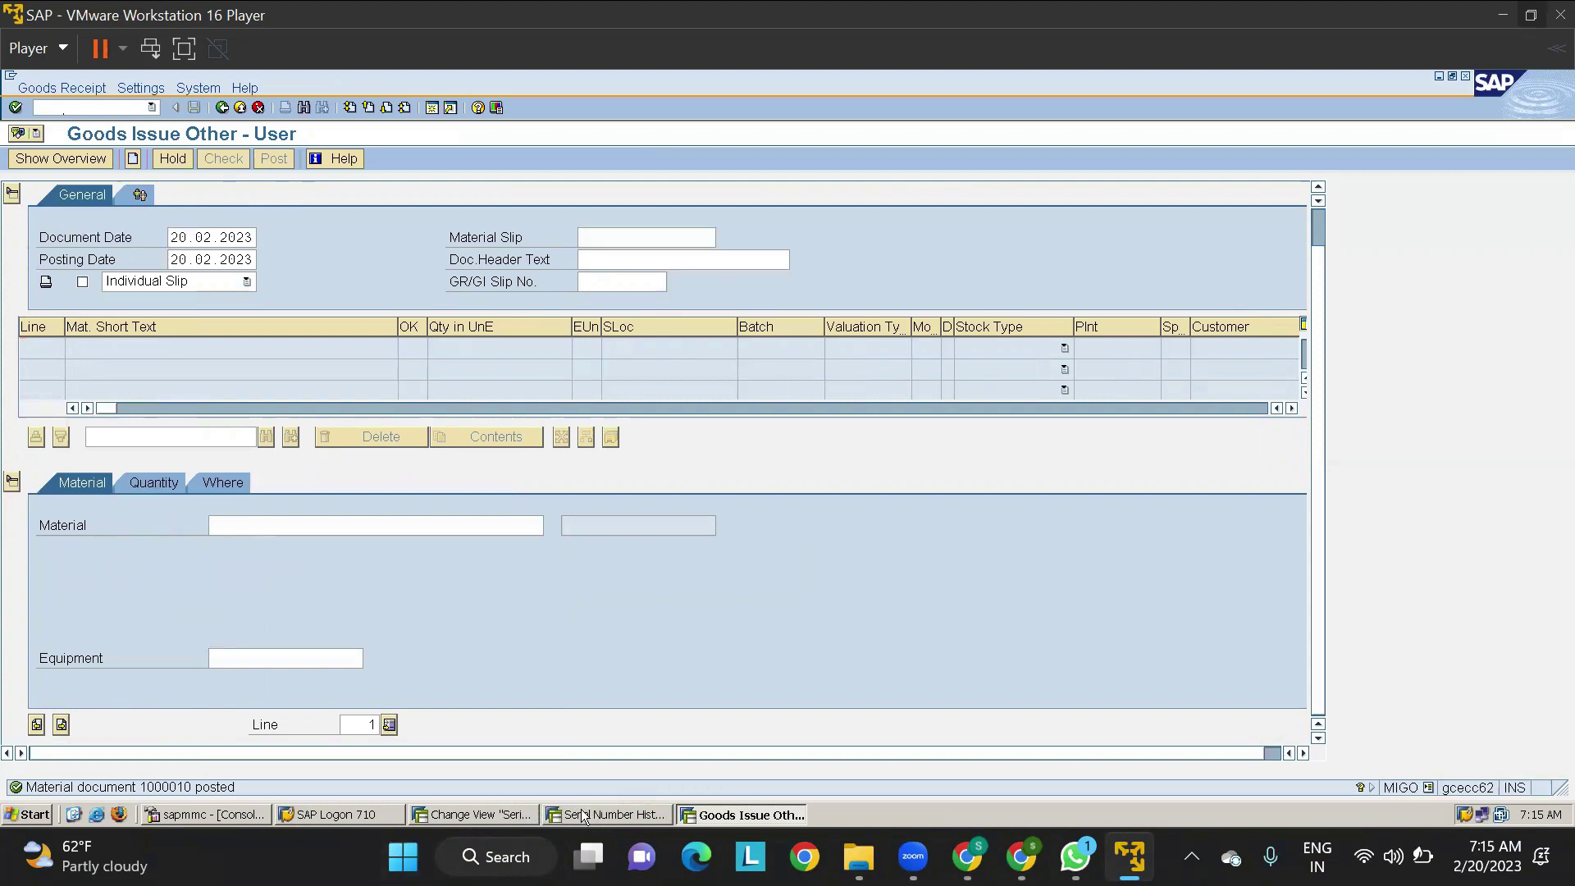
Step: Run the stock overview (MMBE) for material 1685
click(607, 815)
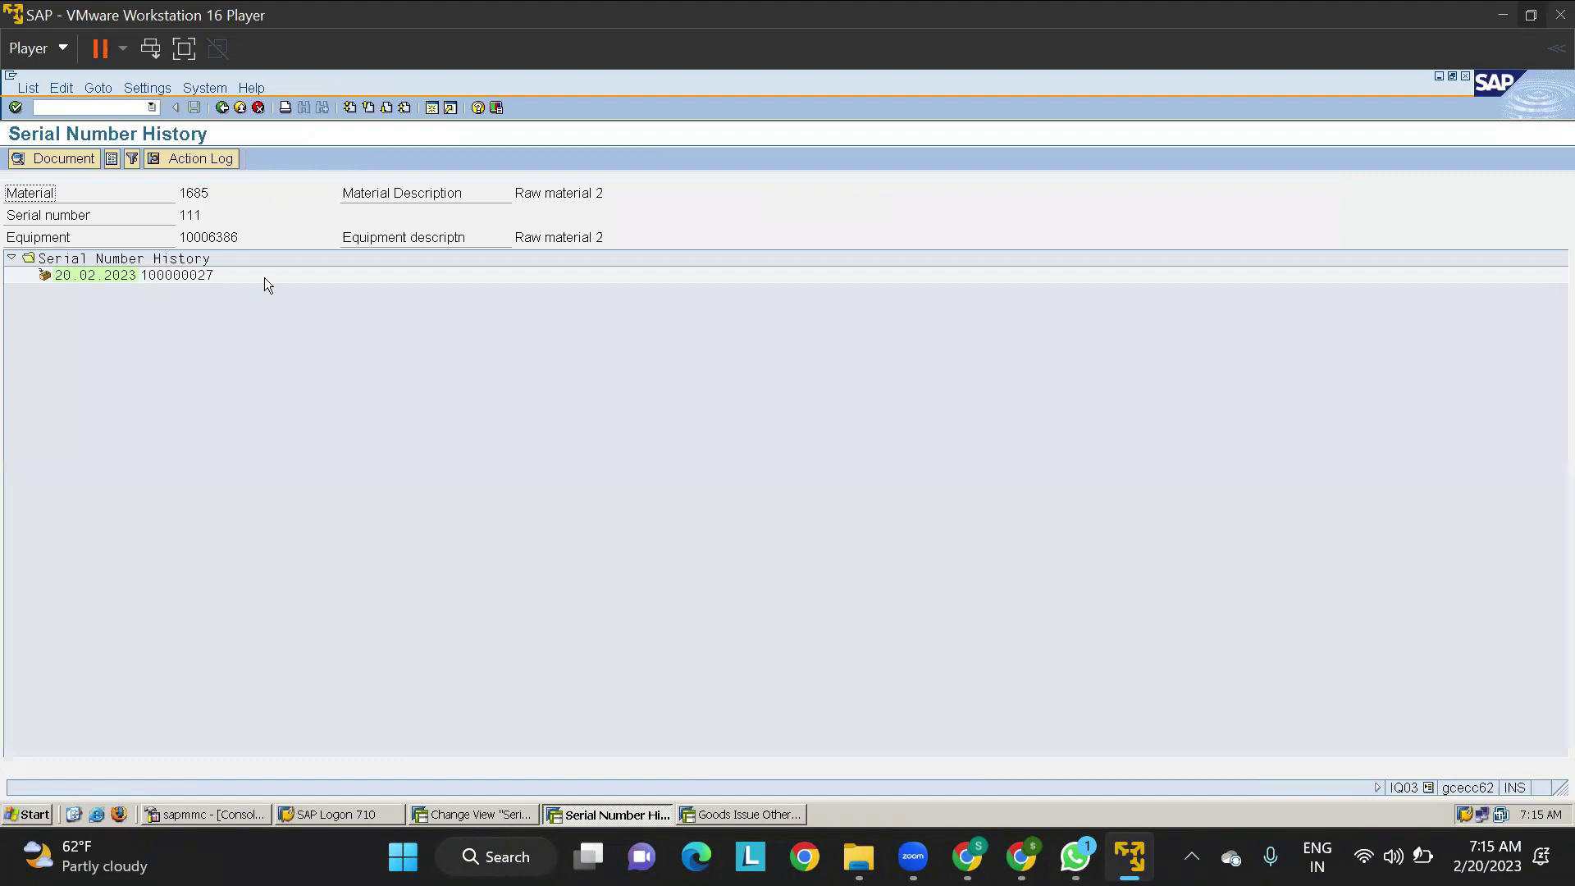
click(223, 108)
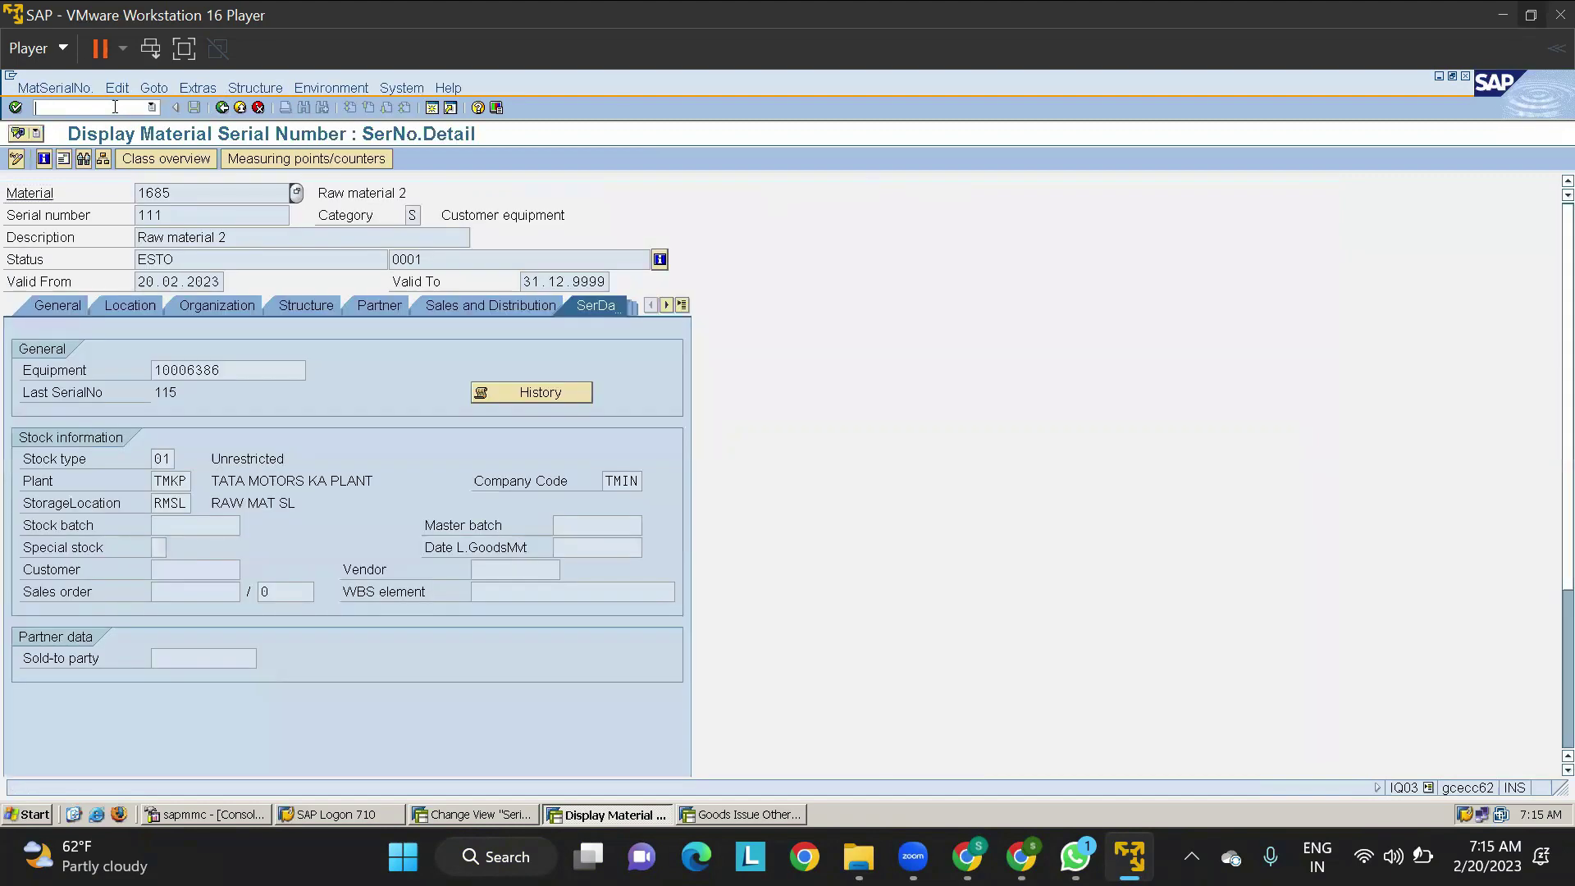
text(/nmmbe)
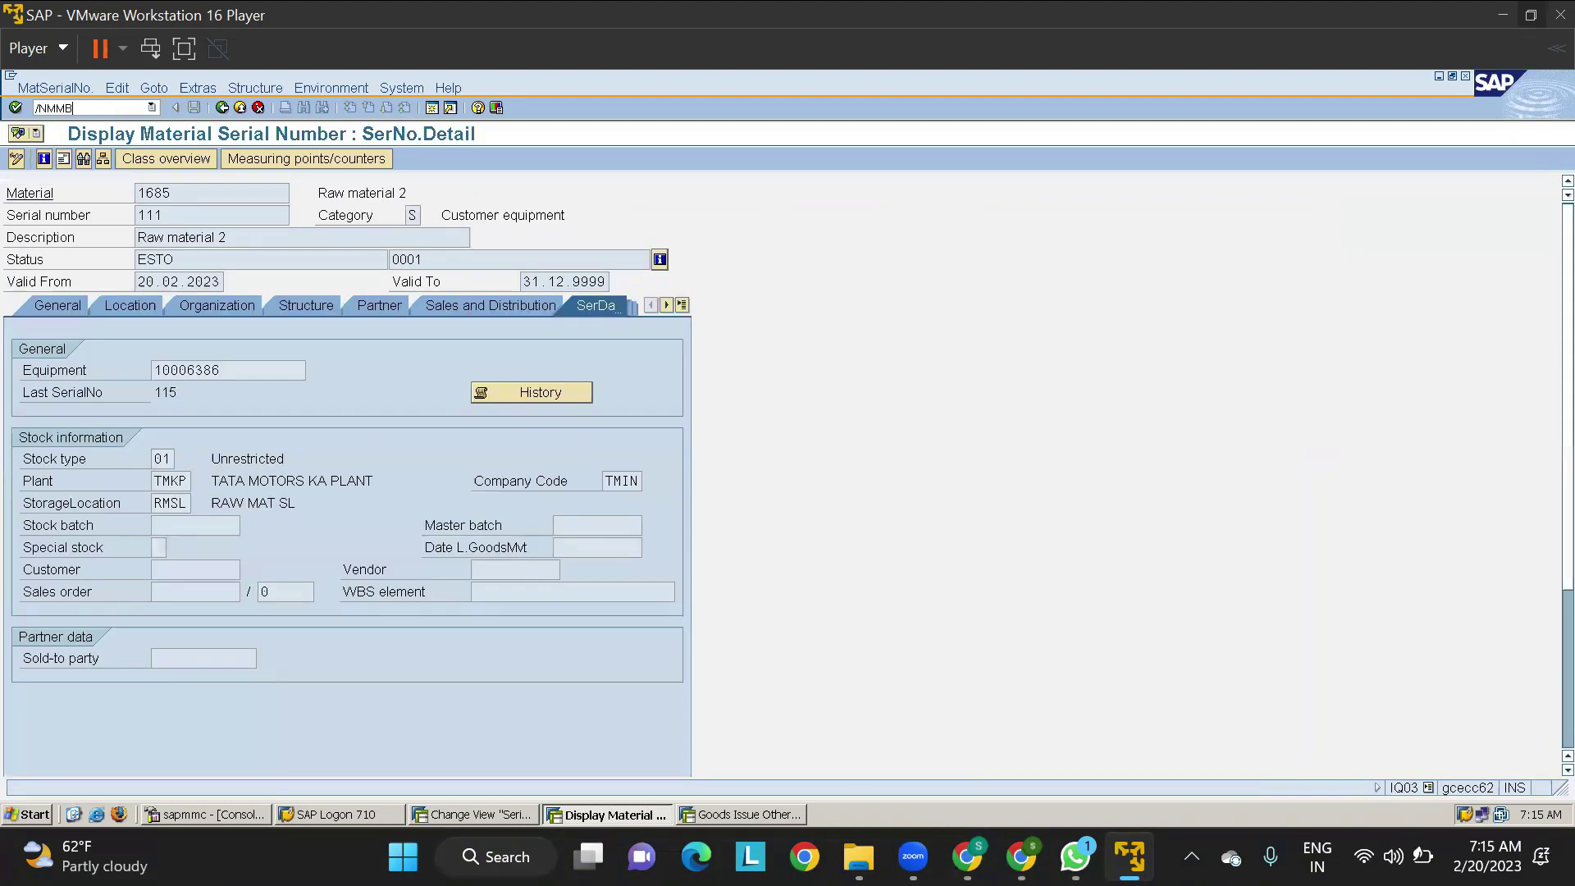
key(Return)
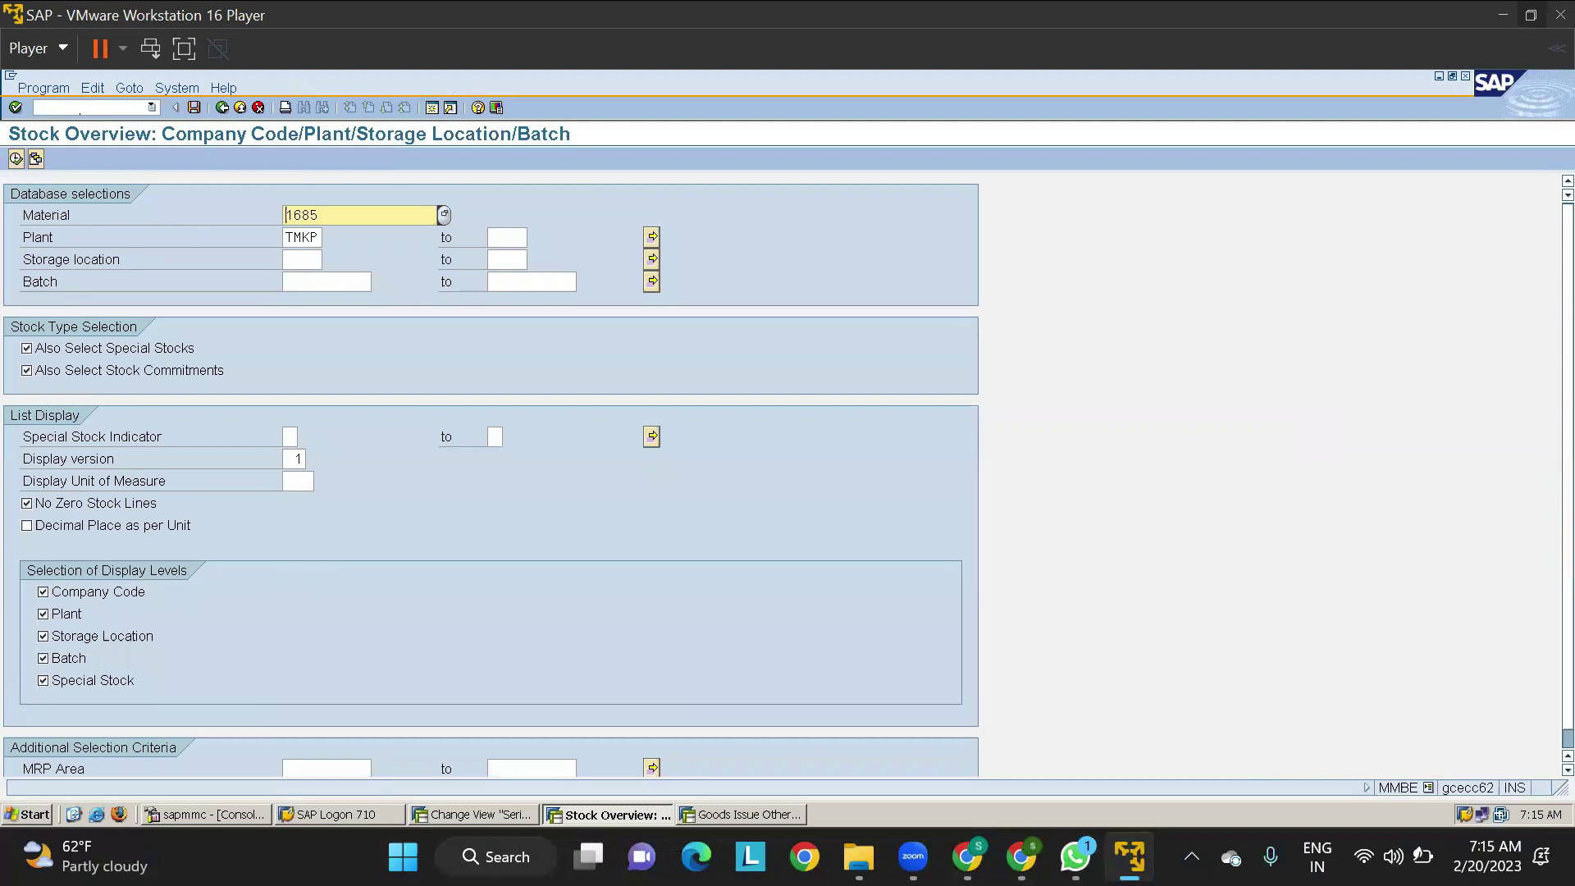
click(16, 158)
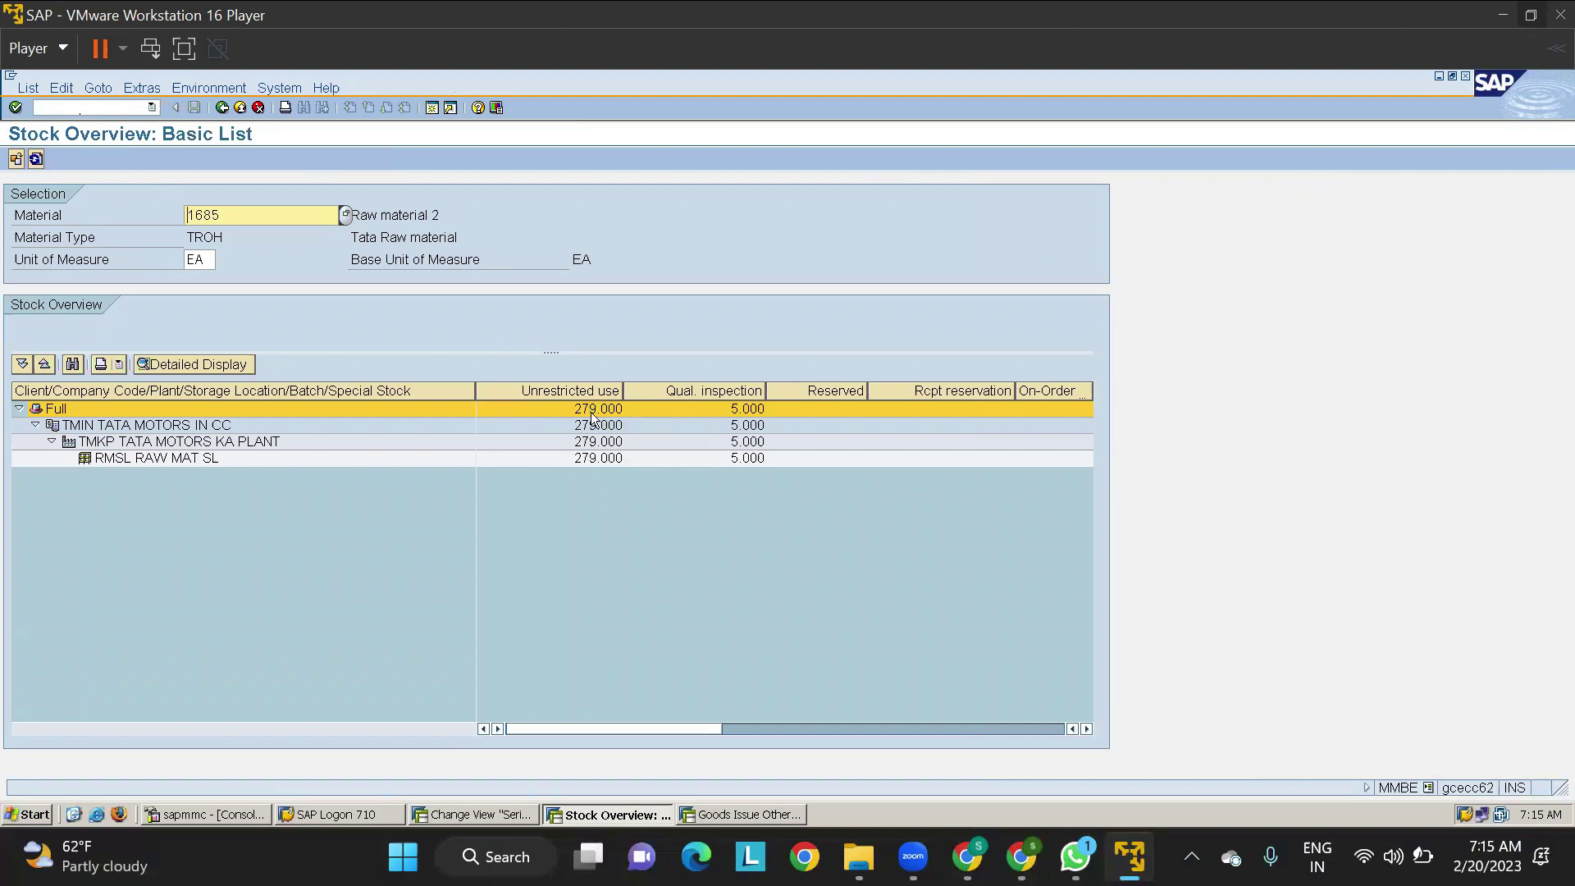
Step: Review RAW MAT SL material movements: 201 document 1000010 and the 101 receipt
right_click(578, 458)
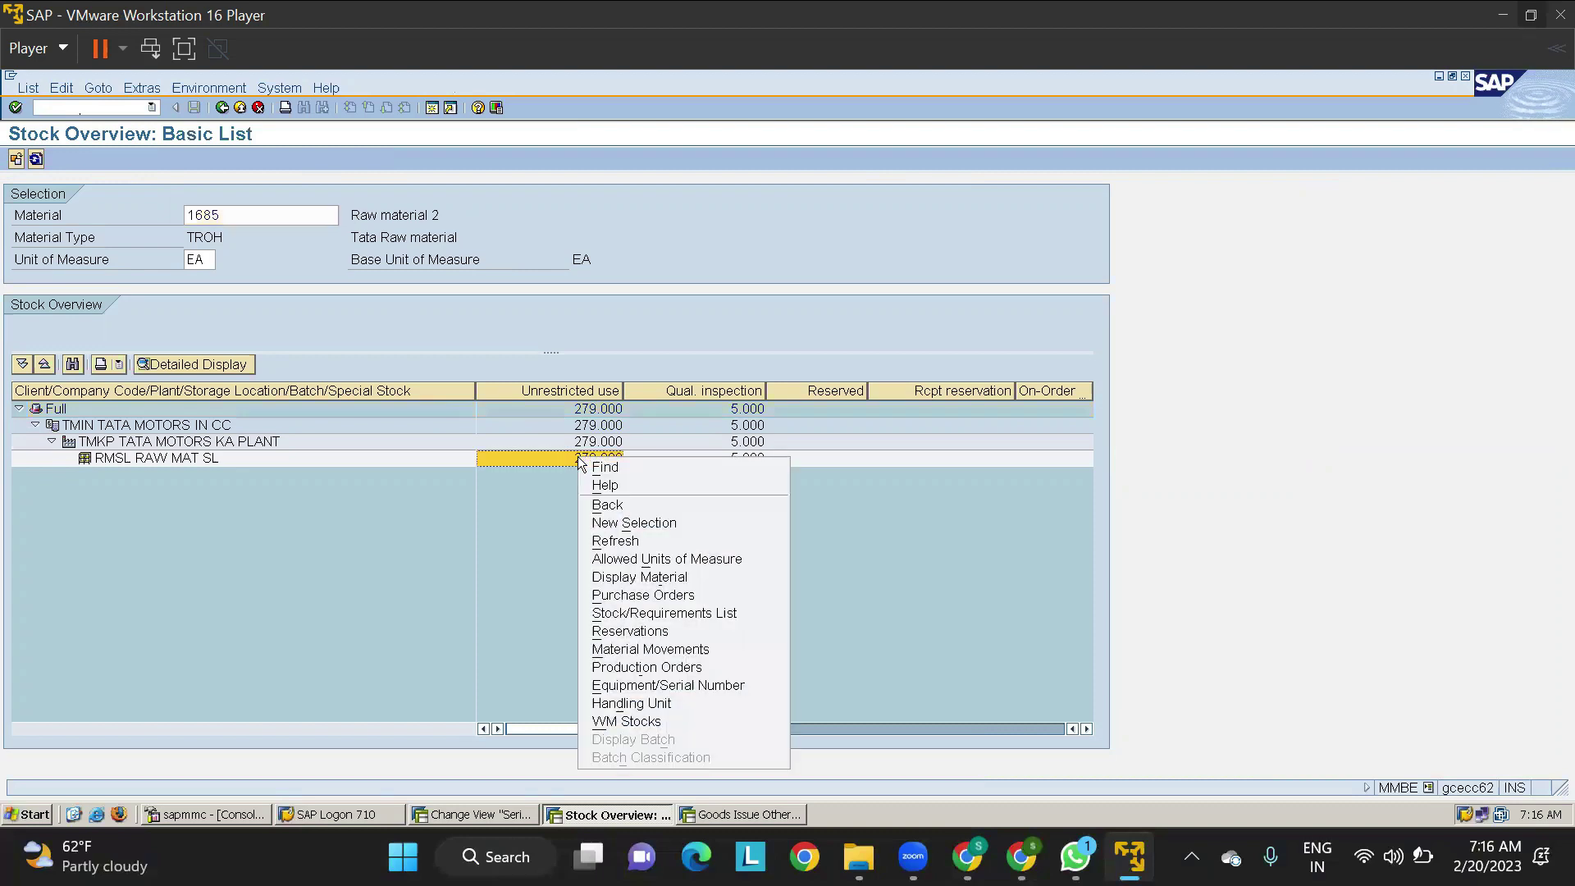
click(638, 647)
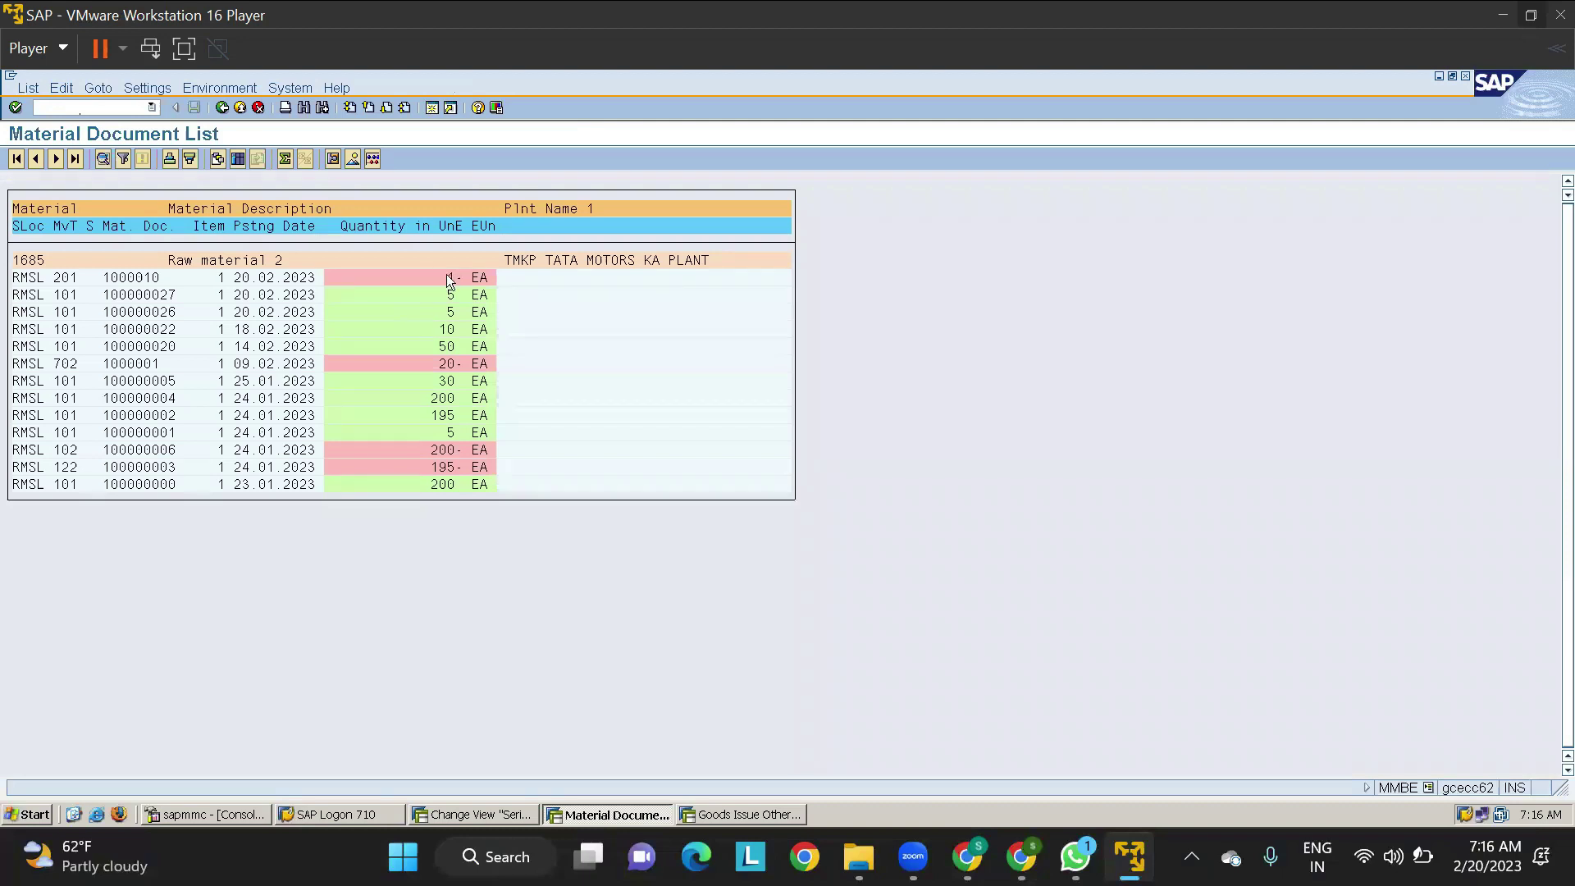
click(80, 278)
click(73, 296)
click(222, 107)
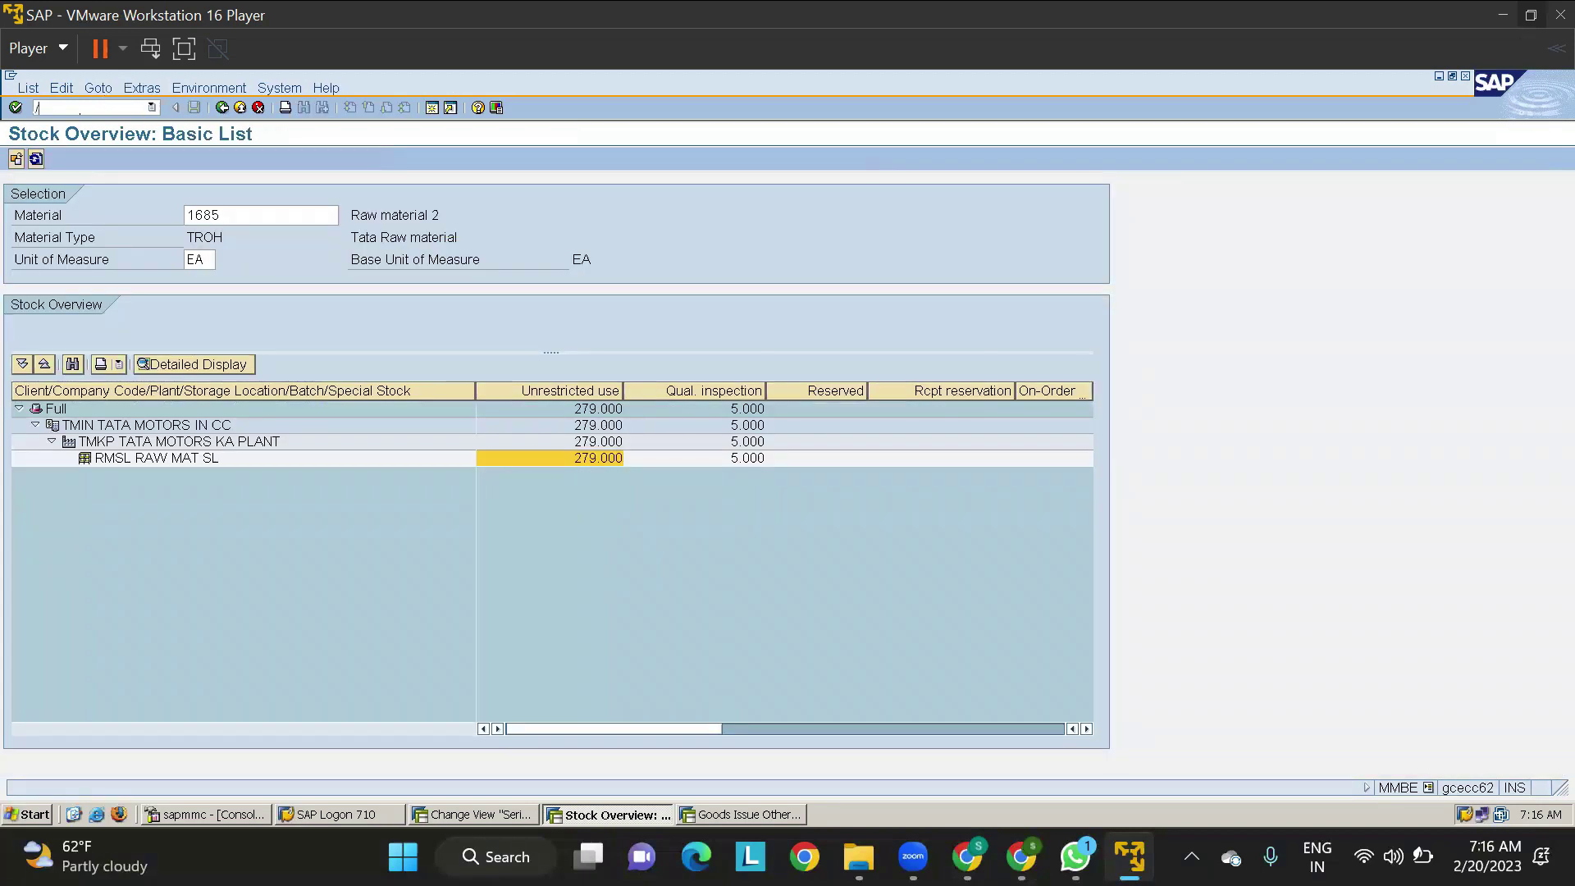
Step: Open serial 111's history and compare receipt 100000027 with the new goods issue entry
text(3)
key(Return)
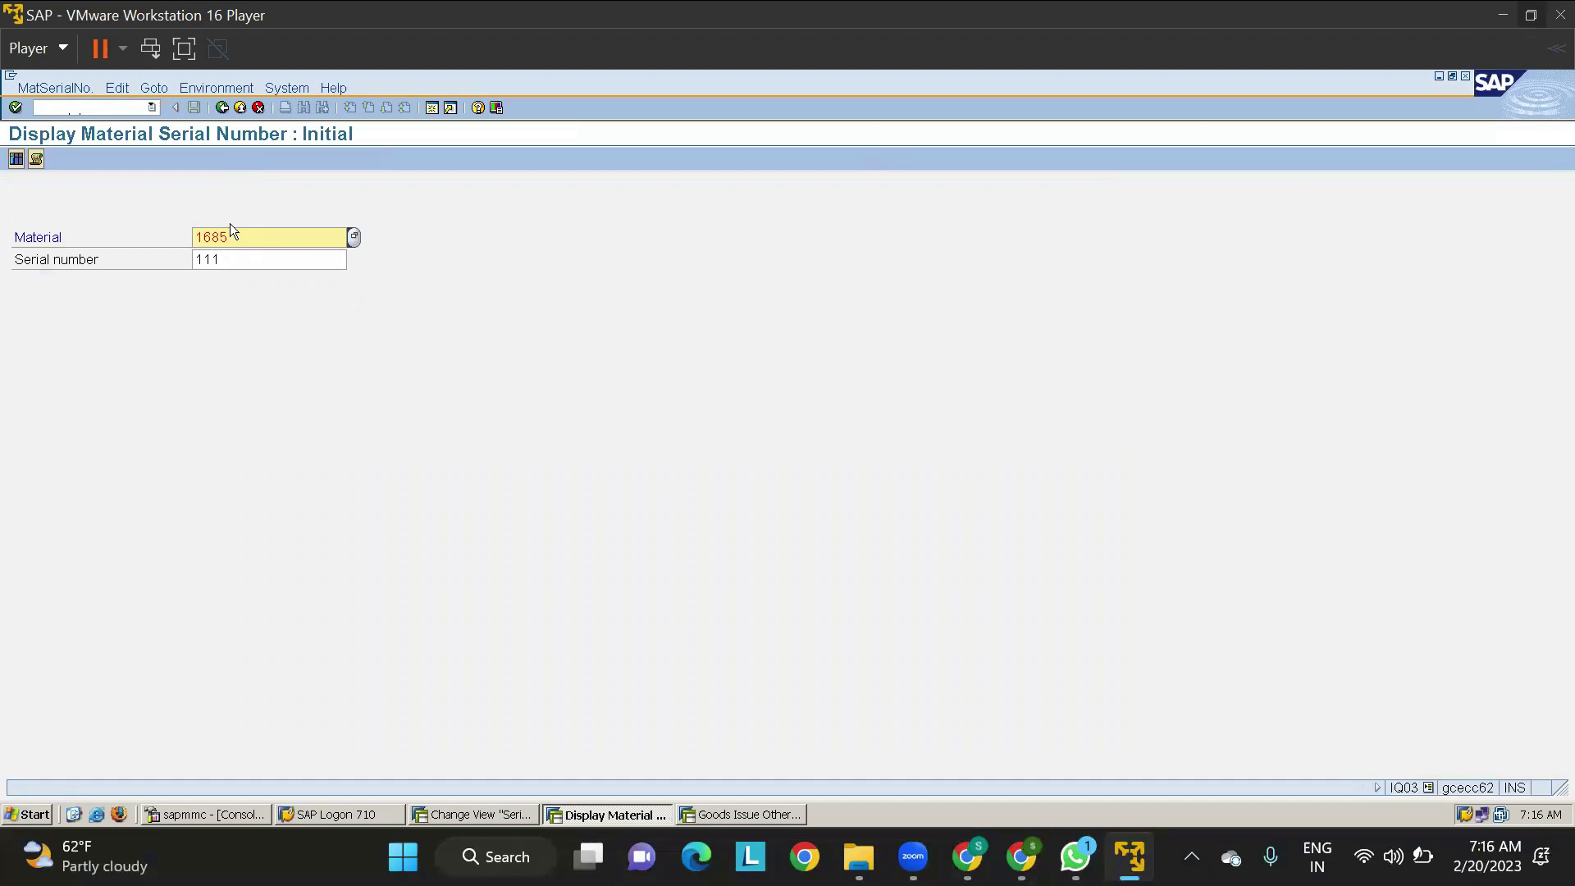
key(Return)
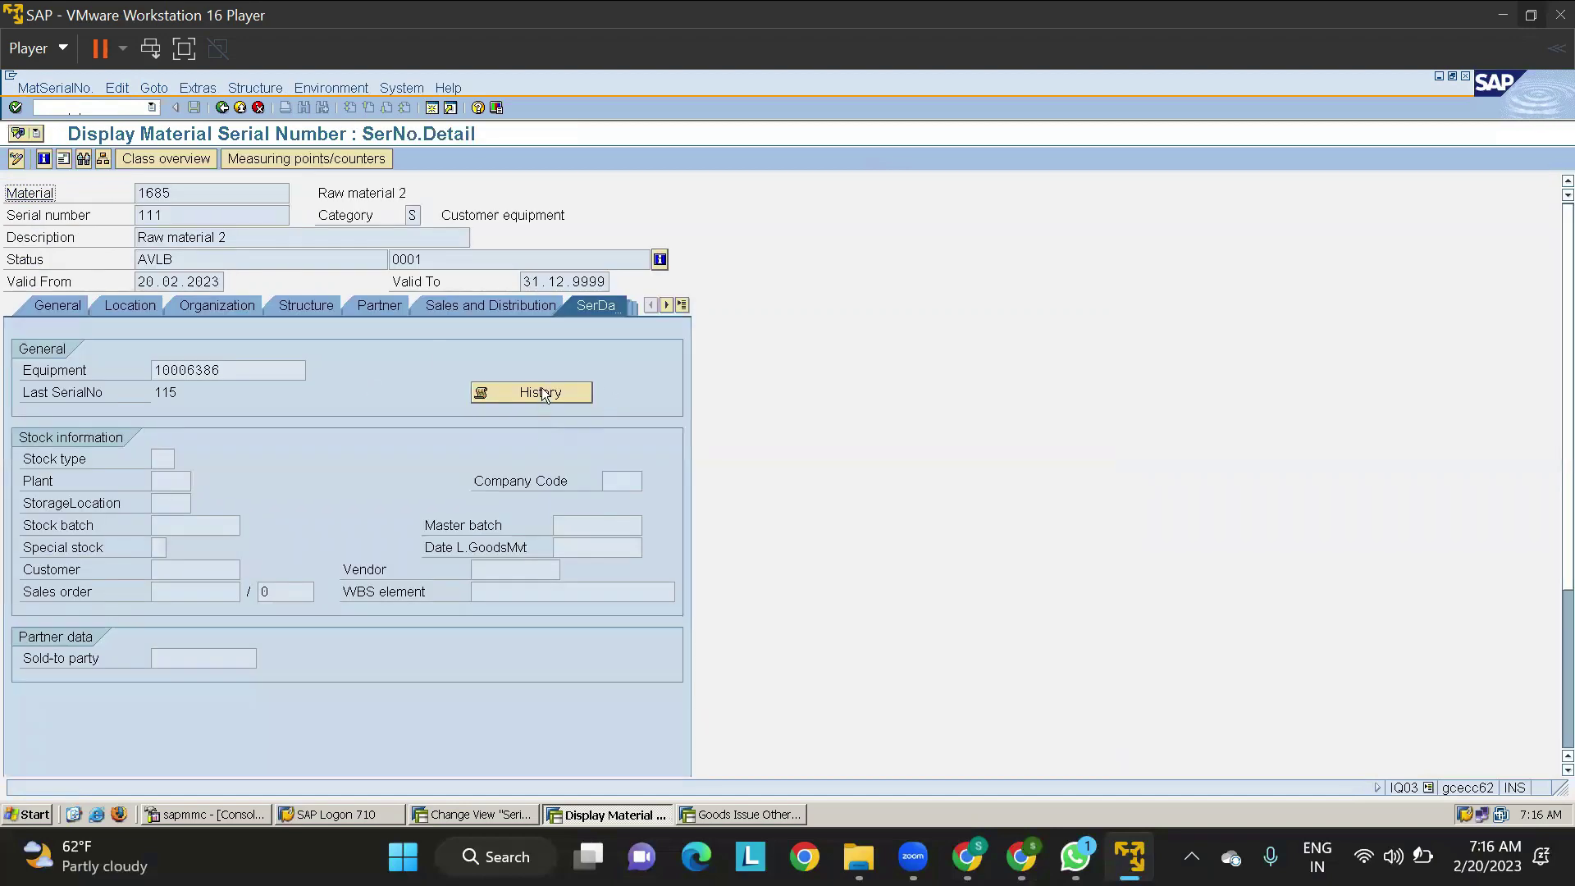
click(541, 392)
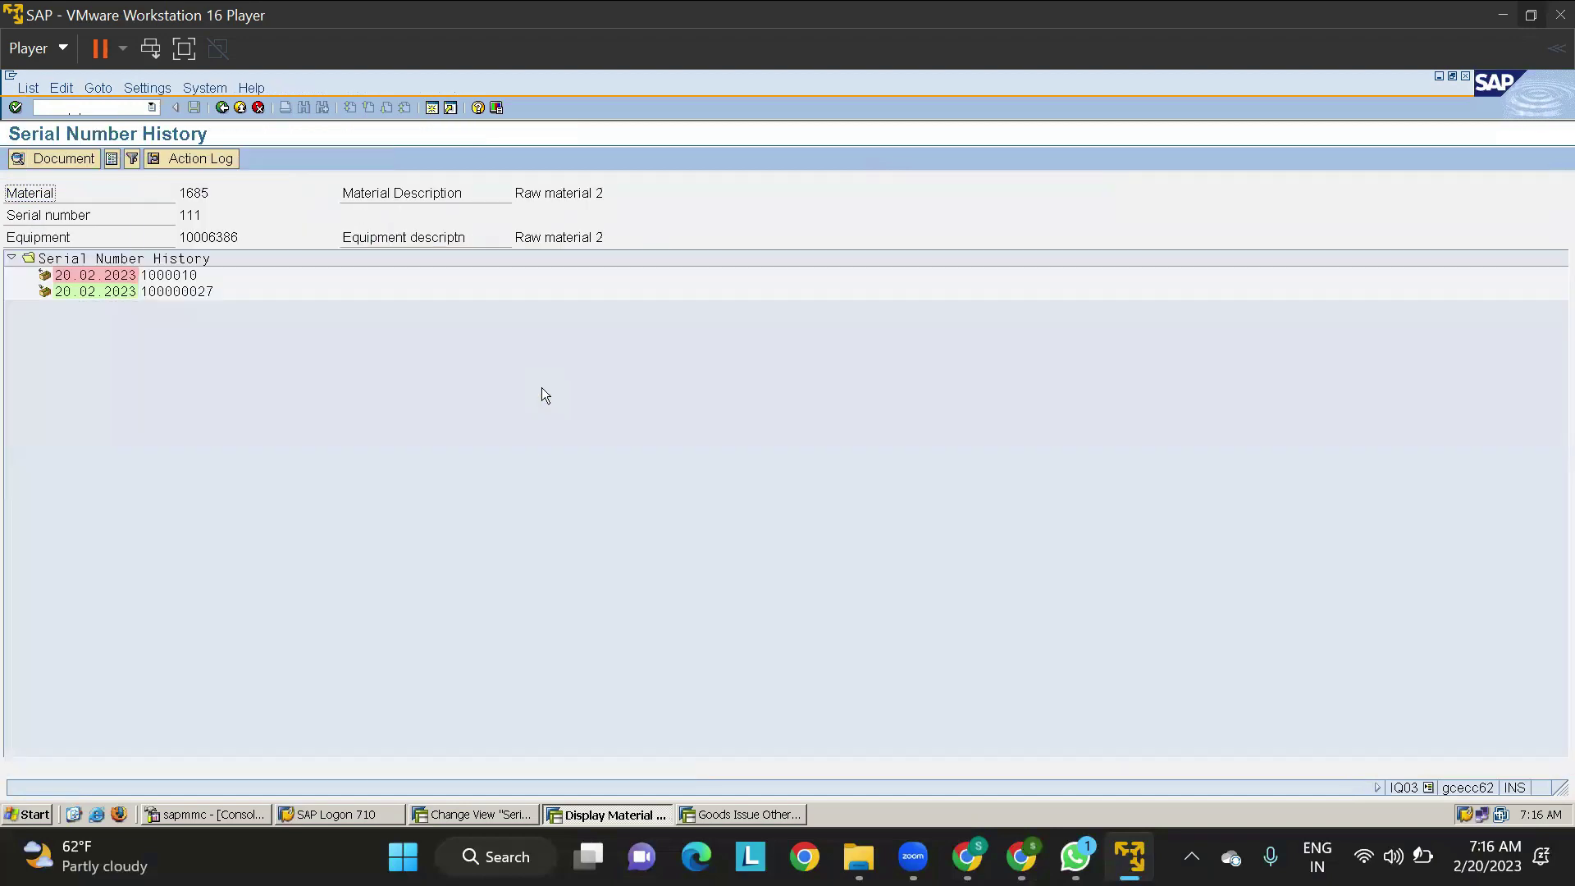
click(168, 293)
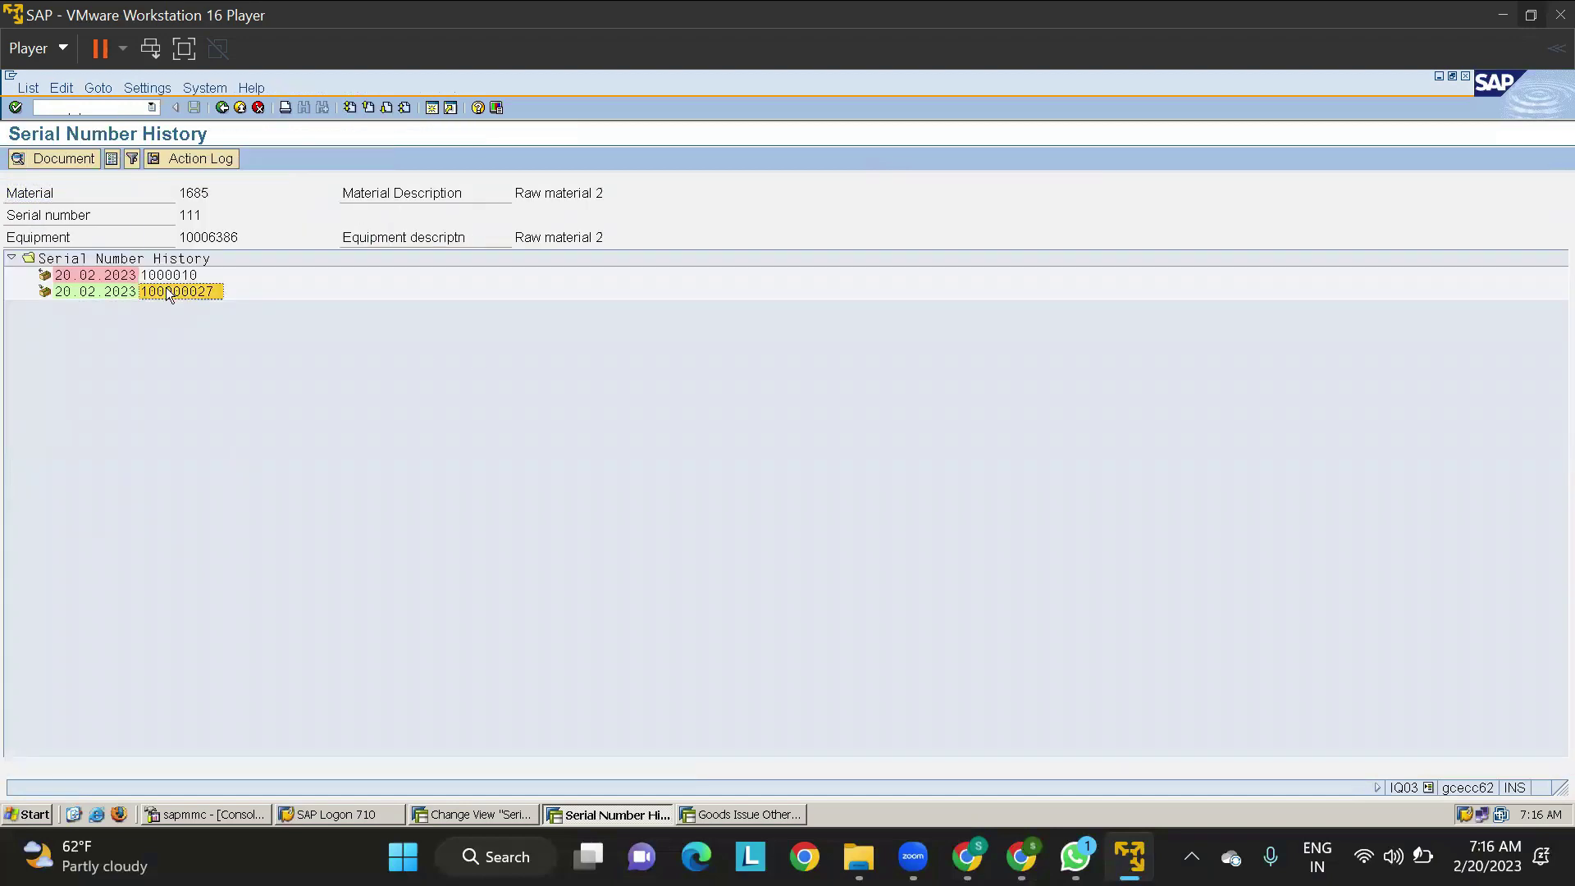
click(109, 277)
Step: Check the history colour legend, then return to the serial number initial screen
key(ctrl+F8)
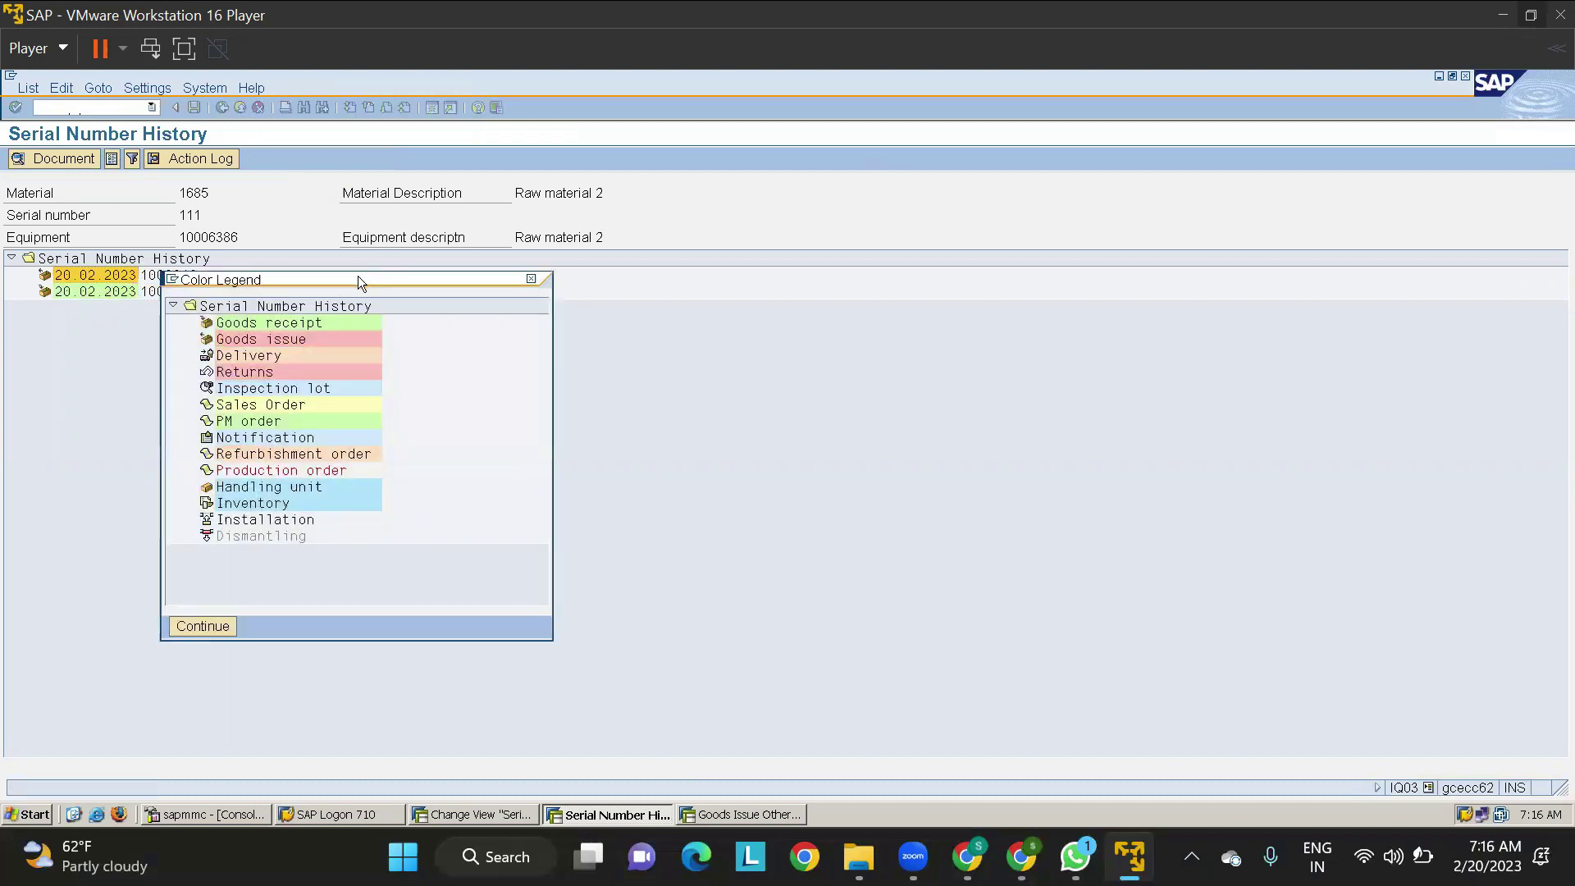
drag(360, 276, 520, 264)
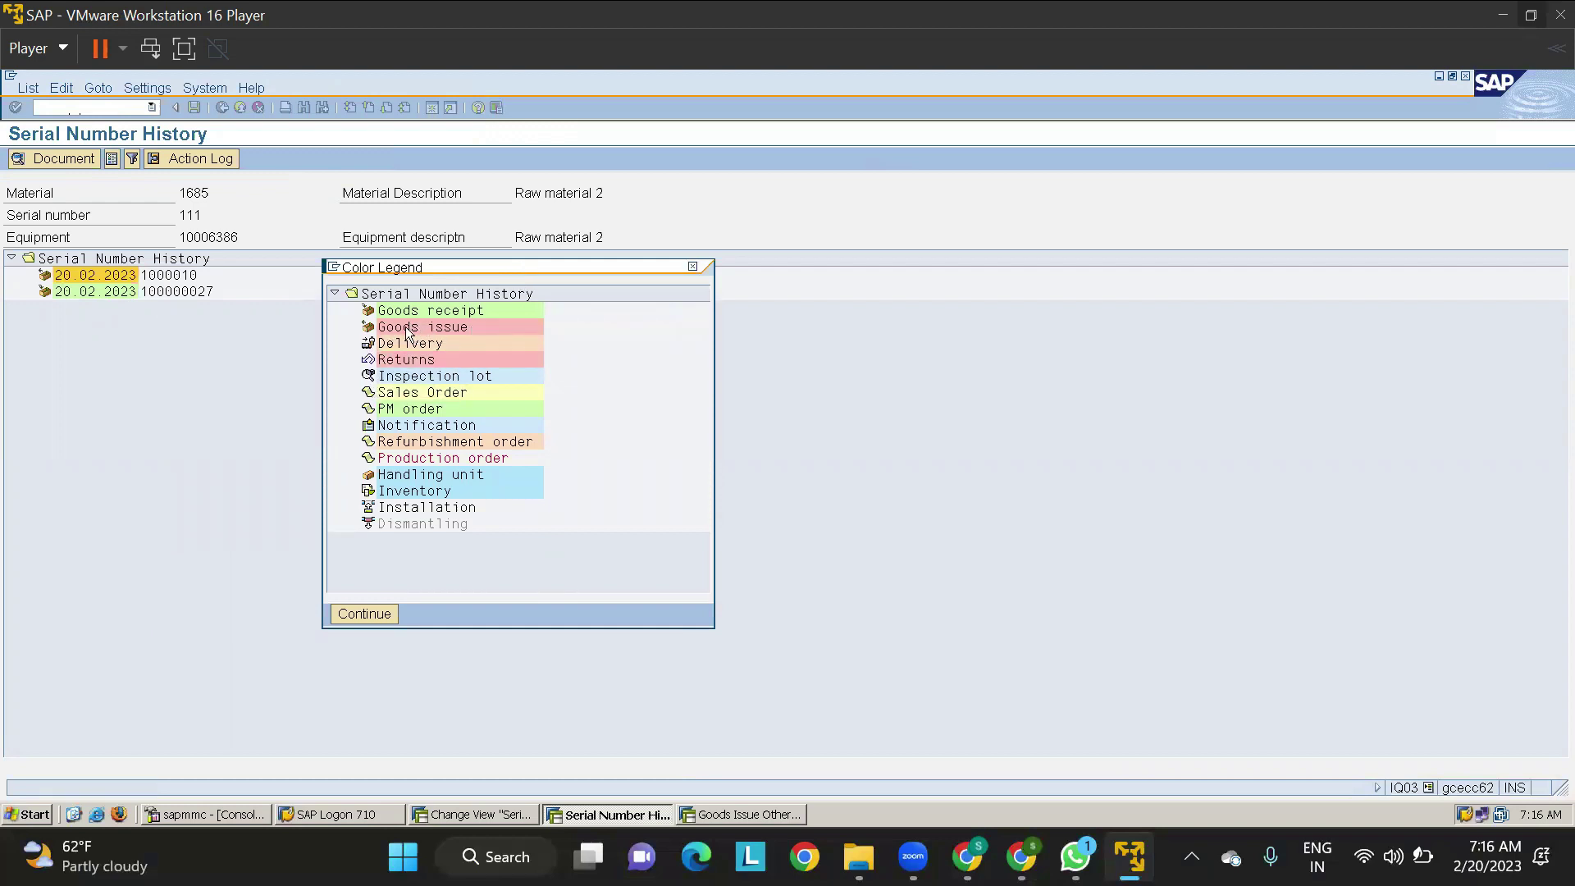
click(691, 268)
click(221, 107)
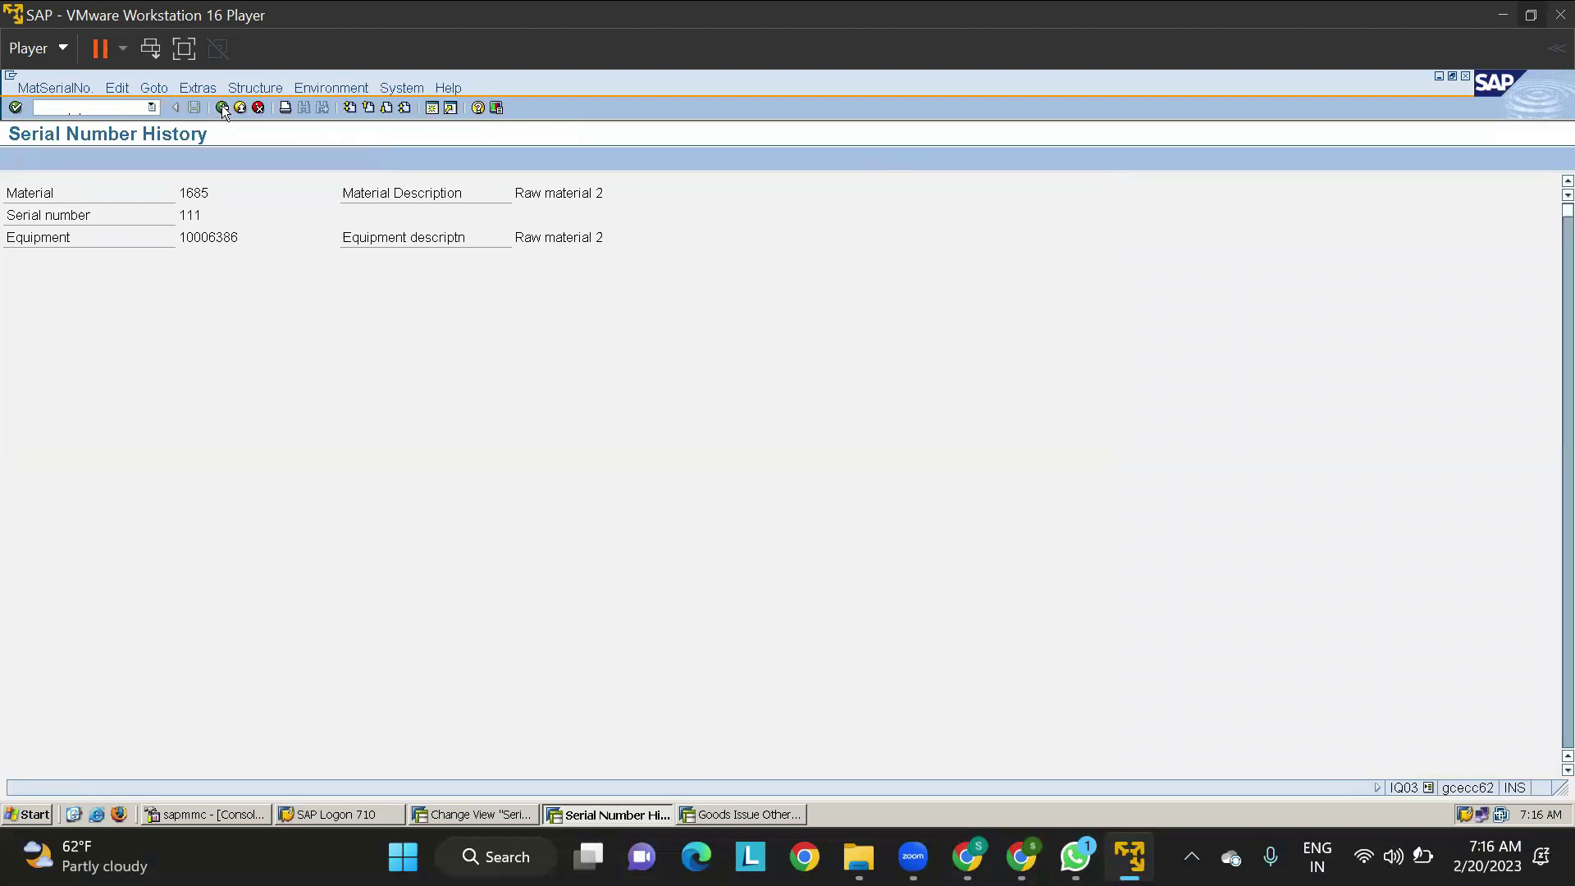
click(221, 107)
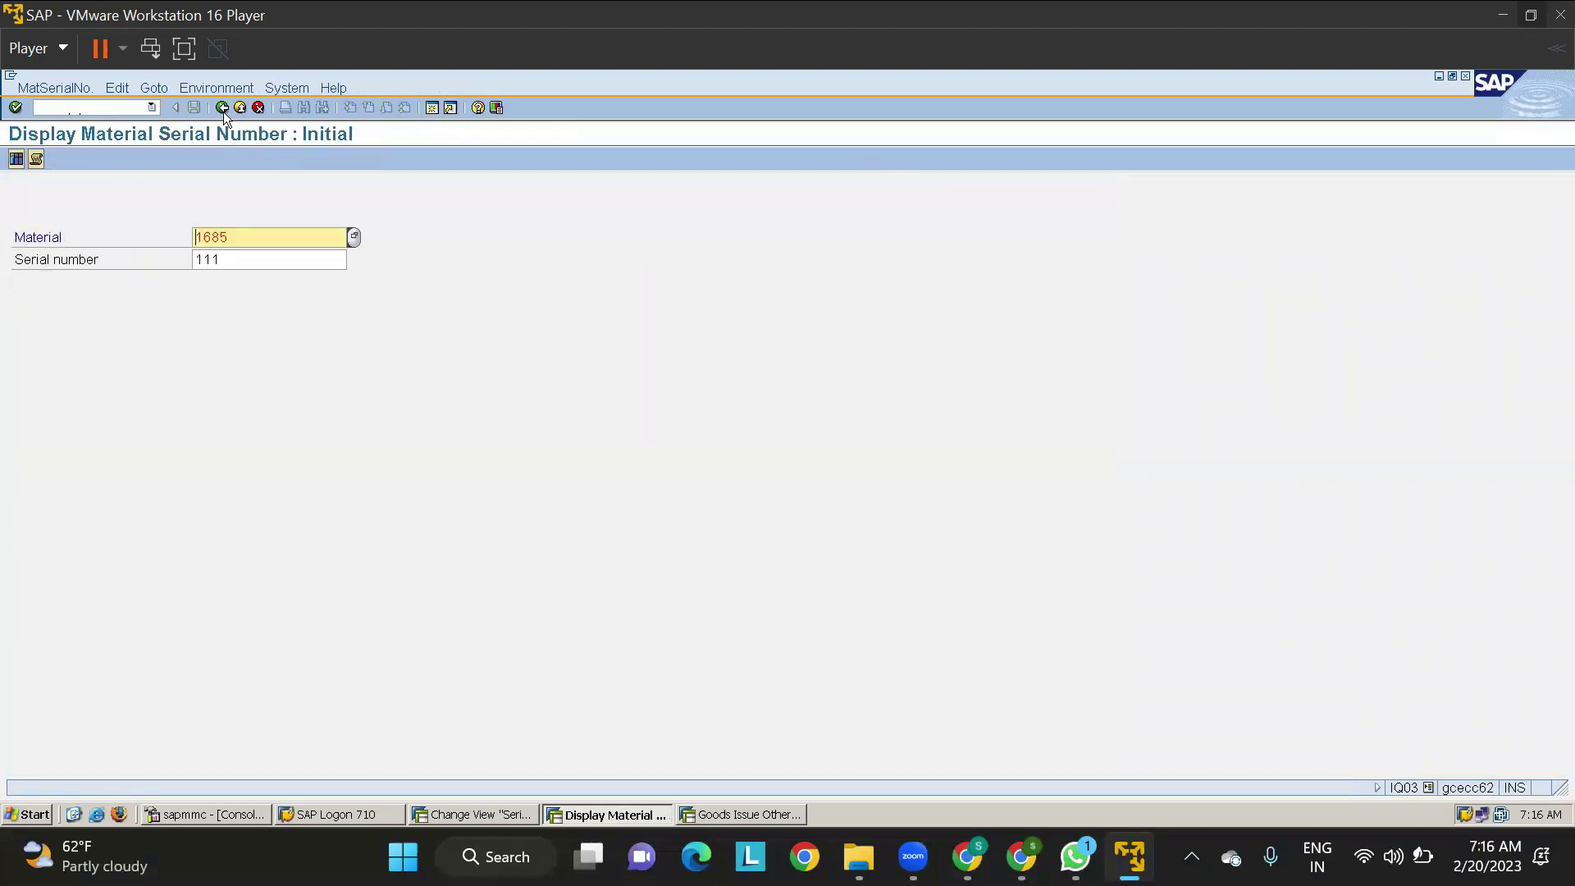
click(502, 815)
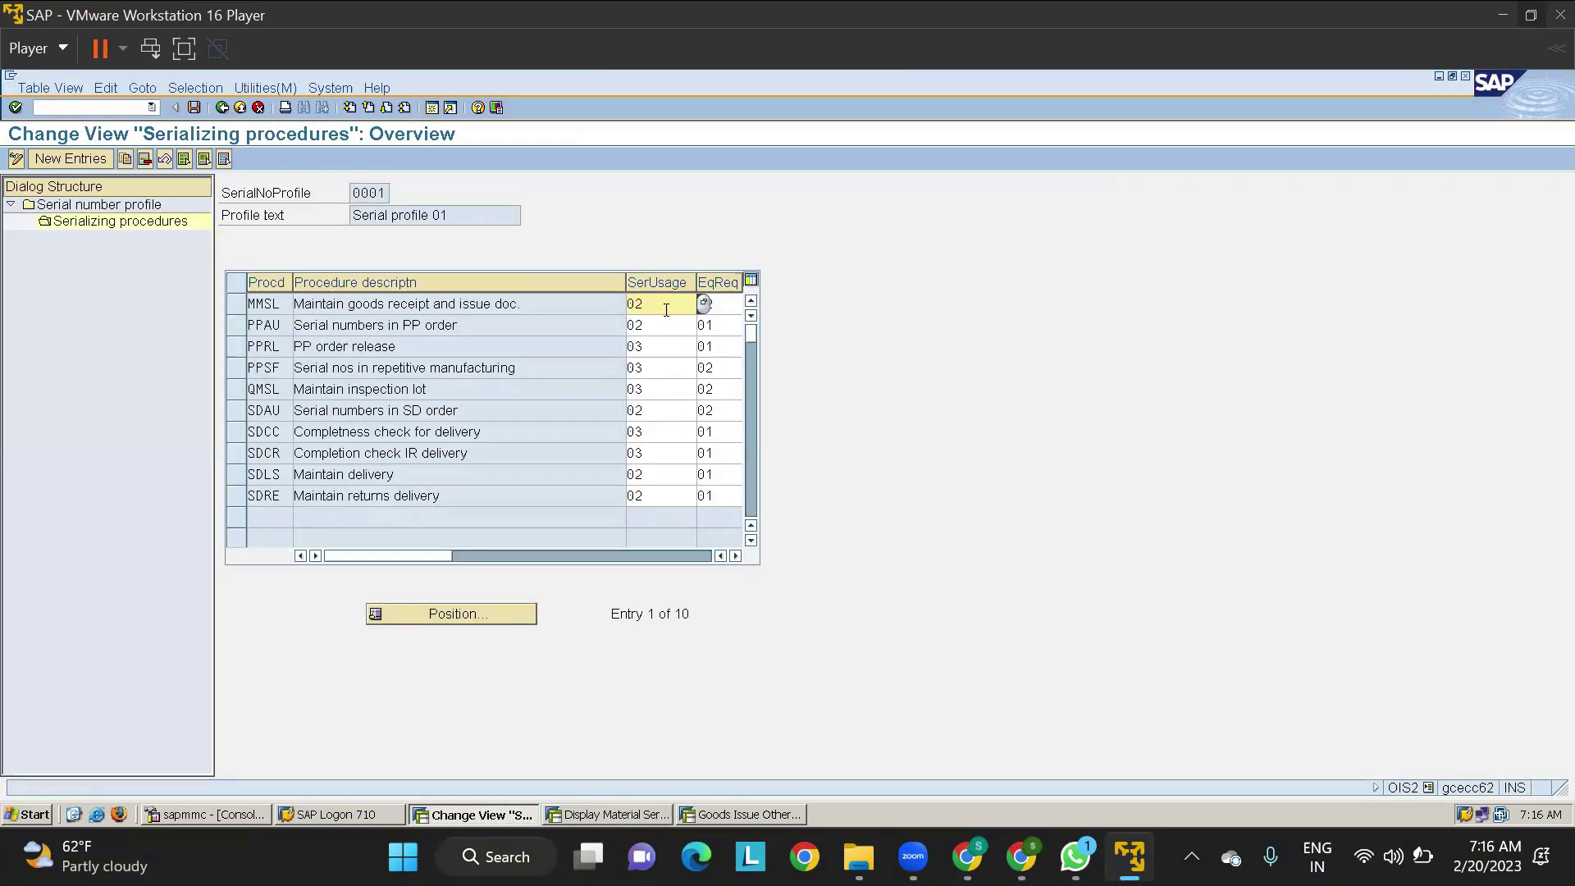
Step: Set MMSL serial usage to 03 and save under customizing request ECCK900065
key(BackSpace)
text(3)
click(195, 108)
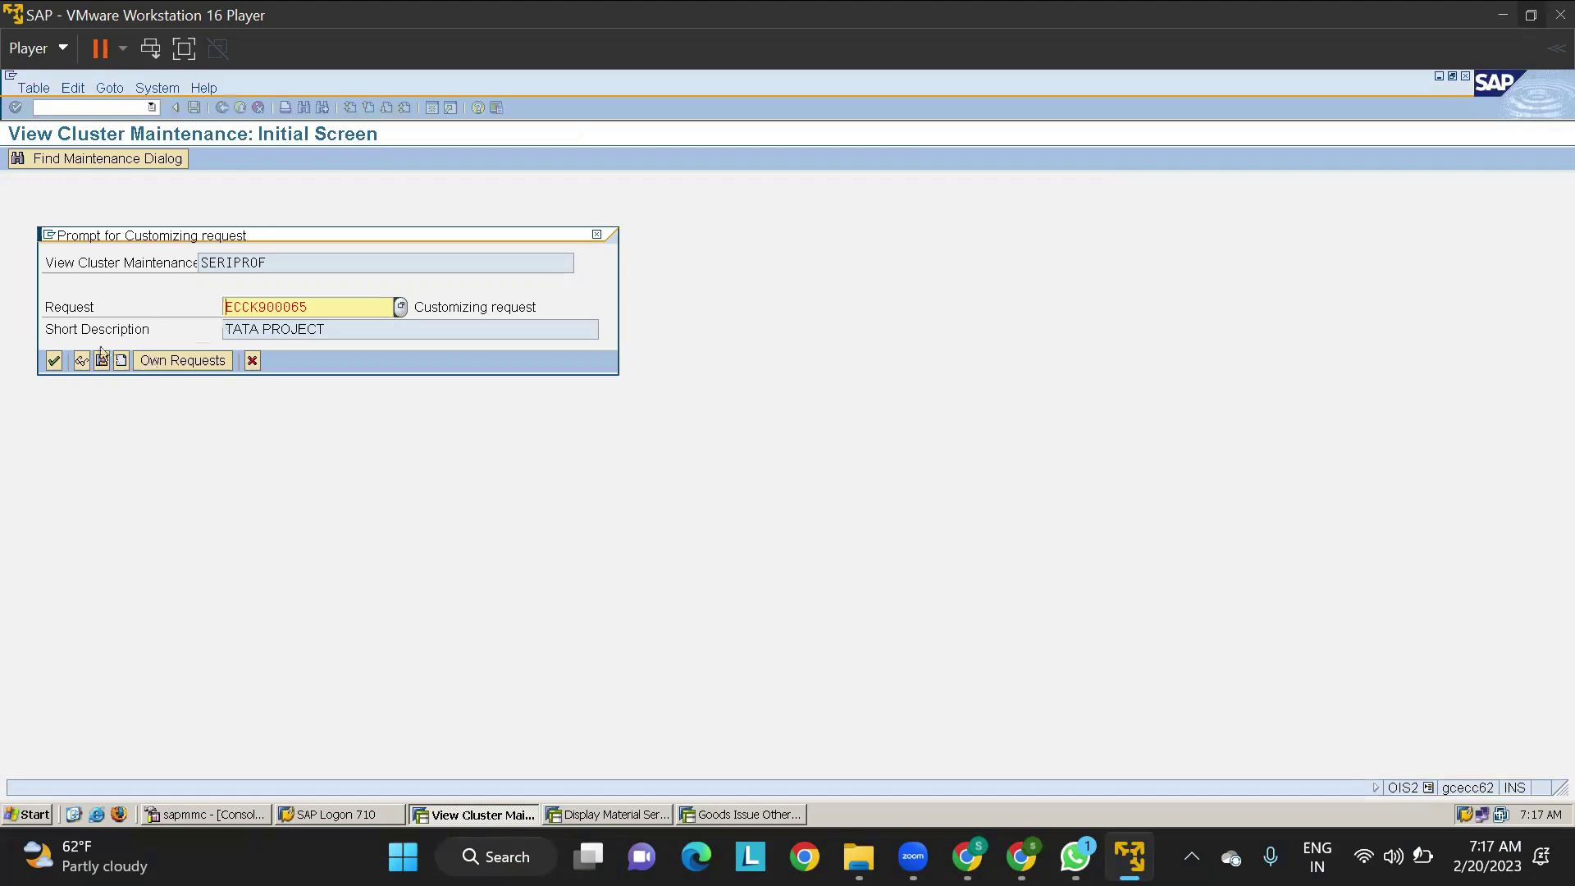
click(53, 361)
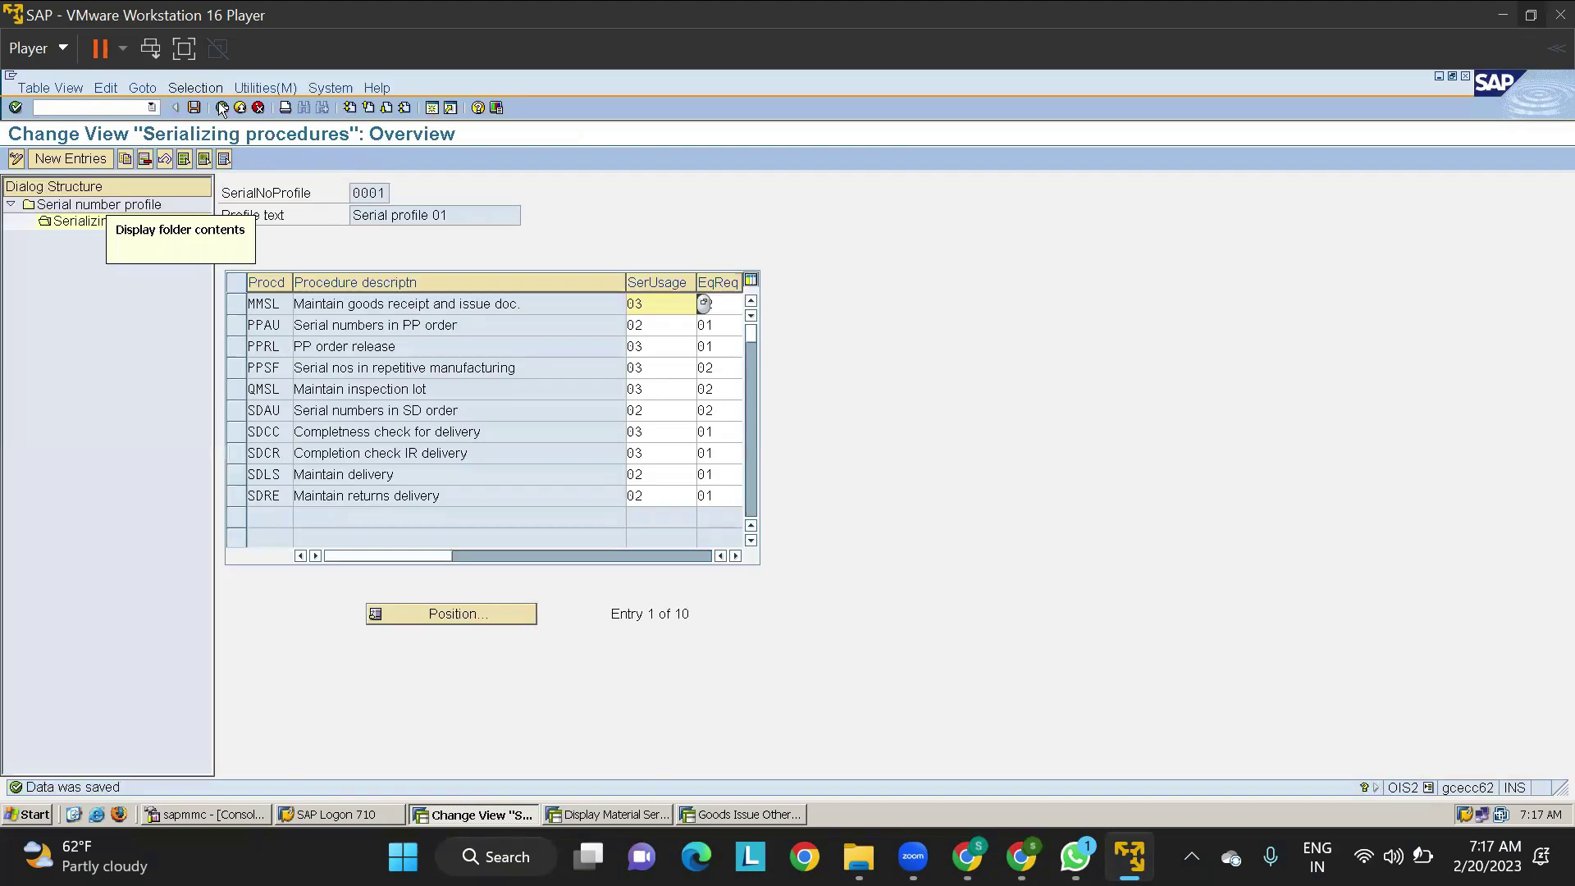
click(221, 107)
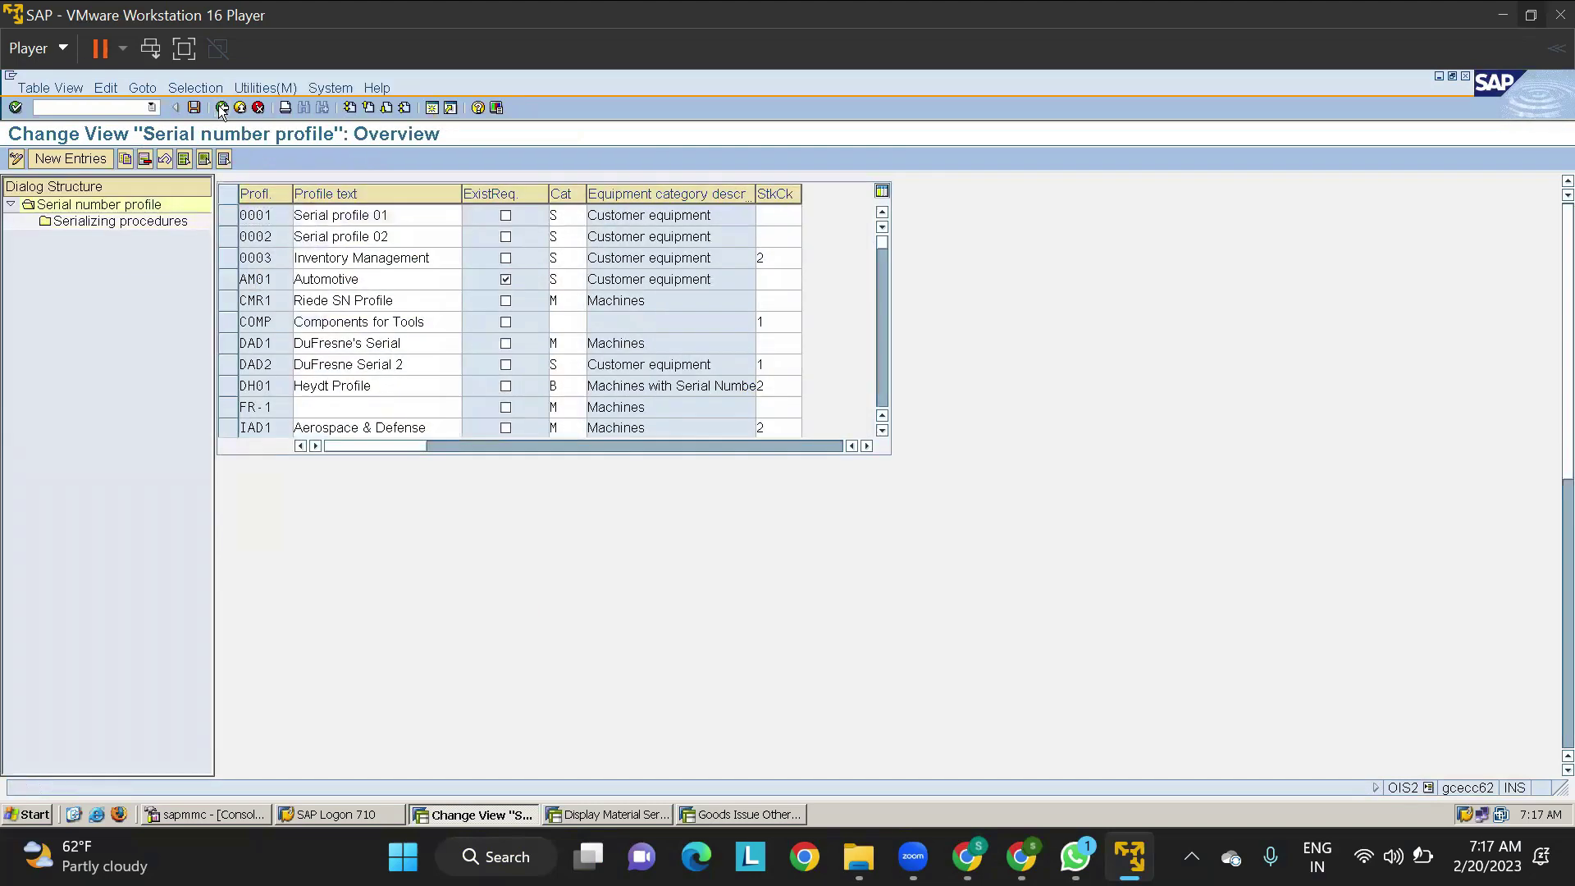
click(221, 108)
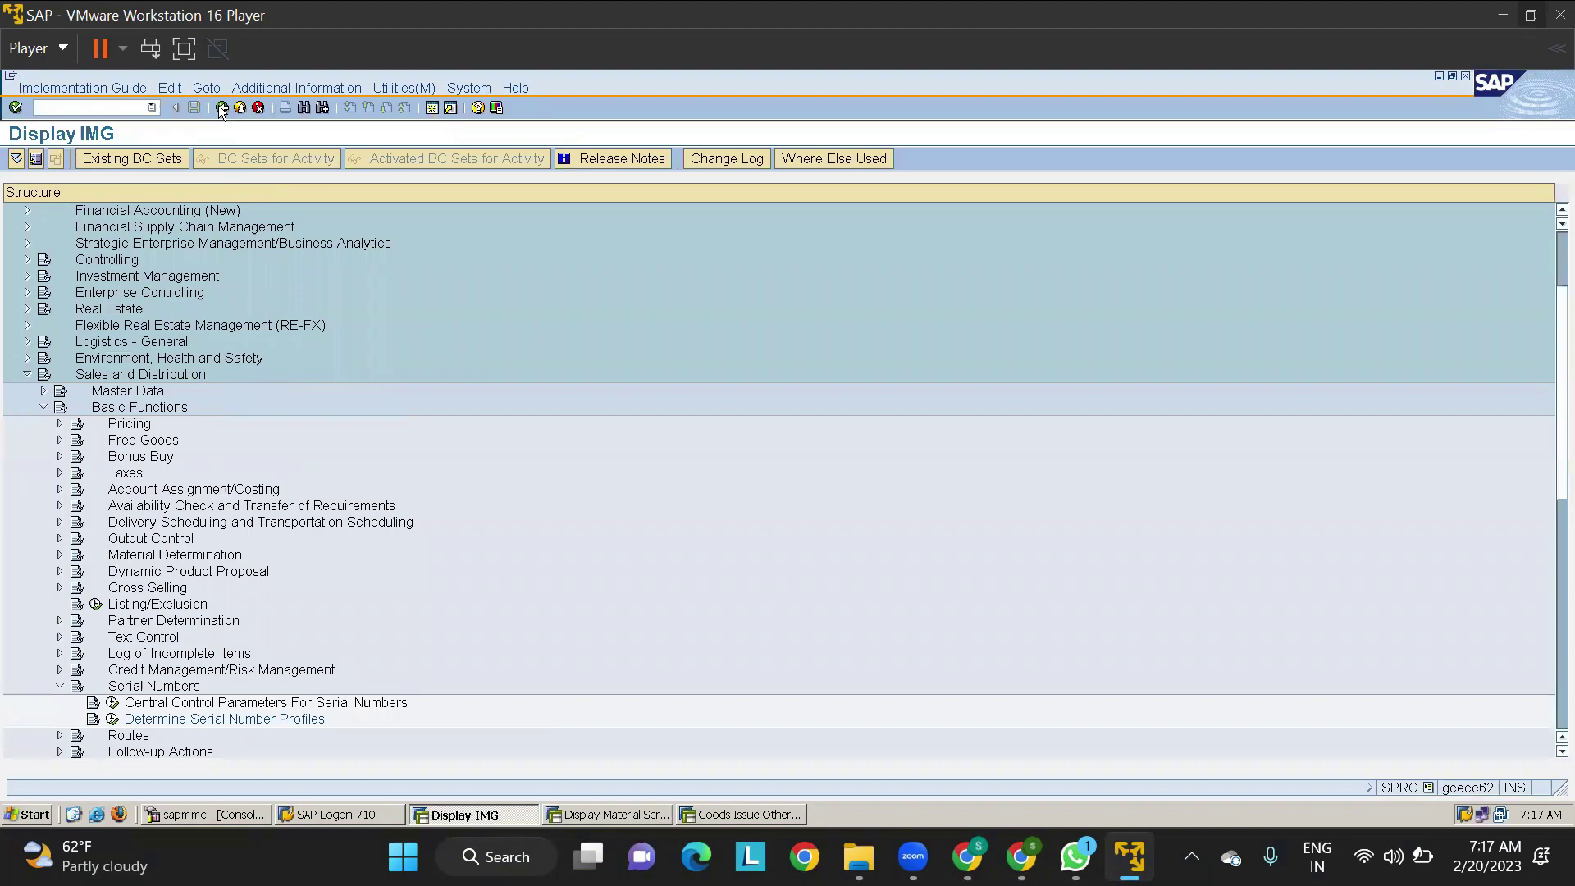
key(alt+Tab)
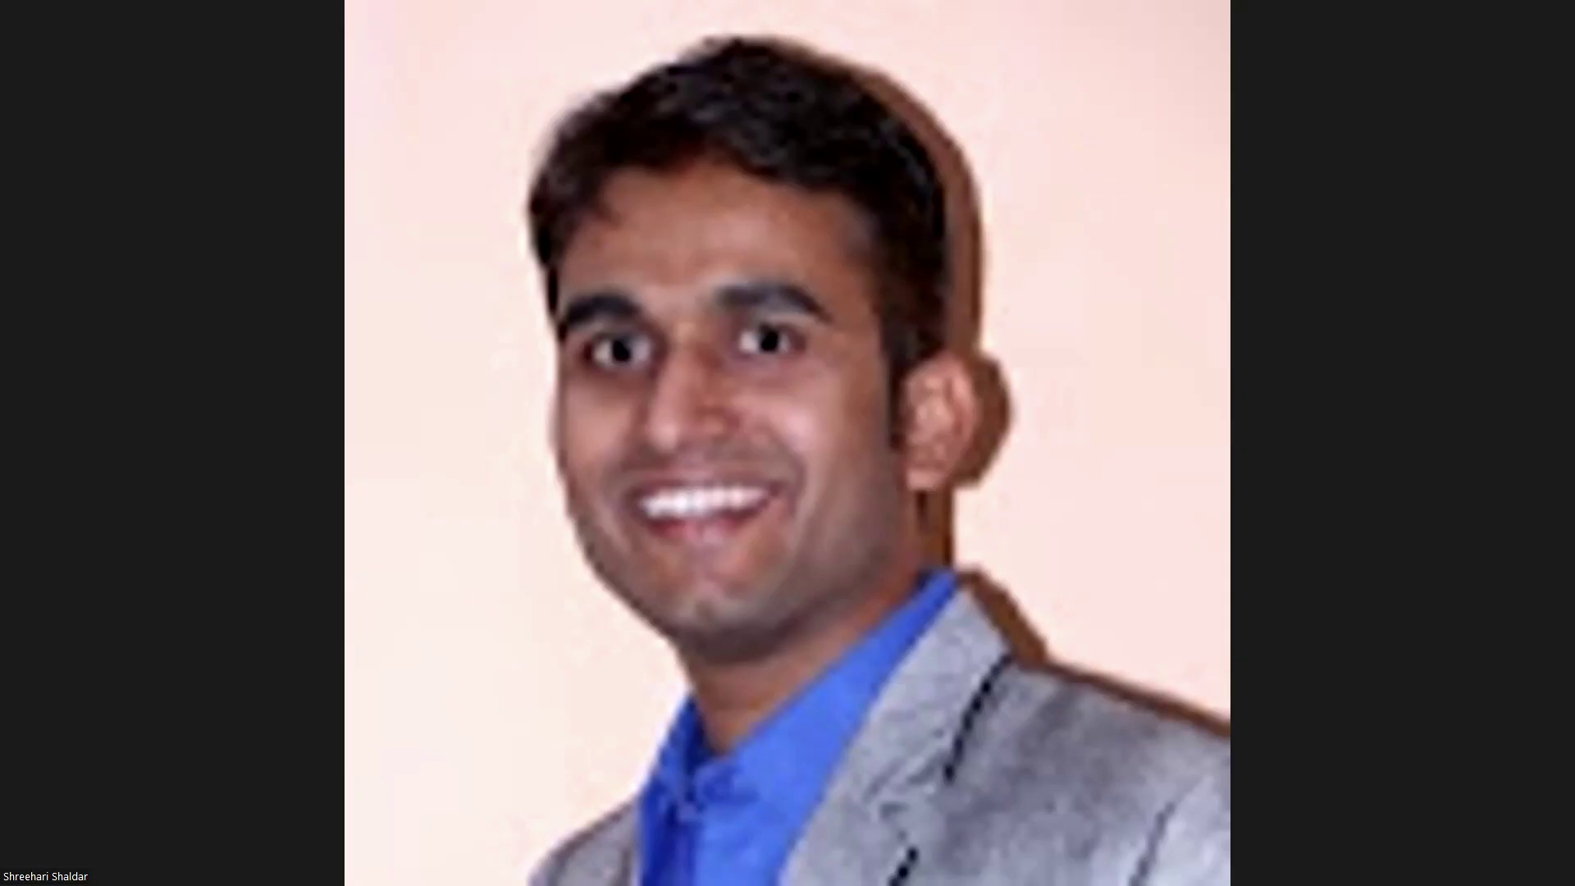